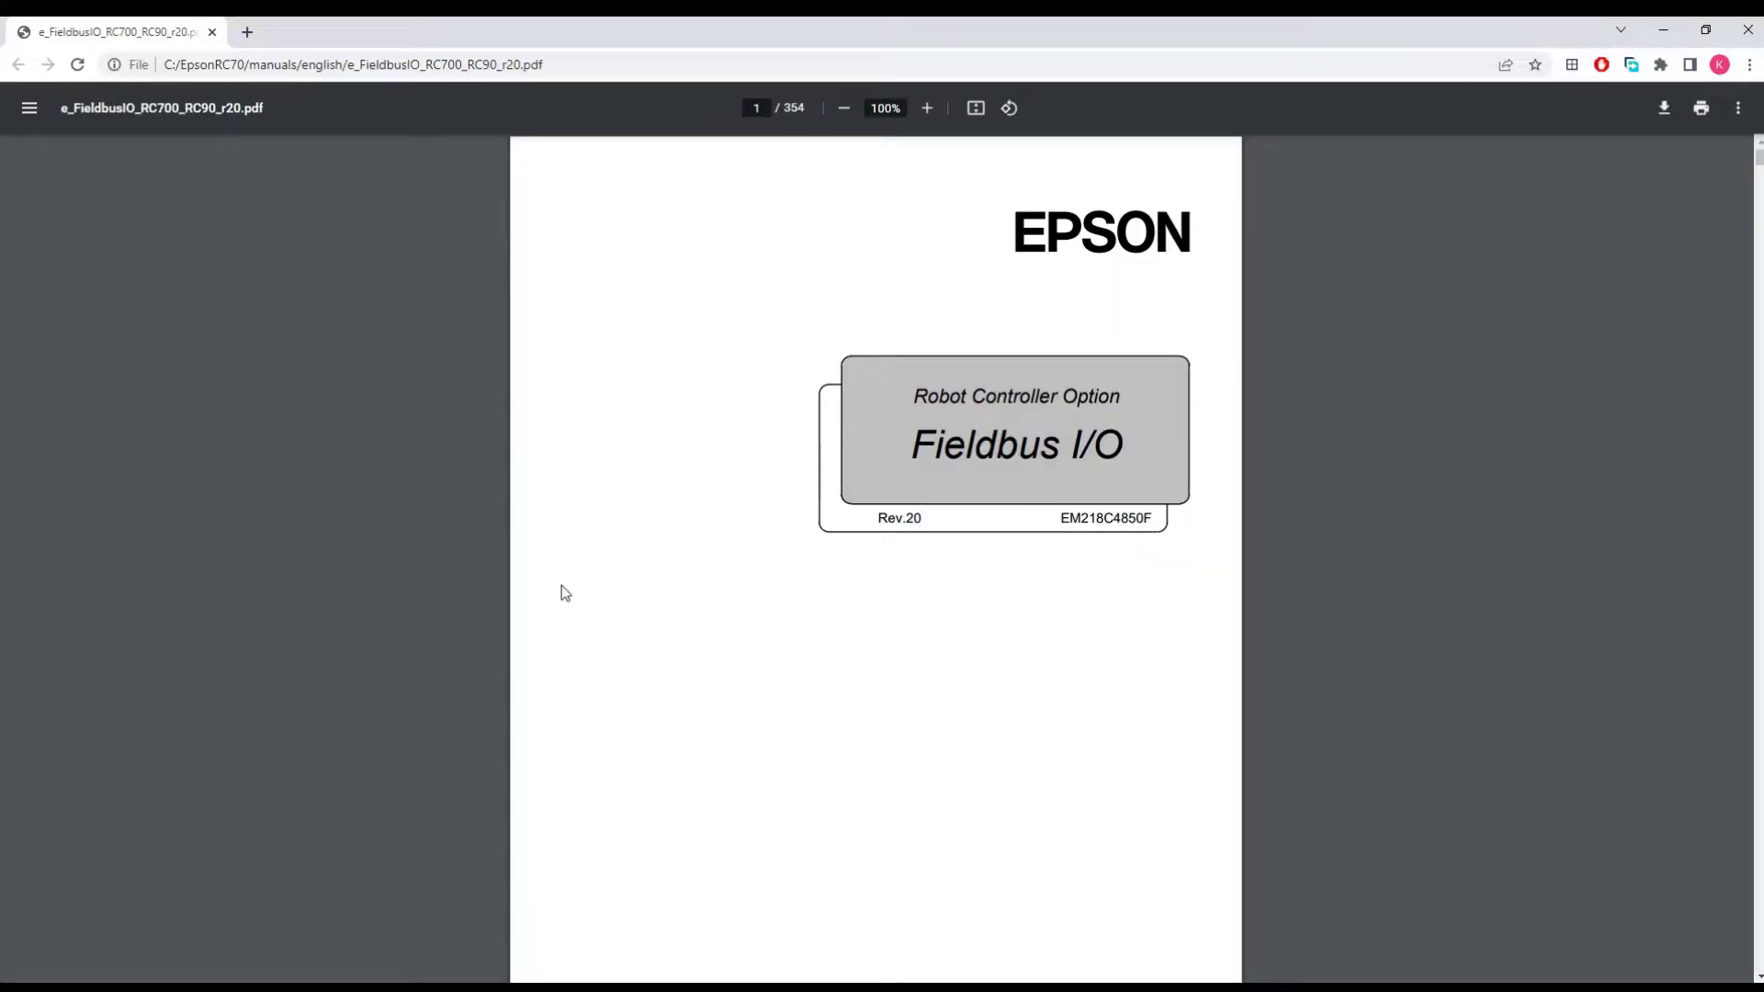
pyautogui.doubleClick(794, 109)
pyautogui.click(812, 114)
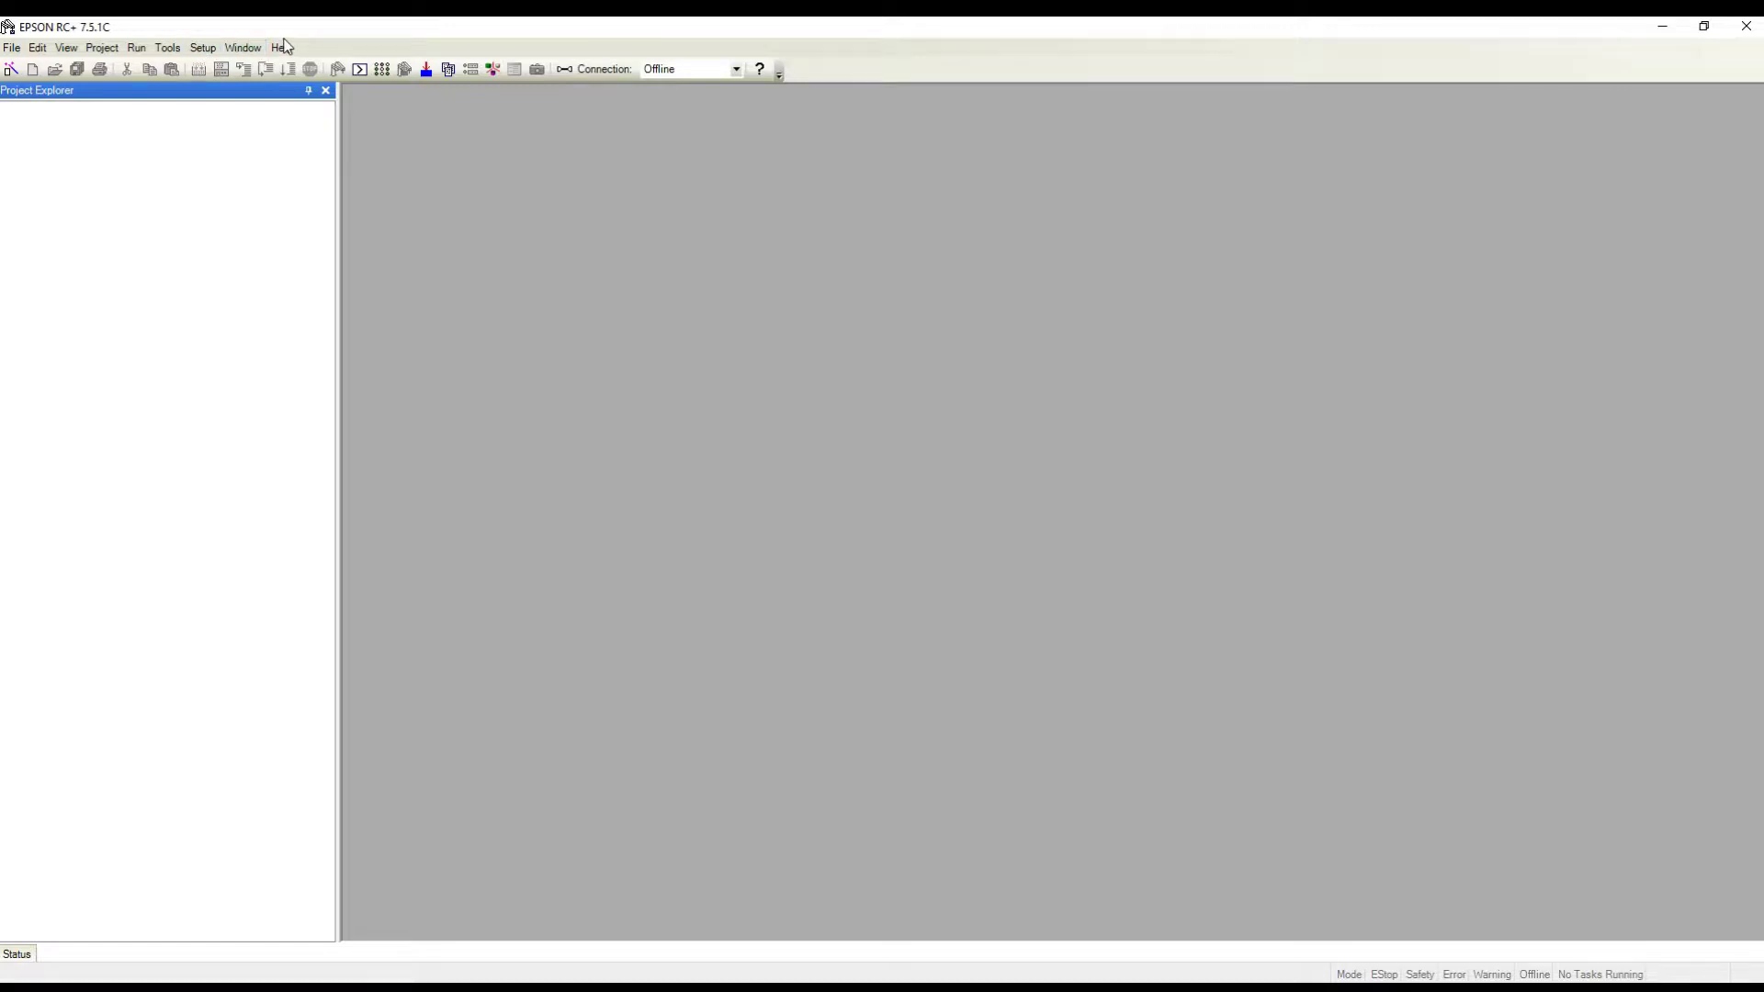
# - Open the PLC Function Blocks Manual from the EPSON RC+ help resources
pyautogui.click(283, 47)
pyautogui.moveTo(339, 156)
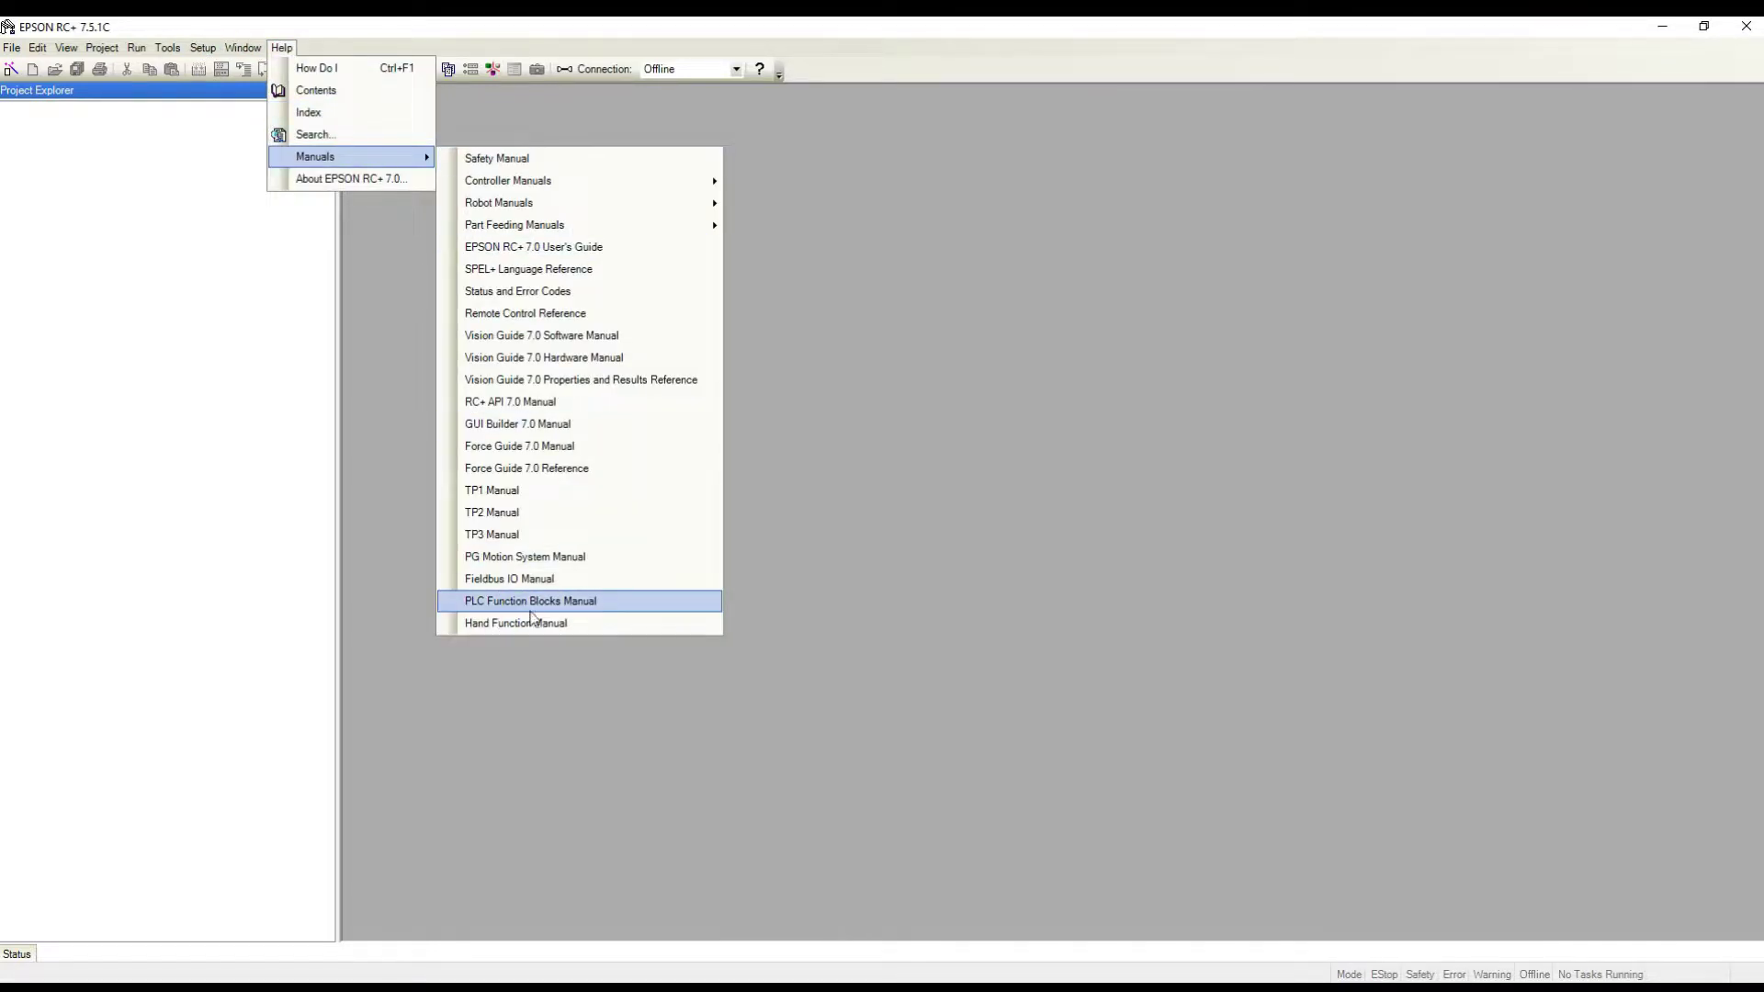
pyautogui.click(562, 602)
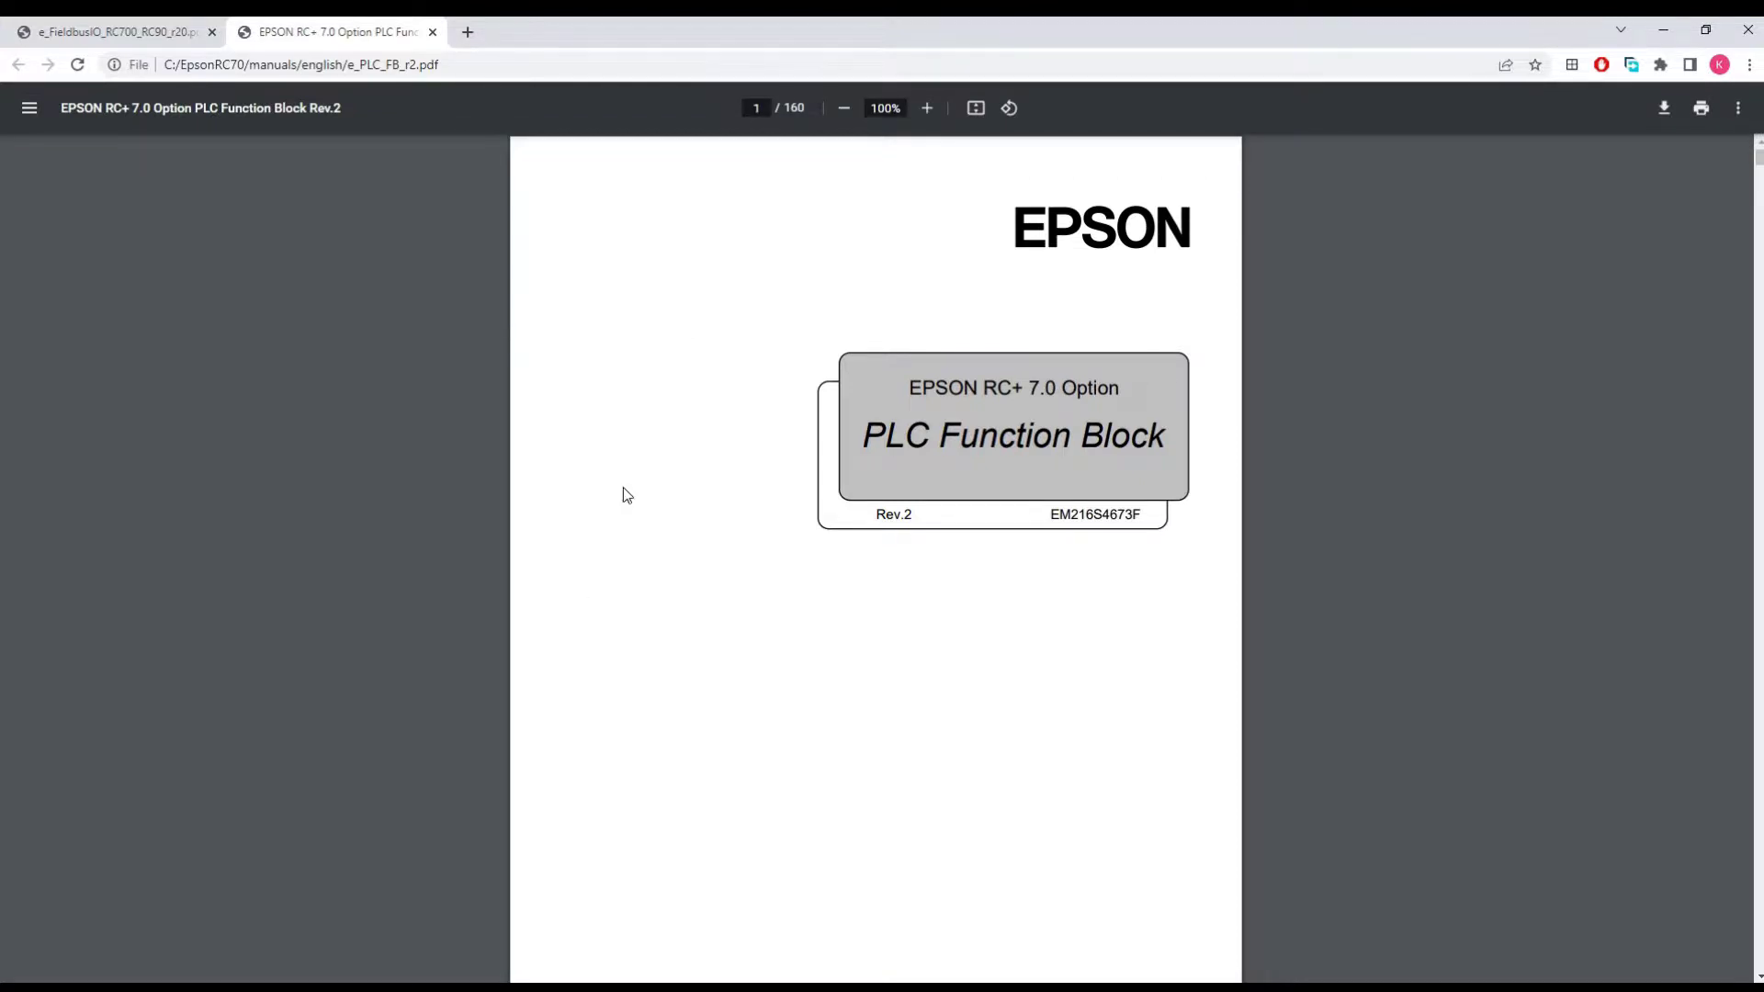
pyautogui.doubleClick(793, 107)
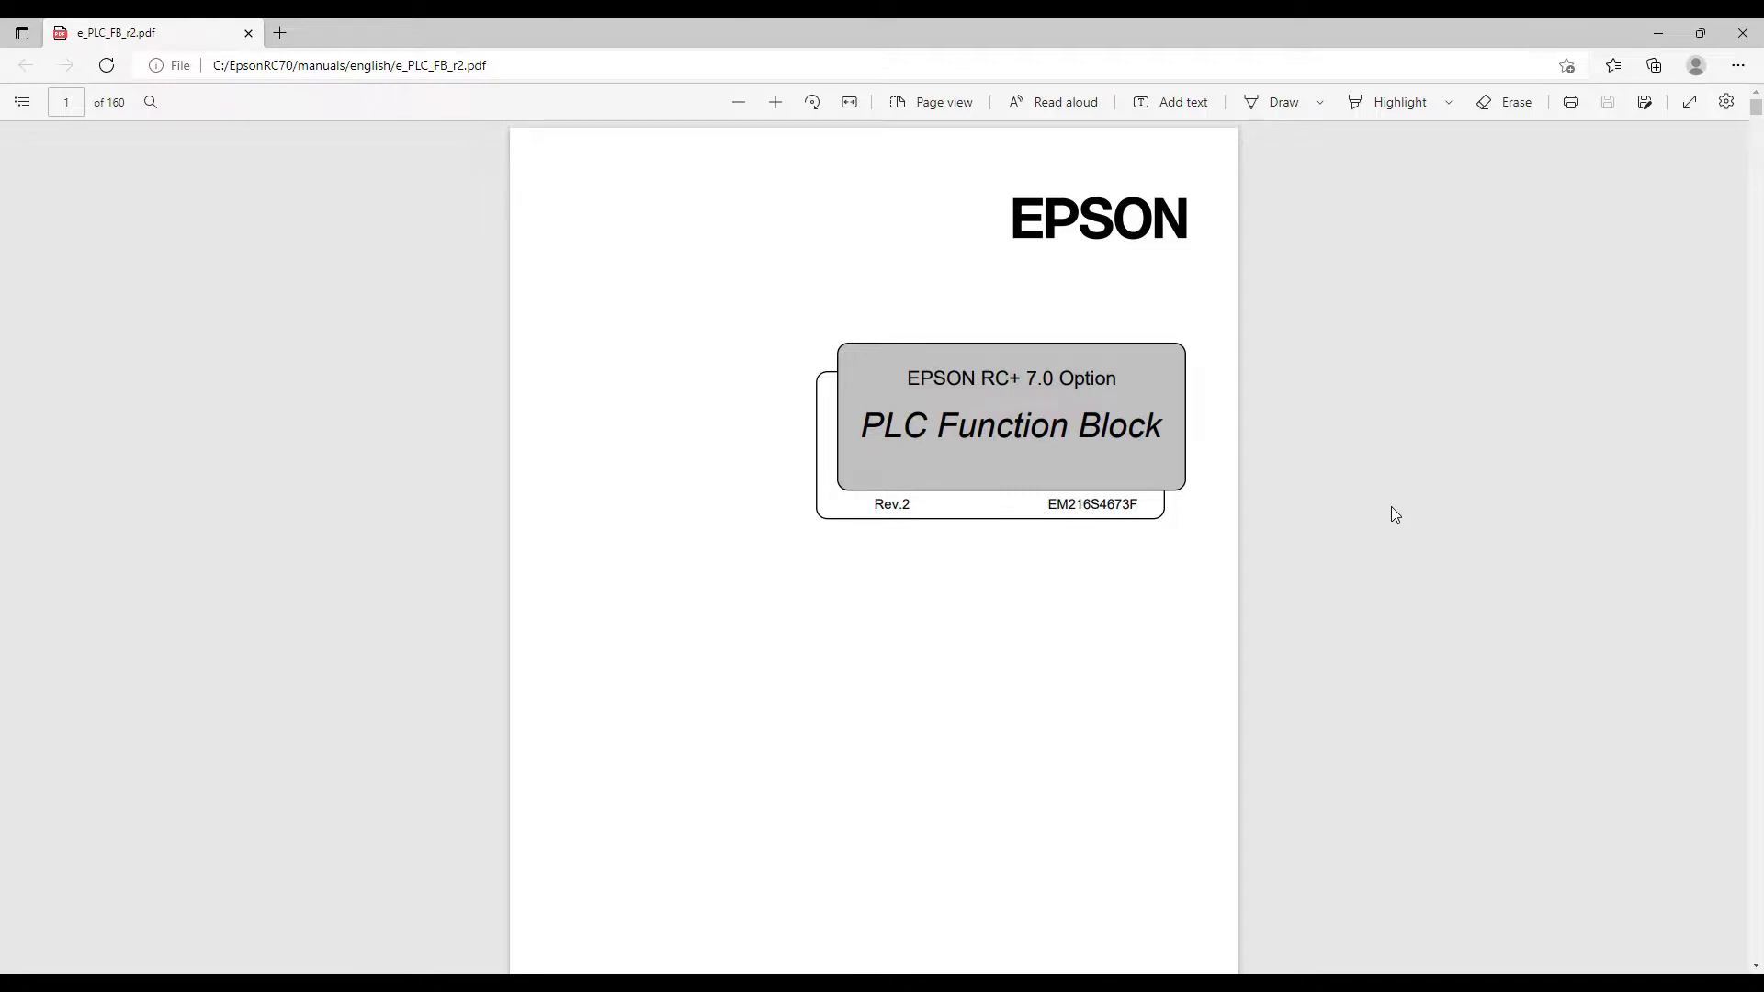
# - Review the PLC Function Block manual's title and its table of contents, including the SPEL function block list for Allen-Bradley
pyautogui.moveTo(868, 428); pyautogui.dragTo(1156, 430)
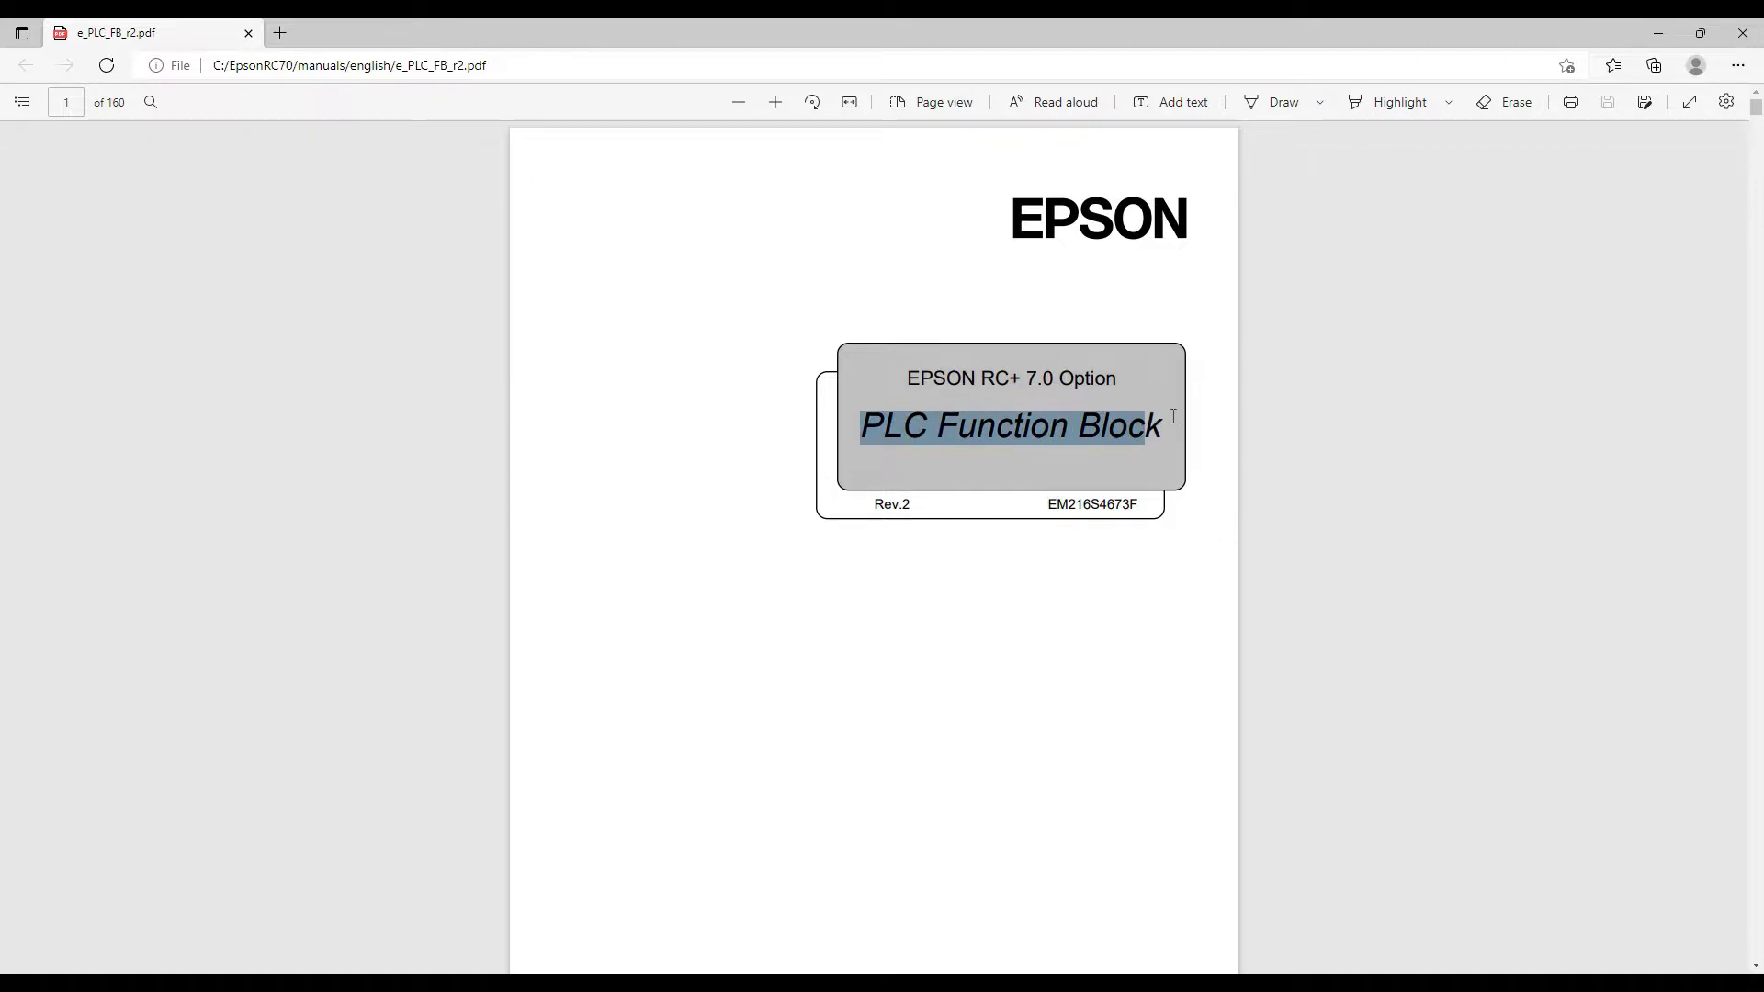
pyautogui.click(1167, 498)
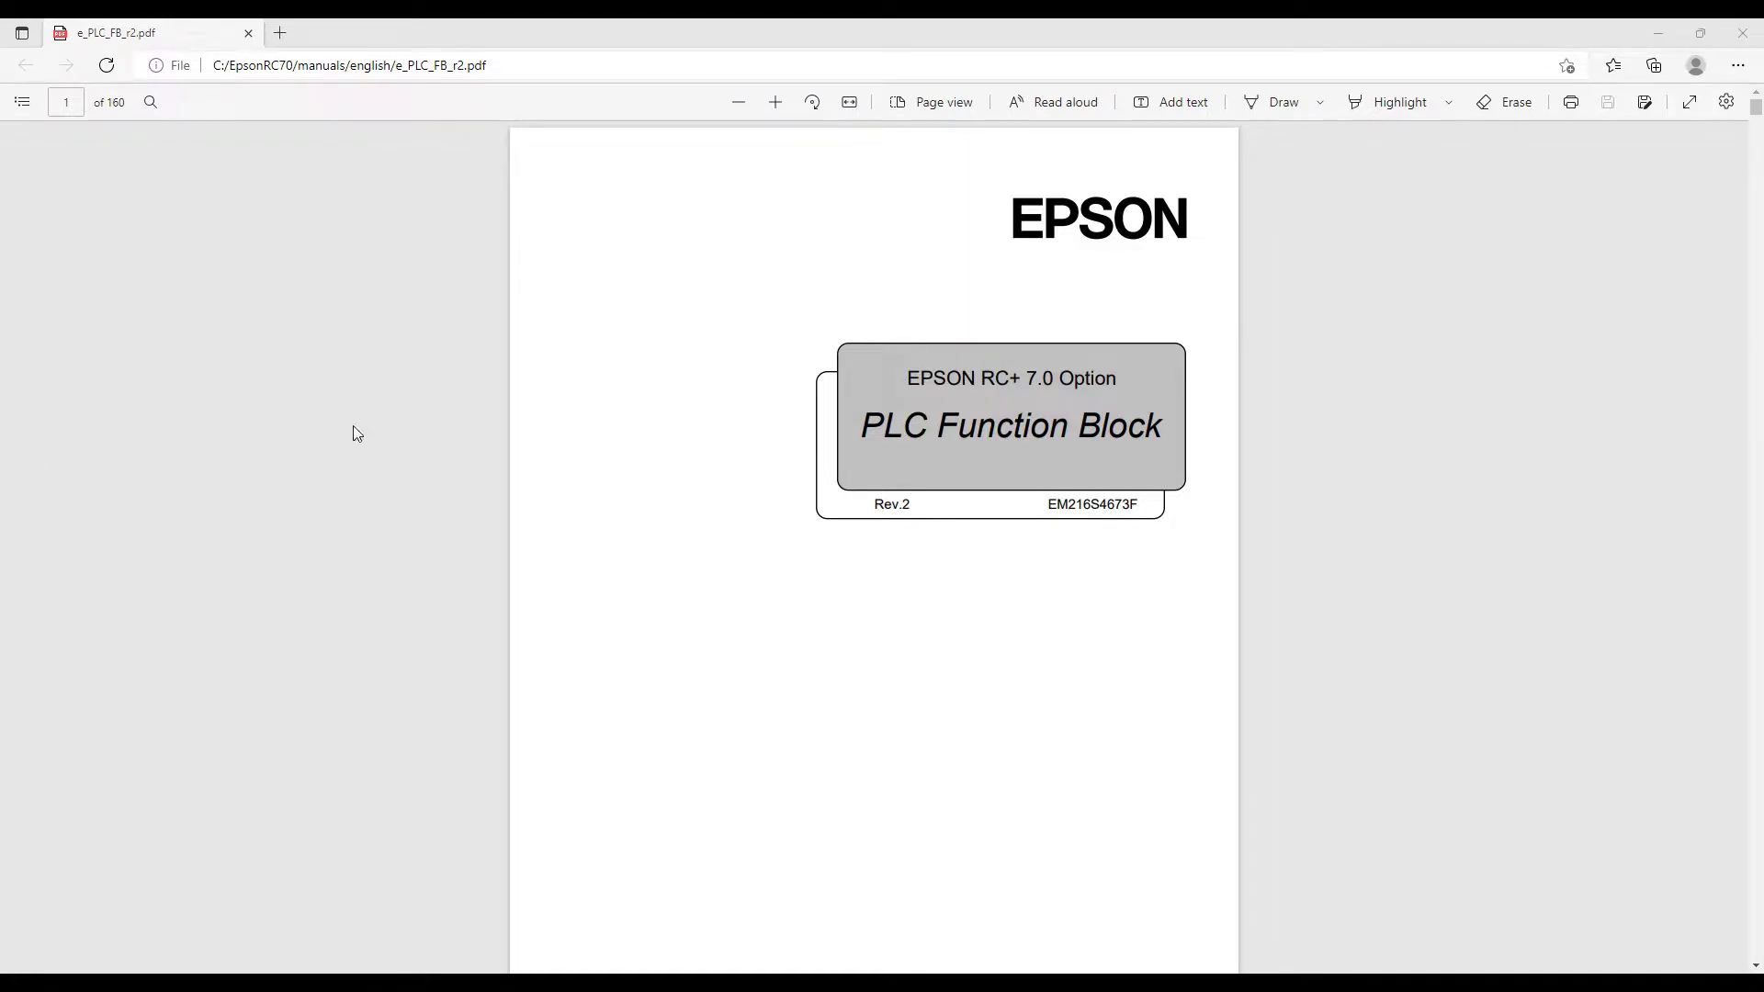
pyautogui.scroll(-20, 717, 602)
pyautogui.scroll(-5, 799, 632)
pyautogui.scroll(5, 799, 630)
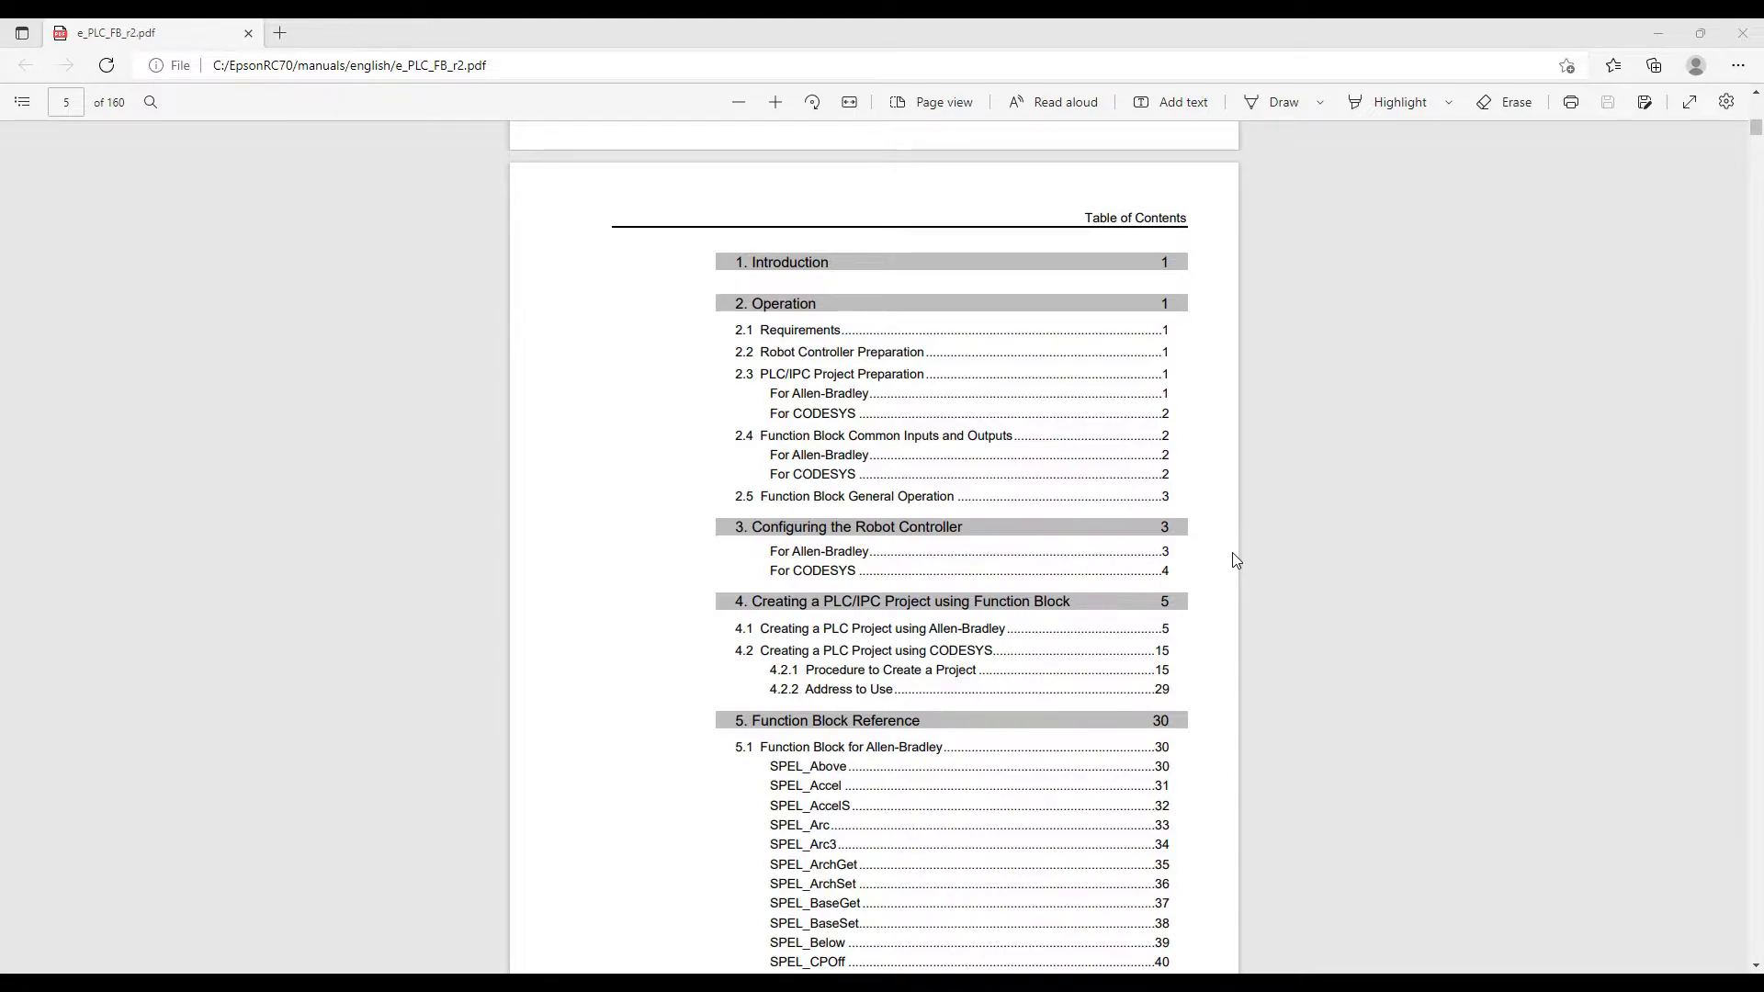
pyautogui.scroll(-4, 1033, 620)
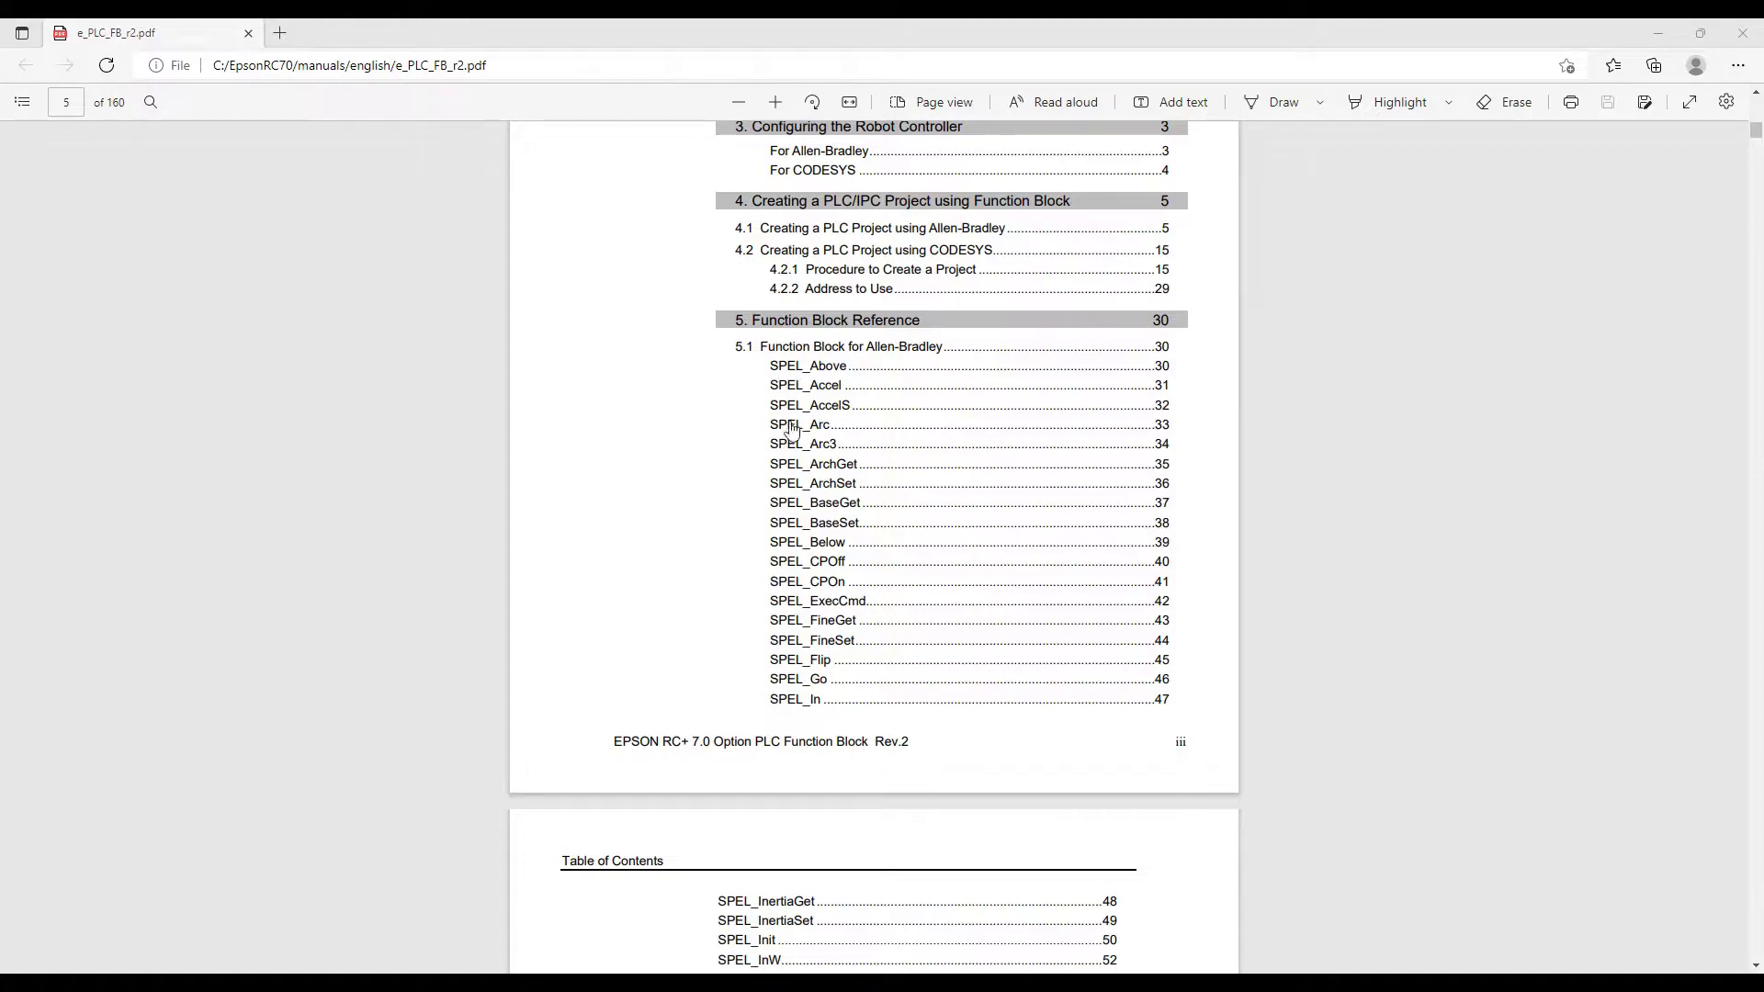
pyautogui.scroll(-4, 787, 772)
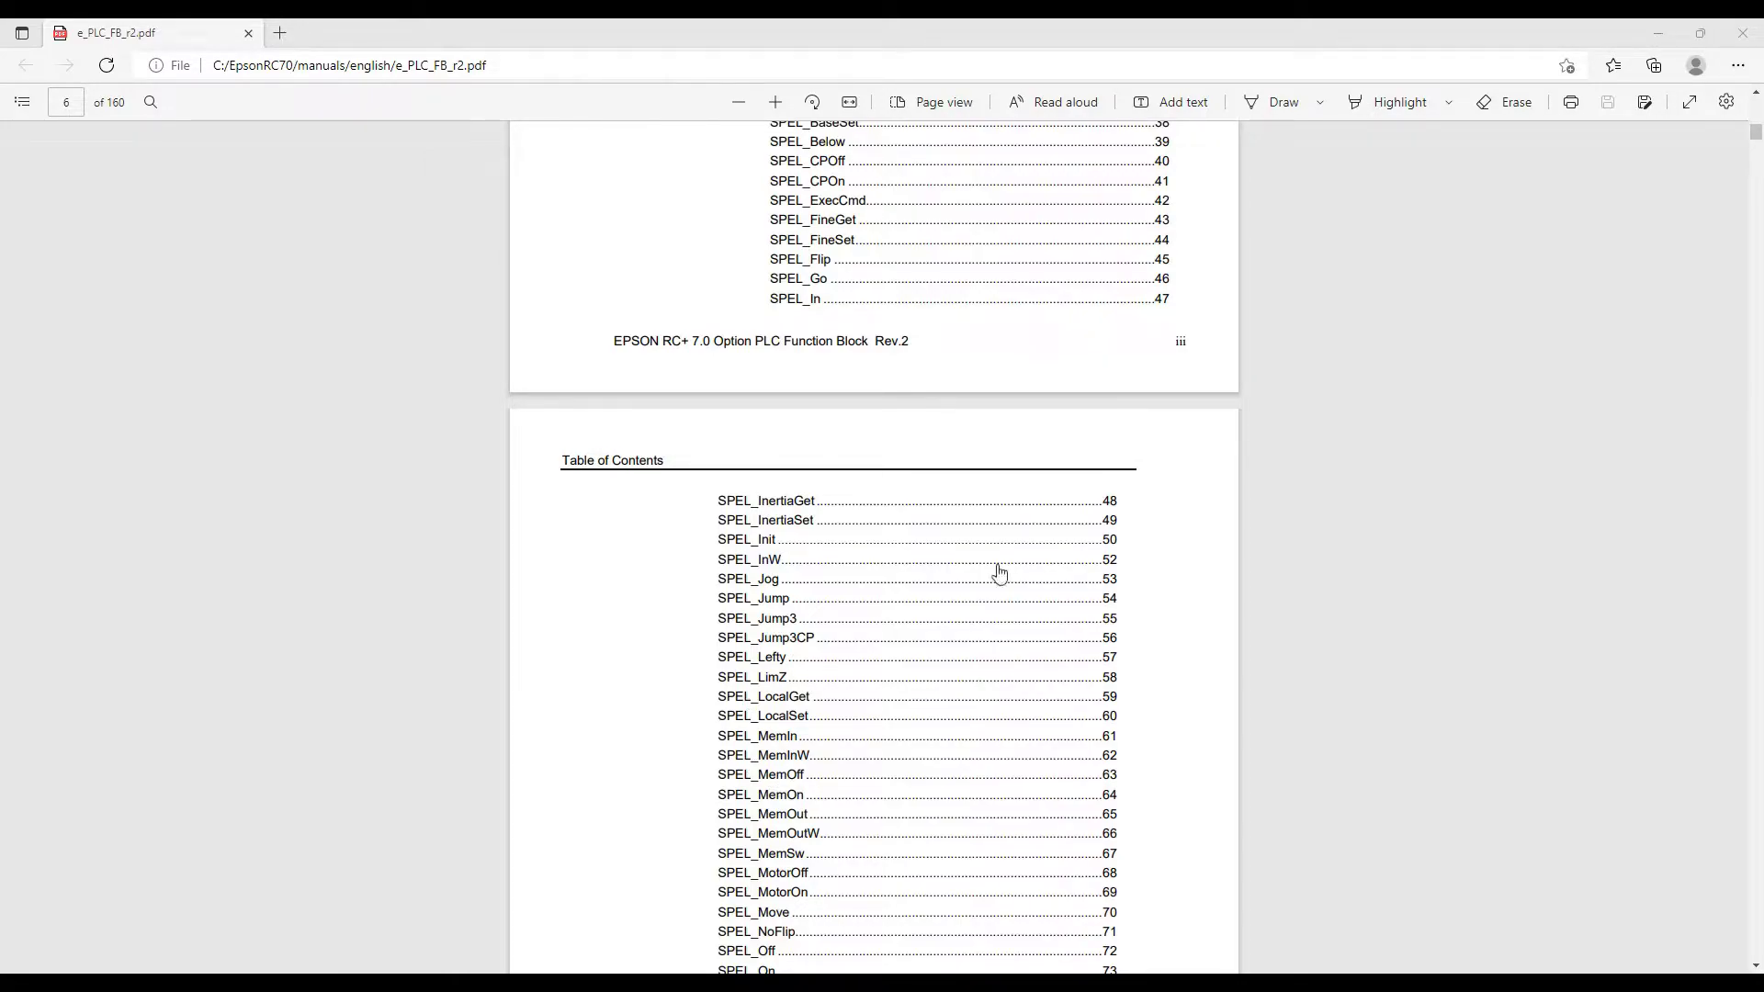
# - Switch to EPSON RC+ with the Epson_EIP project and connect to the Demo Robot controller
pyautogui.moveTo(1599, 38); pyautogui.dragTo(0, 184)
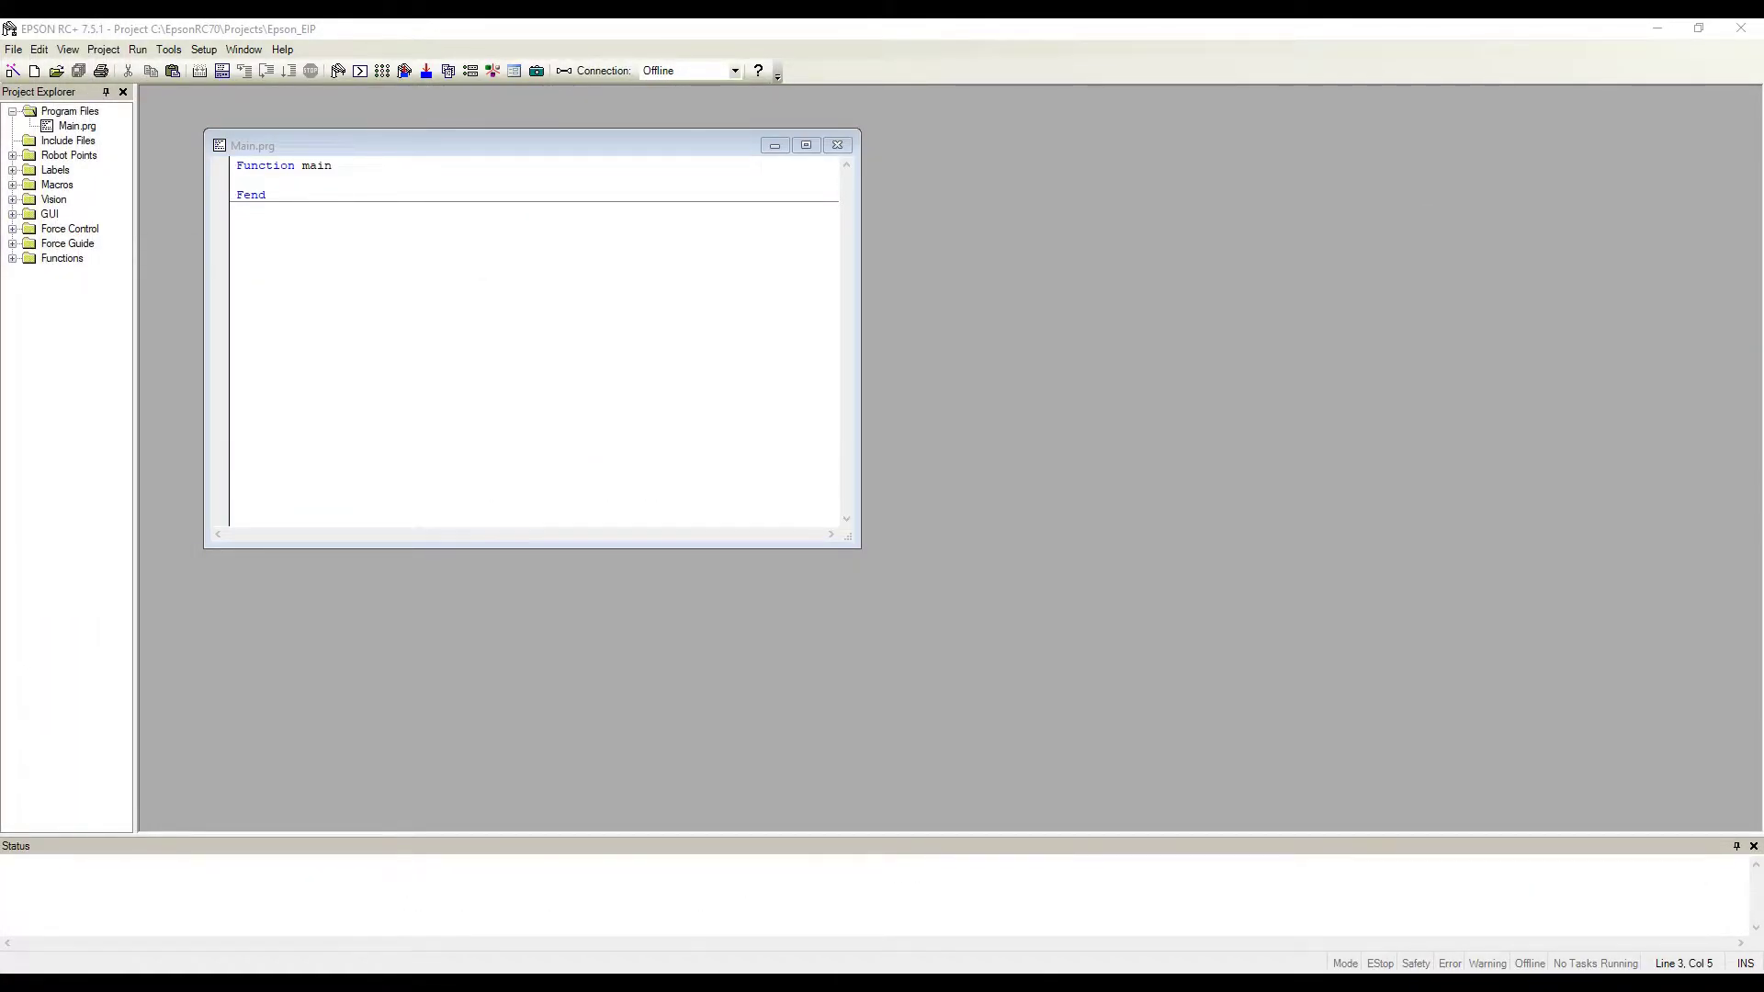
pyautogui.moveTo(496, 157); pyautogui.dragTo(494, 146)
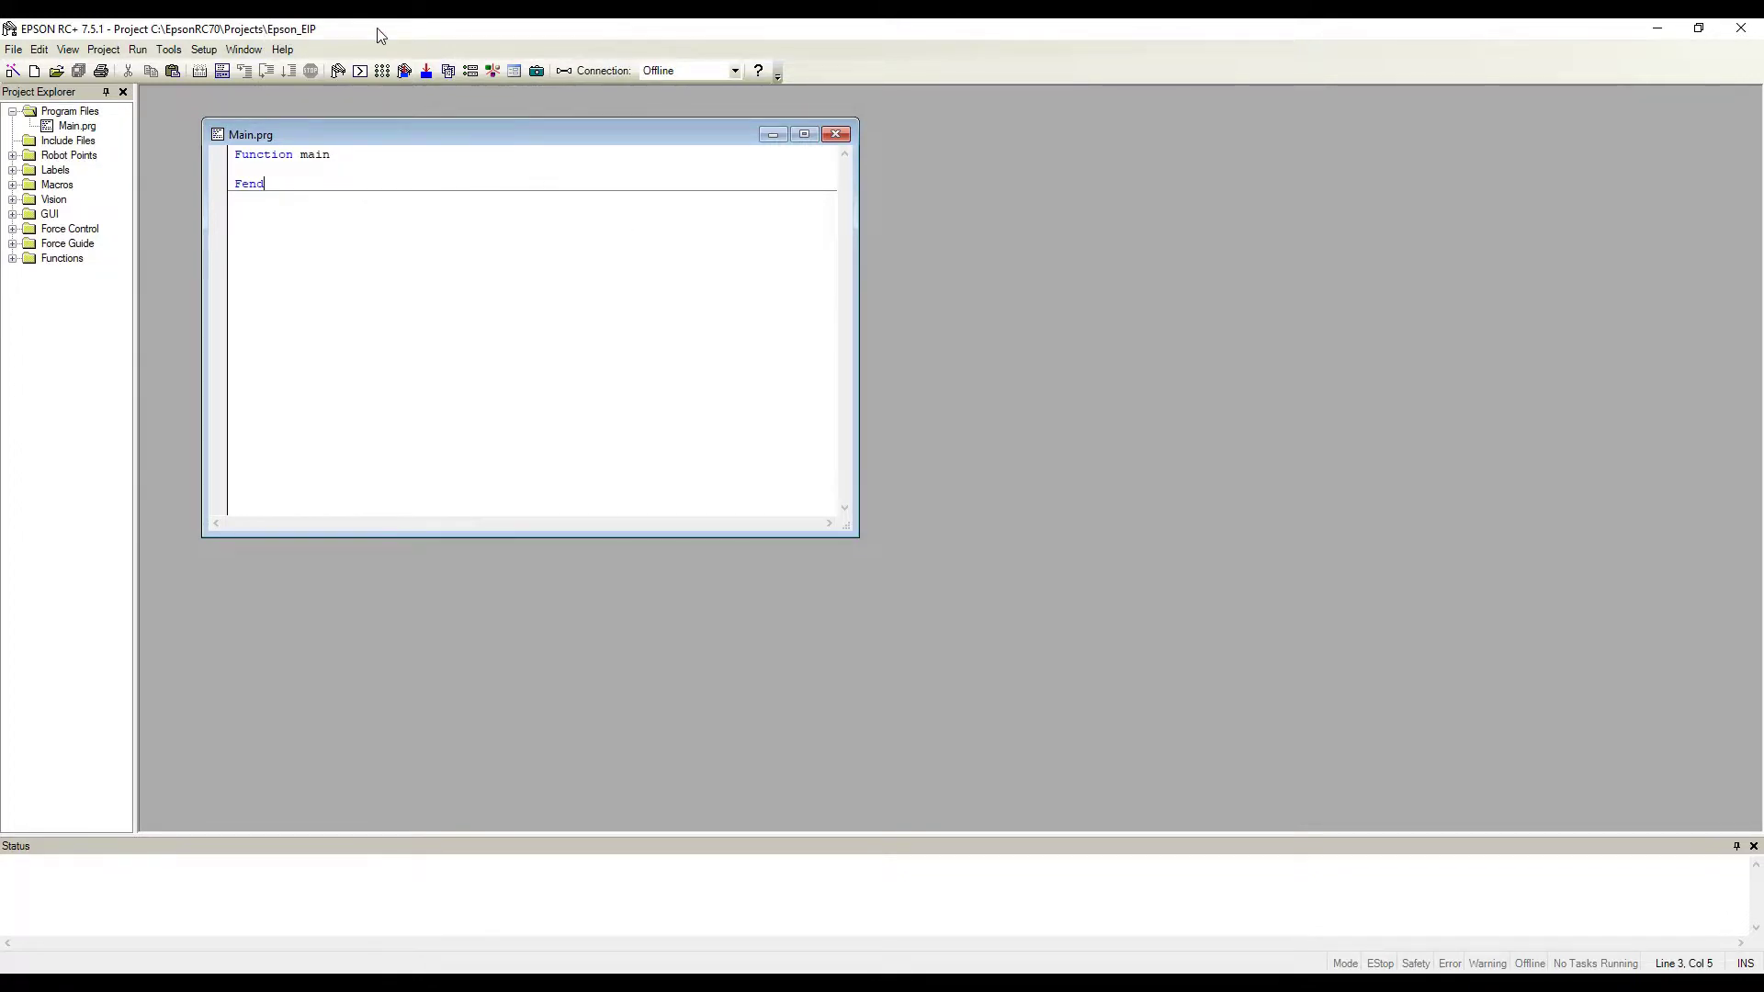
pyautogui.click(714, 71)
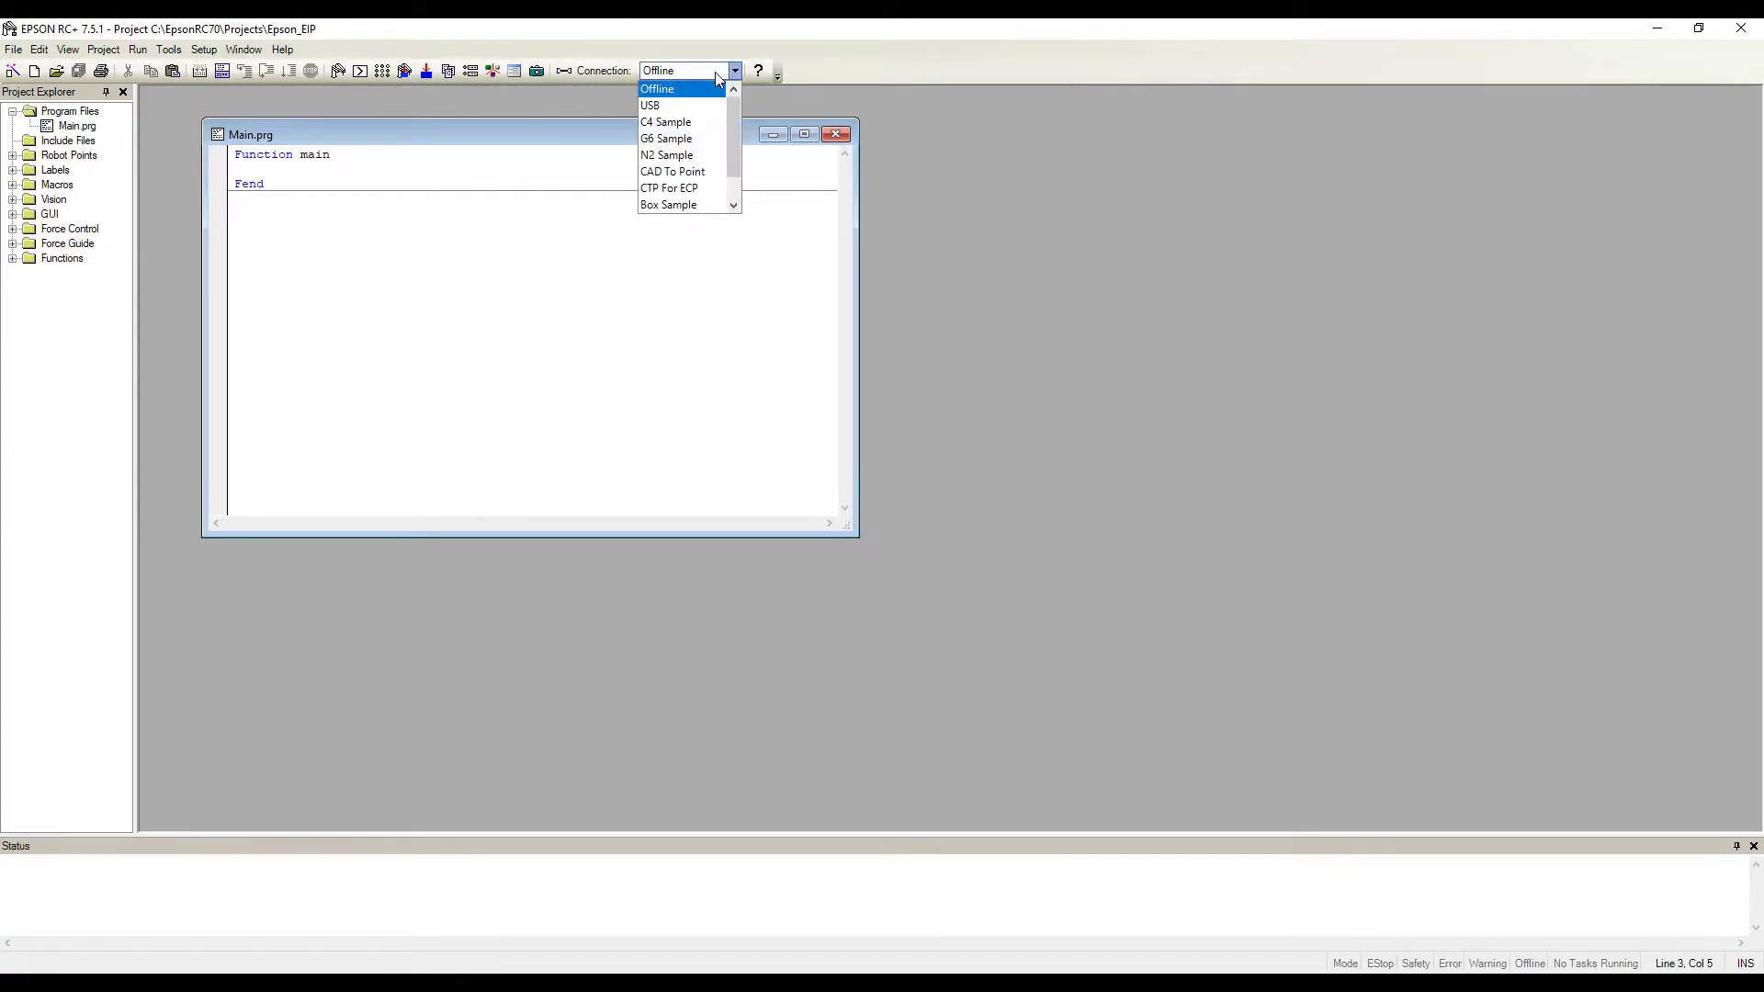
pyautogui.scroll(-1, 733, 106)
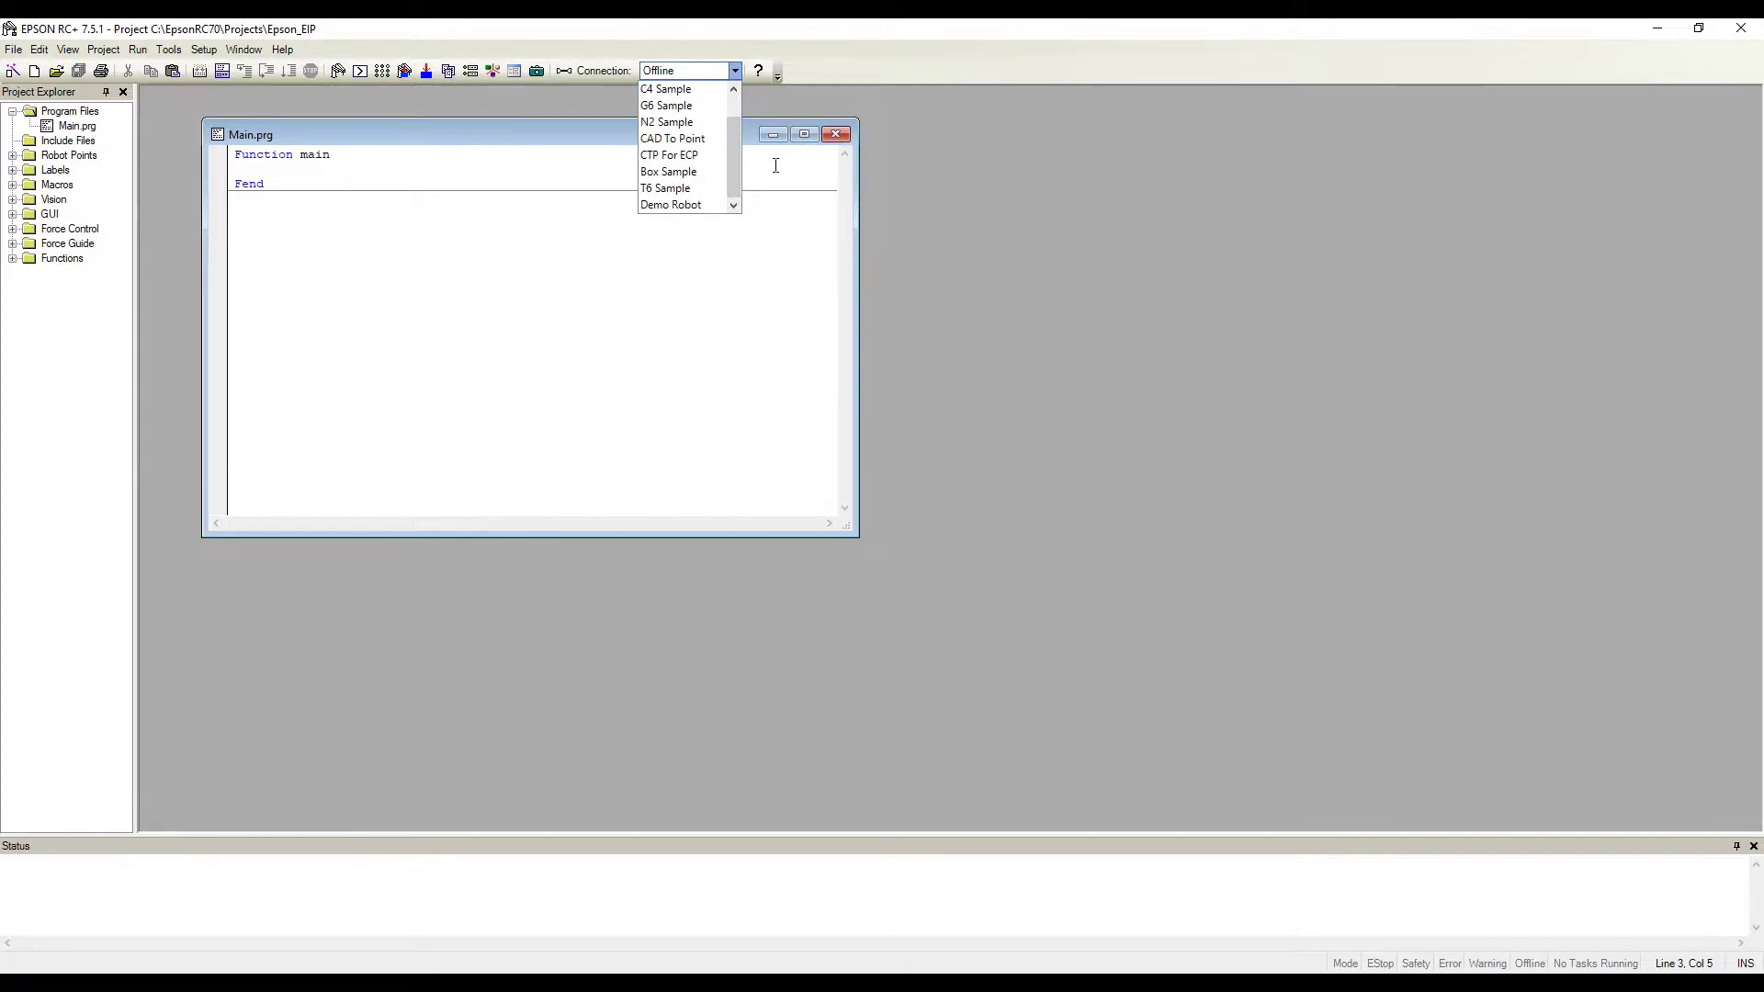
pyautogui.click(690, 206)
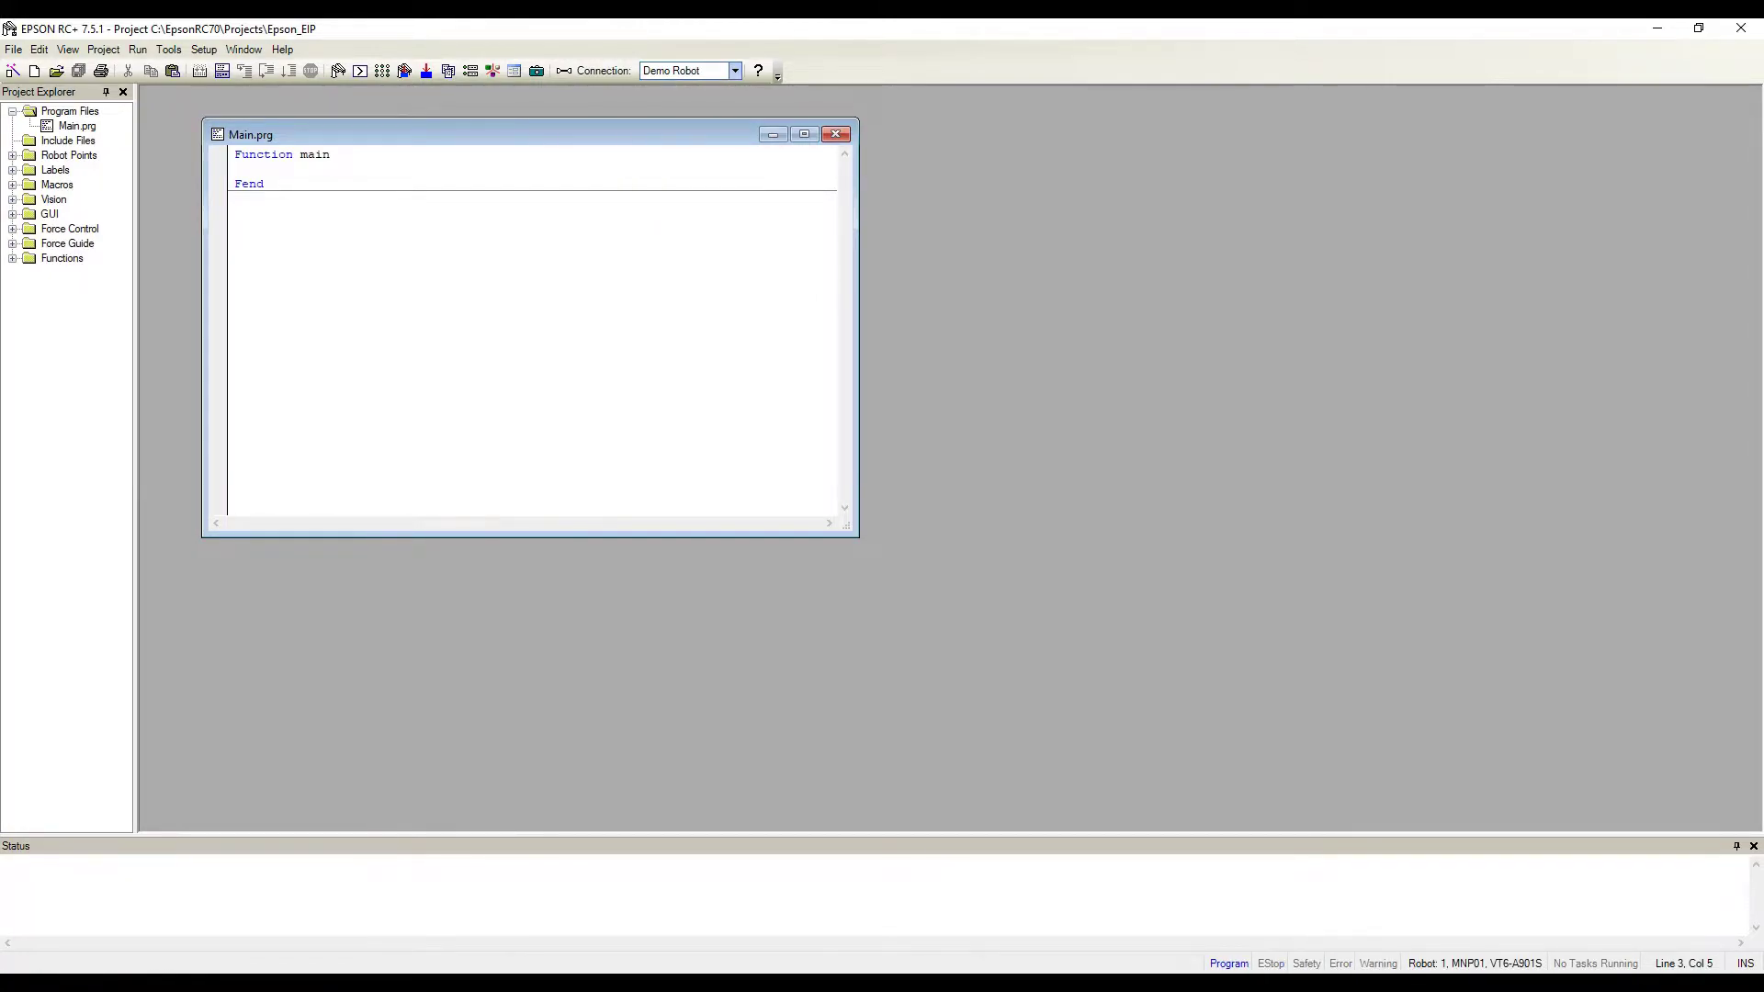
# - Open the System Configuration and display the controller's Fieldbus Slave settings under its inputs and outputs
pyautogui.moveTo(386, 140); pyautogui.dragTo(396, 141)
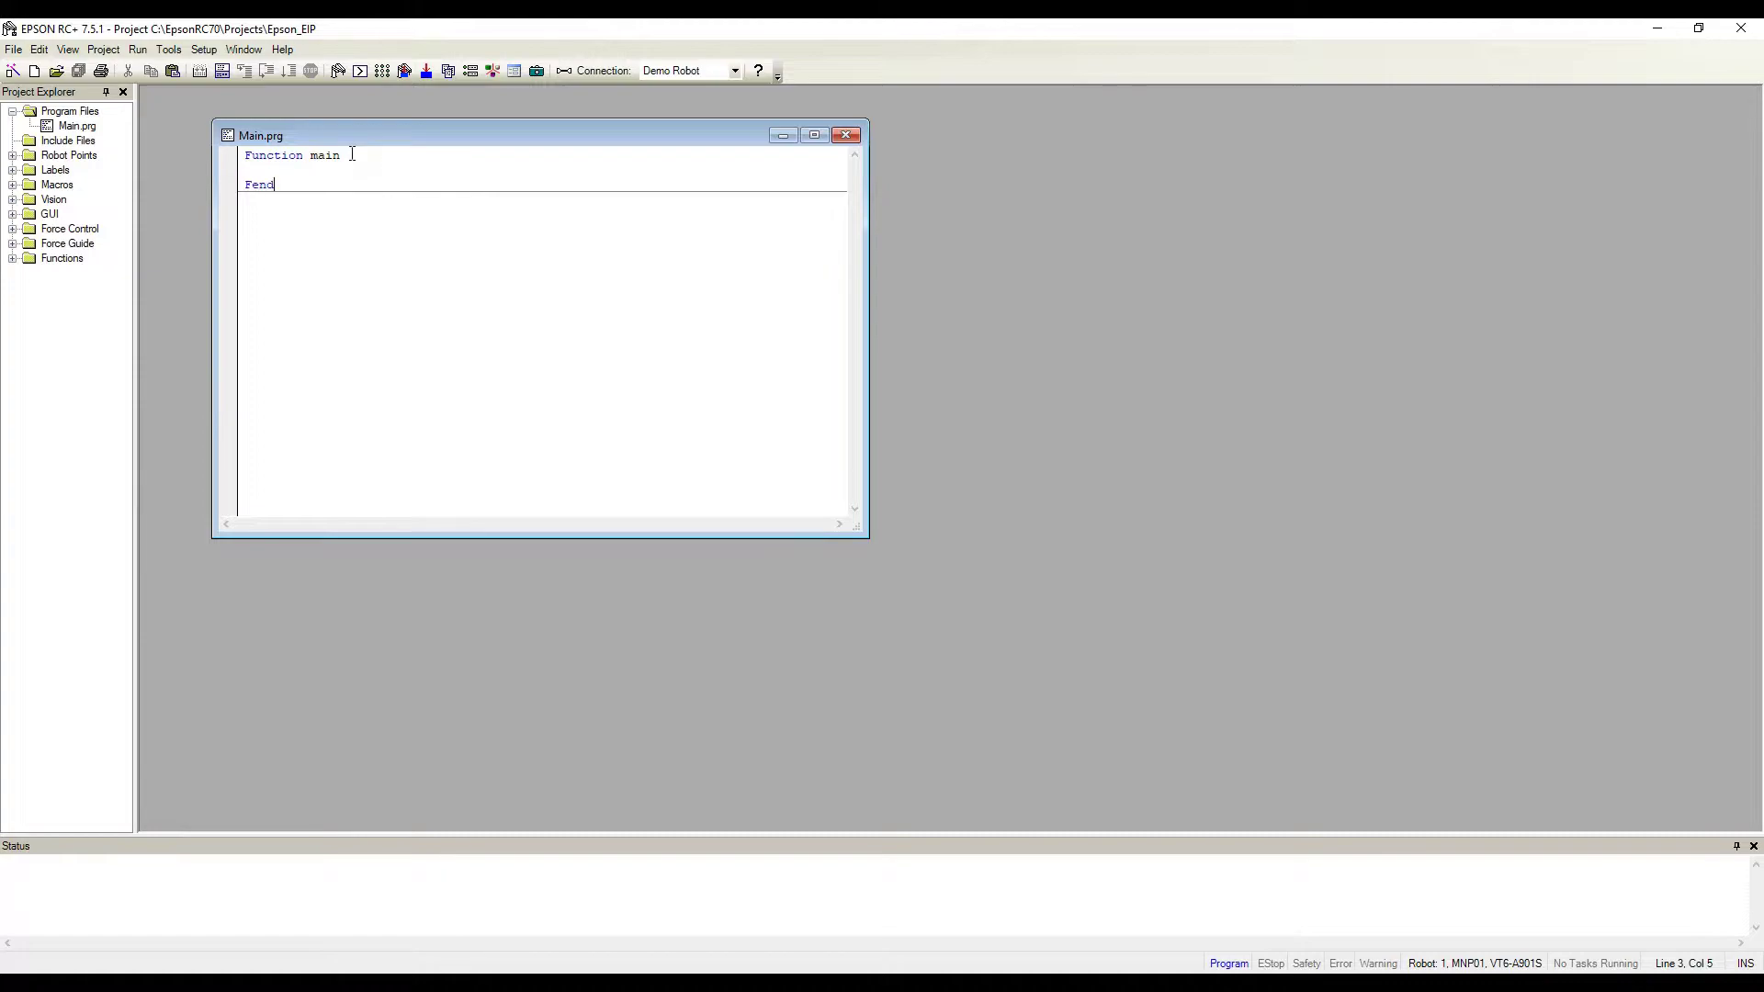
pyautogui.click(202, 49)
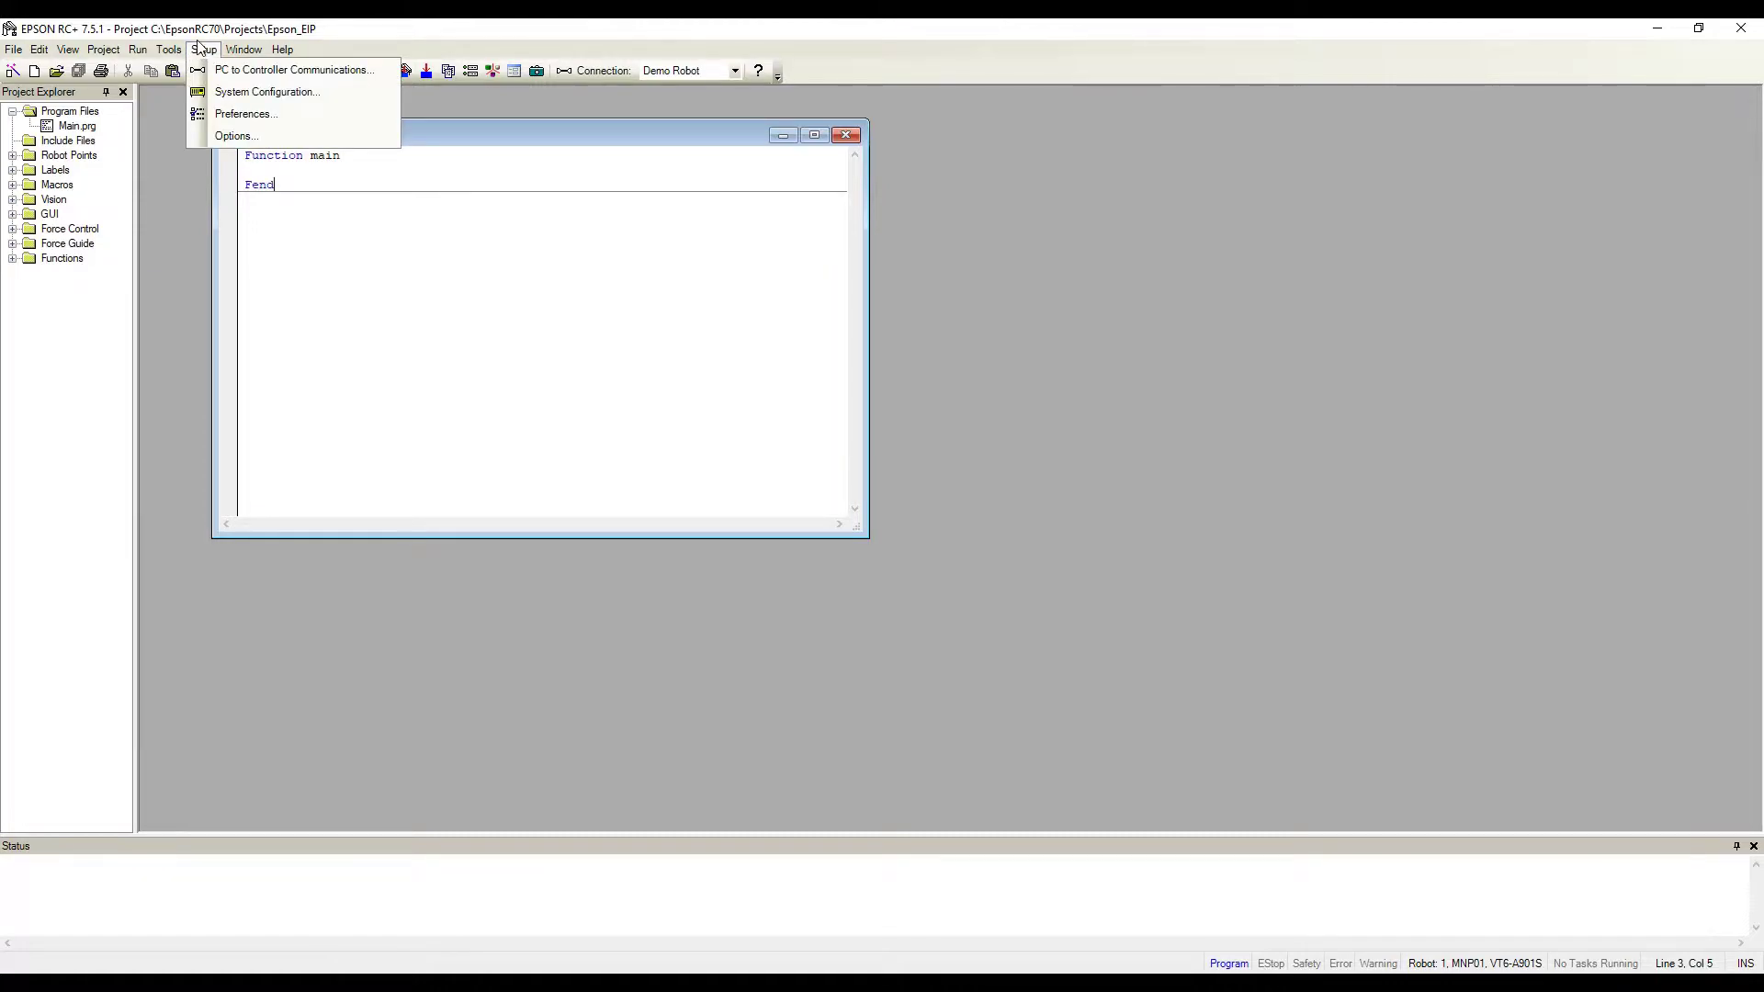
pyautogui.click(294, 96)
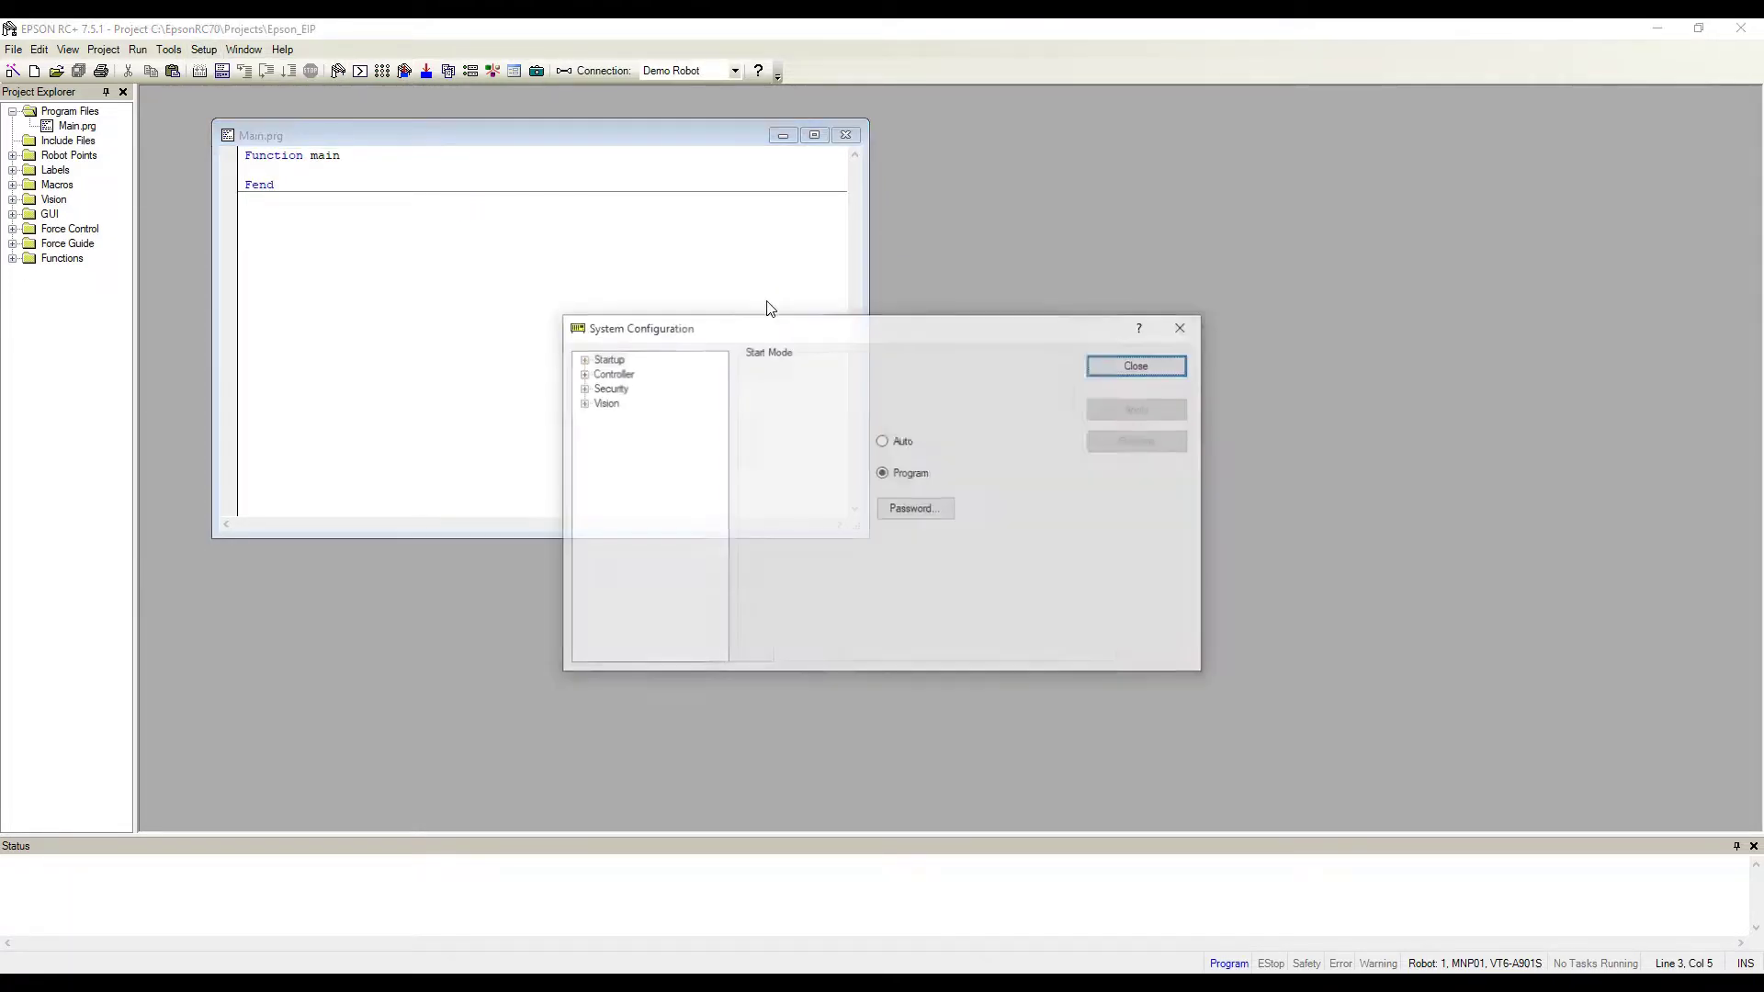
pyautogui.moveTo(822, 343); pyautogui.dragTo(818, 299)
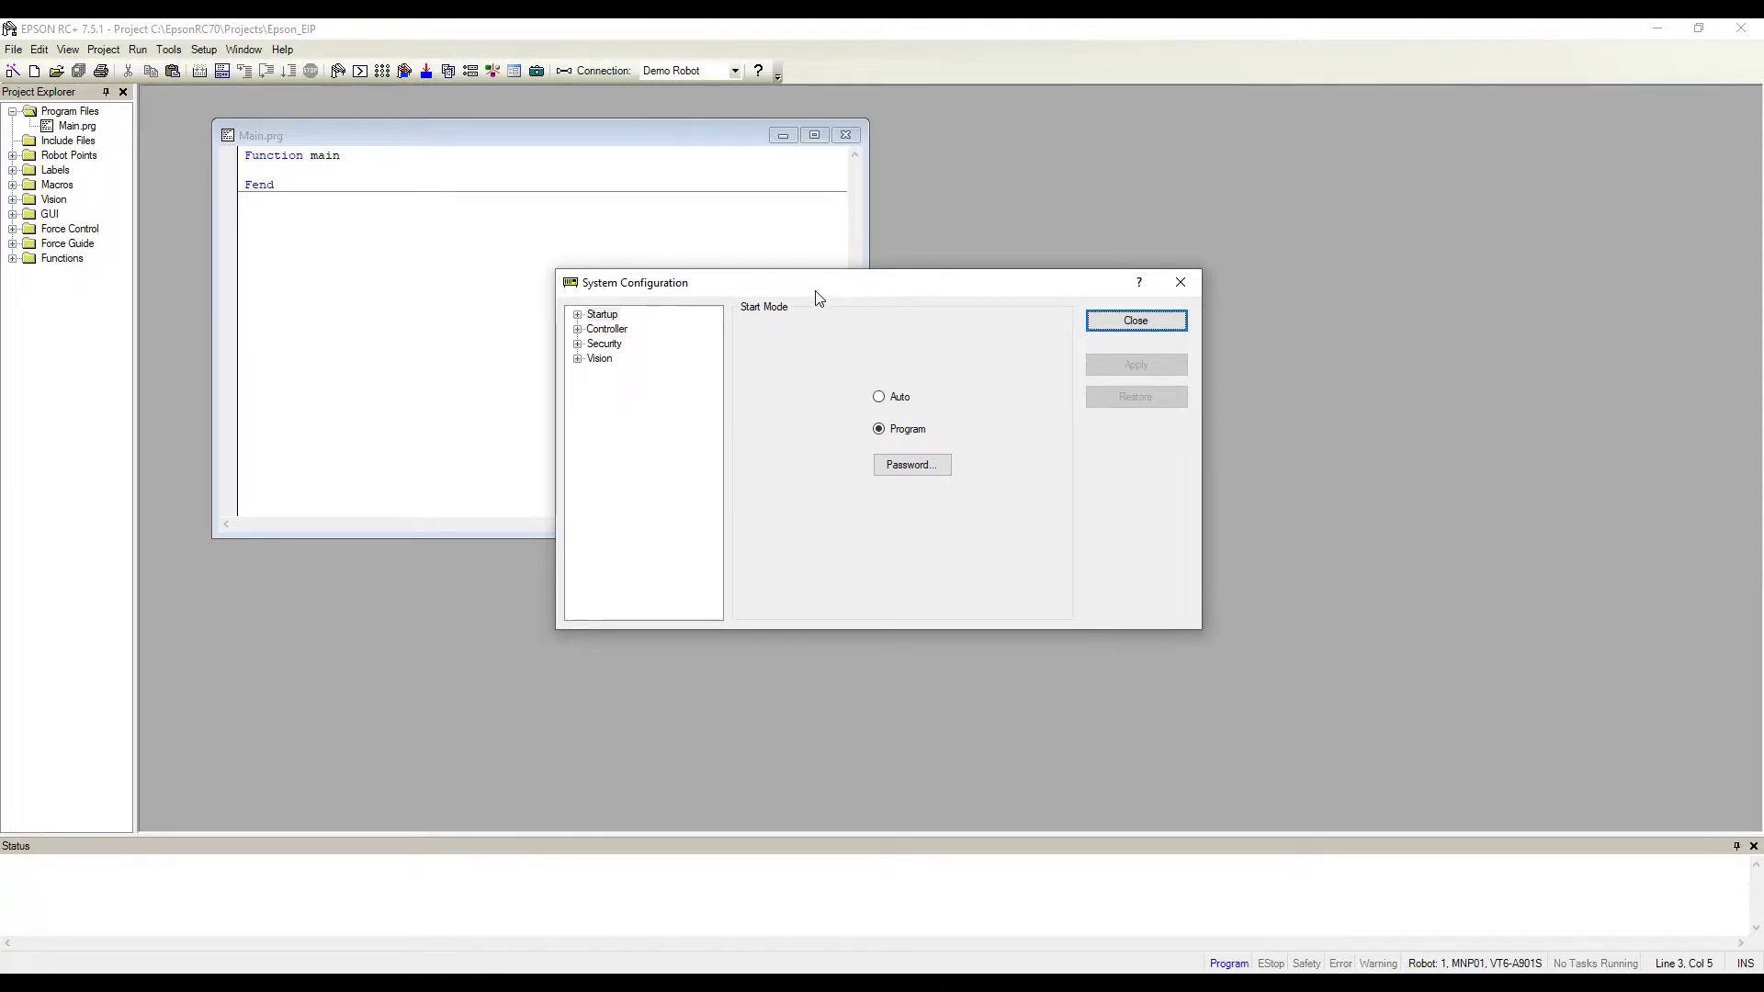
pyautogui.click(579, 329)
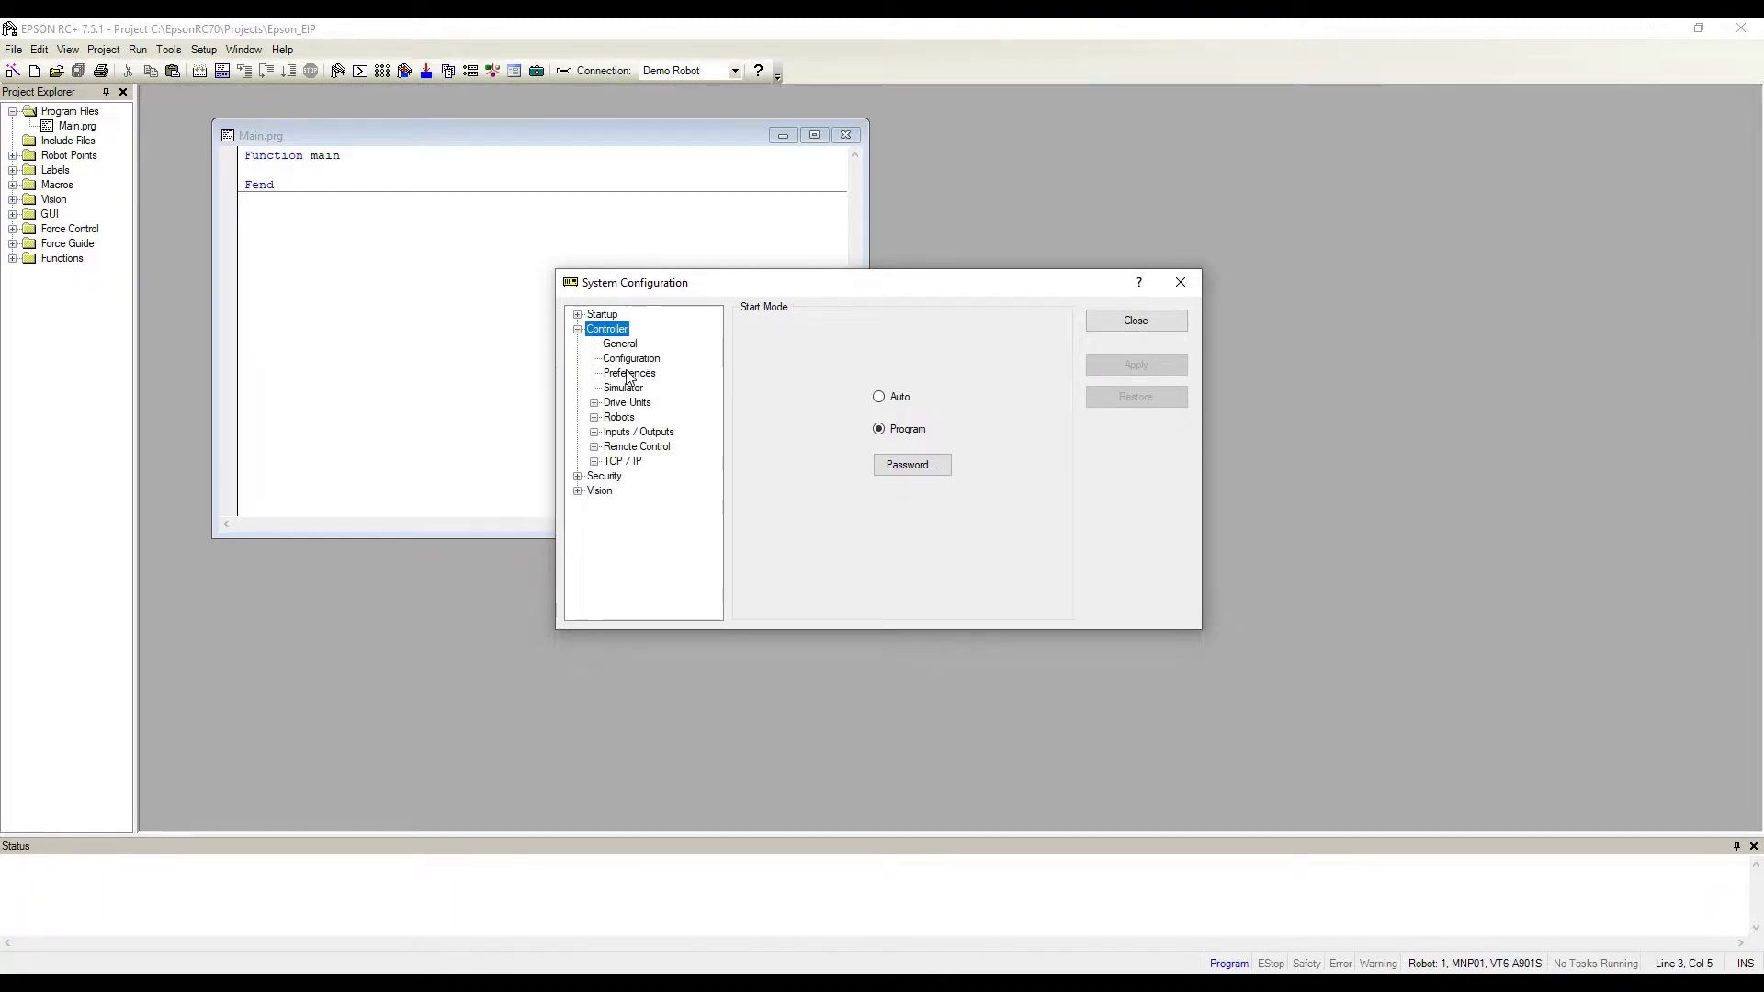
pyautogui.click(594, 433)
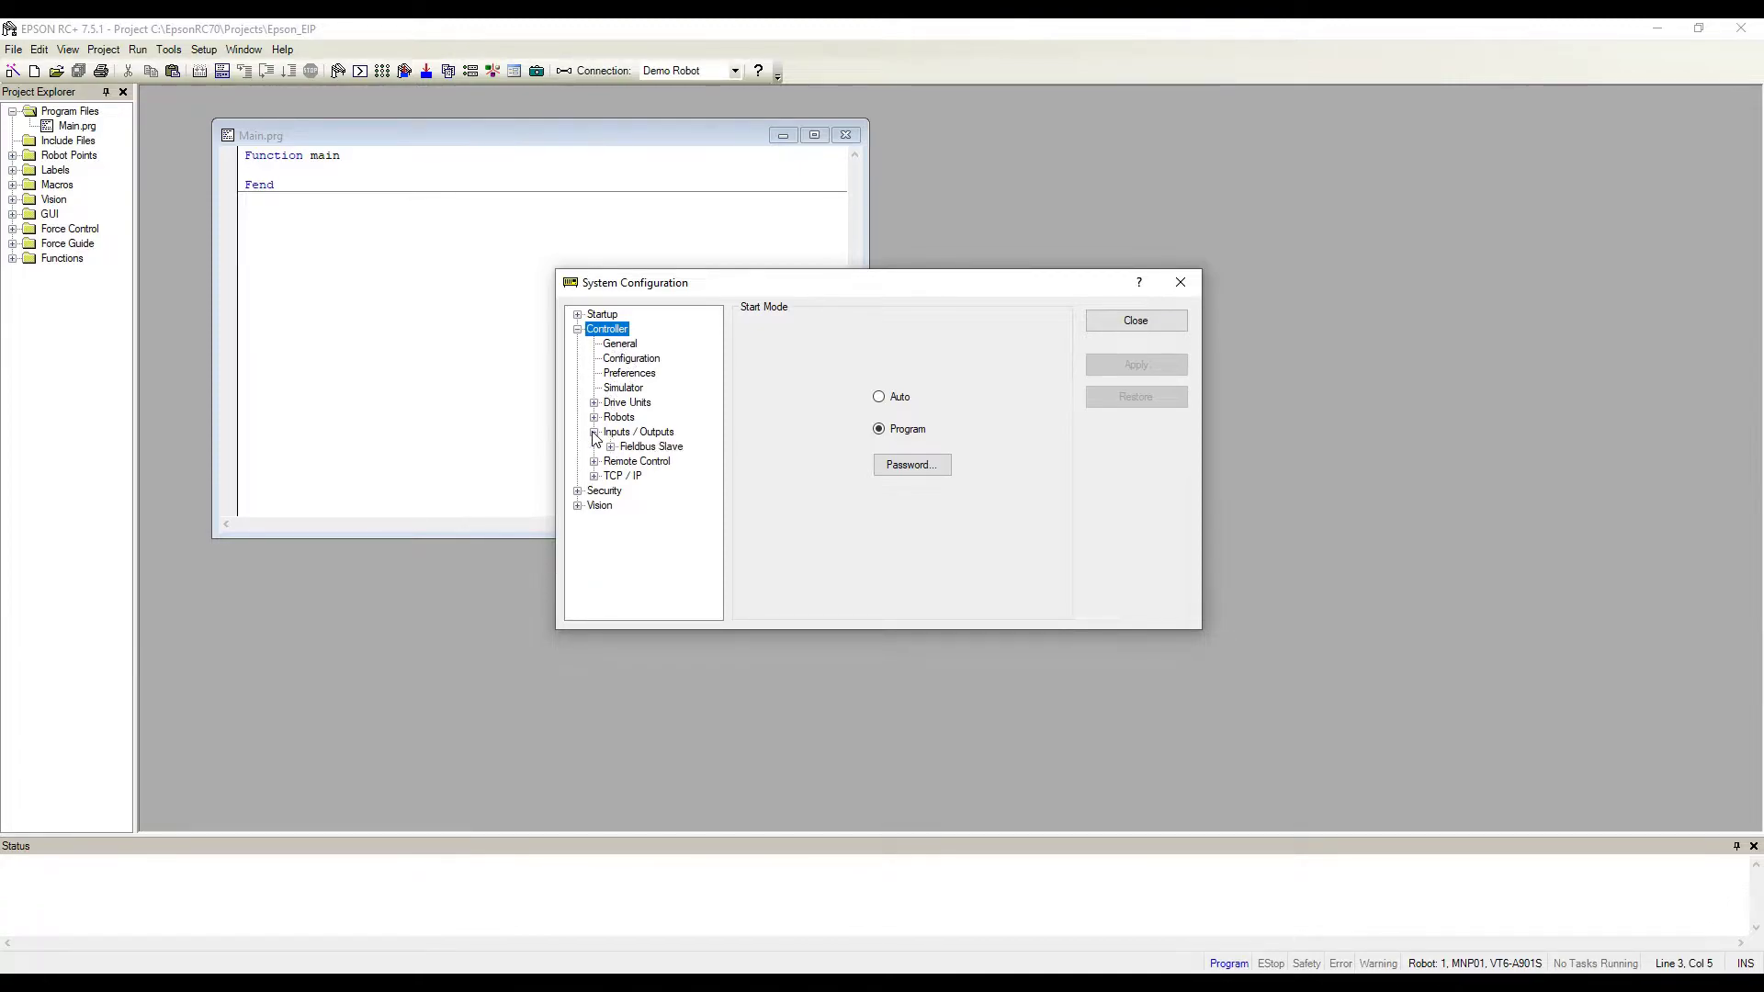
pyautogui.click(668, 448)
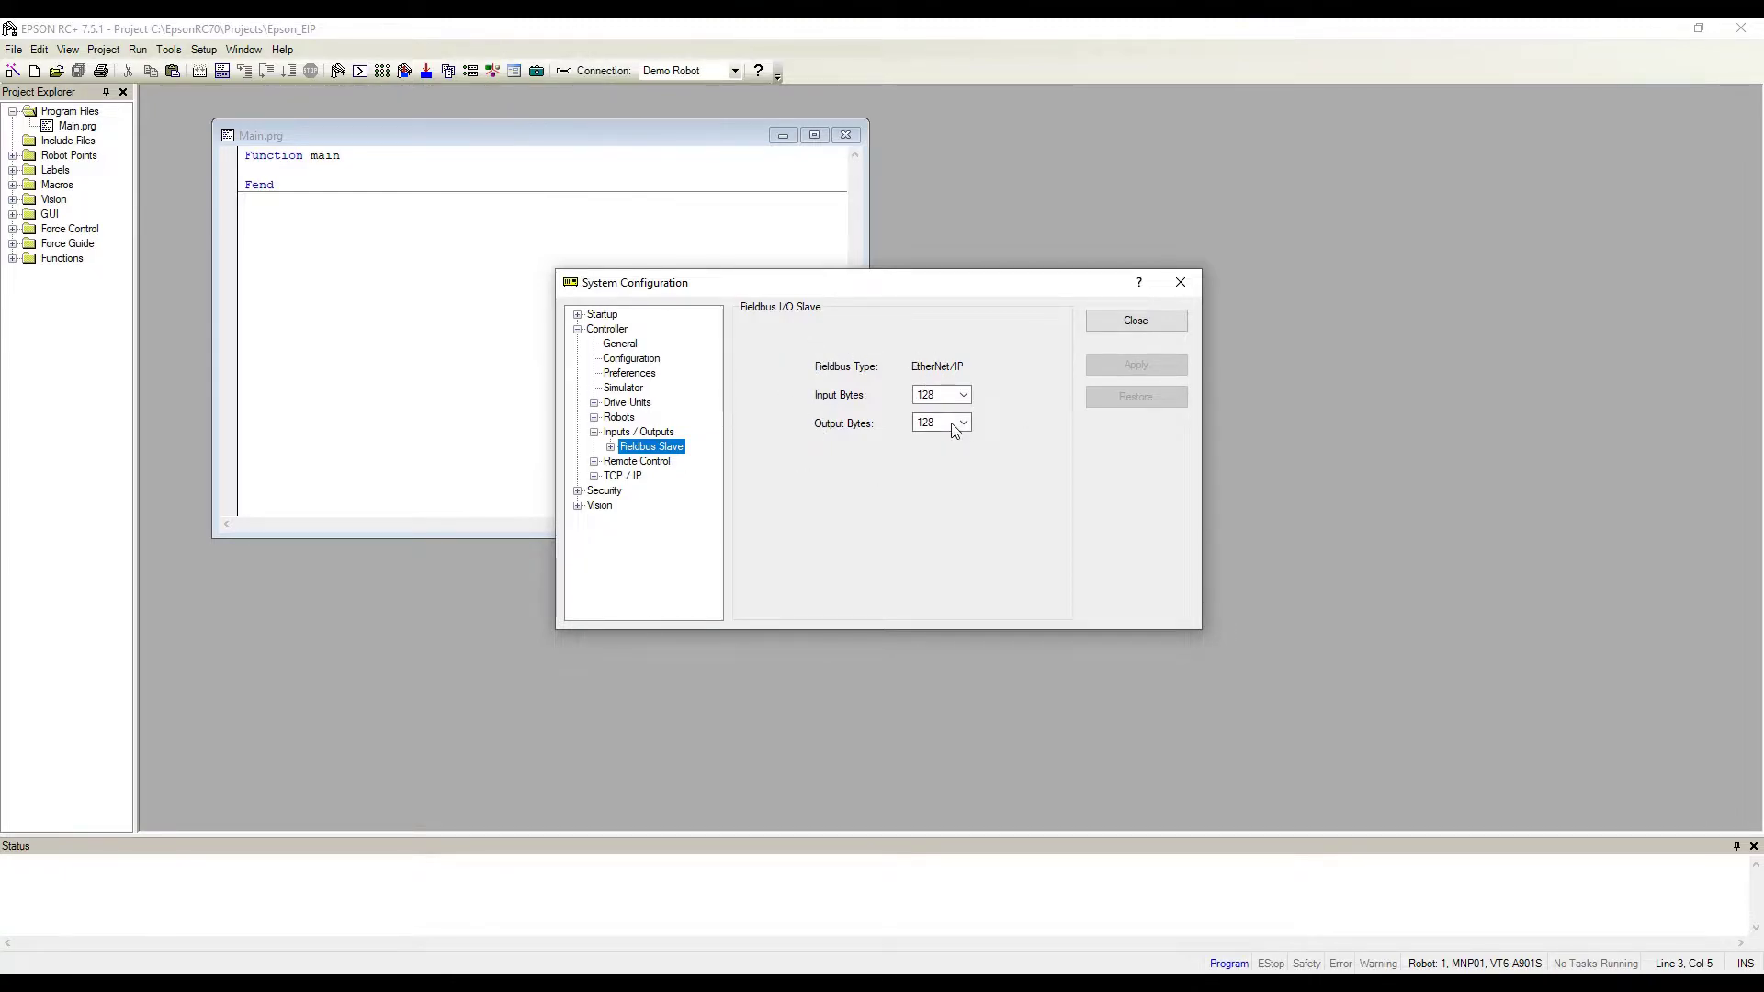
# - Look through the available input byte sizes for the fieldbus slave and leave the setting as it is
pyautogui.click(965, 397)
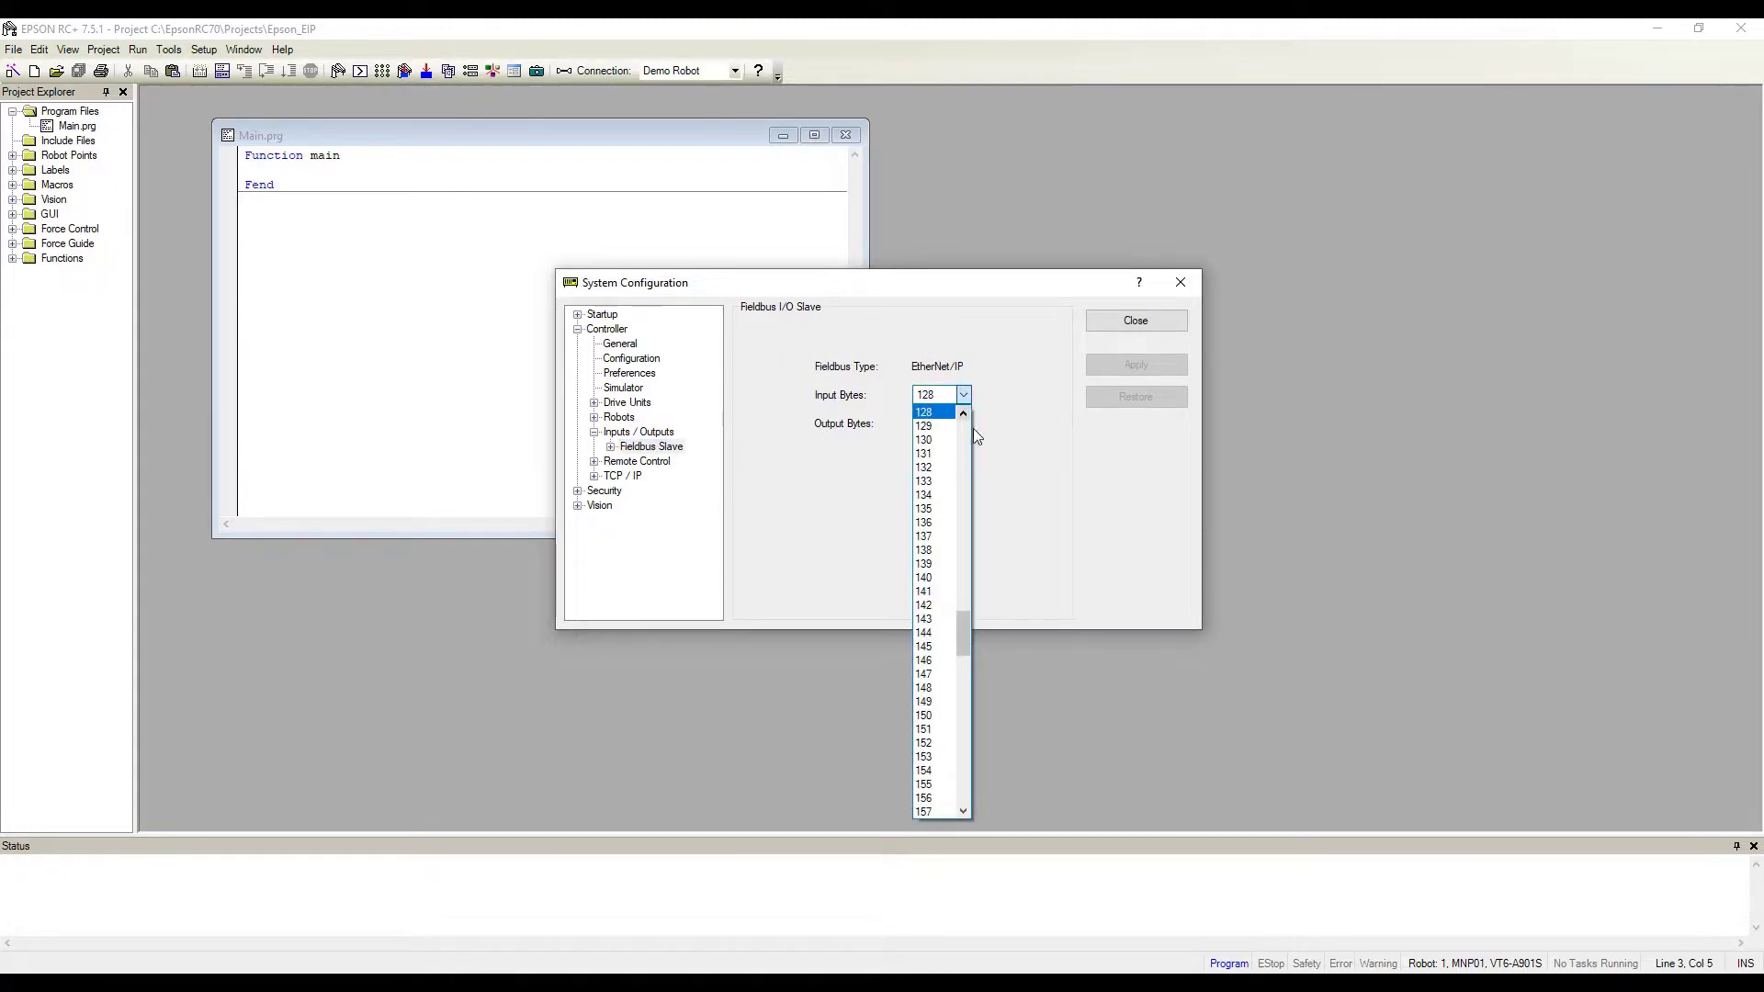
pyautogui.scroll(-1, 936, 624)
pyautogui.scroll(-20, 937, 622)
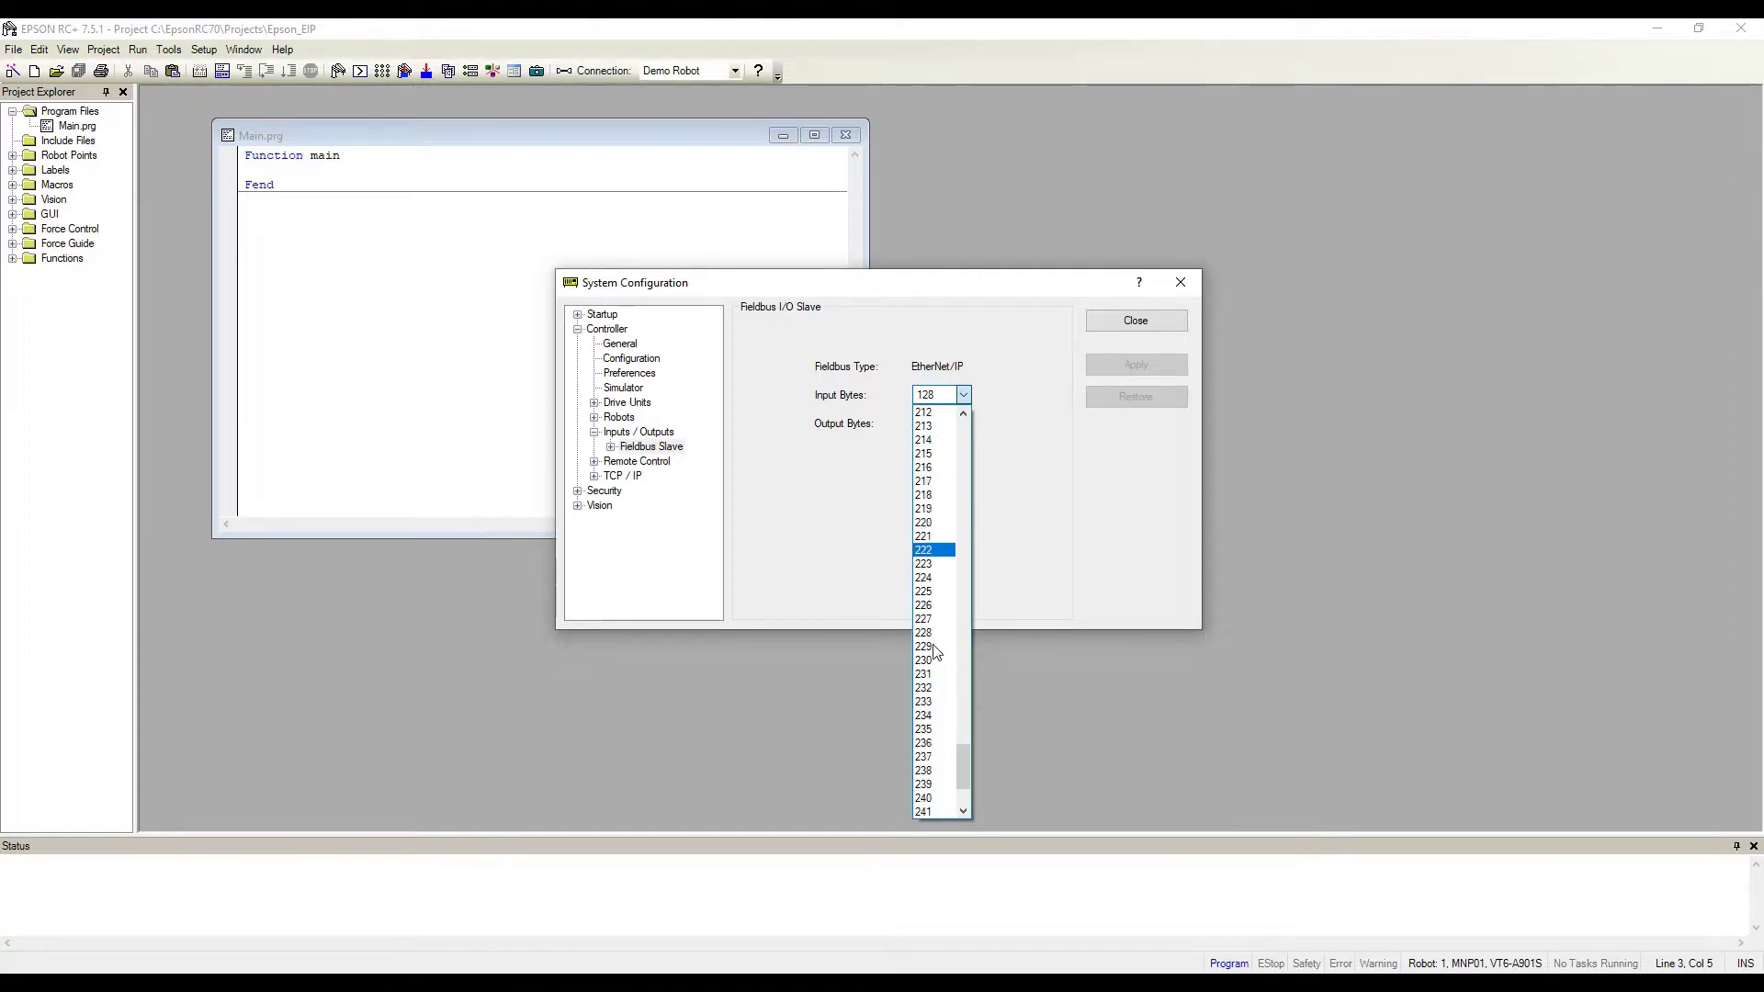
pyautogui.click(1051, 524)
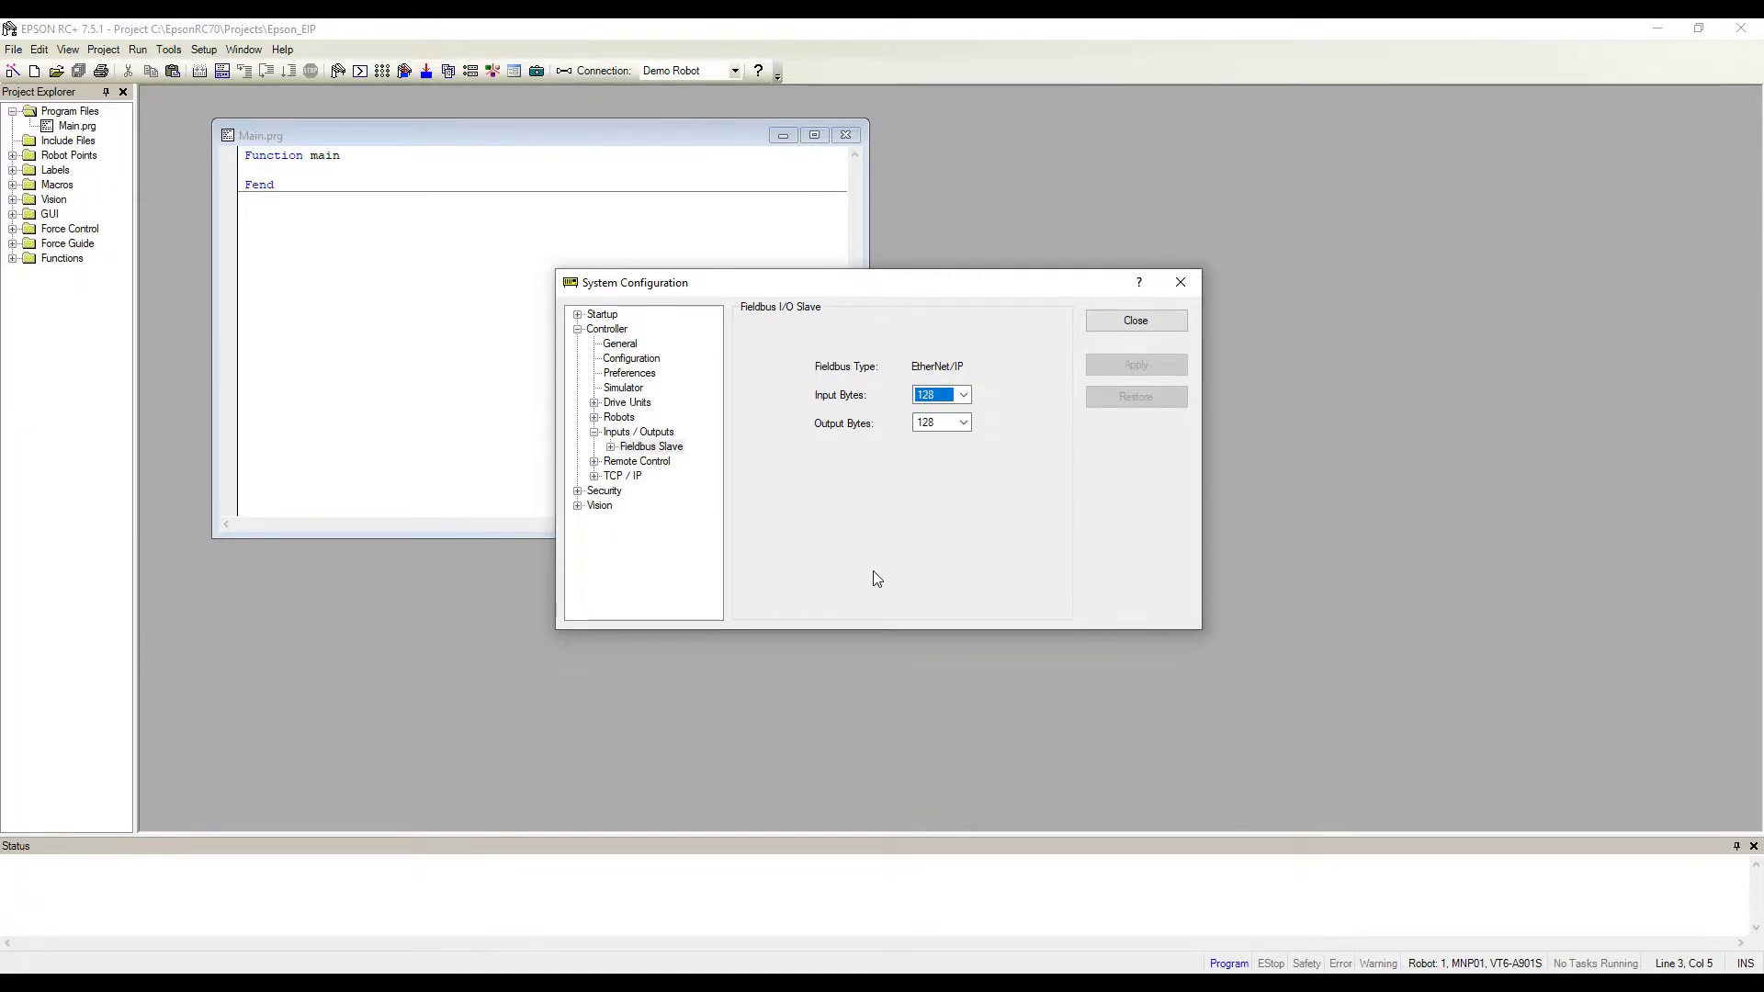
pyautogui.moveTo(937, 283); pyautogui.dragTo(941, 268)
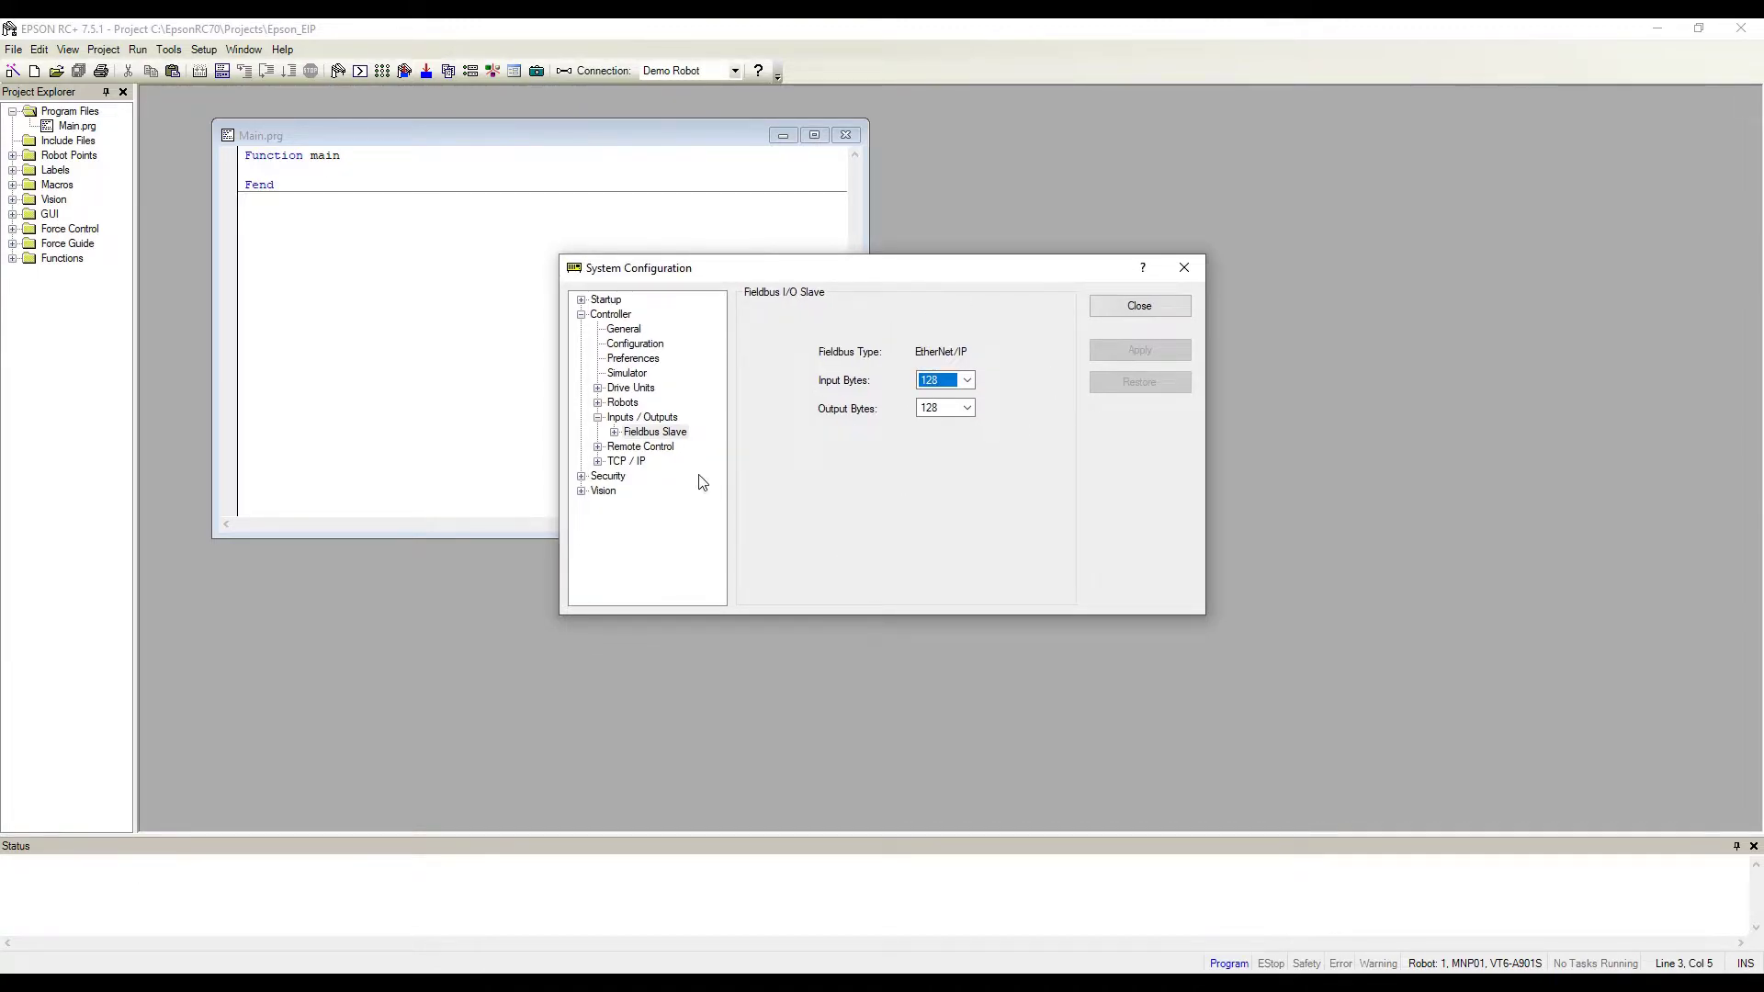
# - Display the fieldbus slave's EtherNet/IP settings and highlight its IP address
pyautogui.click(613, 433)
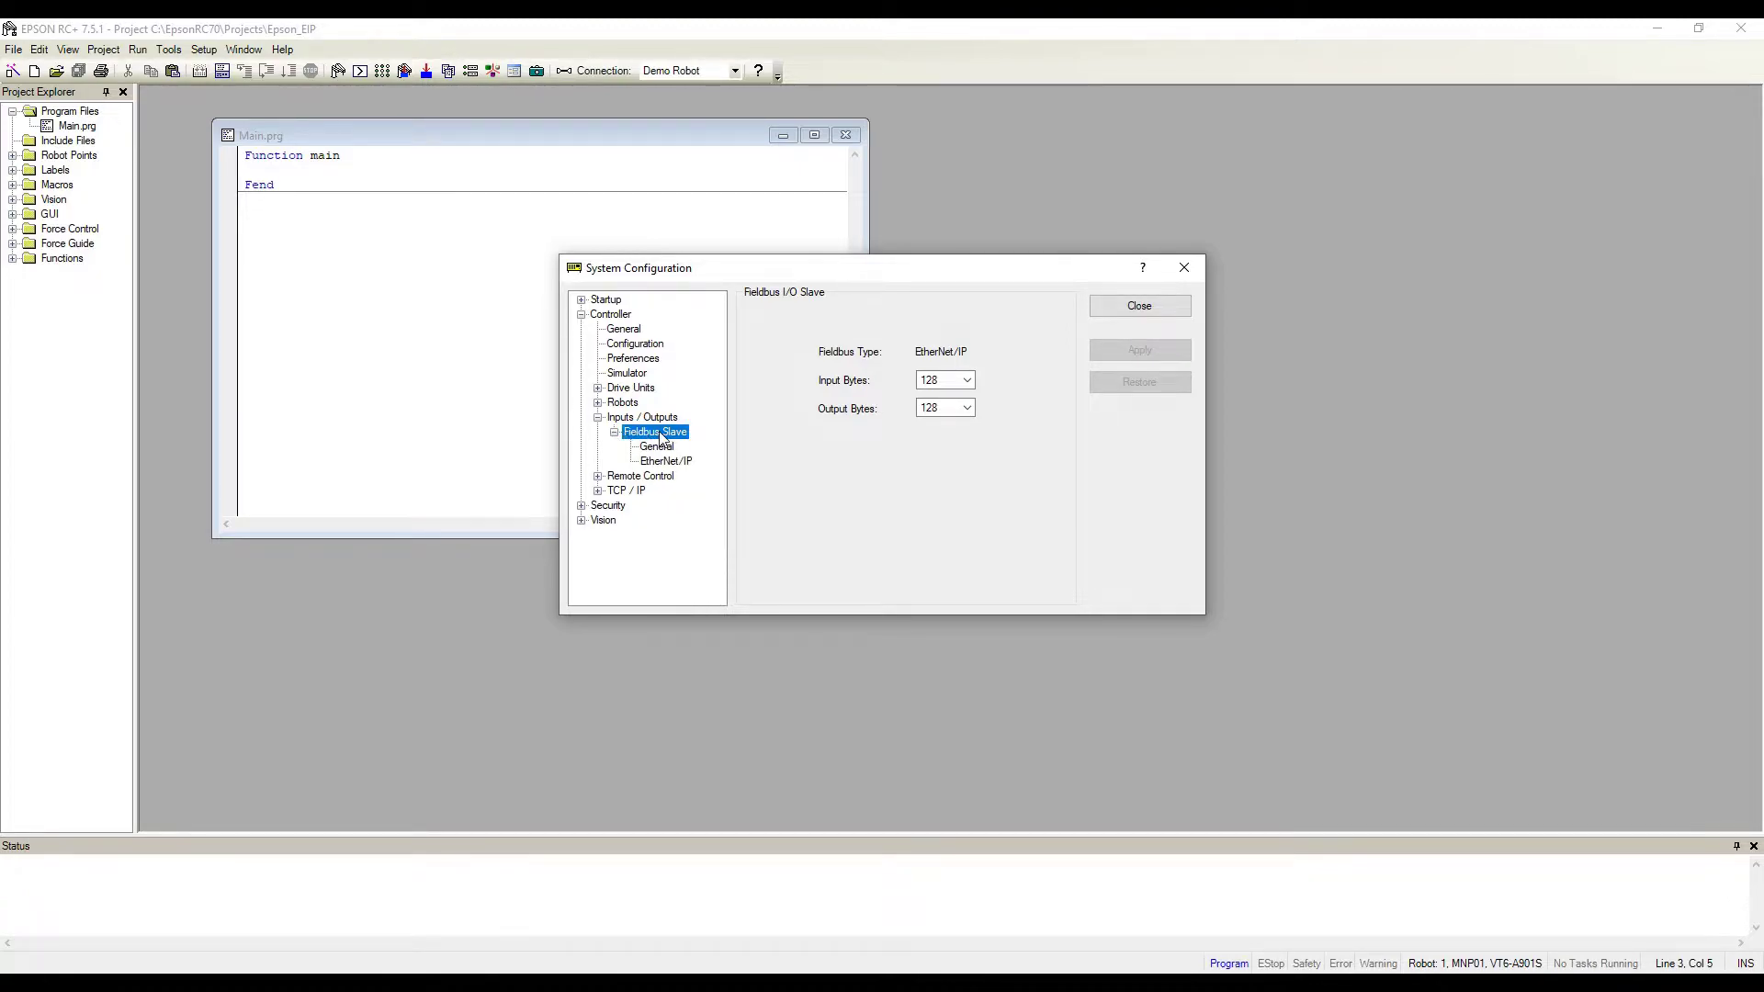
pyautogui.click(665, 464)
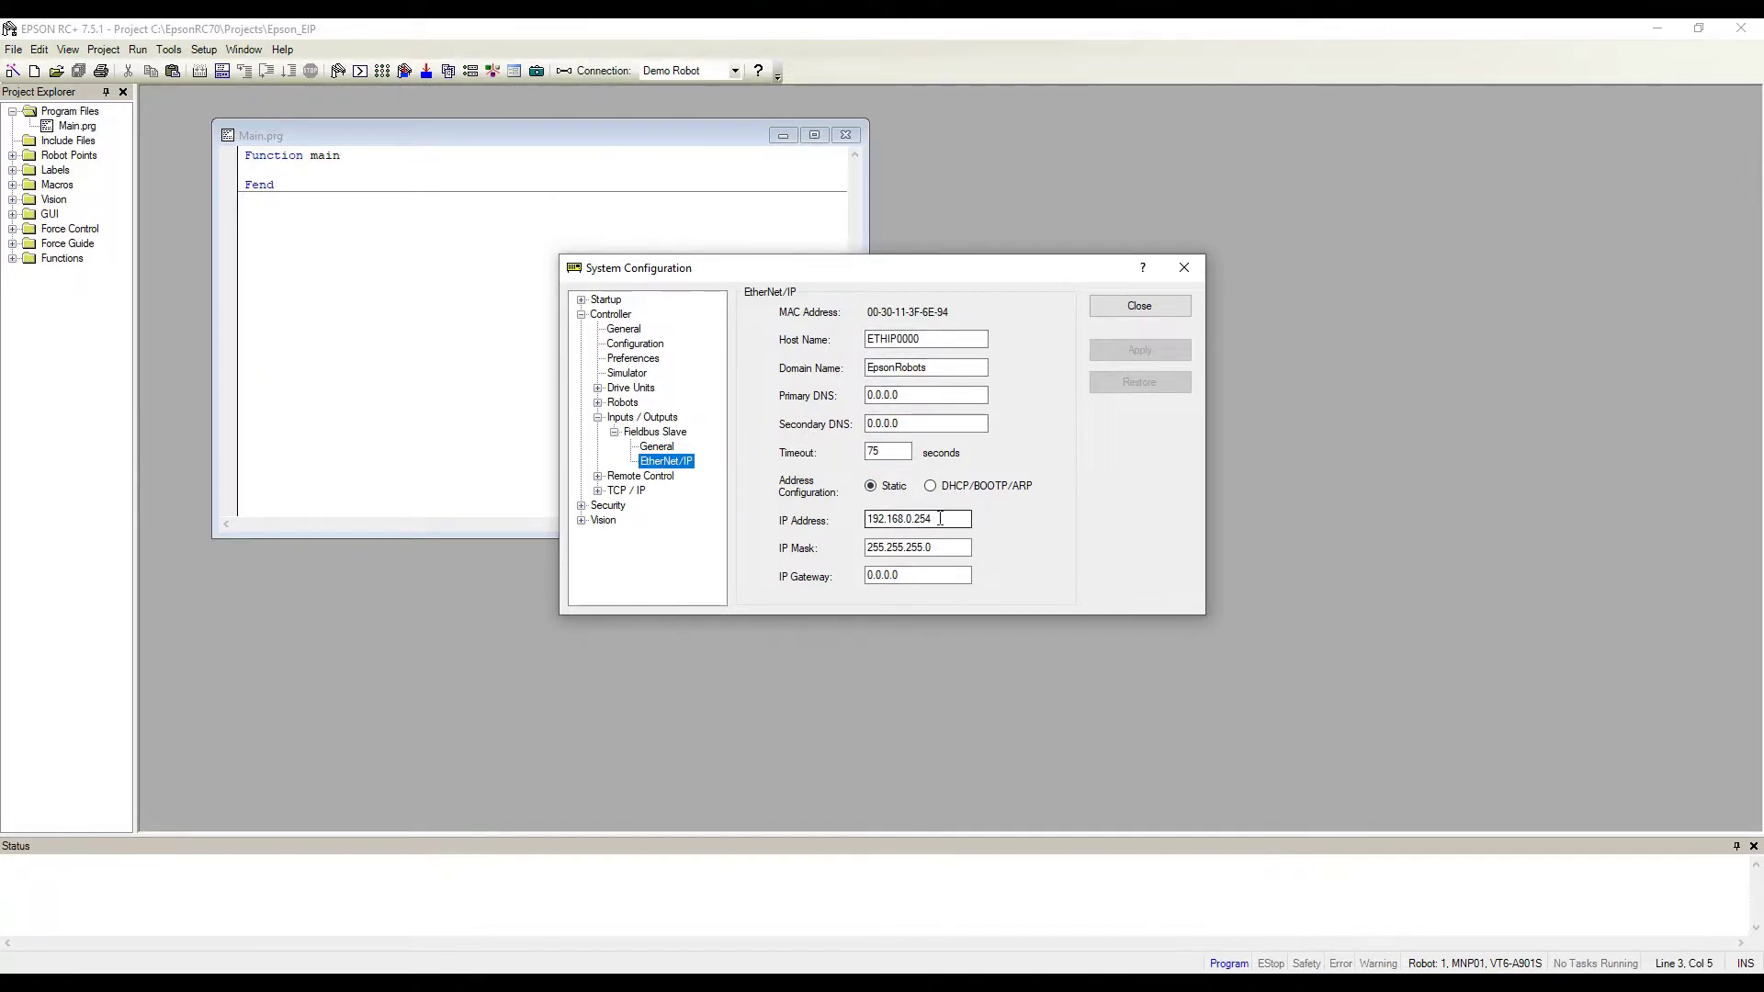
pyautogui.moveTo(948, 520); pyautogui.dragTo(867, 521)
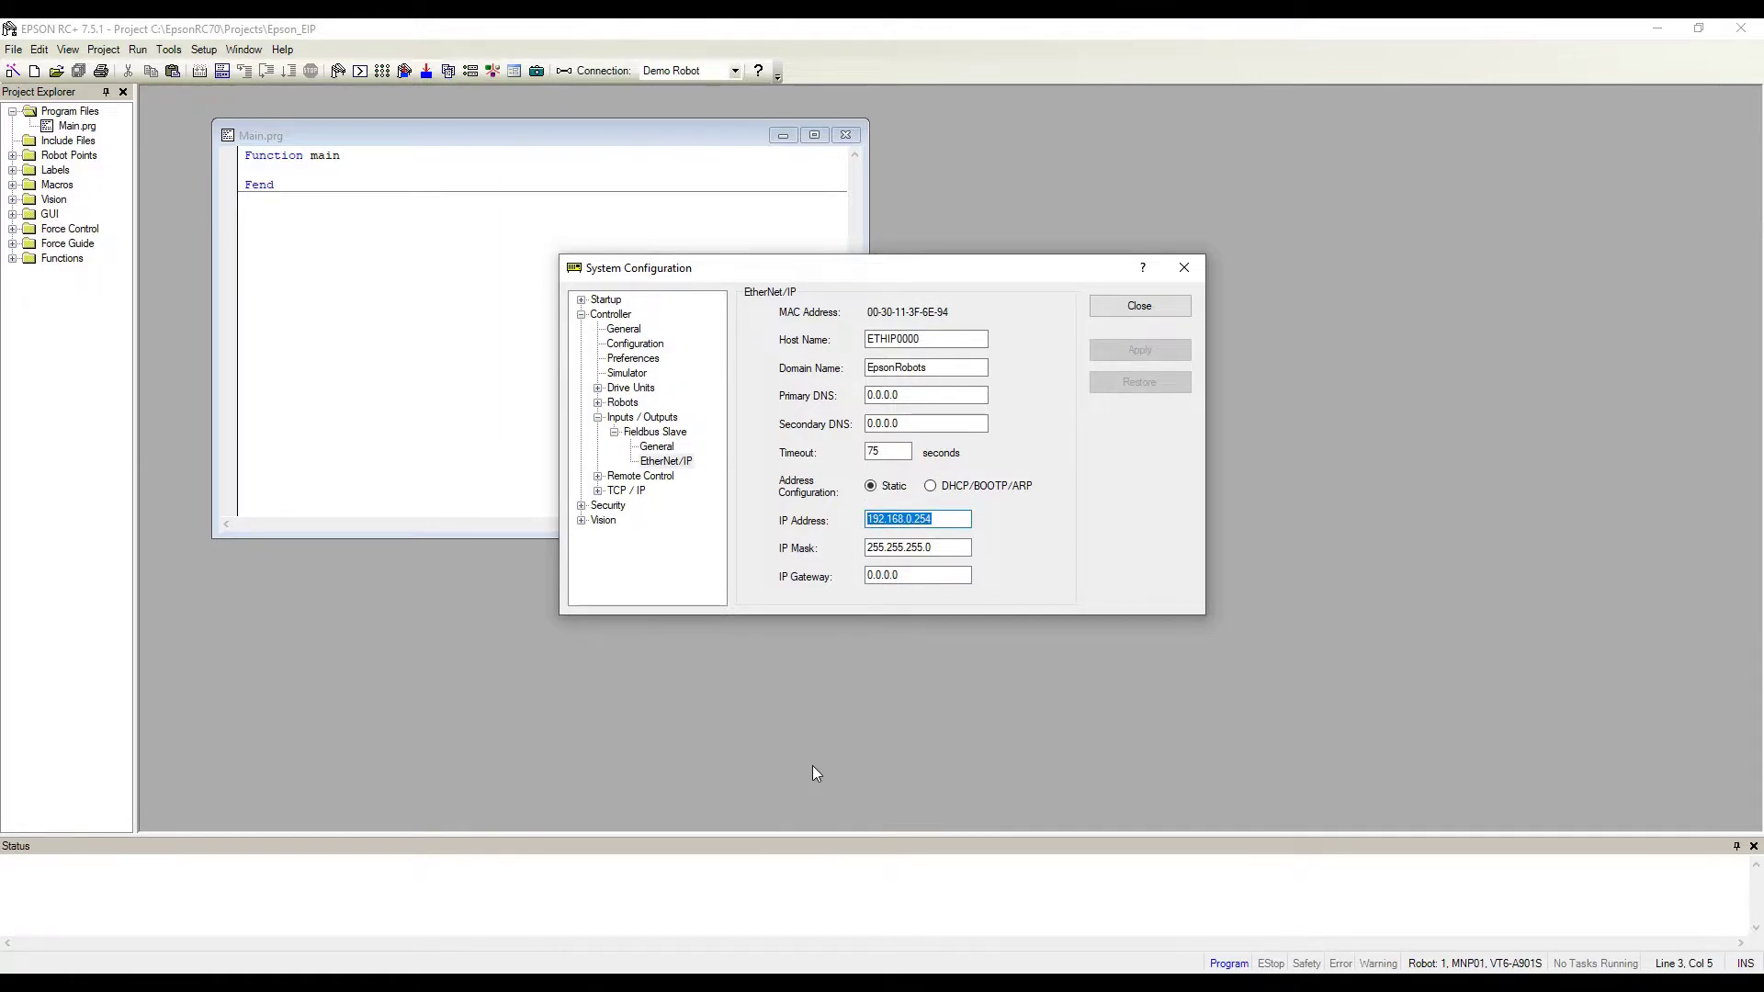
pyautogui.click(960, 520)
pyautogui.moveTo(960, 520); pyautogui.dragTo(782, 520)
# - Switch to Notepad and review the noted IP addresses for the PLC and robot and the subnet mask
pyautogui.click(1084, 983)
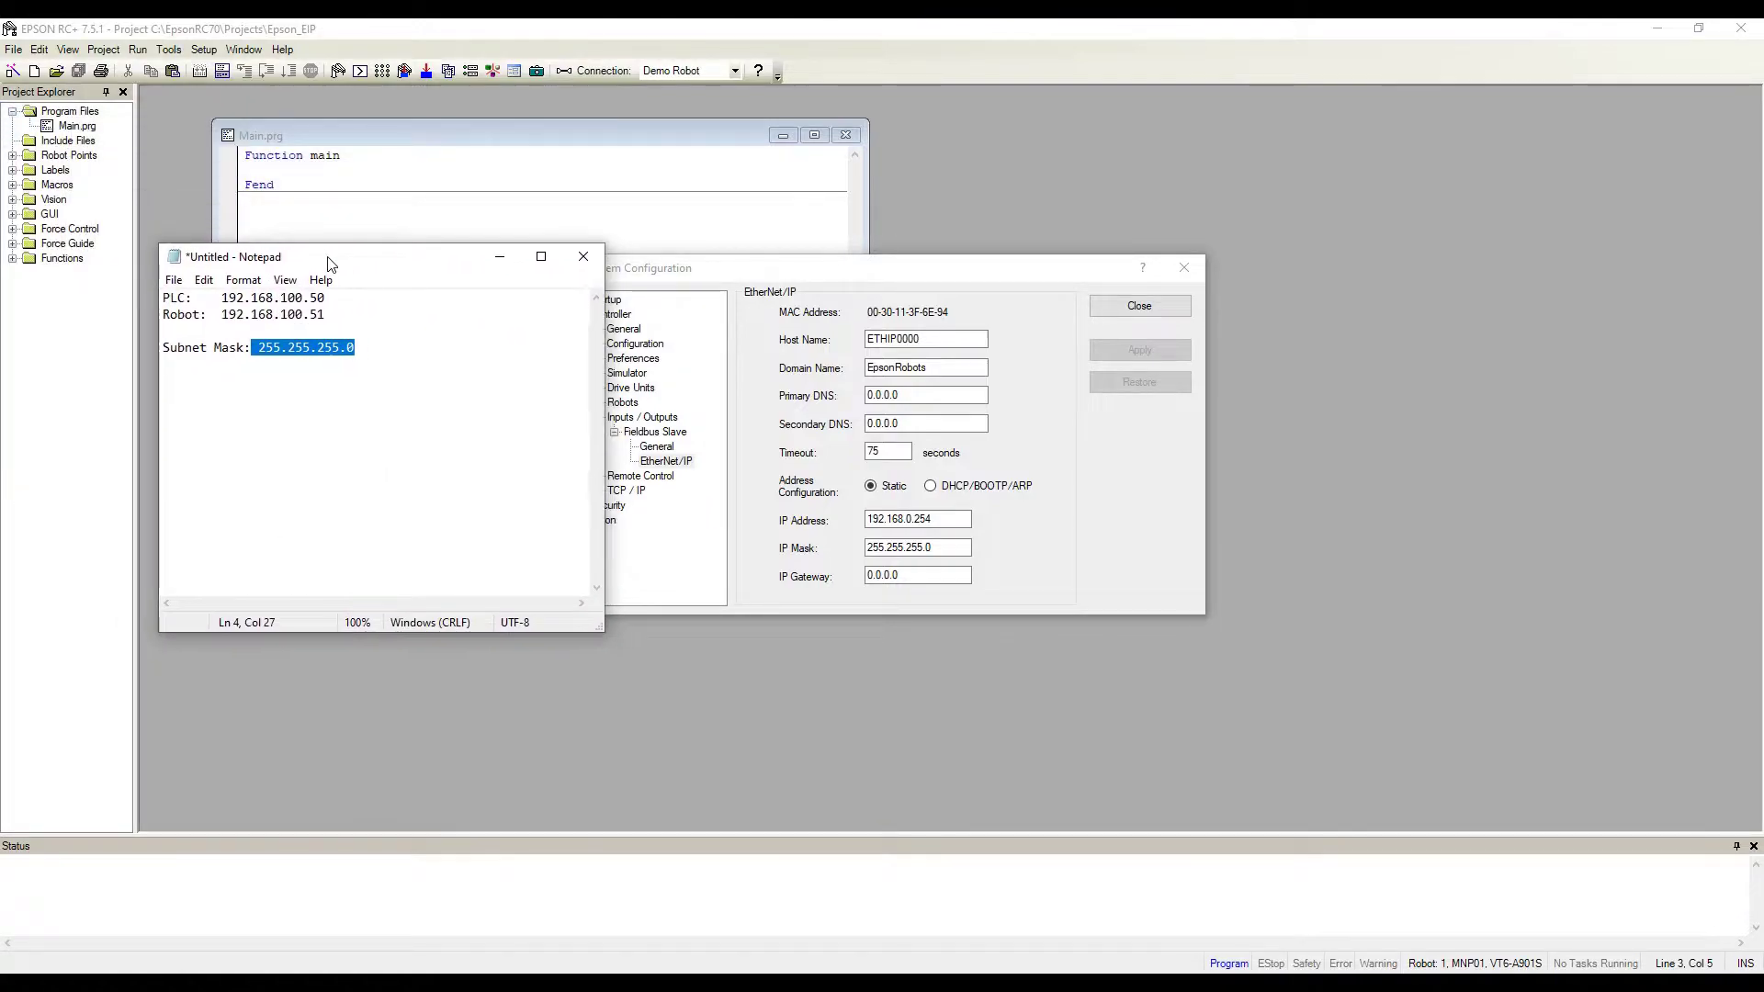
pyautogui.click(242, 314)
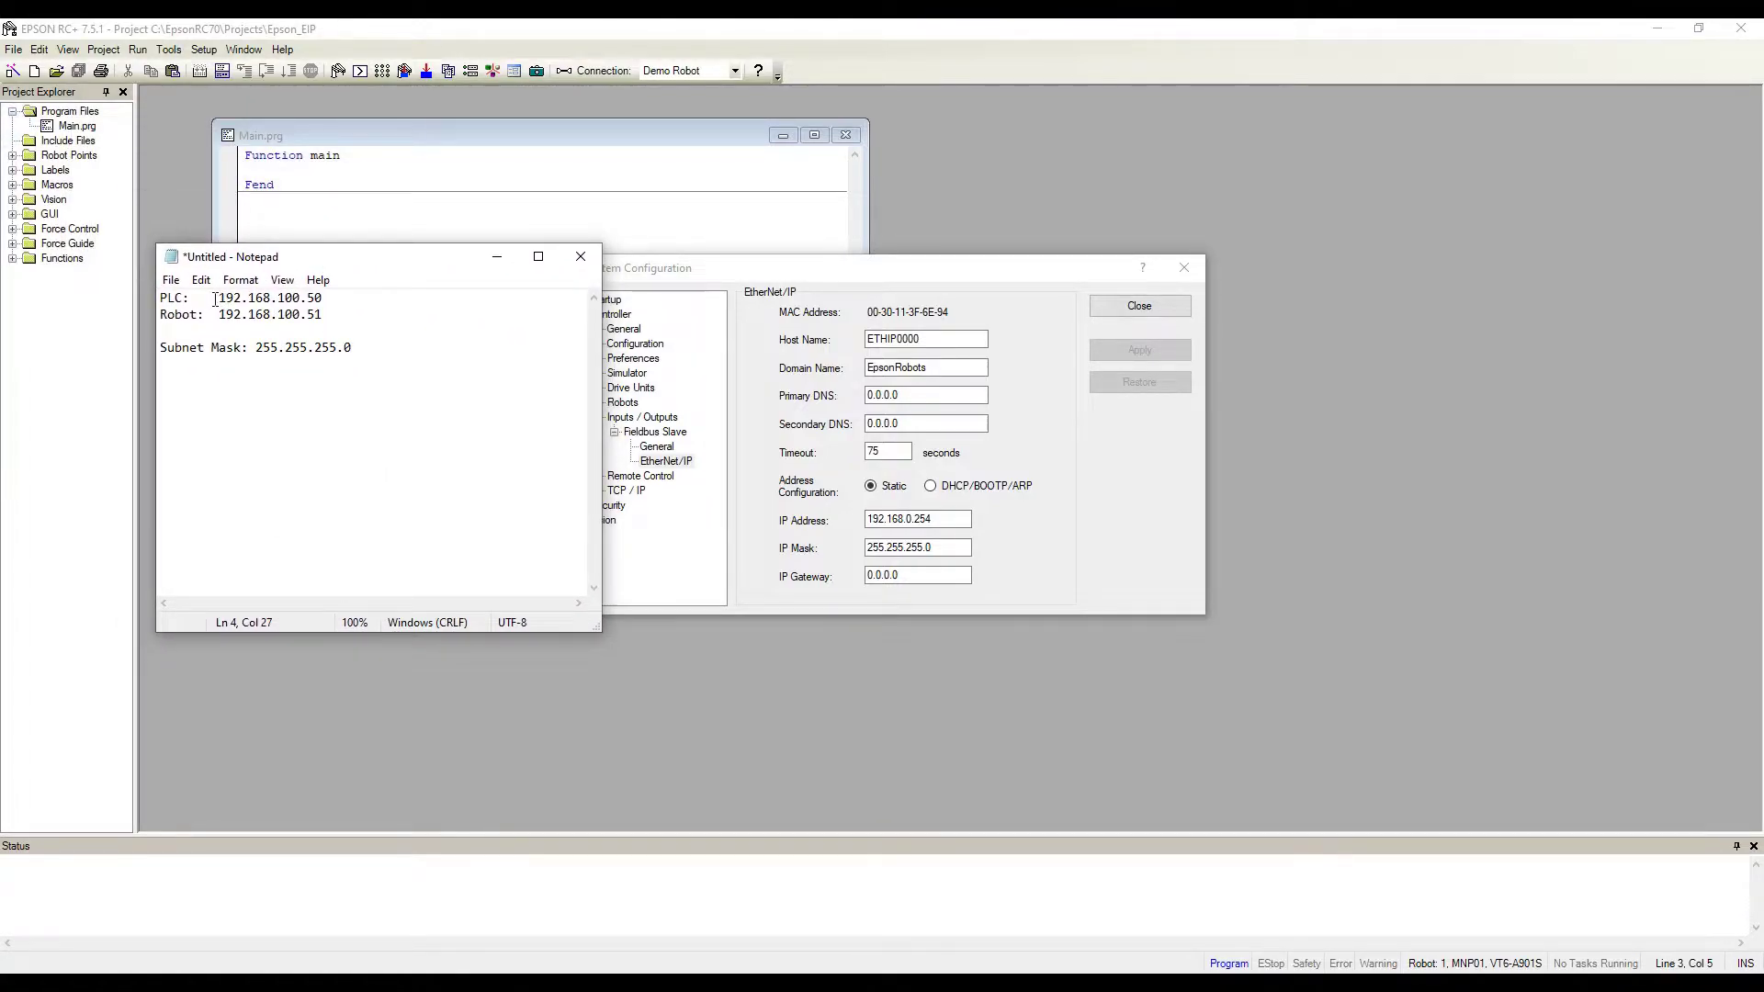
pyautogui.moveTo(218, 298); pyautogui.dragTo(376, 302)
pyautogui.moveTo(306, 316); pyautogui.dragTo(359, 347)
pyautogui.moveTo(445, 260); pyautogui.dragTo(5, 230)
# - Set the fieldbus slave's EtherNet/IP IP address to 192.168.100.51 and apply the change
pyautogui.click(907, 519)
pyautogui.moveTo(908, 519); pyautogui.dragTo(1283, 526)
pyautogui.write('100.51')
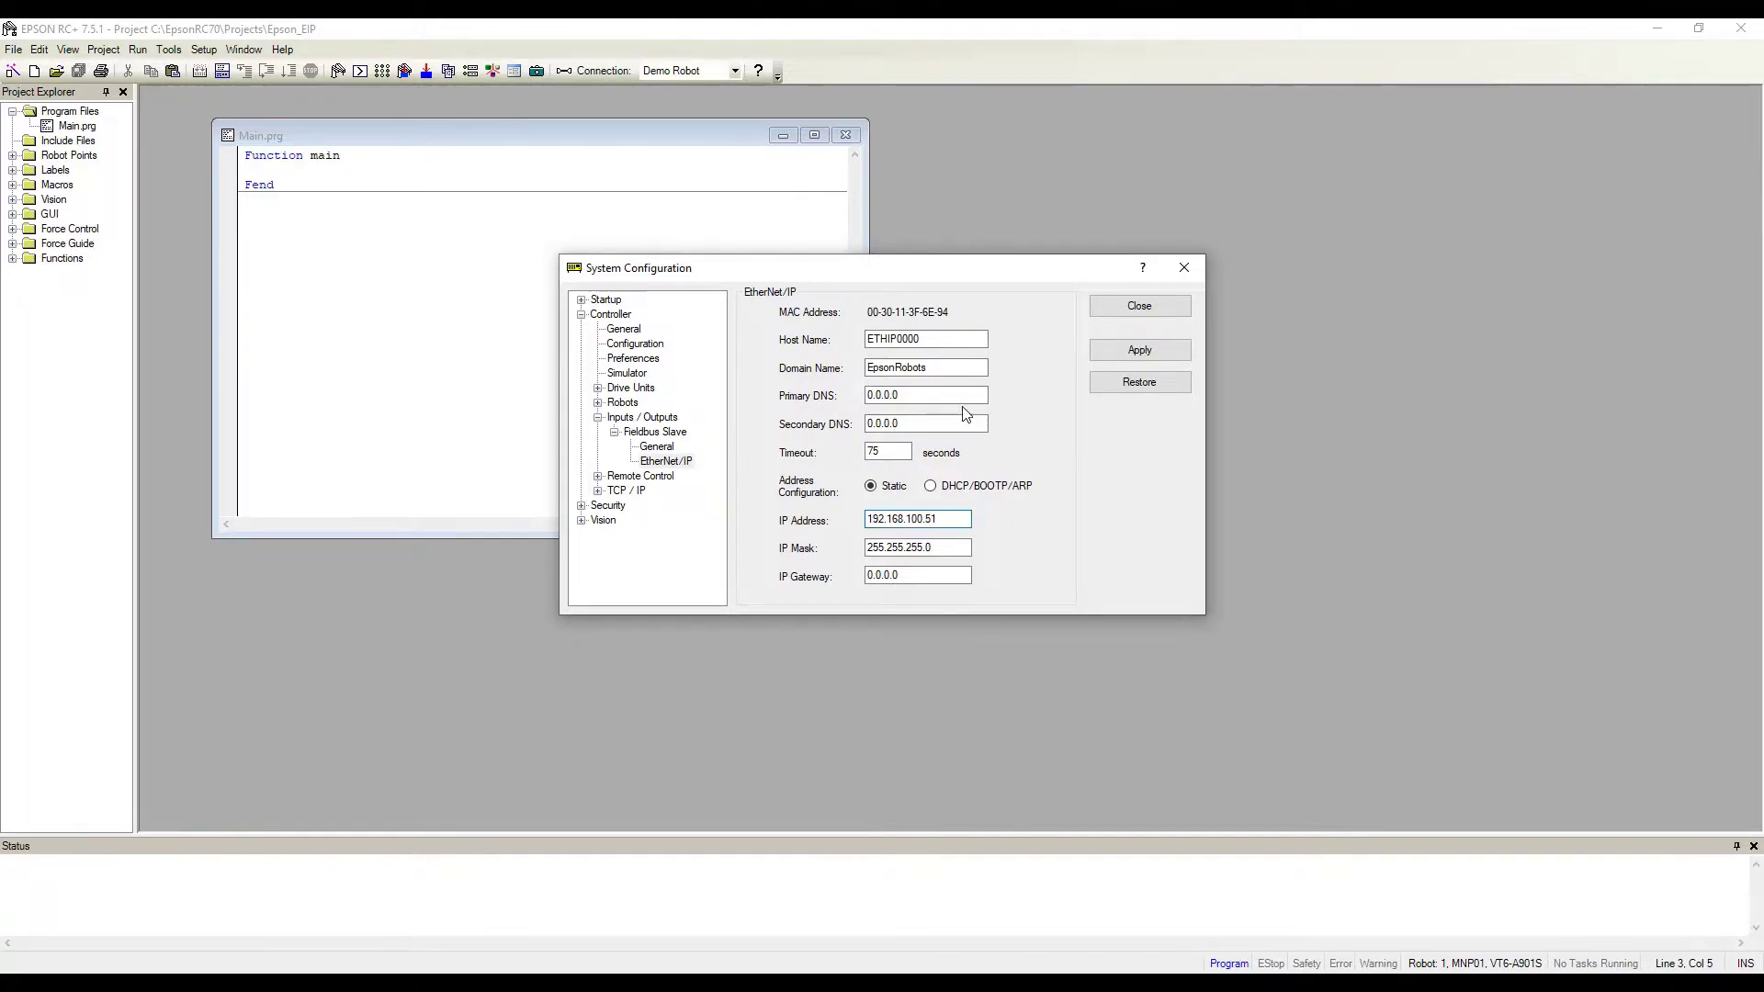
pyautogui.moveTo(953, 519); pyautogui.dragTo(856, 518)
pyautogui.click(1130, 354)
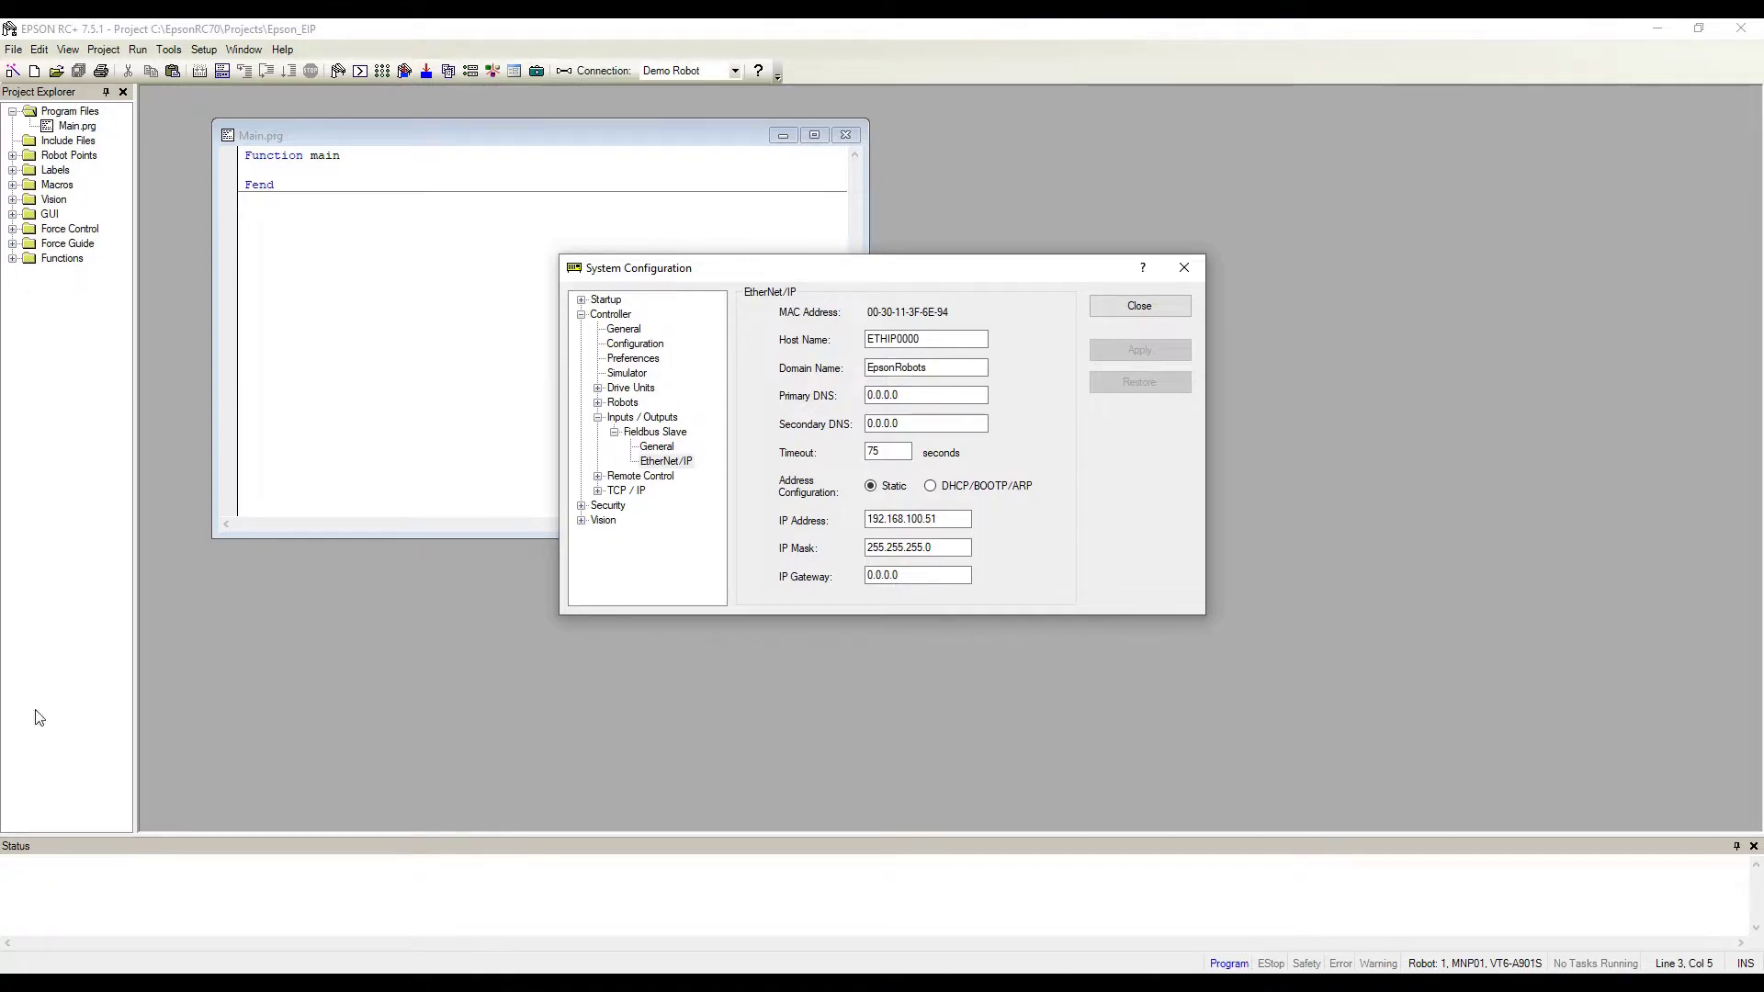
# - Set the remote control PLC vendor to Allen-Bradley, accept changing the control device to Remote I/O, and close the system configuration
pyautogui.click(597, 477)
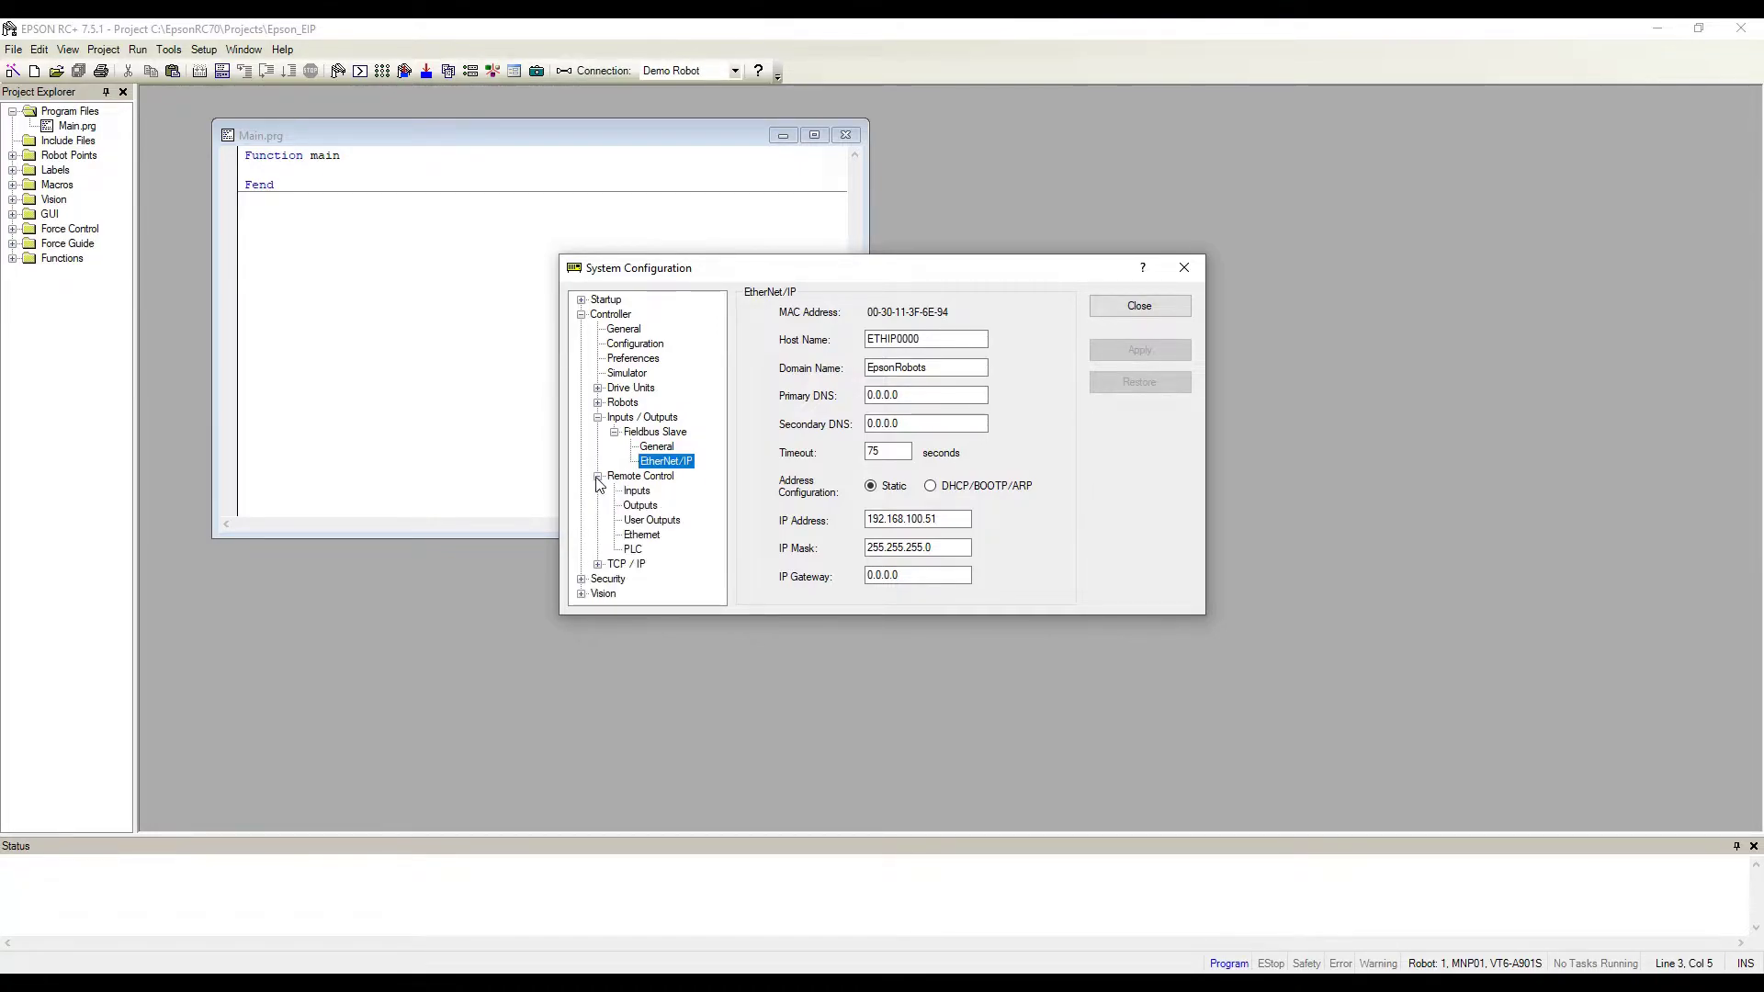
pyautogui.click(633, 549)
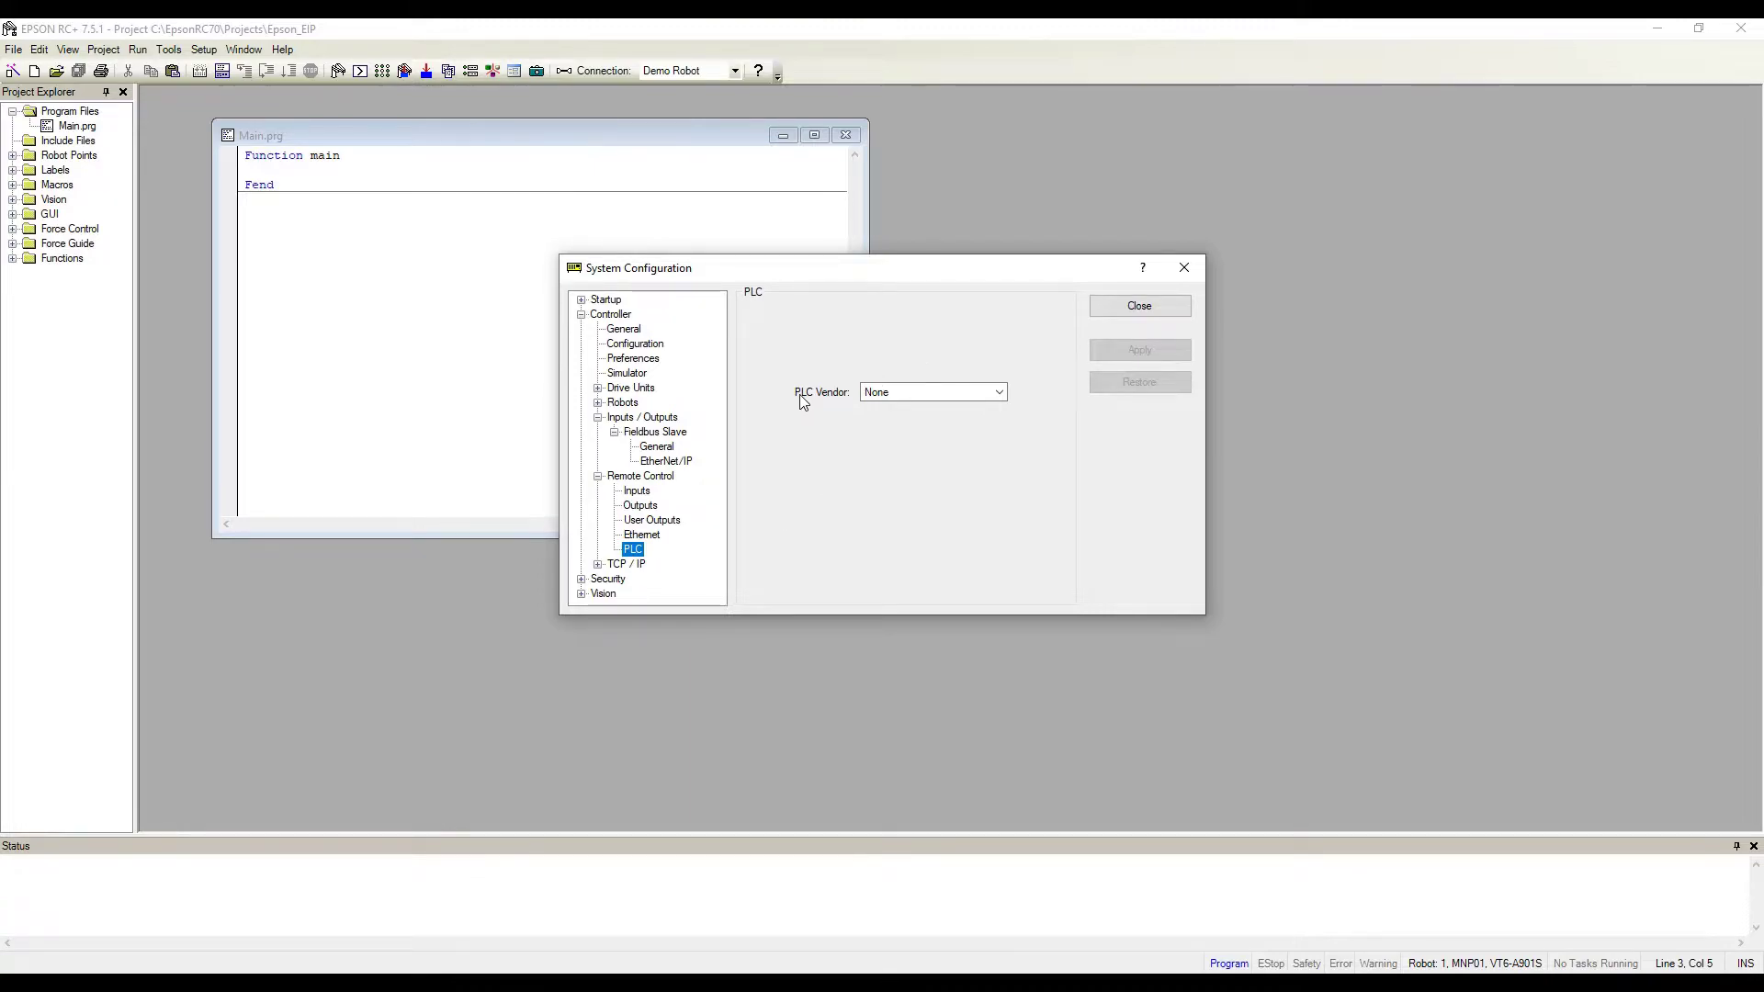
pyautogui.click(994, 394)
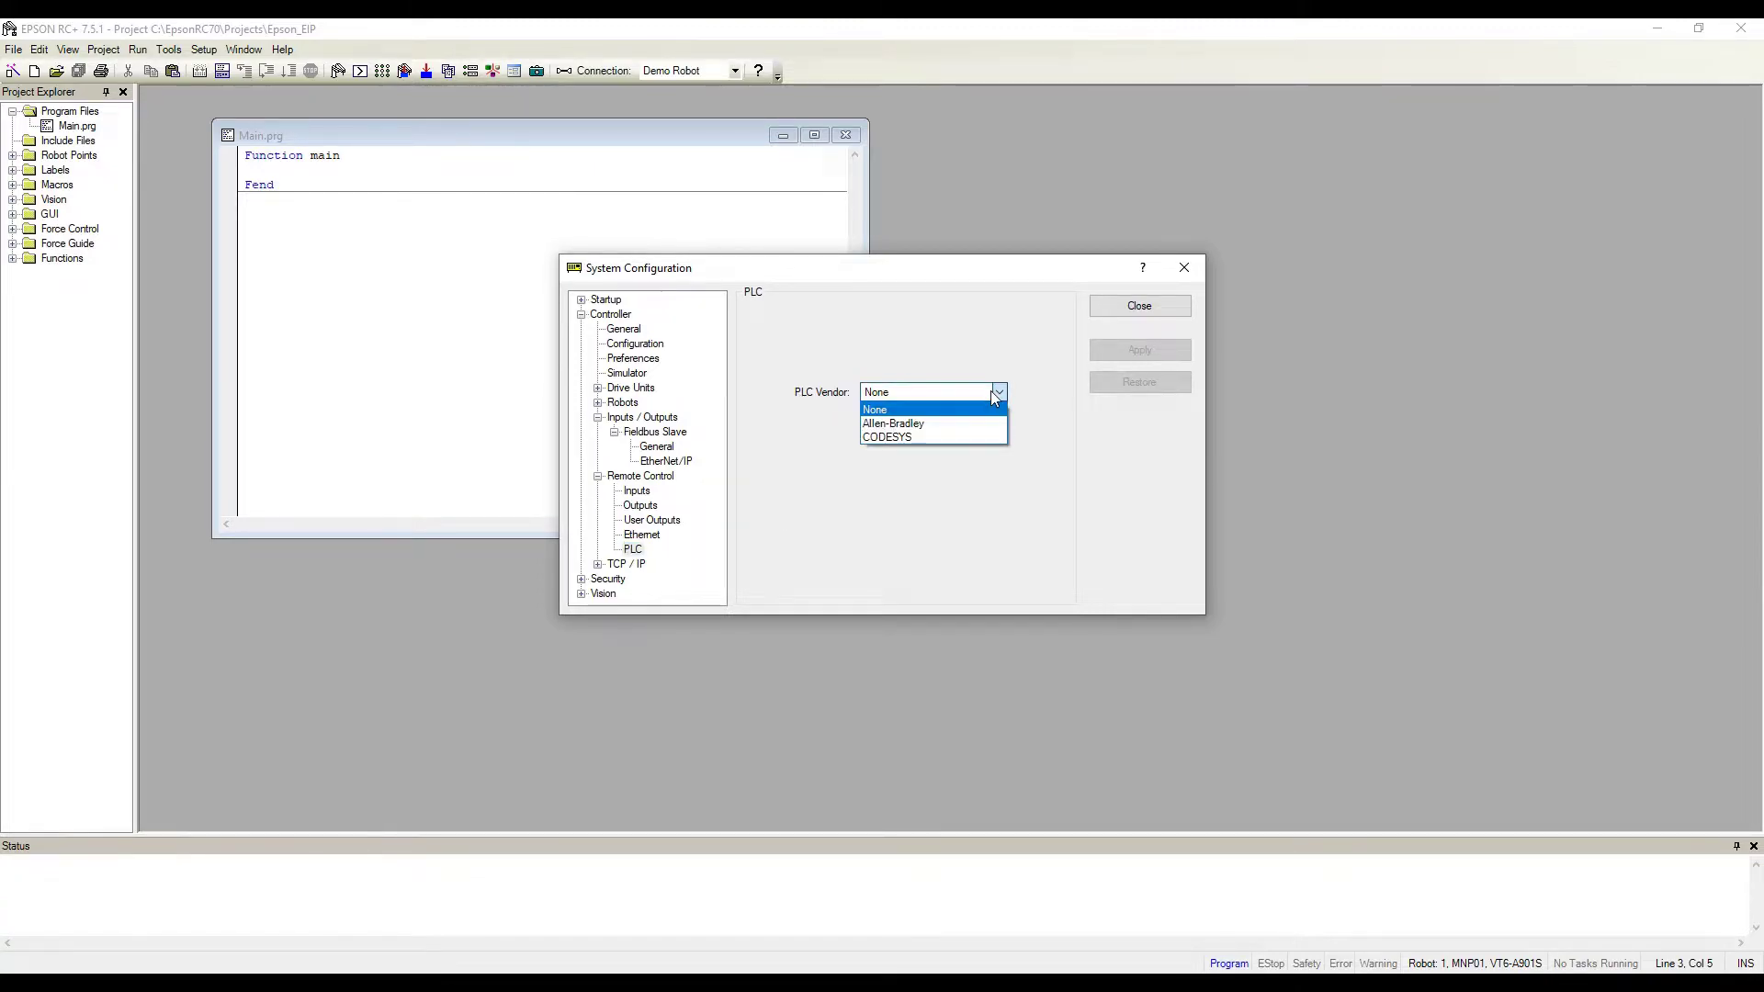
pyautogui.click(922, 425)
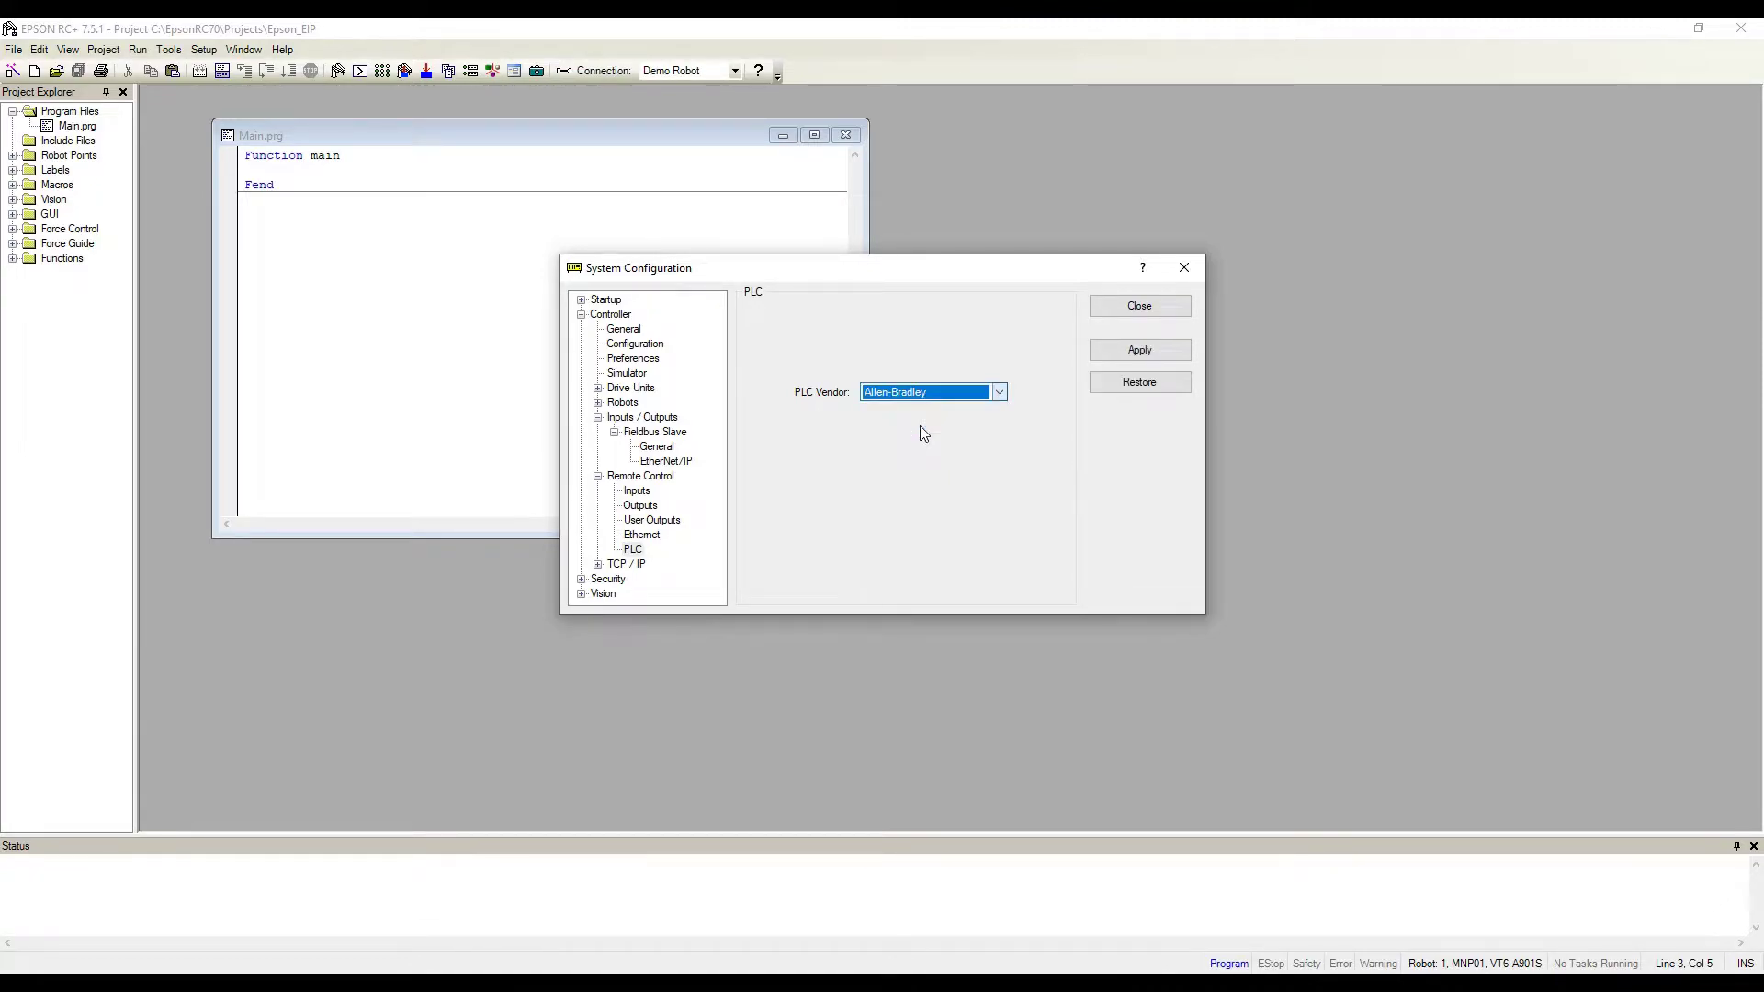
pyautogui.click(1129, 353)
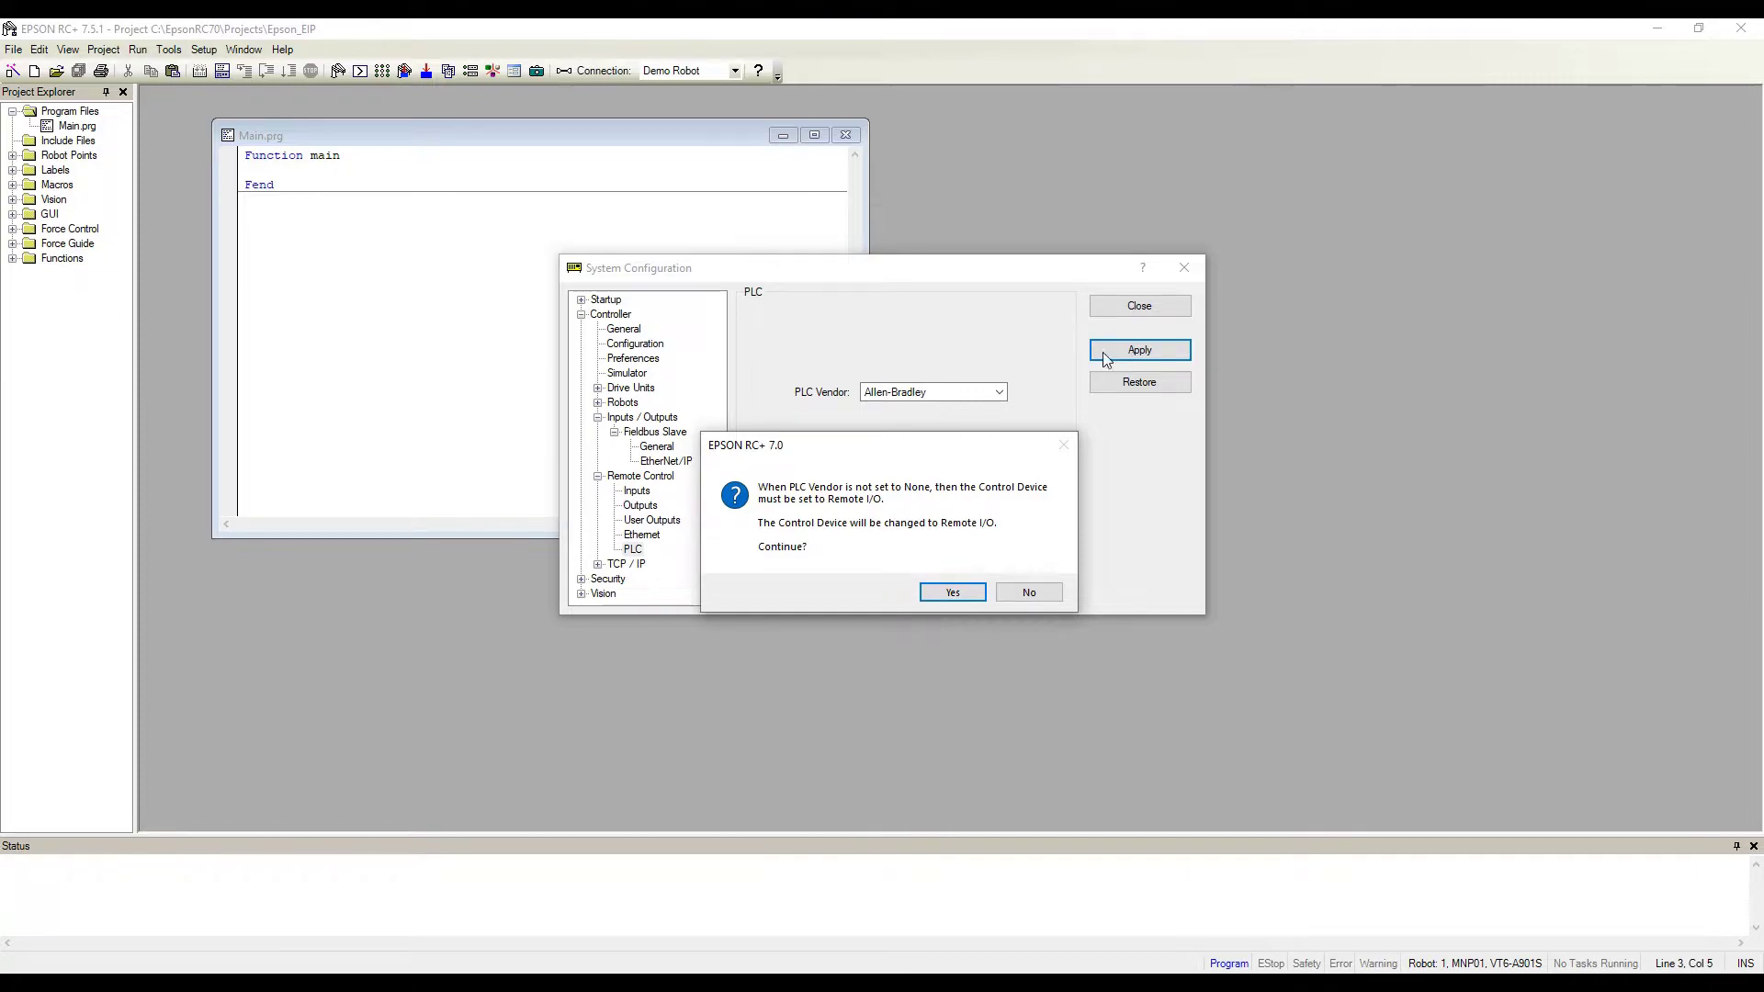
pyautogui.moveTo(884, 455); pyautogui.dragTo(963, 456)
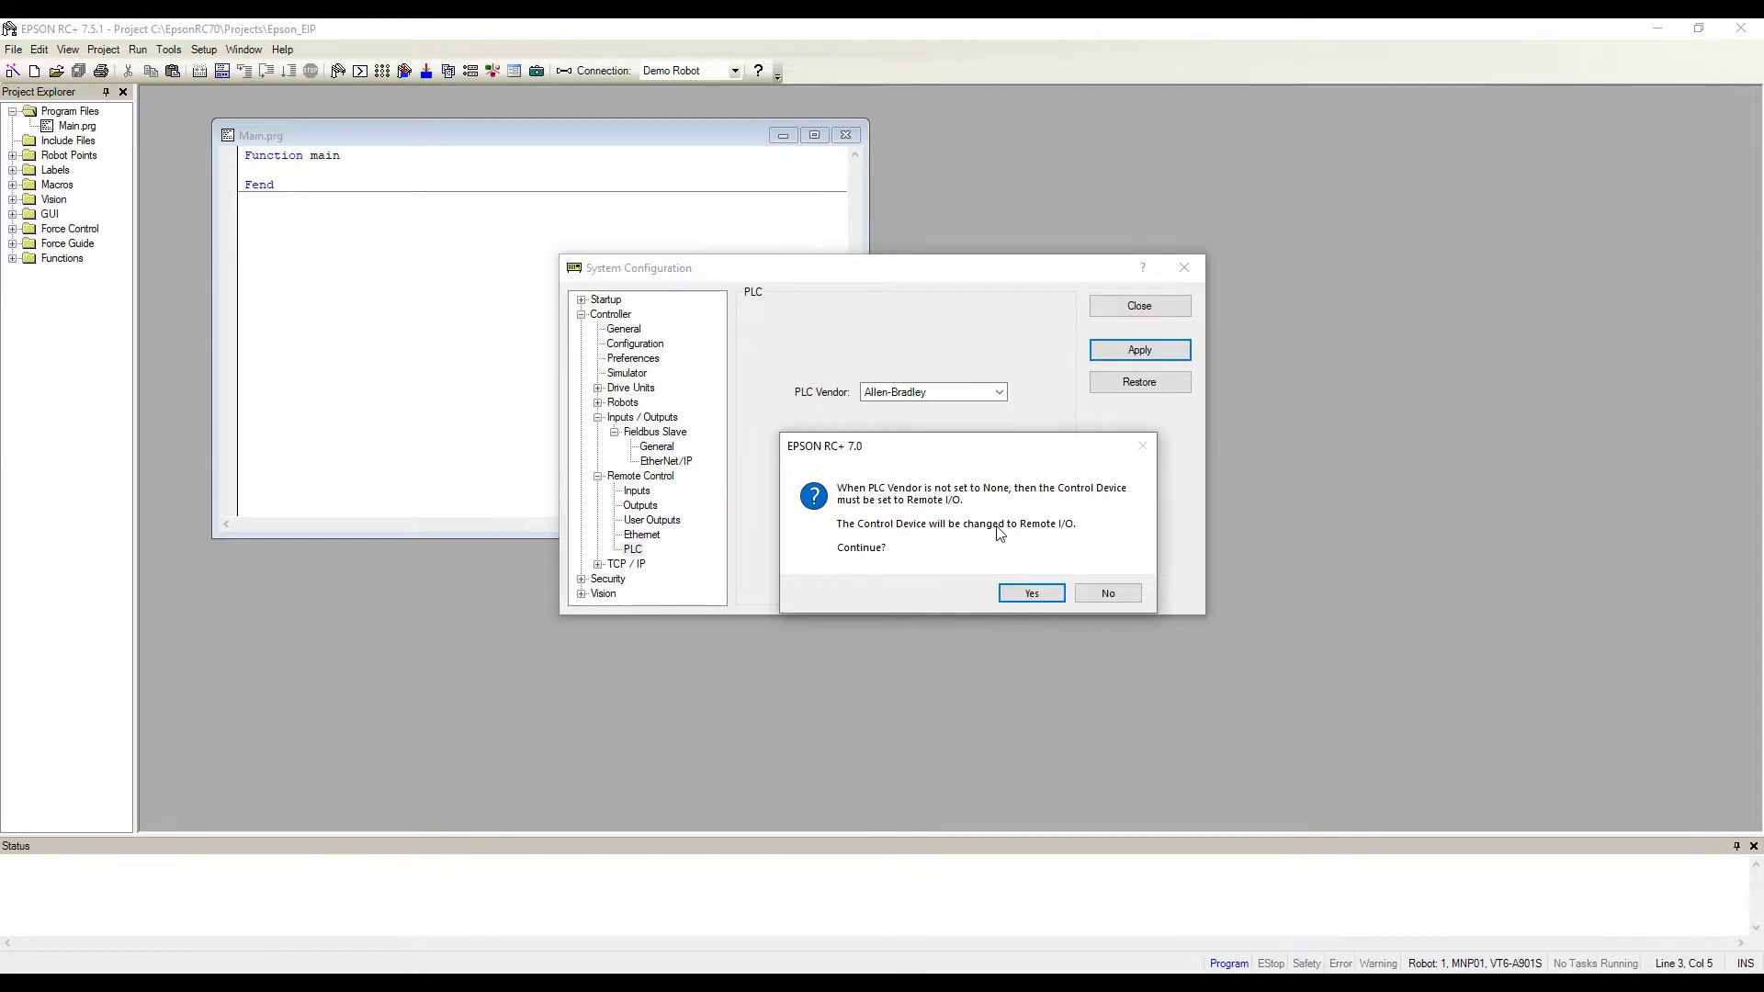
pyautogui.click(1035, 595)
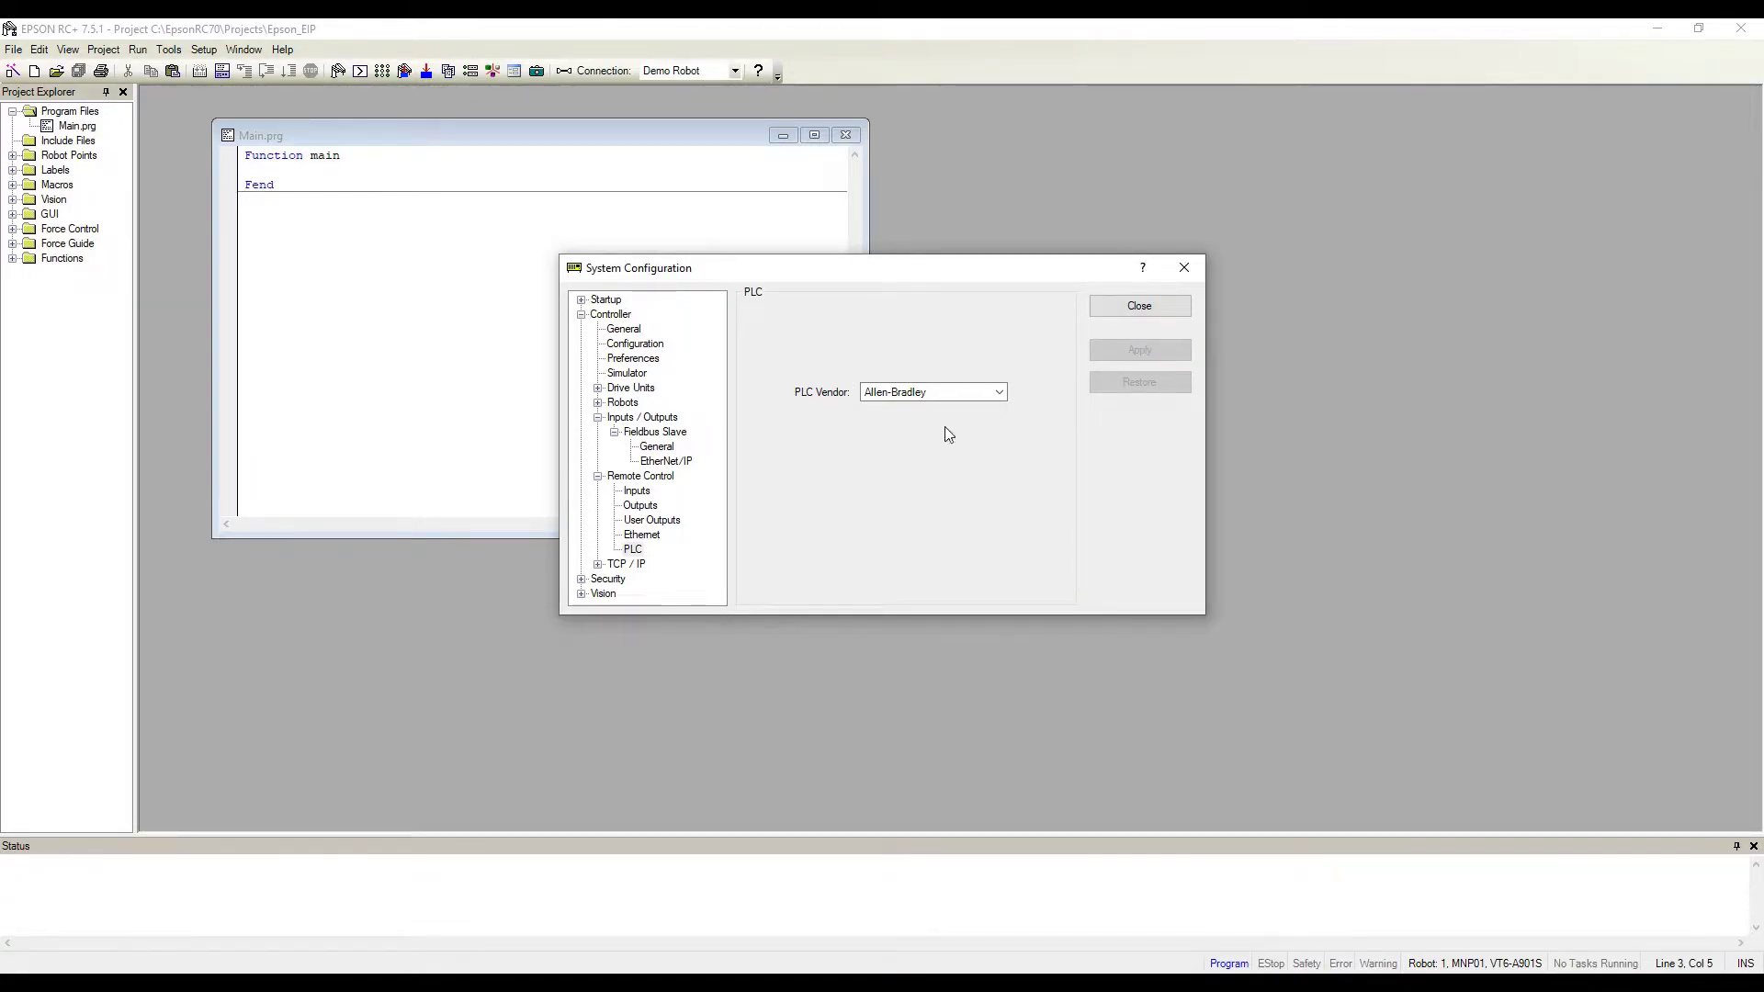
pyautogui.click(1125, 308)
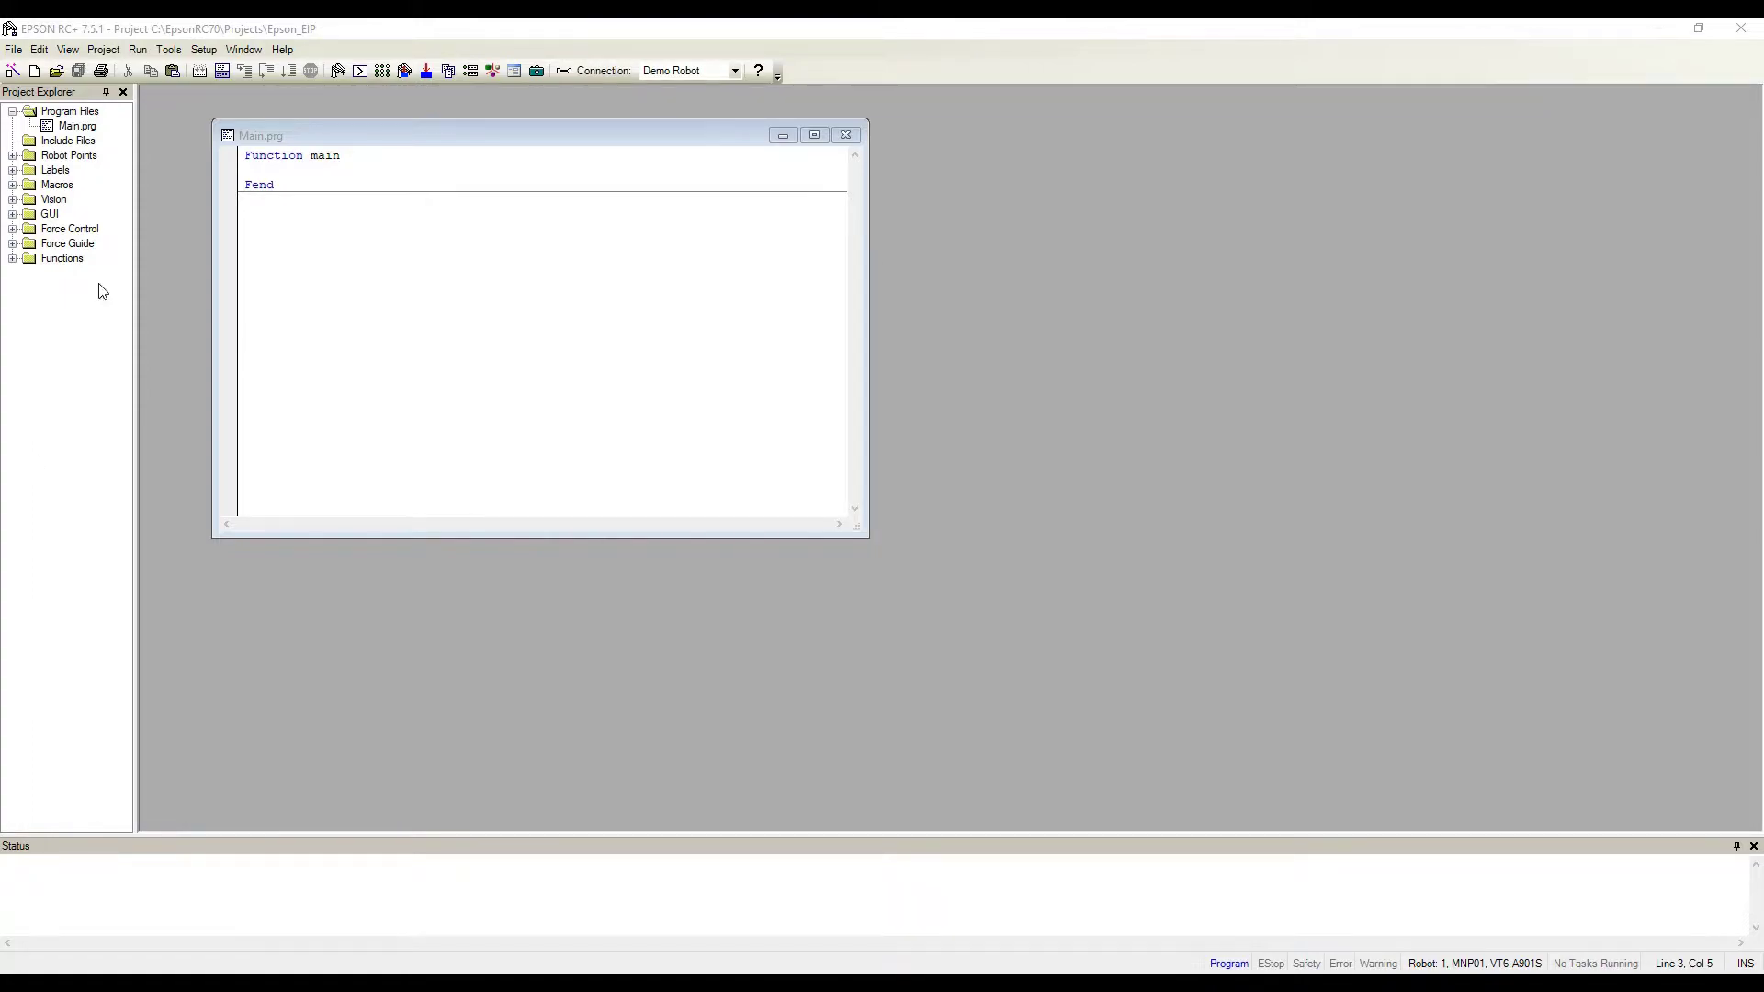
# - Reopen the system configuration and review the fieldbus slave's byte sizes and its EtherNet/IP address
pyautogui.click(537, 137)
pyautogui.moveTo(537, 137); pyautogui.dragTo(521, 136)
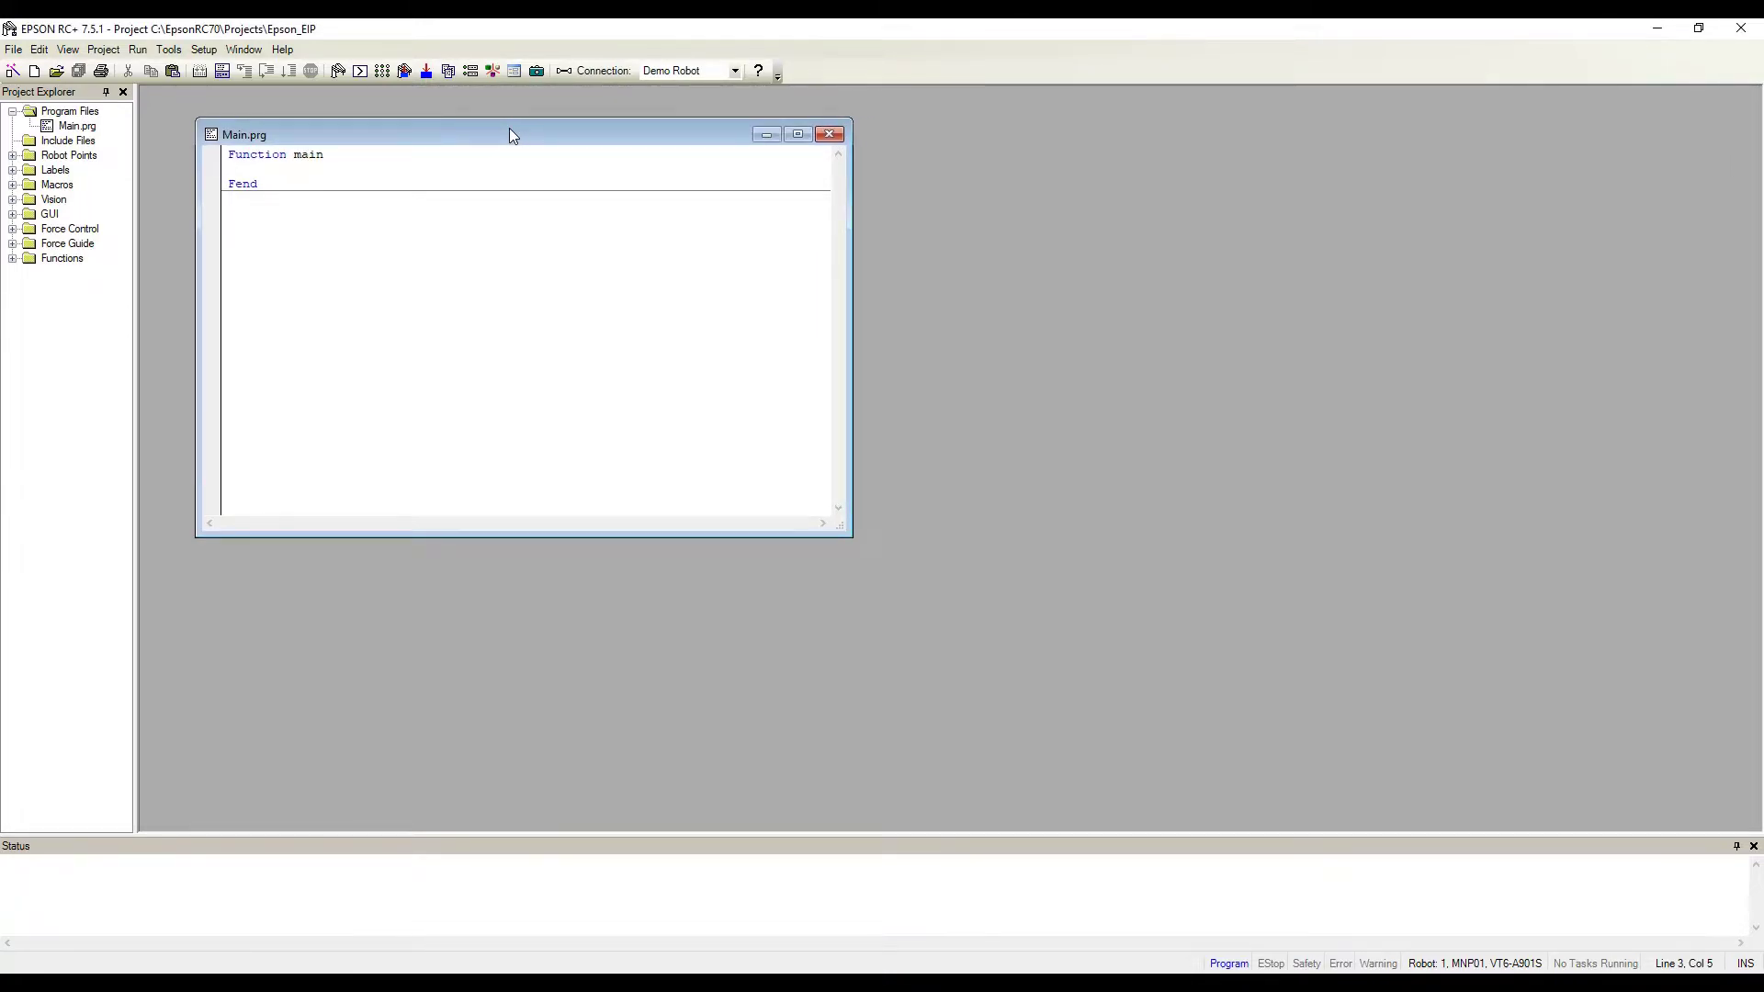
pyautogui.click(204, 50)
pyautogui.click(225, 88)
pyautogui.click(582, 375)
pyautogui.click(581, 374)
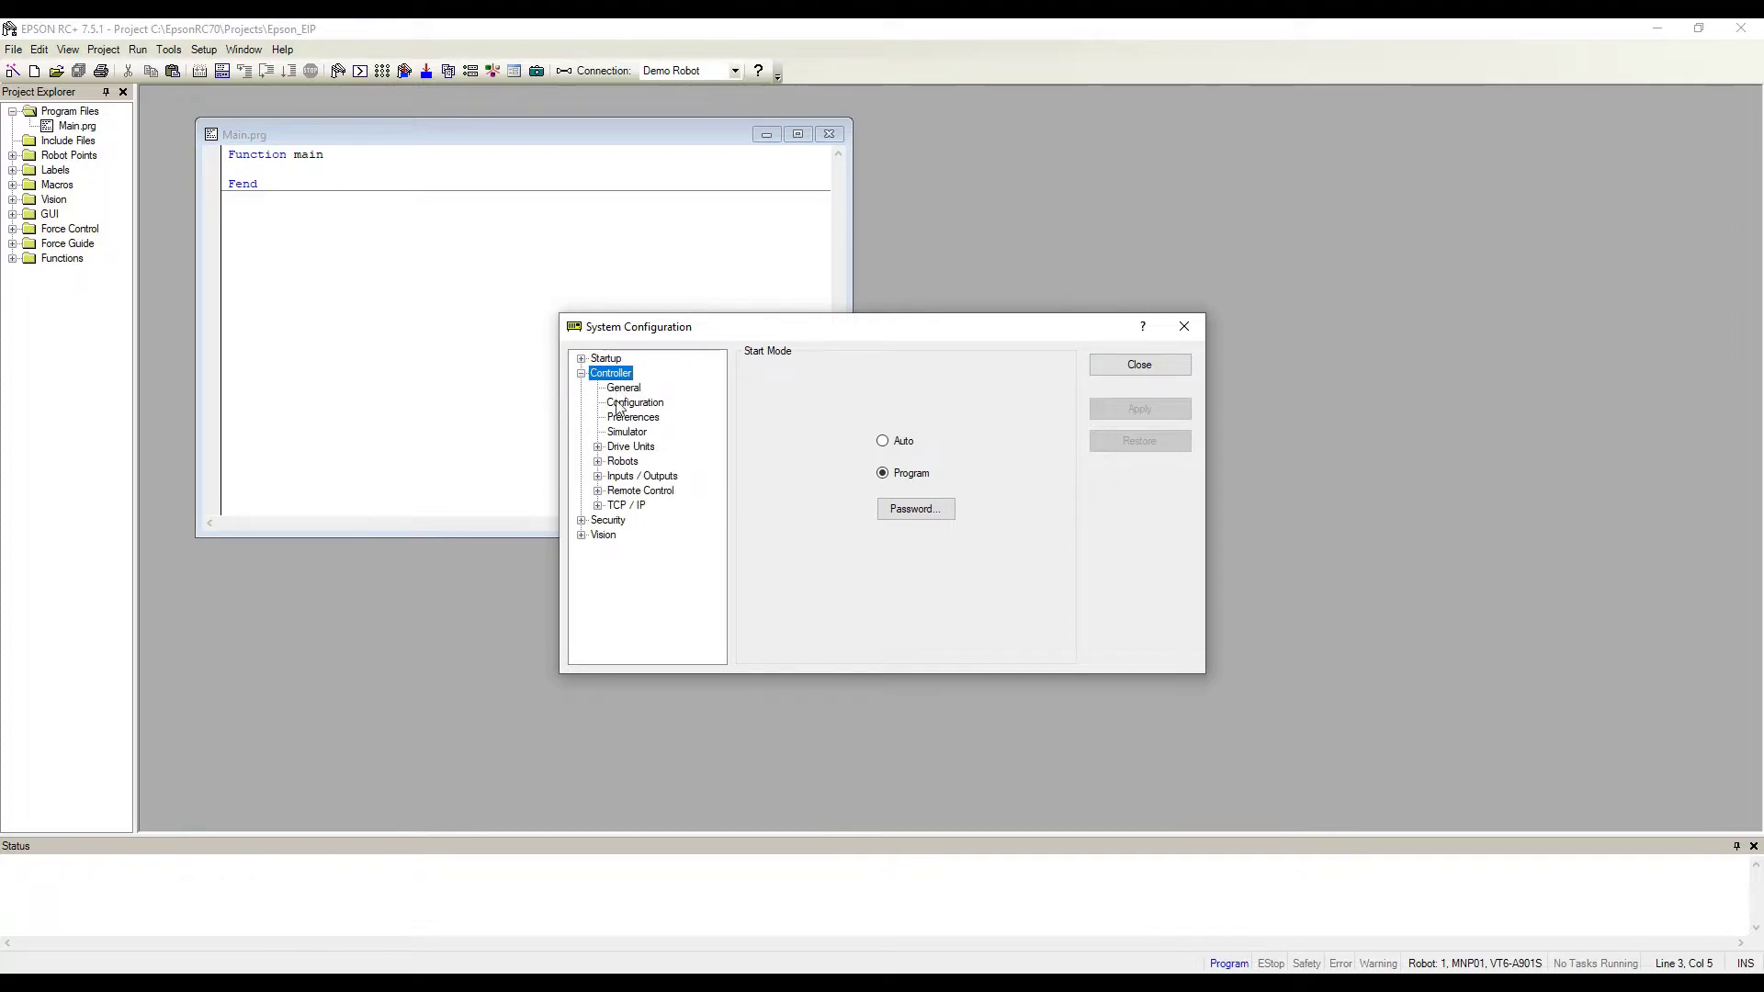
pyautogui.click(607, 478)
pyautogui.click(598, 475)
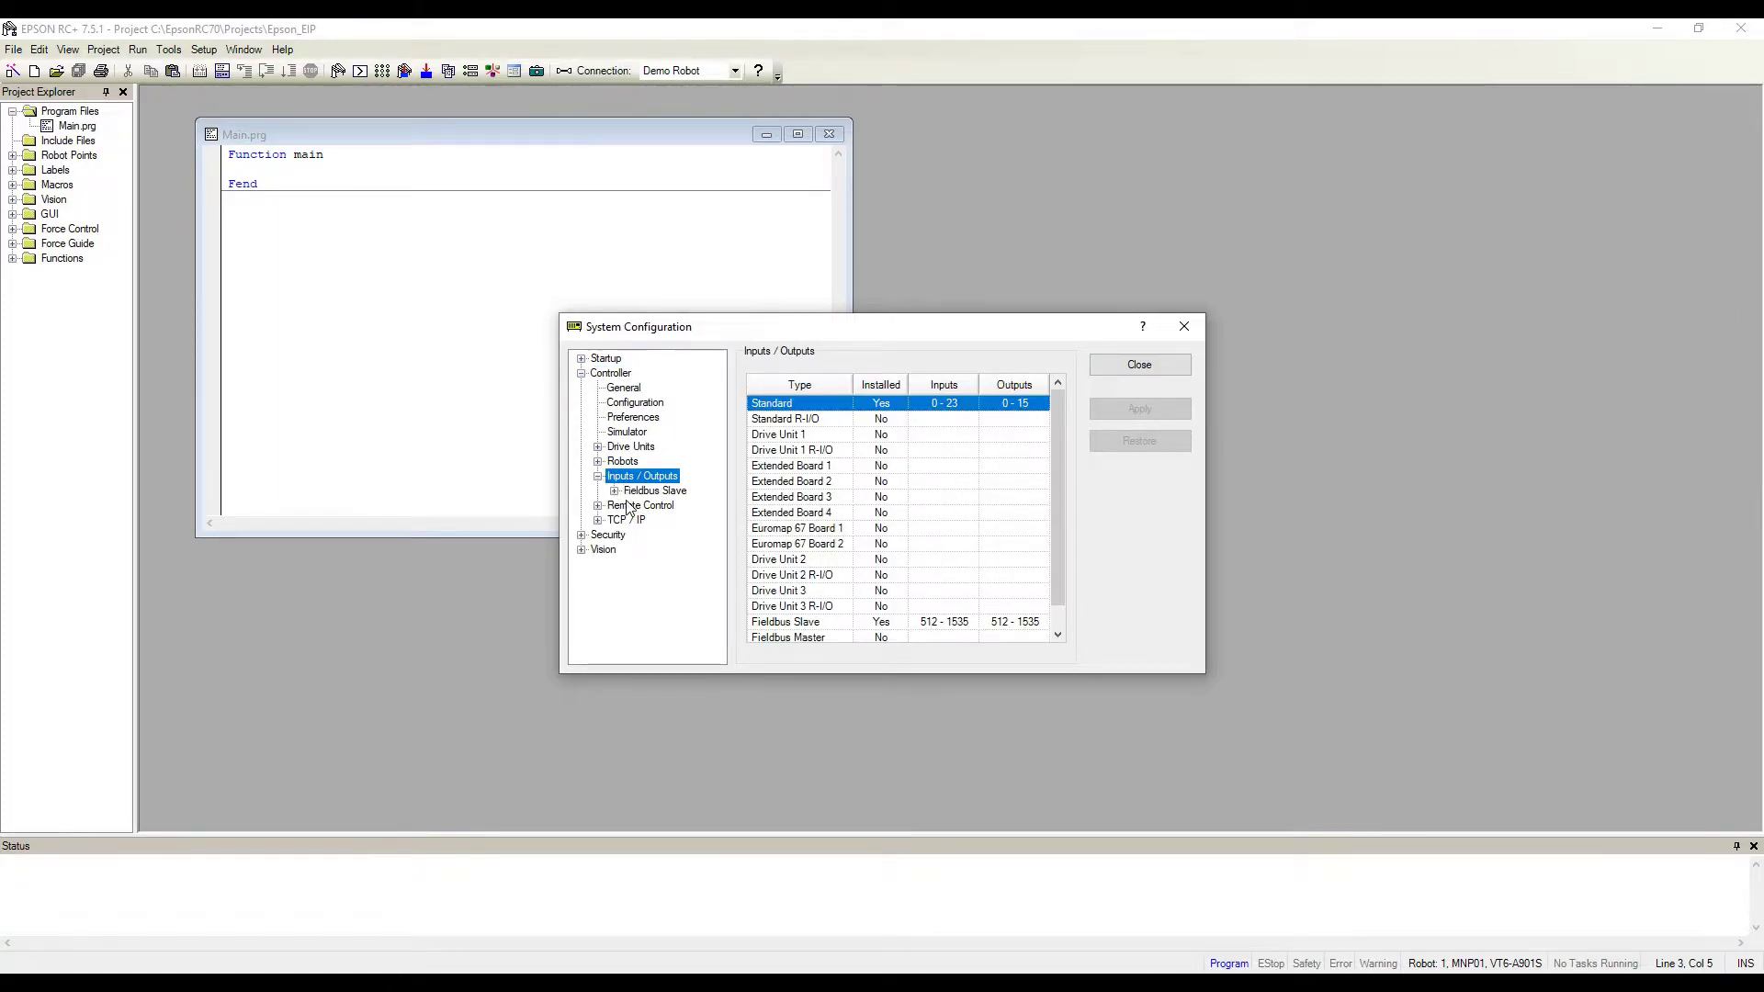
pyautogui.click(680, 494)
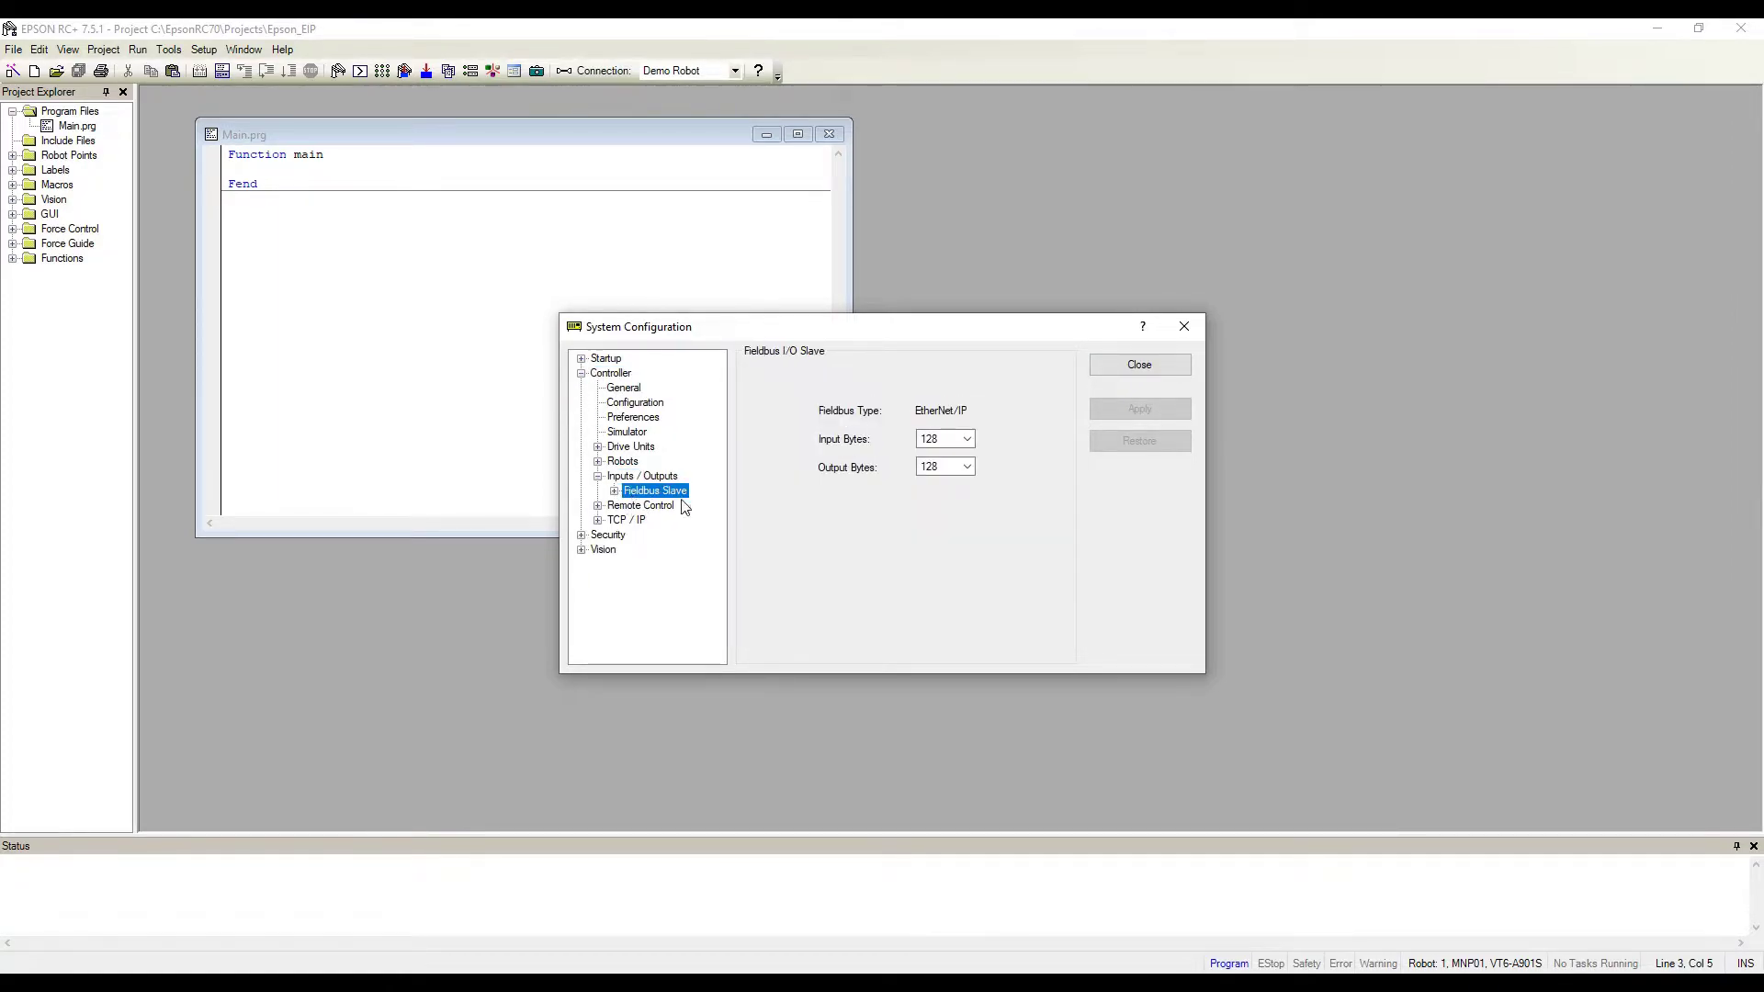
pyautogui.click(615, 491)
pyautogui.click(669, 520)
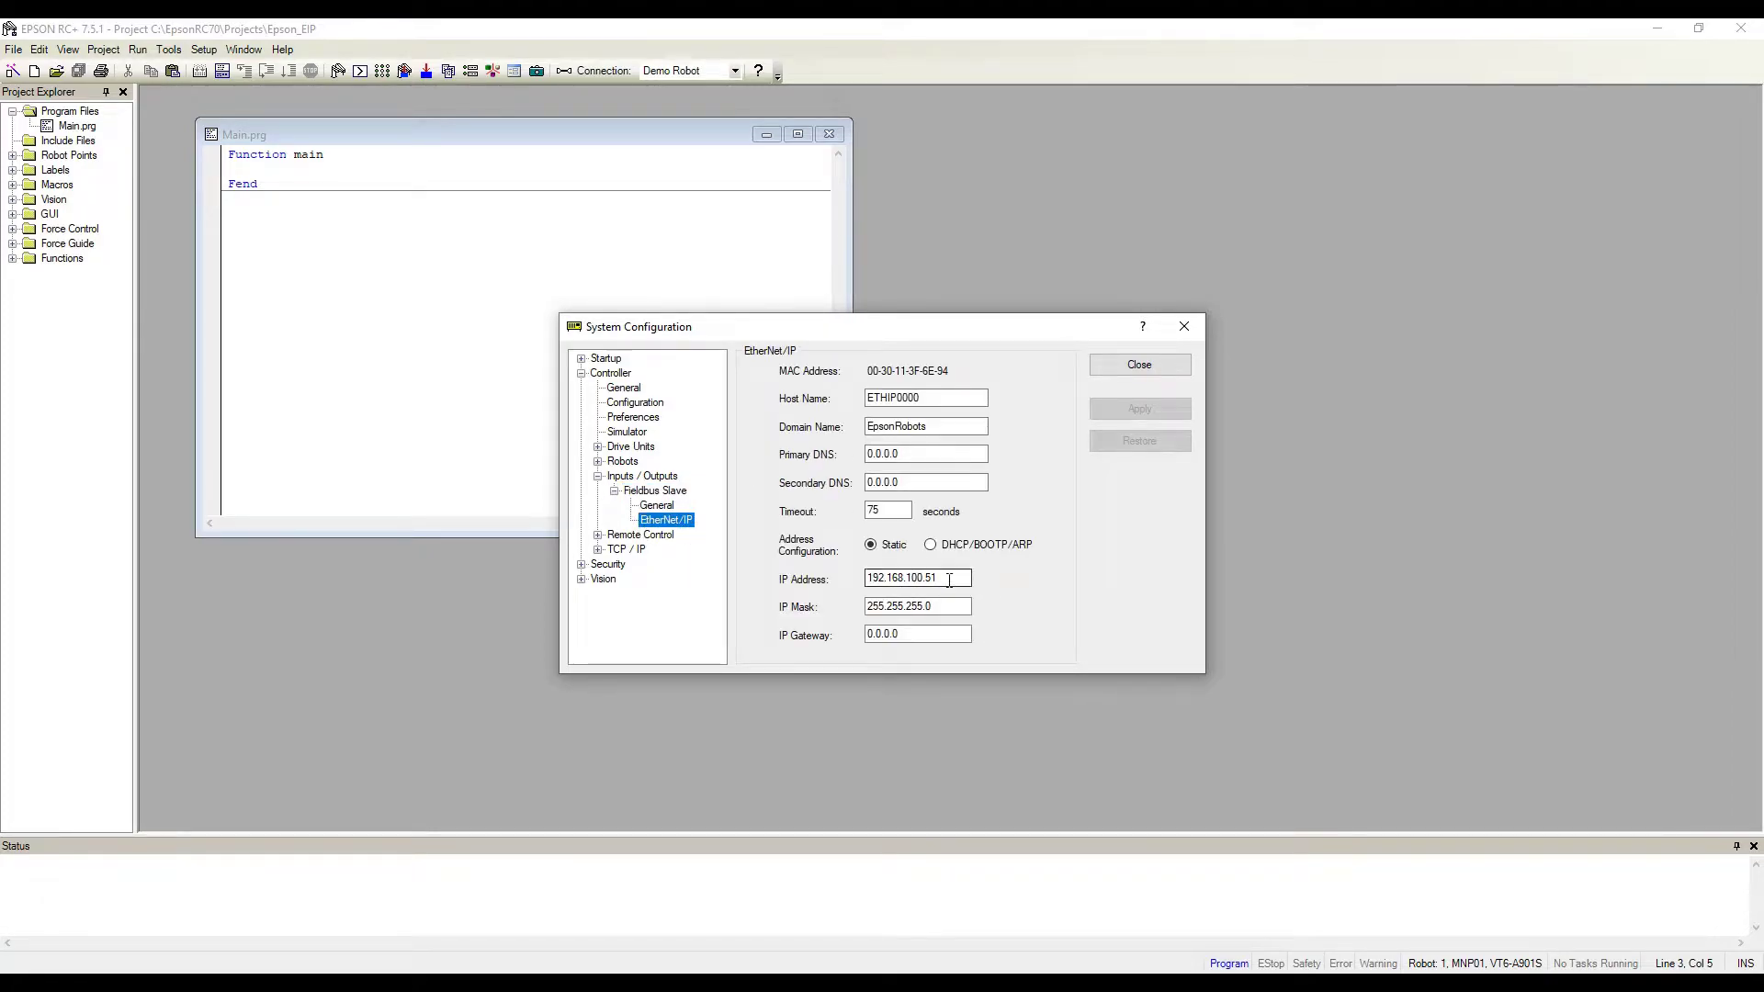
pyautogui.moveTo(941, 579); pyautogui.dragTo(865, 579)
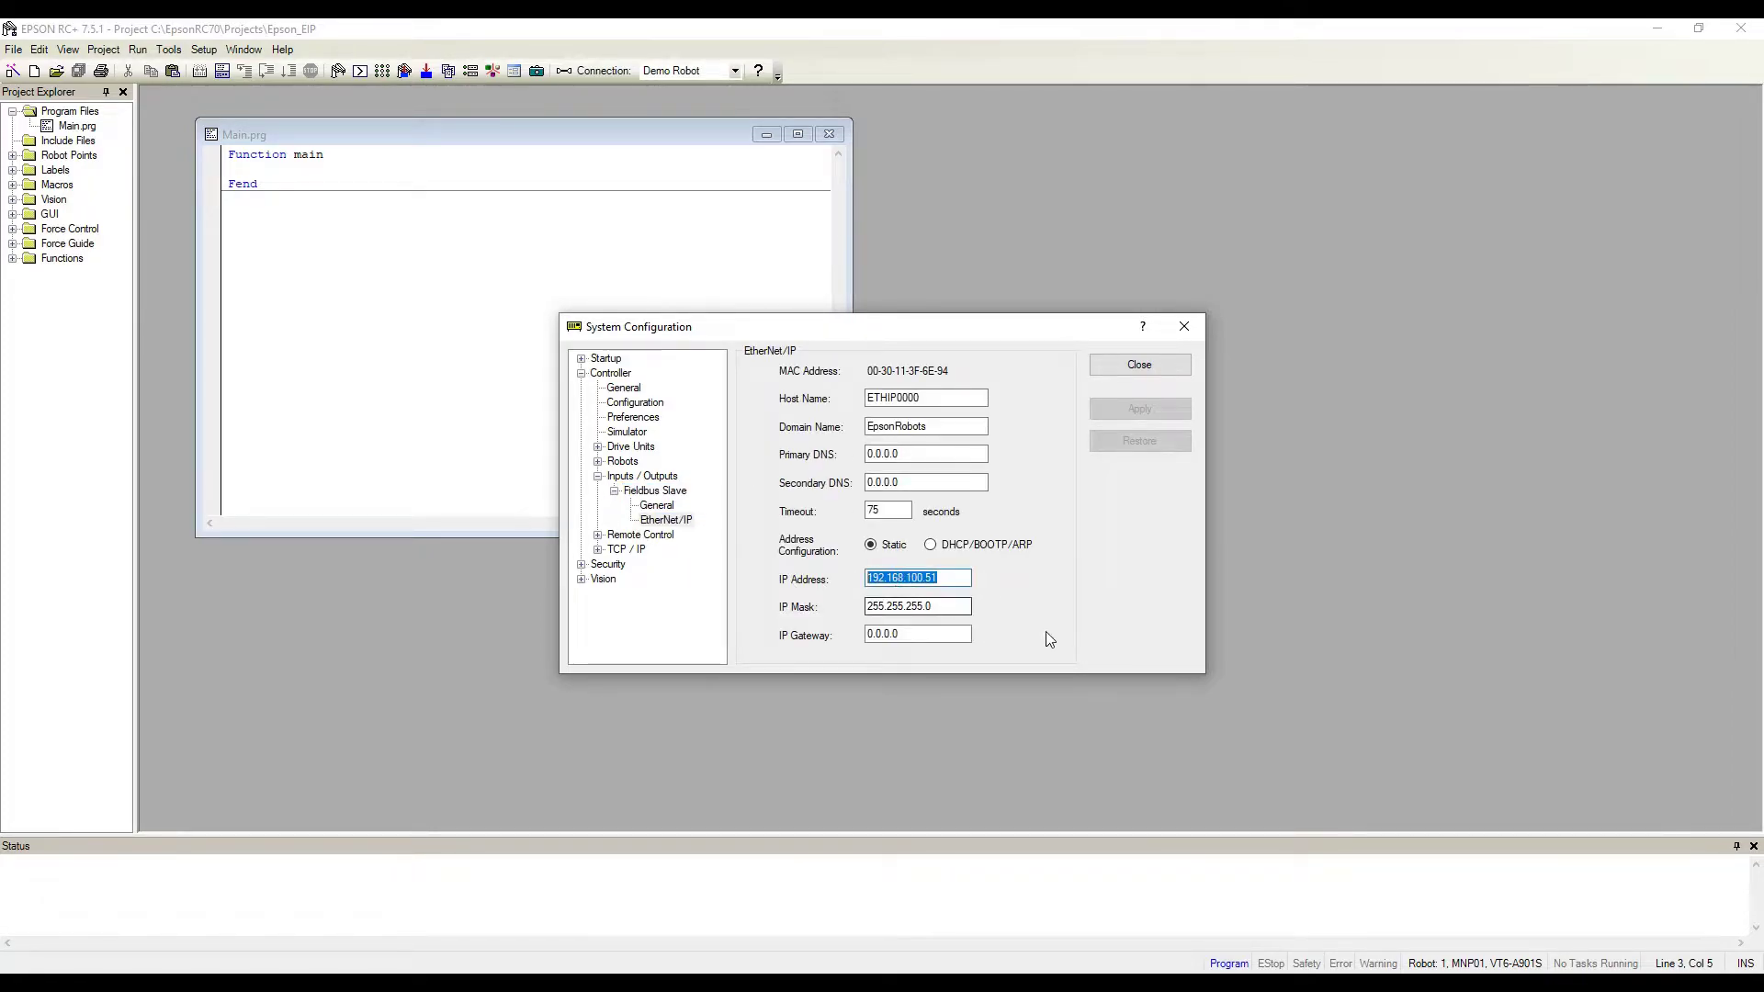
# - Check the PLC vendor in the remote control settings and close the system configuration
pyautogui.click(598, 535)
pyautogui.click(642, 610)
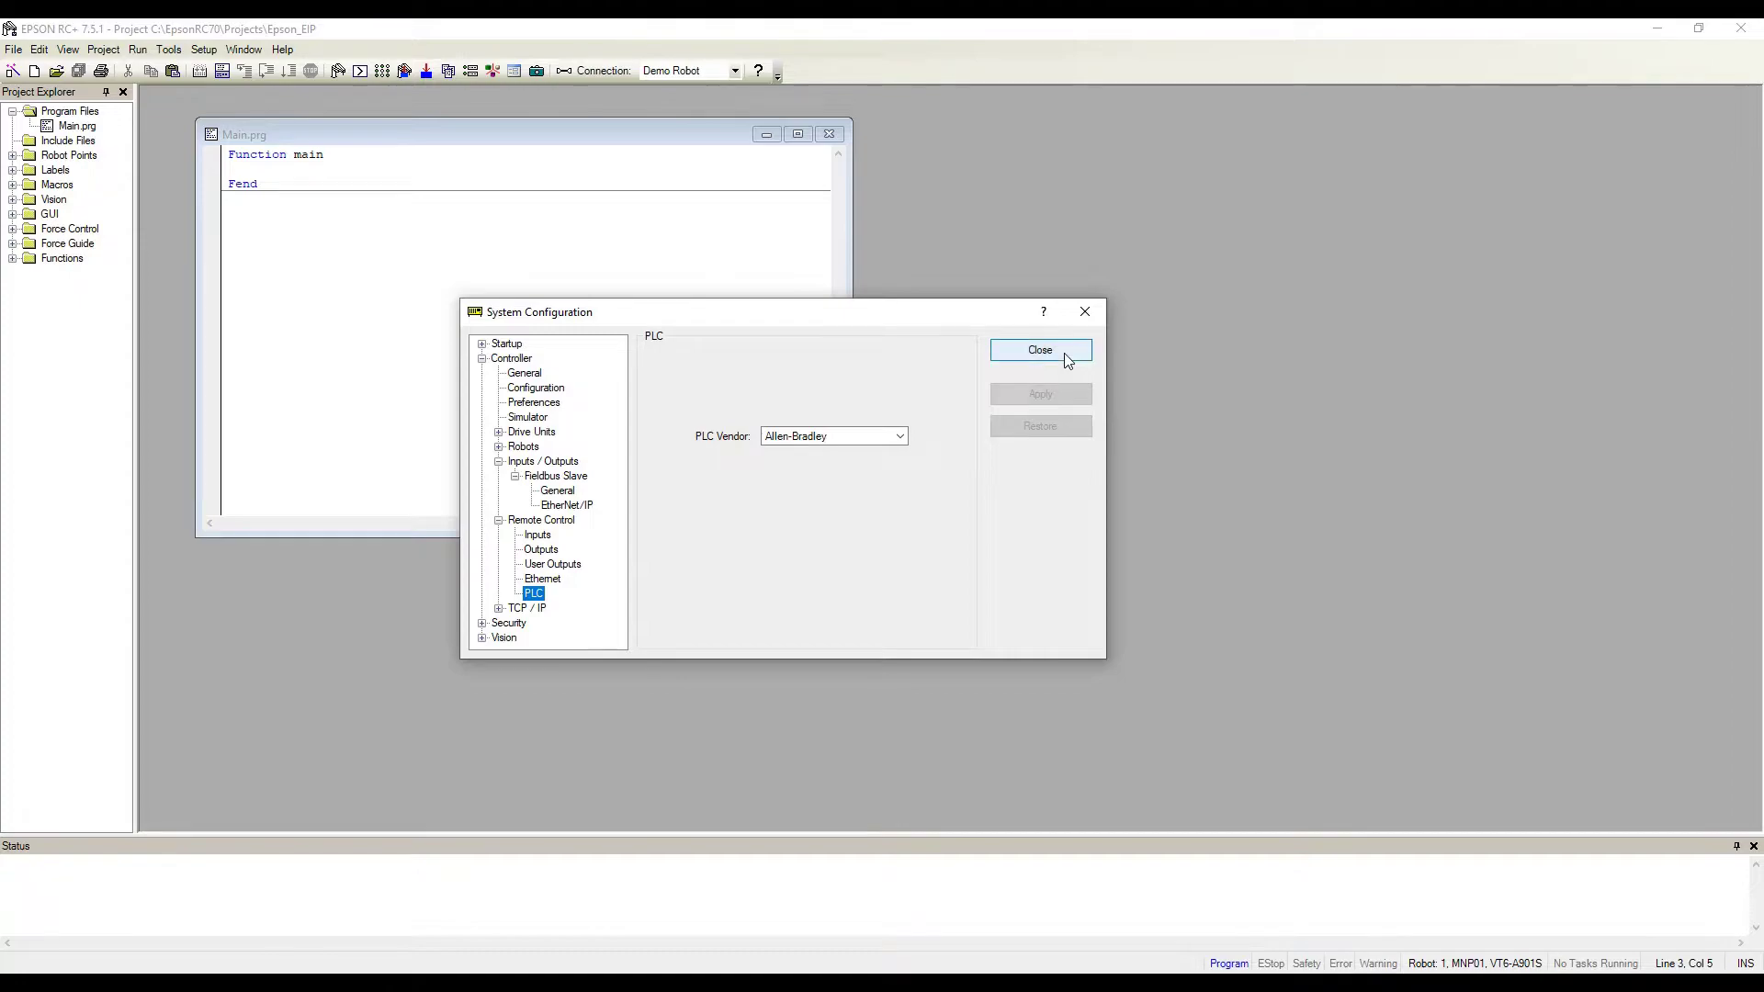
pyautogui.click(1095, 362)
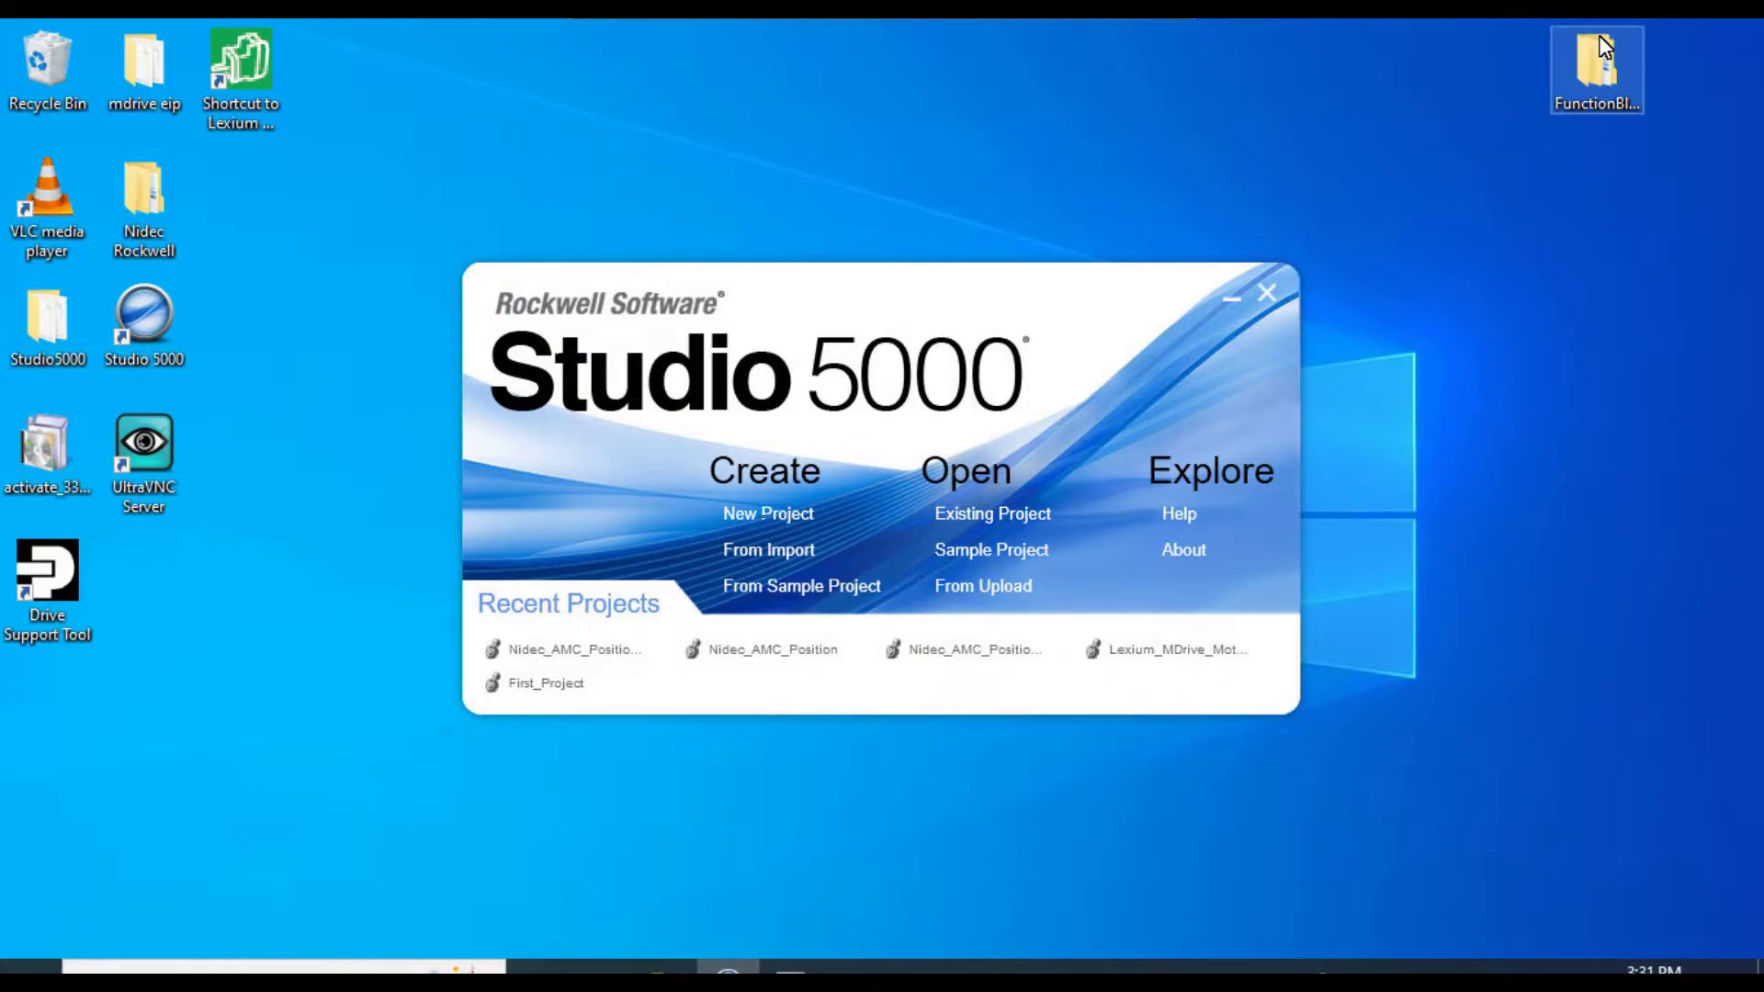
# - In Studio 5000, create a new Logix project named Epson_EIP for the 5069-L310ER CompactLogix 5380 controller with revision 33
pyautogui.click(765, 513)
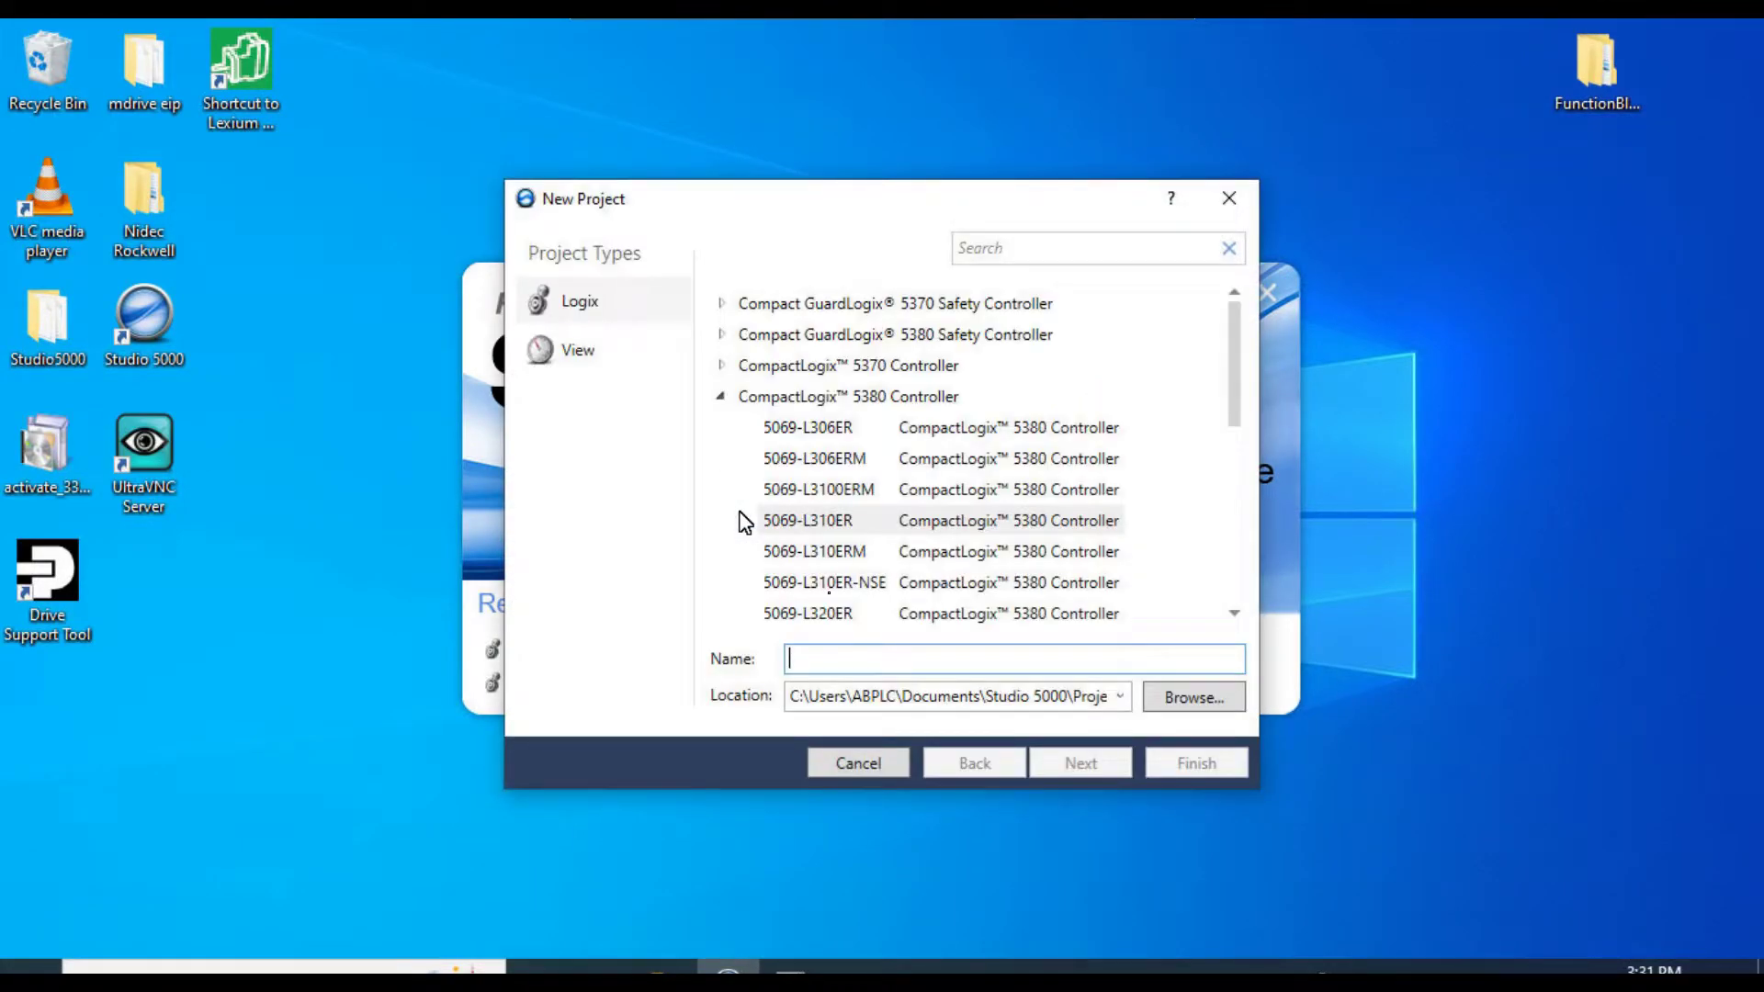
pyautogui.write('Epson')
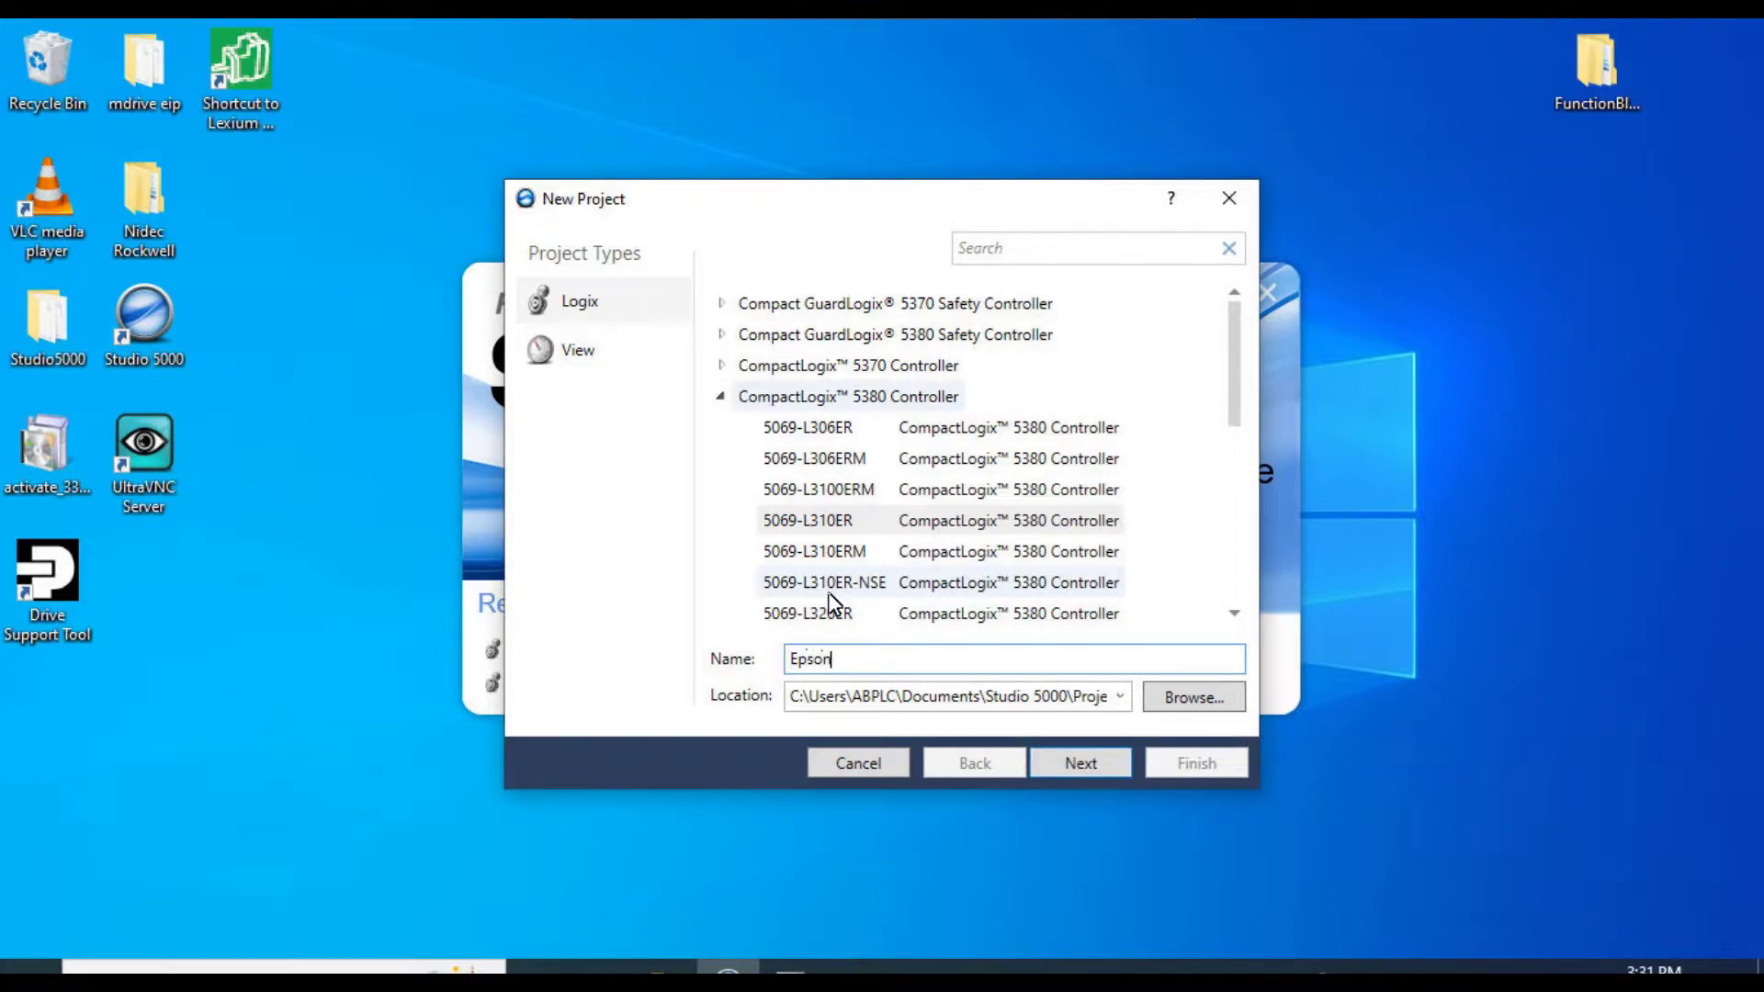
pyautogui.write('_EIP')
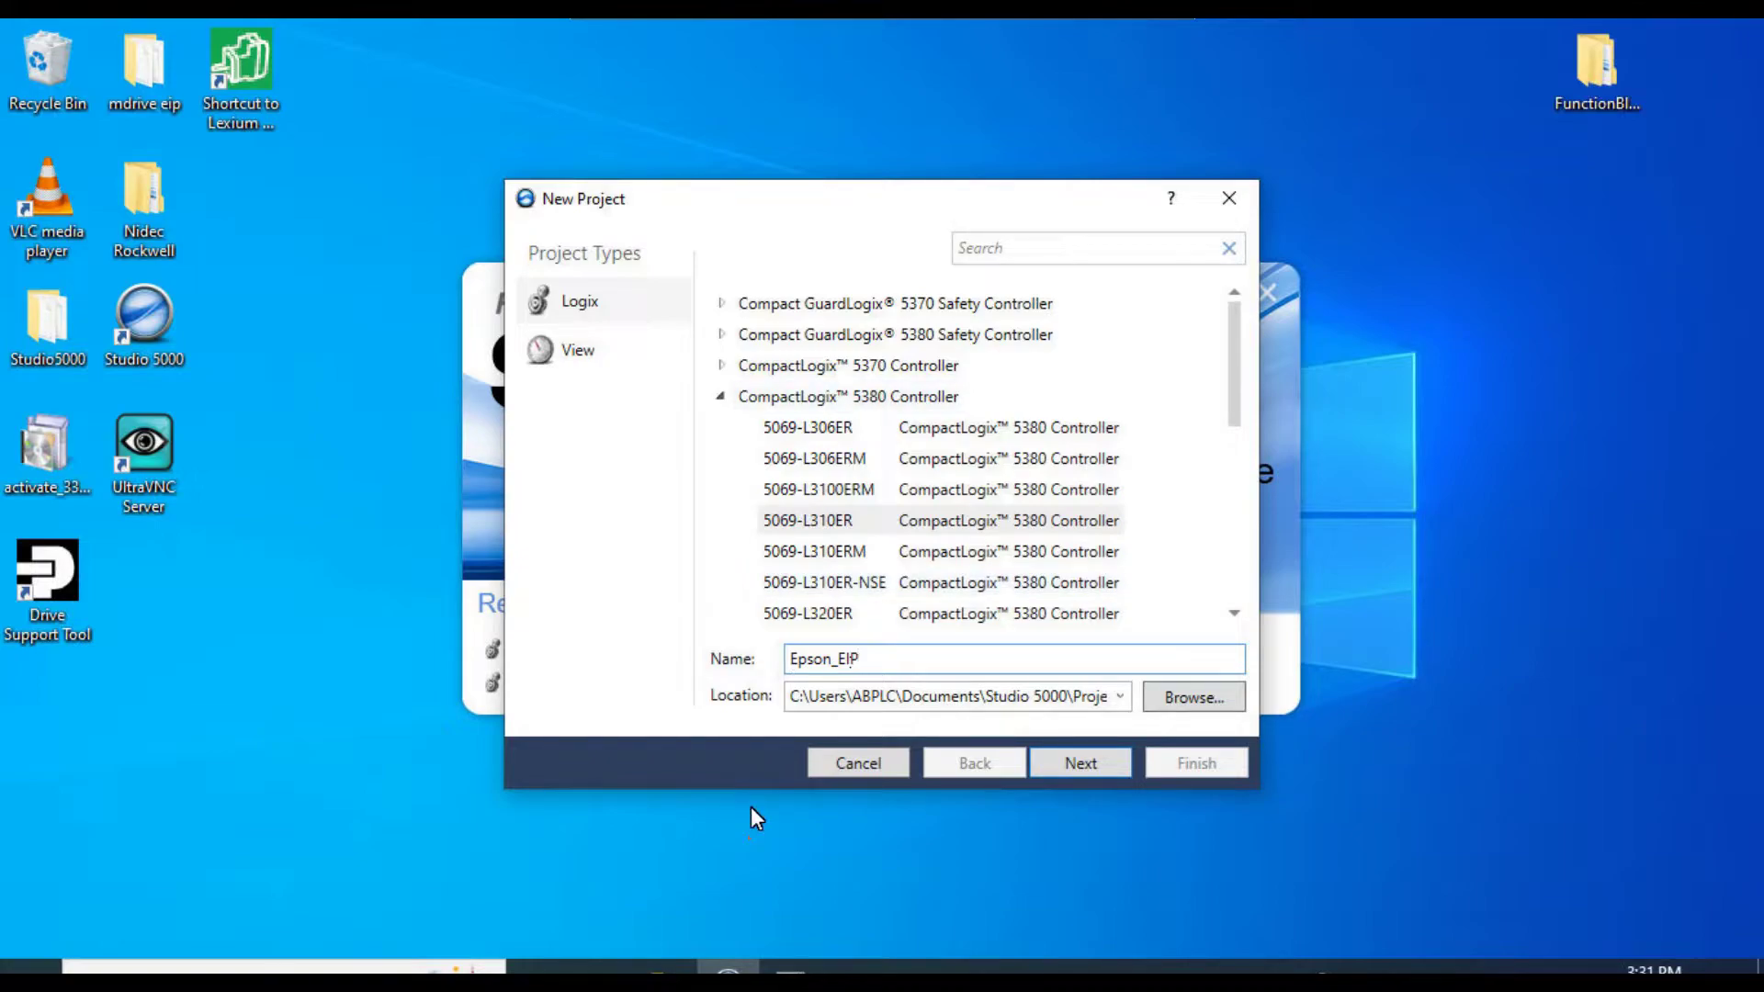
pyautogui.click(1073, 756)
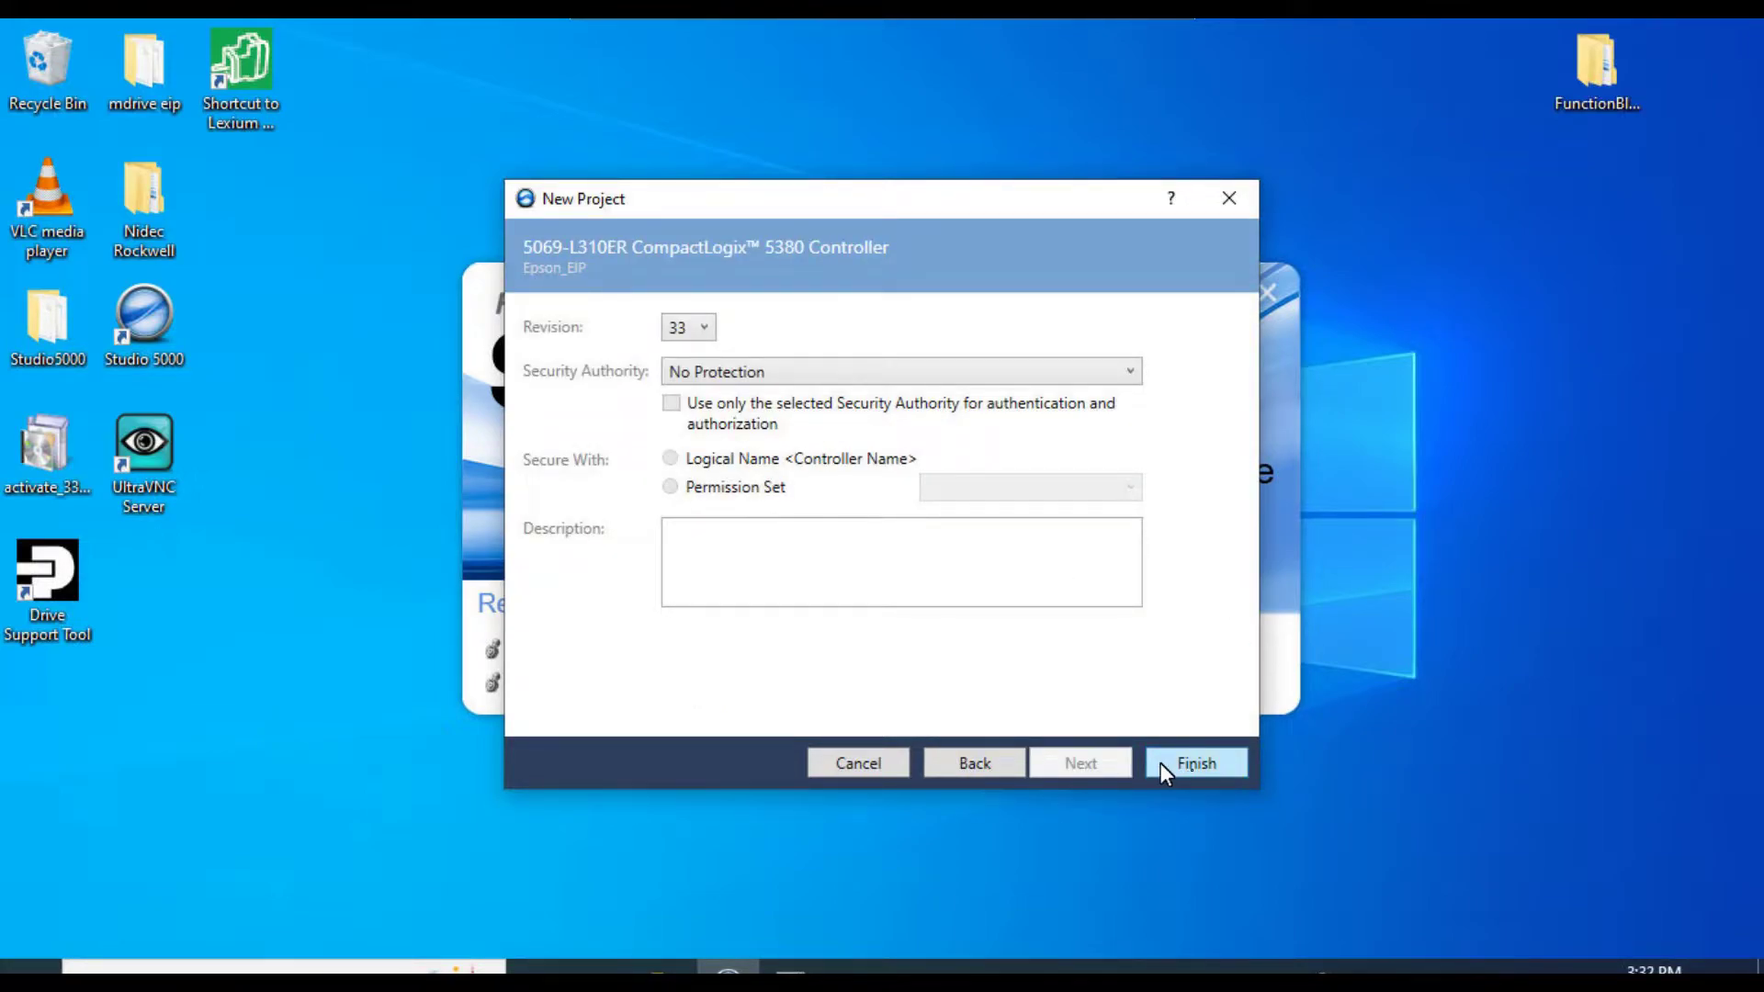
pyautogui.click(1192, 770)
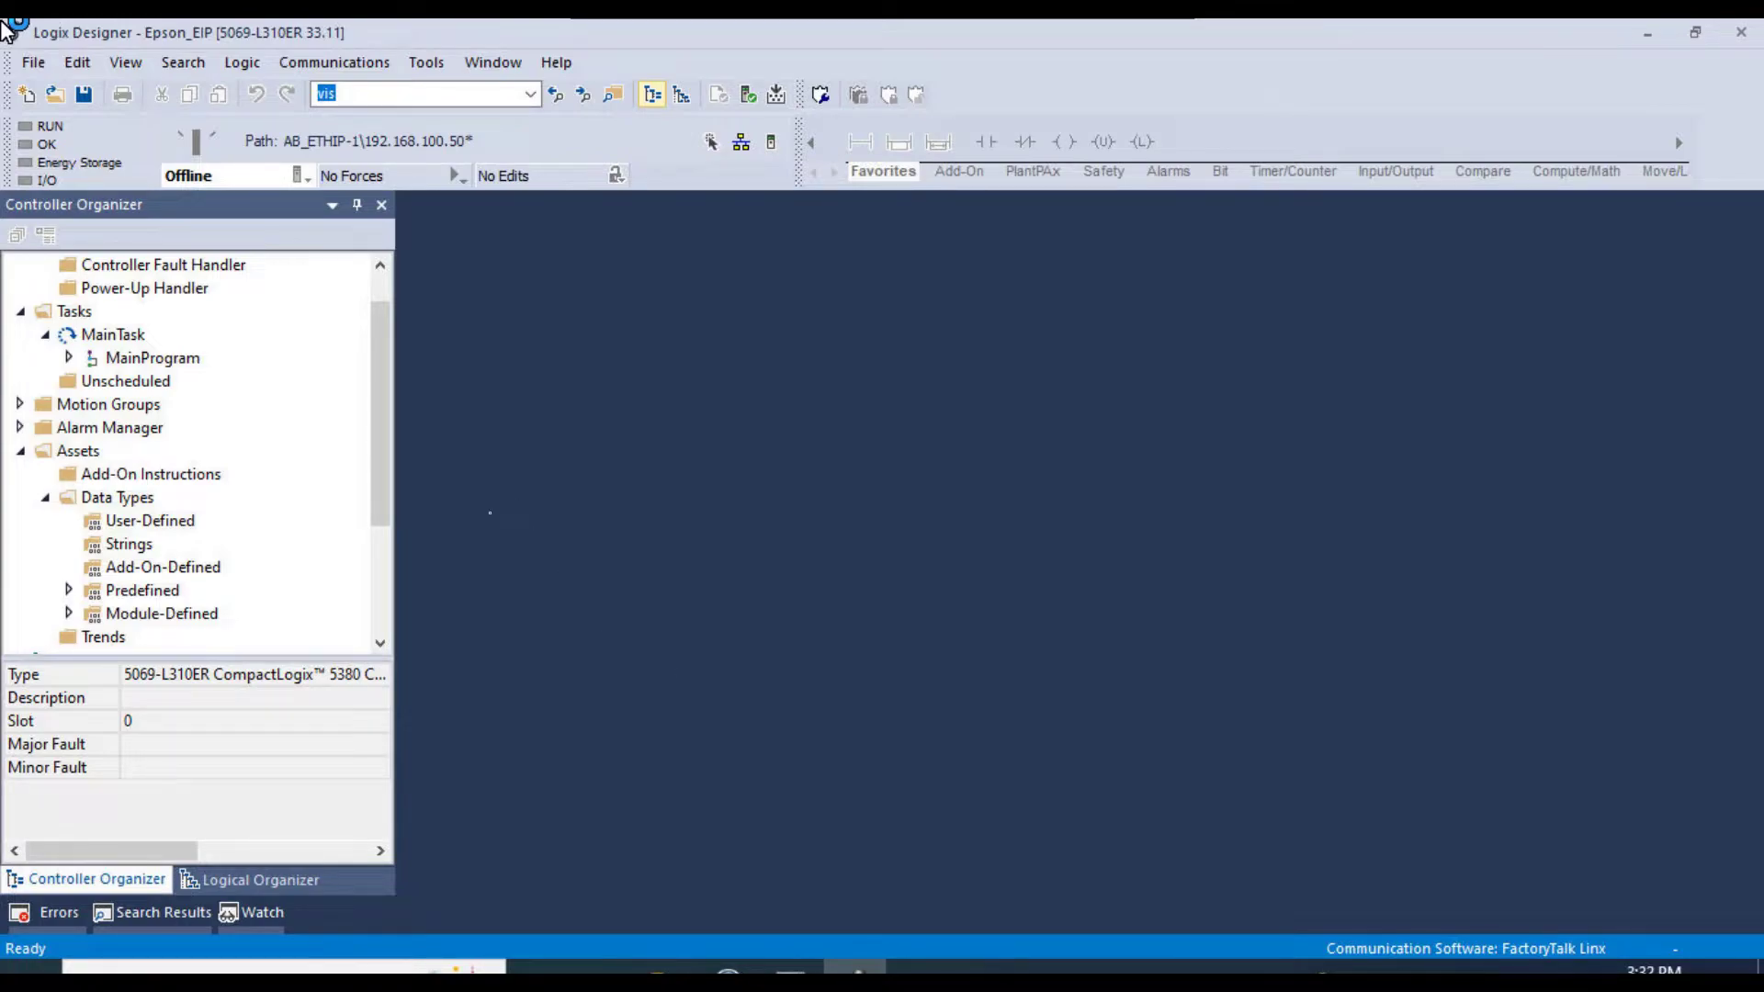
# - View the Internet Protocol properties of the A2 Ethernet port in the I/O configuration and close them without changes
pyautogui.moveTo(381, 453); pyautogui.dragTo(380, 567)
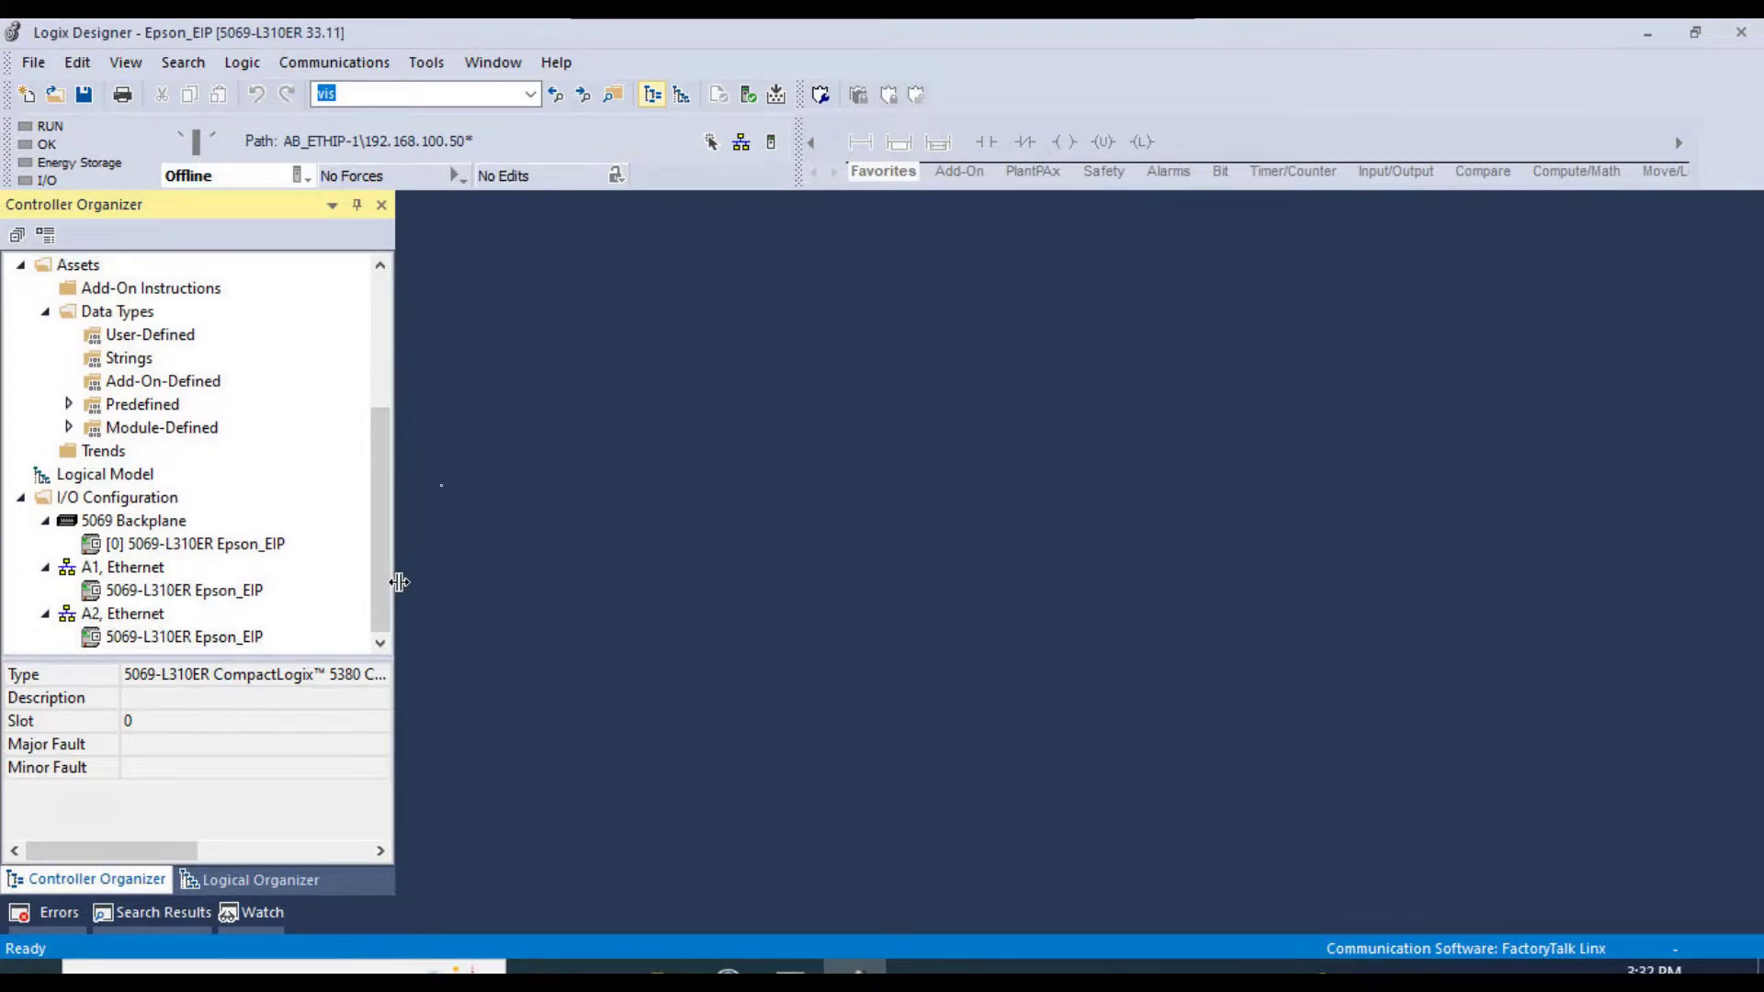
pyautogui.click(141, 617)
pyautogui.rightClick(140, 619)
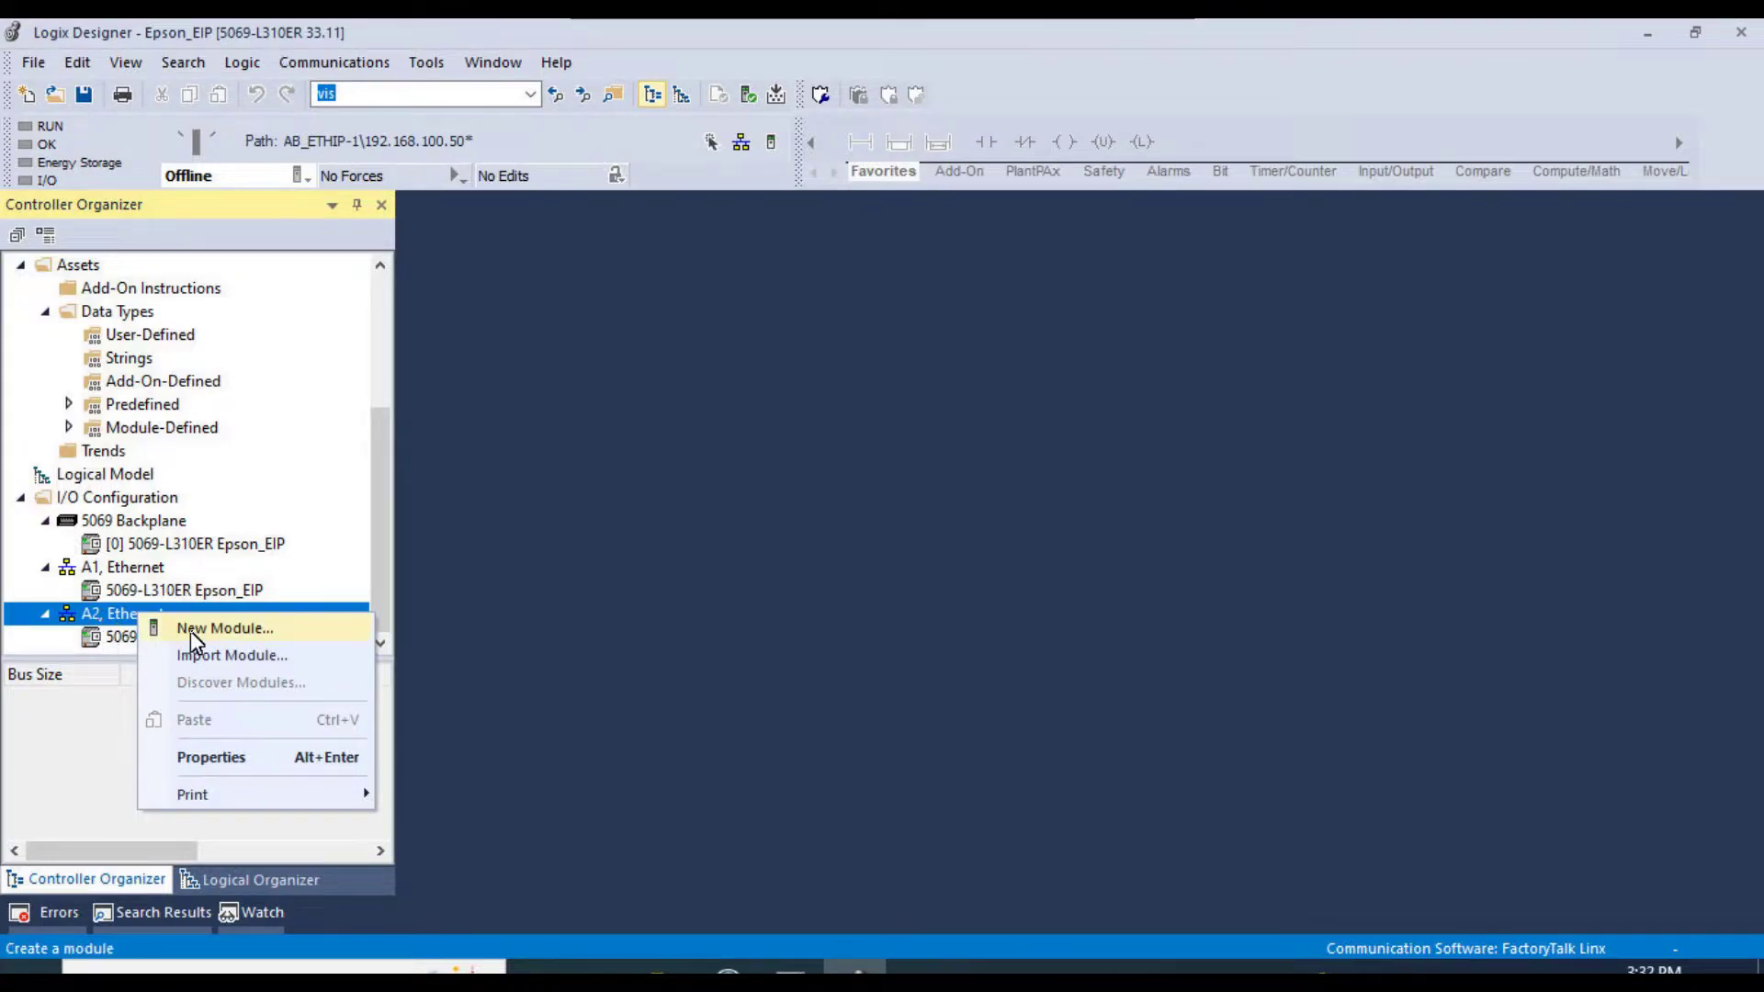
pyautogui.click(232, 760)
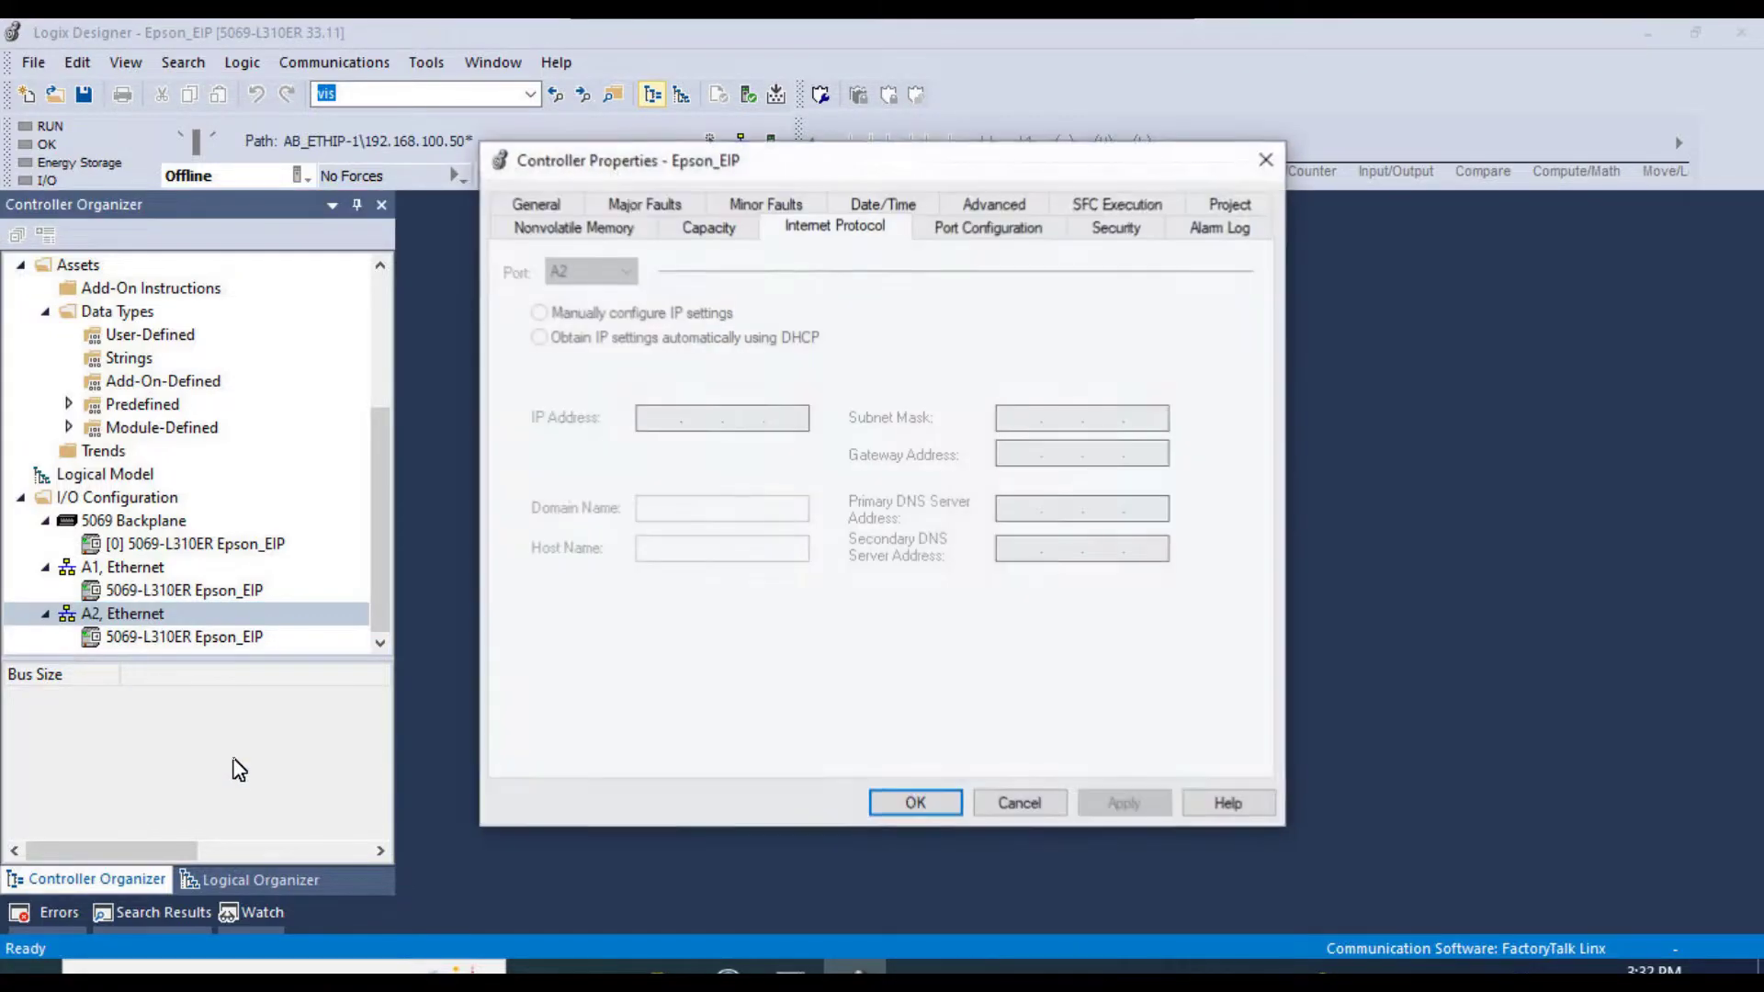
pyautogui.click(1266, 159)
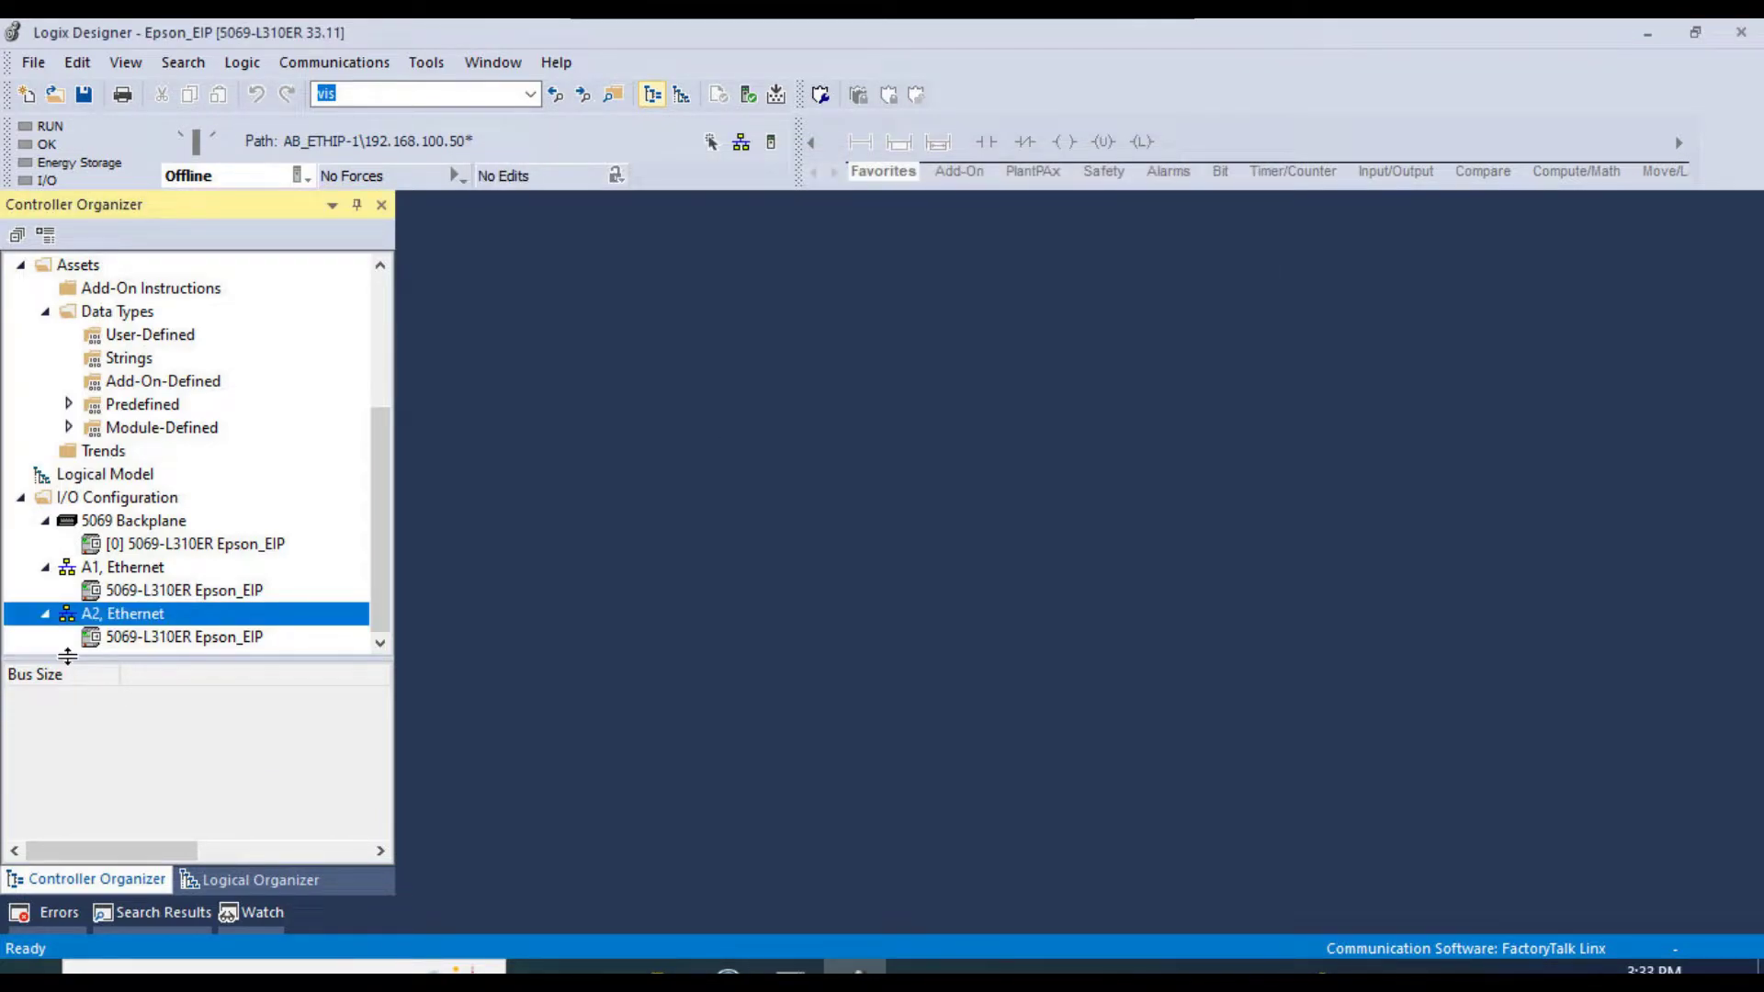
# - Add a new module to the A2 Ethernet port, searching the catalog for "generic e" and choosing Generic Ethernet Module
pyautogui.rightClick(129, 625)
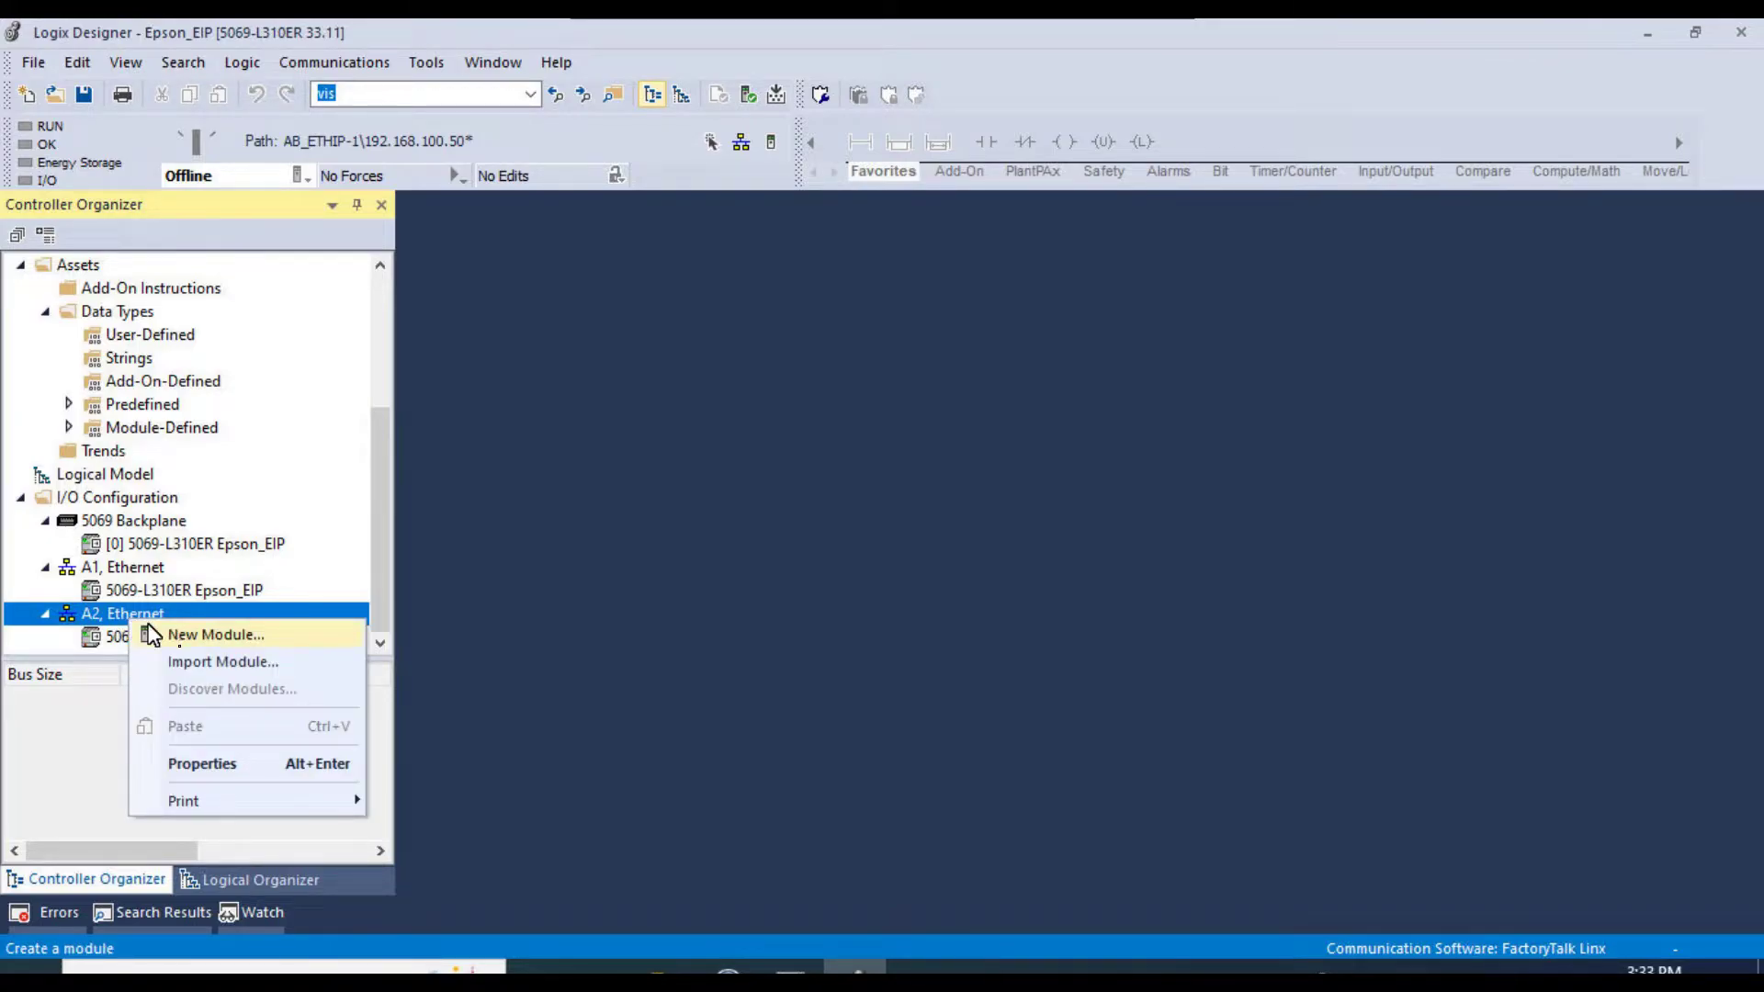
pyautogui.click(150, 634)
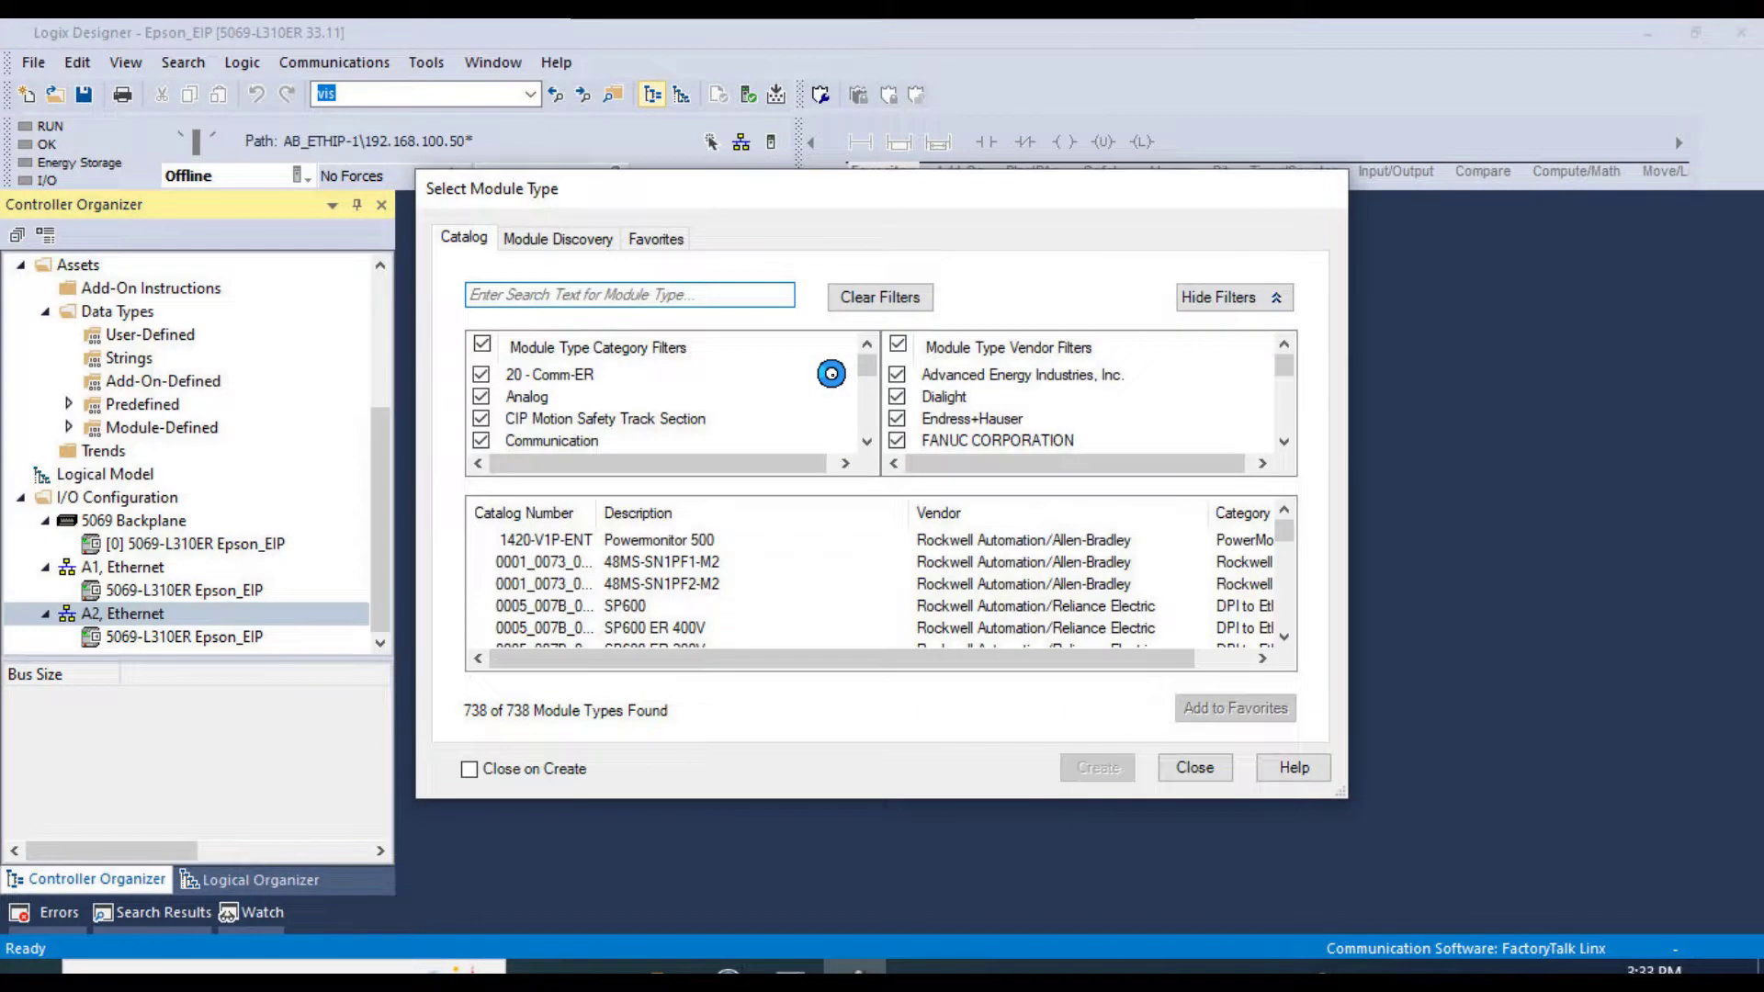
pyautogui.click(611, 292)
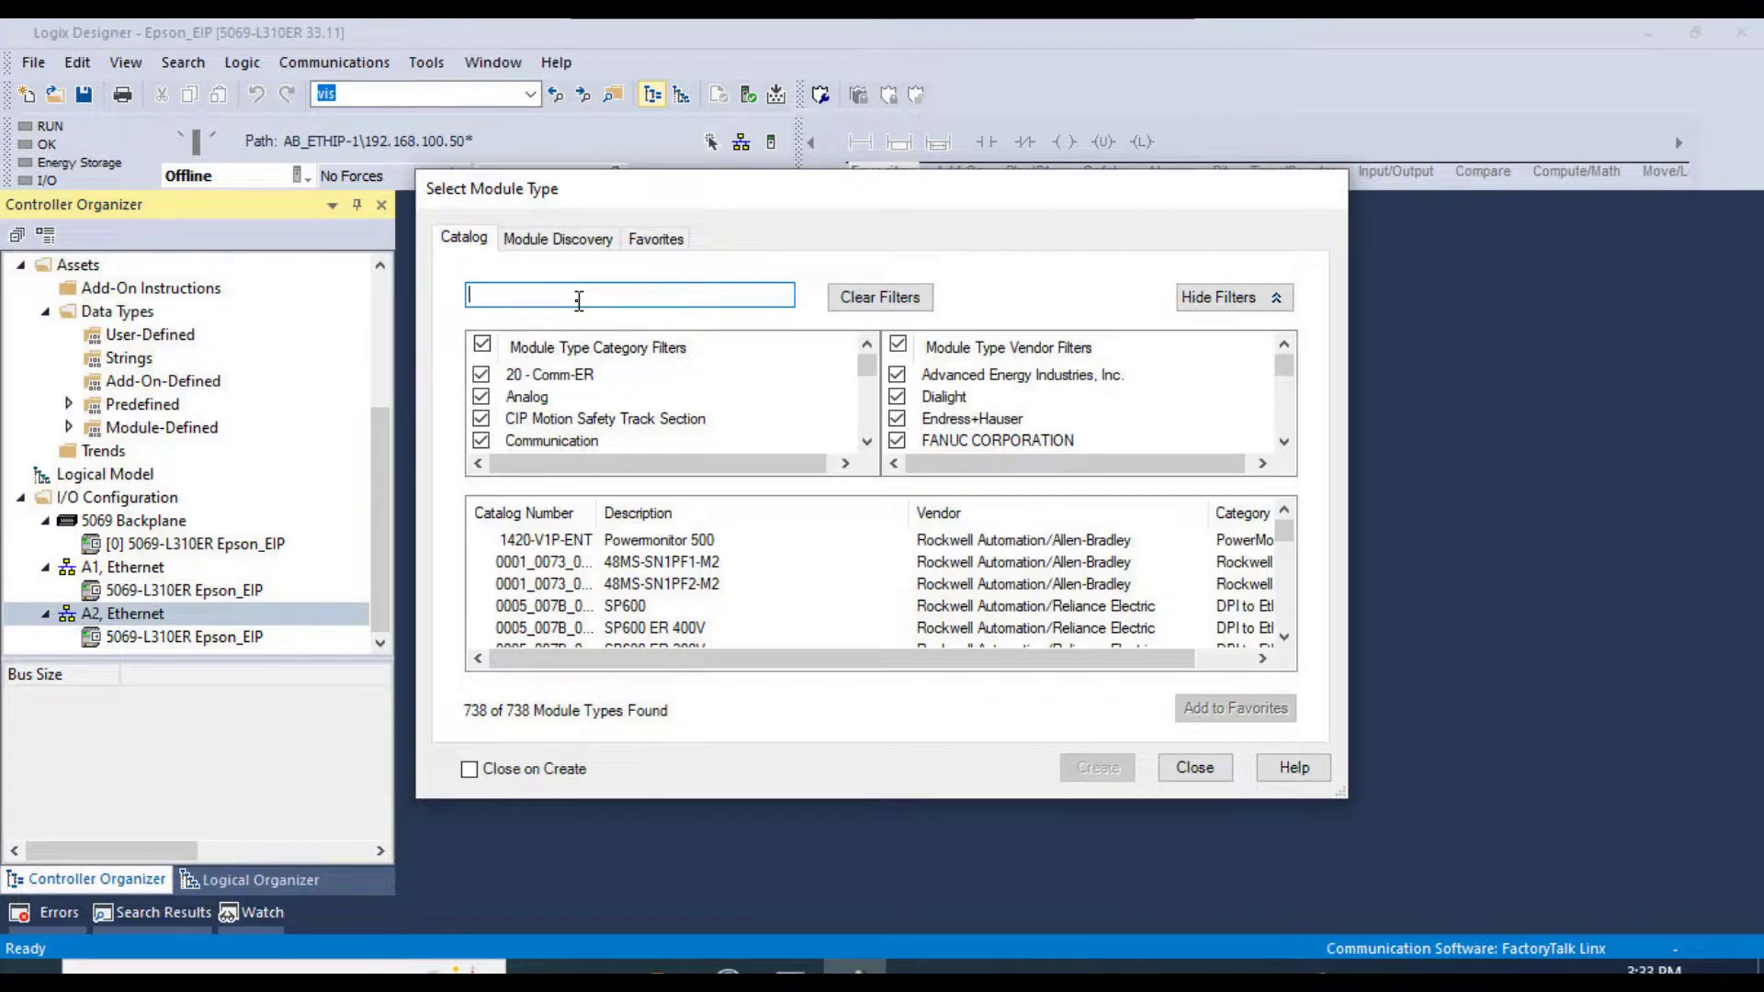
pyautogui.write('generic e')
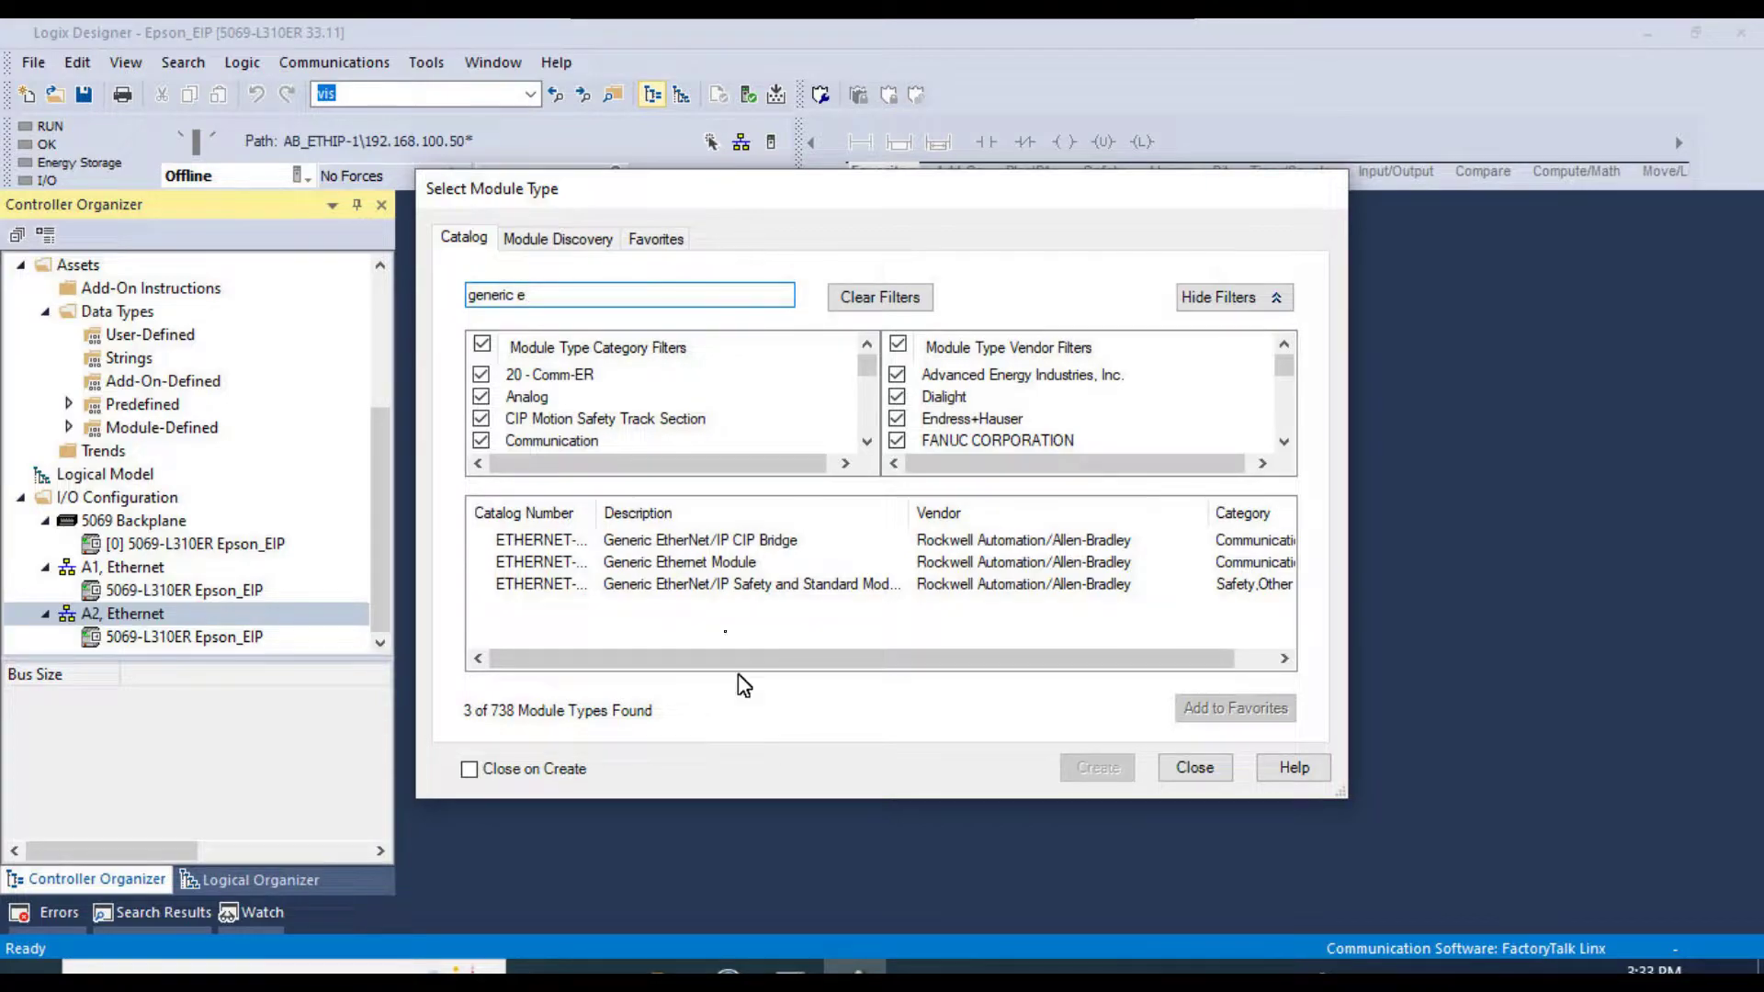
pyautogui.click(707, 565)
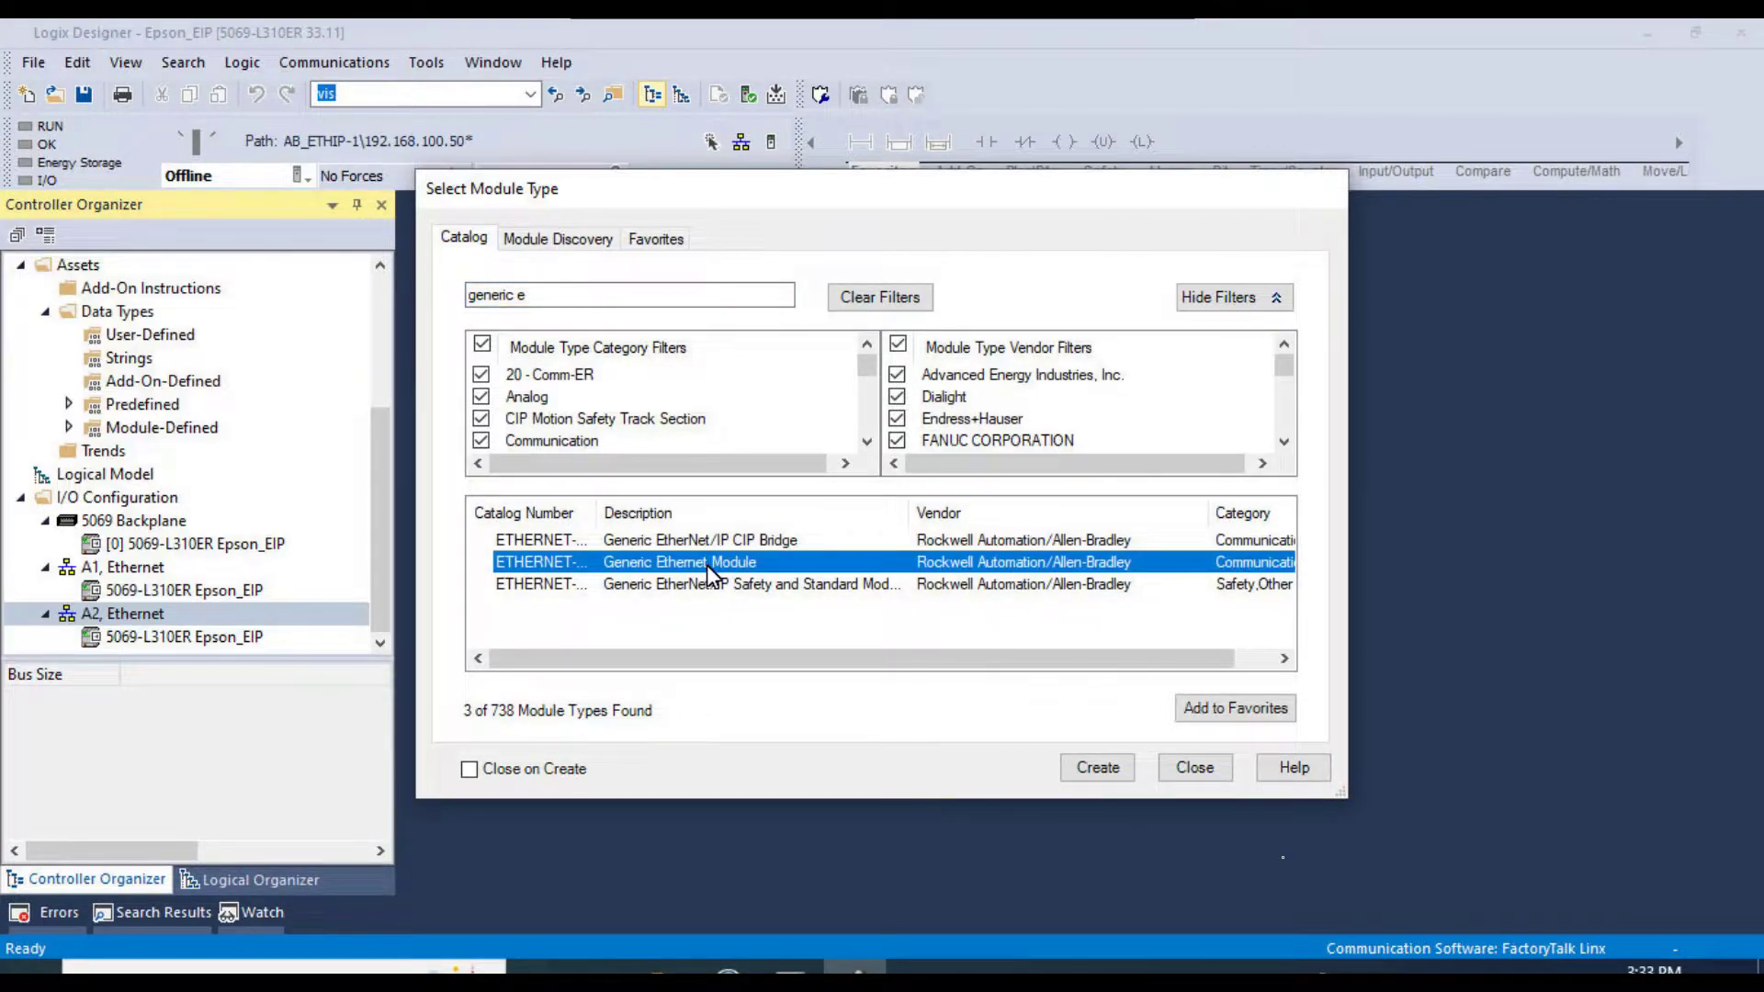
pyautogui.click(1117, 772)
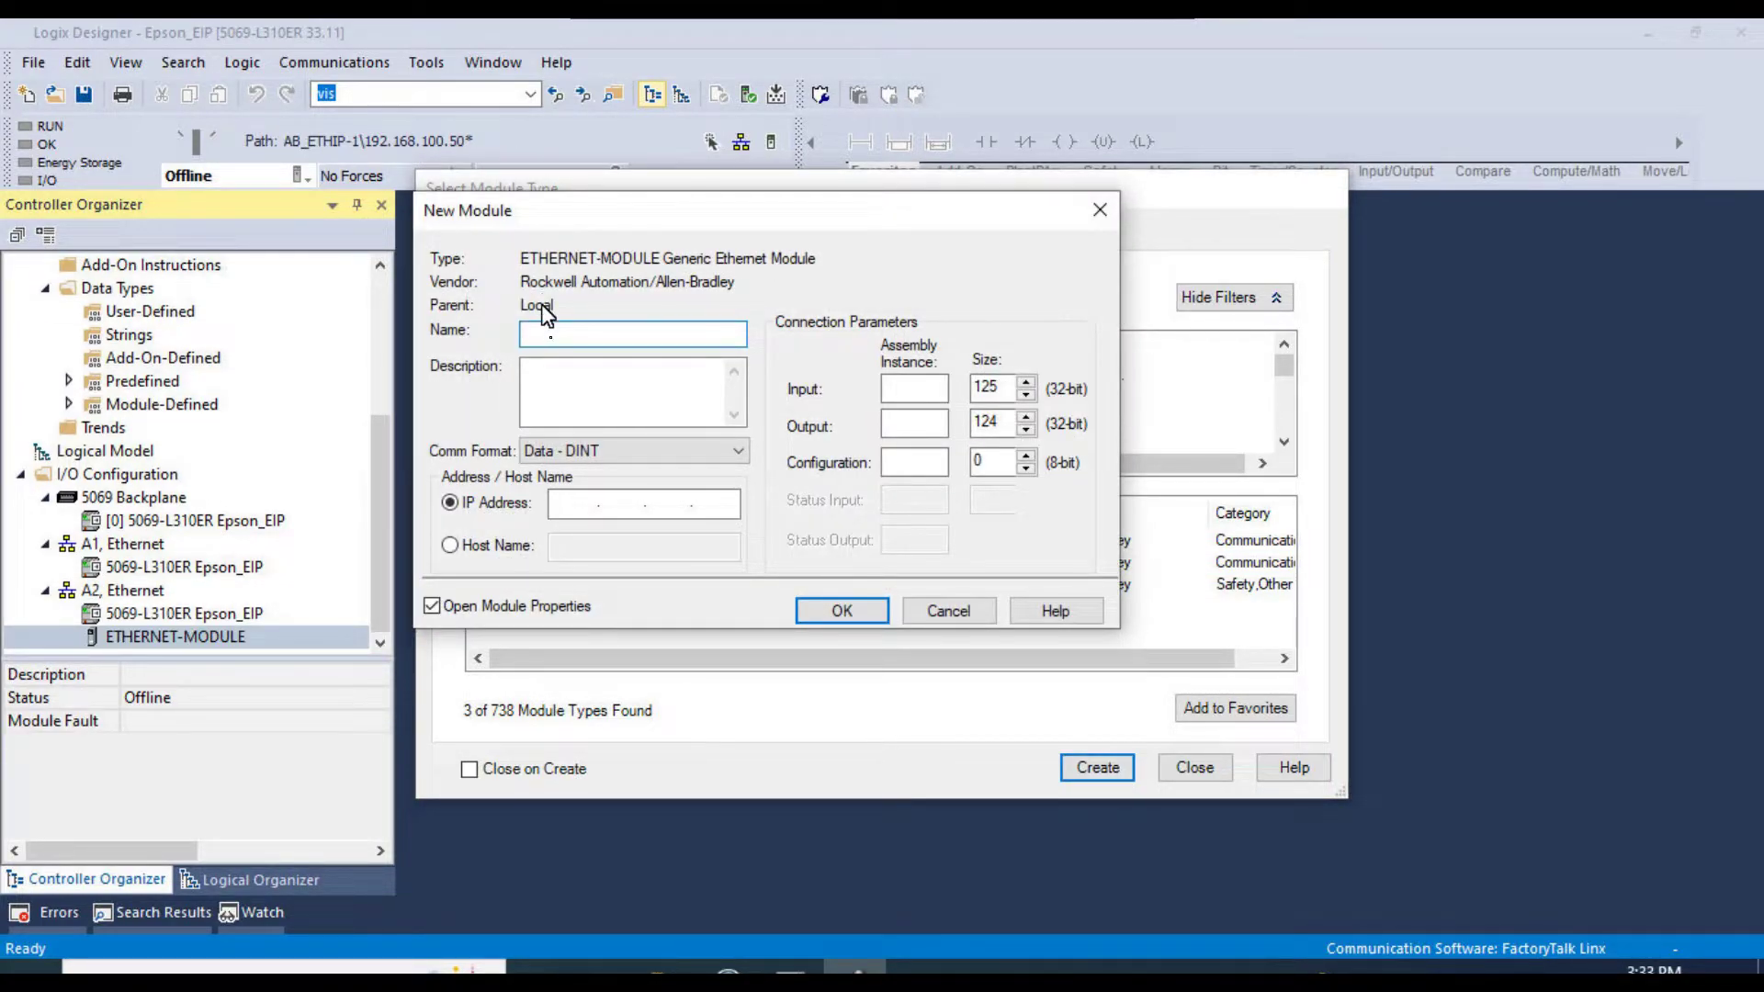
# - Name the new Ethernet module Epson and set its communication format to Data - INT
pyautogui.write('Epson')
pyautogui.click(599, 450)
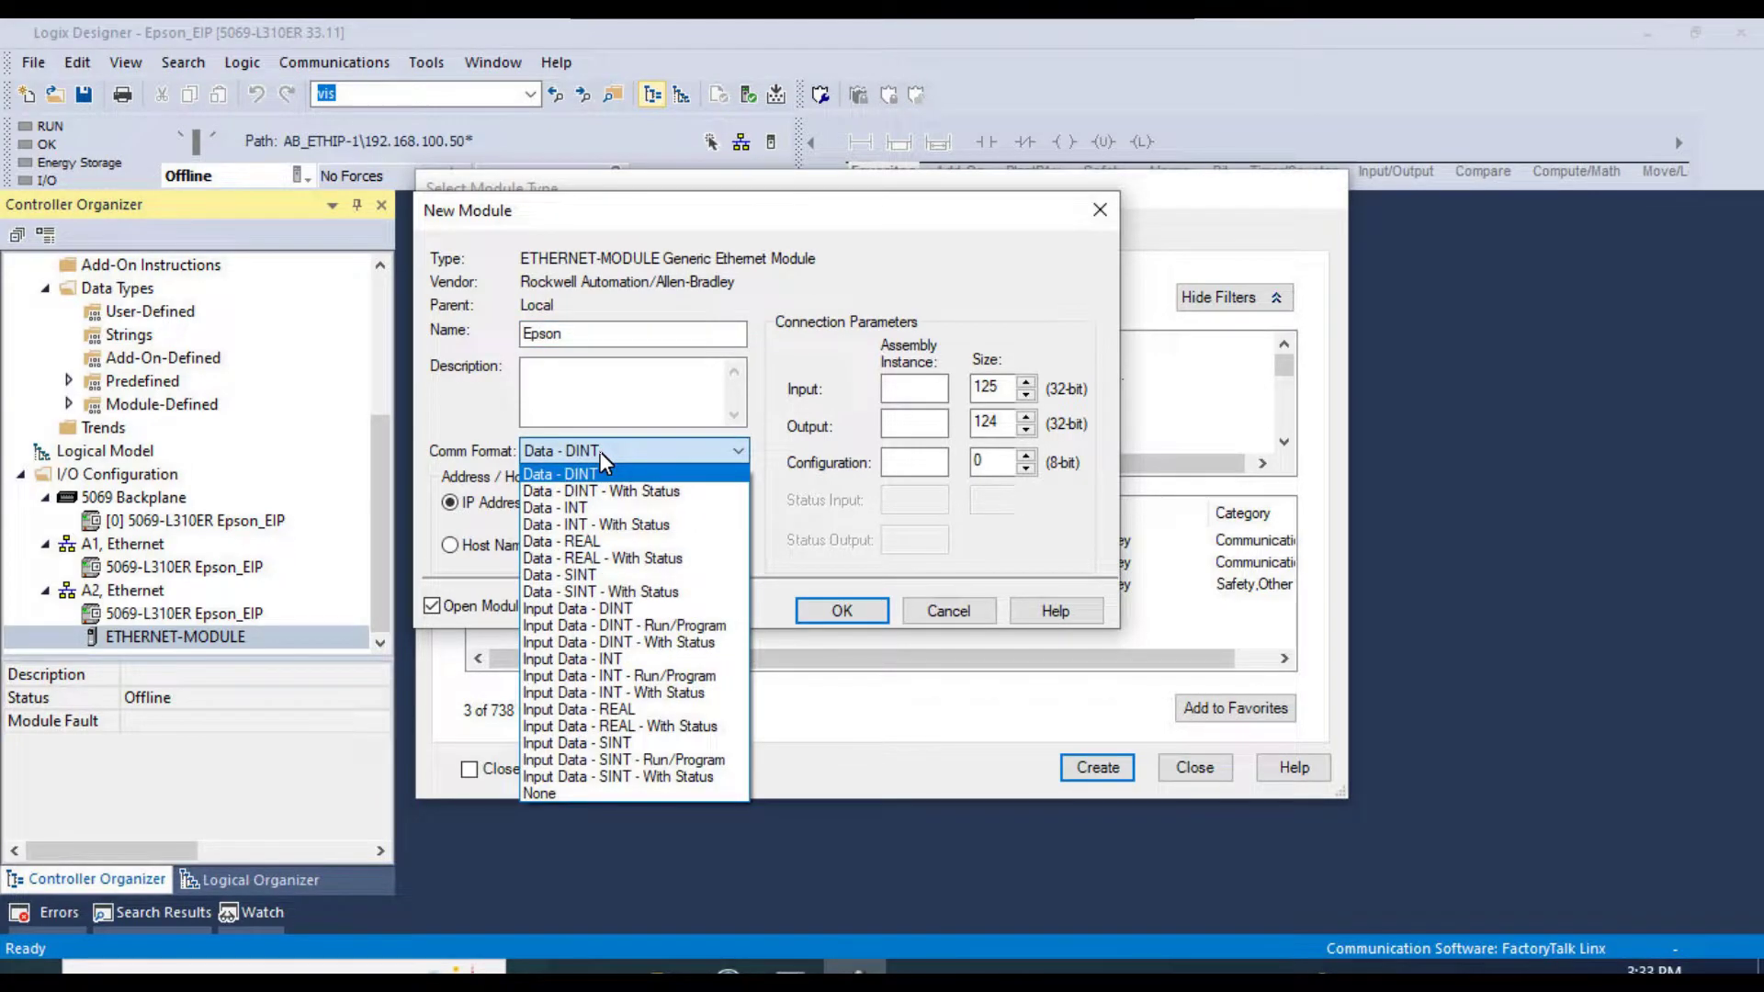
pyautogui.click(636, 507)
# - Set the new module's IP address to 192.168.100.51
pyautogui.click(582, 511)
pyautogui.write('192168100')
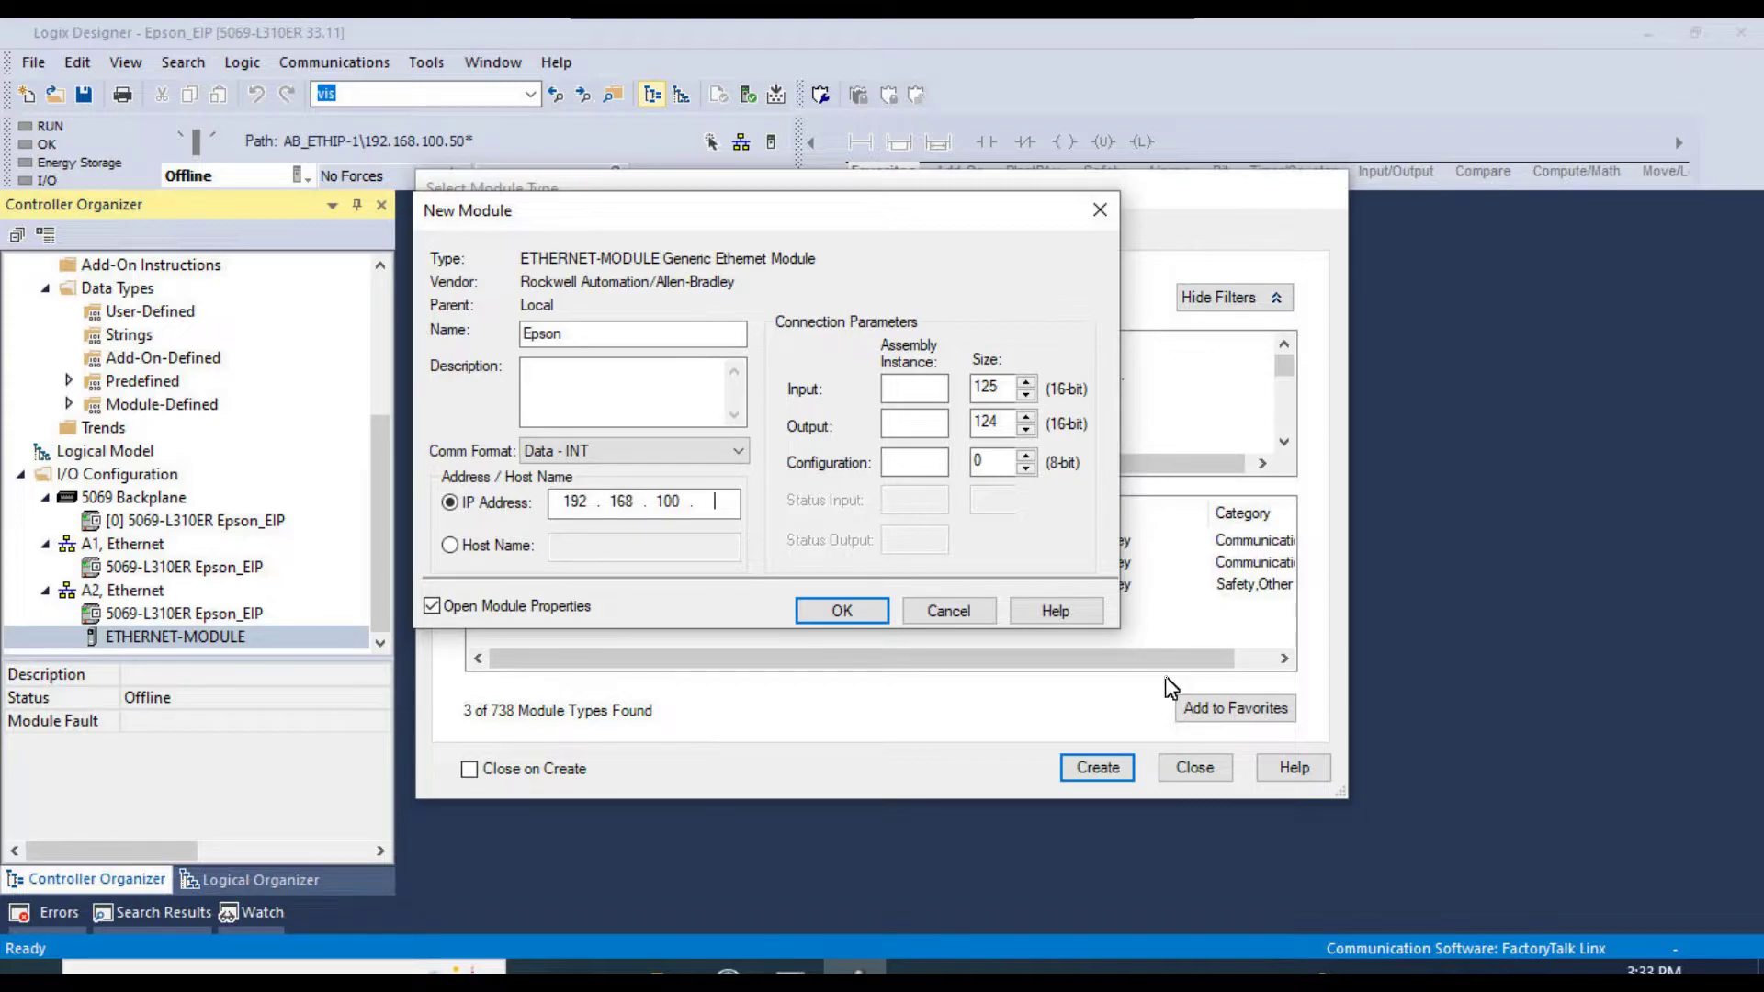
pyautogui.write('50')
pyautogui.press('BackSpace')
pyautogui.write('1')
# - Set the module's assembly instances to 100 for input, 150 for output and 1 for configuration
pyautogui.press('Tab')
pyautogui.write('100')
pyautogui.press('Tab')
pyautogui.write('150')
pyautogui.click(907, 461)
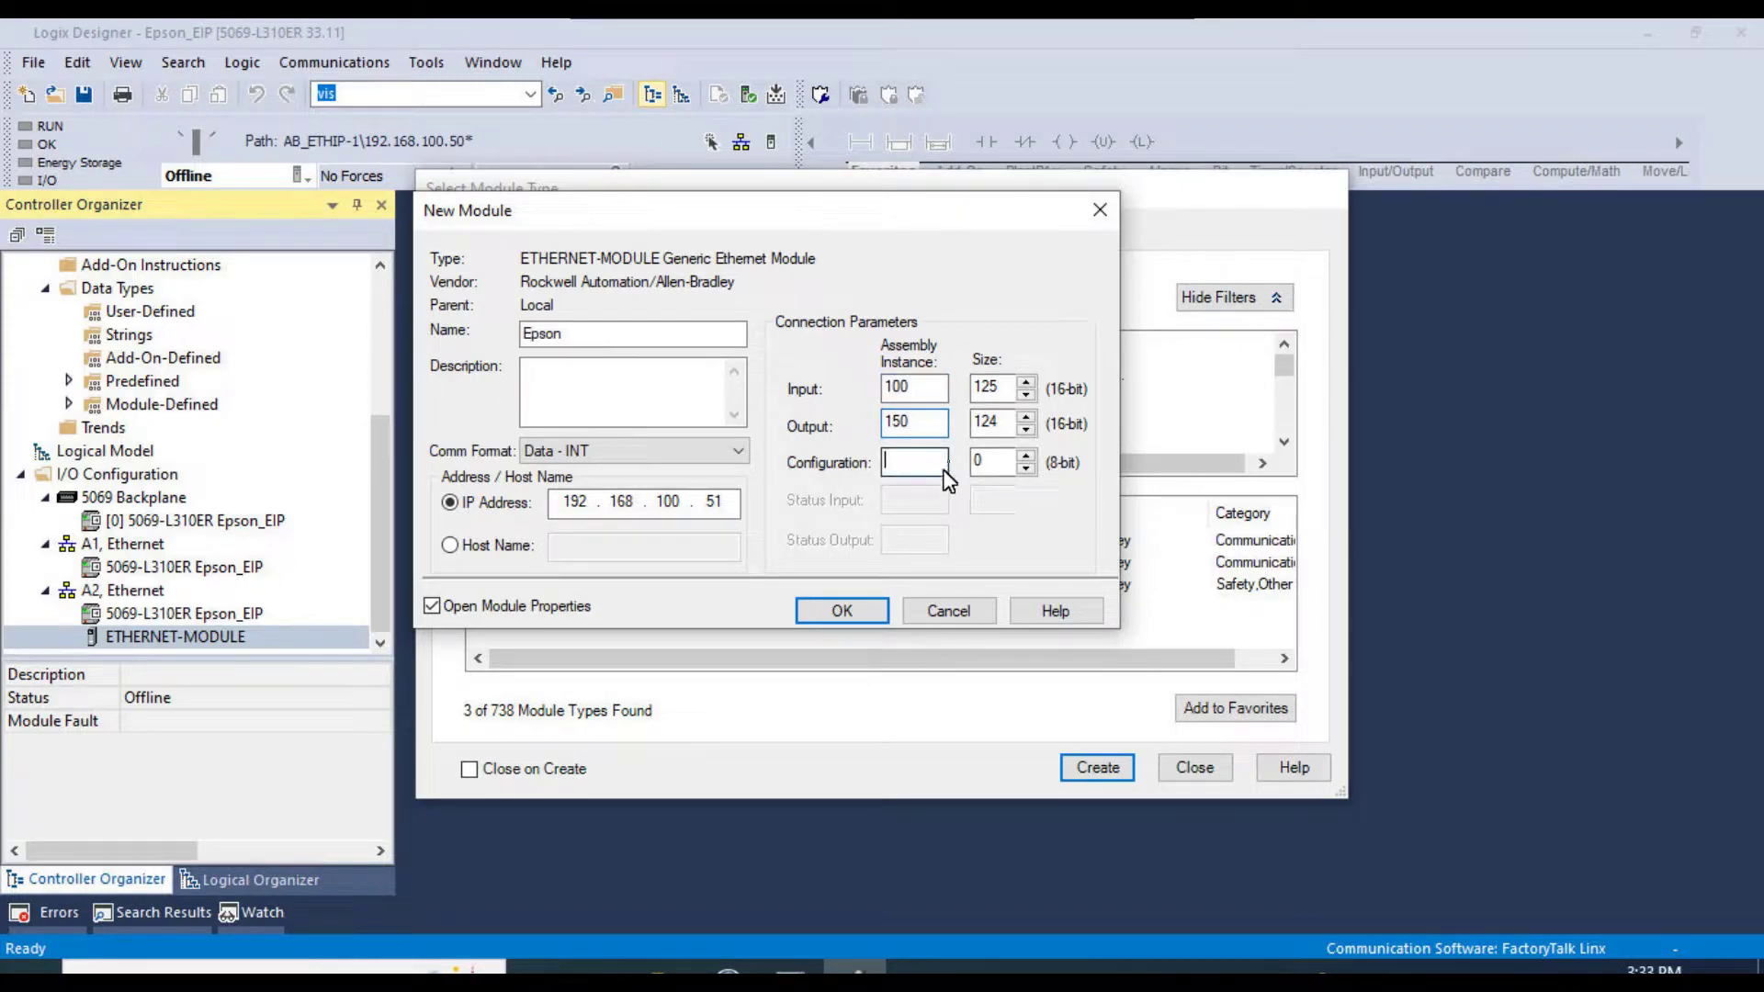
pyautogui.write('1')
# - Set the Epson module's input and output sizes to 64 words each and create the module
pyautogui.doubleClick(990, 387)
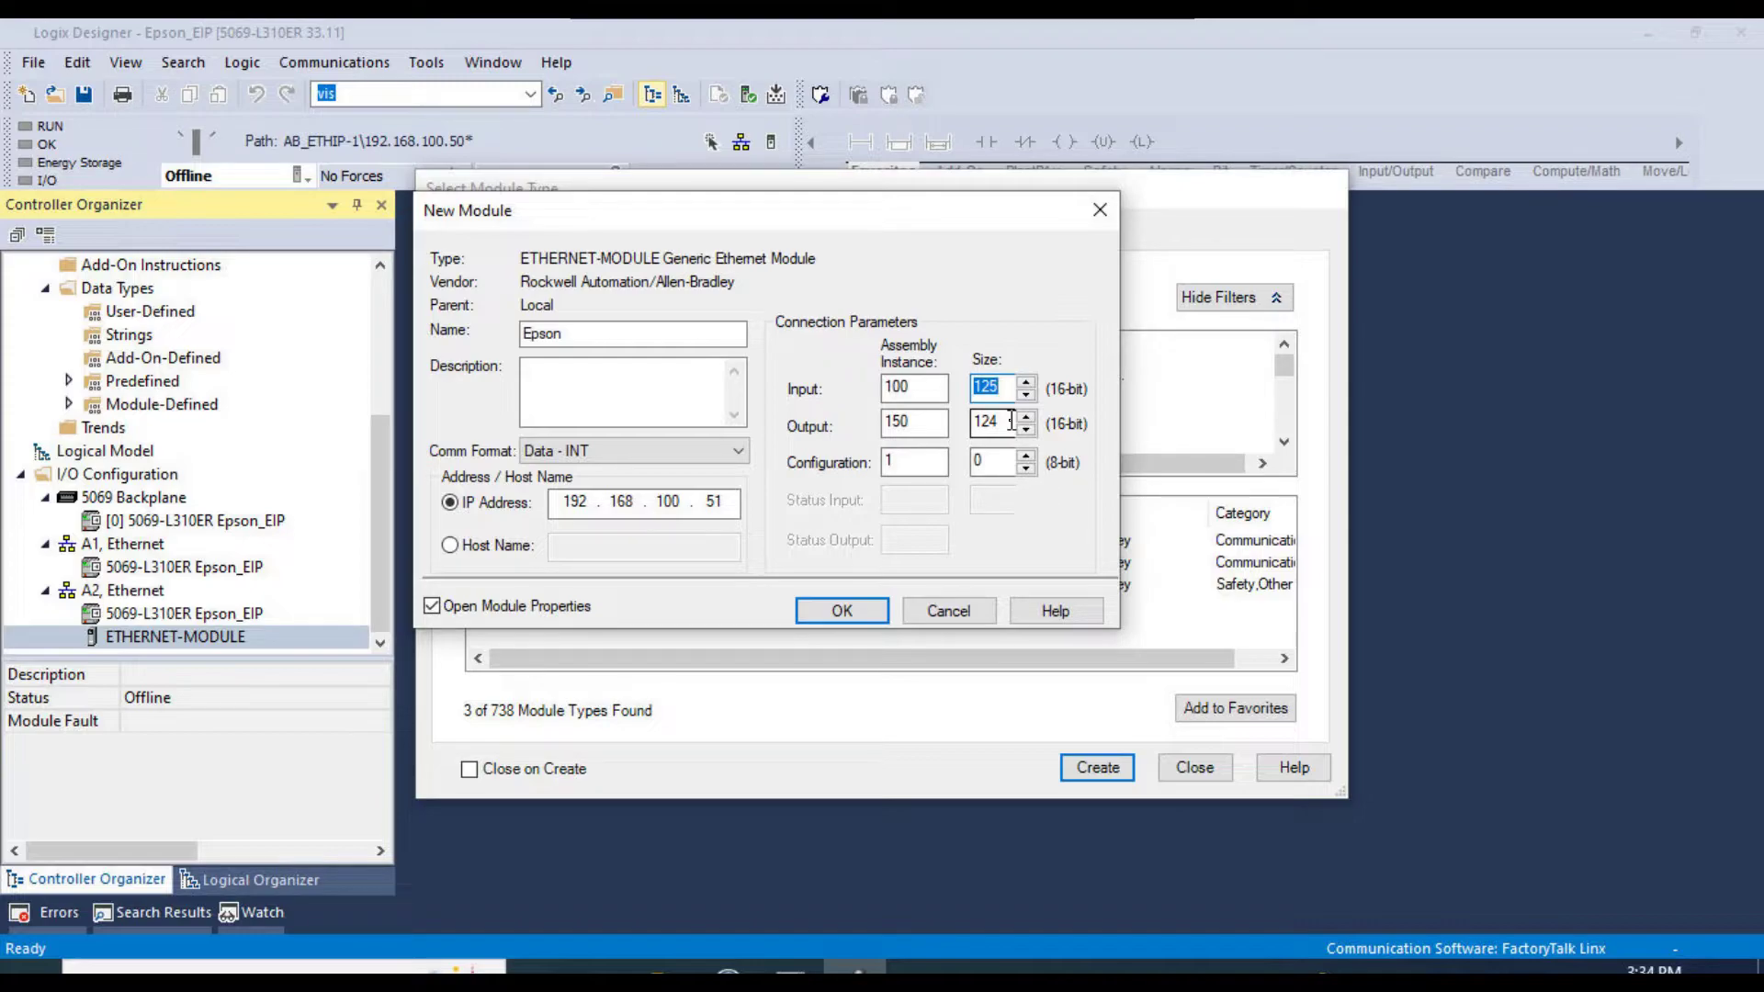
pyautogui.write('64')
pyautogui.doubleClick(1012, 421)
pyautogui.write('64')
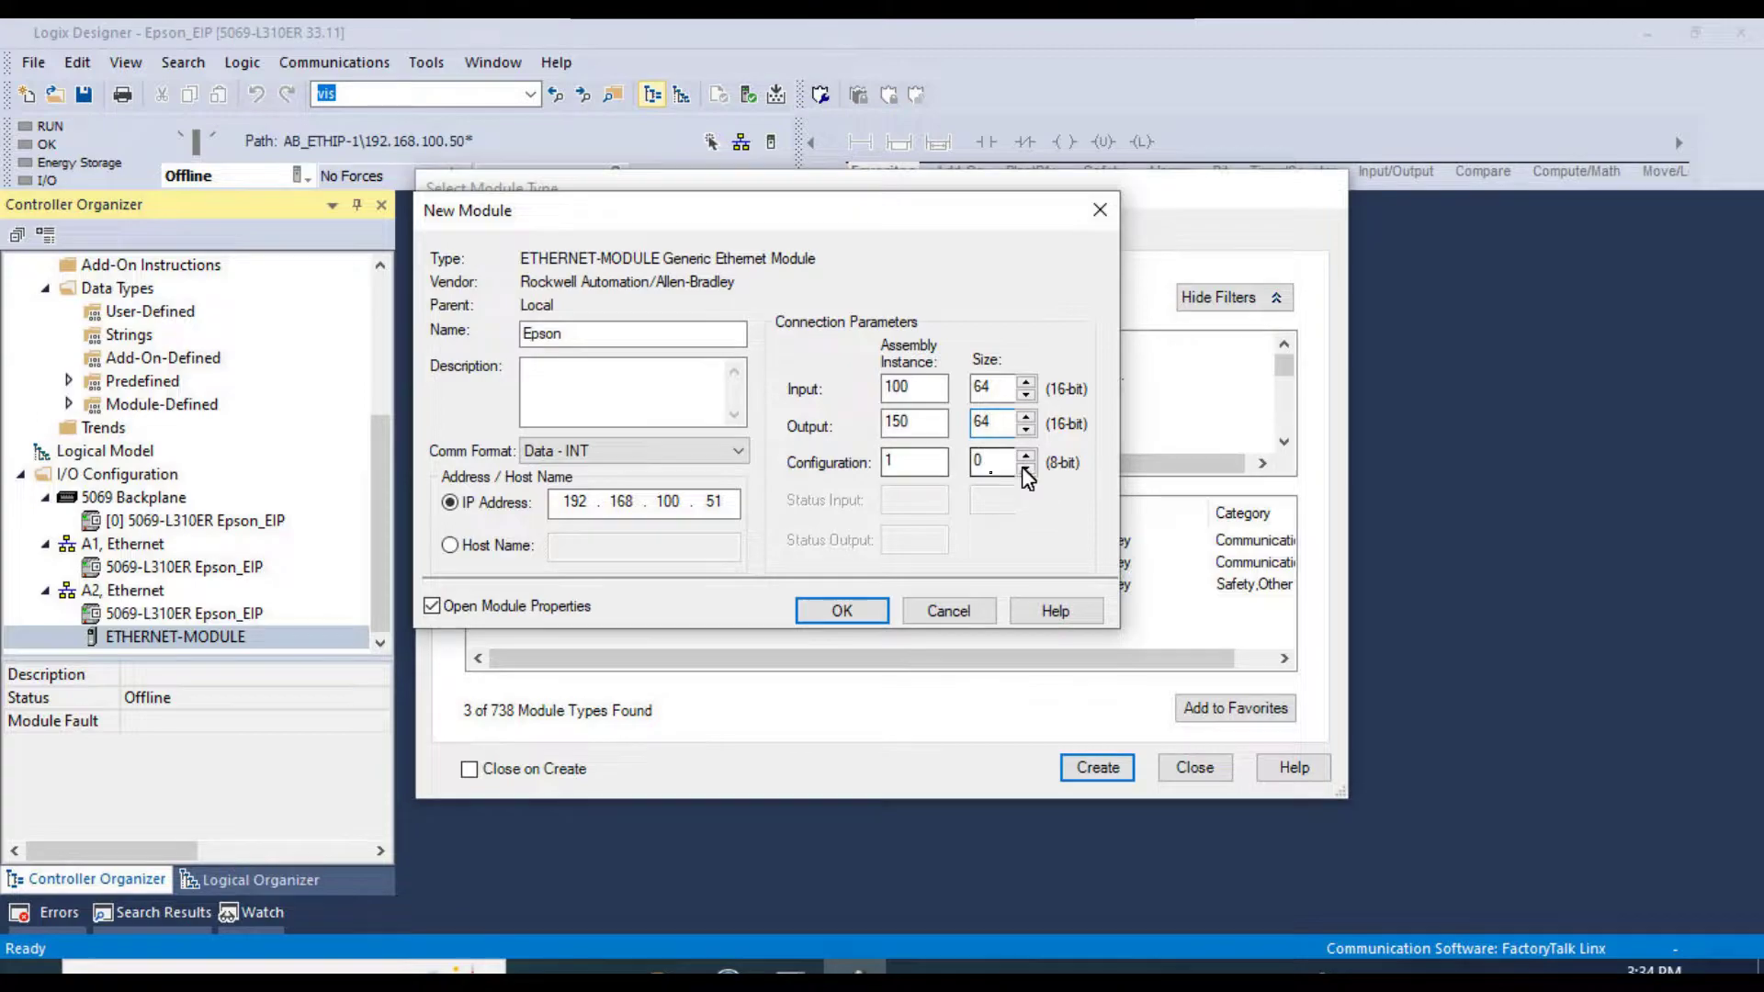
pyautogui.click(840, 609)
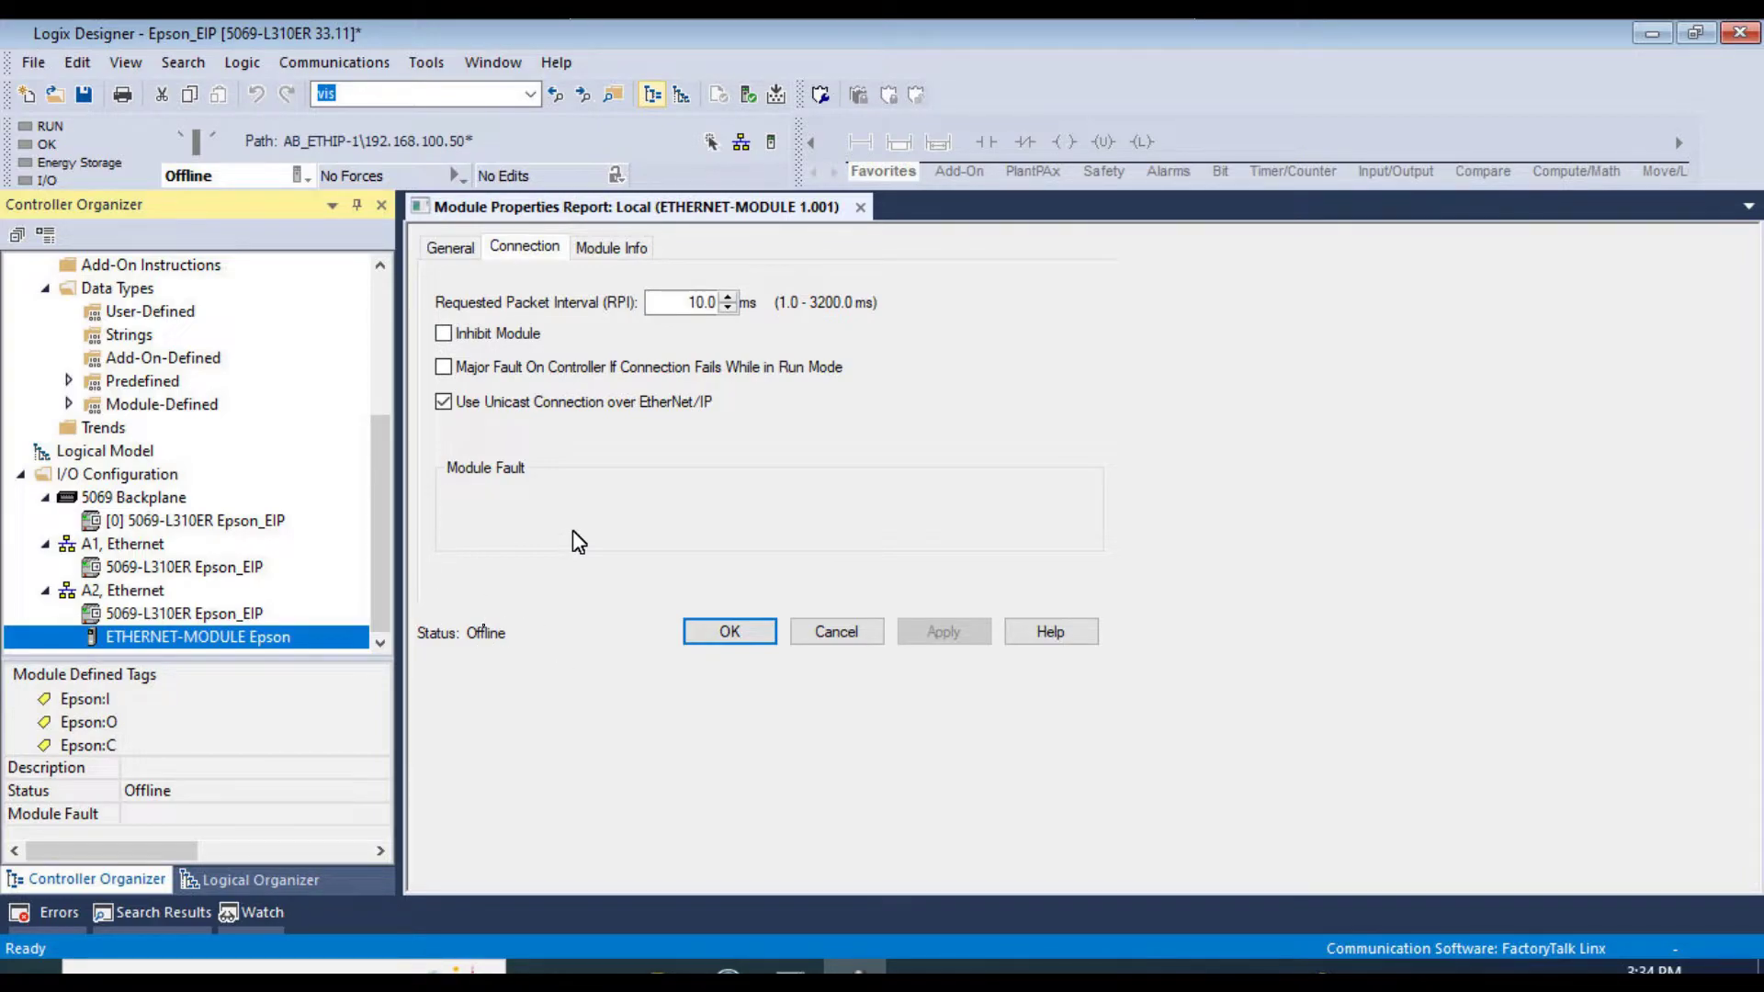
# - Download the Epson_EIP project to the connected CompactLogix controller
pyautogui.click(360, 65)
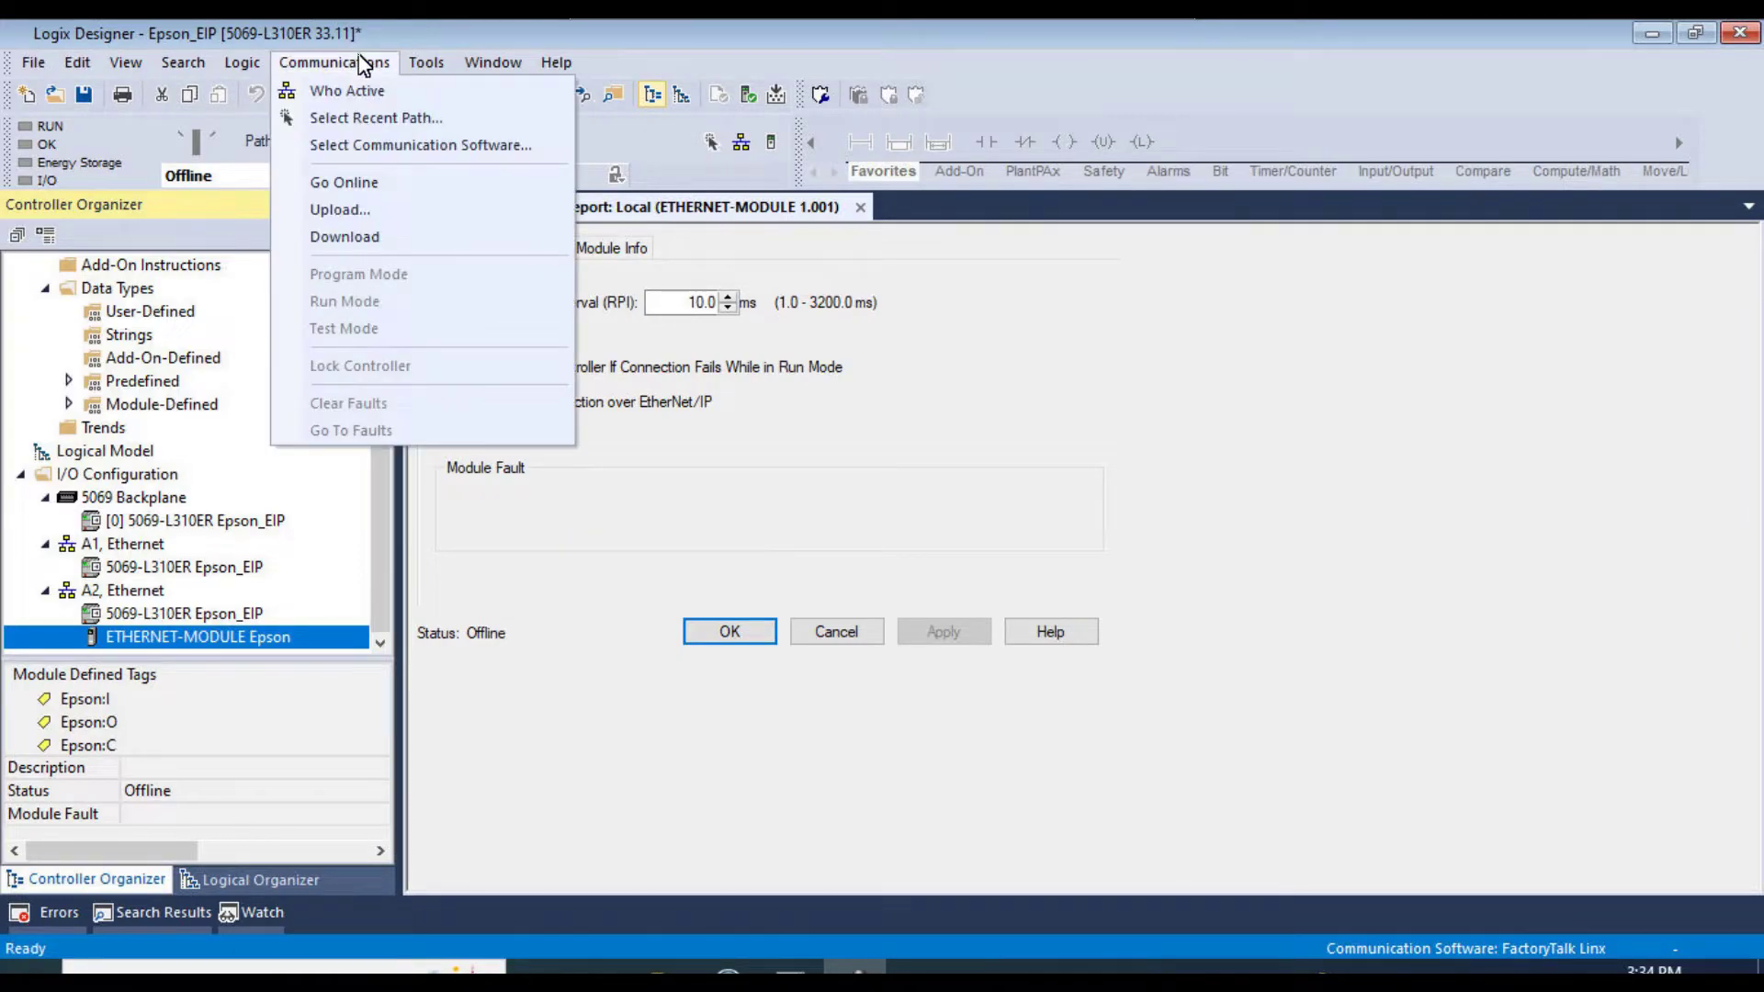
pyautogui.click(361, 235)
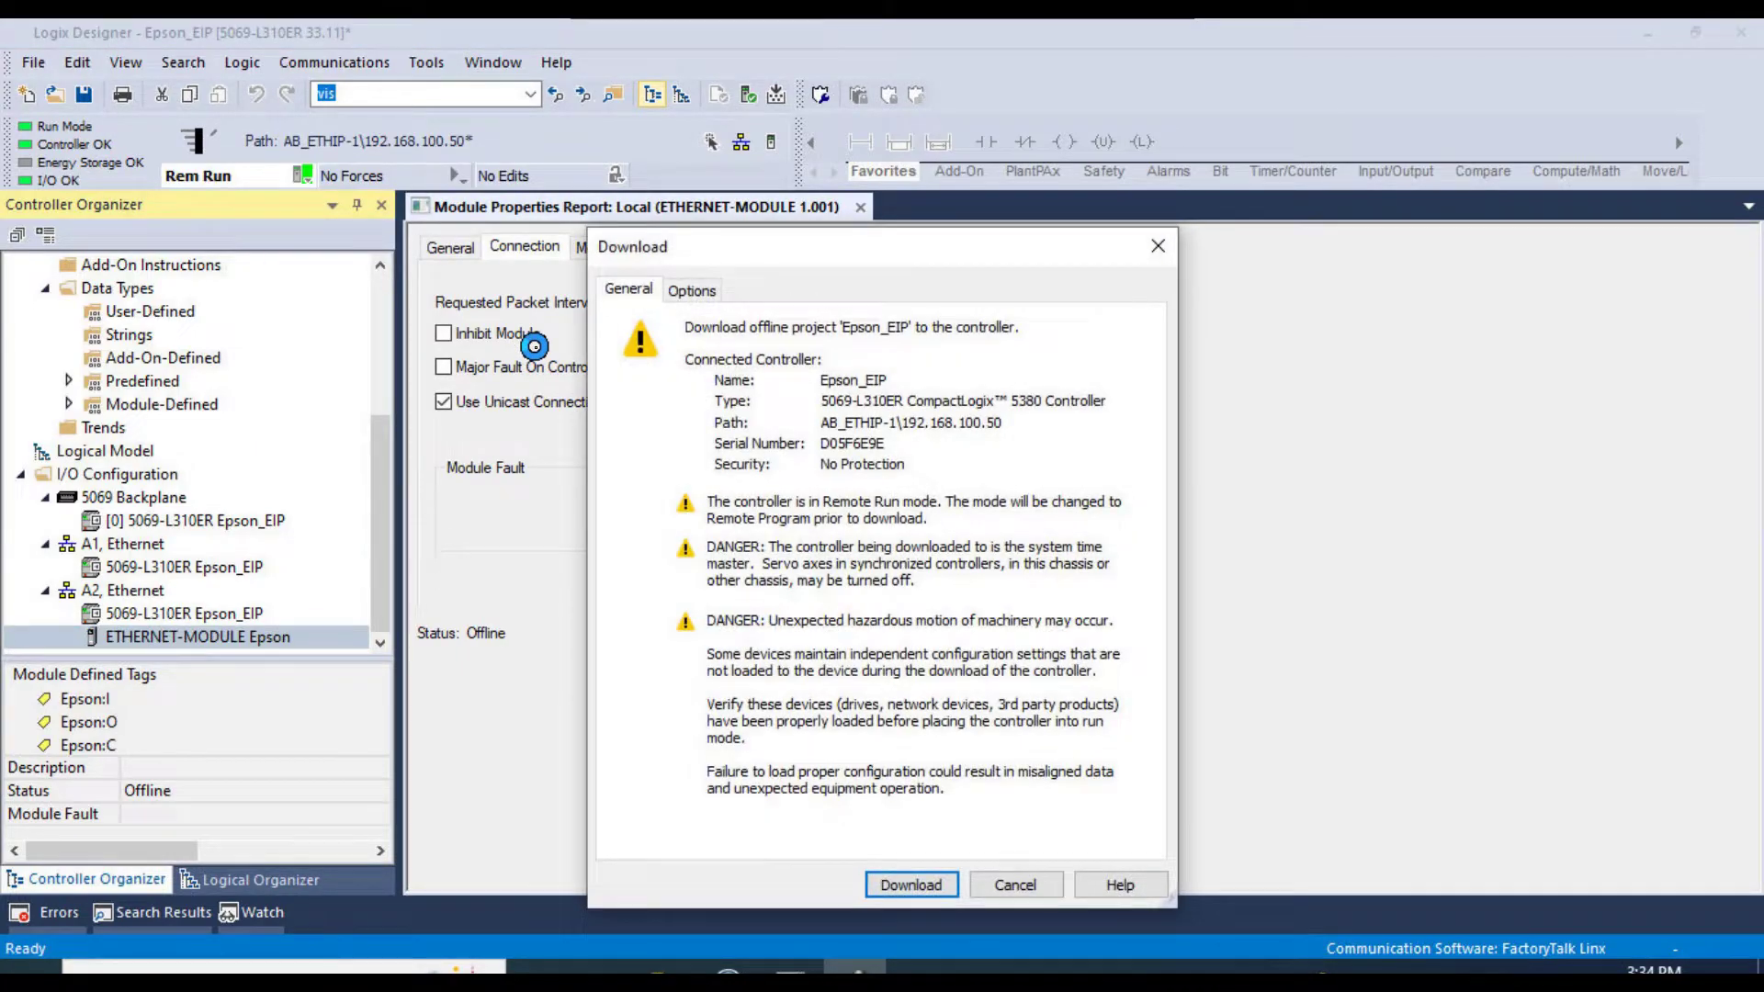
pyautogui.click(910, 884)
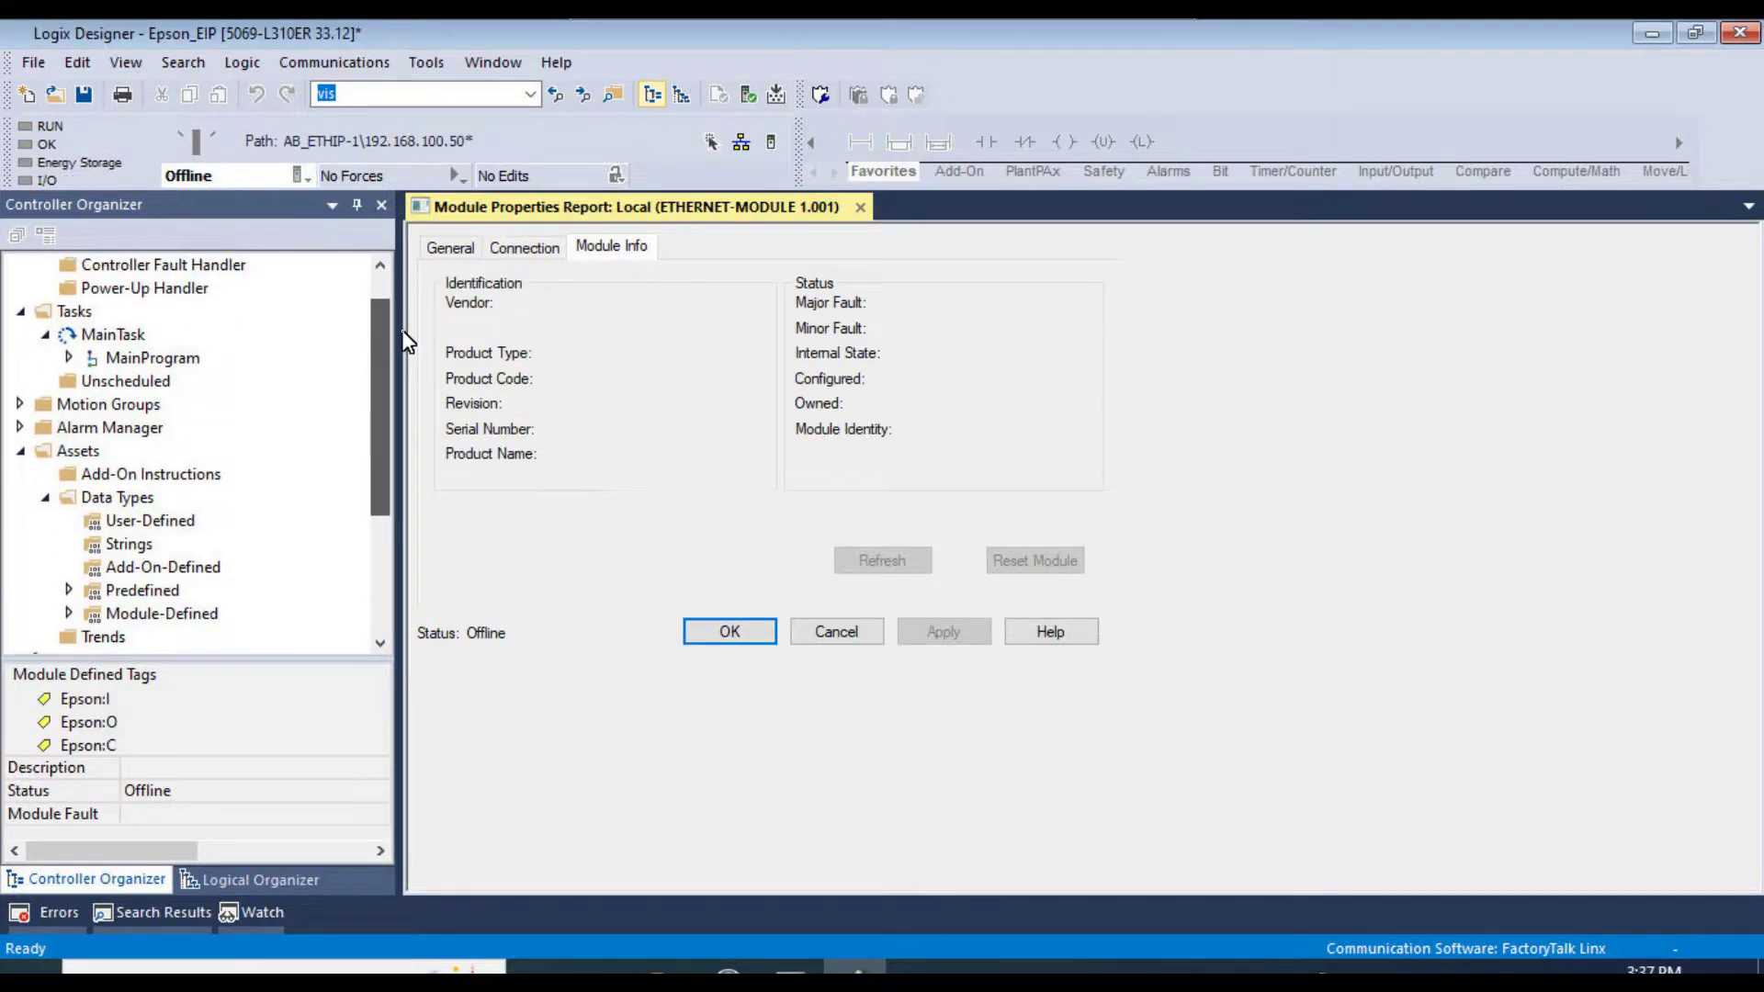
# - Switch from the remote desktop session to File Explorer and locate the FunctionBlockLibraries folder in EpsonRC70\Fieldbus
pyautogui.moveTo(404, 332); pyautogui.dragTo(403, 332)
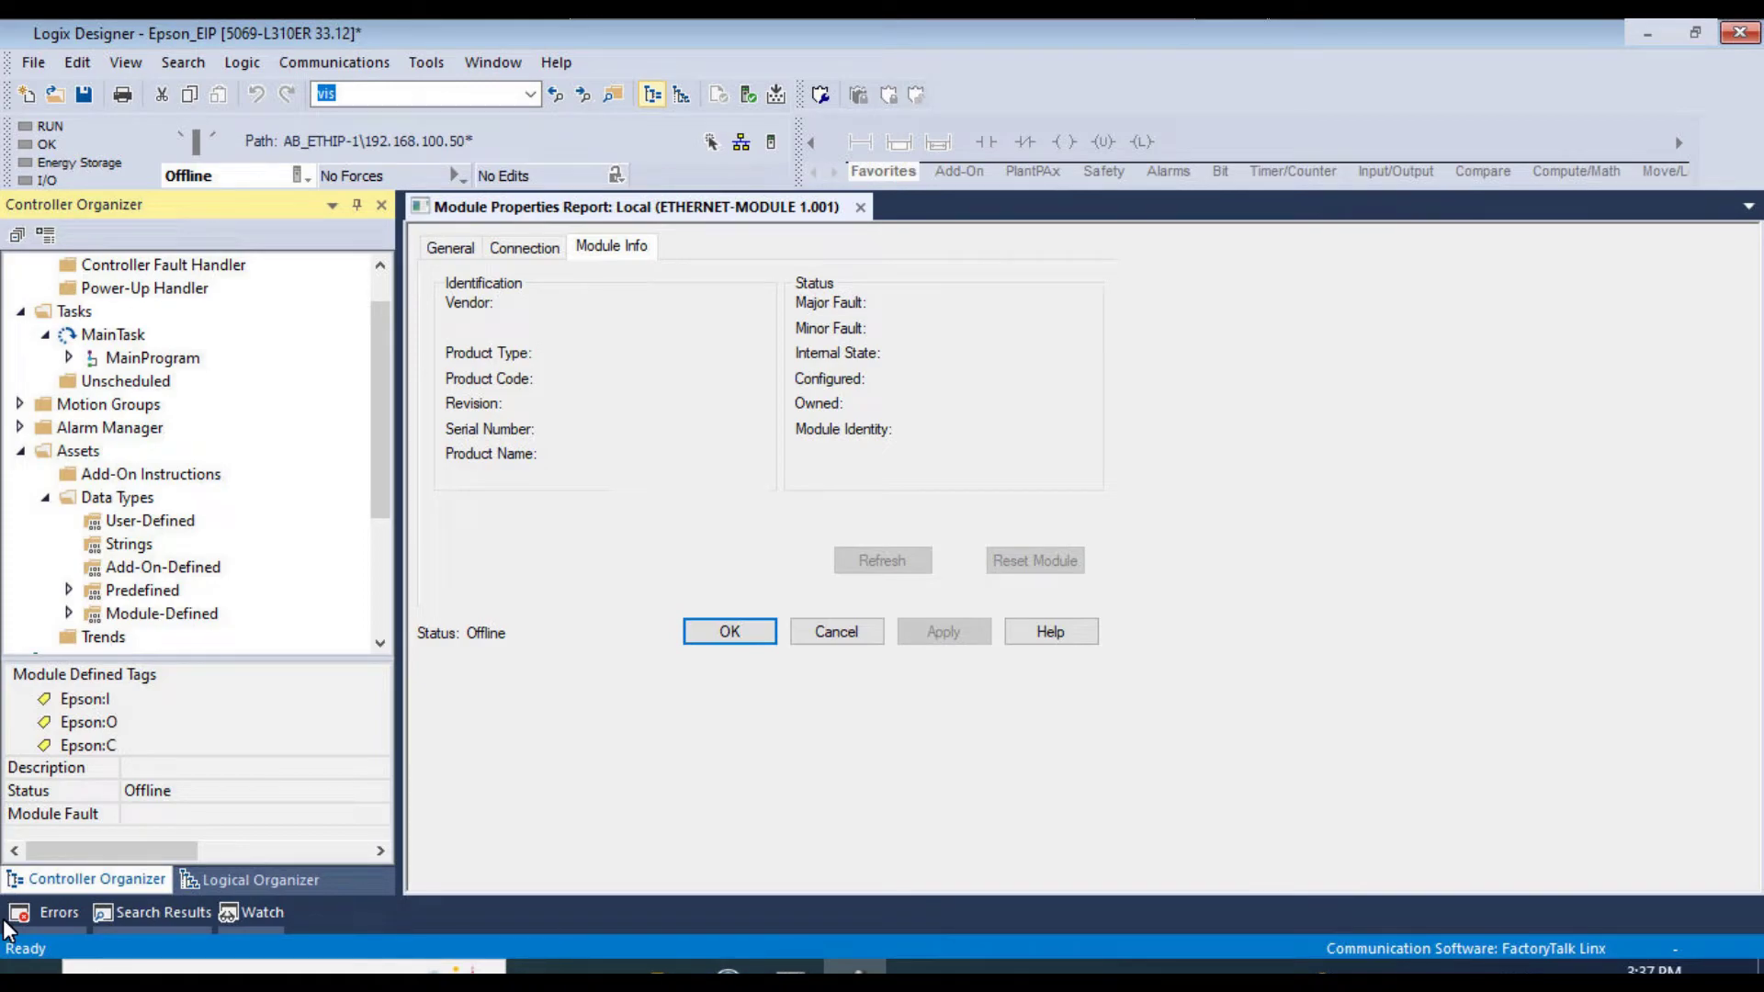
pyautogui.moveTo(807, 19)
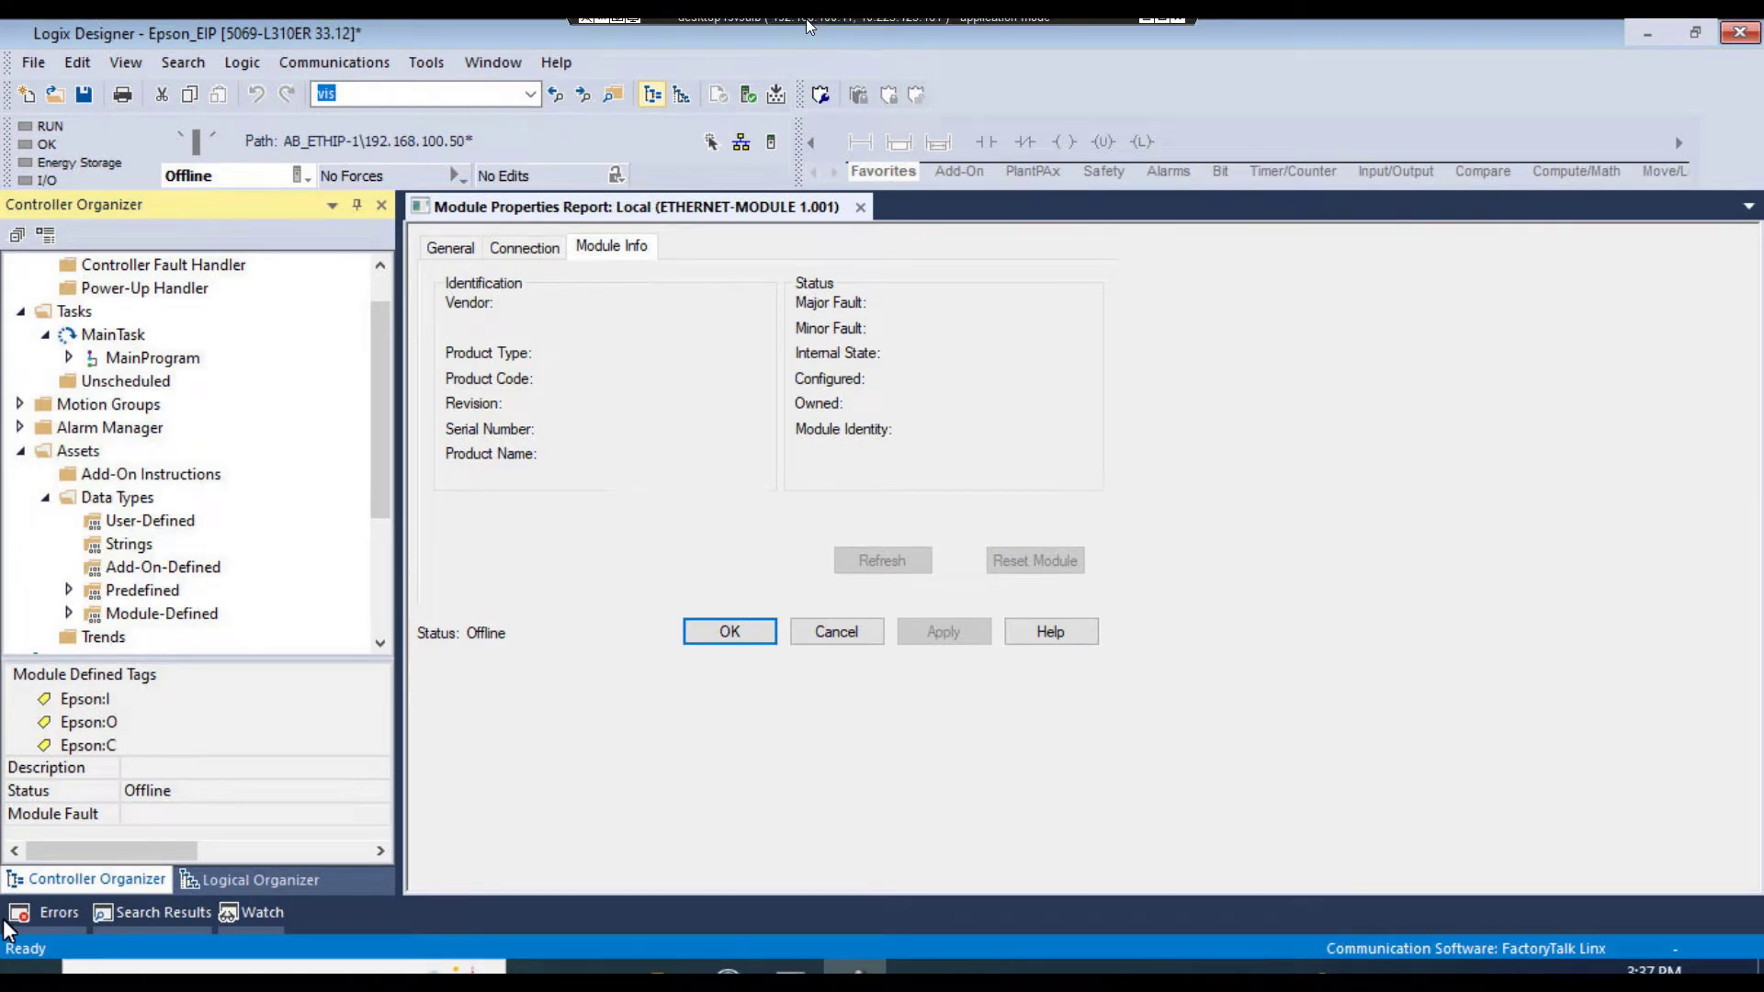
pyautogui.click(1162, 28)
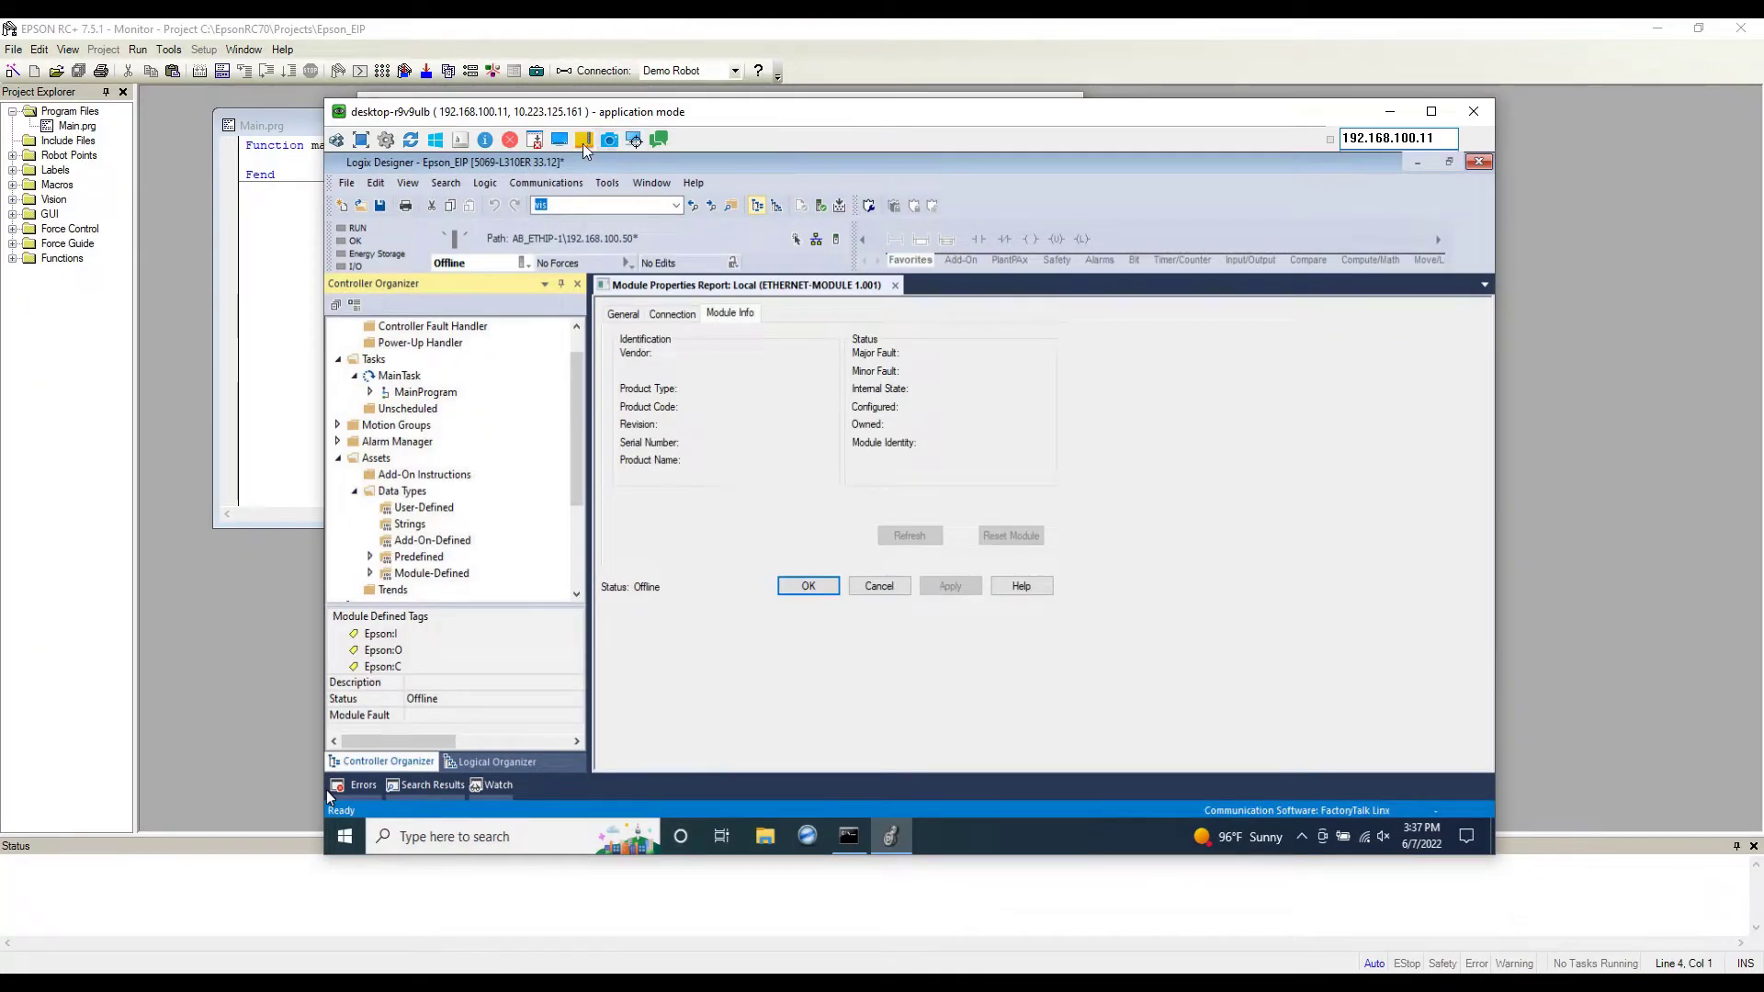
pyautogui.moveTo(512, 112); pyautogui.dragTo(512, 131)
pyautogui.doubleClick(514, 107)
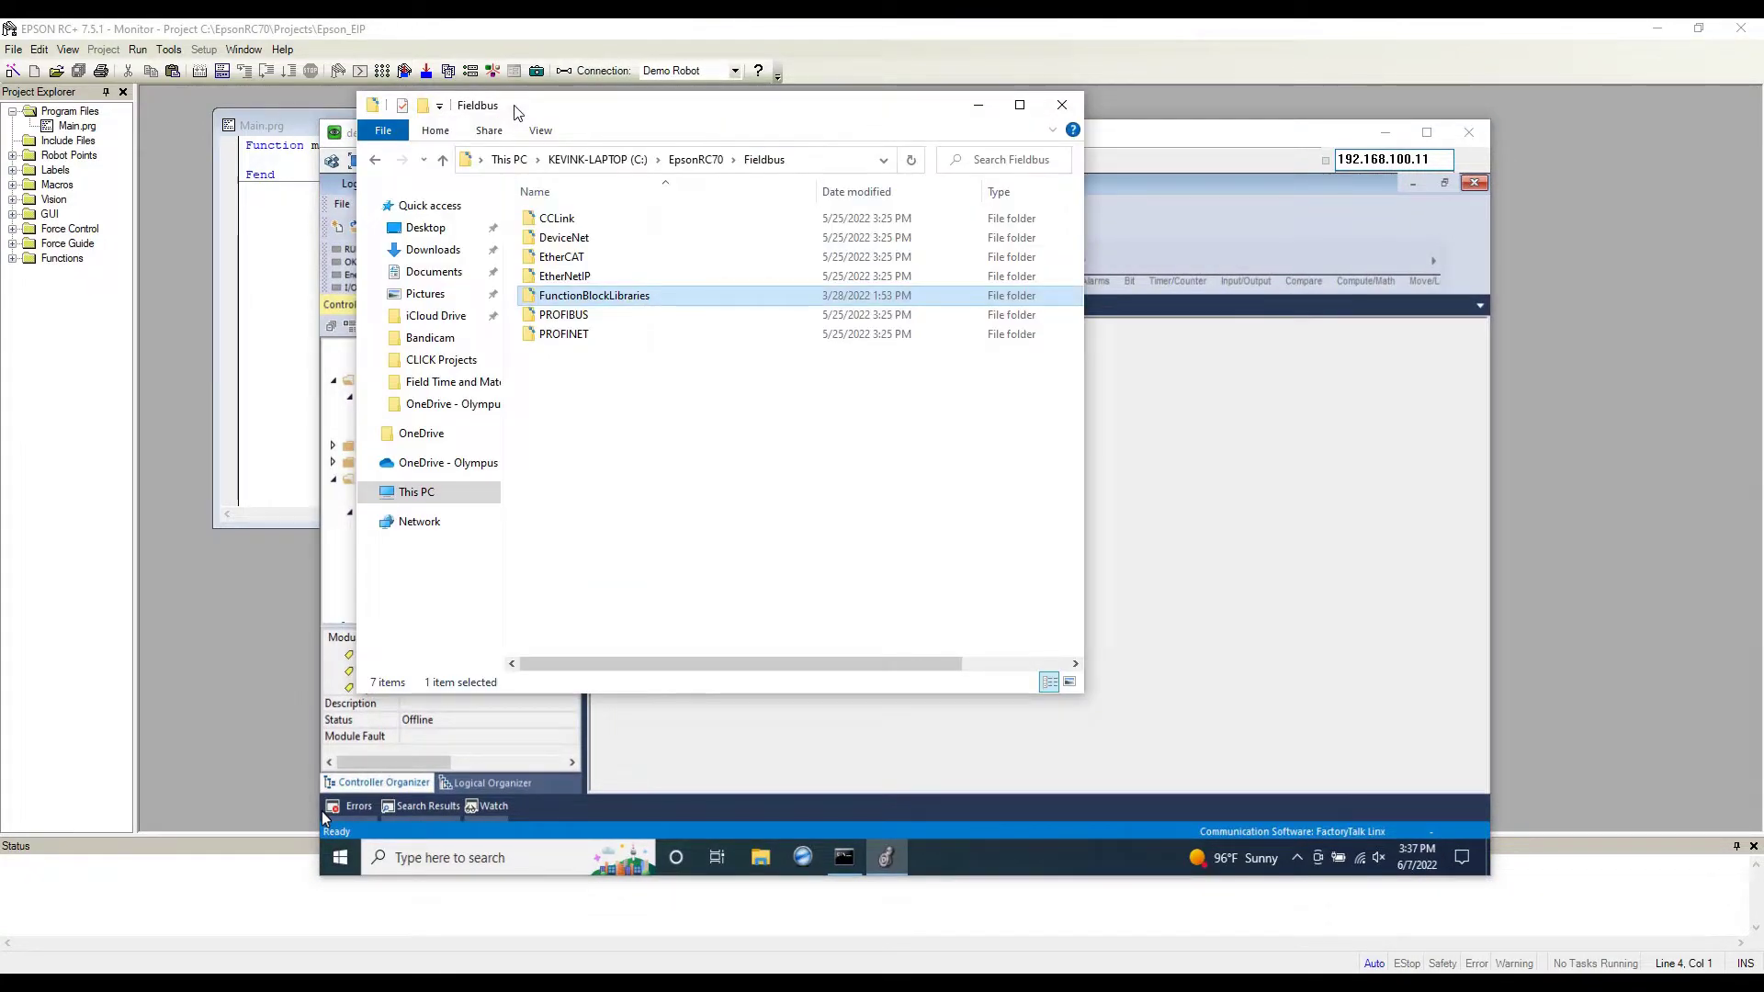
pyautogui.doubleClick(624, 35)
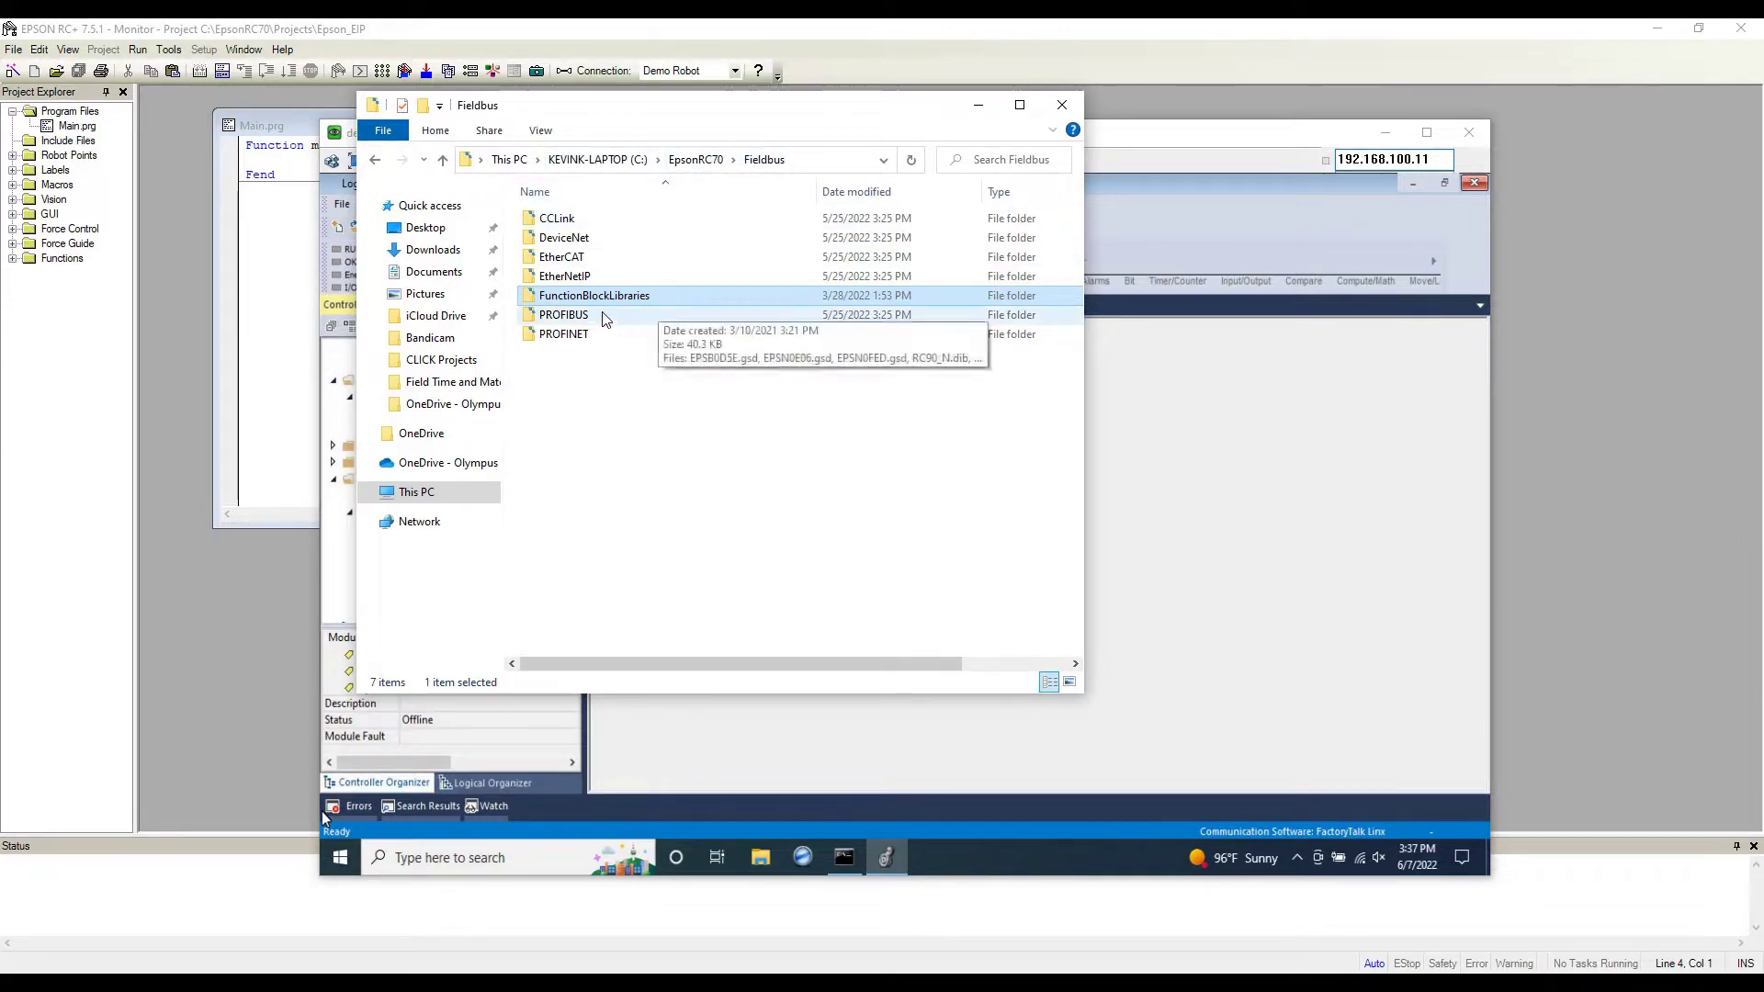
pyautogui.click(558, 297)
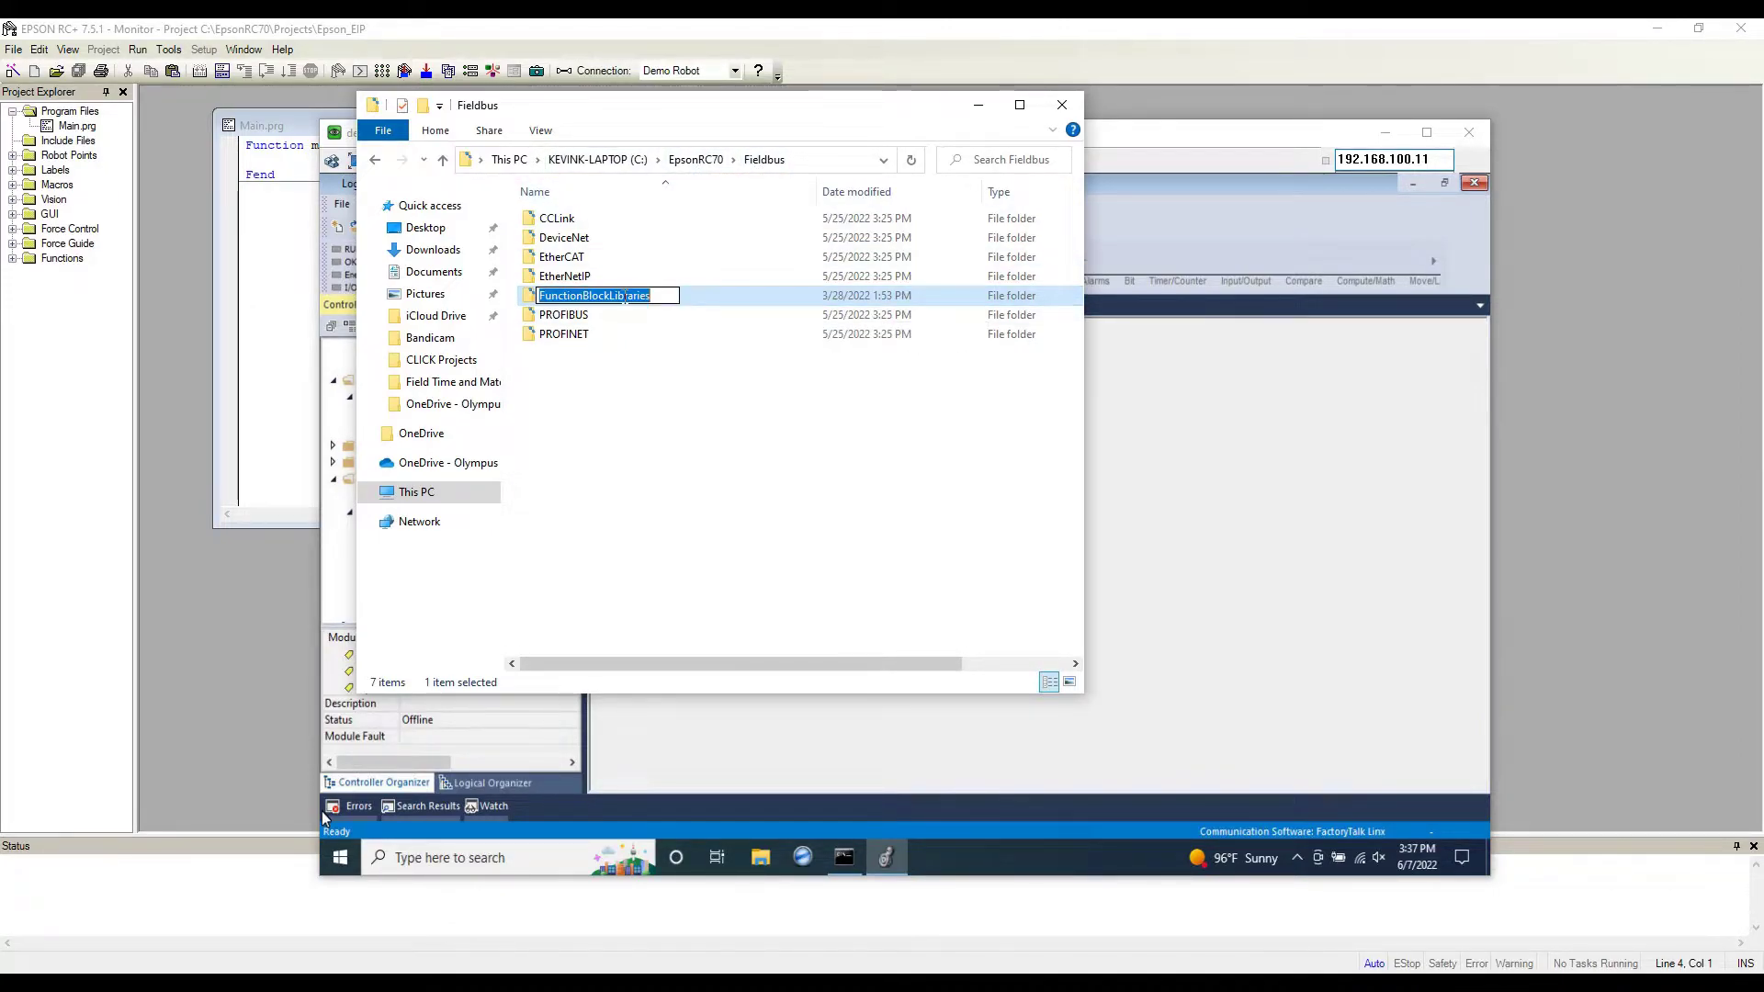
pyautogui.click(698, 303)
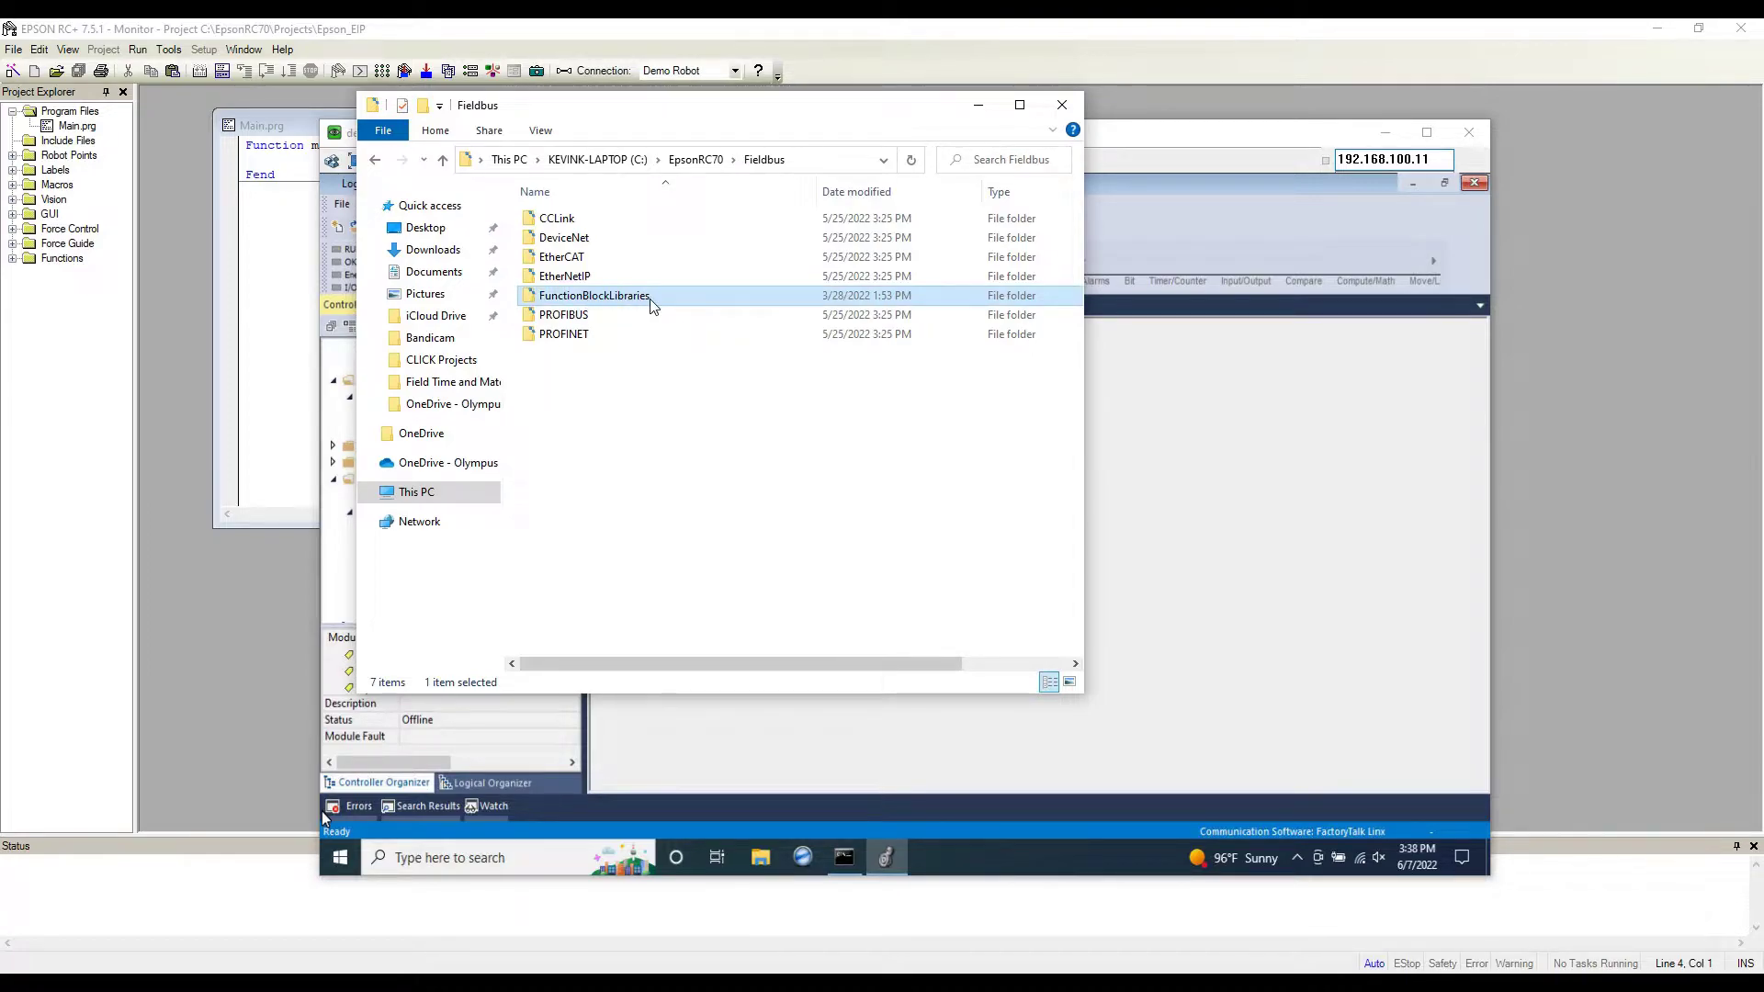
# - Examine the function block files in the Allen-Bradley folder of FunctionBlockLibraries, close File Explorer and return to Logix Designer
pyautogui.moveTo(699, 105); pyautogui.dragTo(685, 257)
pyautogui.doubleClick(572, 449)
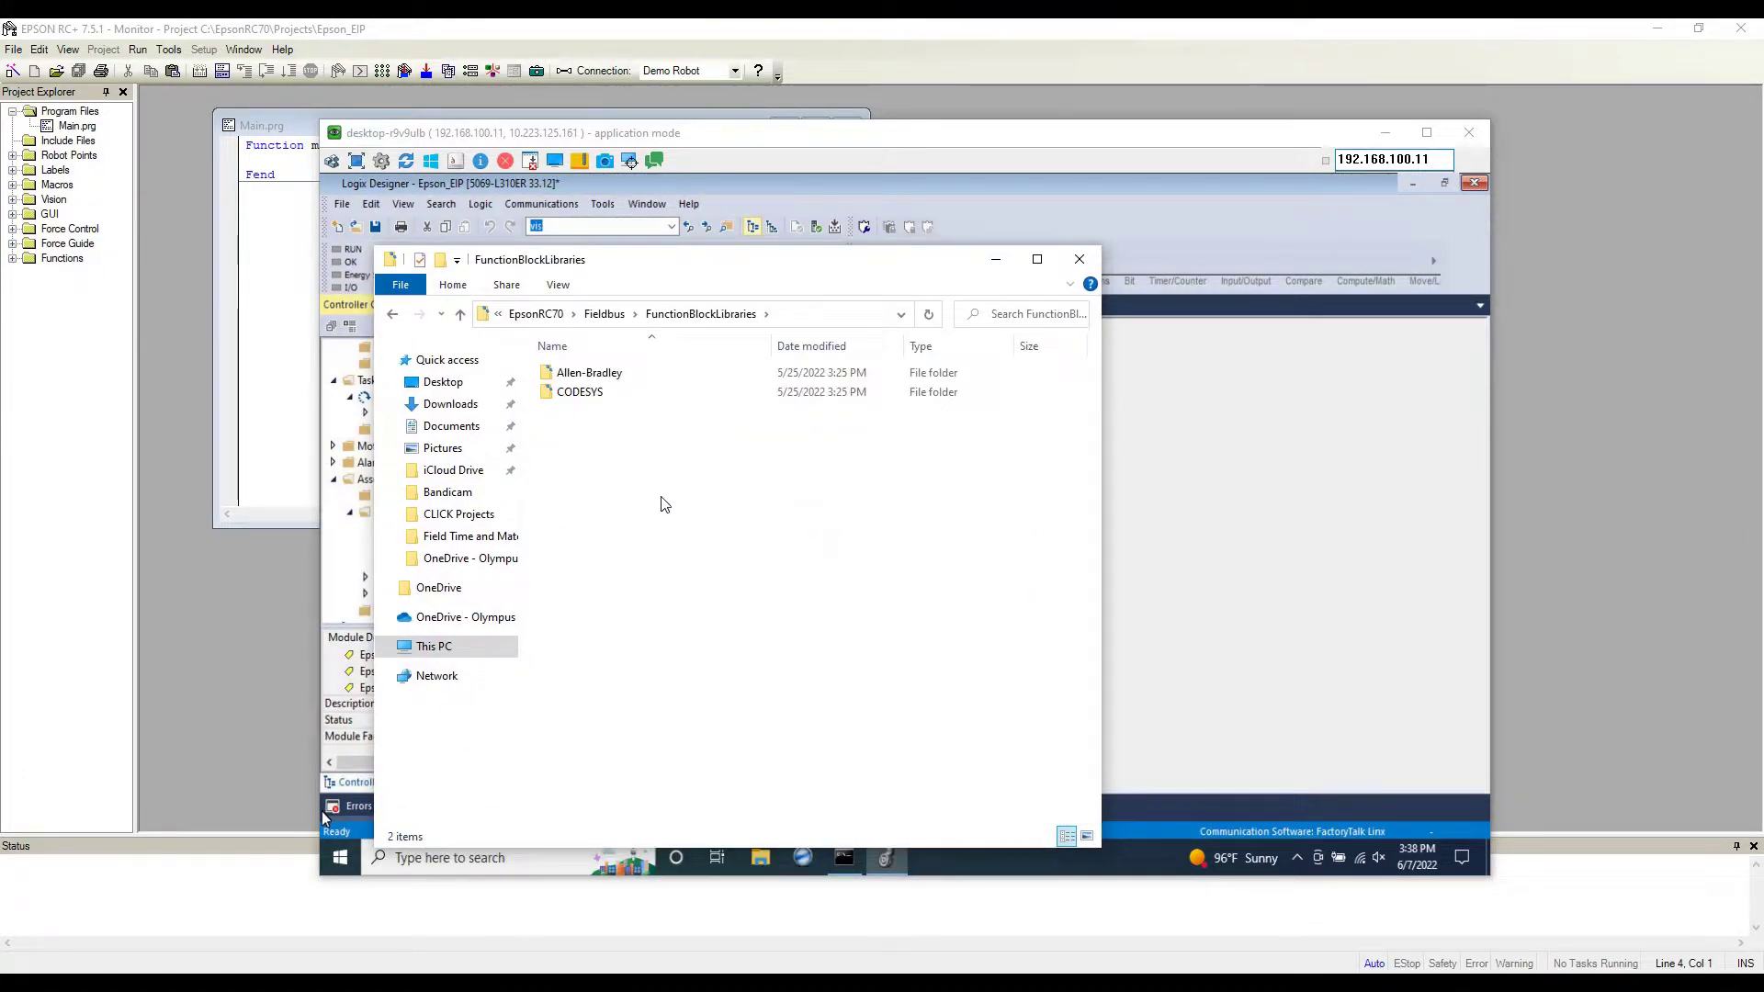
pyautogui.doubleClick(593, 383)
pyautogui.scroll(-13, 602, 514)
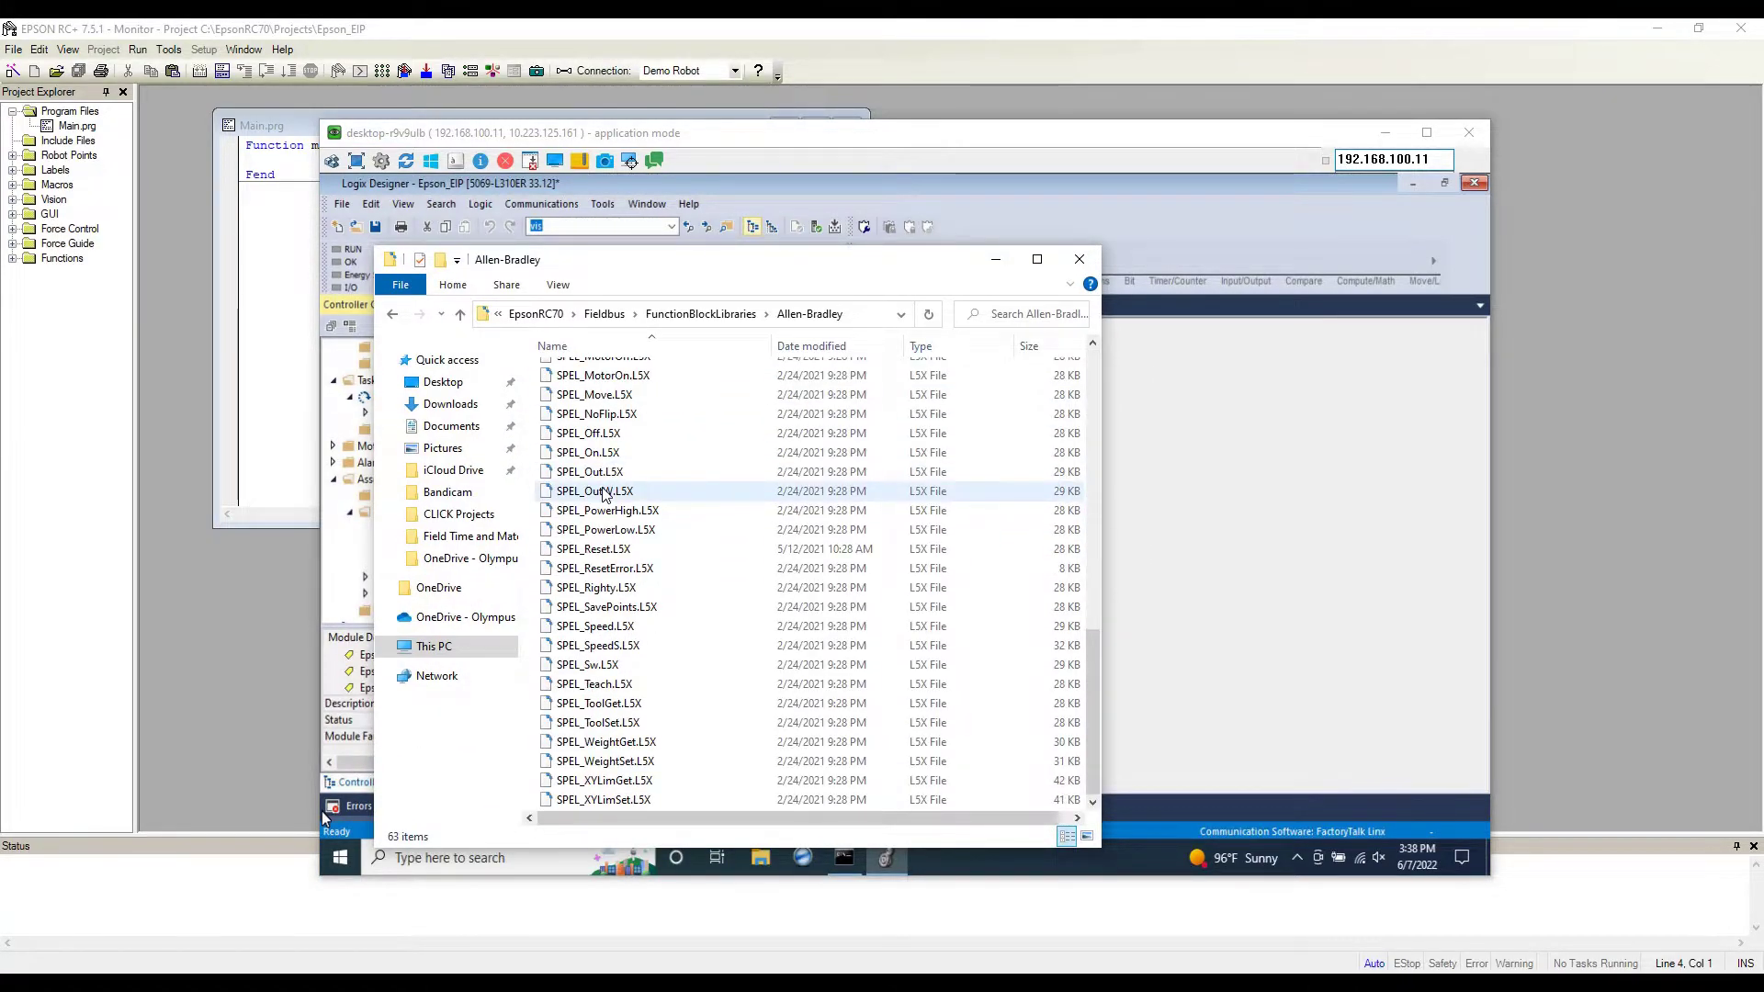
pyautogui.scroll(13, 603, 519)
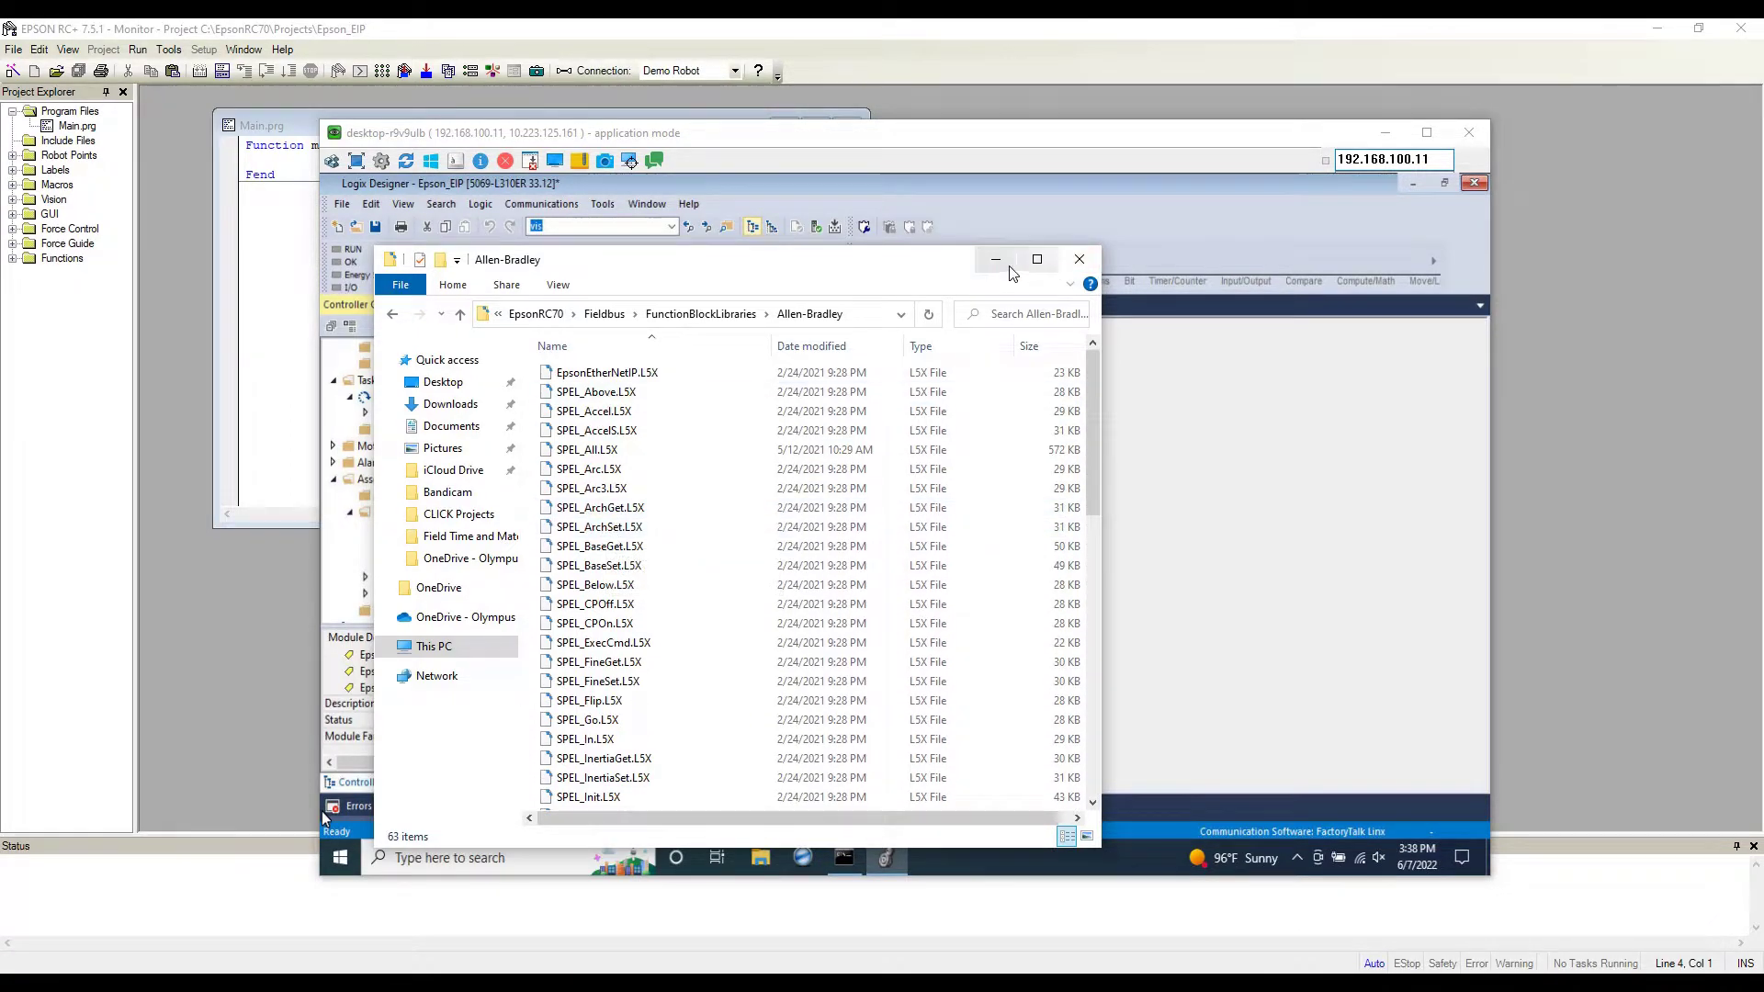
pyautogui.click(1080, 259)
pyautogui.click(1427, 133)
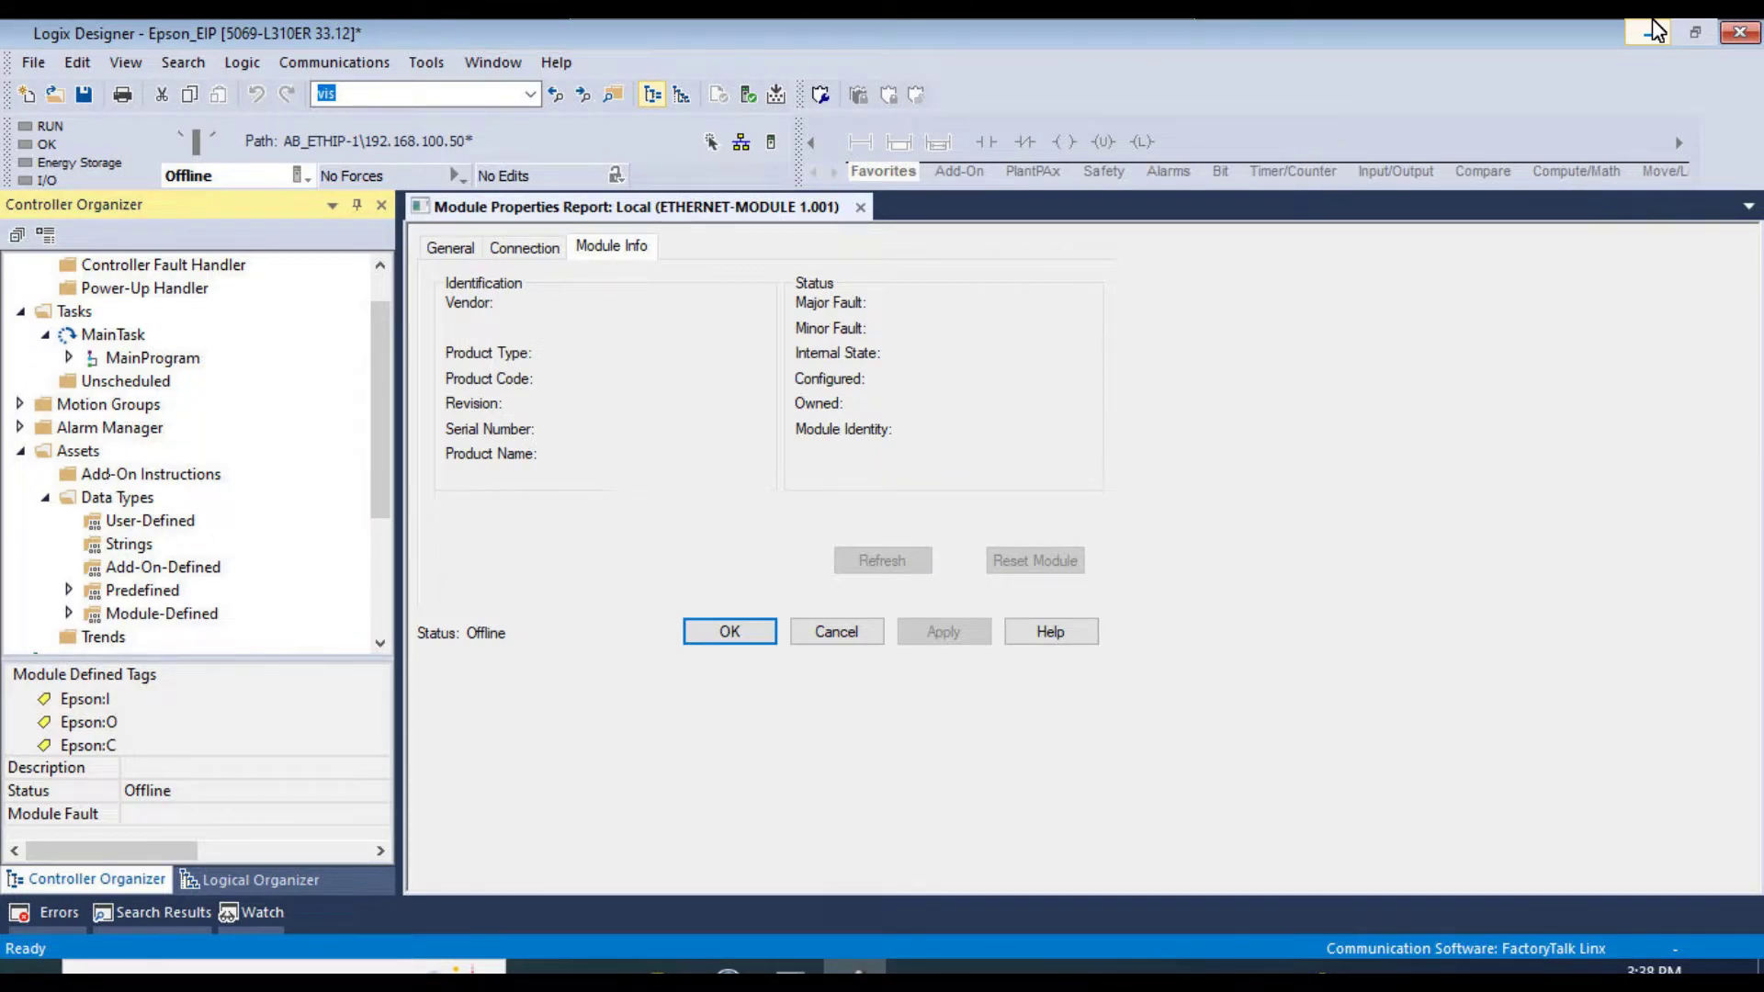
# - Import the Add-On Instructions from SPEL_All.L5X in the Allen-Bradley folder, checking the import's errors and warnings before accepting it
pyautogui.click(107, 474)
pyautogui.click(45, 497)
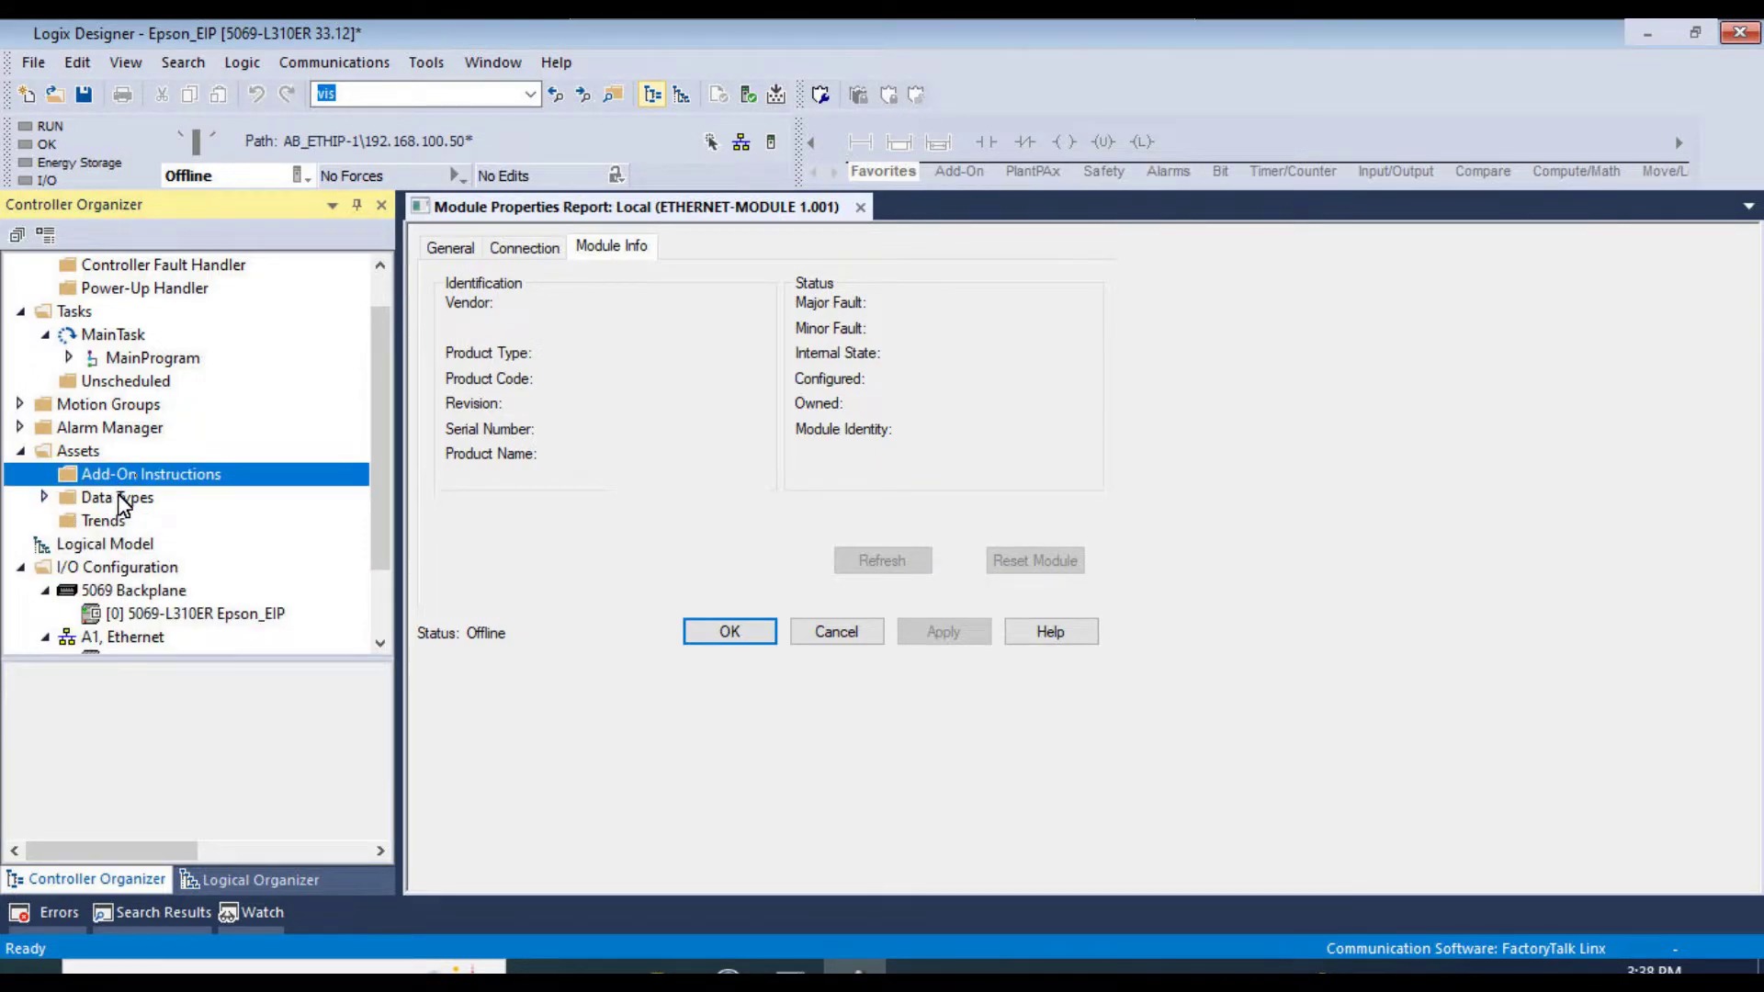
pyautogui.rightClick(141, 474)
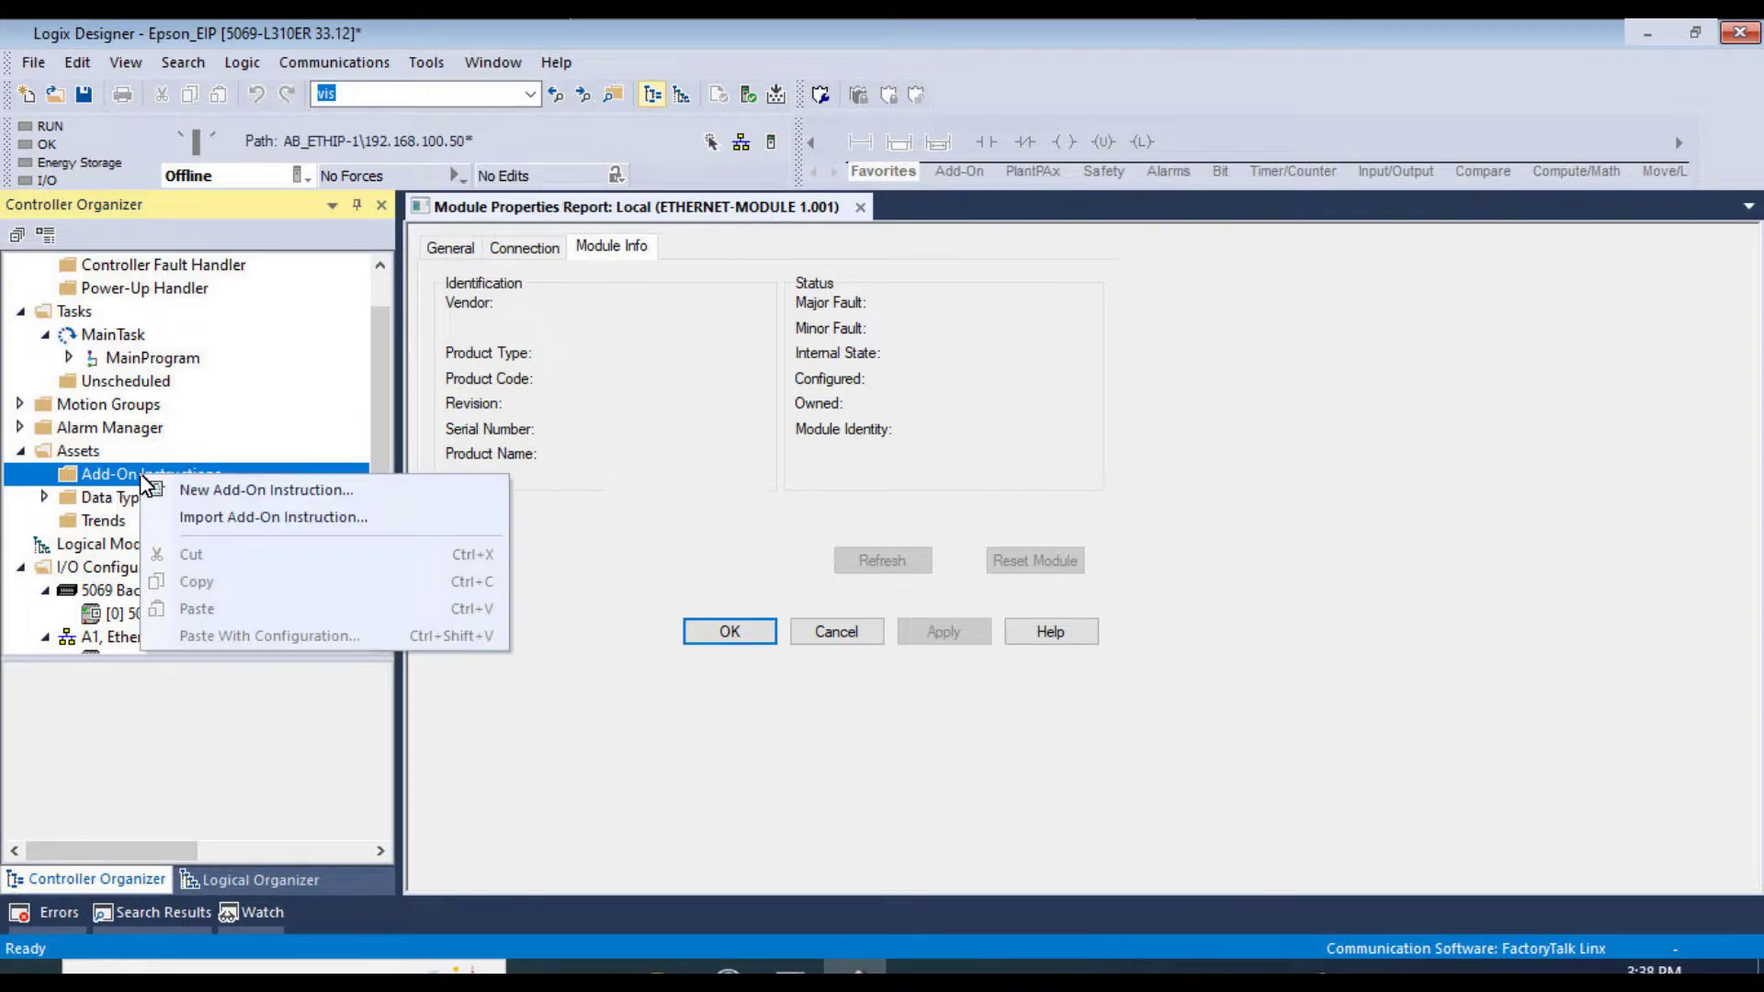
pyautogui.click(162, 519)
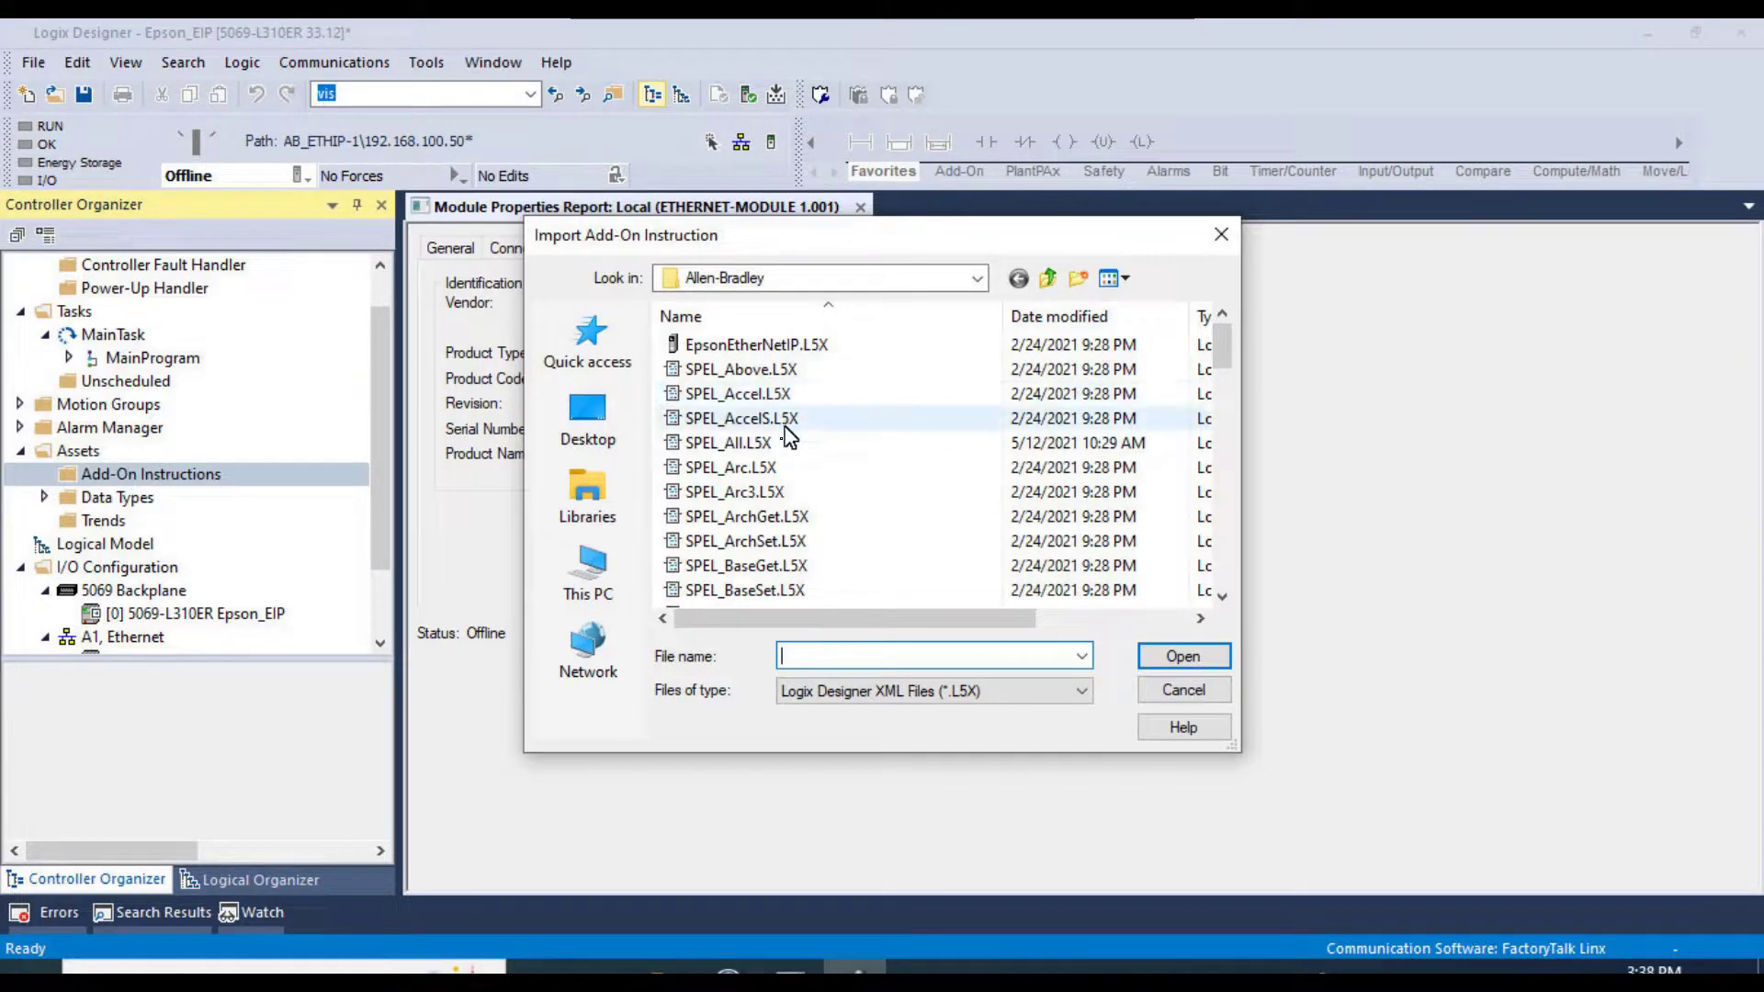
pyautogui.click(771, 448)
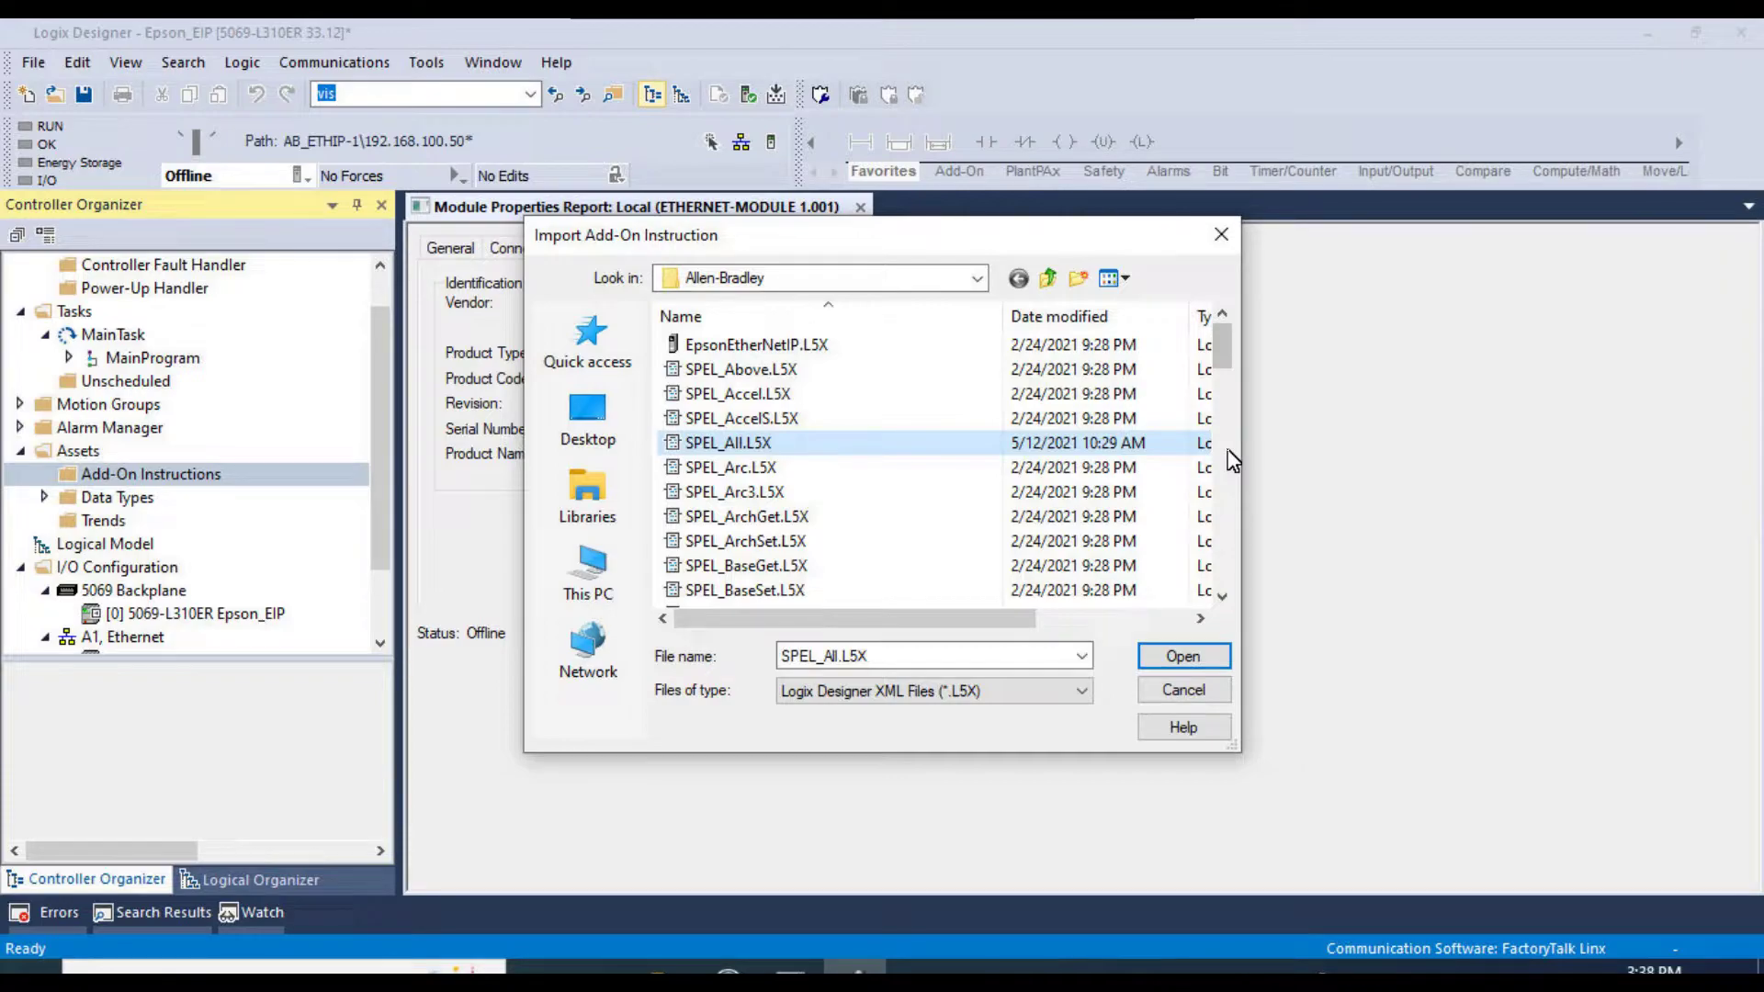
pyautogui.scroll(-6, 909, 468)
pyautogui.scroll(6, 906, 465)
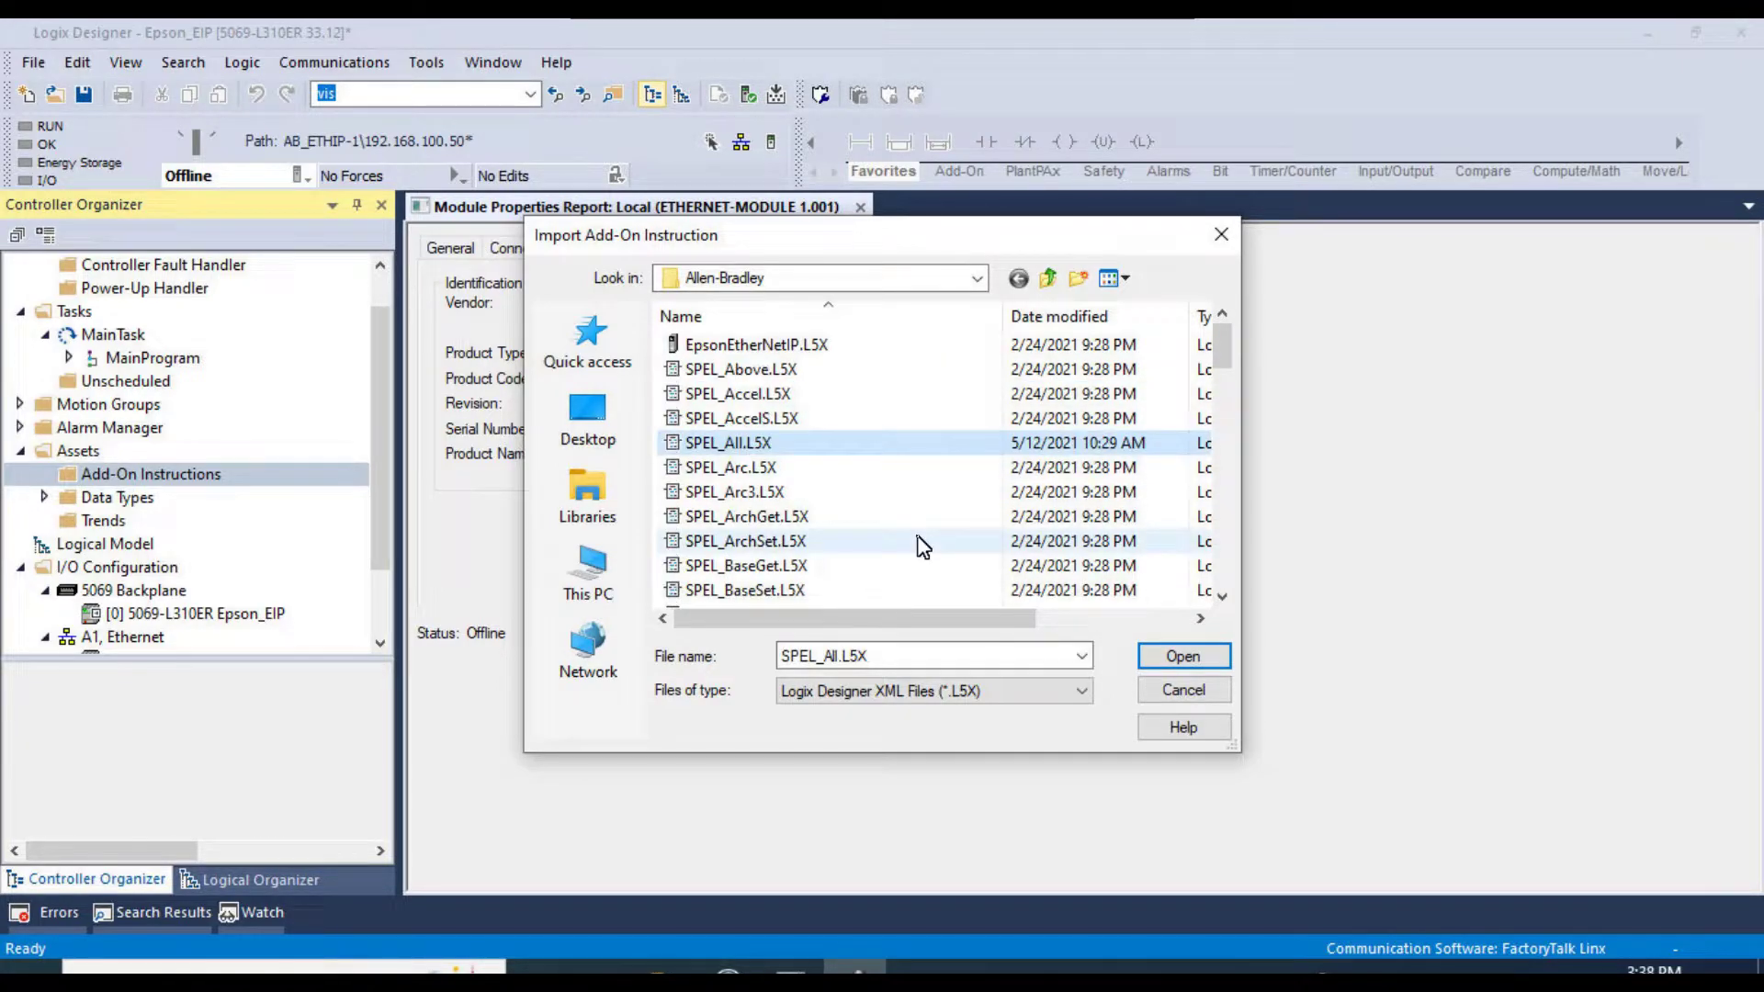
pyautogui.click(1190, 664)
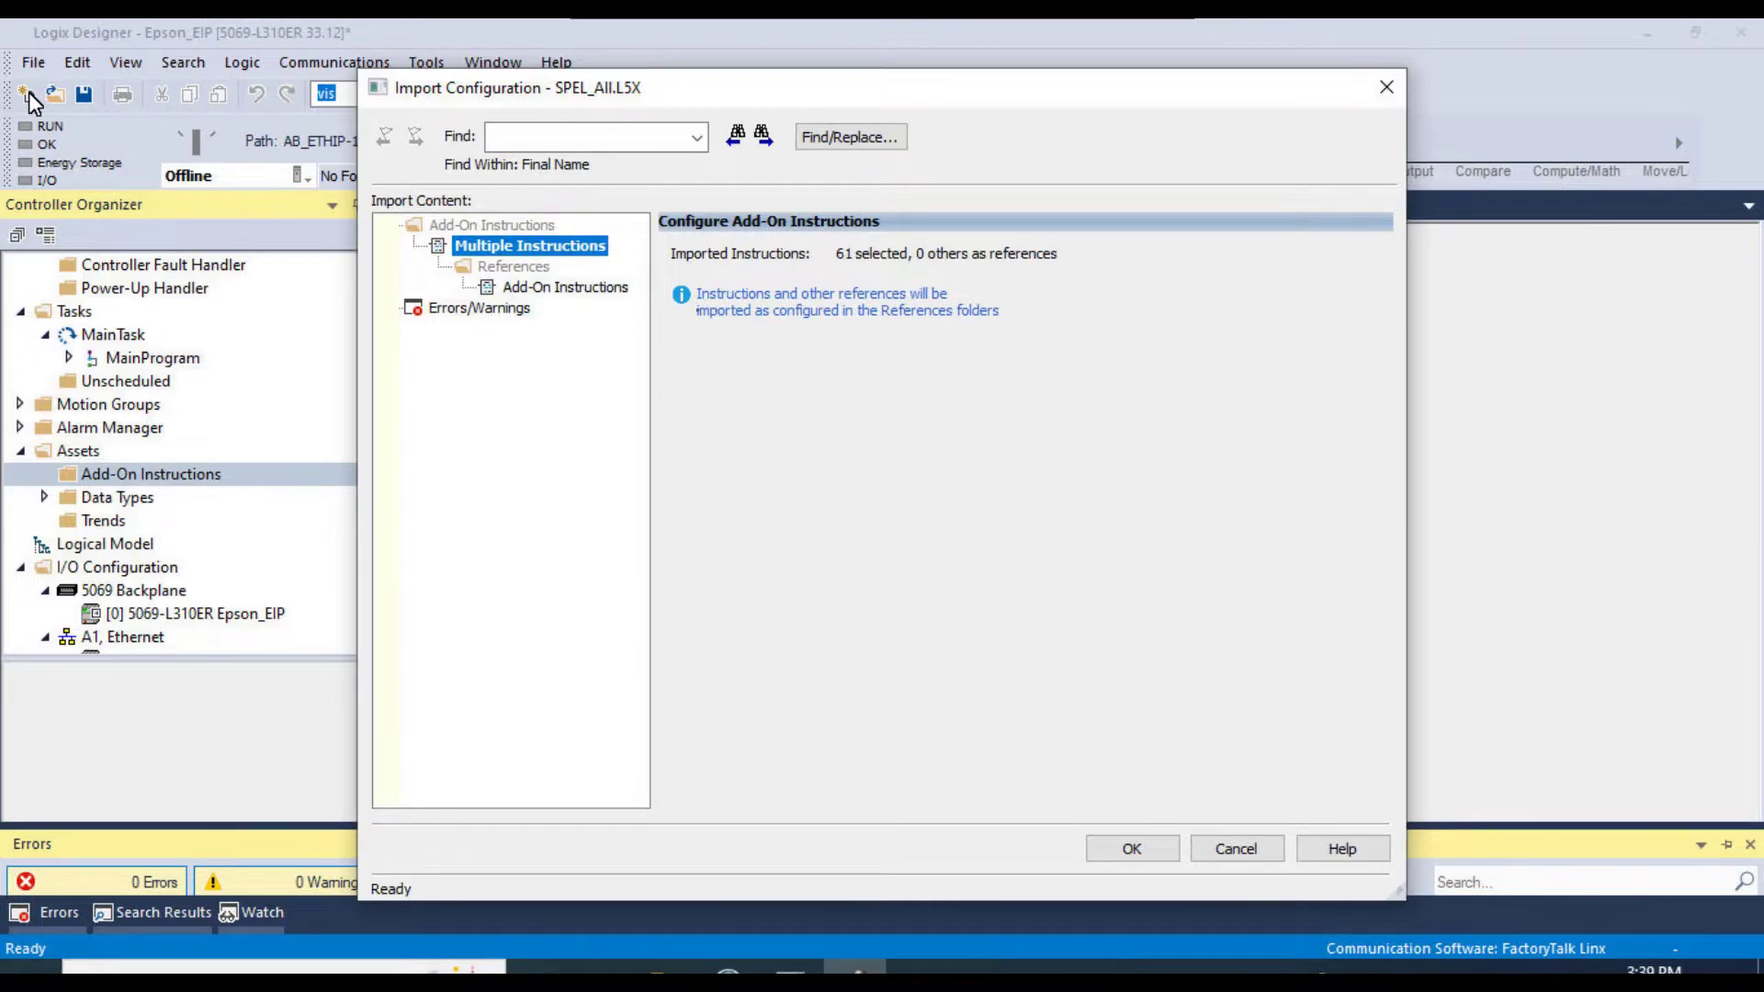
pyautogui.click(464, 313)
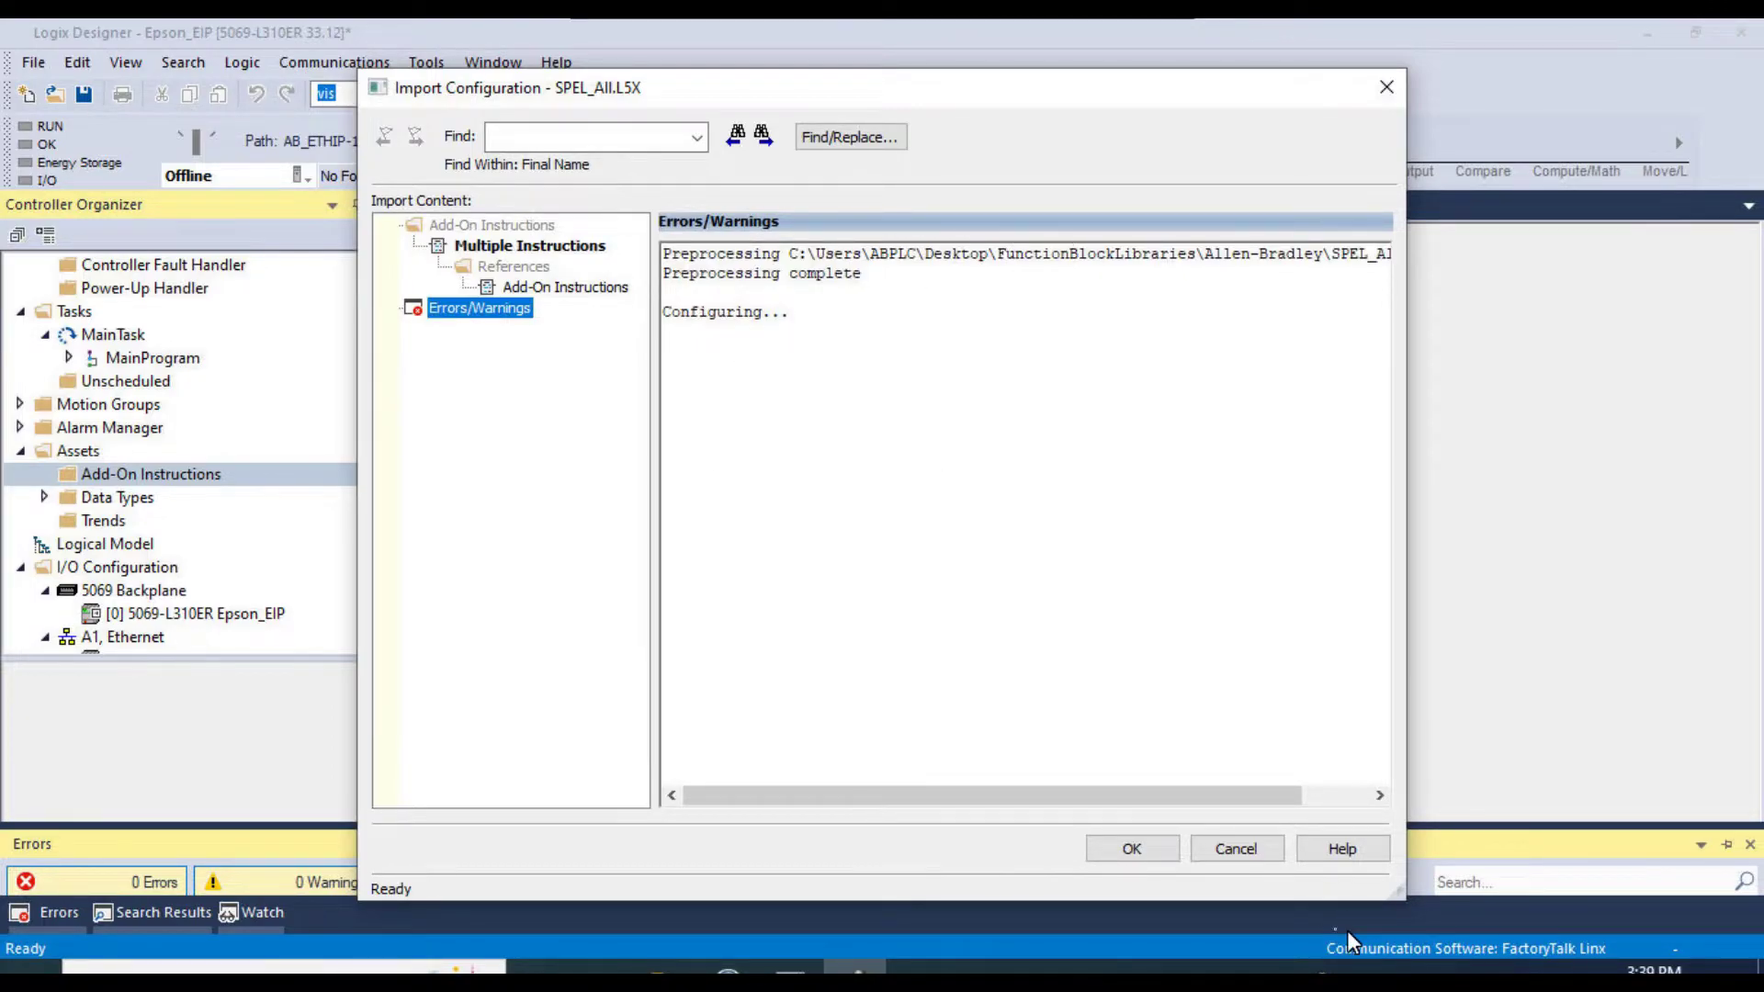
pyautogui.click(1137, 850)
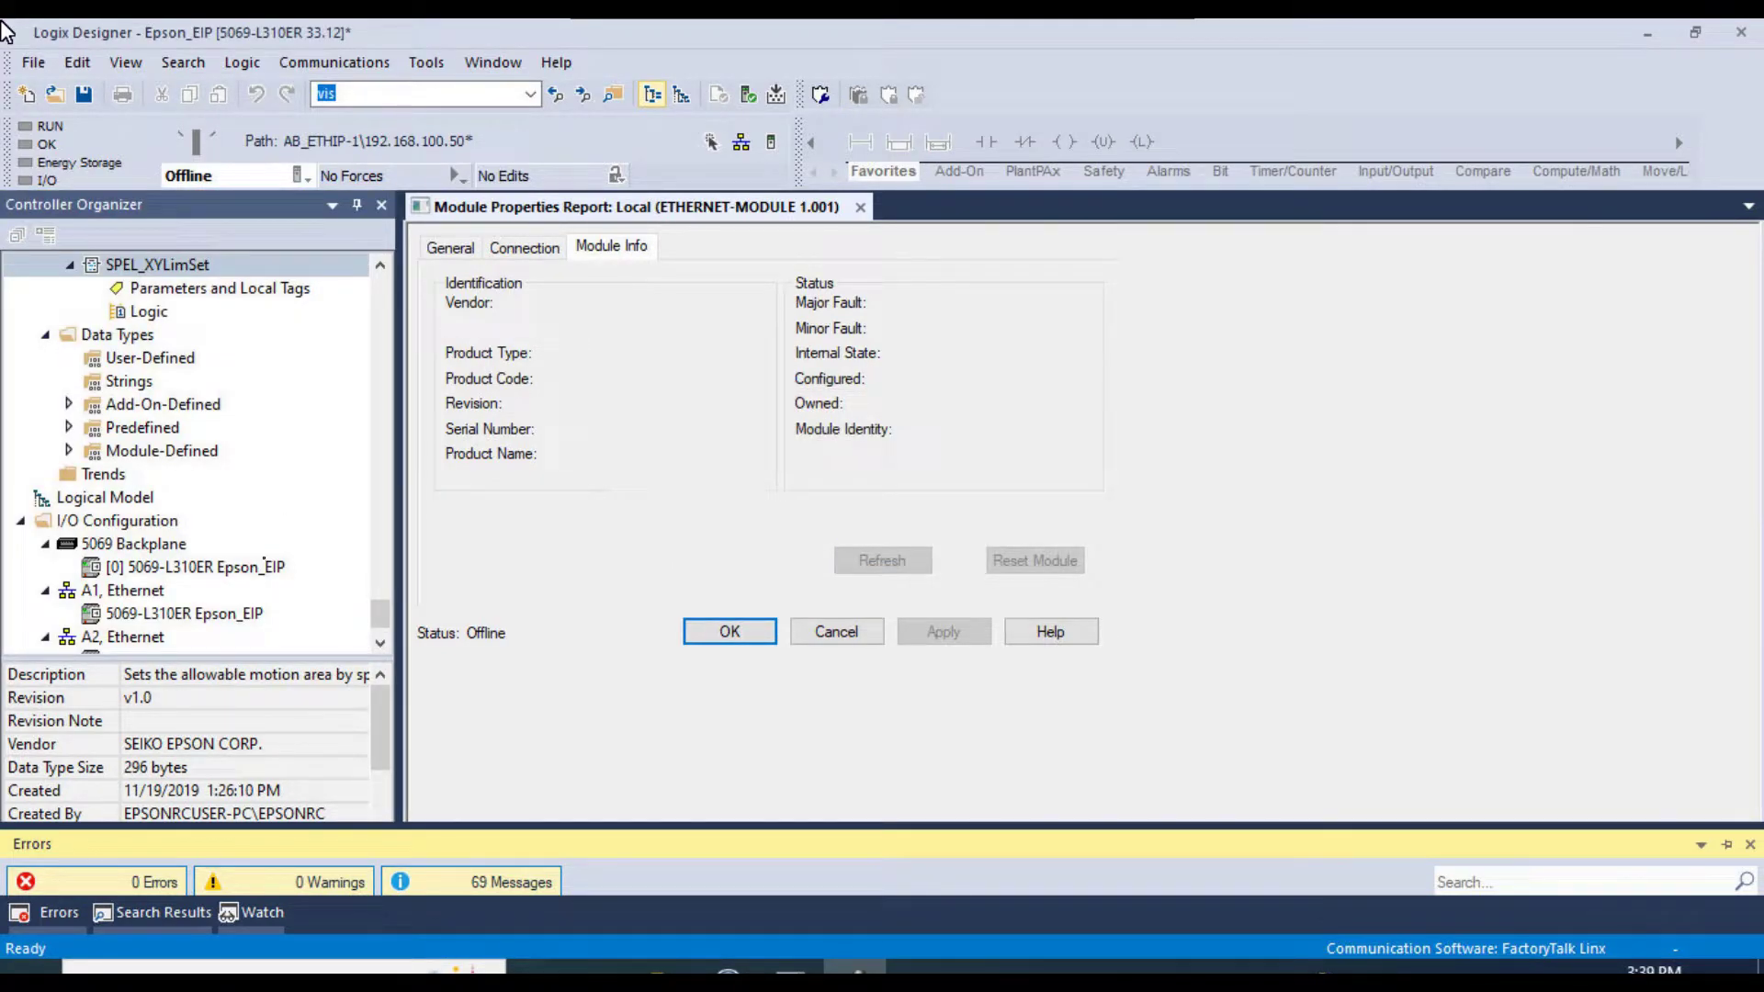
# - Look through the imported SPEL Add-On Instructions in the project's Assets
pyautogui.scroll(15, 184, 459)
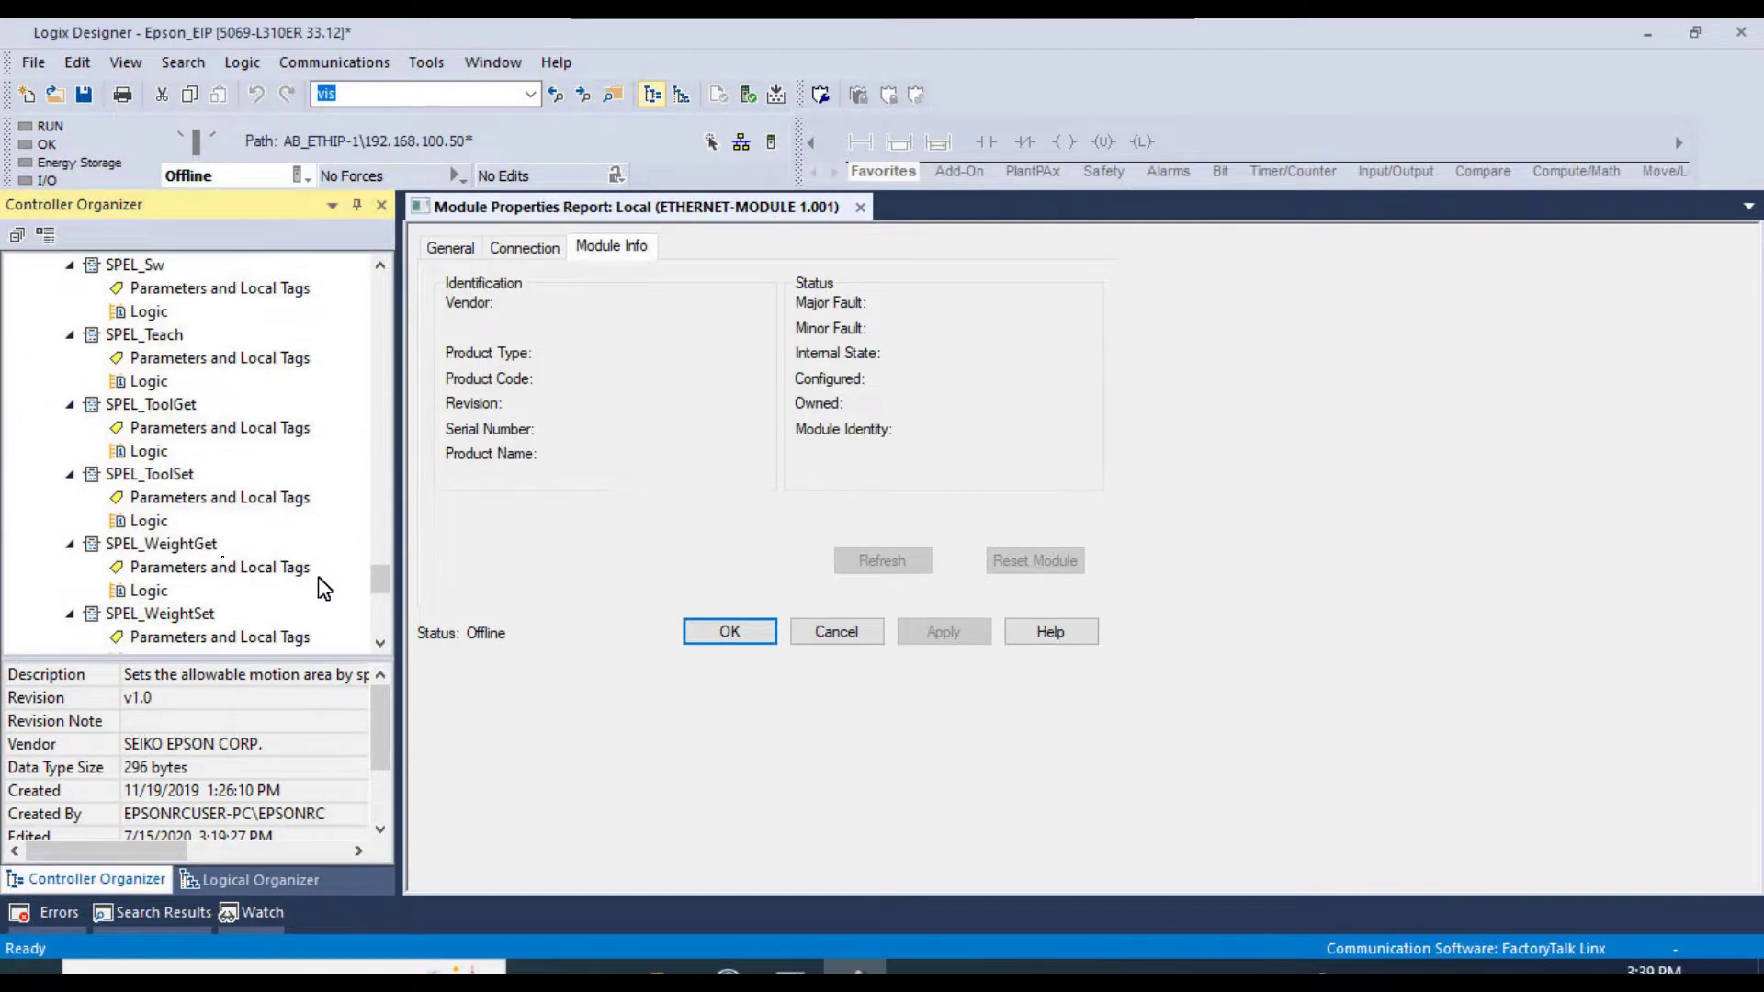
pyautogui.scroll(10, 175, 459)
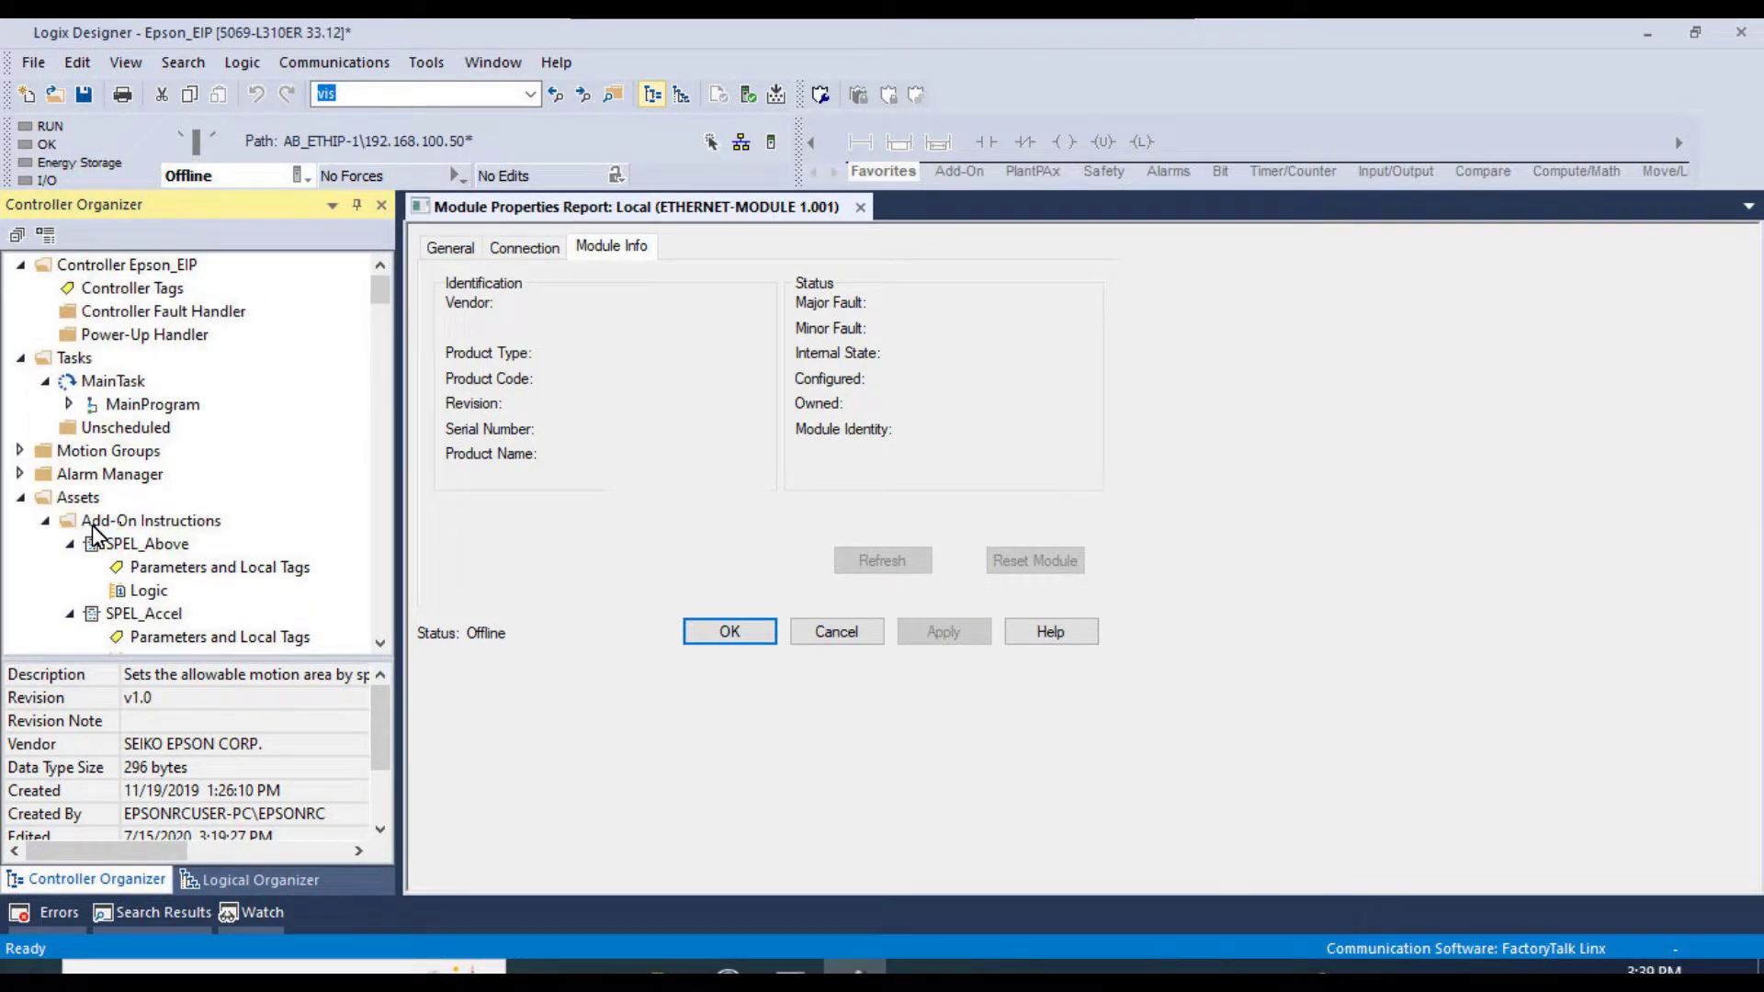
pyautogui.click(71, 521)
pyautogui.scroll(-15, 179, 524)
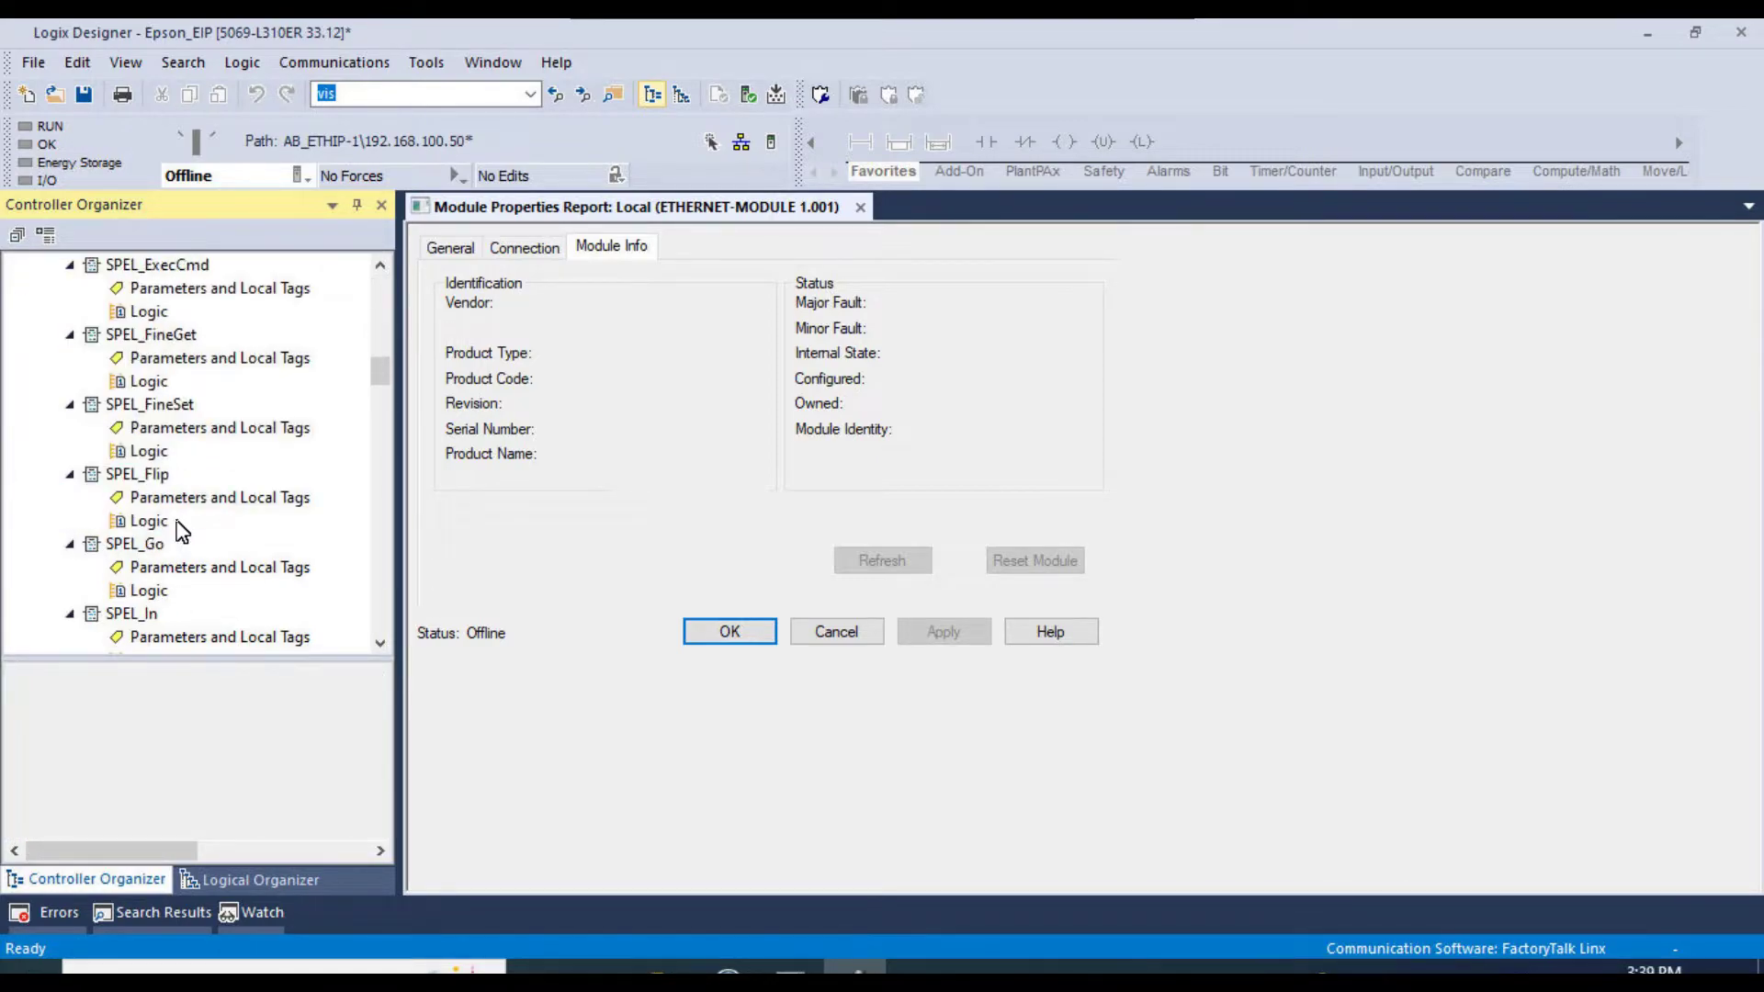
pyautogui.scroll(-15, 186, 521)
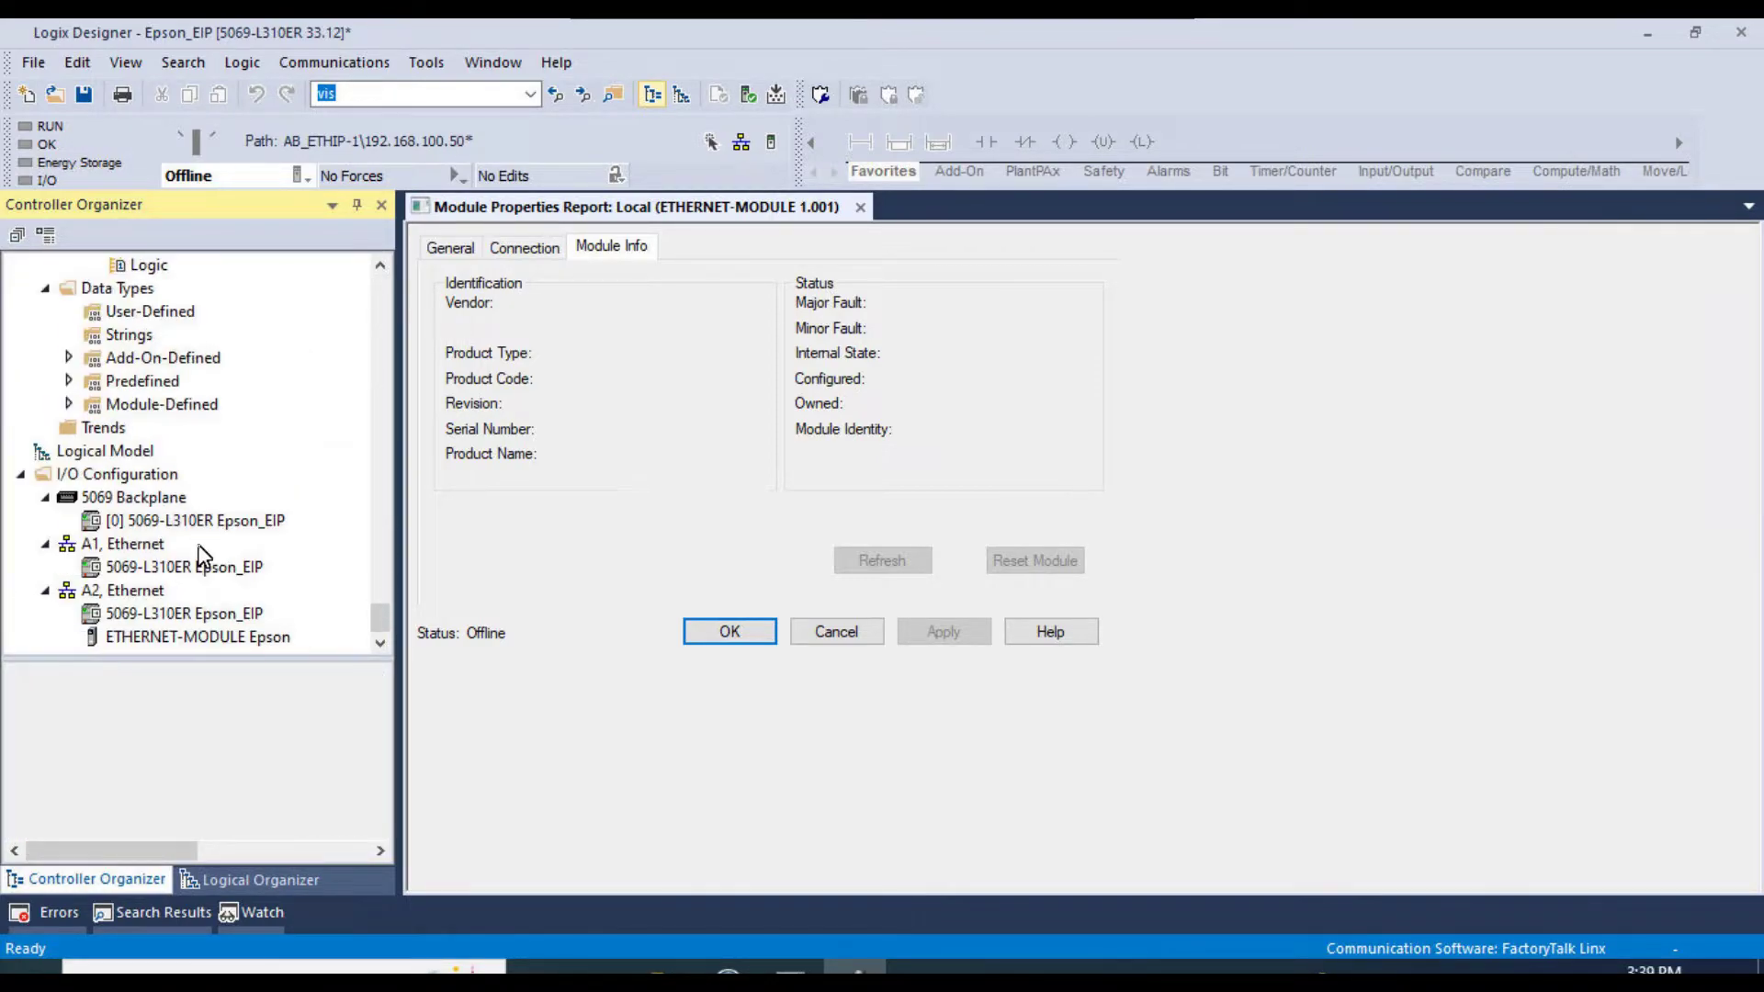
pyautogui.scroll(10, 189, 542)
pyautogui.scroll(15, 184, 533)
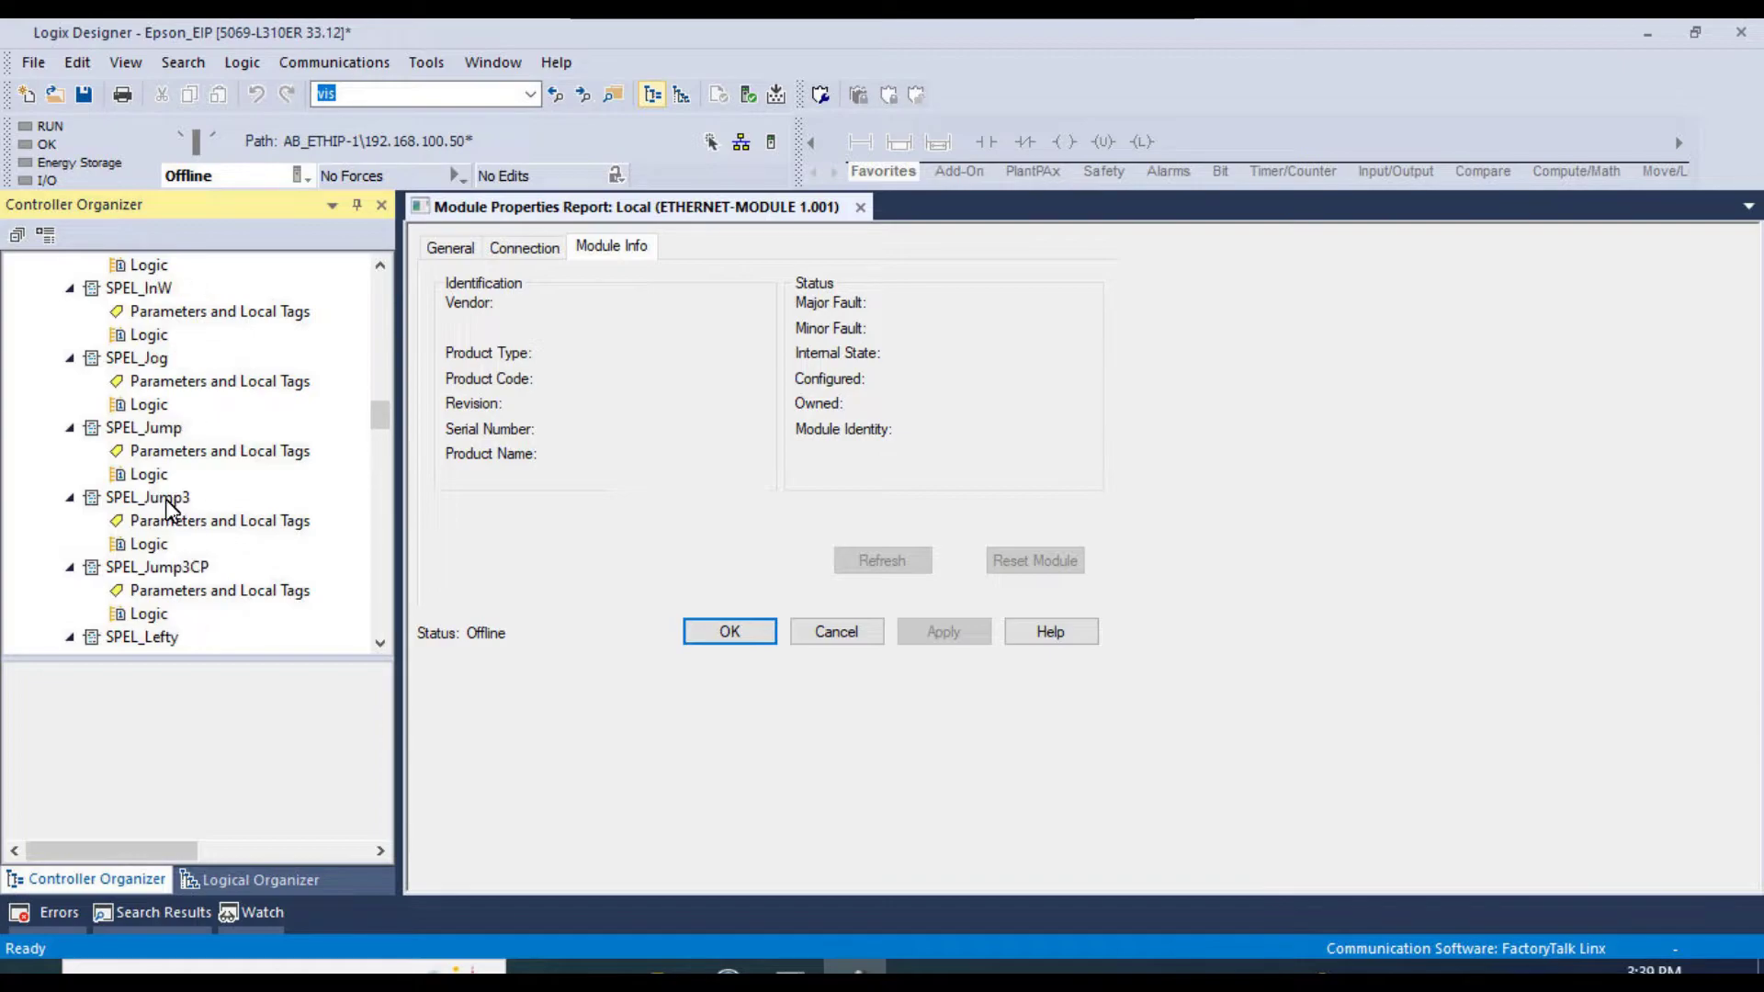
pyautogui.scroll(3, 181, 506)
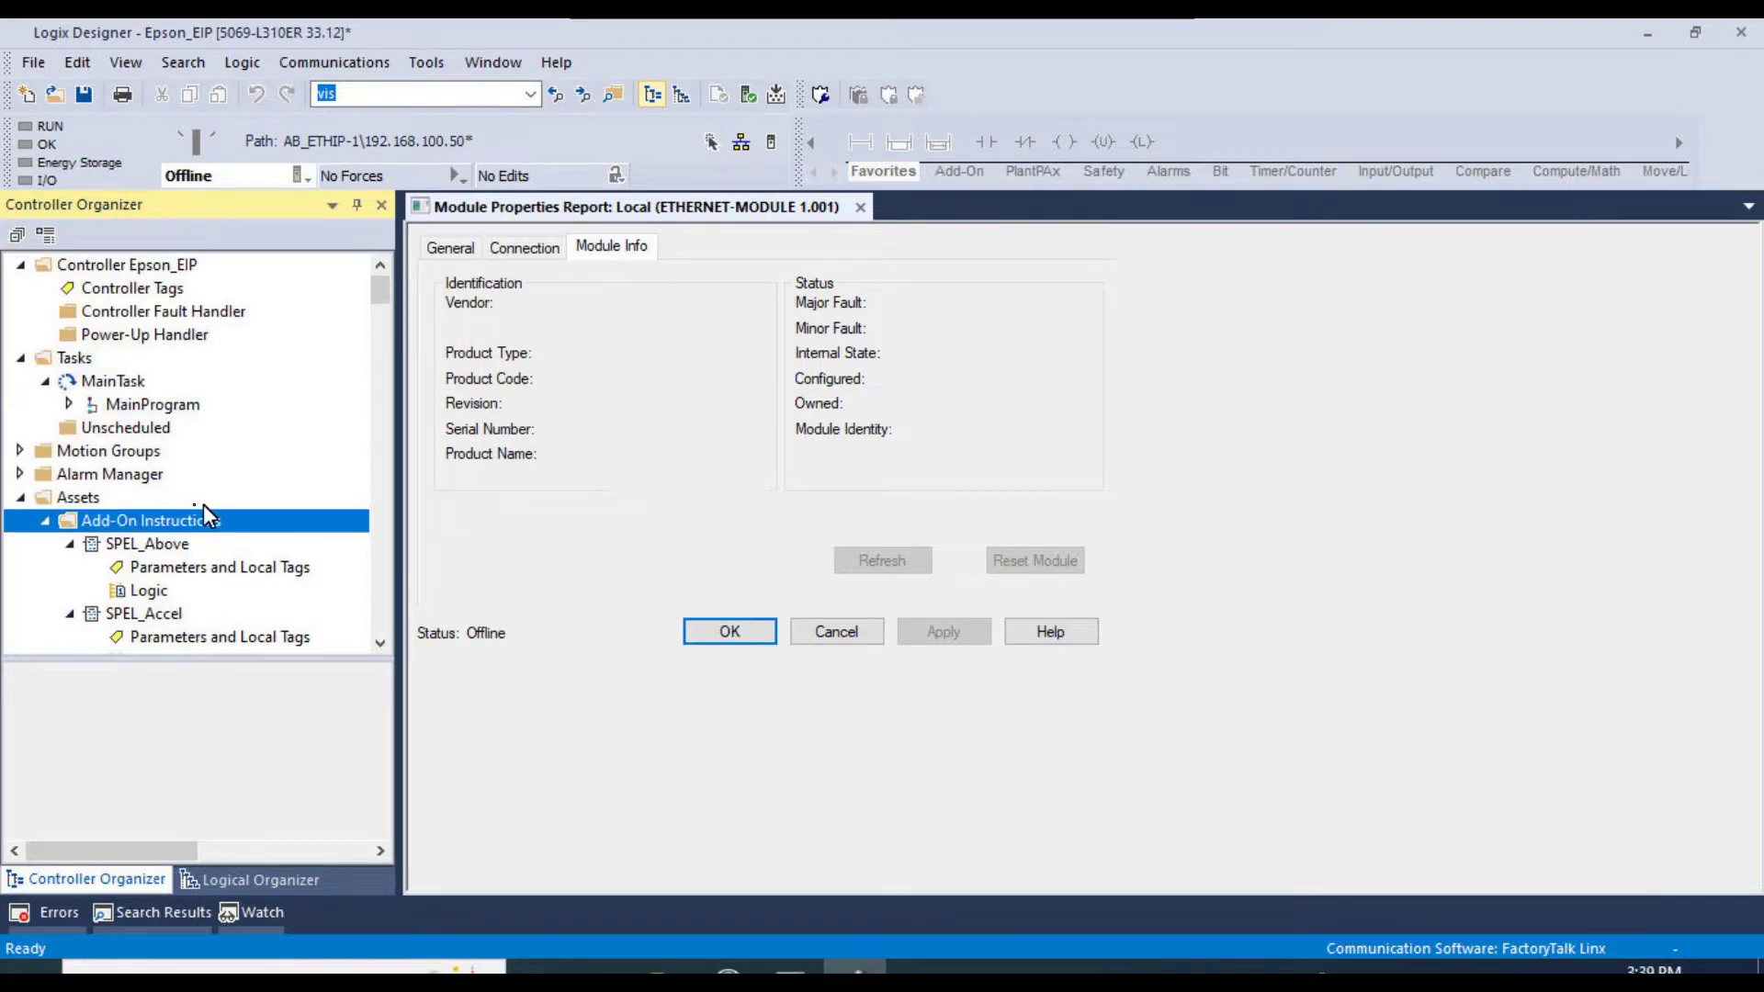
# - Open MainRoutine of MainProgram and add an Examine On contact and an Output Energize coil to rung 0
pyautogui.click(20, 498)
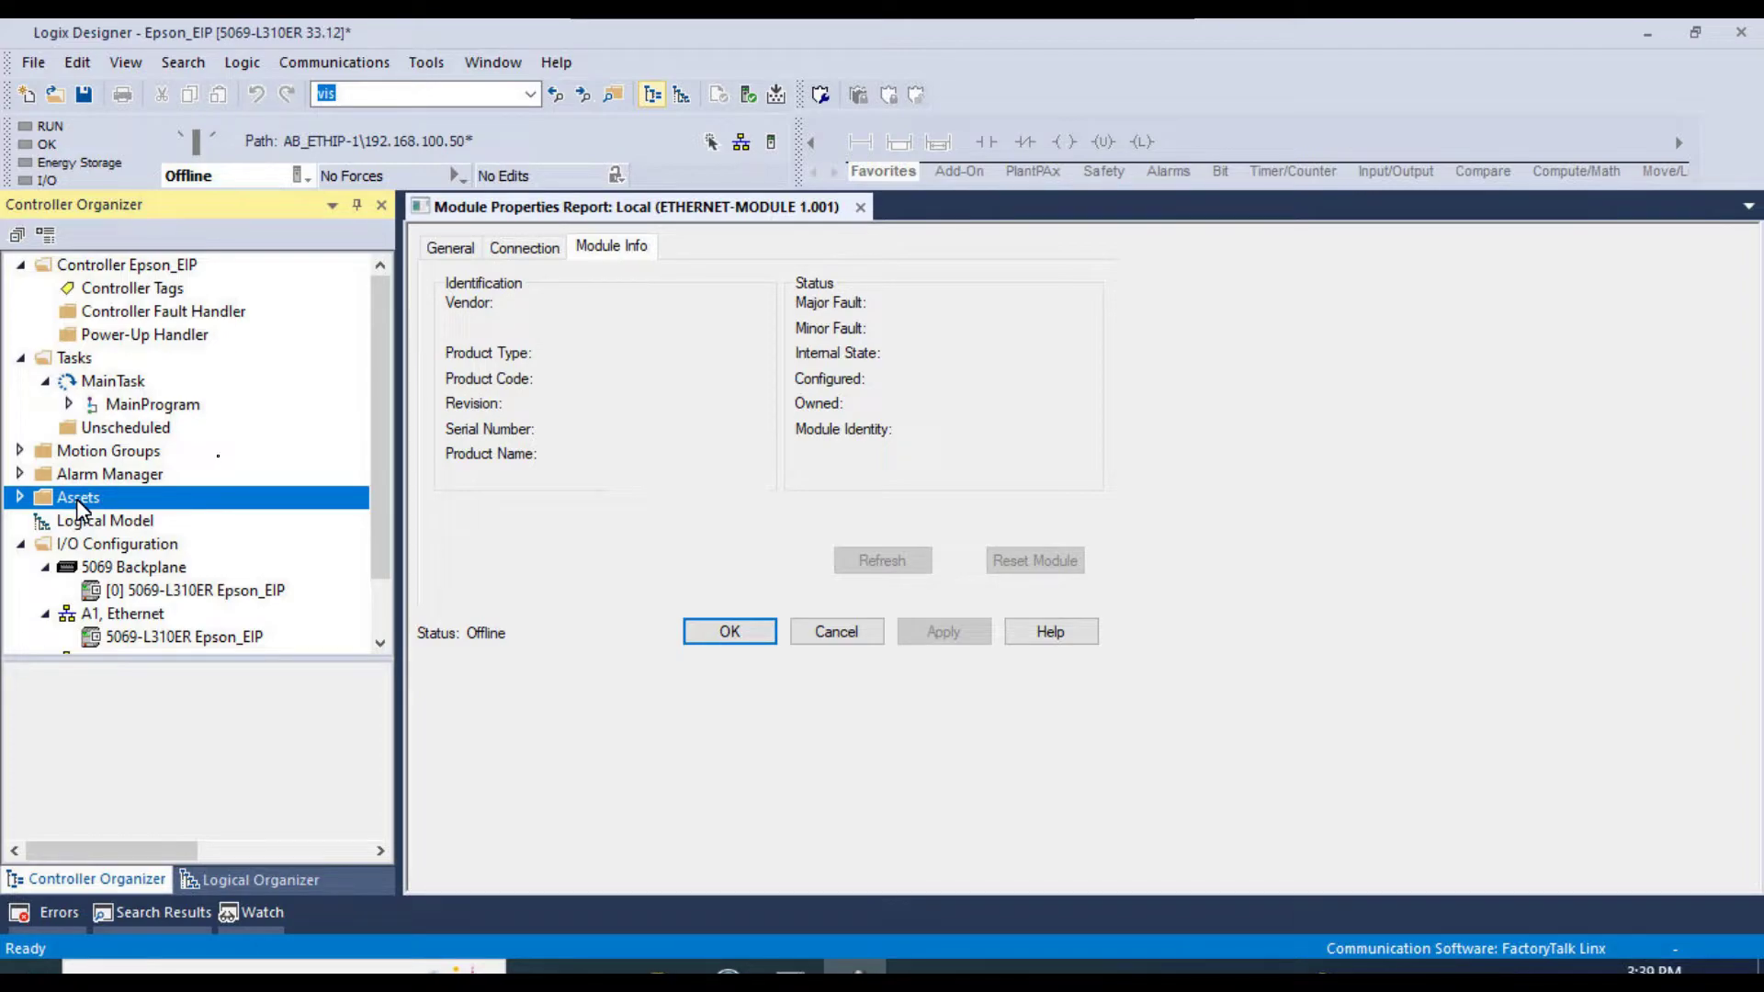
pyautogui.click(70, 406)
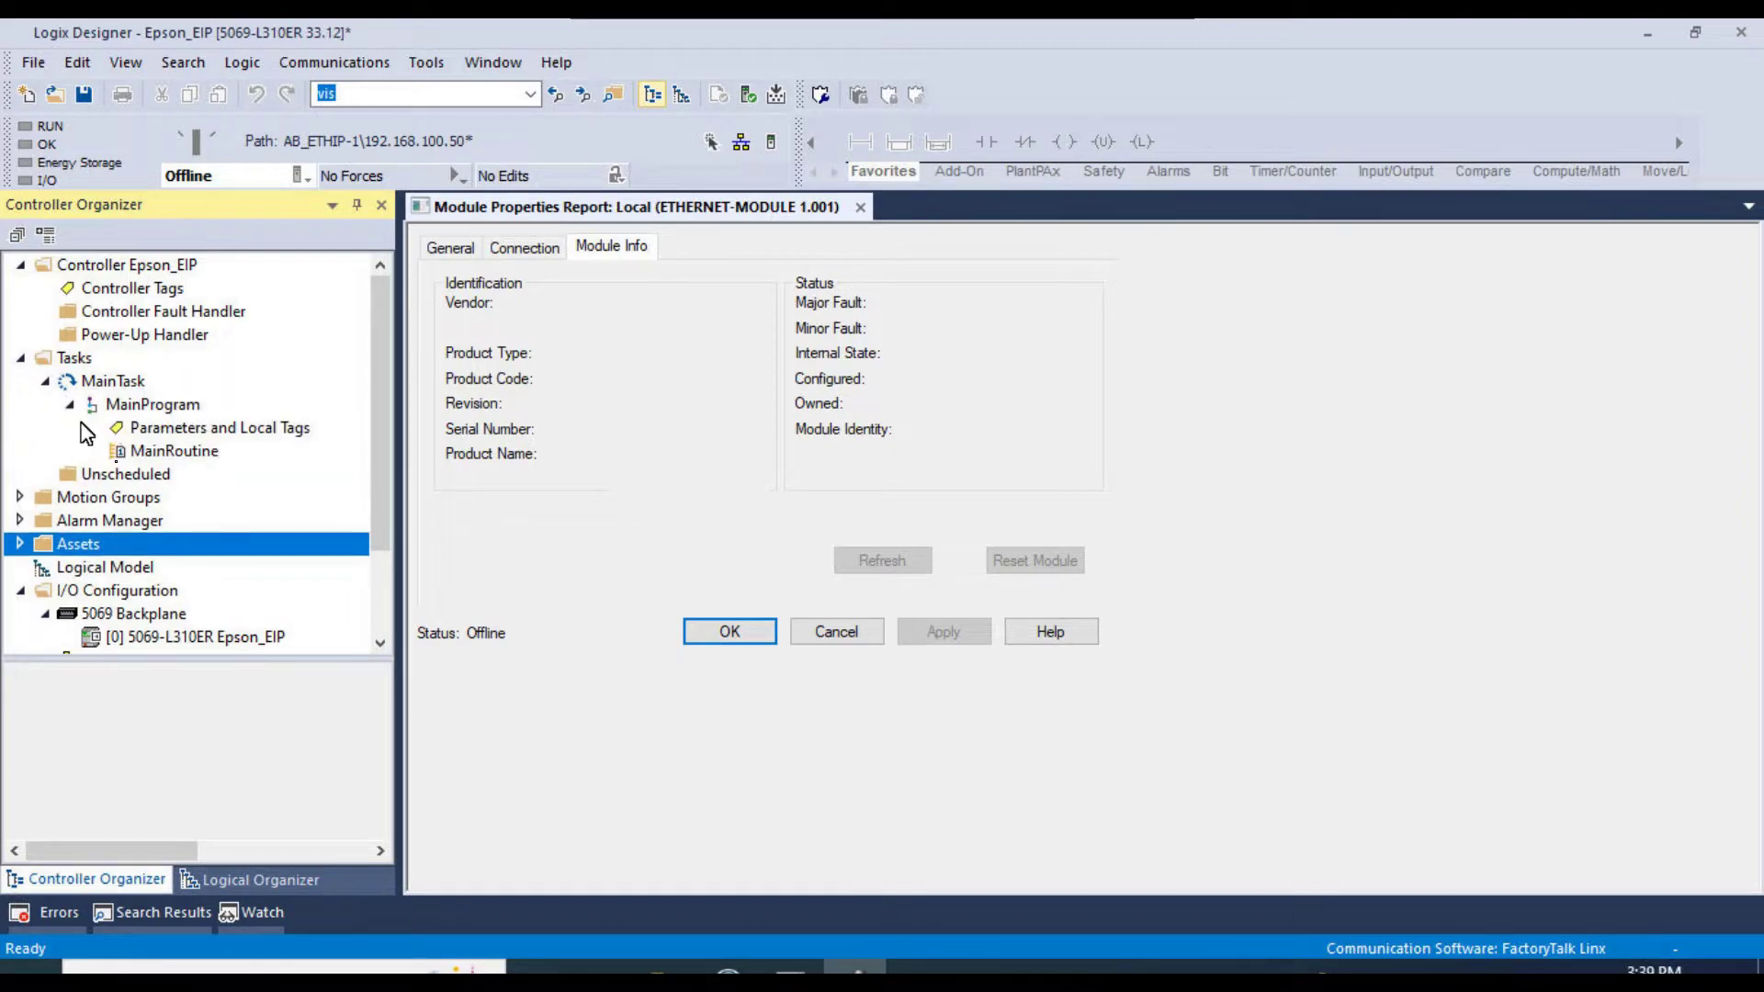
pyautogui.doubleClick(165, 452)
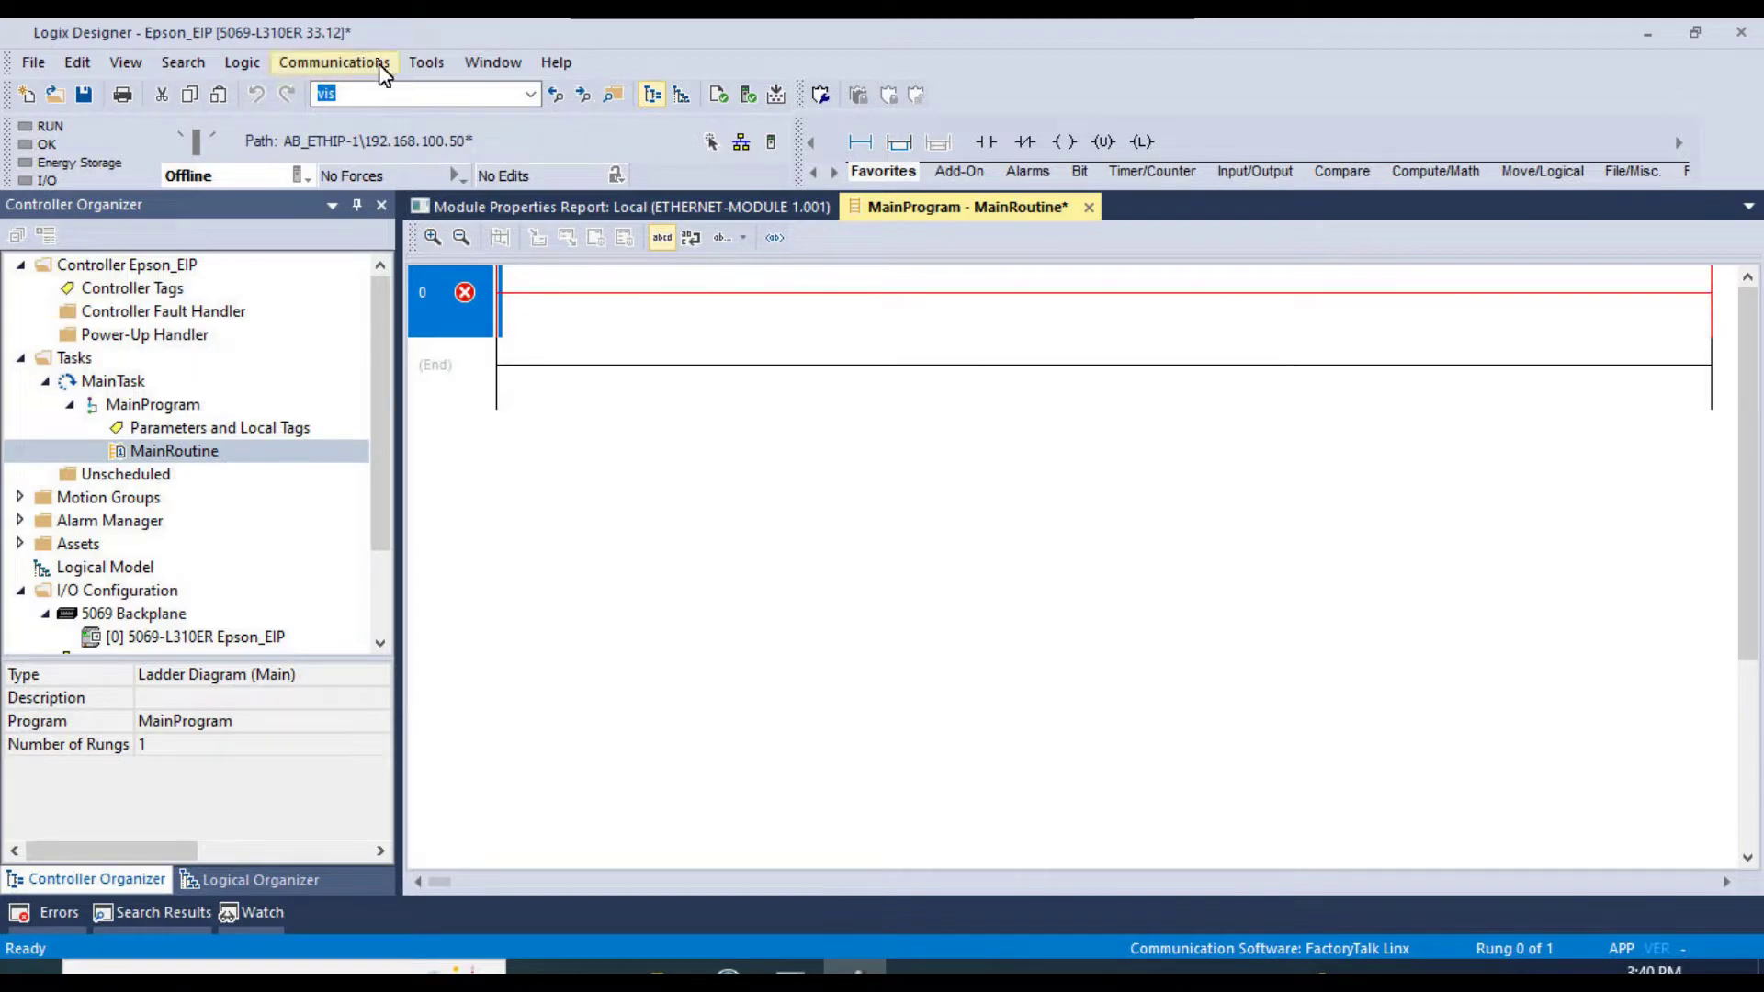
pyautogui.click(986, 141)
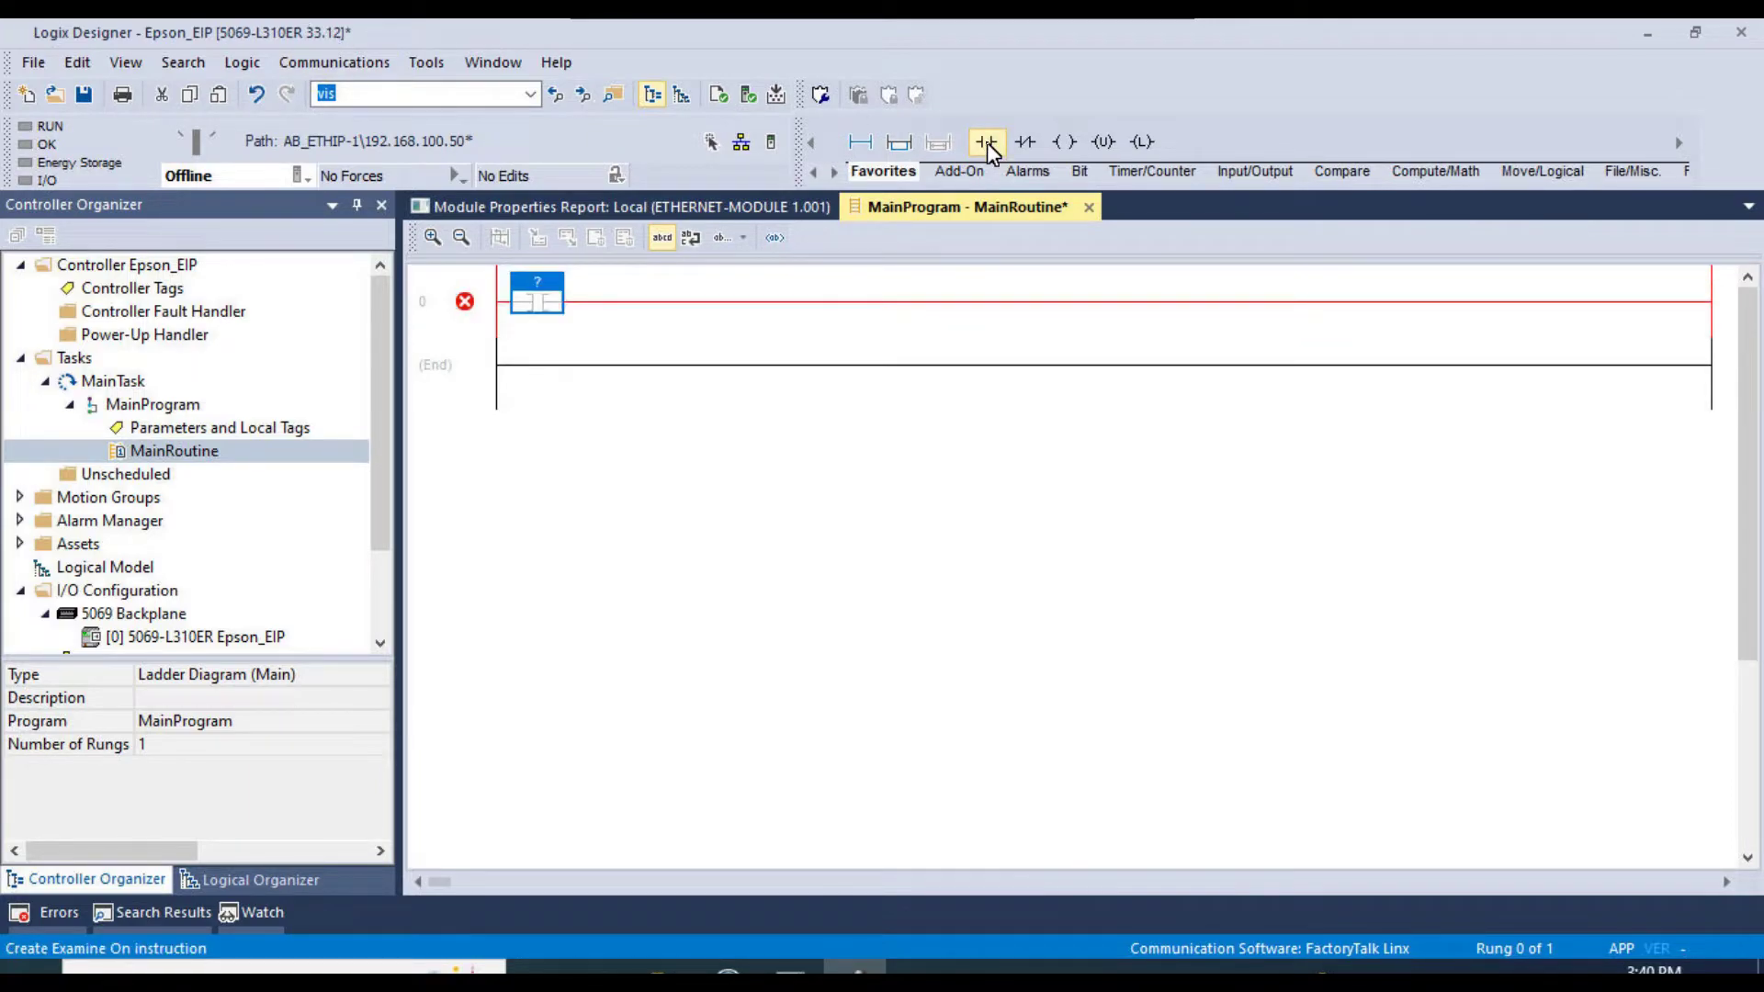
pyautogui.click(1063, 142)
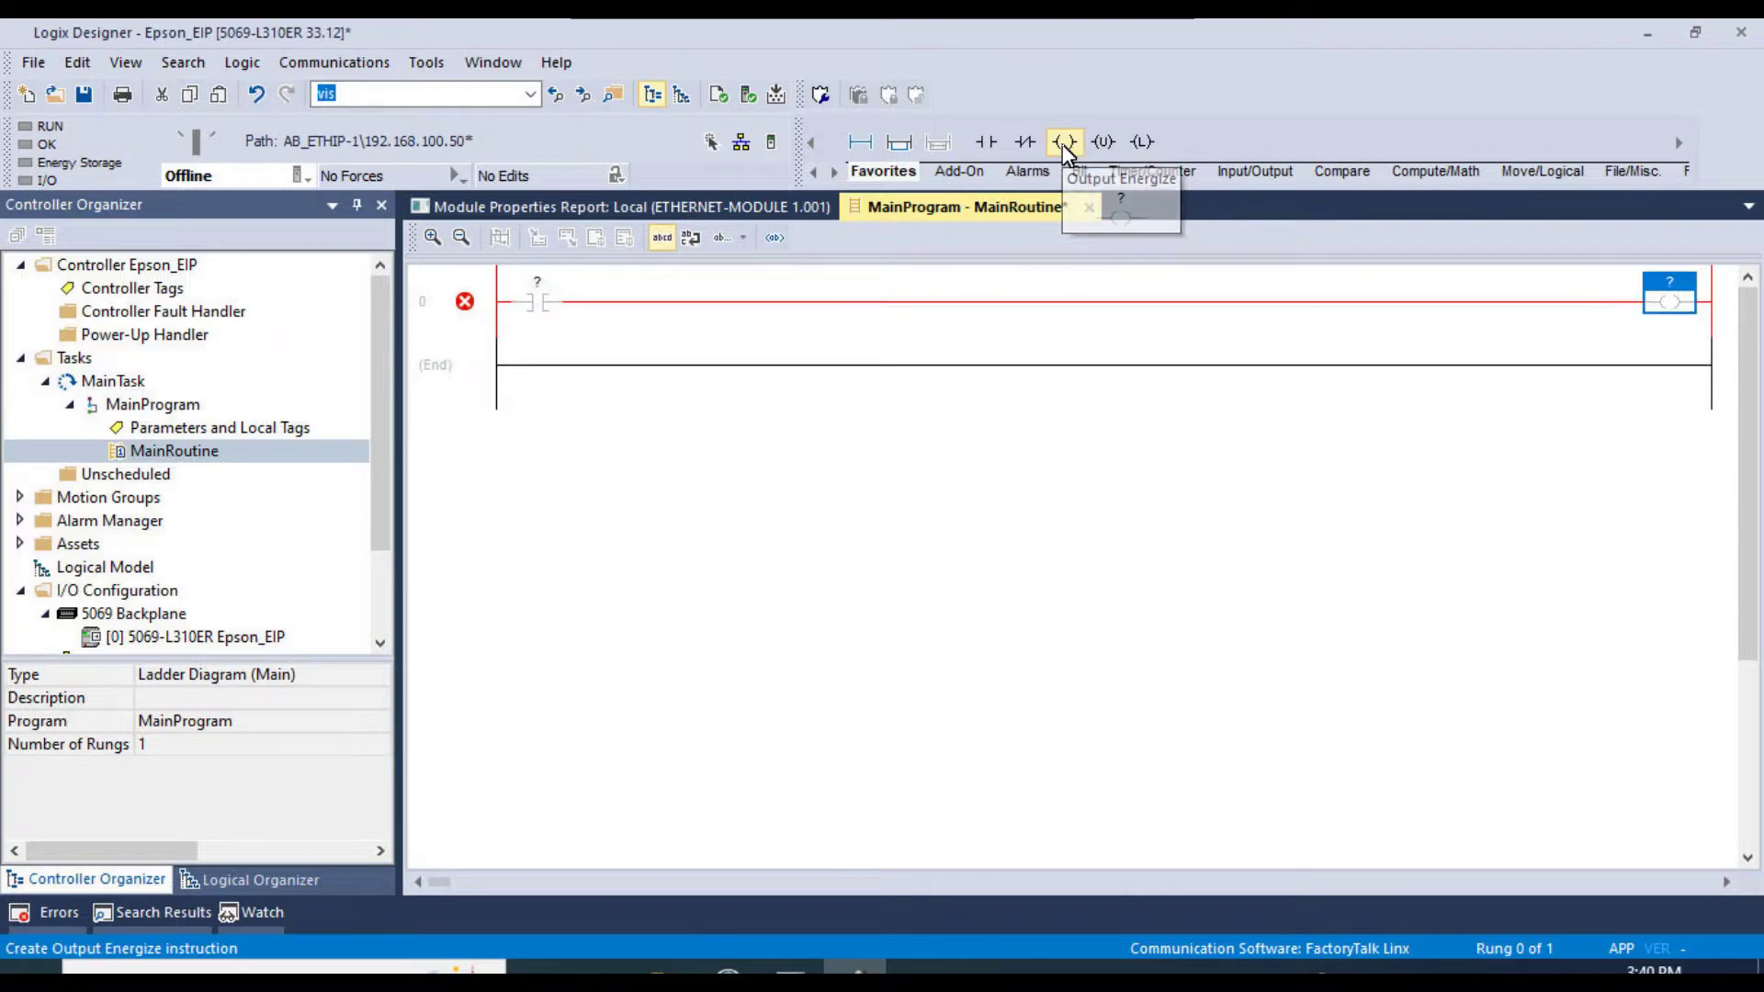
# - Assign the operand InitSwitch to rung 0's contact and InitCoil to its output coil
pyautogui.rightClick(465, 307)
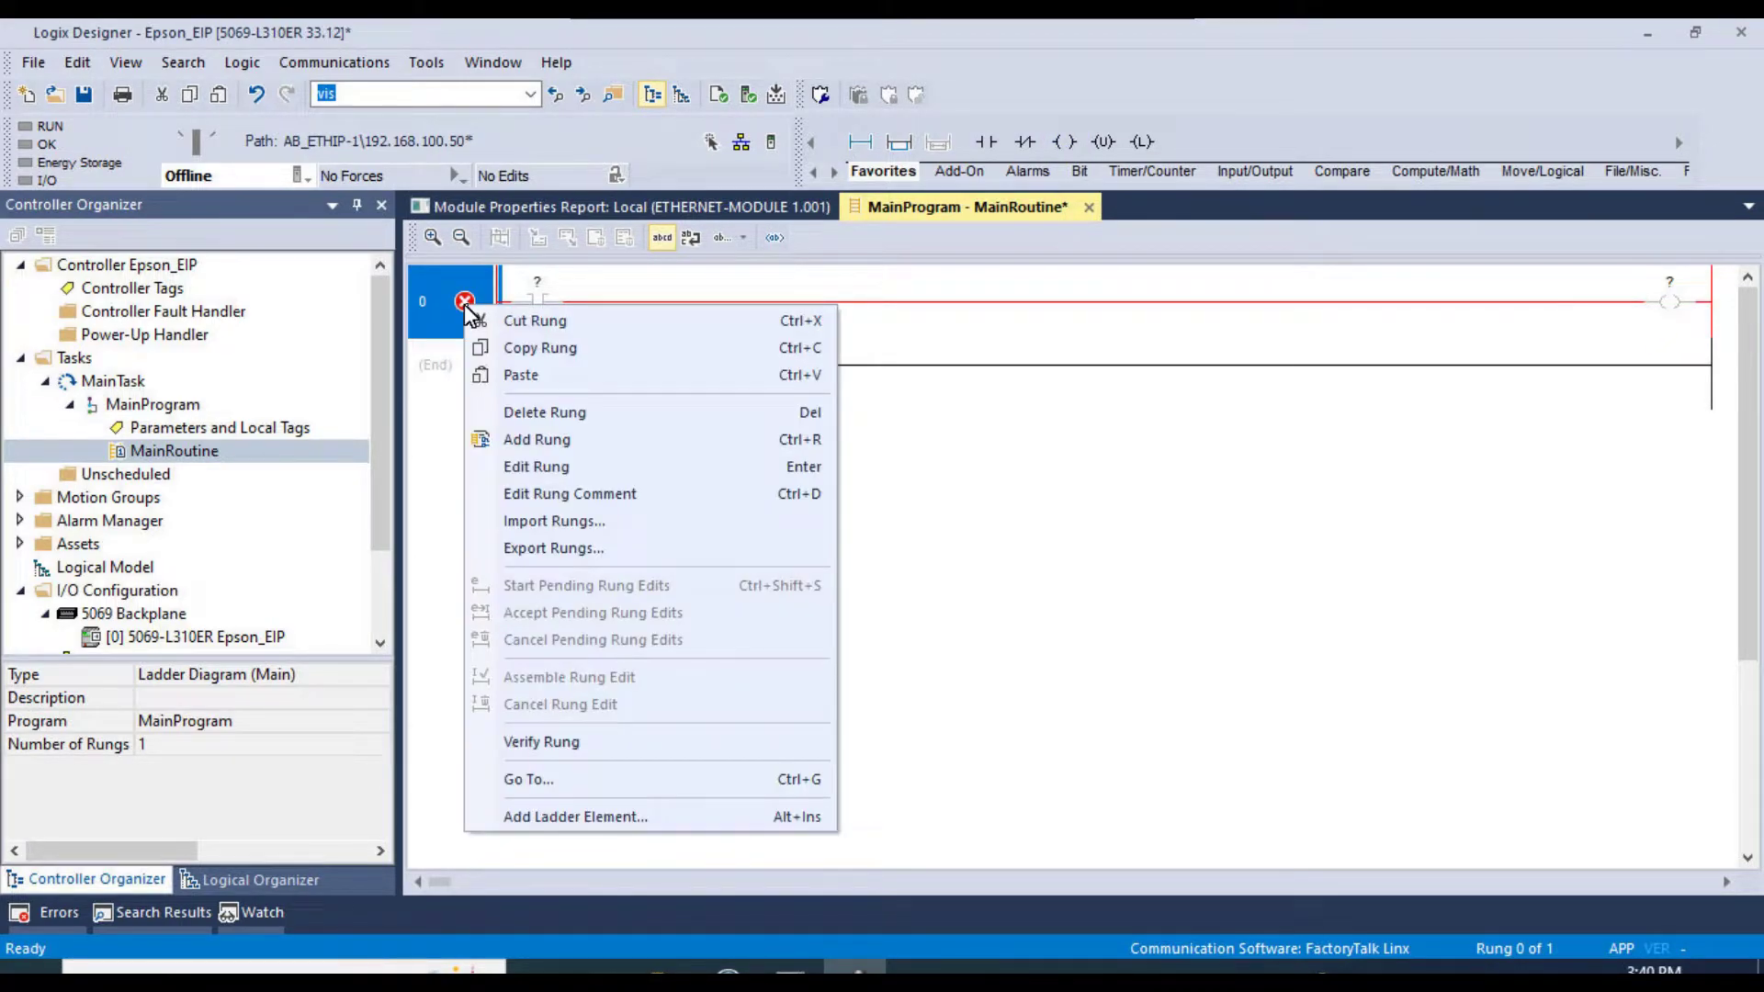
pyautogui.click(538, 302)
pyautogui.doubleClick(535, 281)
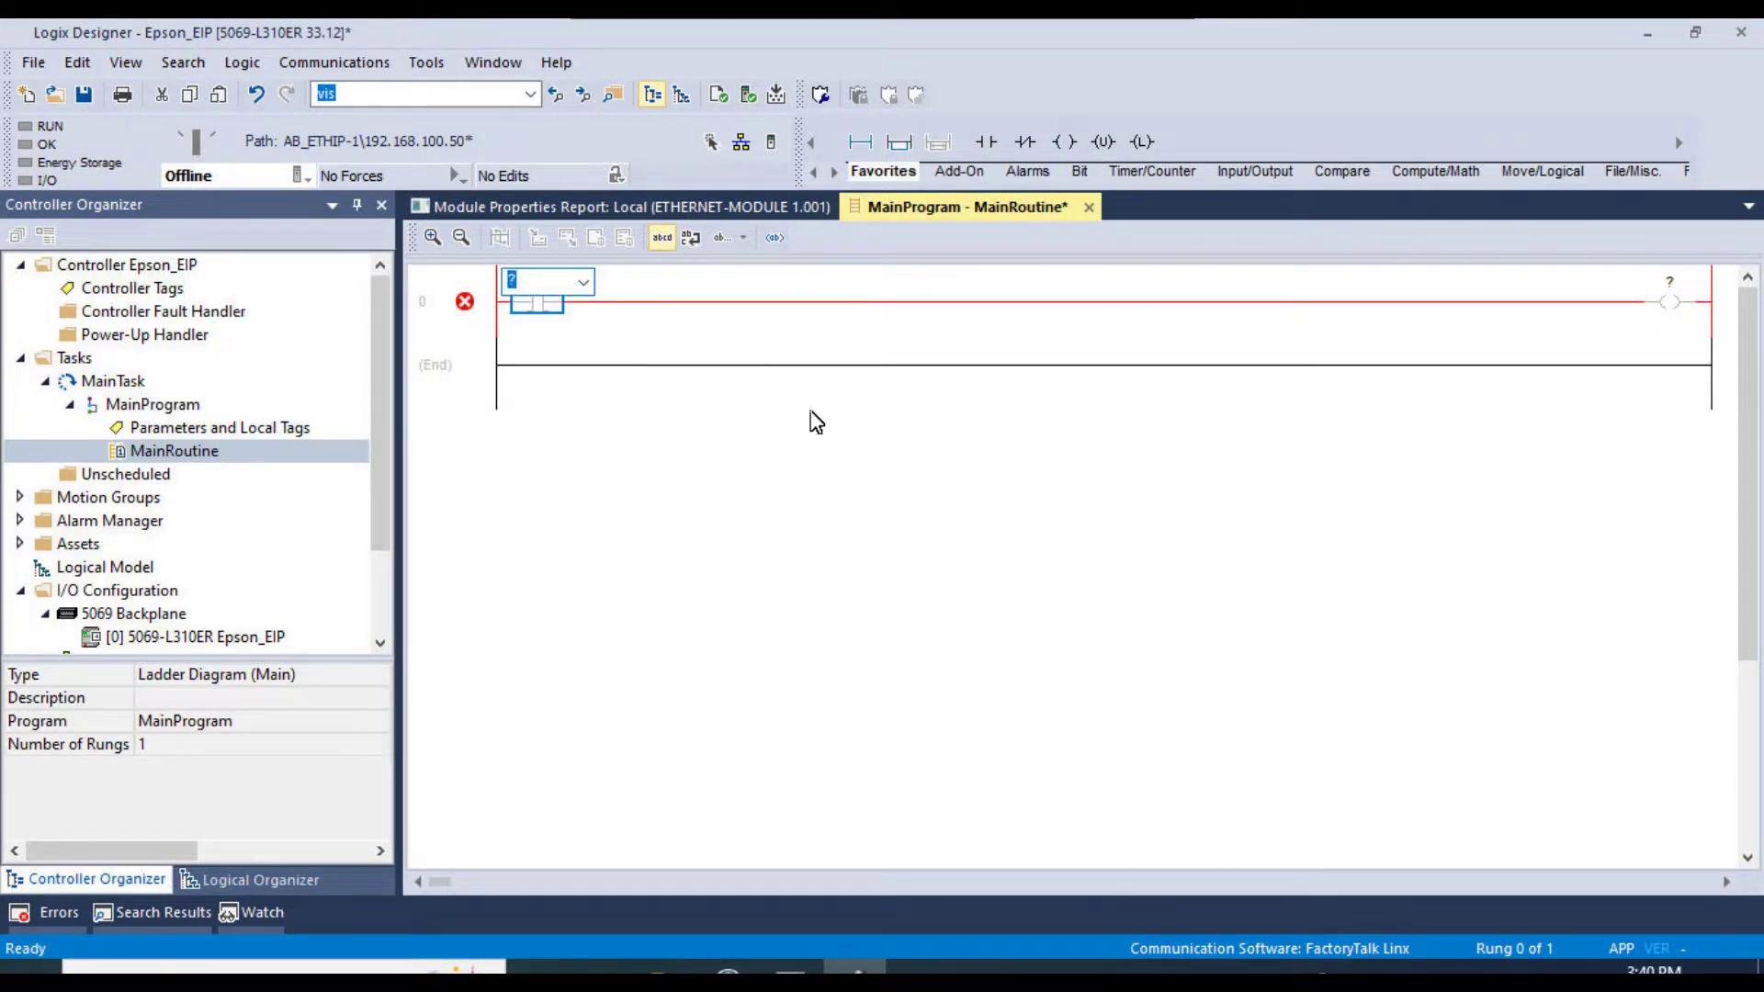
pyautogui.press('BackSpace')
pyautogui.write('InitSwitch')
pyautogui.press('Return')
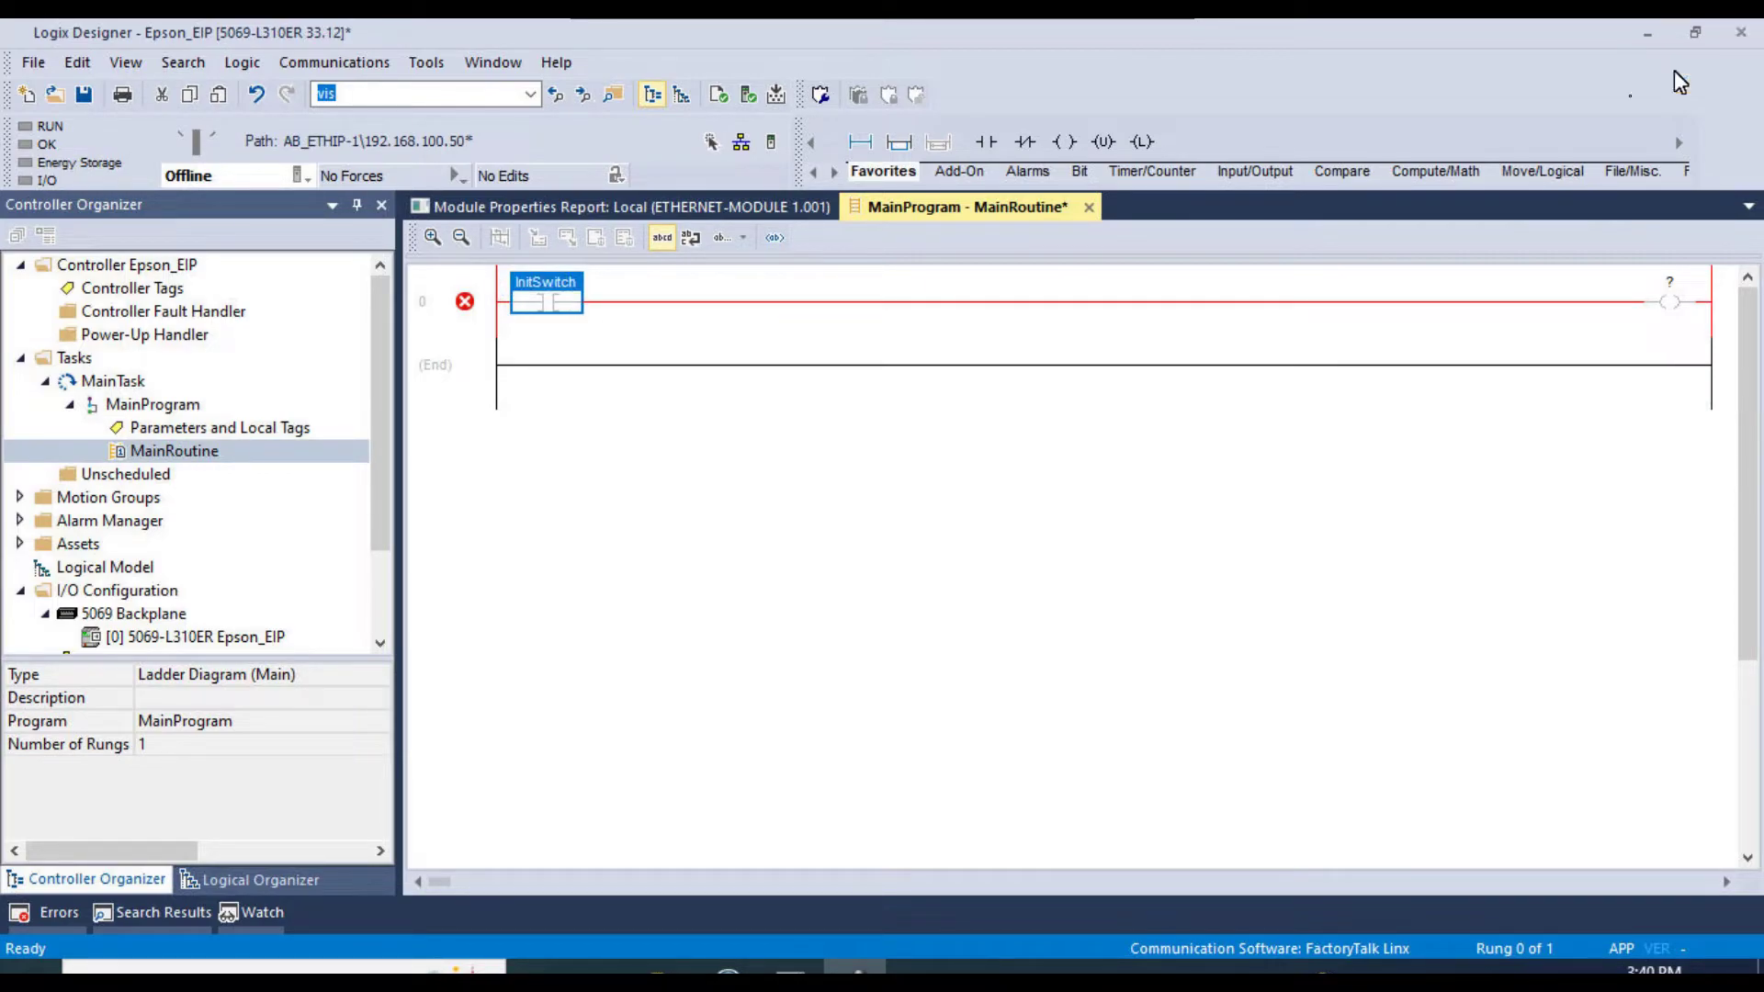
pyautogui.doubleClick(1646, 274)
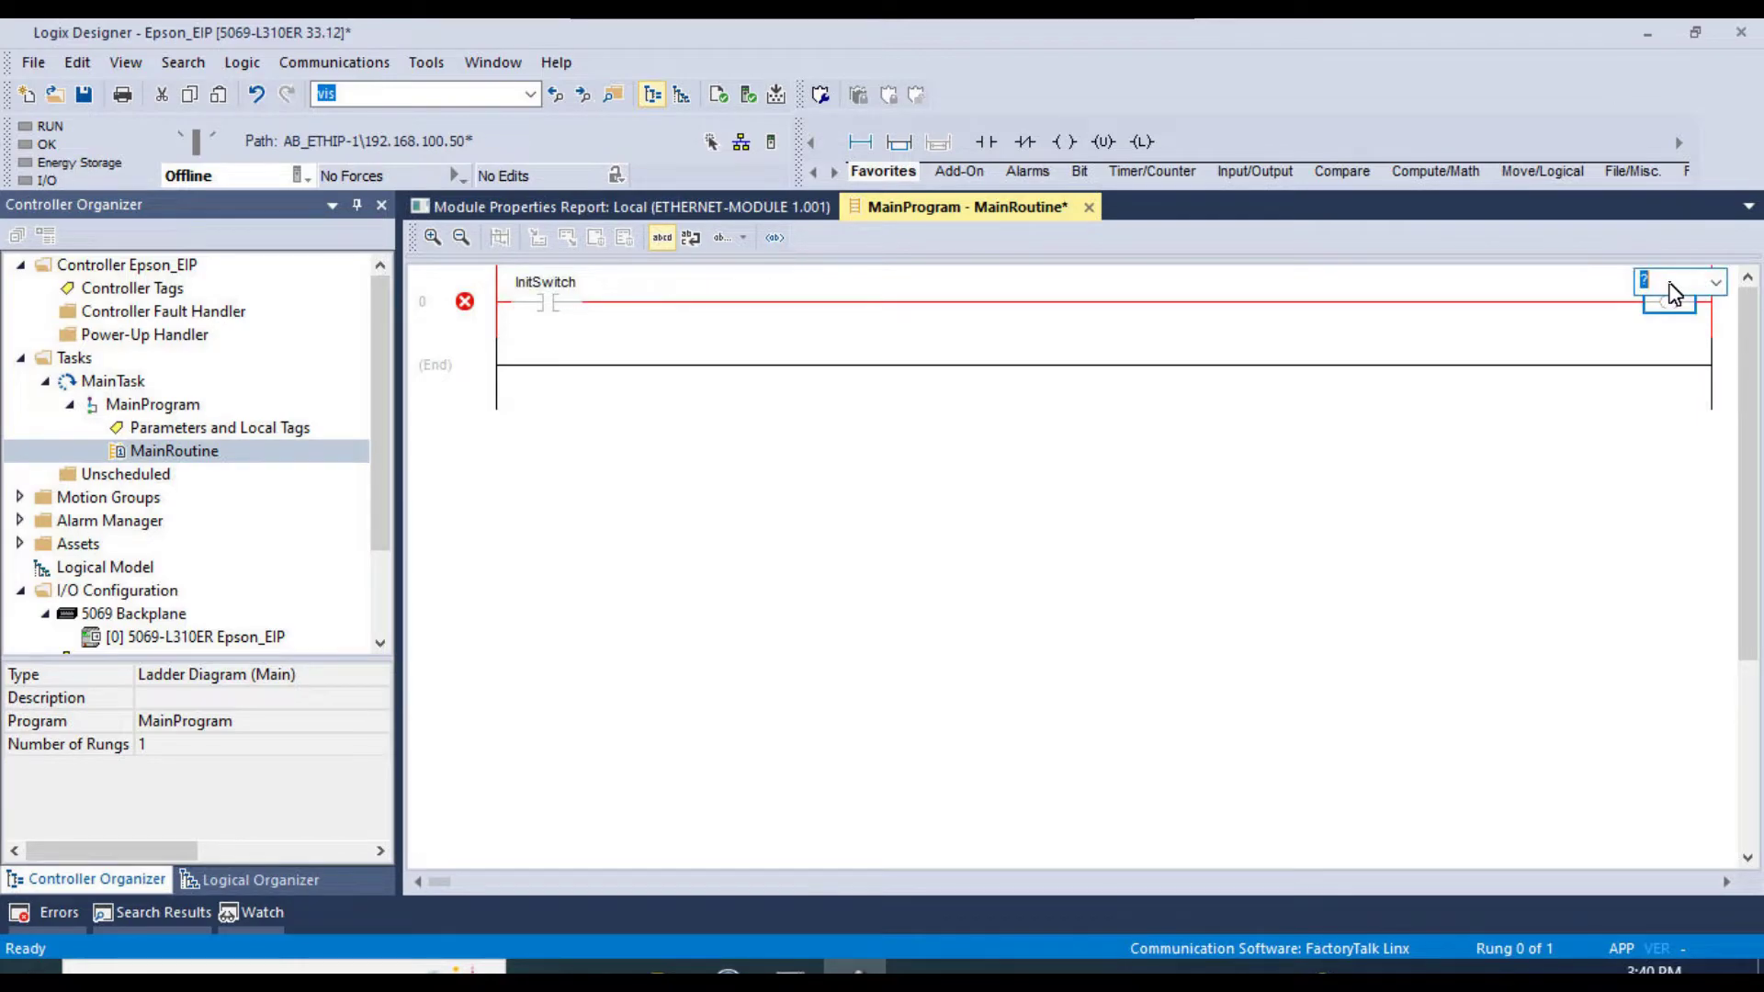
pyautogui.write('InitCoil')
pyautogui.press('Return')
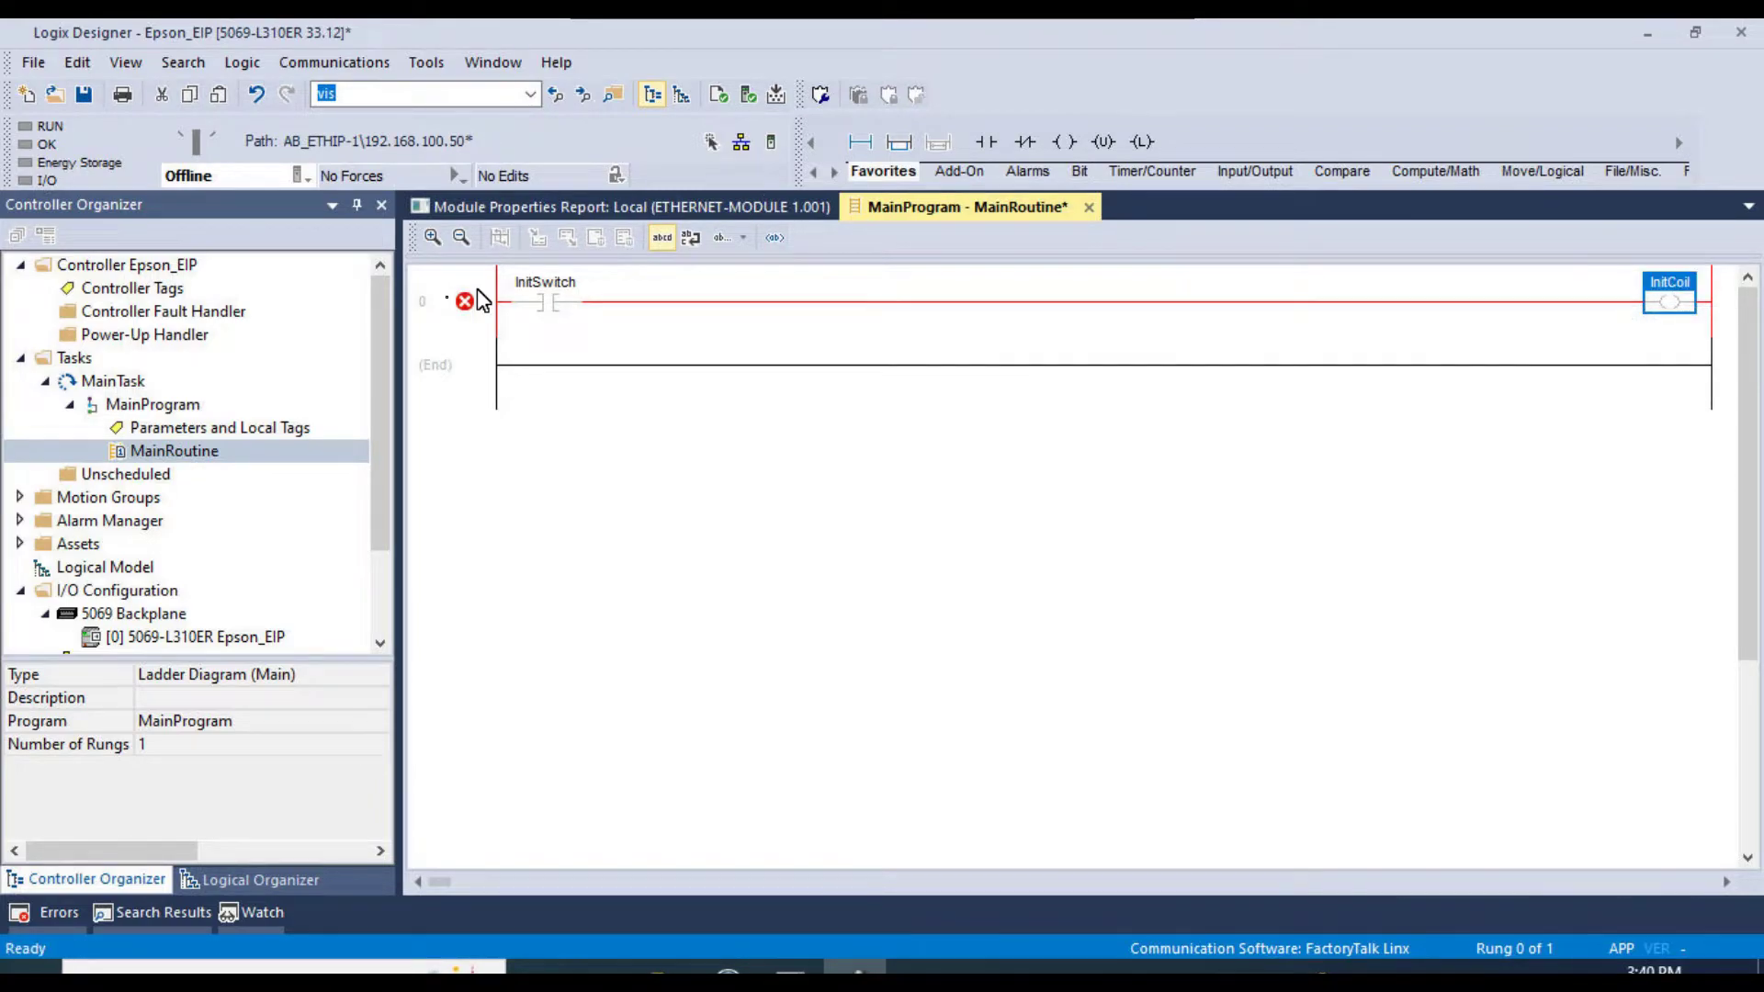
# - Add a new rung below rung 0 and place the SPEL_Init Add-On Instruction on it
pyautogui.rightClick(459, 310)
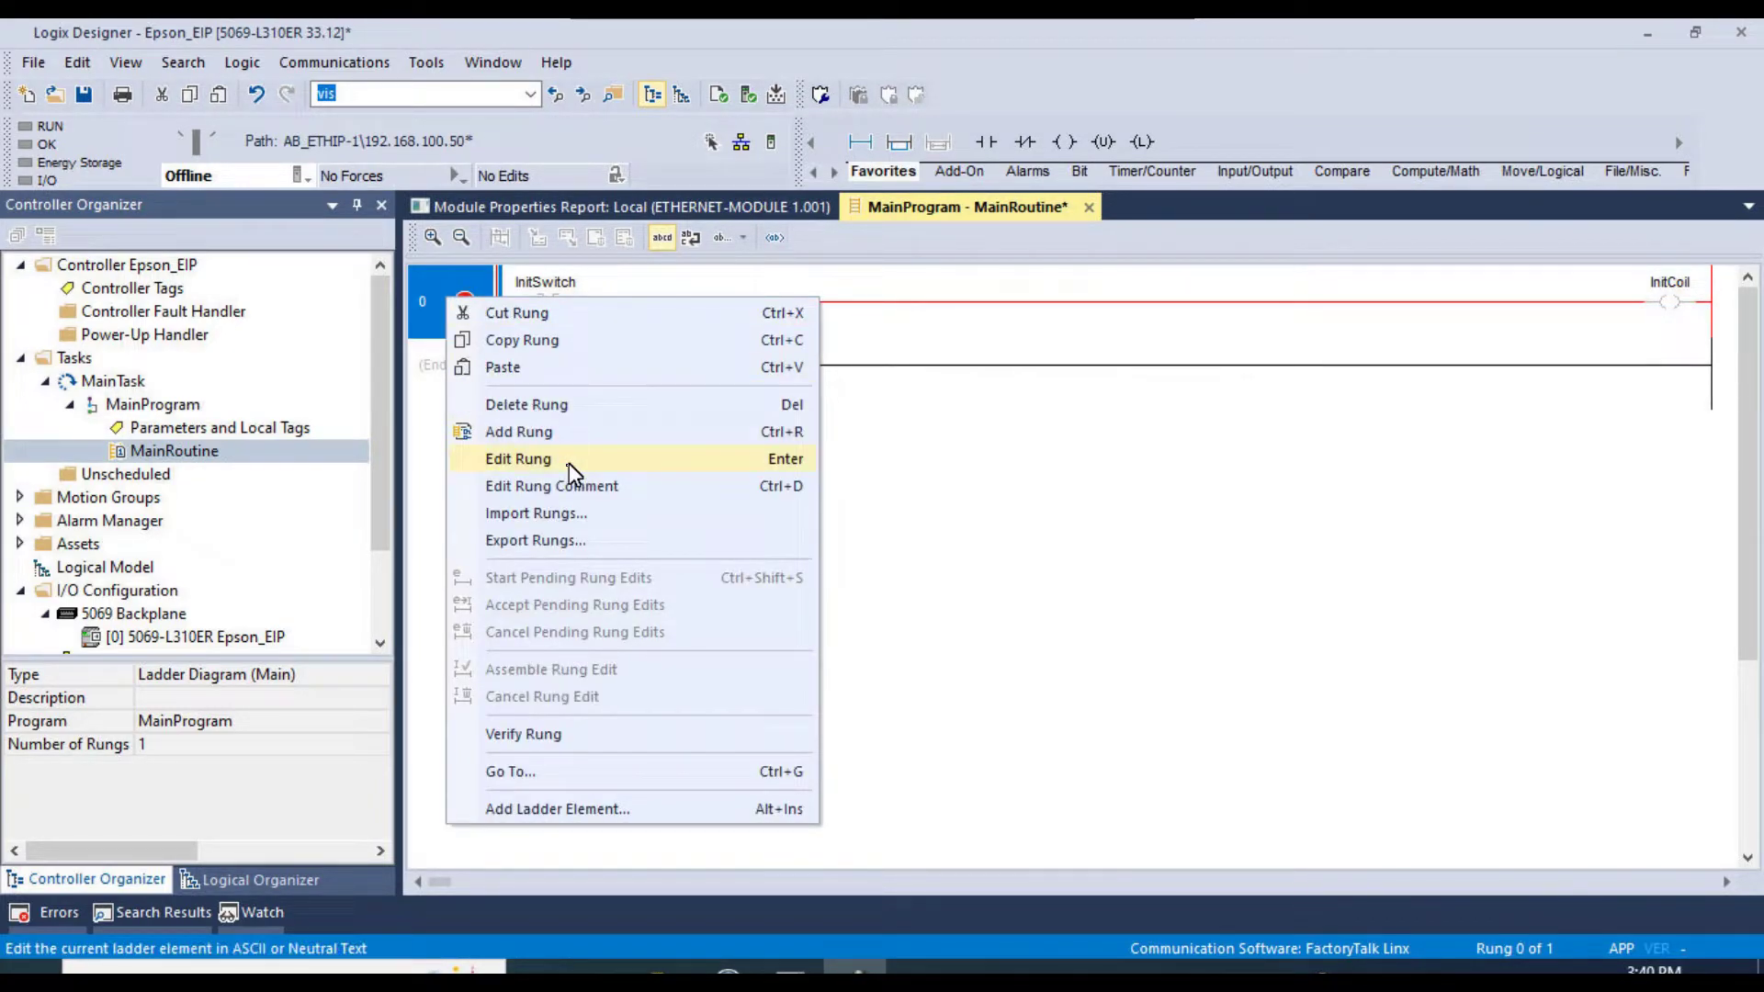
pyautogui.click(548, 439)
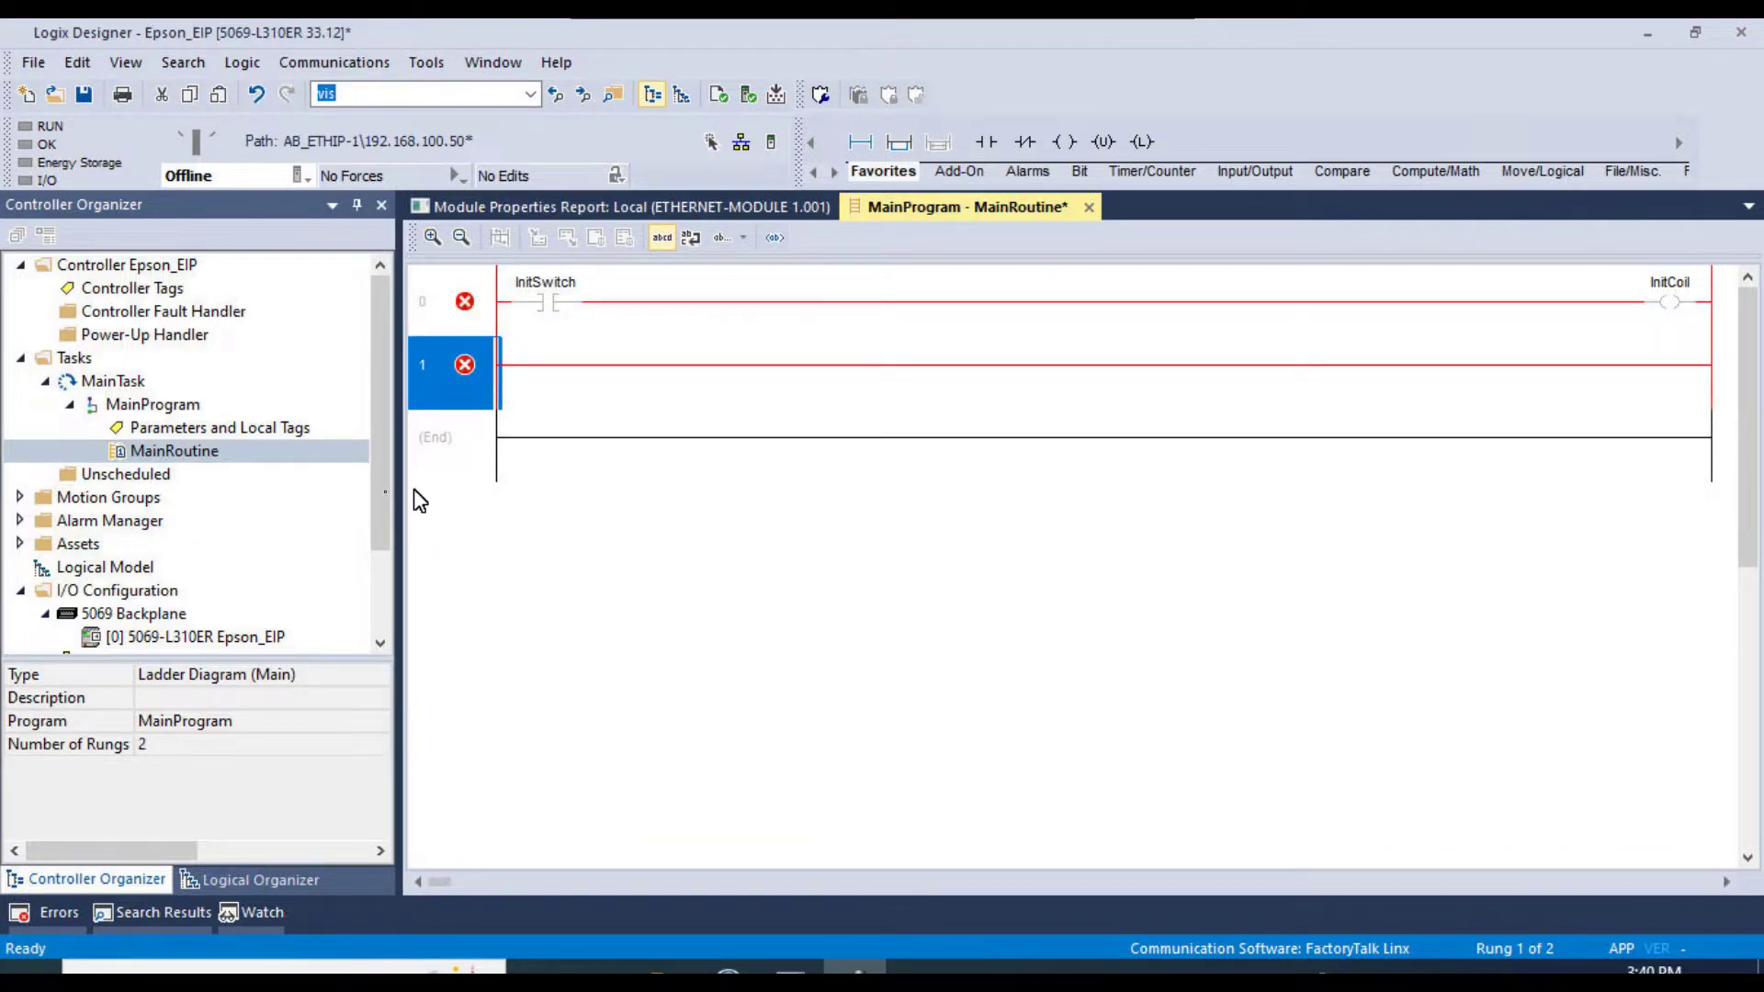
pyautogui.moveTo(384, 492); pyautogui.dragTo(388, 555)
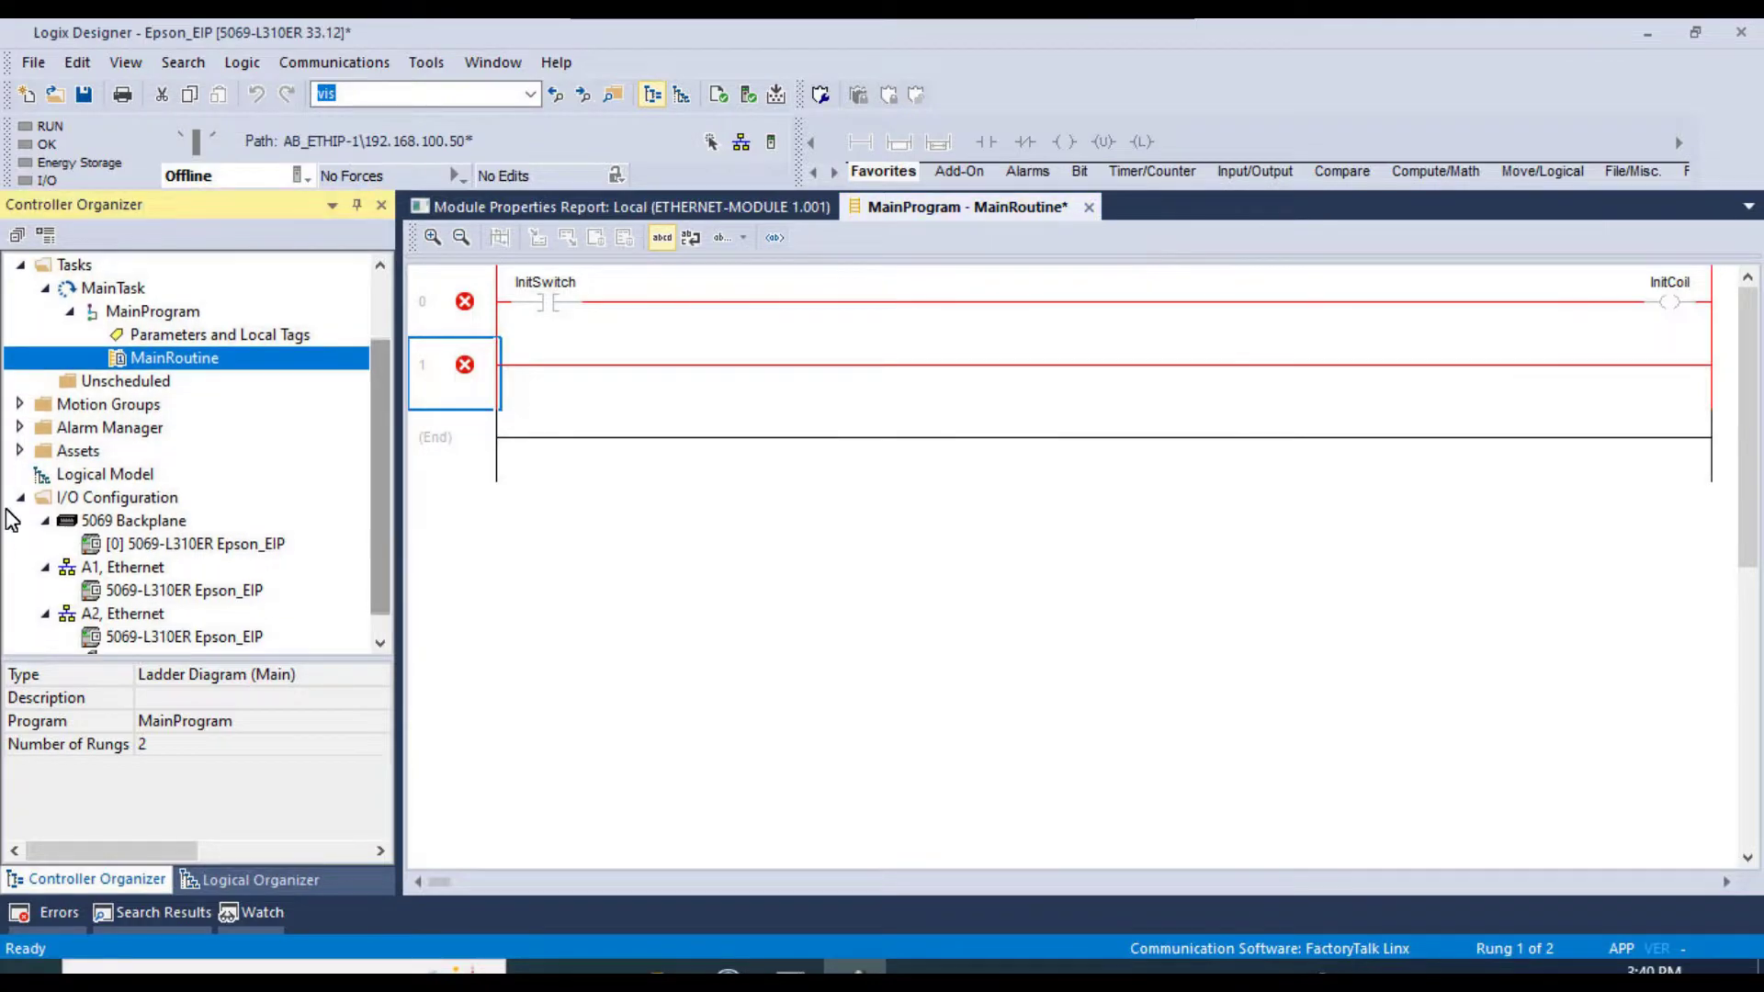
pyautogui.click(20, 451)
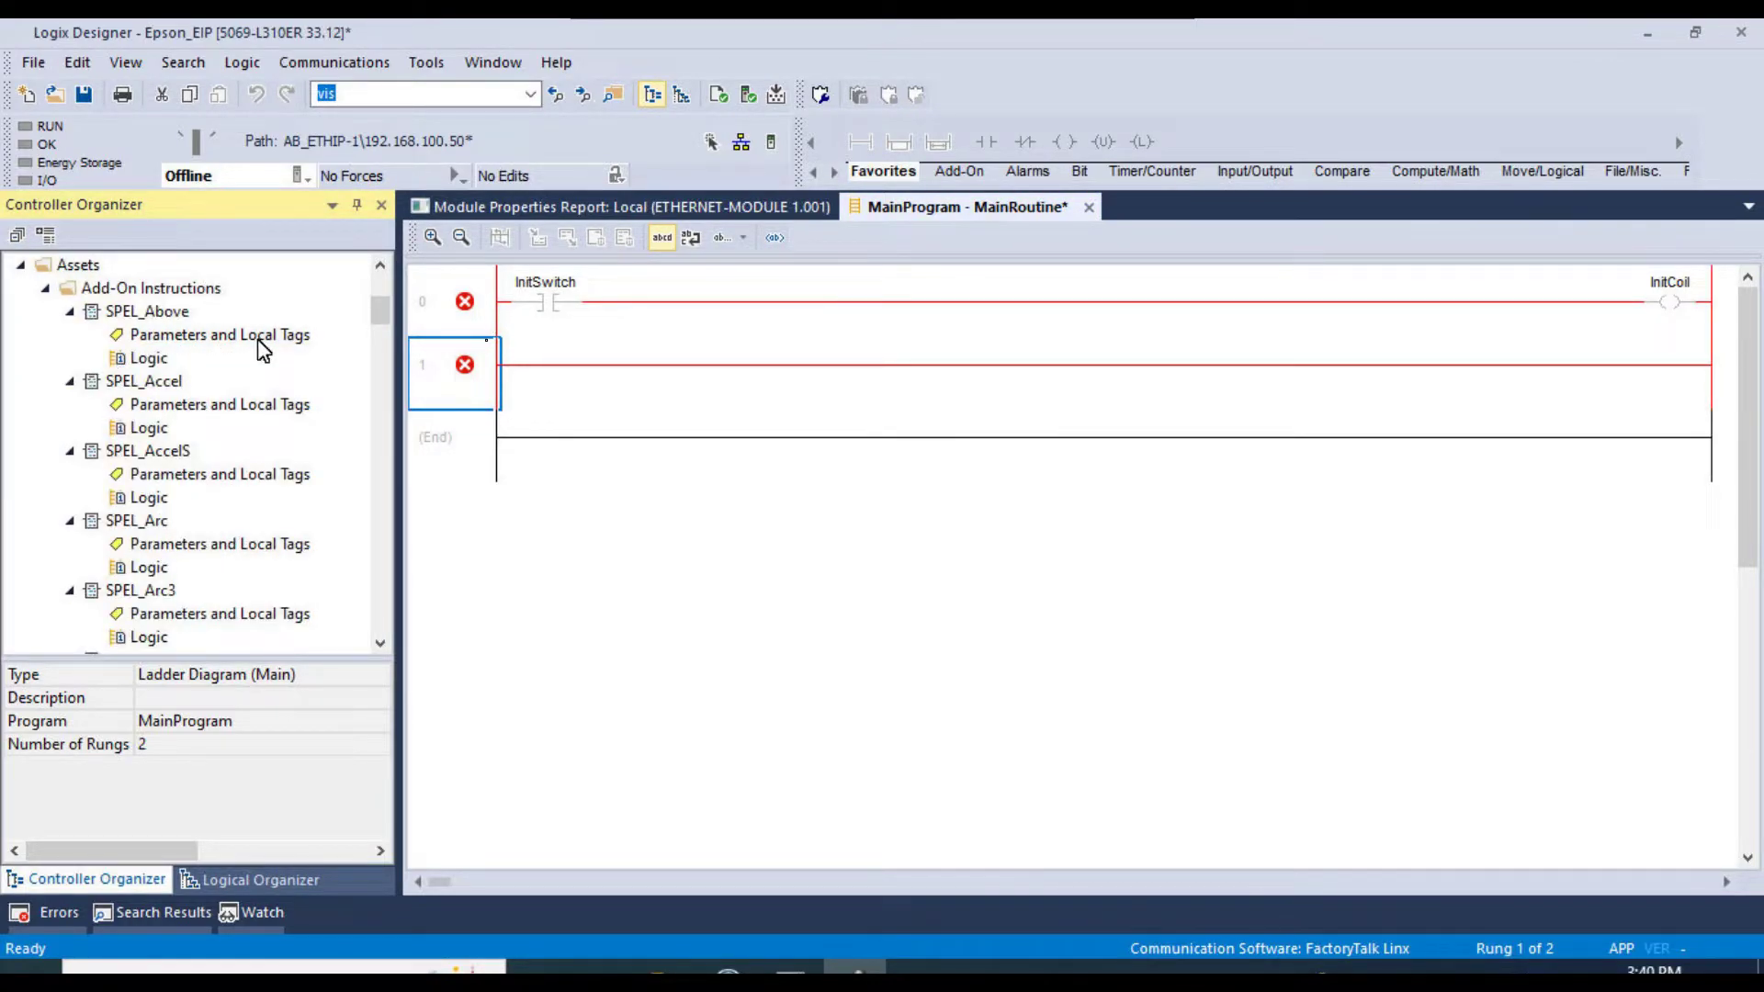
pyautogui.scroll(-15, 262, 349)
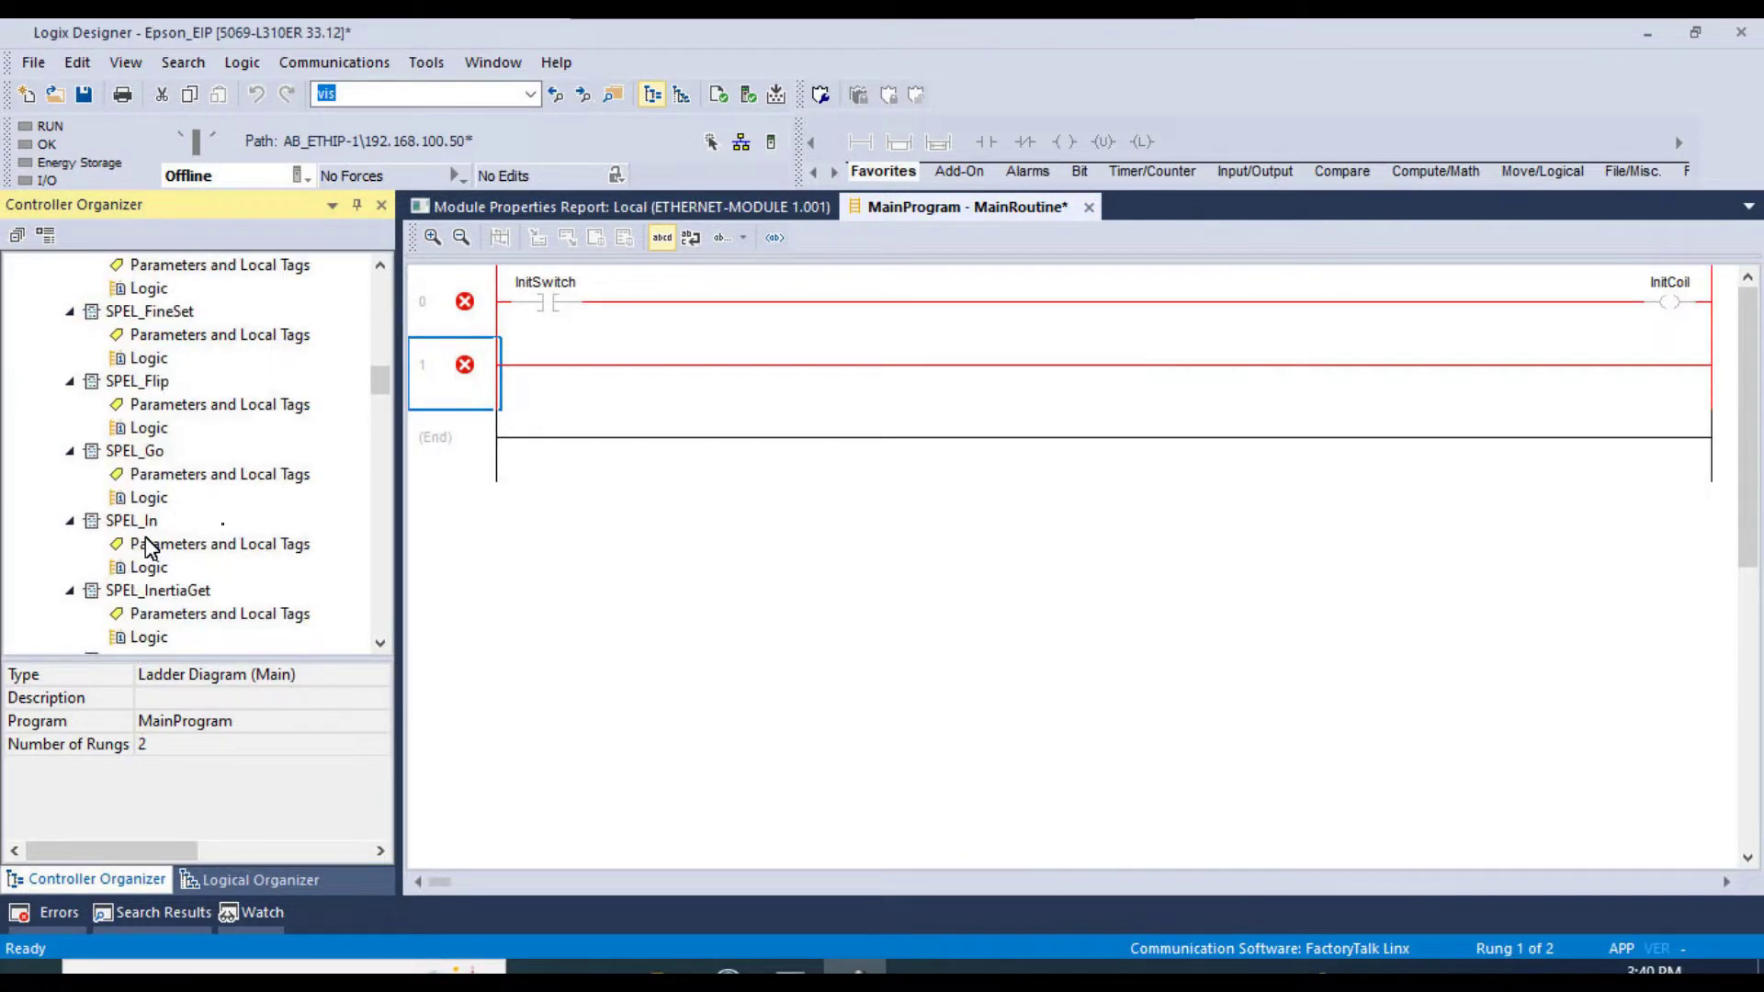
pyautogui.scroll(1, 228, 533)
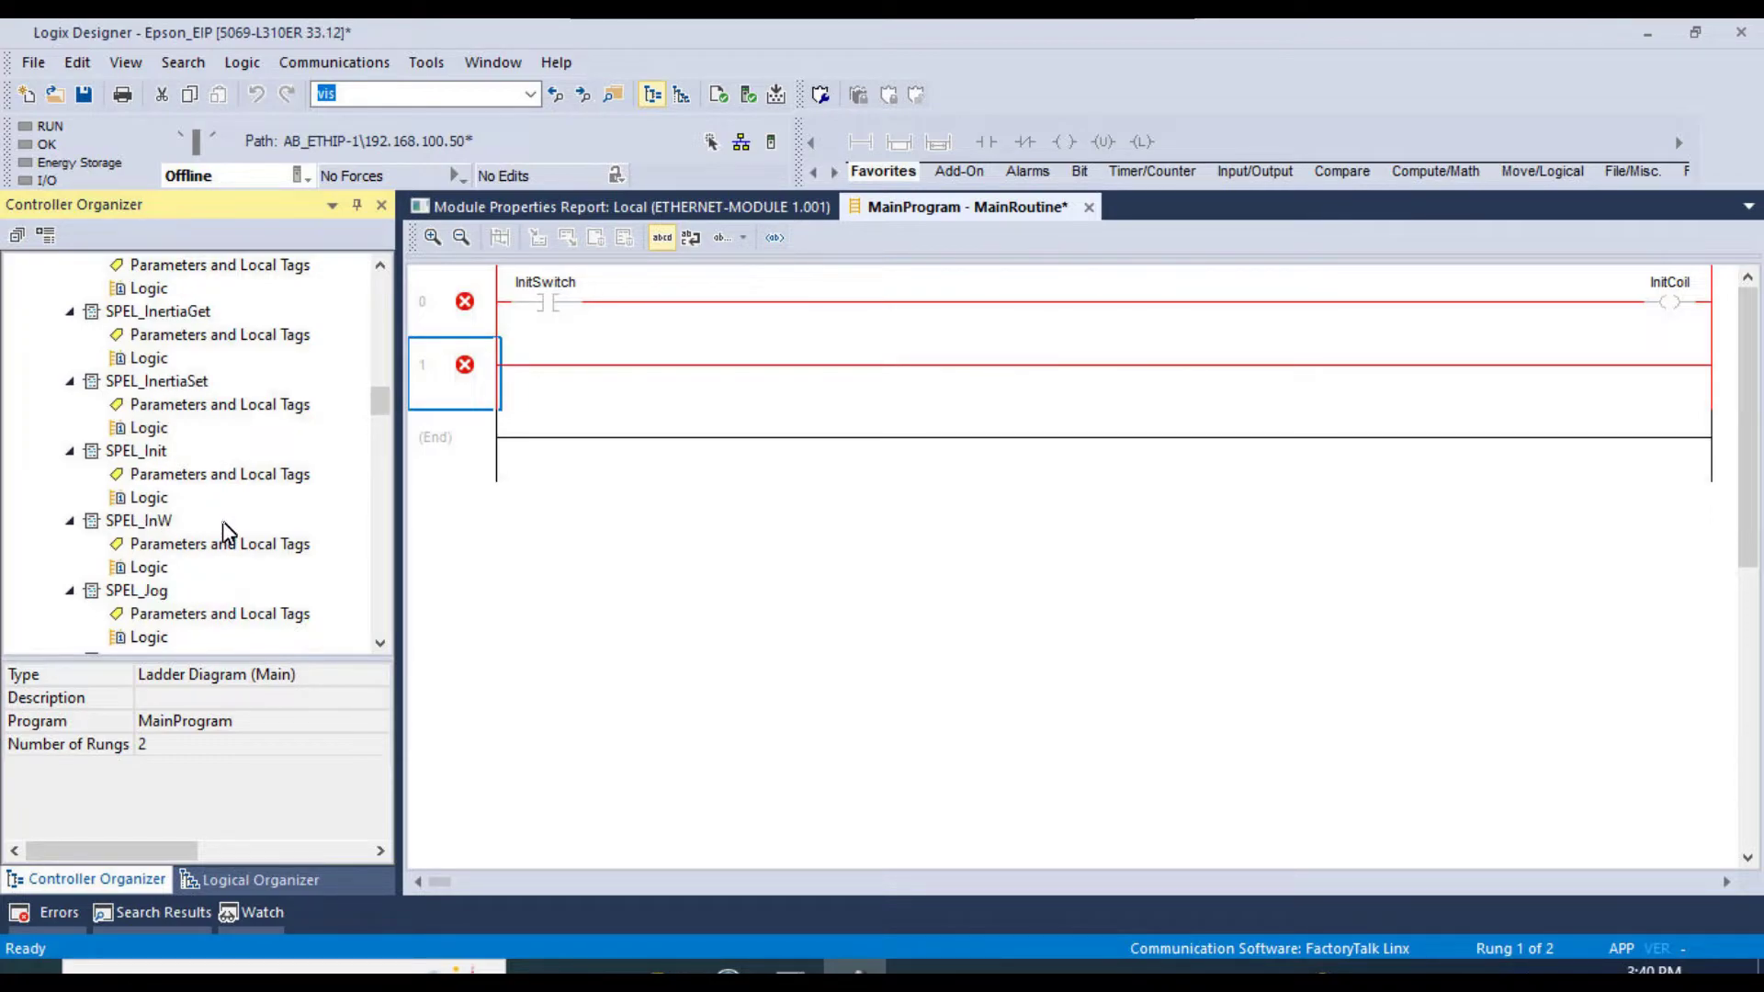
pyautogui.click(142, 451)
pyautogui.moveTo(142, 453); pyautogui.dragTo(542, 361)
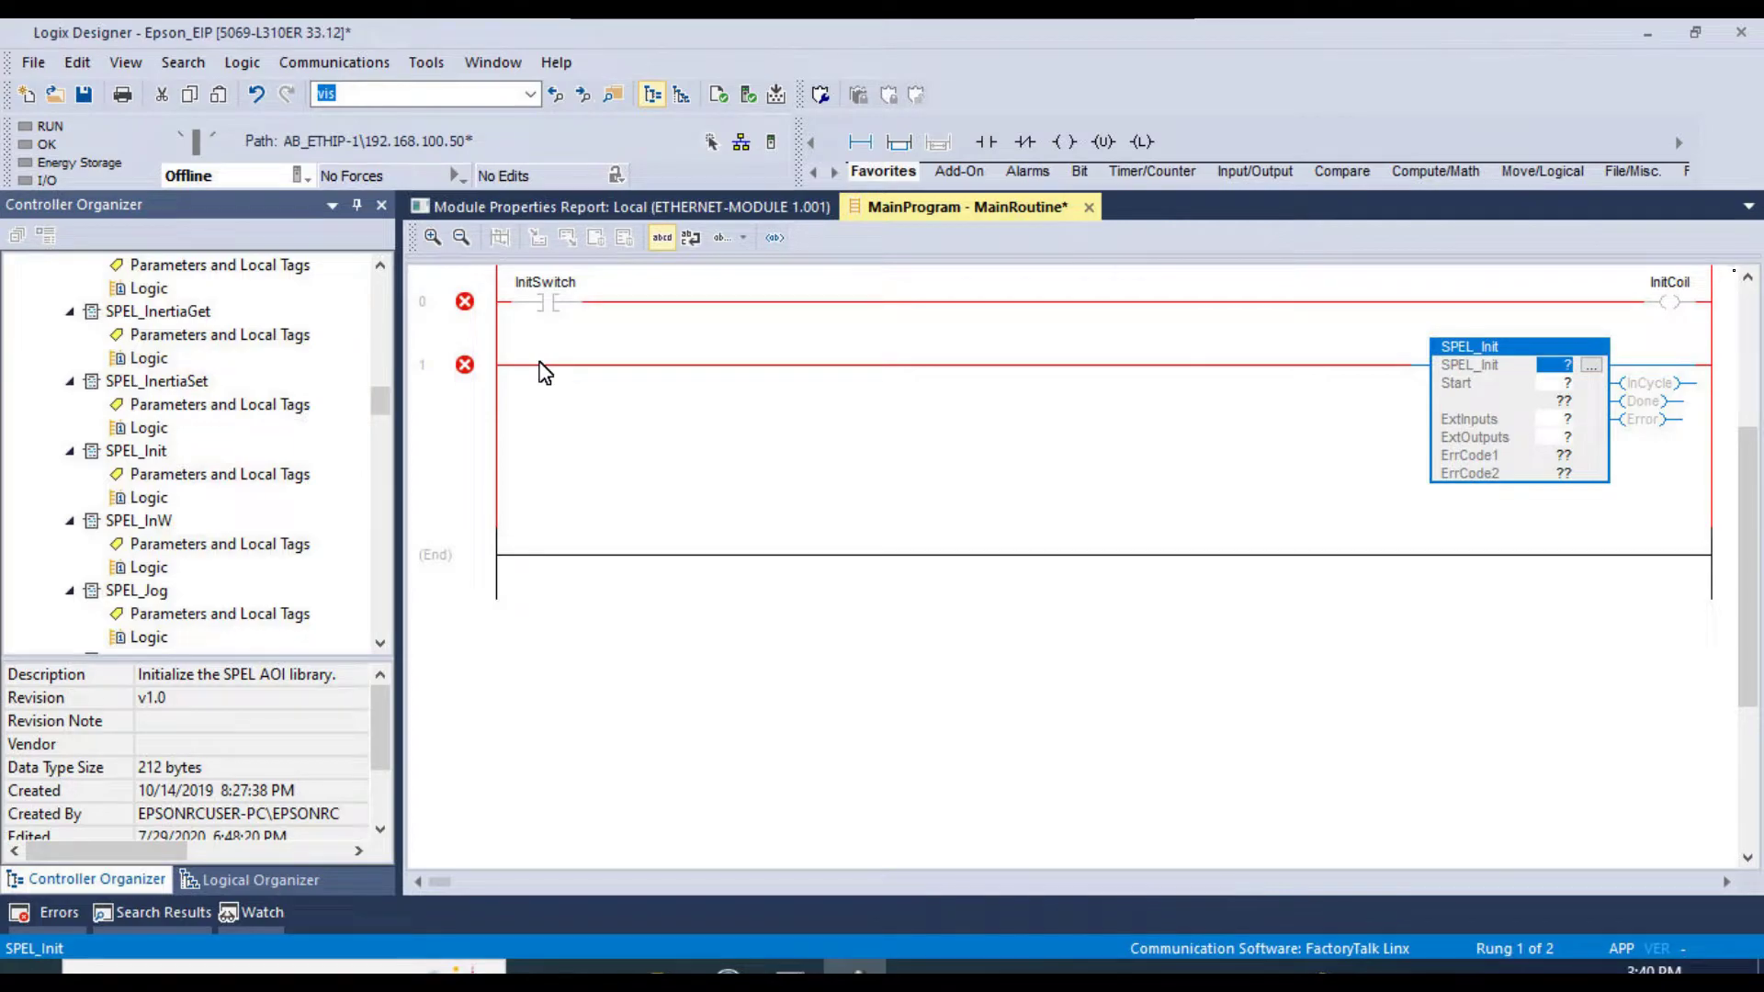
# - Name the SPEL_Init instance Init and create it as a local MainProgram tag of data type SPEL_Init
pyautogui.doubleClick(1573, 367)
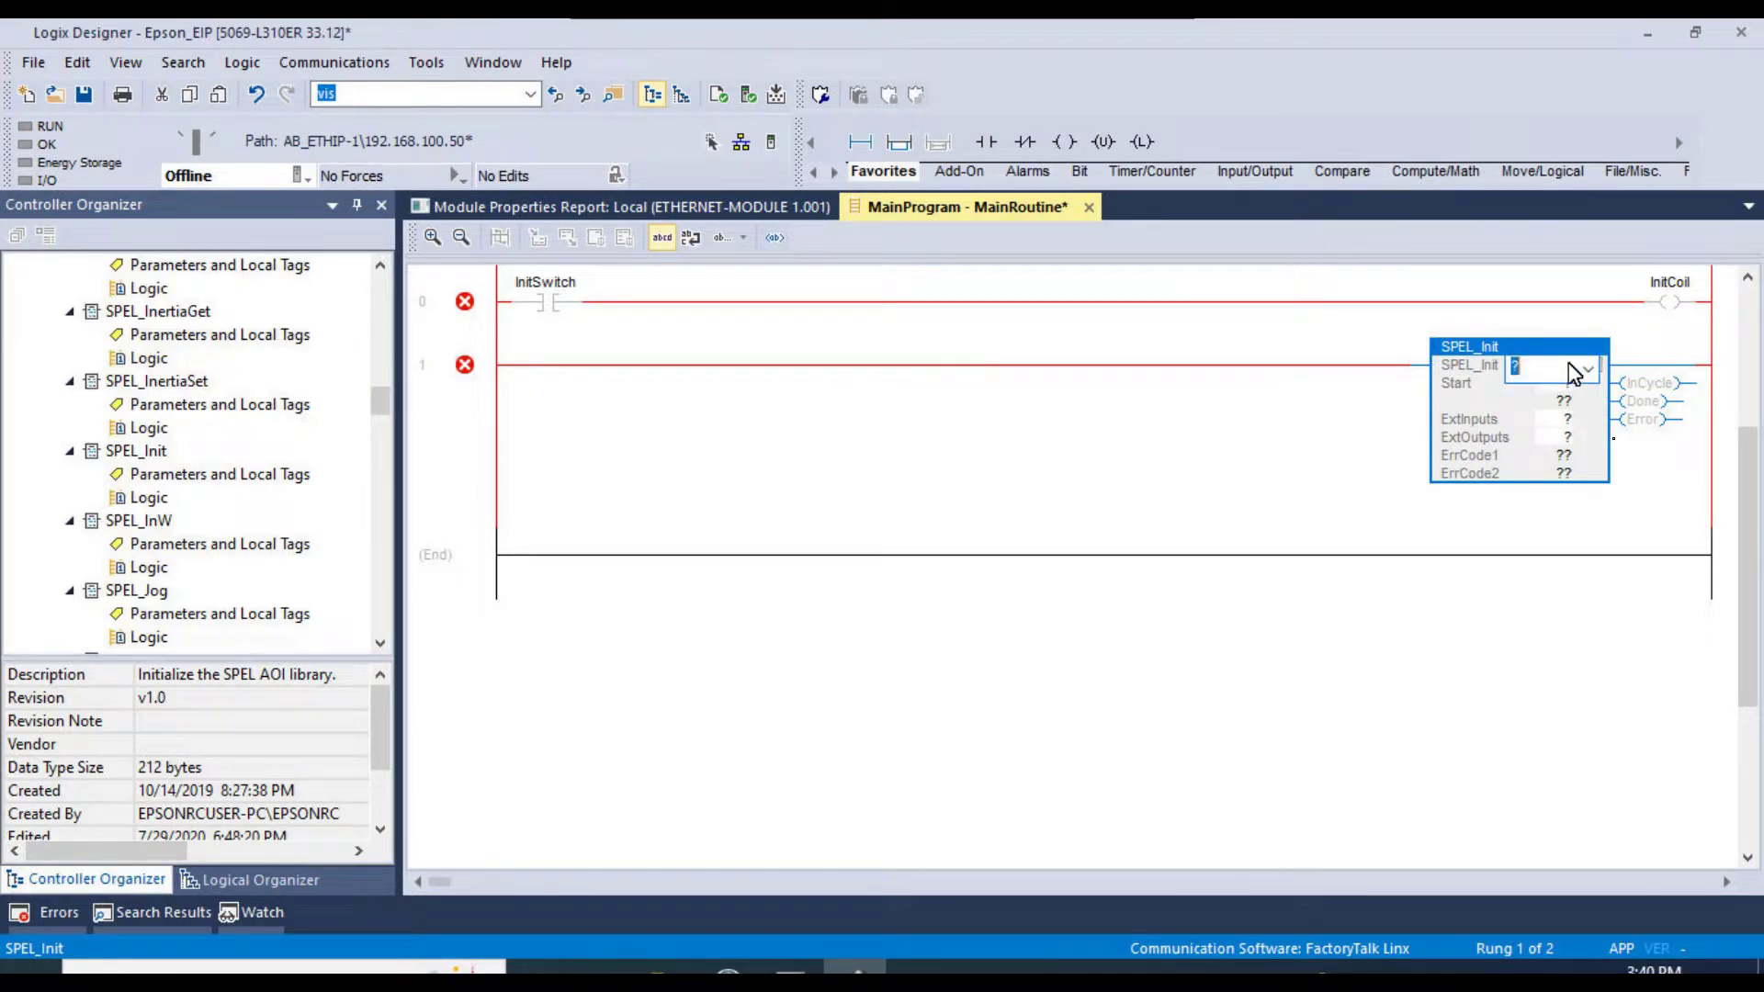
pyautogui.write('Init')
pyautogui.press('Return')
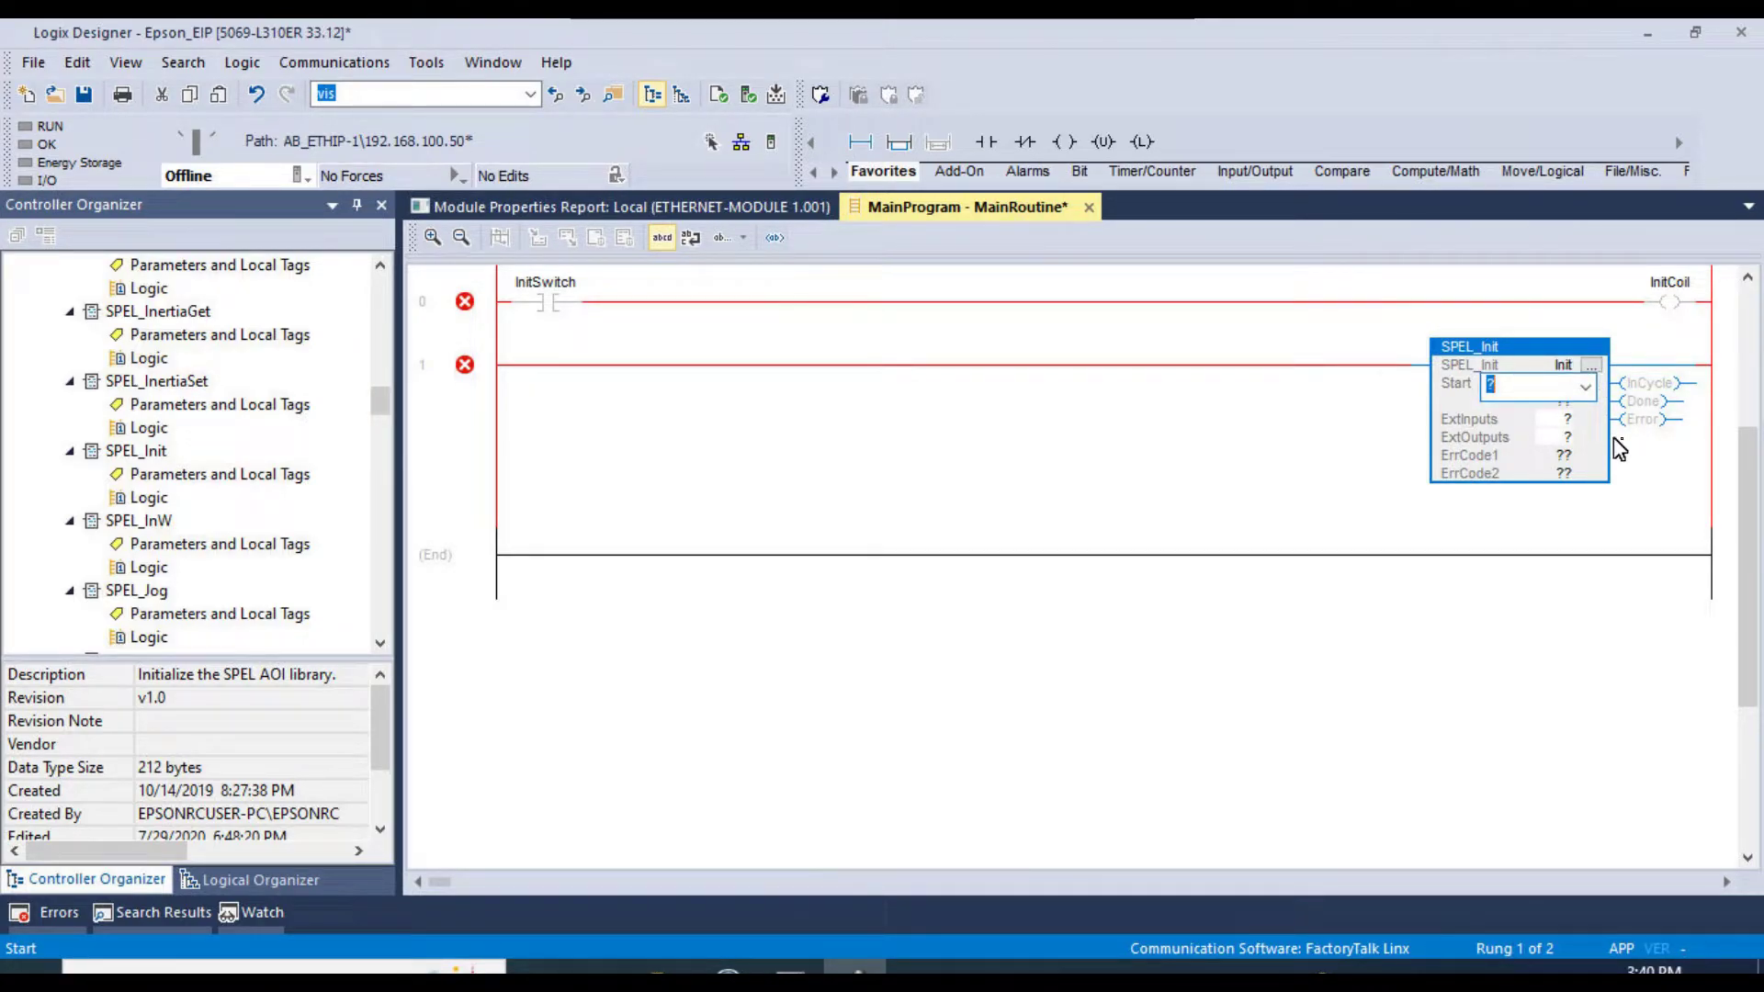
pyautogui.rightClick(1562, 368)
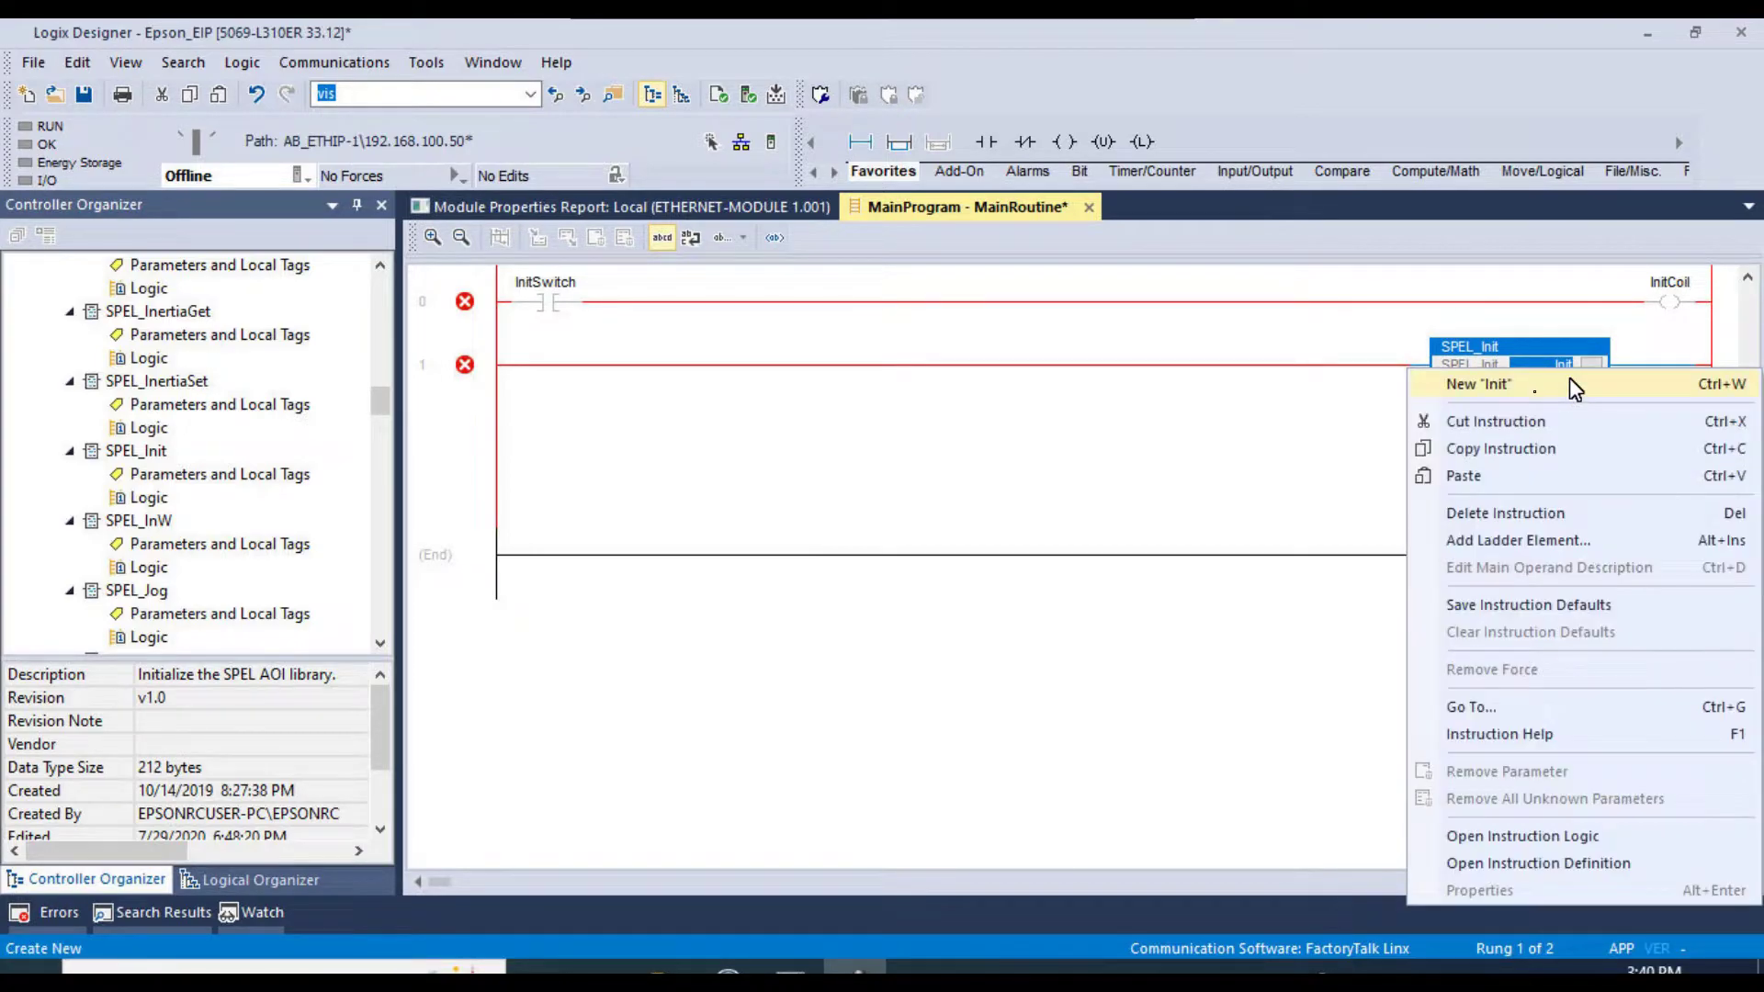
pyautogui.click(1569, 379)
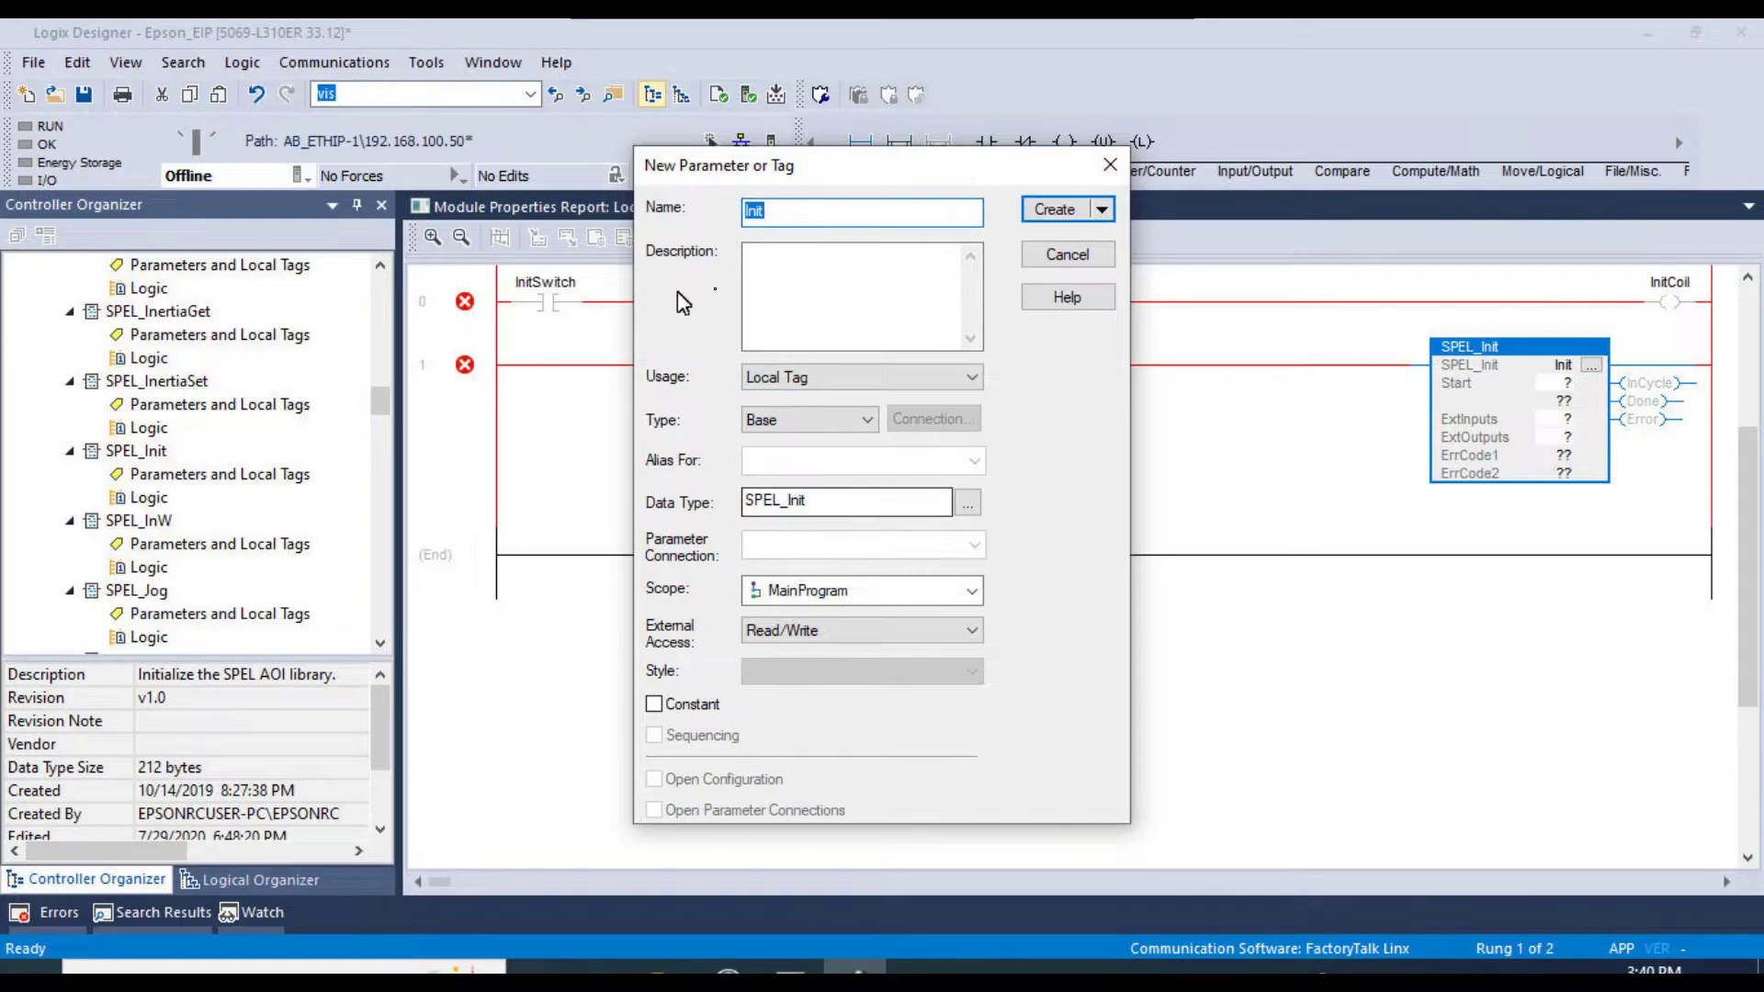
pyautogui.click(1054, 209)
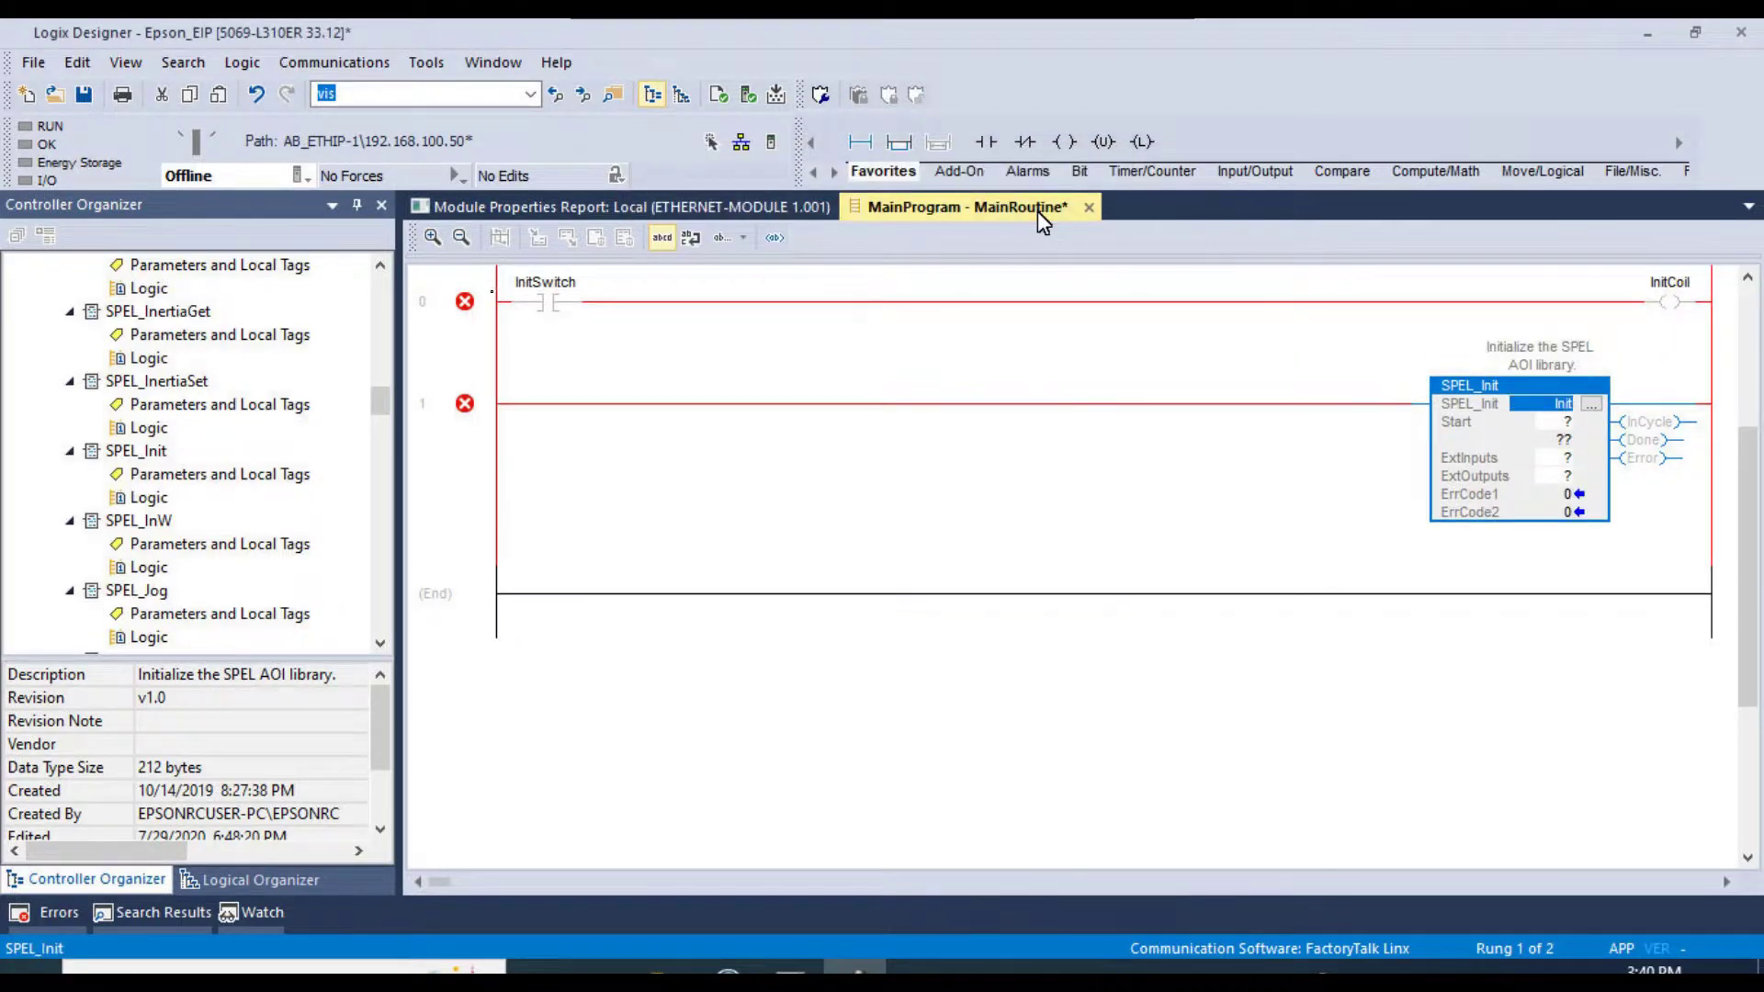
# - Create the tags for rung 0's undefined InitSwitch and InitCoil operands
pyautogui.click(542, 285)
pyautogui.rightClick(542, 285)
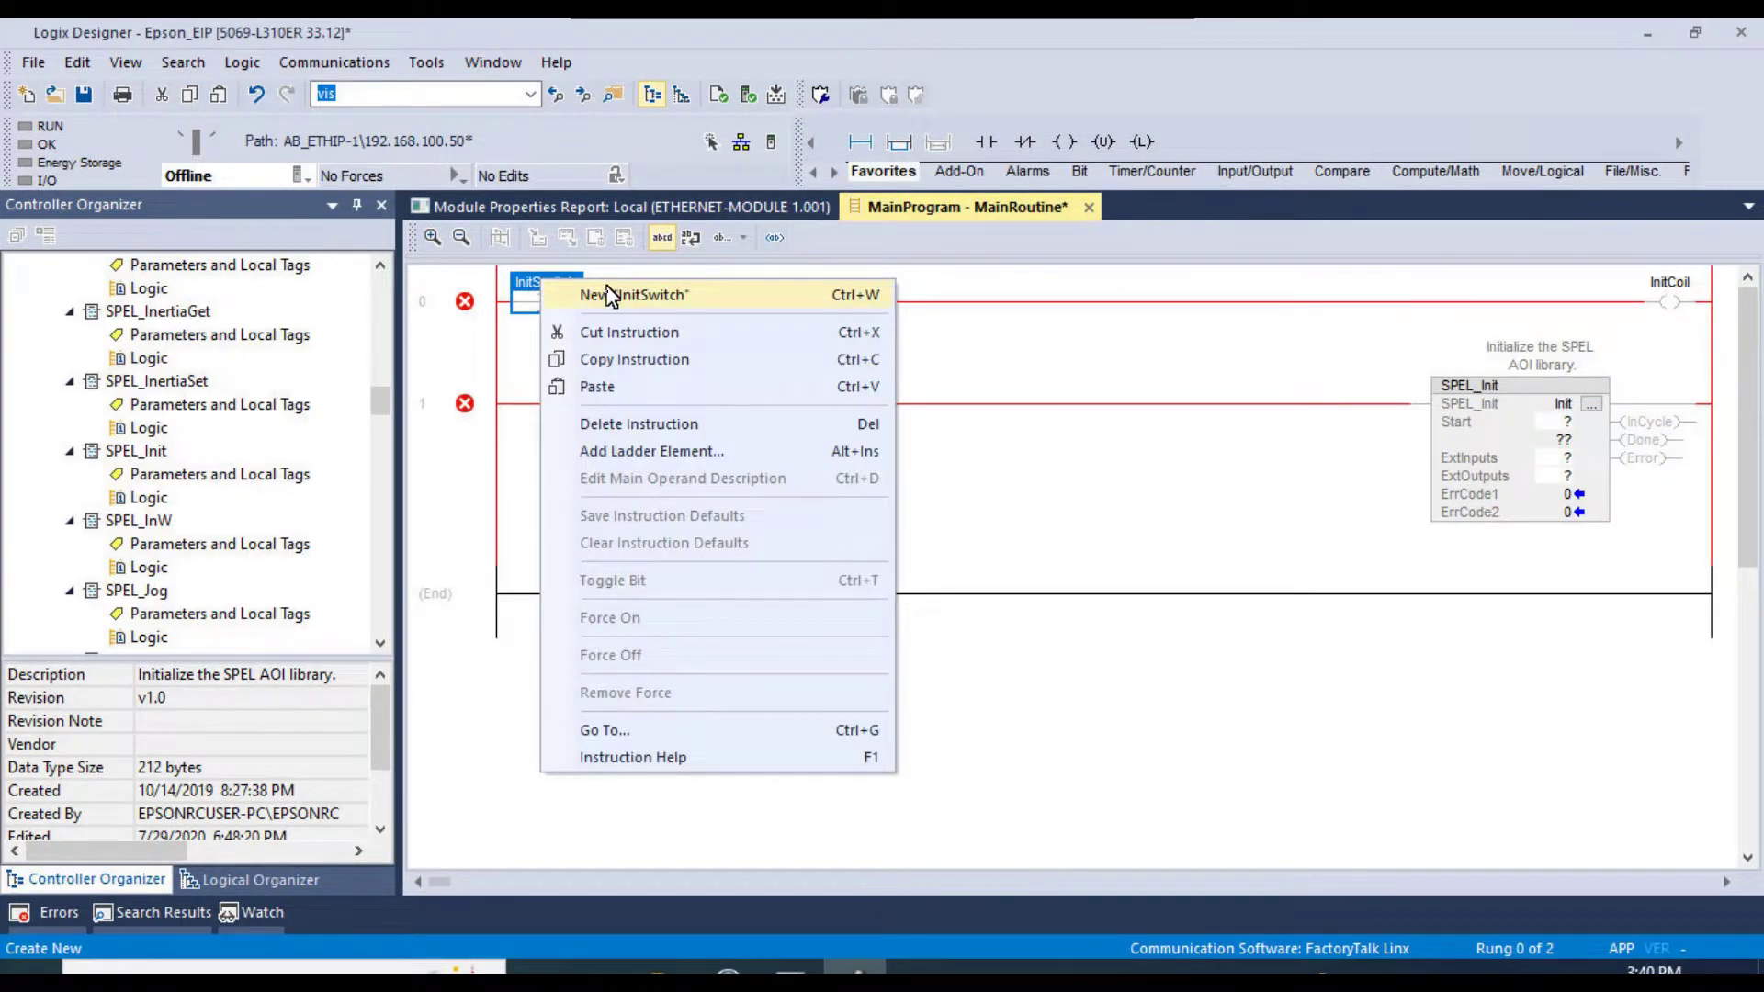
pyautogui.click(602, 293)
pyautogui.click(1066, 209)
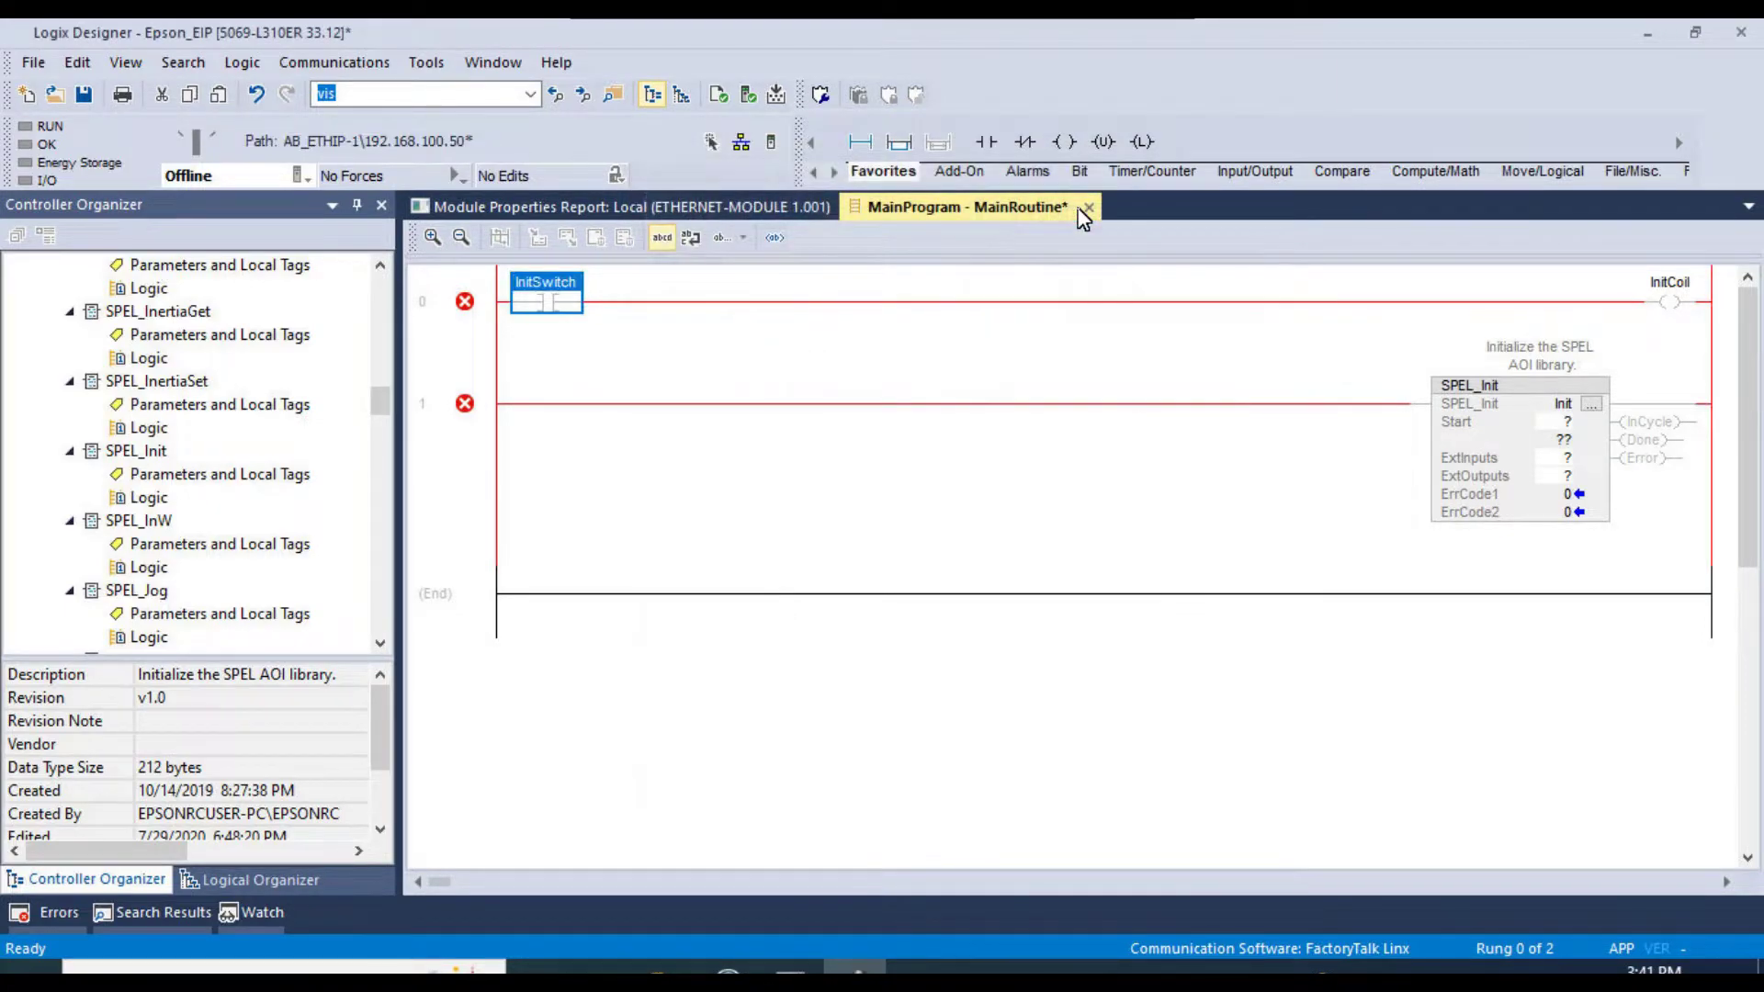
pyautogui.click(1665, 285)
pyautogui.rightClick(1662, 287)
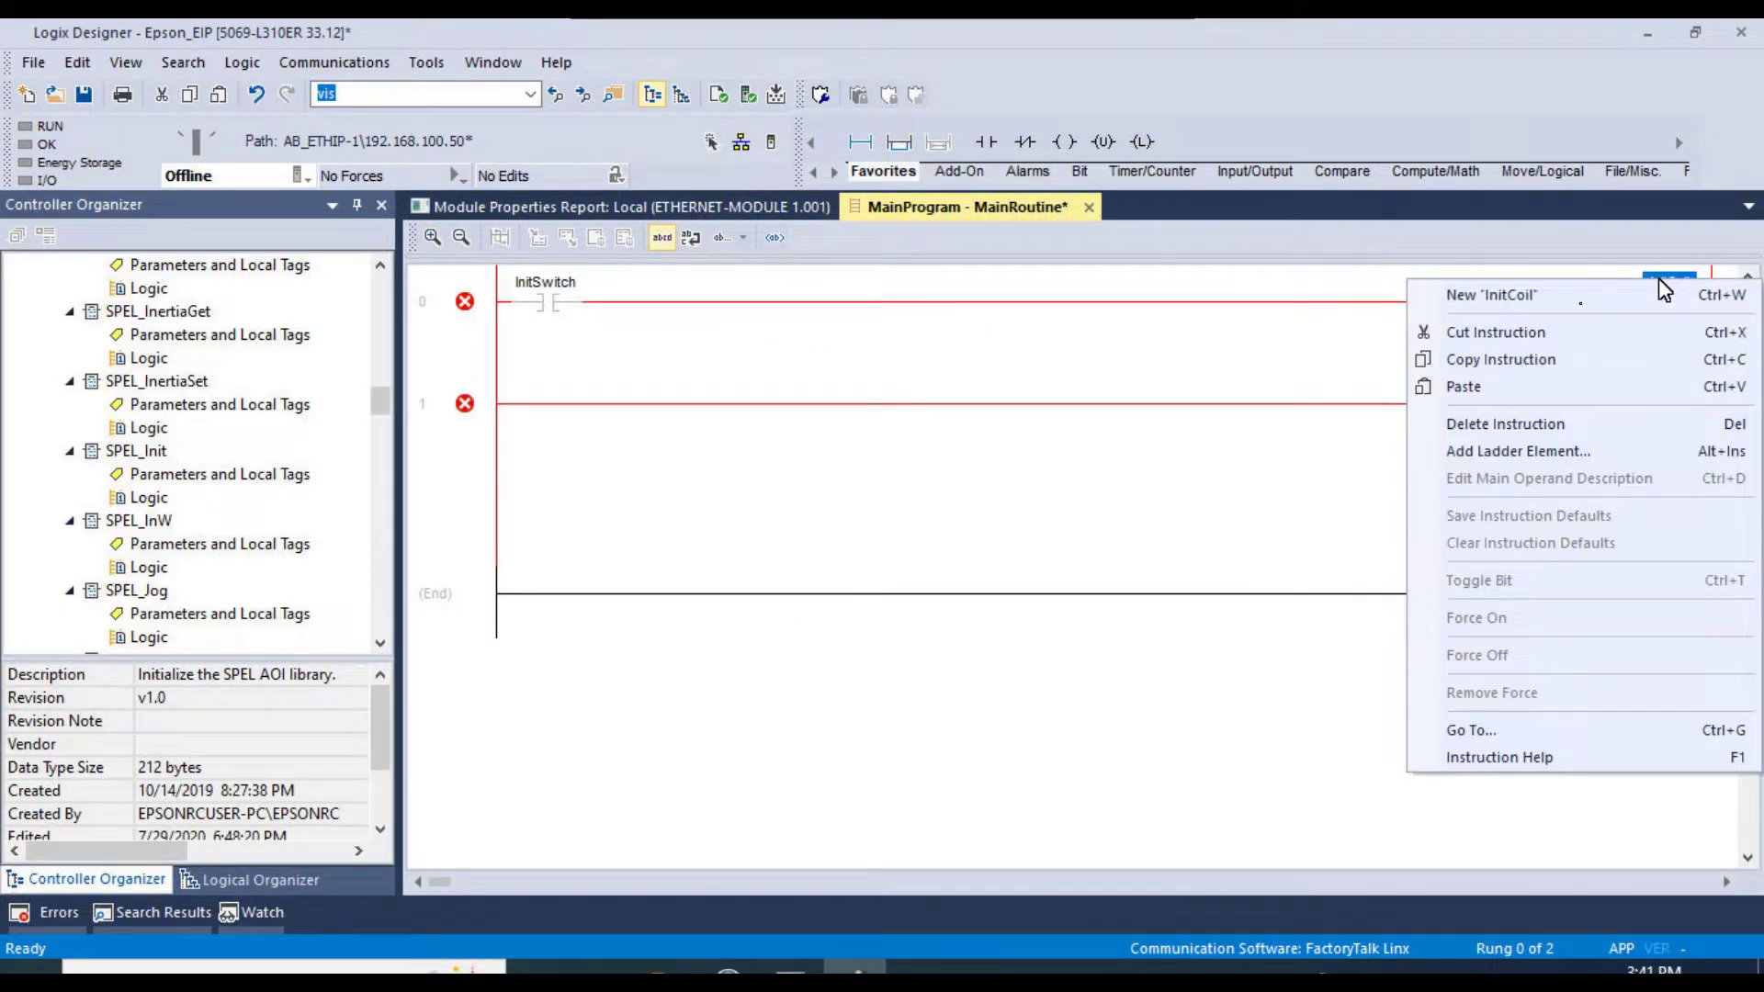
pyautogui.click(1580, 296)
pyautogui.click(1053, 211)
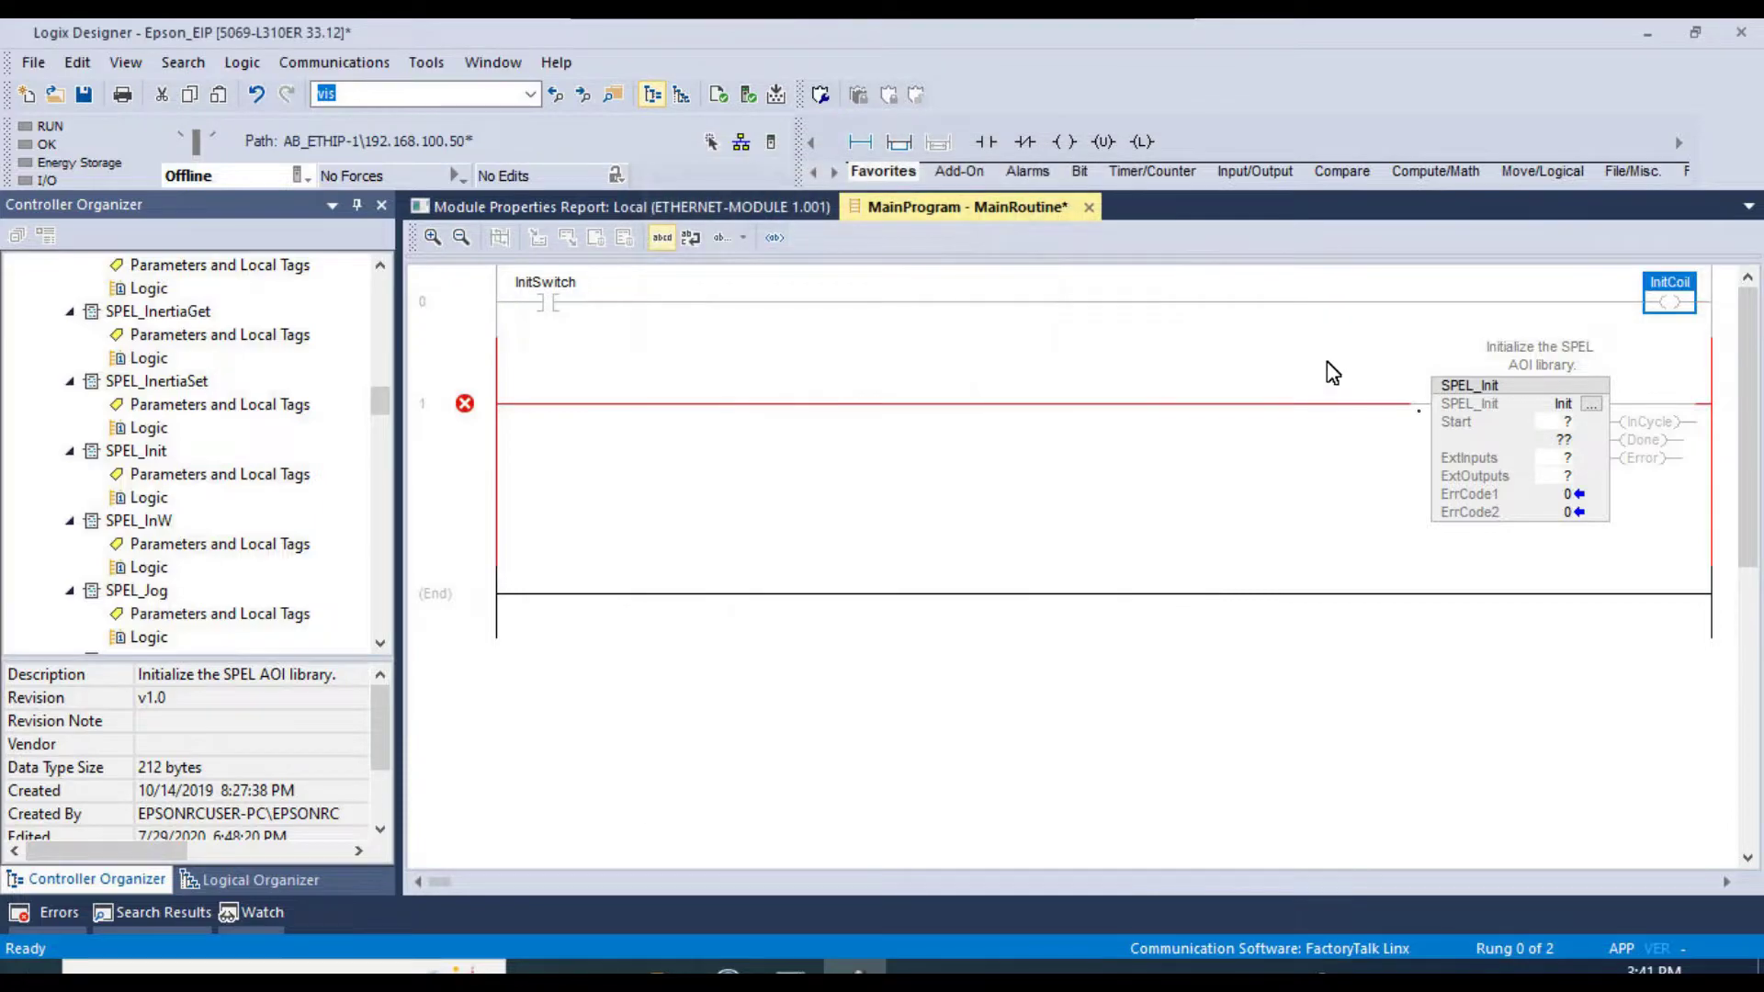
# - Set the Start operand of the SPEL_Init instruction to InitCoil
pyautogui.click(1474, 429)
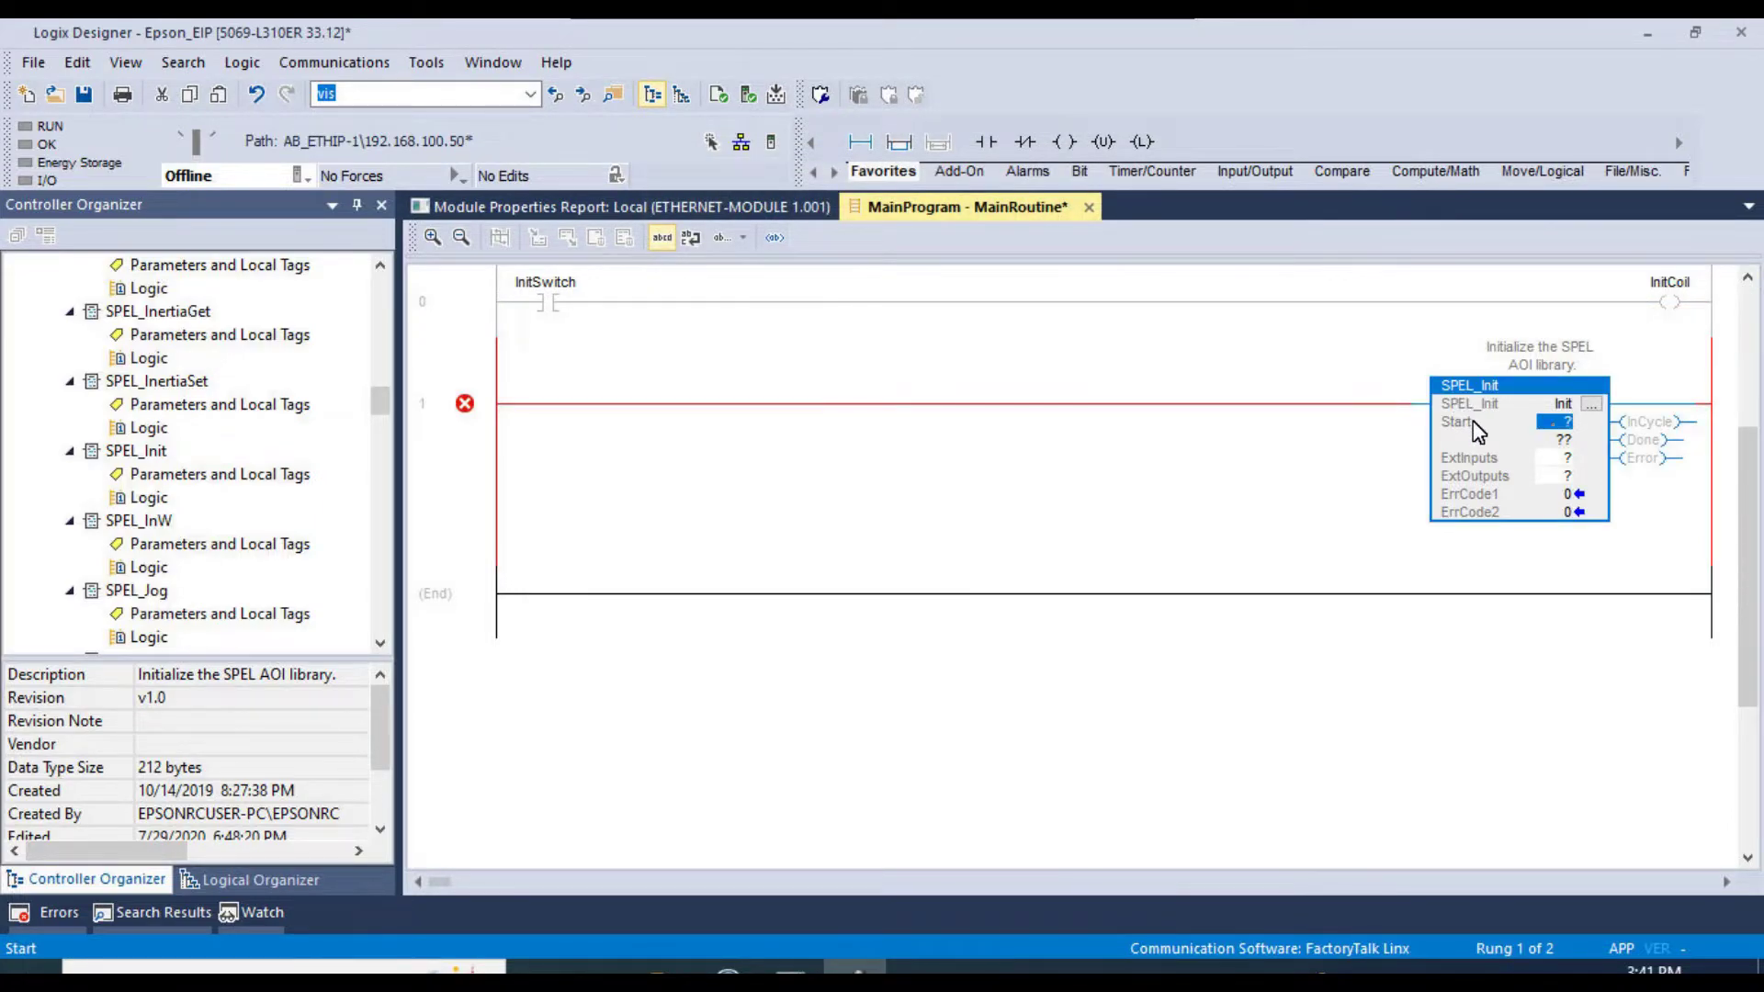
pyautogui.doubleClick(1554, 426)
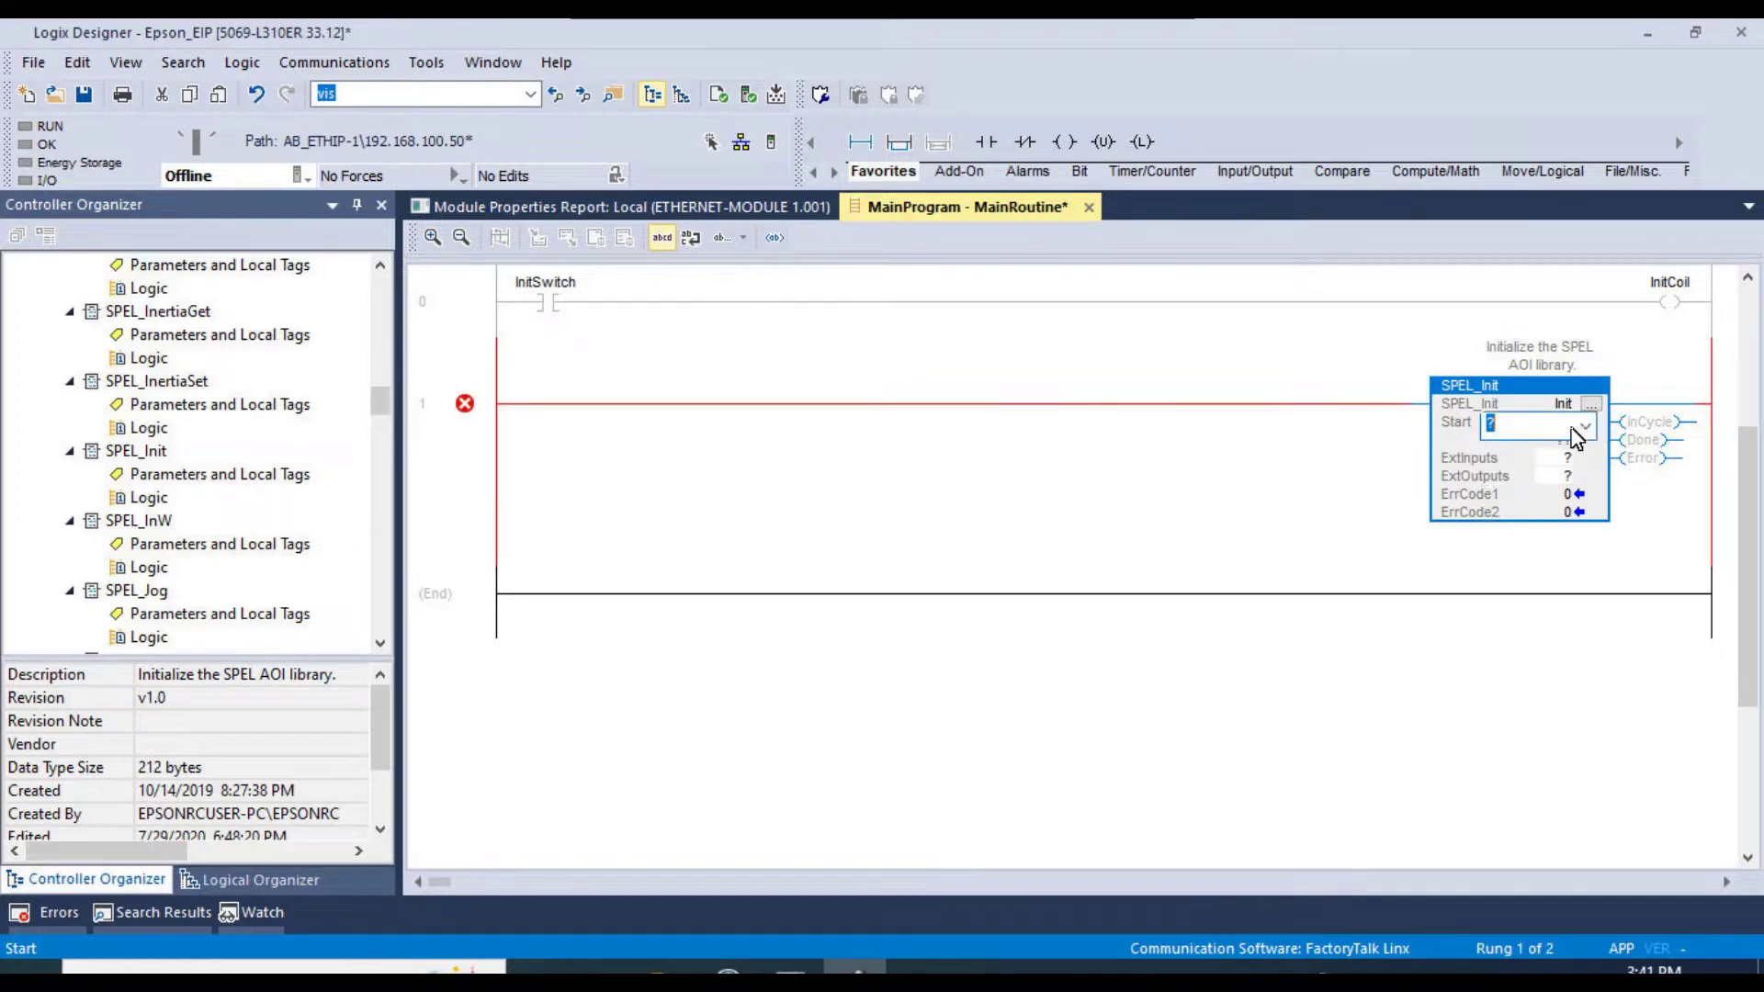
pyautogui.write('InitCoil')
pyautogui.press('Return')
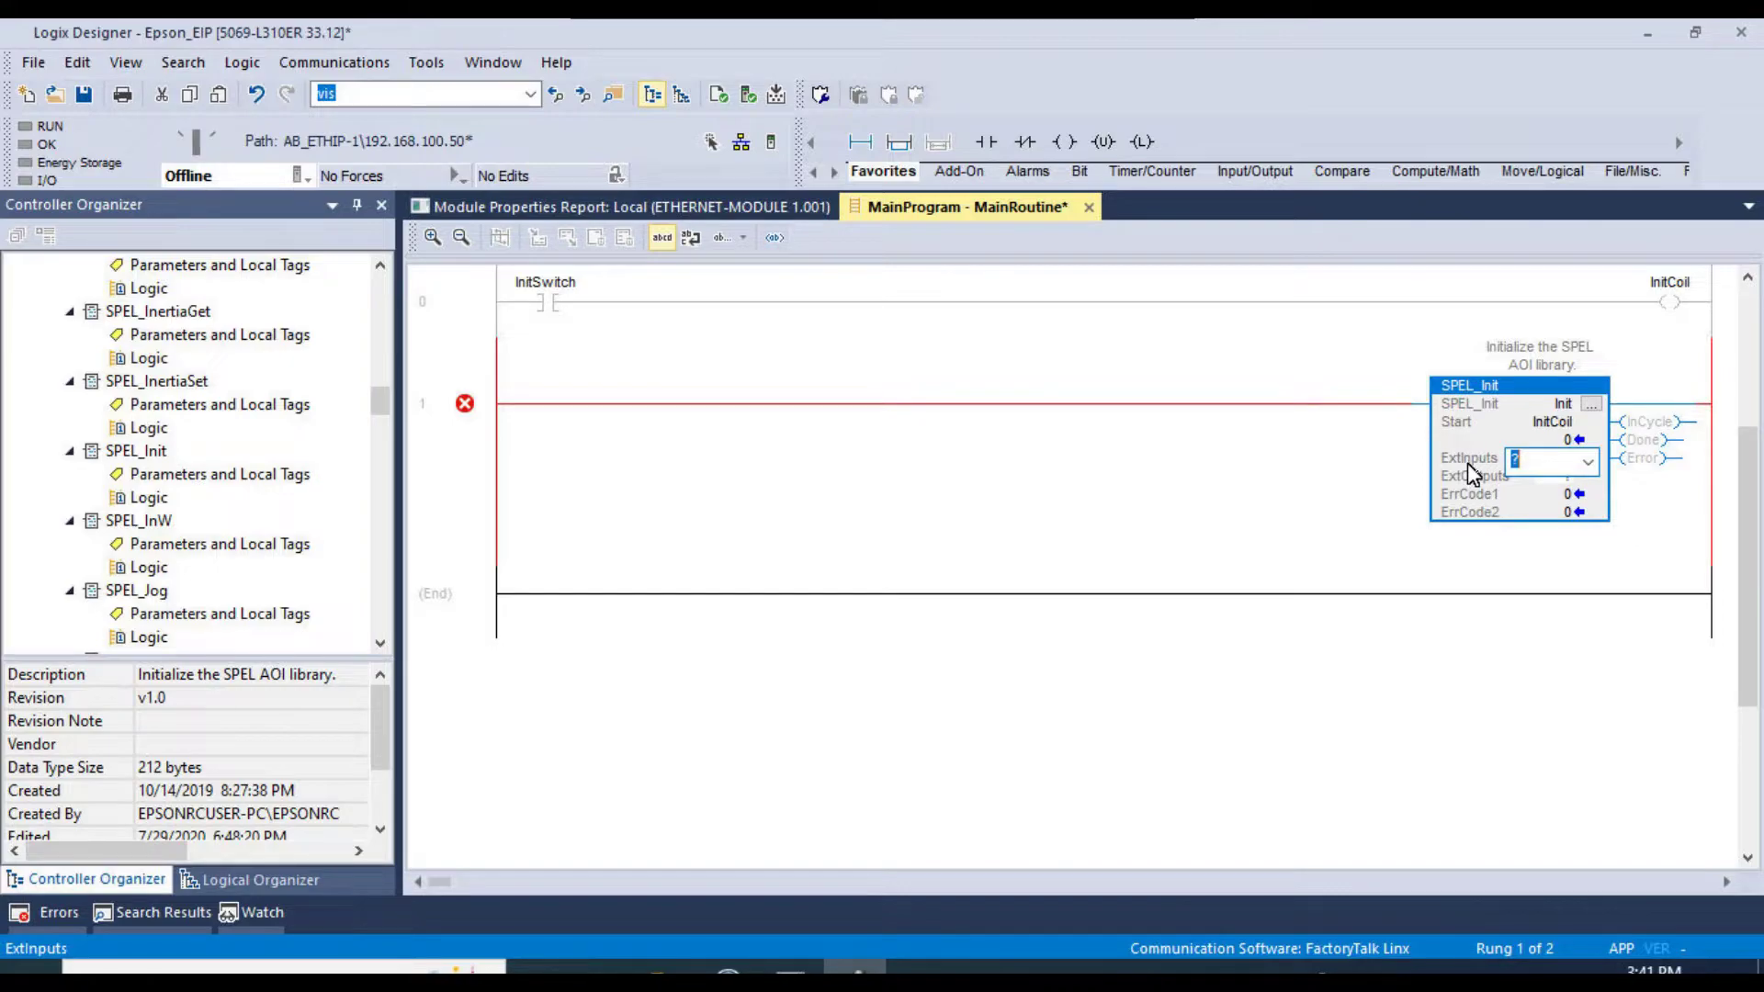
# - Examine the Epson Ethernet module's defined tags in the I/O configuration and in the Controller Tags
pyautogui.scroll(-3, 390, 443)
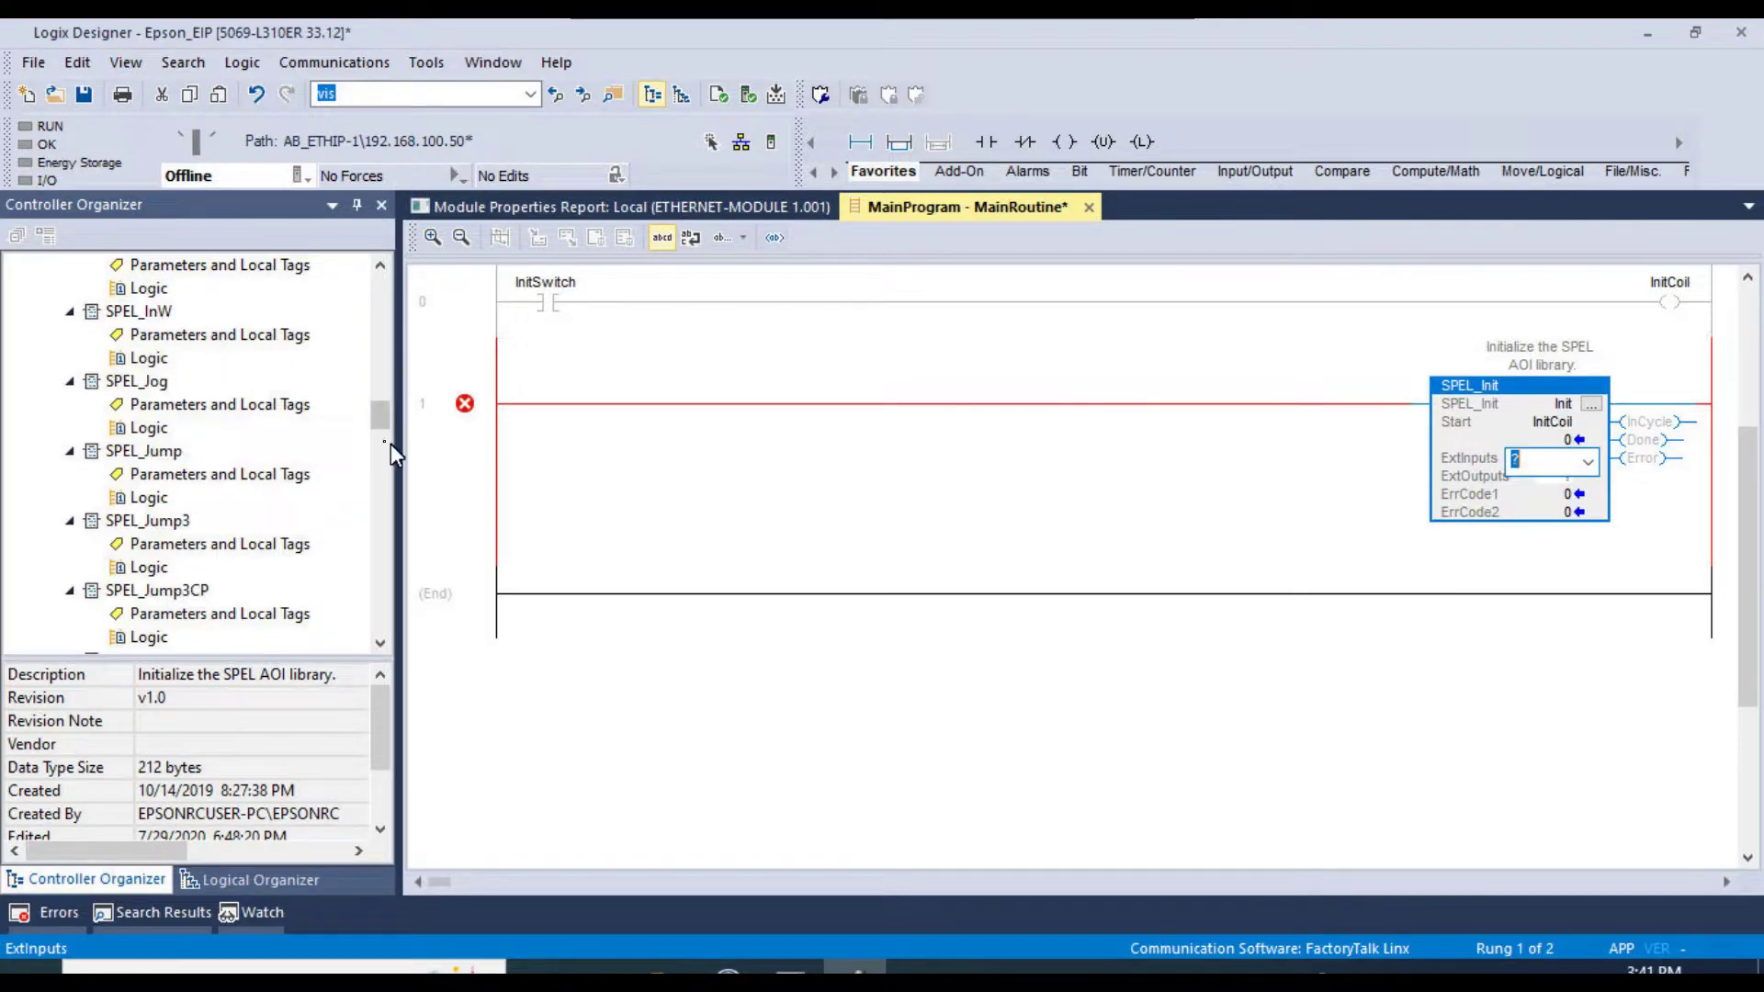
pyautogui.moveTo(379, 416); pyautogui.dragTo(382, 654)
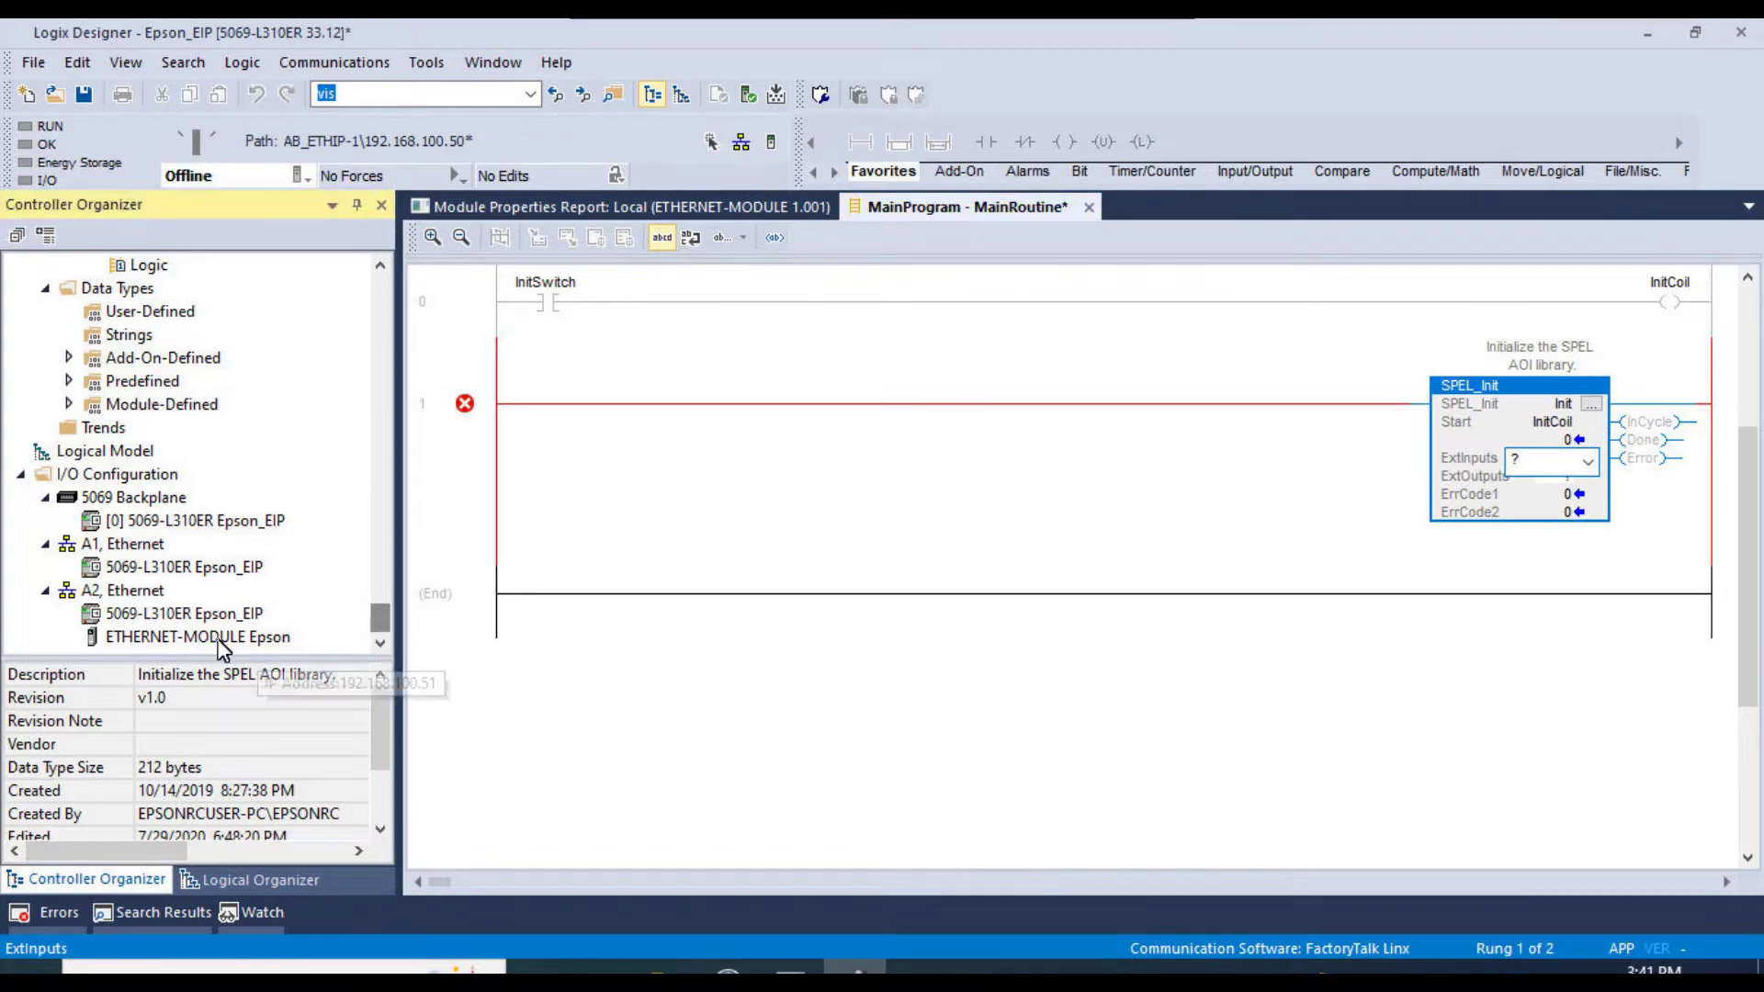
pyautogui.click(215, 640)
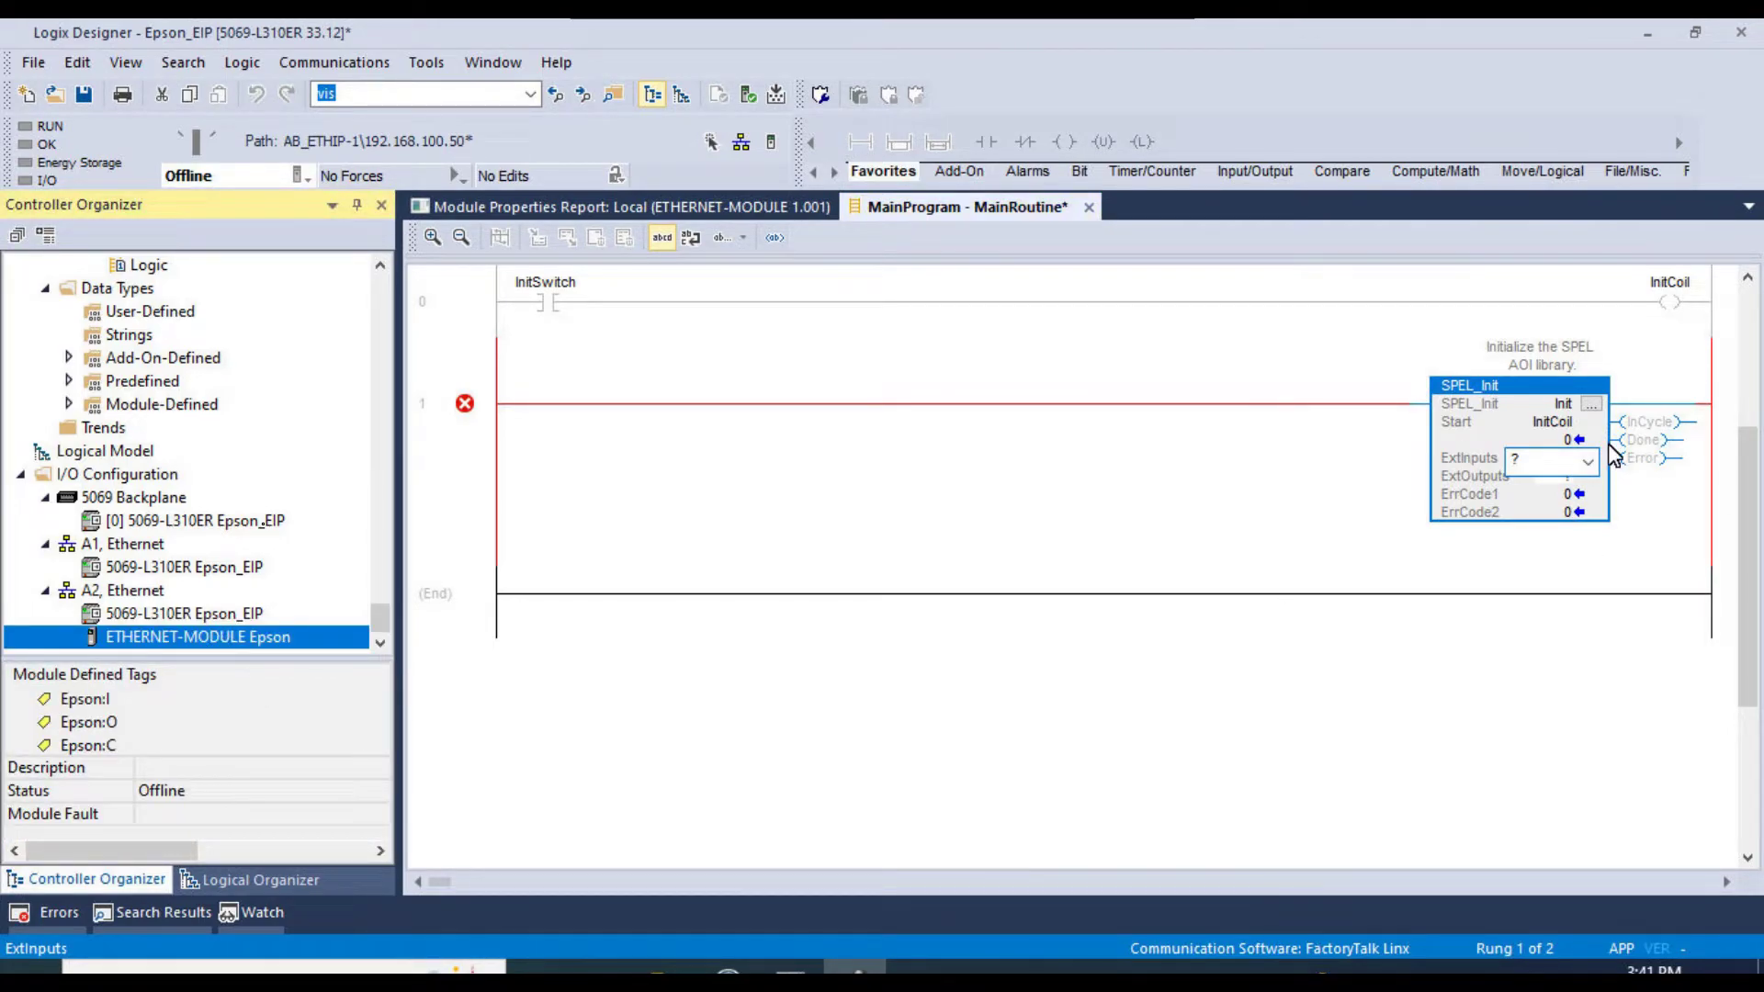
pyautogui.moveTo(384, 624); pyautogui.dragTo(383, 287)
pyautogui.click(166, 292)
pyautogui.doubleClick(167, 290)
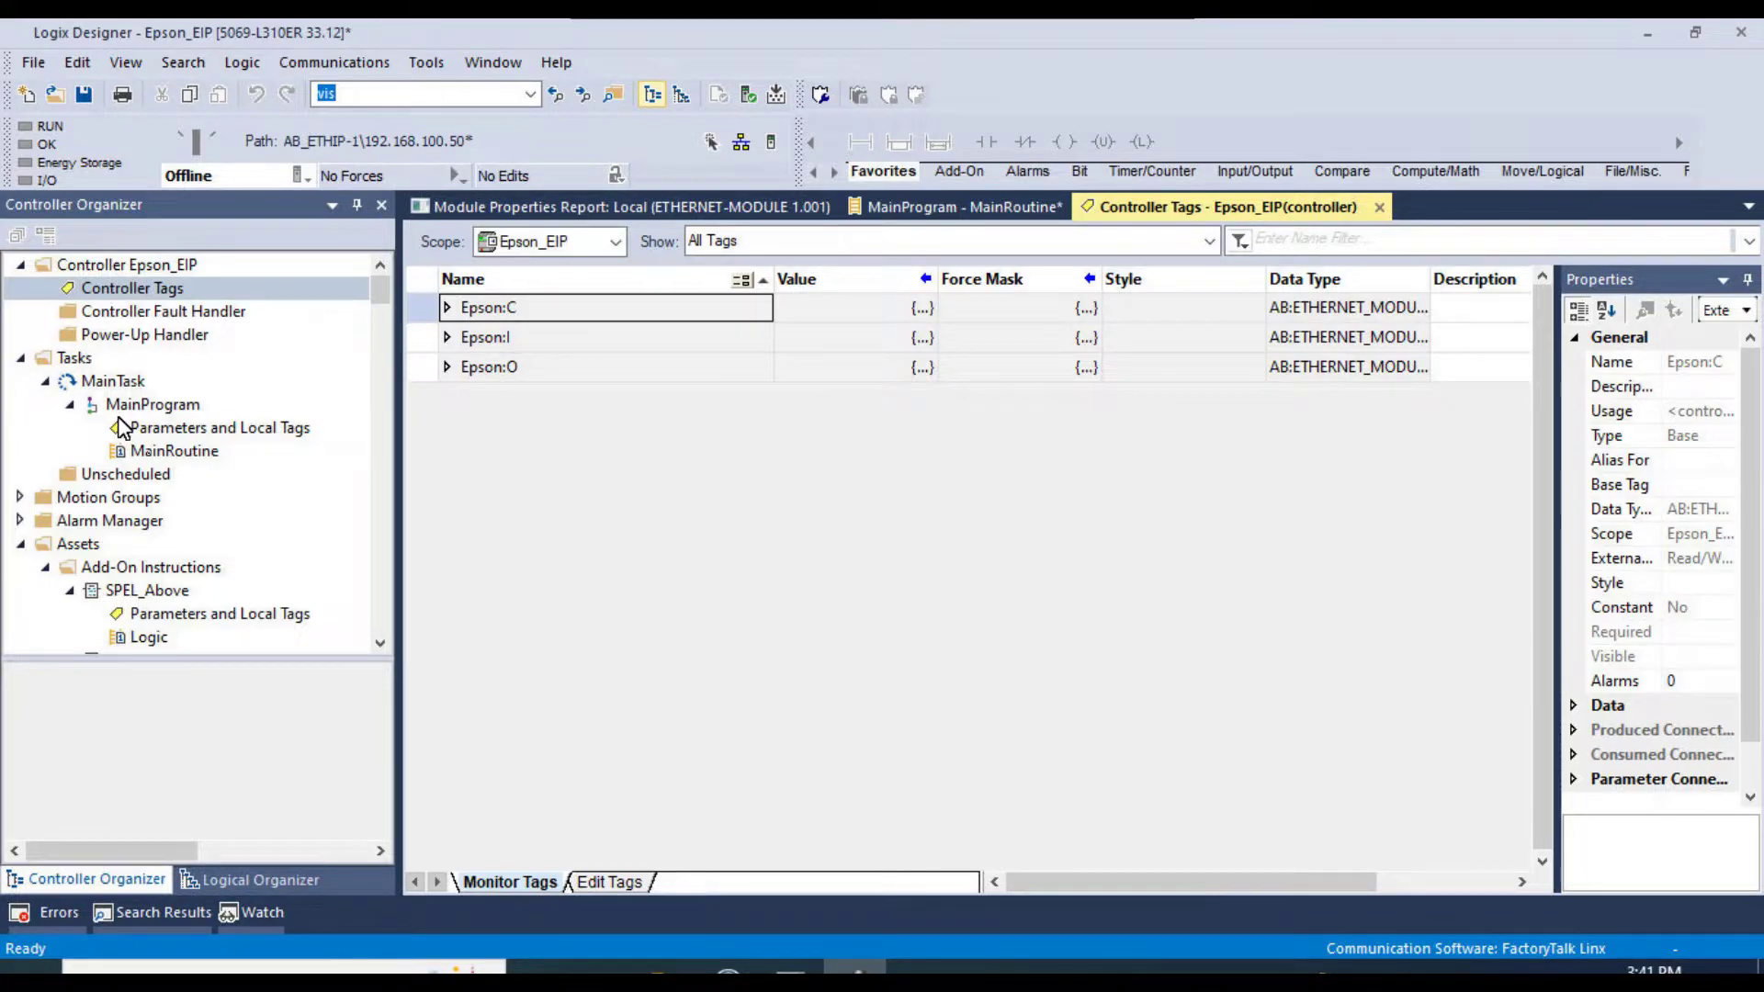
# - In MainRoutine, set the SPEL_Init instruction's ExtInputs operand to Epson:I and its ExtOutputs operand to Epson:O
pyautogui.doubleClick(160, 451)
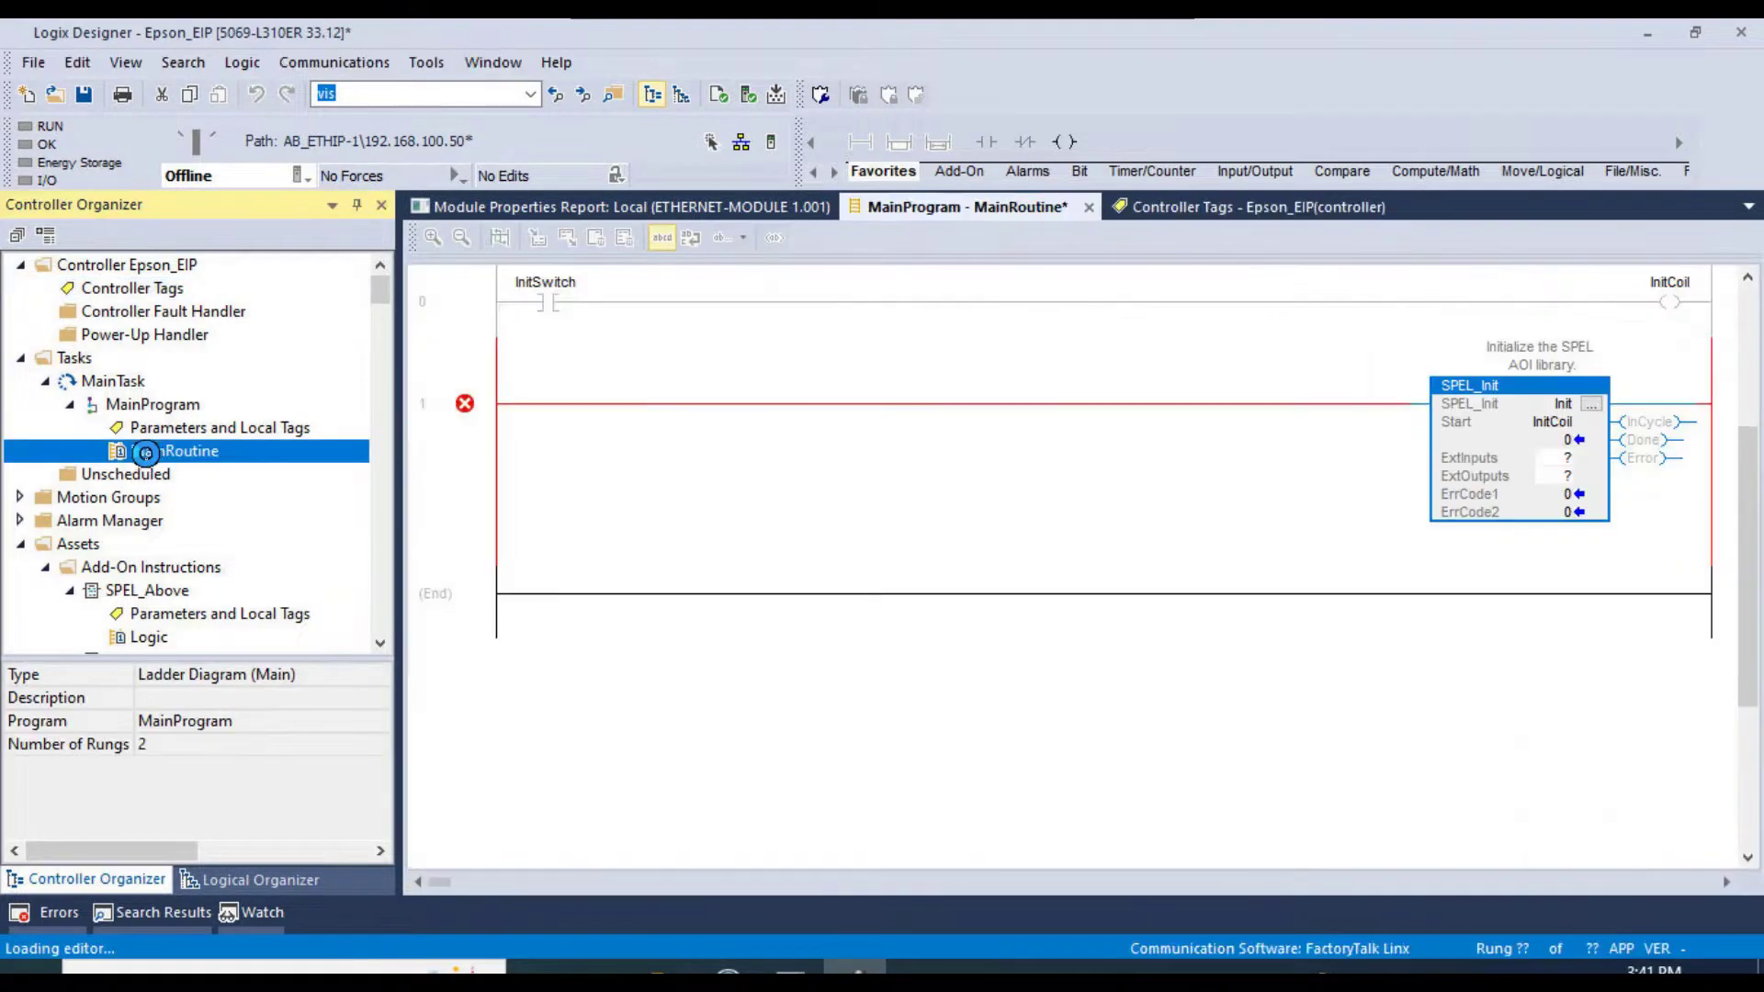
pyautogui.doubleClick(1562, 457)
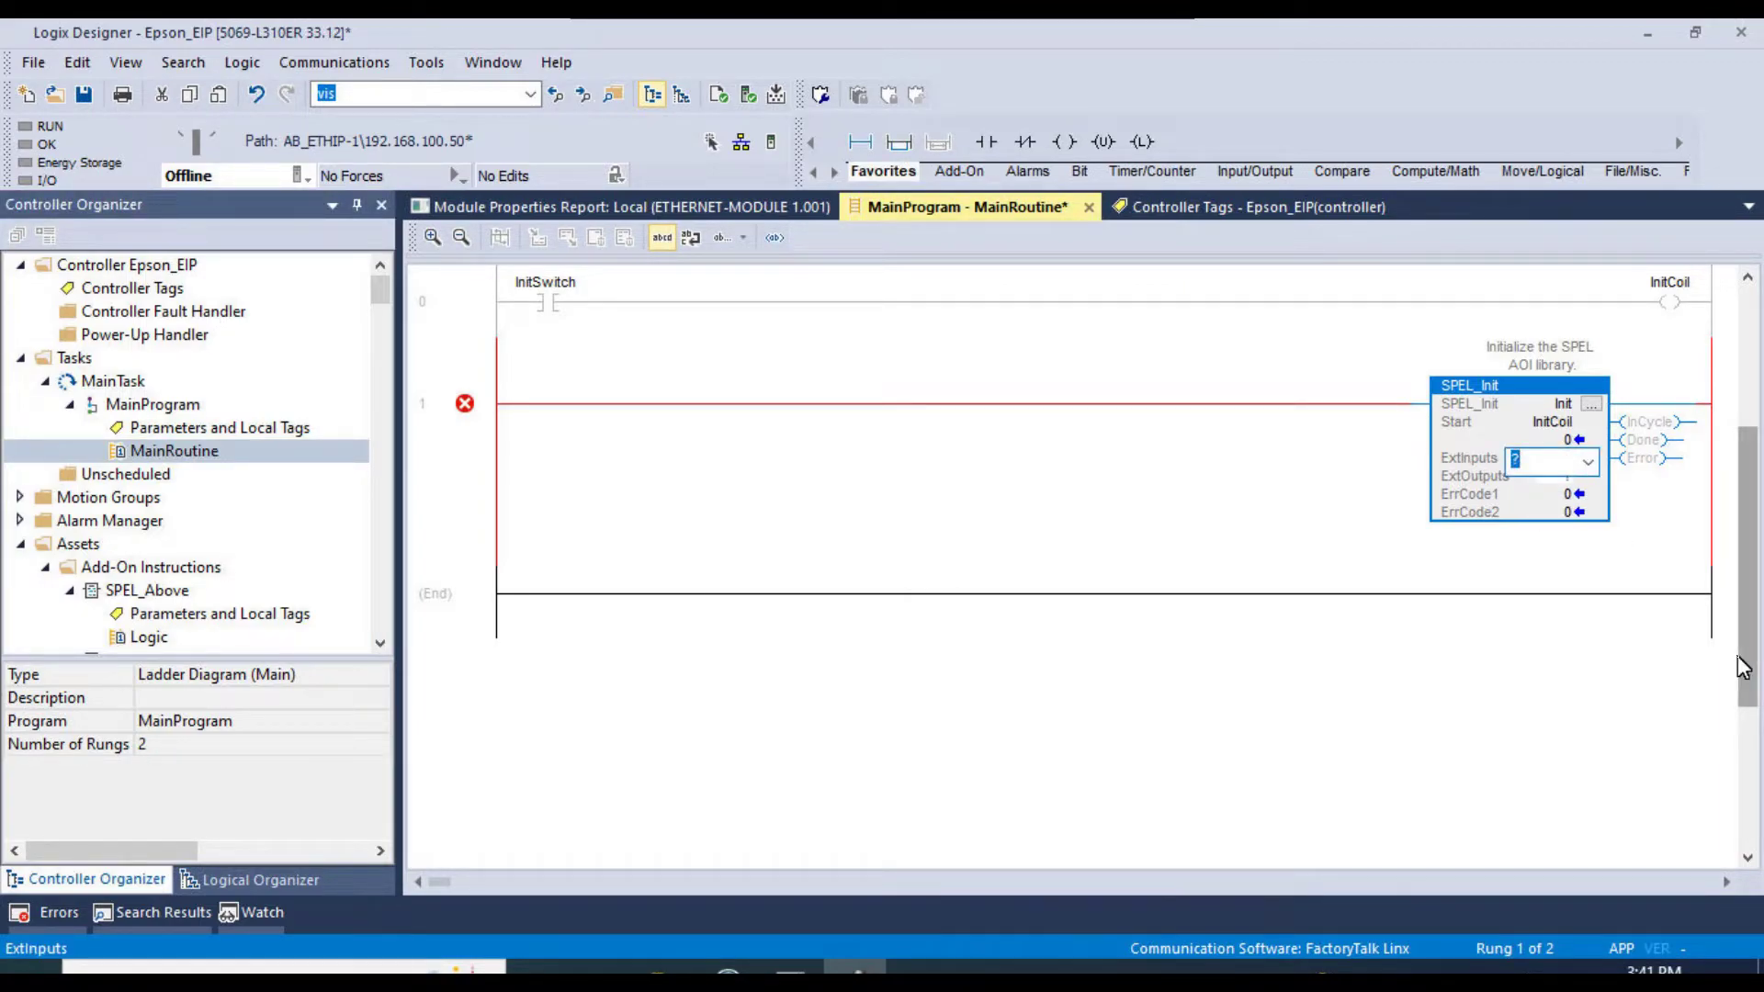
pyautogui.write('Epson:I')
pyautogui.press('Return')
pyautogui.write('Epson:O')
pyautogui.press('Return')
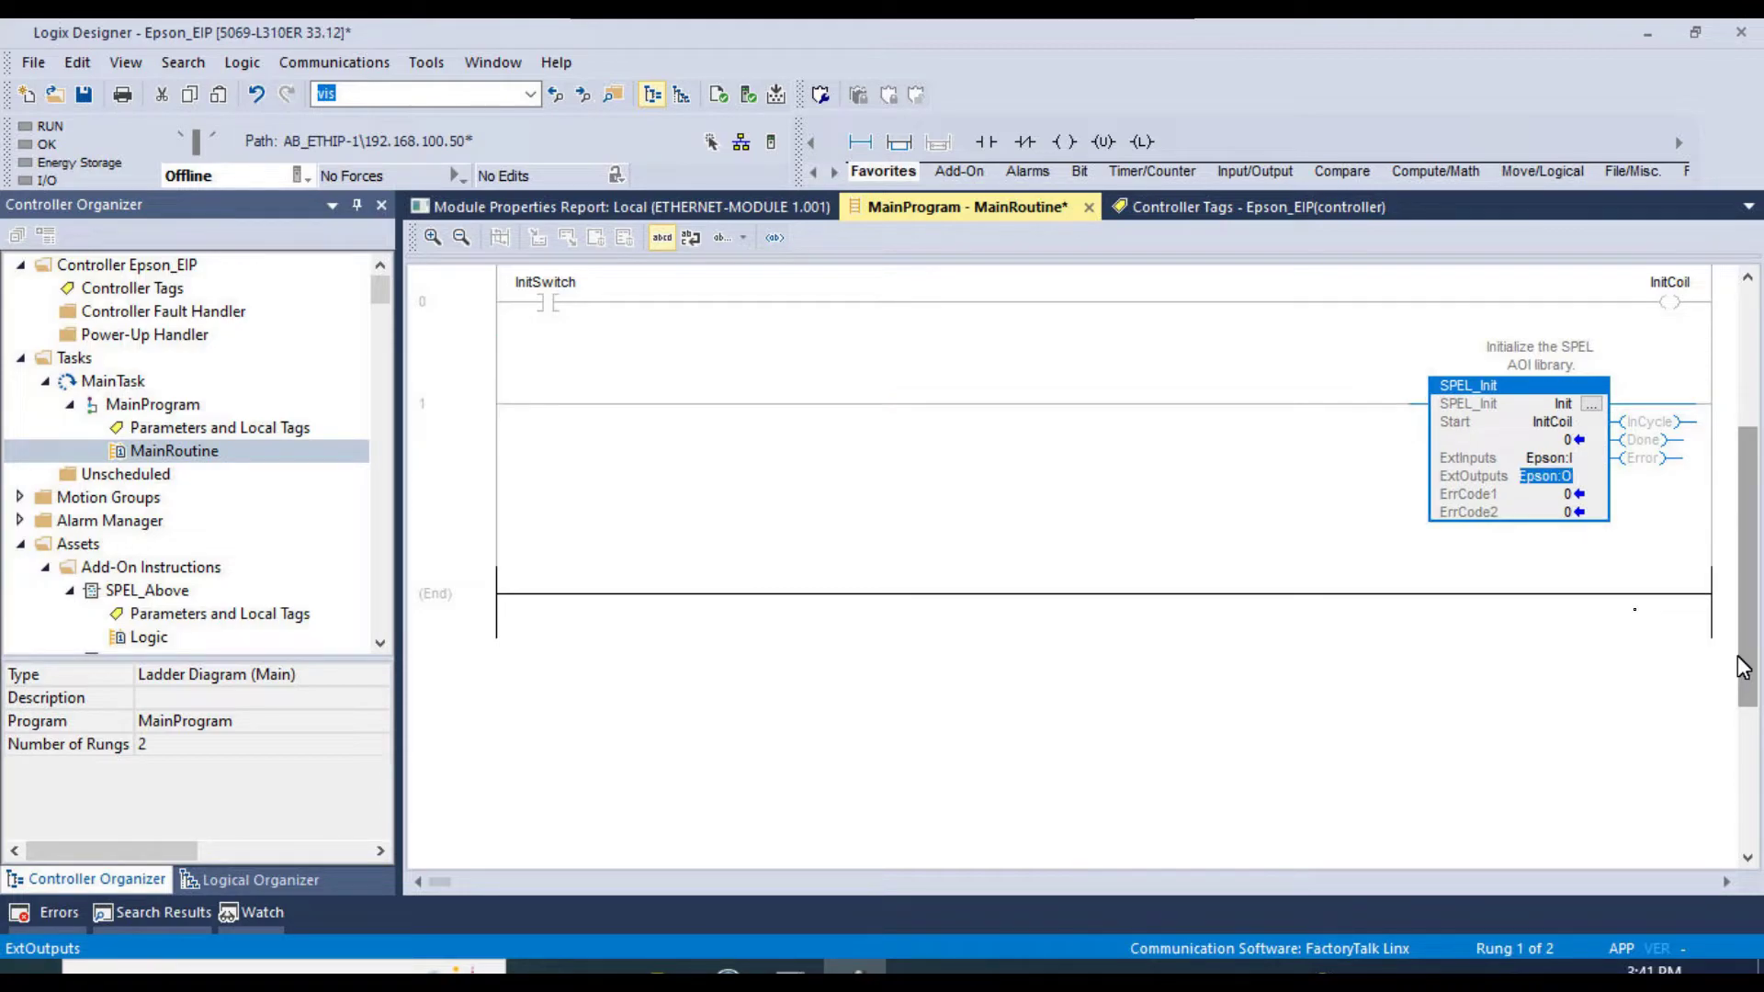
pyautogui.click(1566, 686)
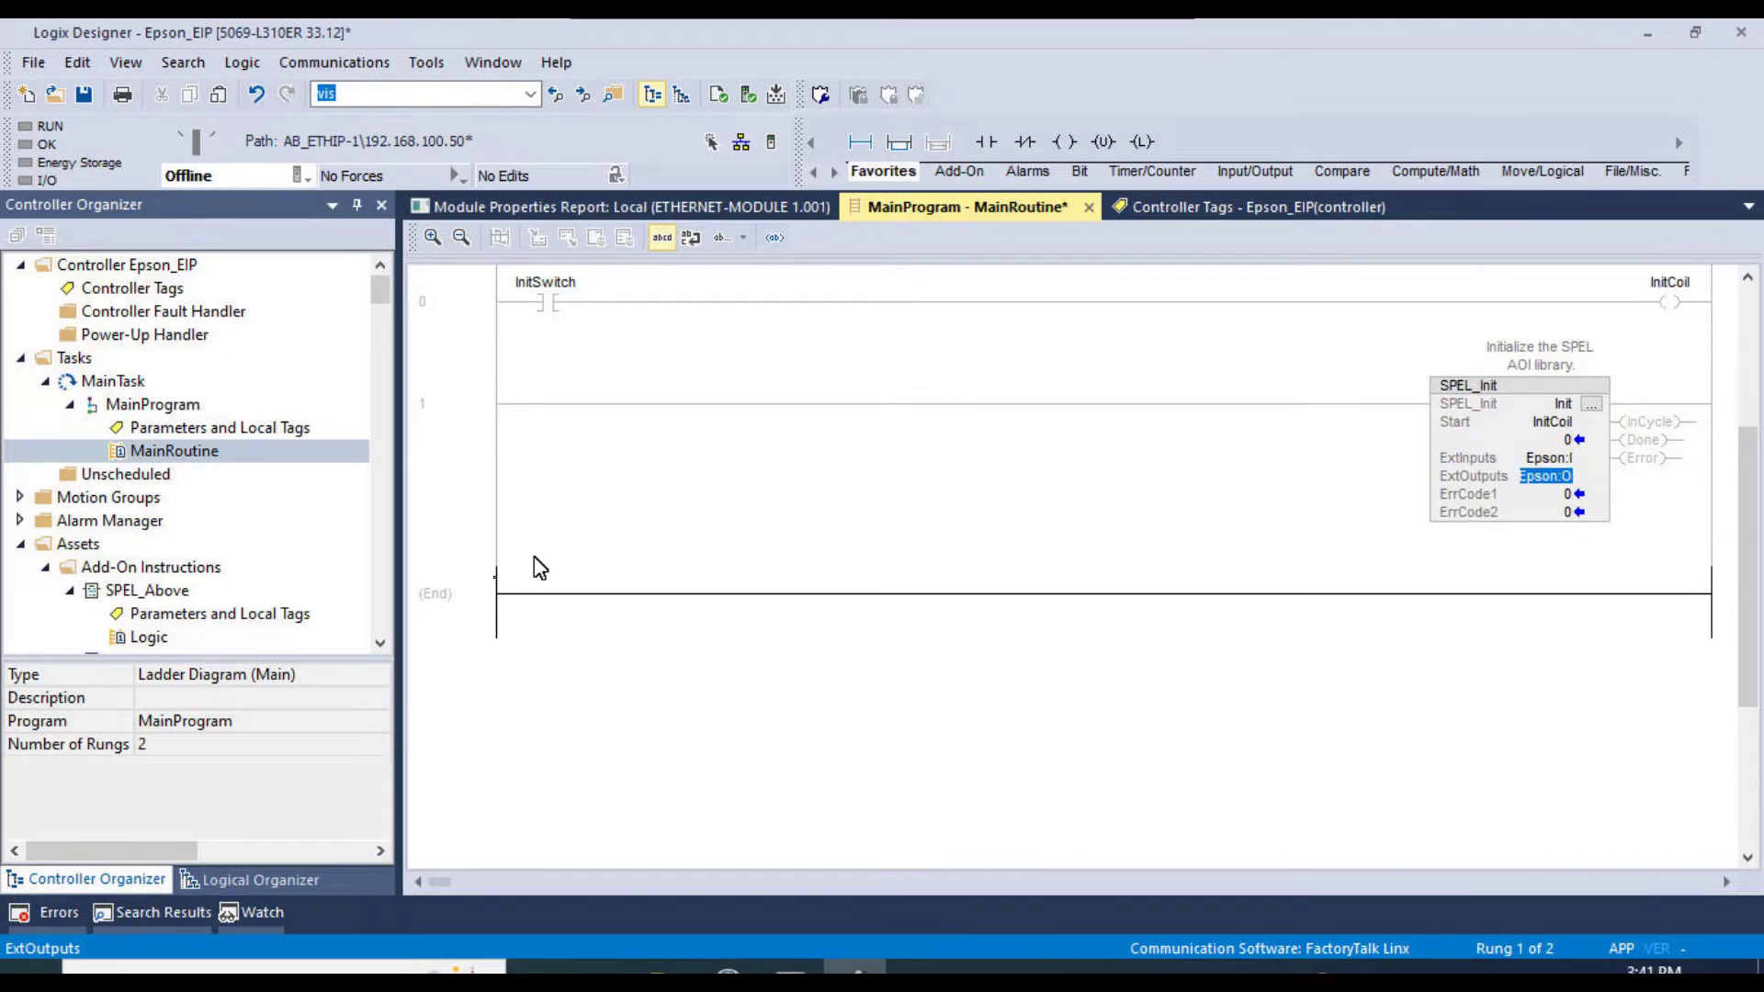
# - Add a rung below the SPEL_Init rung with a normally open contact and an output coil
pyautogui.click(448, 312)
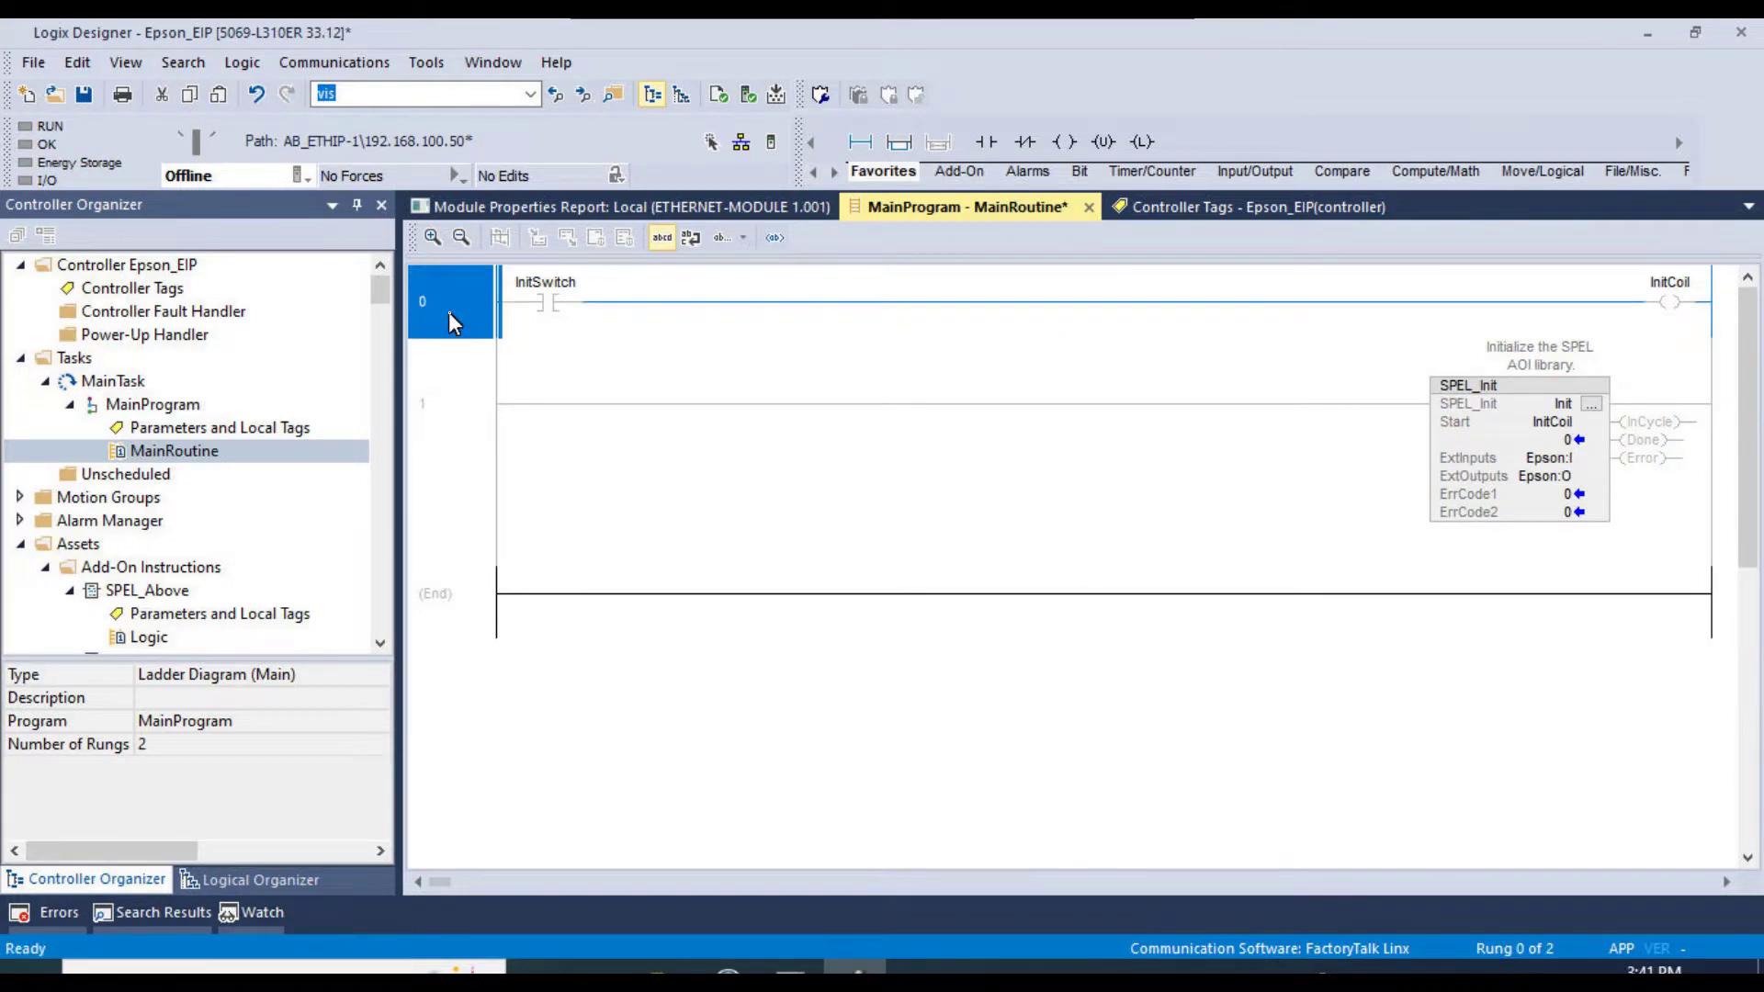
pyautogui.click(451, 395)
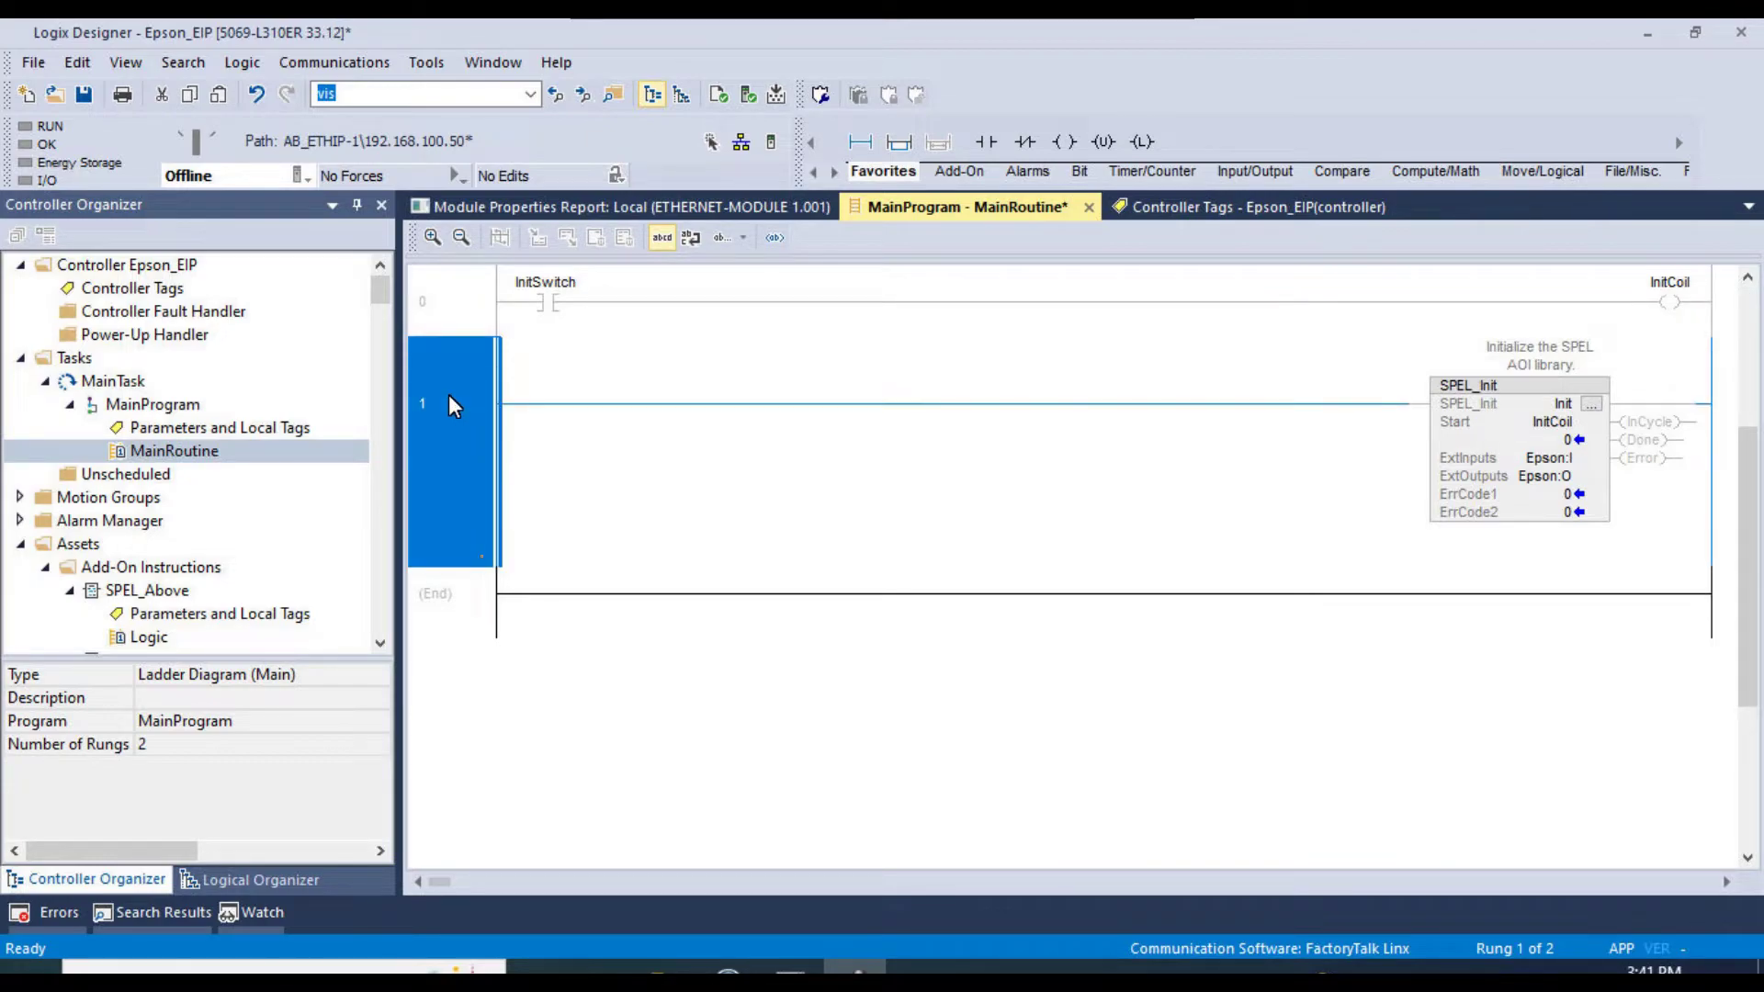
pyautogui.click(462, 589)
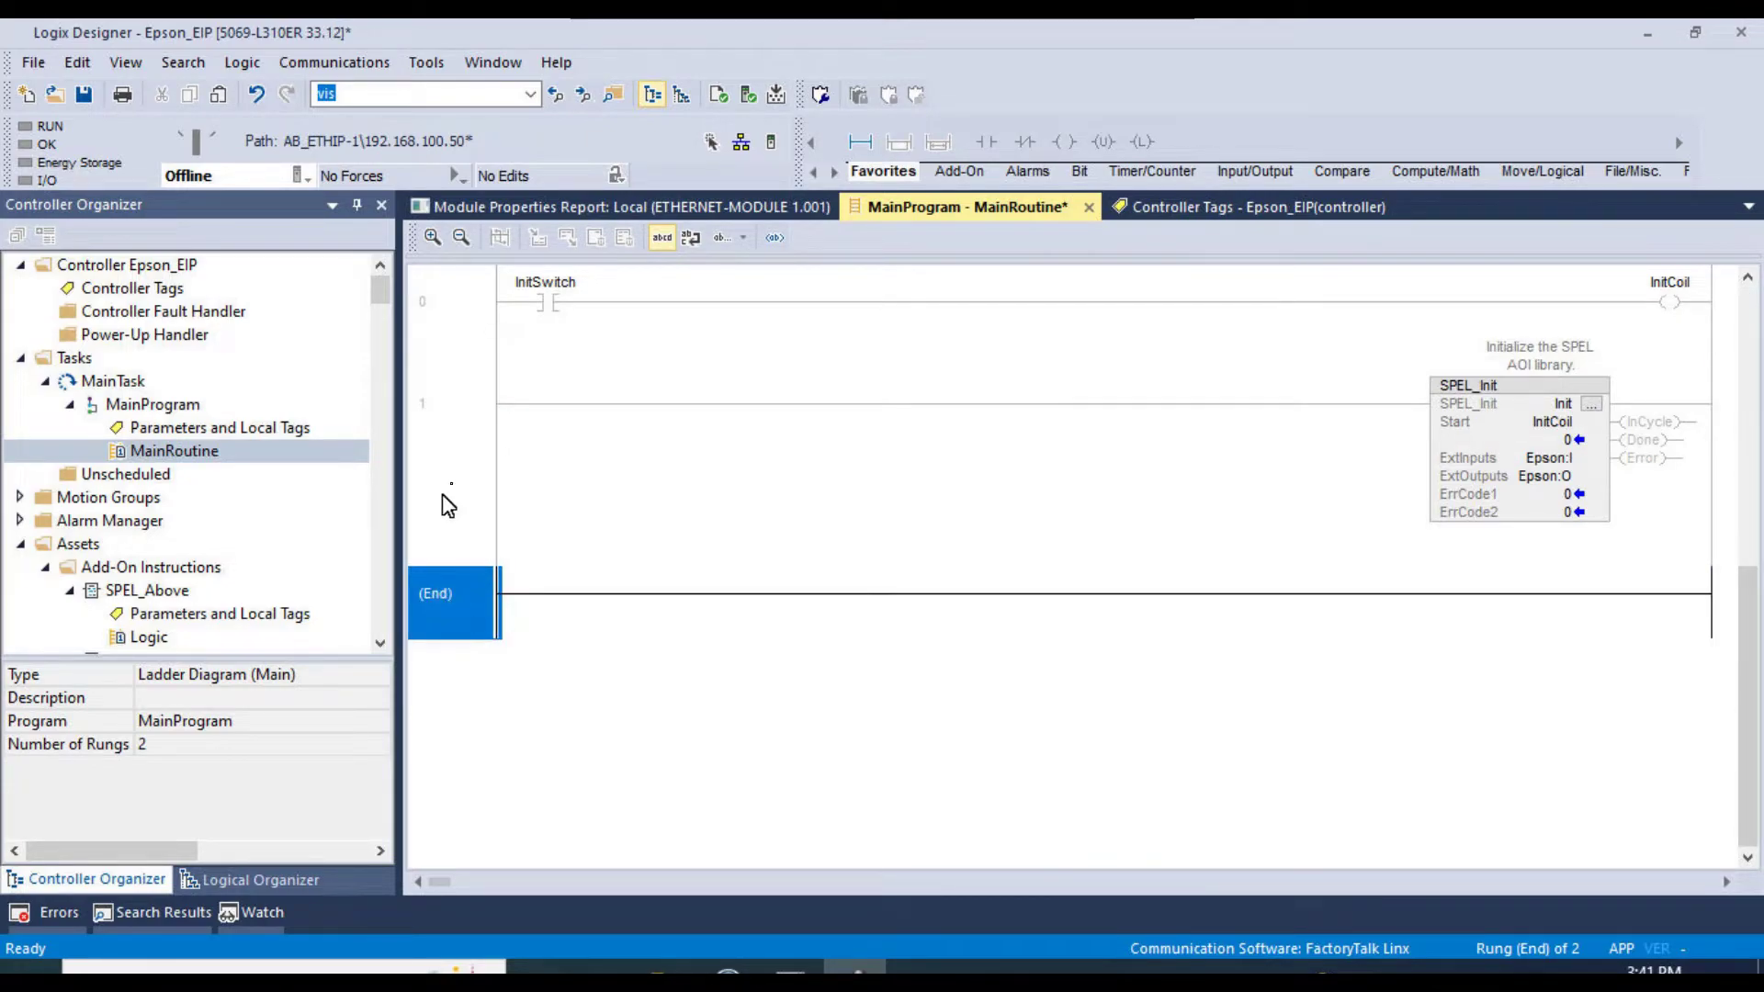
pyautogui.rightClick(457, 546)
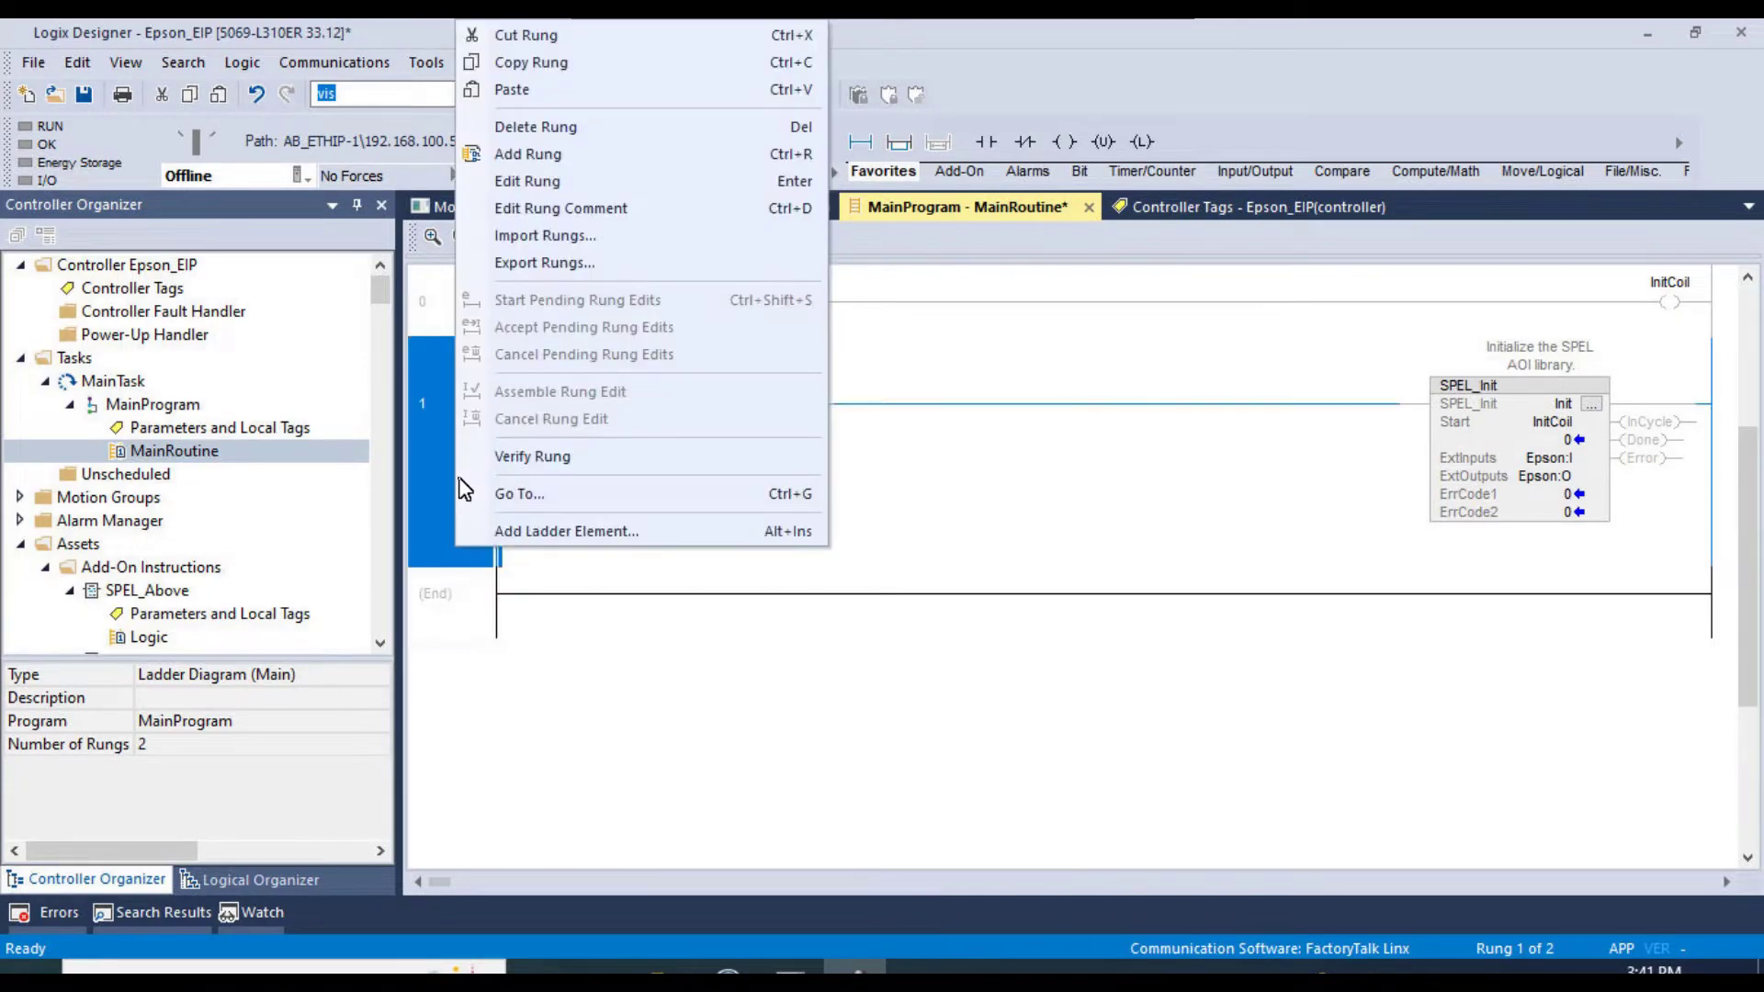
pyautogui.click(538, 149)
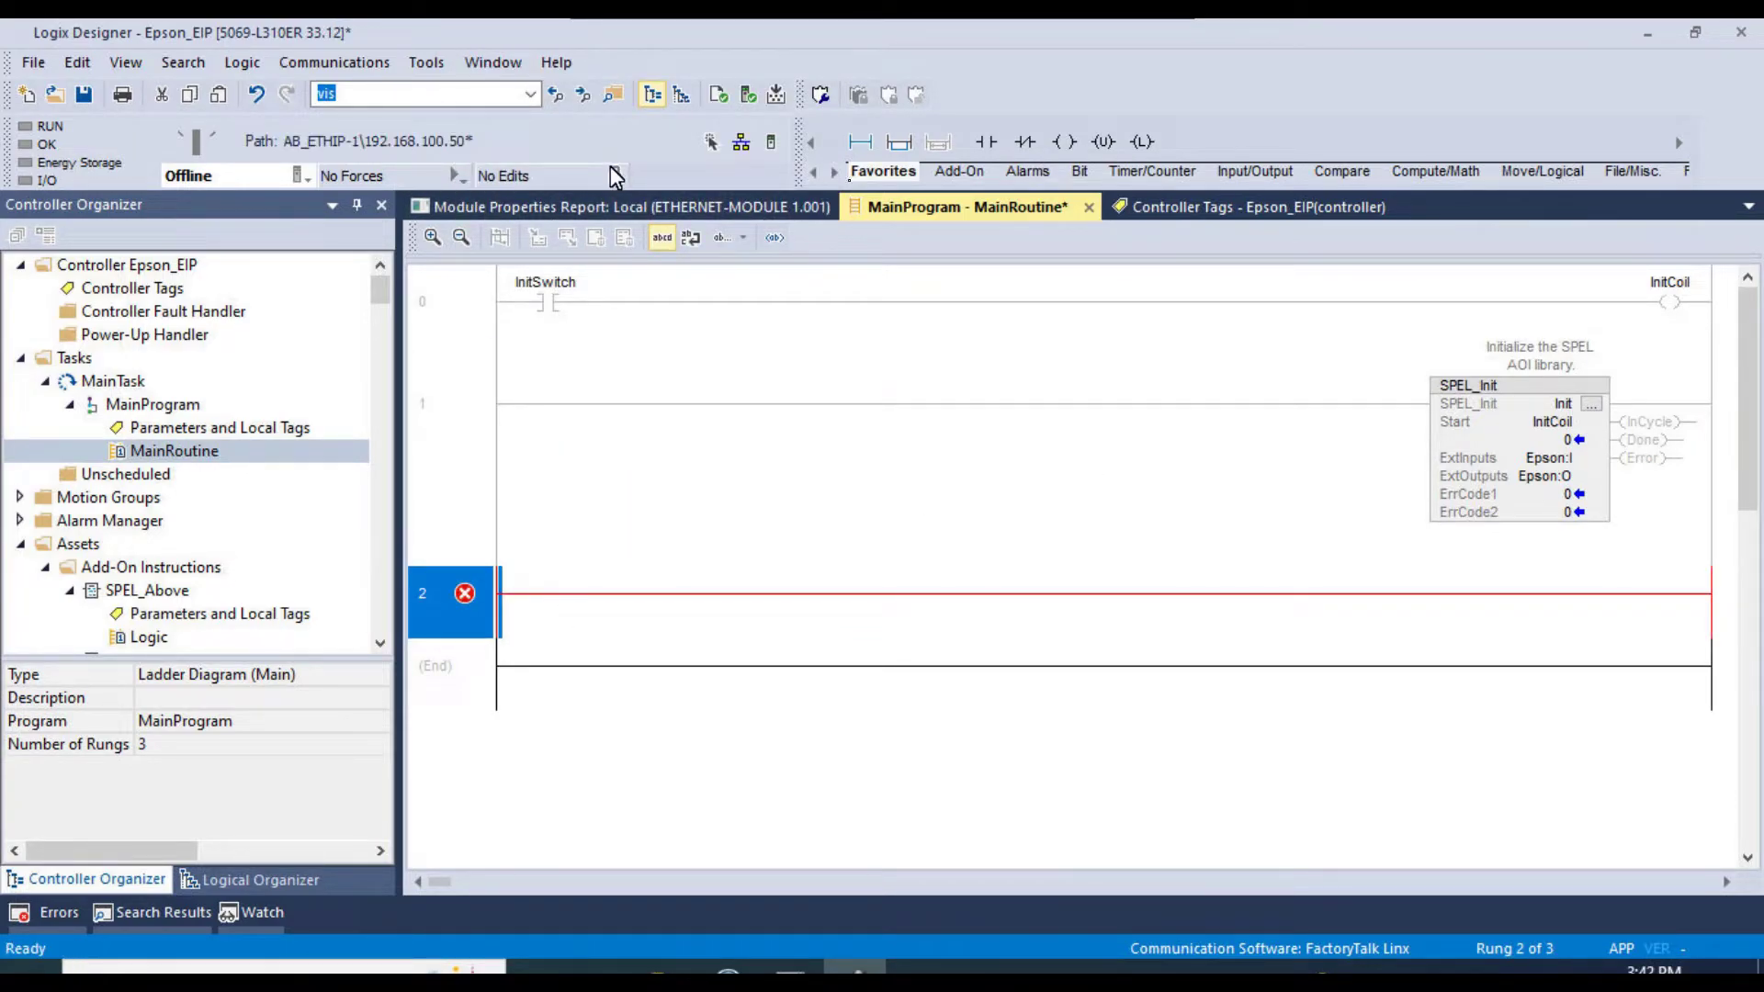
pyautogui.click(986, 142)
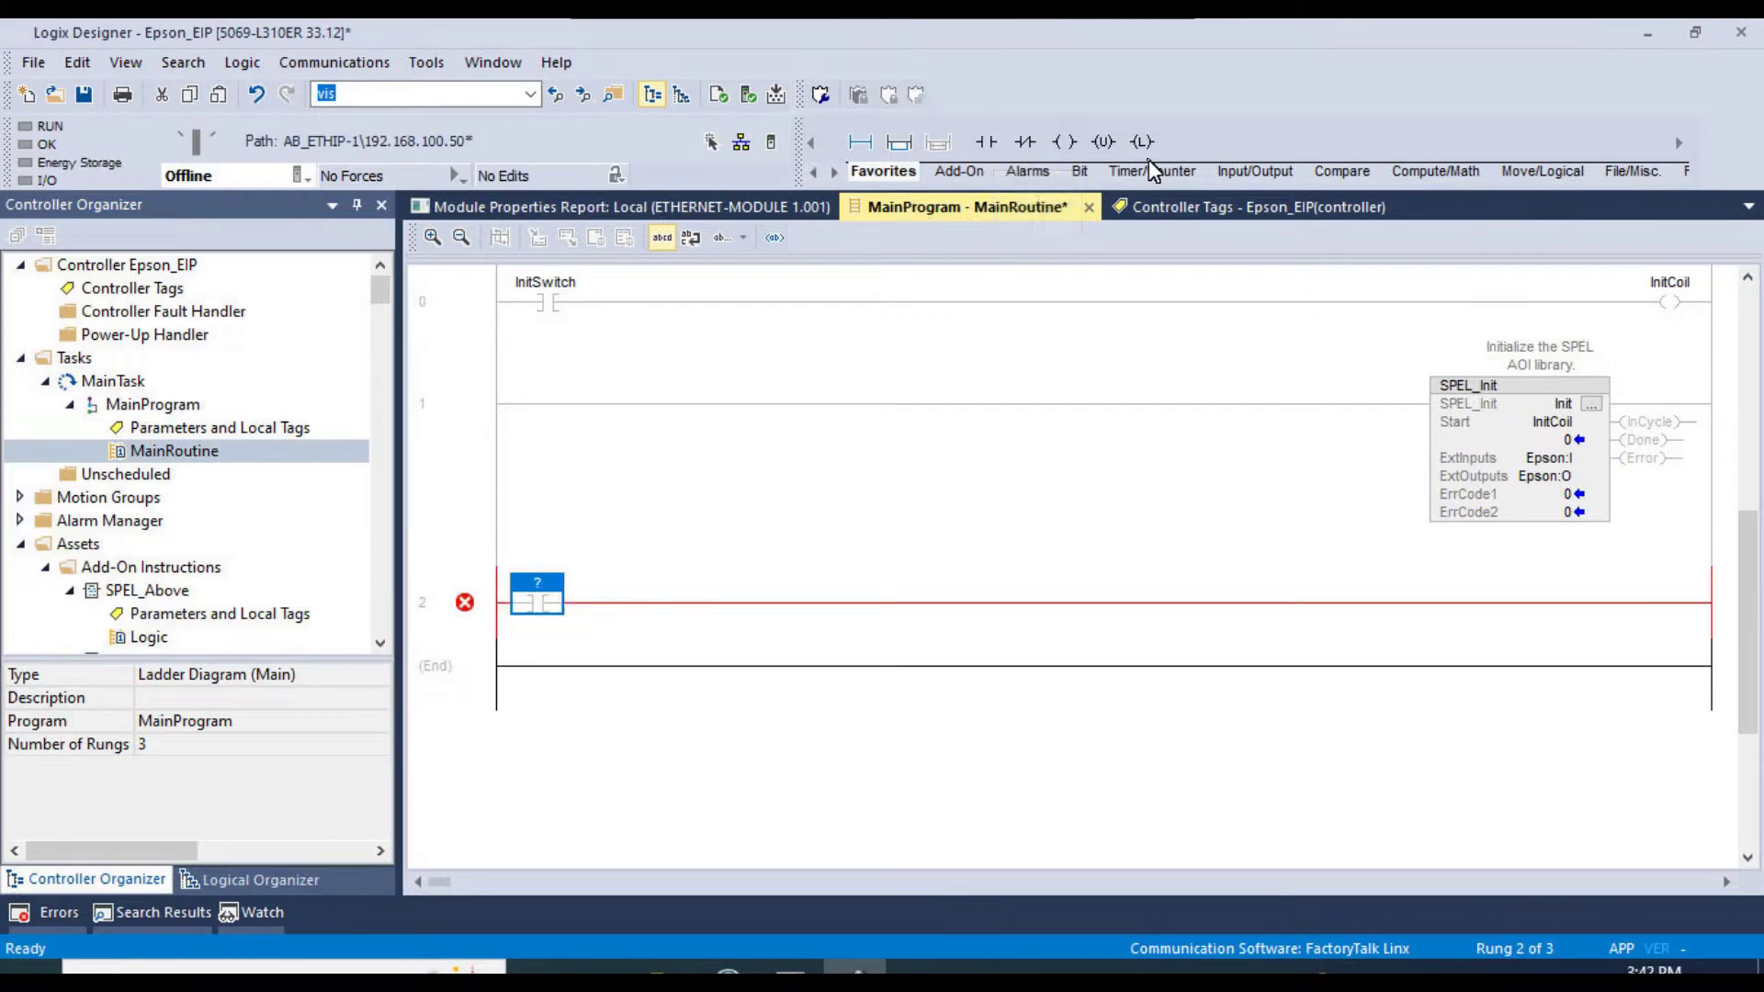
pyautogui.click(1066, 143)
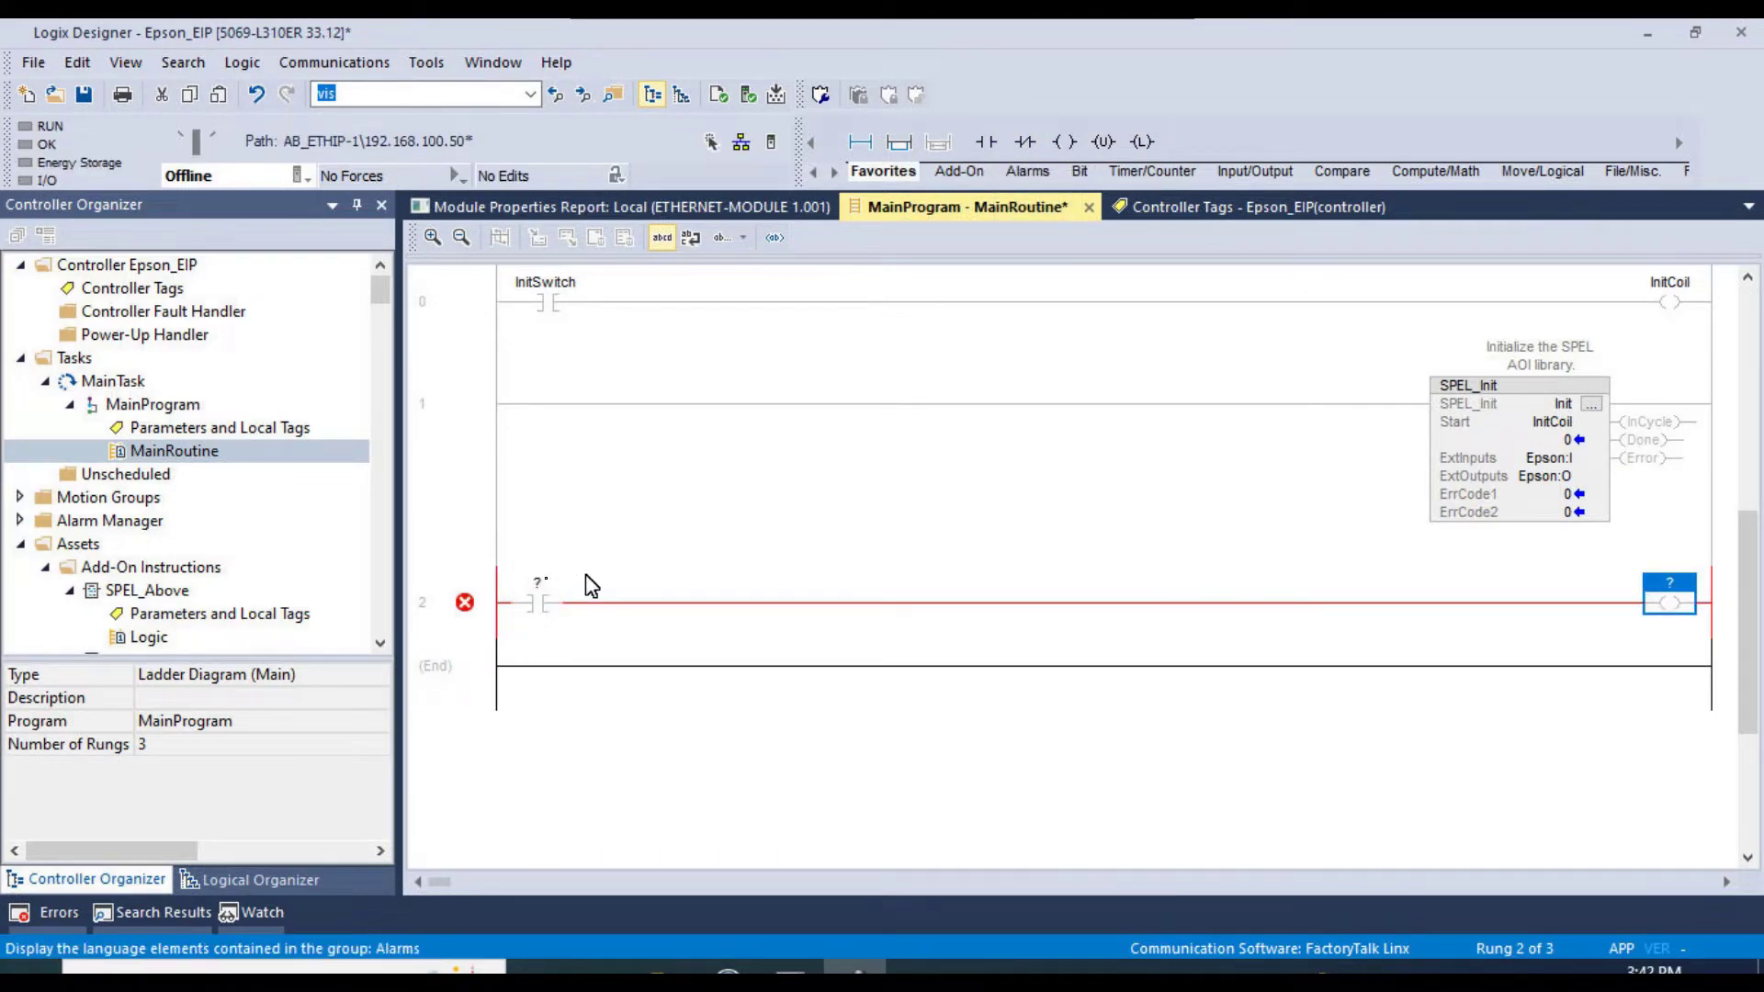
# - Set the operand of rung 2's contact to MotorSwitch
pyautogui.click(545, 594)
pyautogui.write('MotorSwitch')
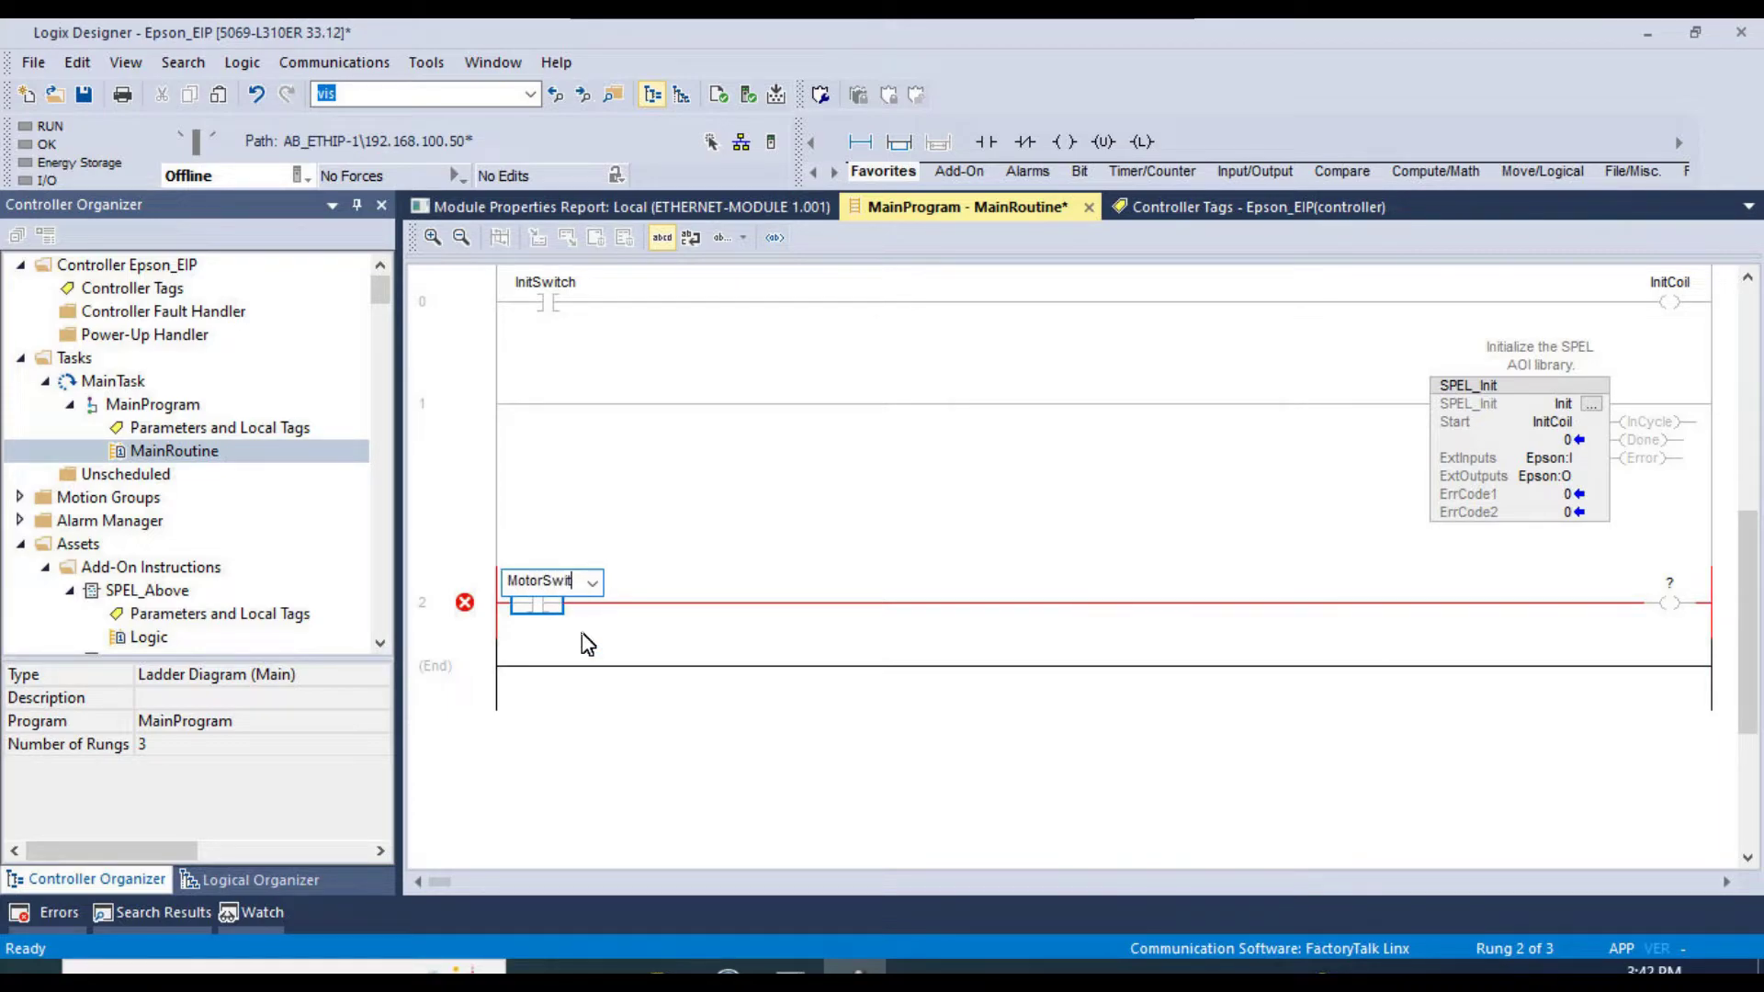
pyautogui.press('Return')
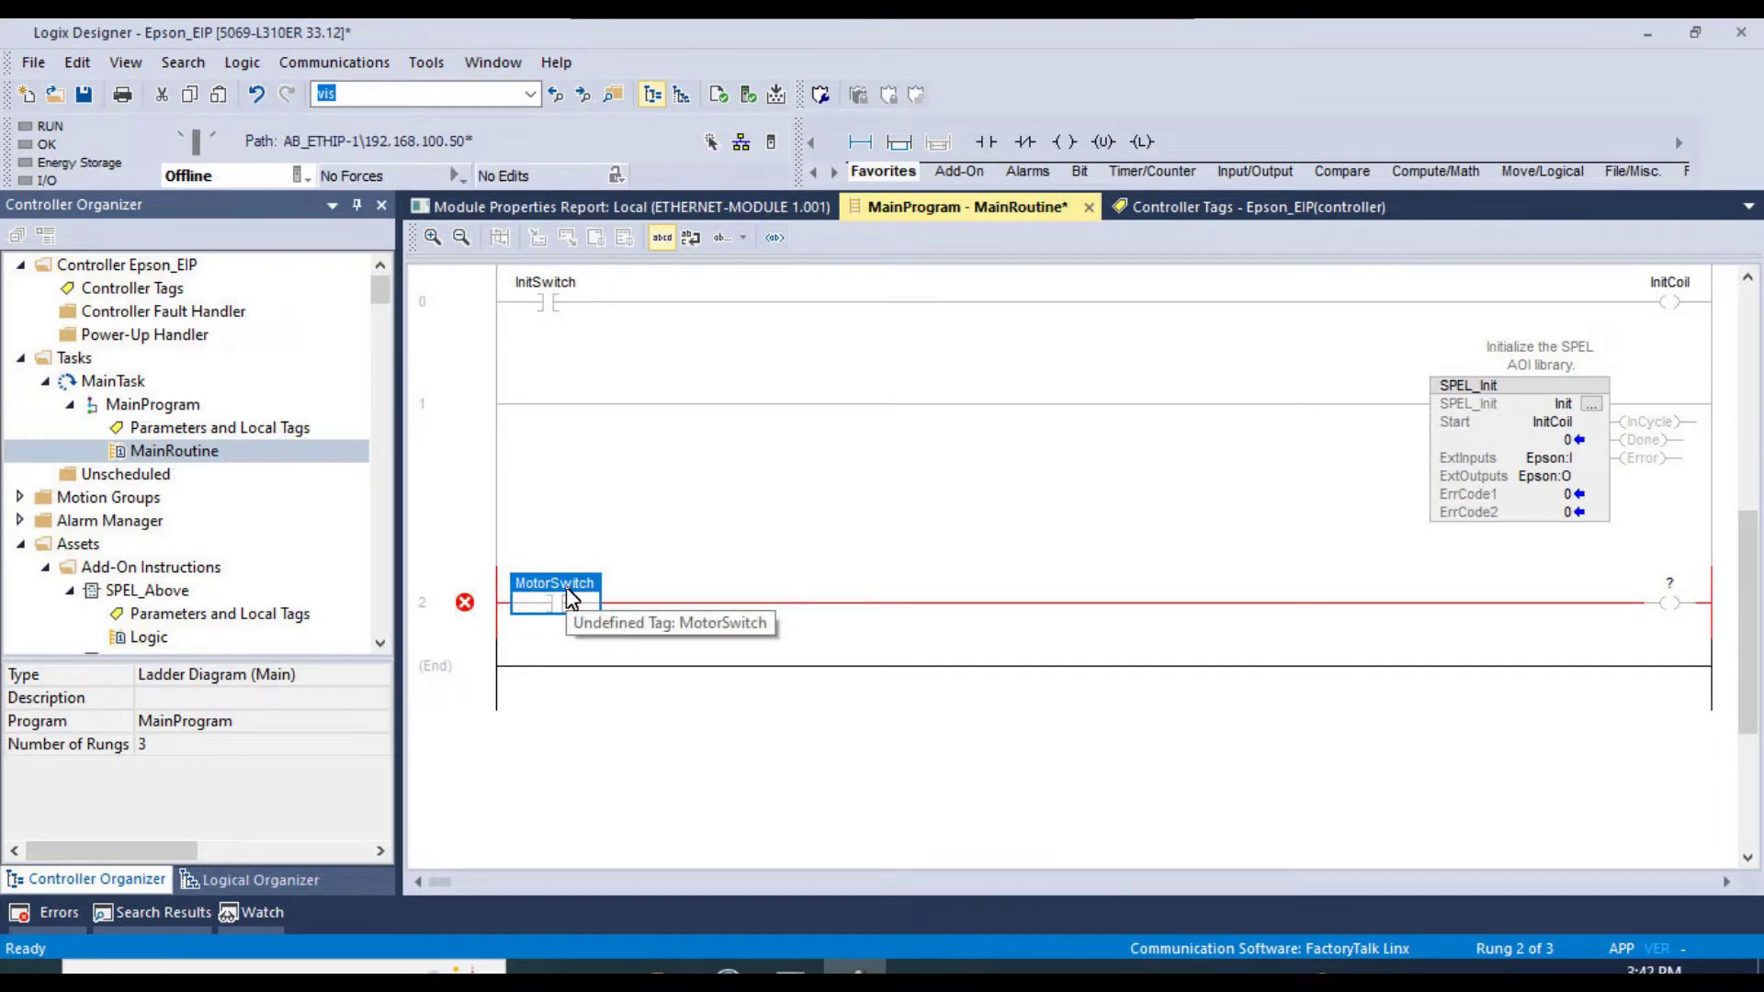
# - Create the contact's undefined operand as a local BOOL tag in MainProgram, changing its name to MotorOnSwitch
pyautogui.rightClick(569, 598)
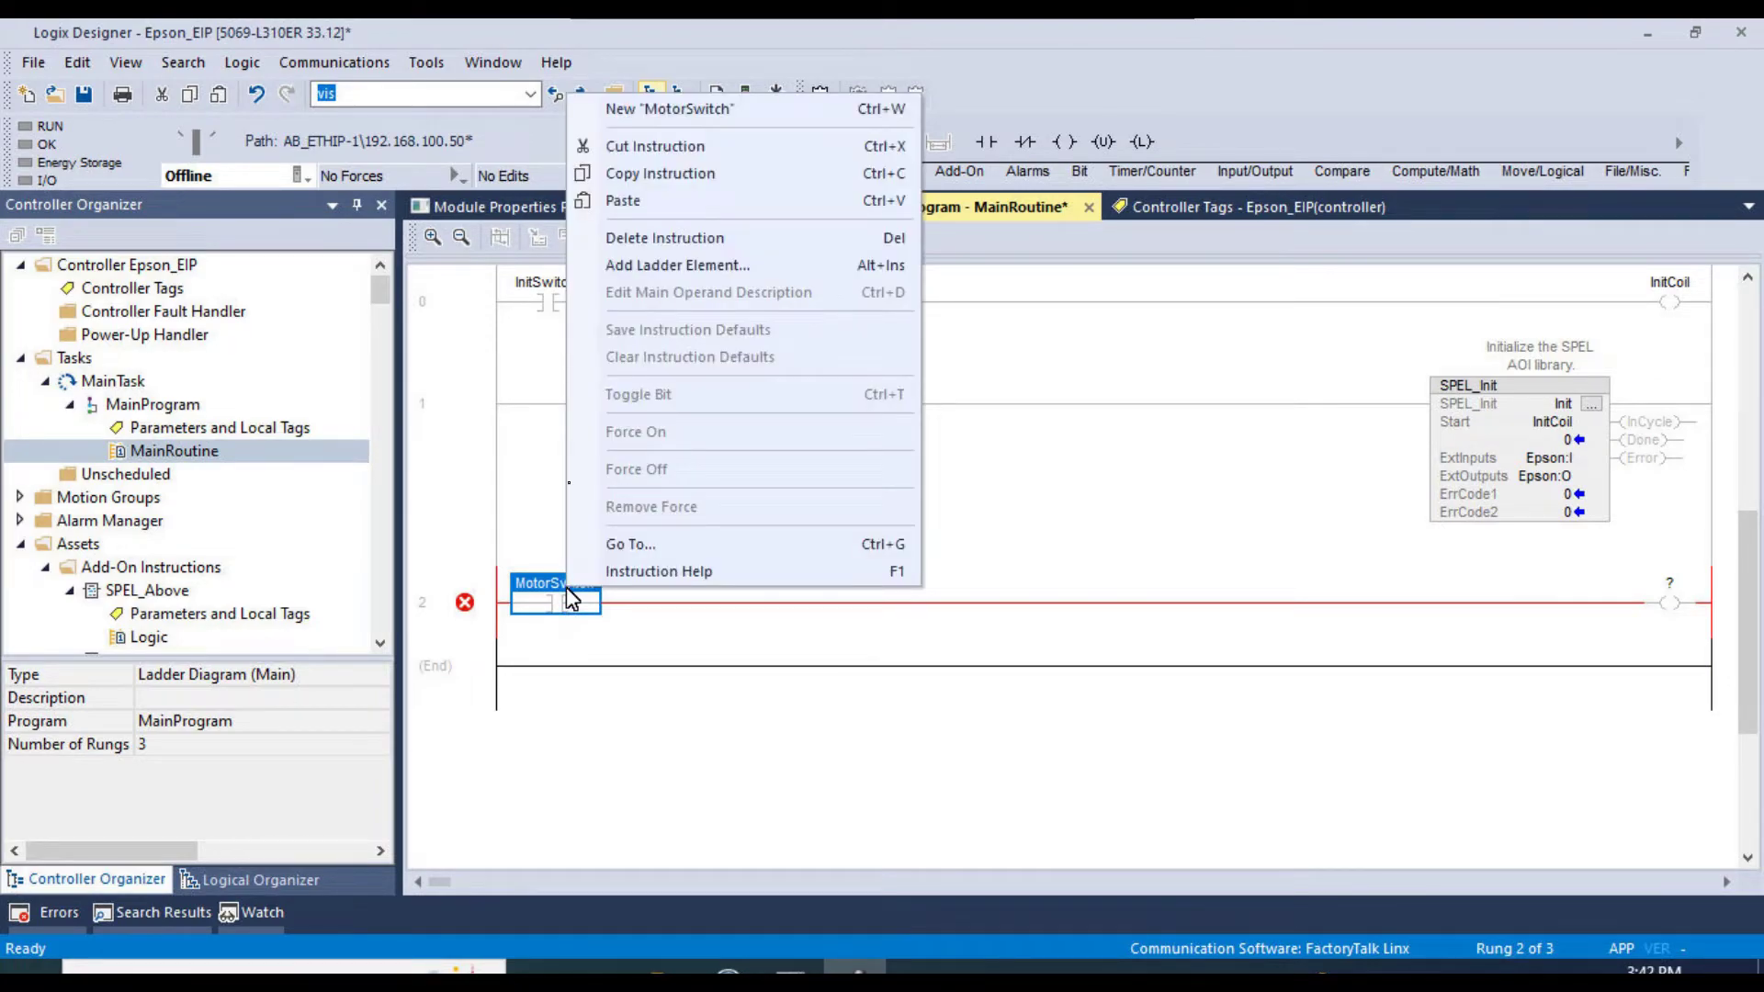
pyautogui.click(644, 109)
pyautogui.click(831, 214)
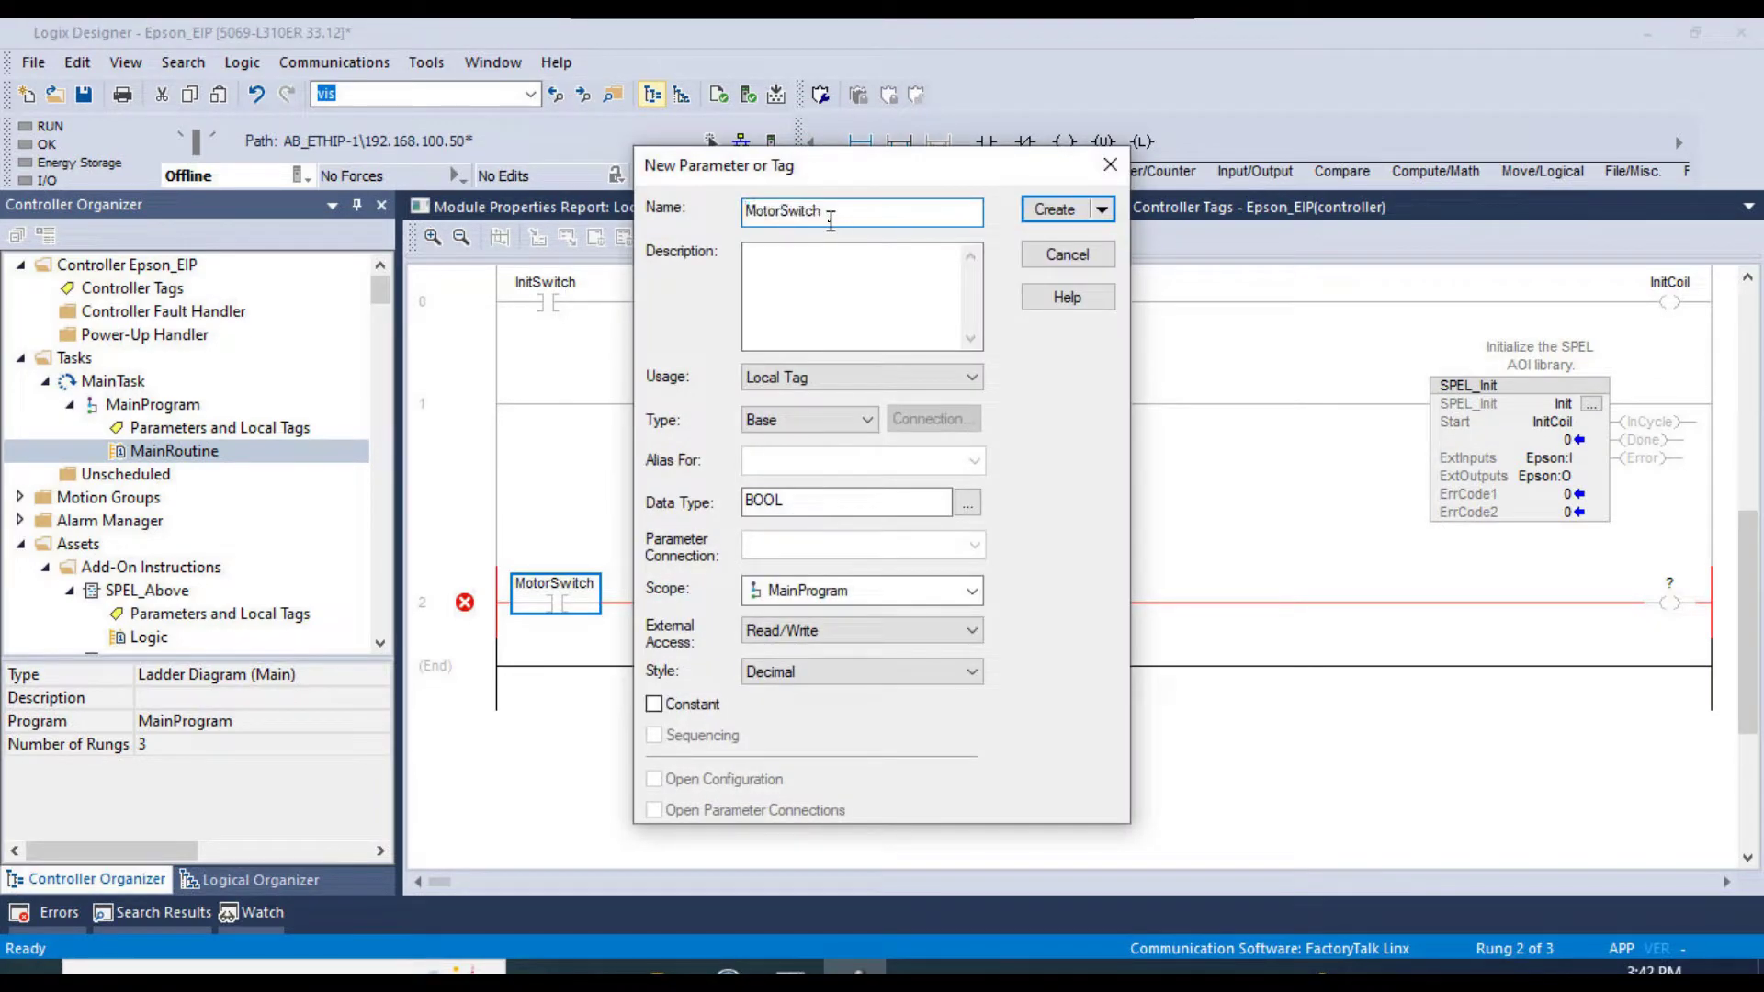
pyautogui.press('Left')
pyautogui.press('Left')
pyautogui.press('Left')
pyautogui.press('Left')
pyautogui.press('Left')
pyautogui.press('Left')
pyautogui.write('On')
pyautogui.click(1060, 212)
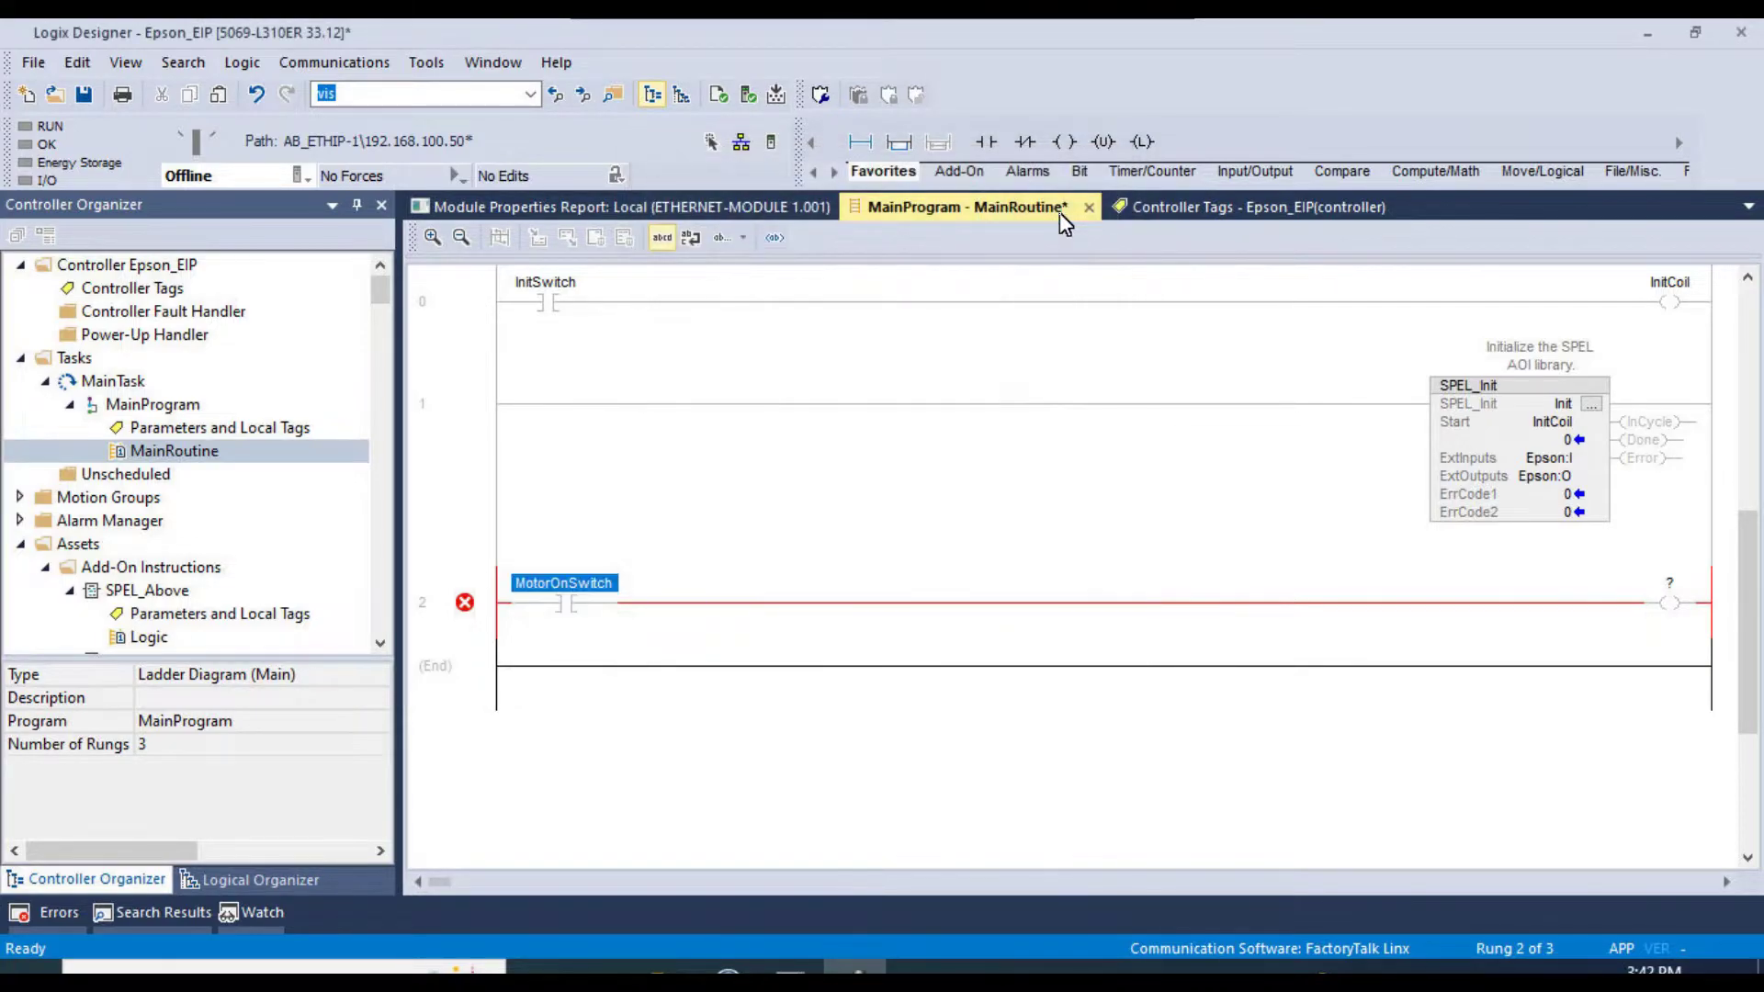
# - Assign MotorOnCoil to rung 2's output coil and create it as a local BOOL tag in MainProgram
pyautogui.click(1678, 595)
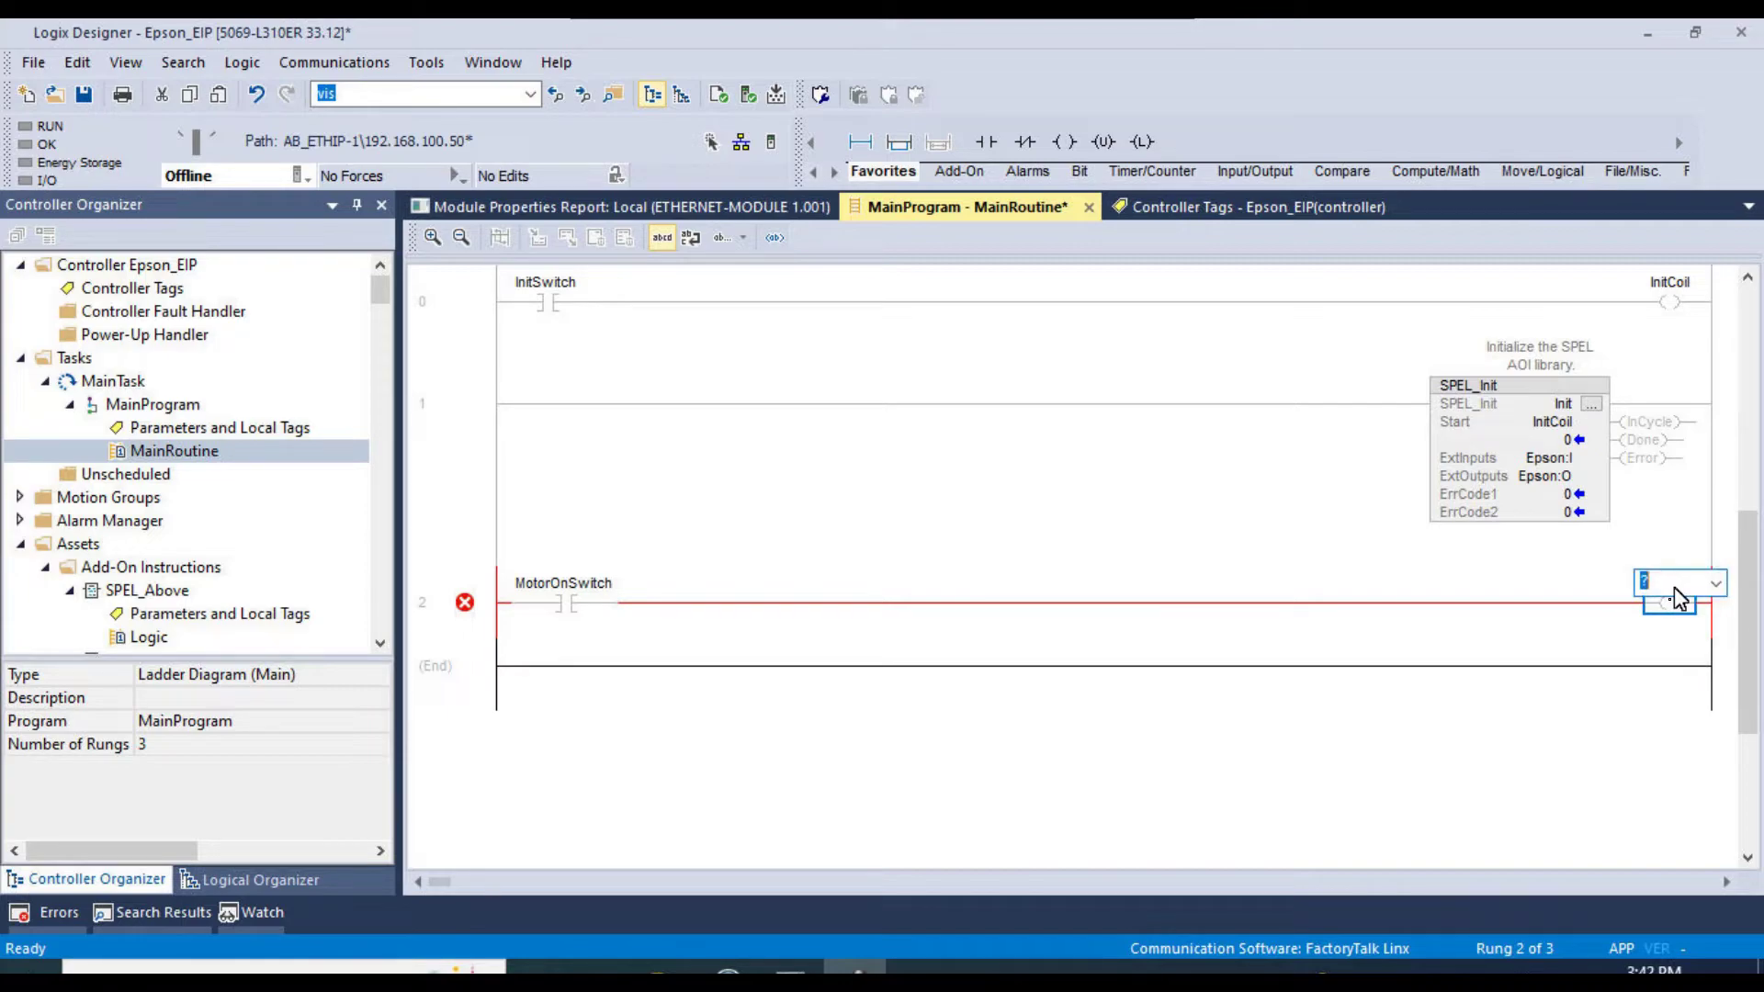
pyautogui.doubleClick(1674, 587)
pyautogui.write('MotorOnCoil')
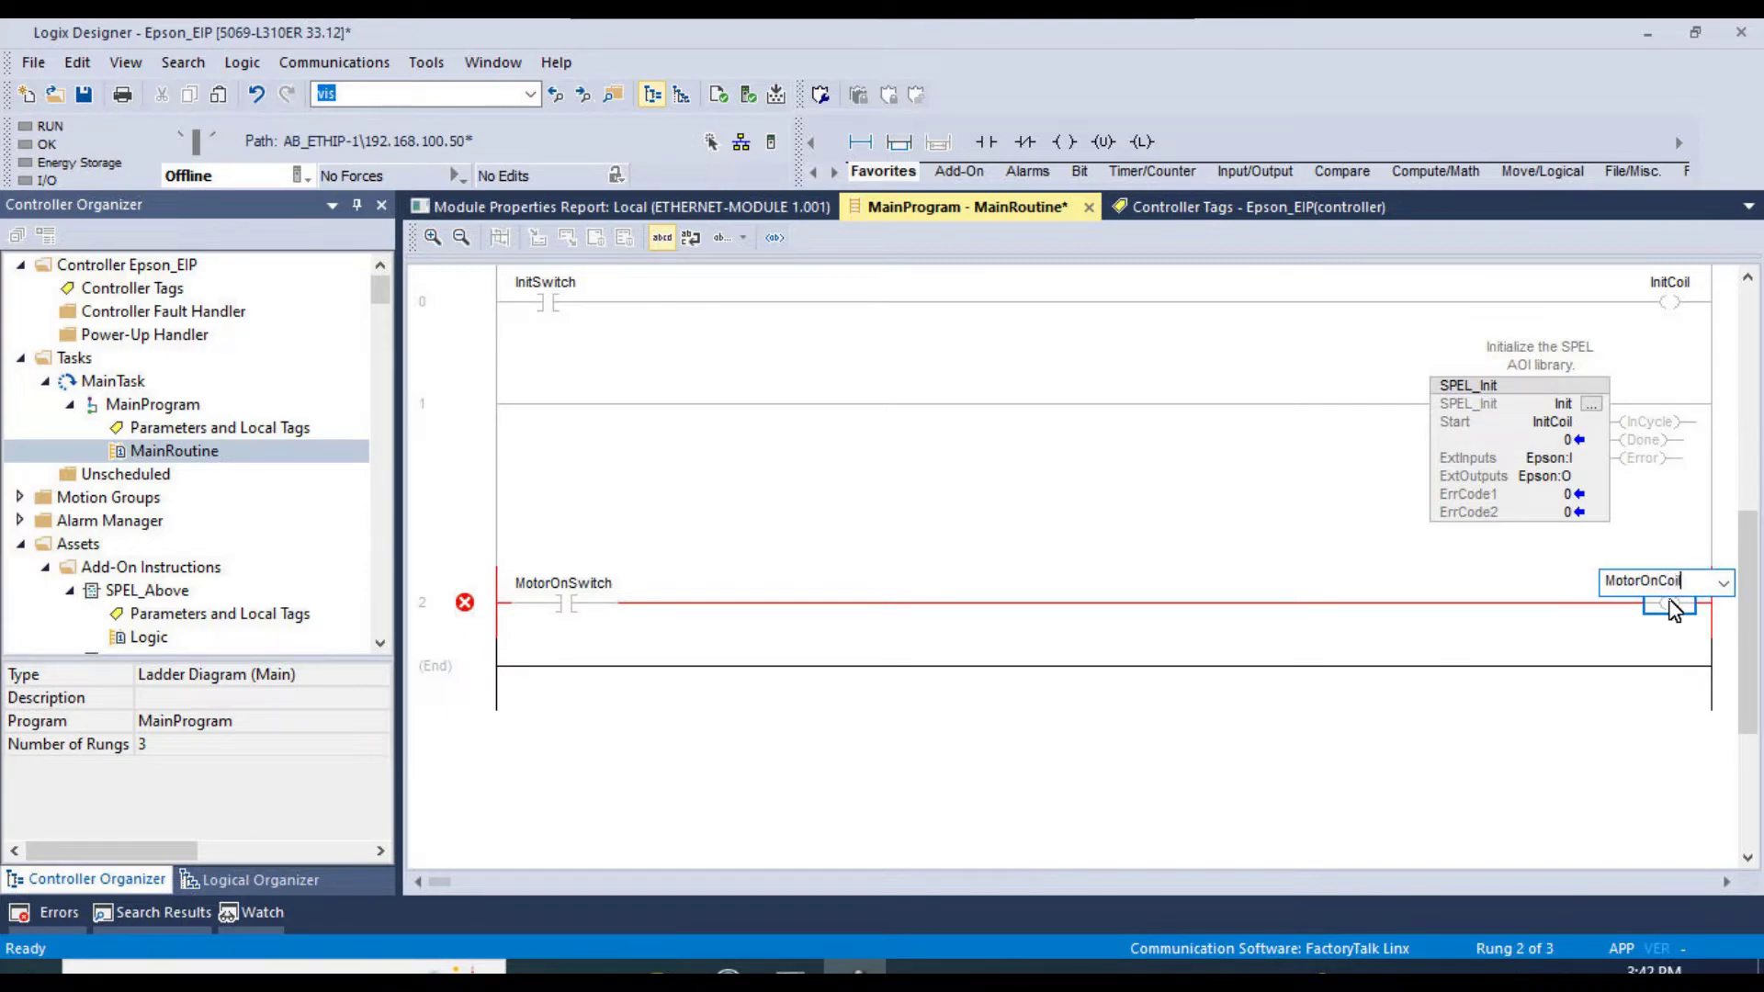
pyautogui.press('Return')
pyautogui.rightClick(1670, 603)
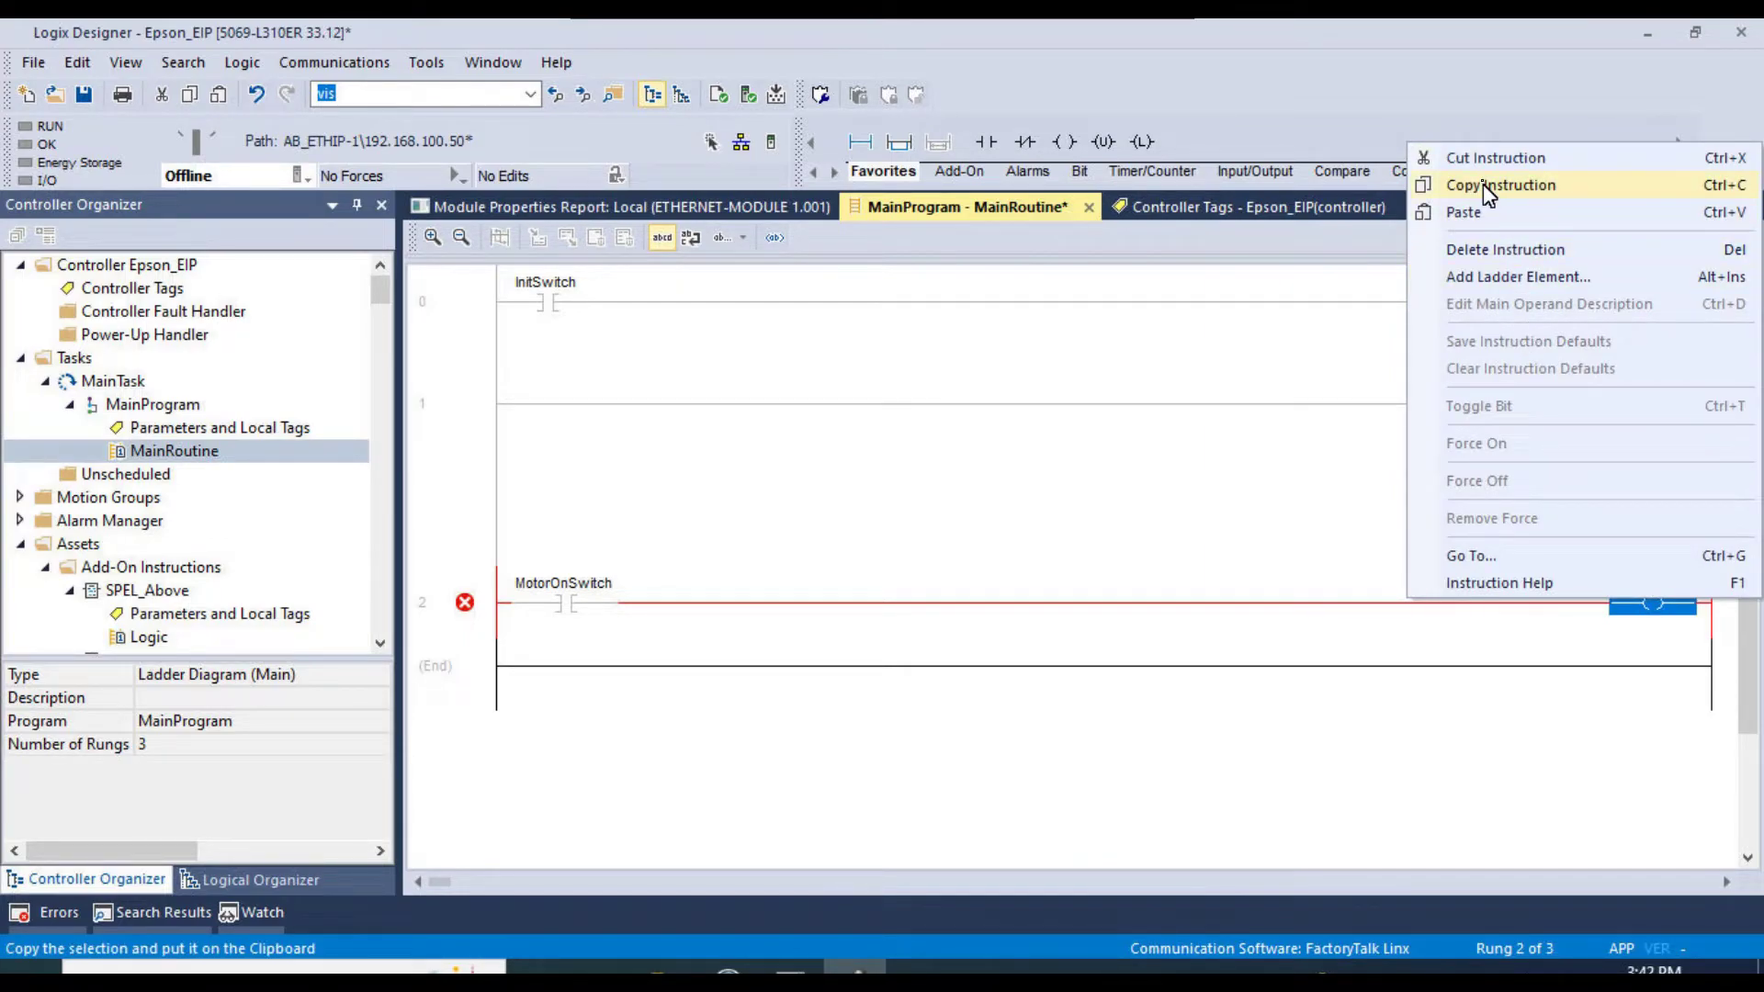
pyautogui.click(1669, 711)
pyautogui.click(1683, 613)
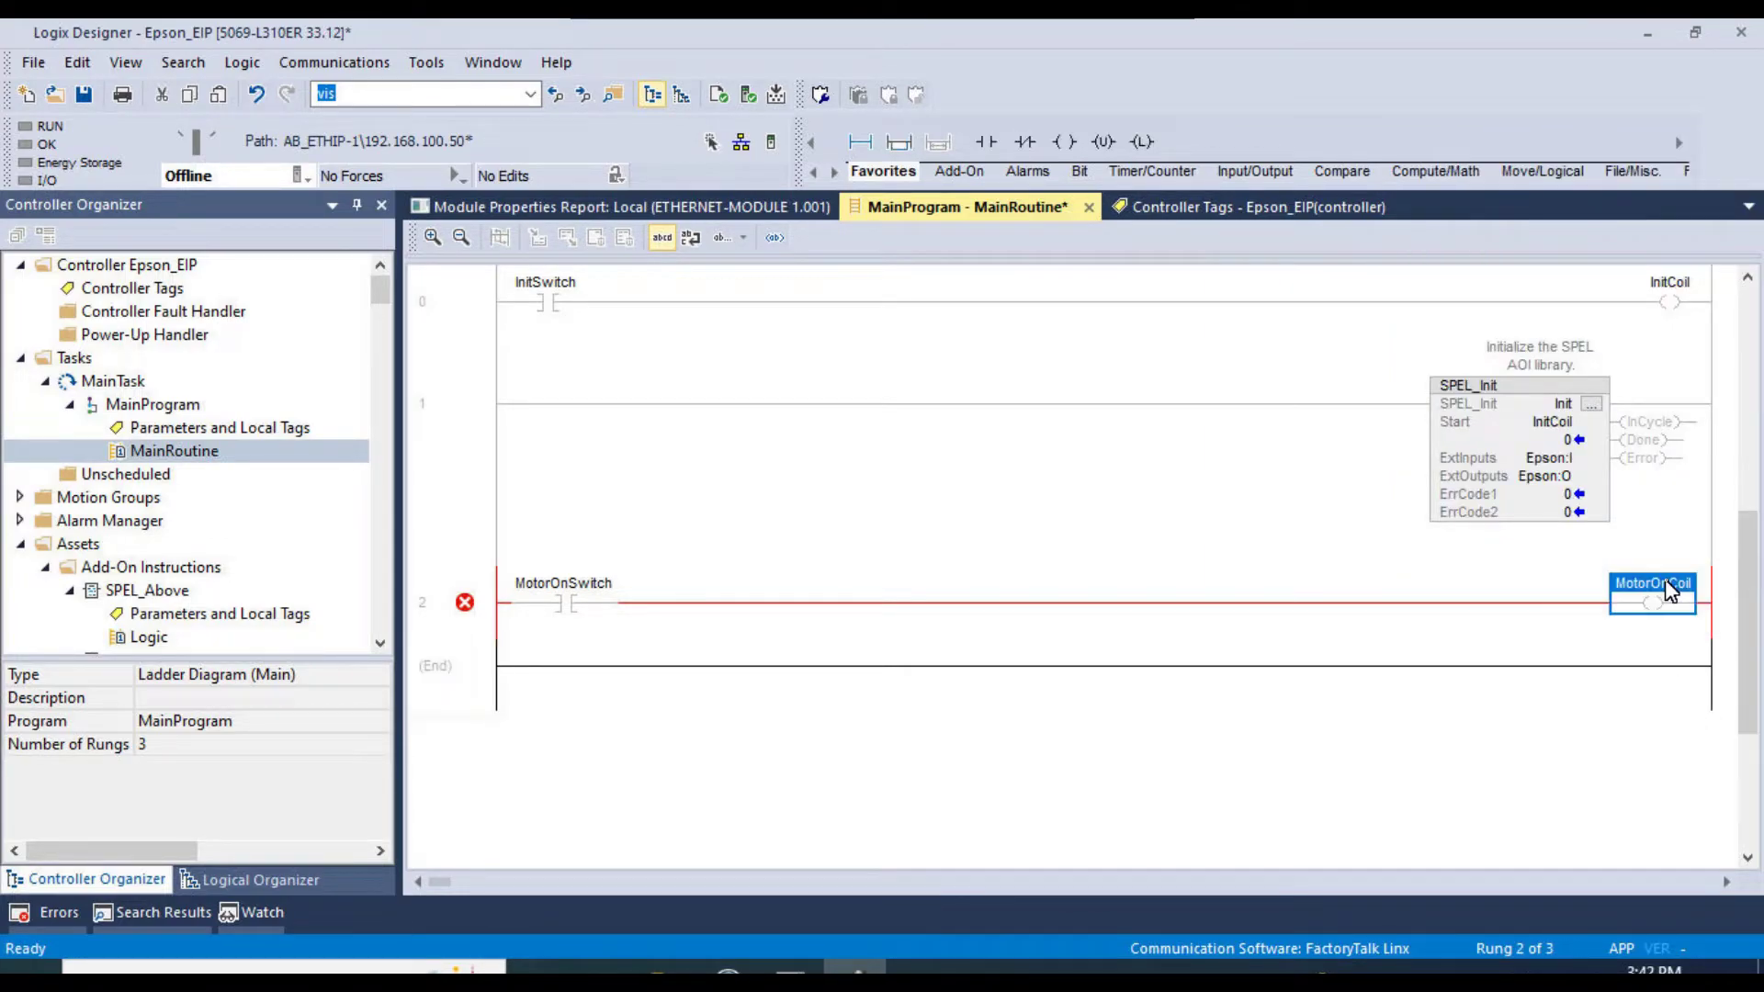
pyautogui.rightClick(1672, 605)
pyautogui.click(1549, 97)
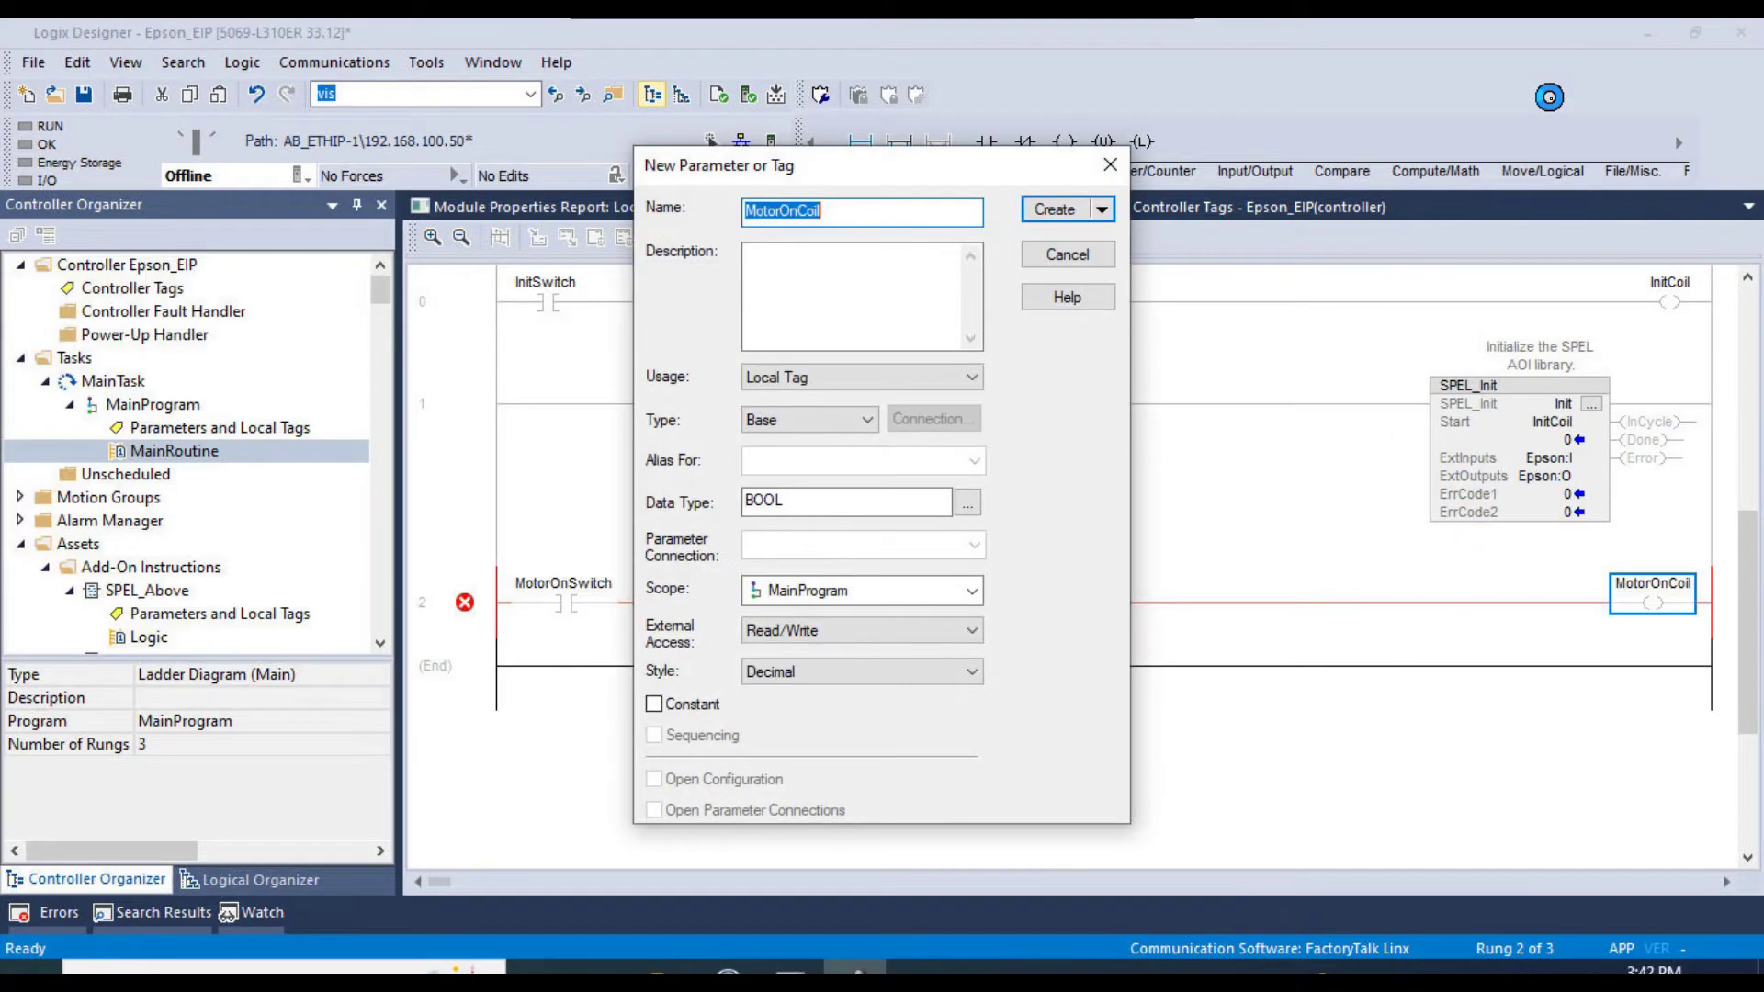
pyautogui.click(1054, 209)
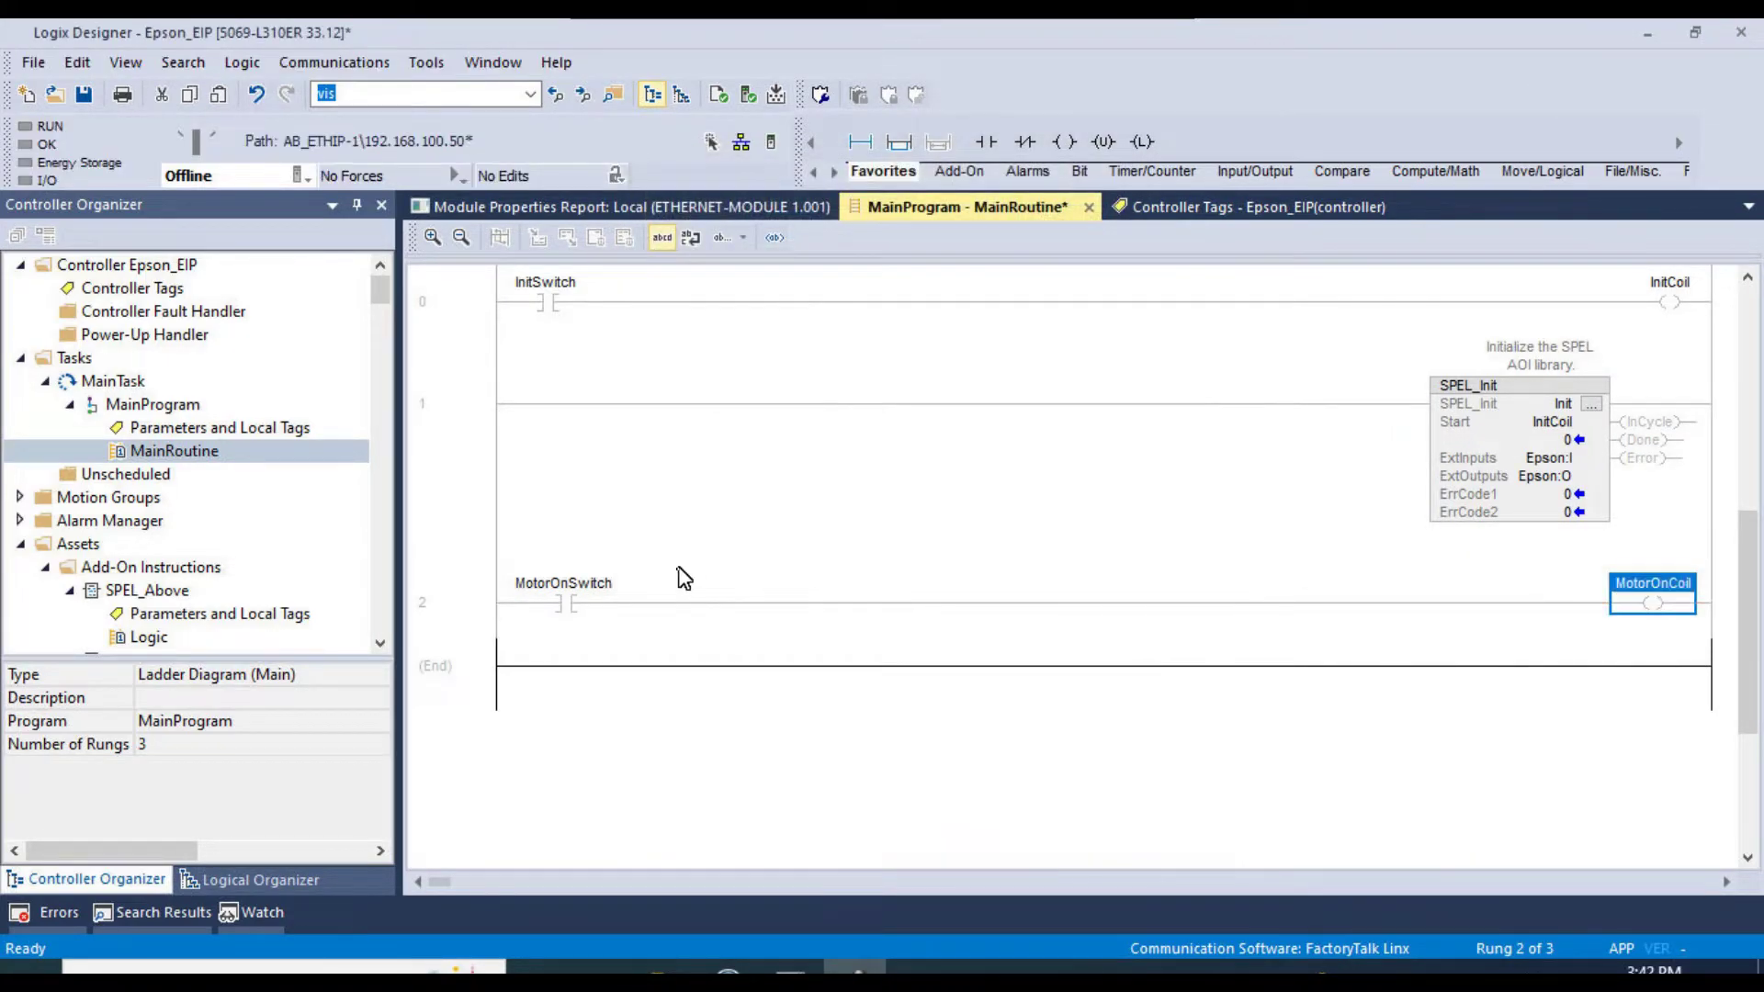
# - Add rung 3 below the MotorOnCoil rung and insert the SPEL_MotorOn Add-On Instruction on it
pyautogui.rightClick(450, 598)
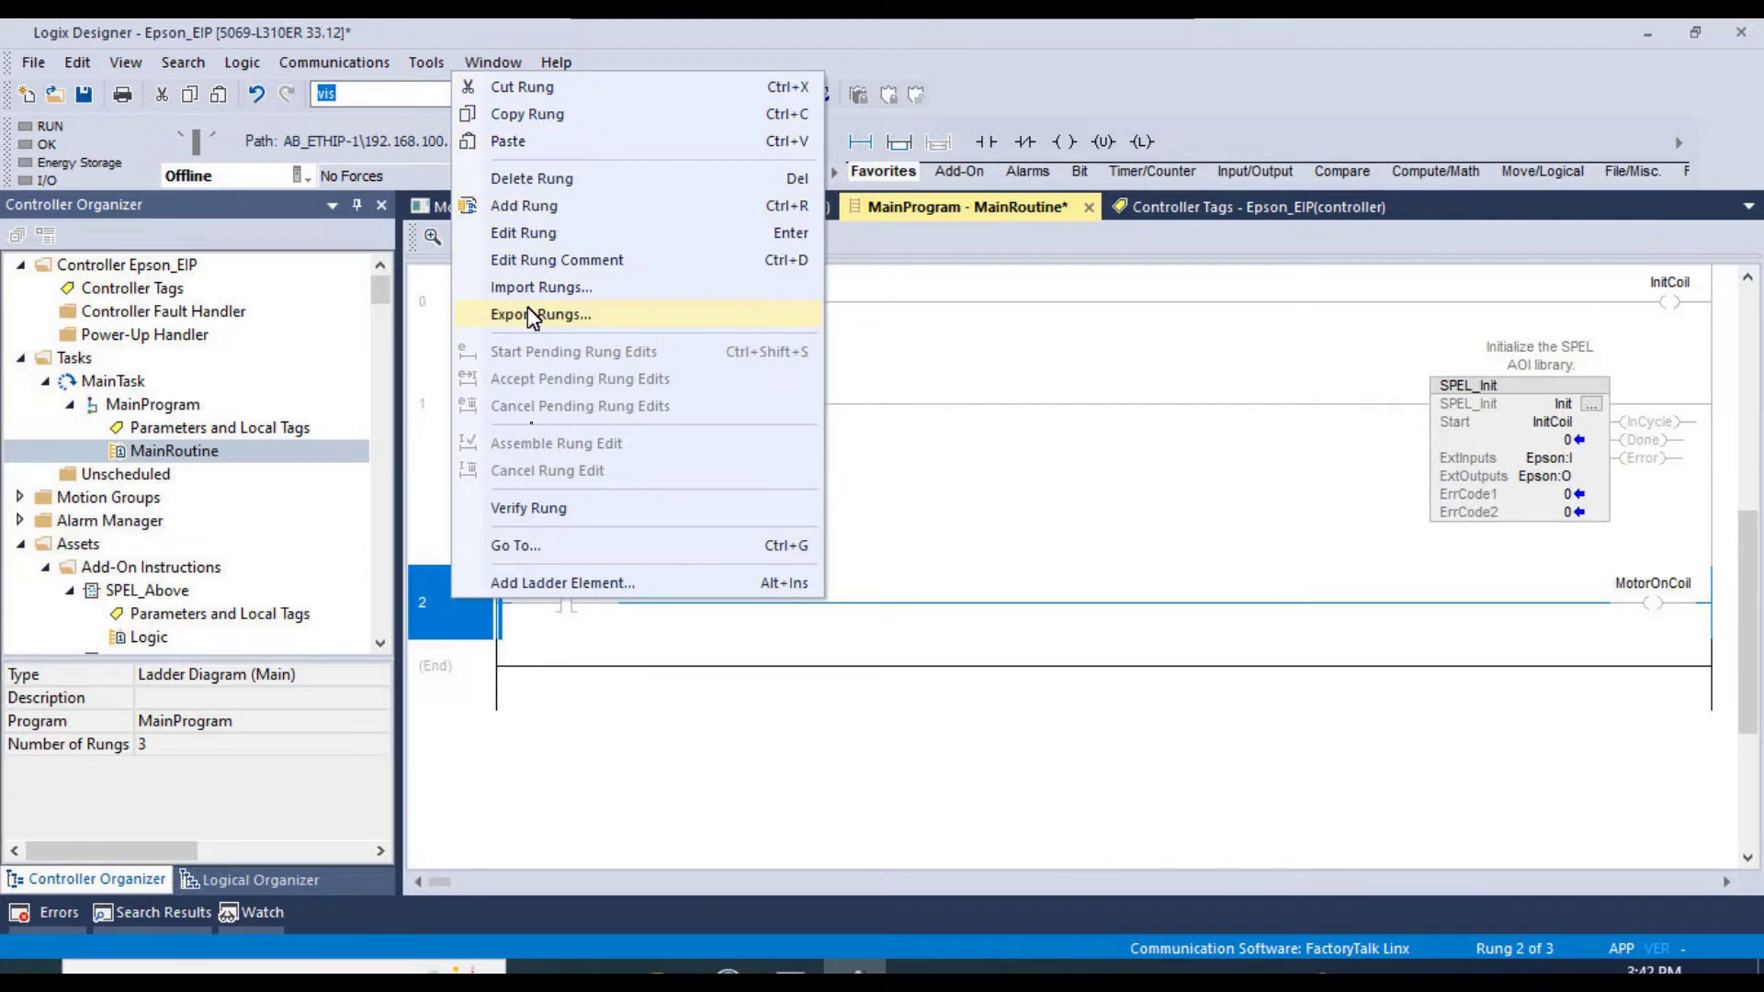
pyautogui.click(537, 206)
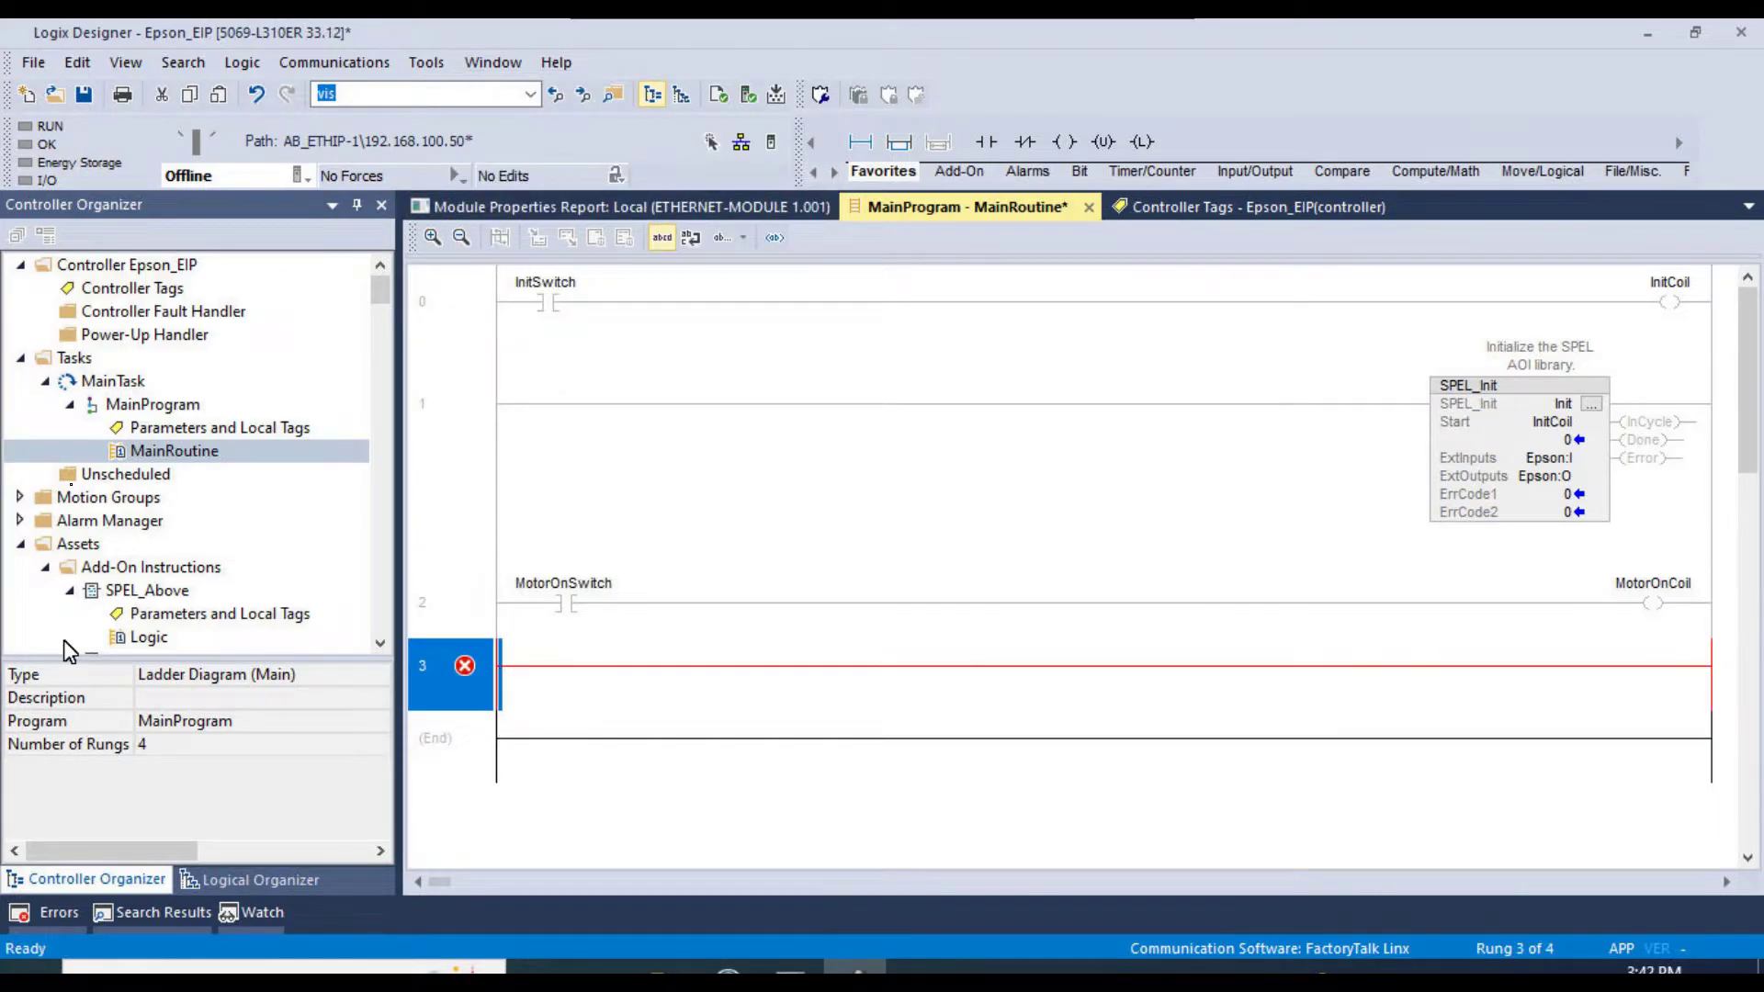
pyautogui.scroll(-8, 147, 531)
pyautogui.scroll(-7, 141, 516)
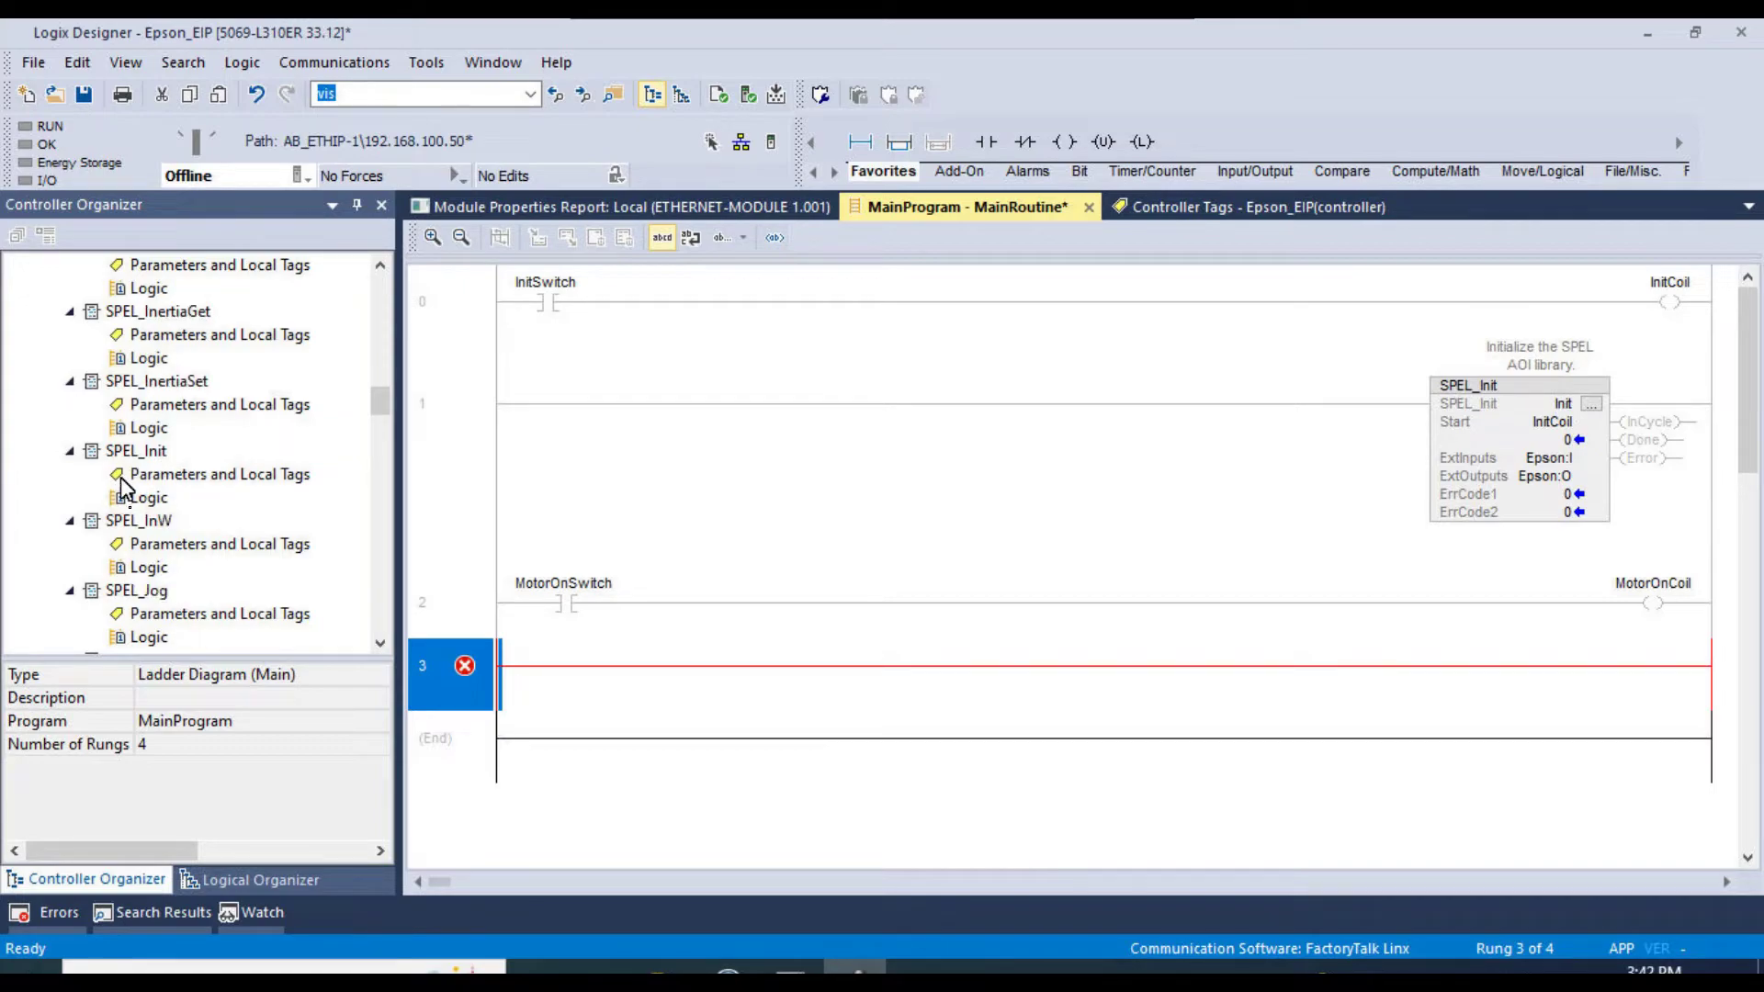
pyautogui.scroll(-7, 138, 514)
pyautogui.scroll(-7, 184, 546)
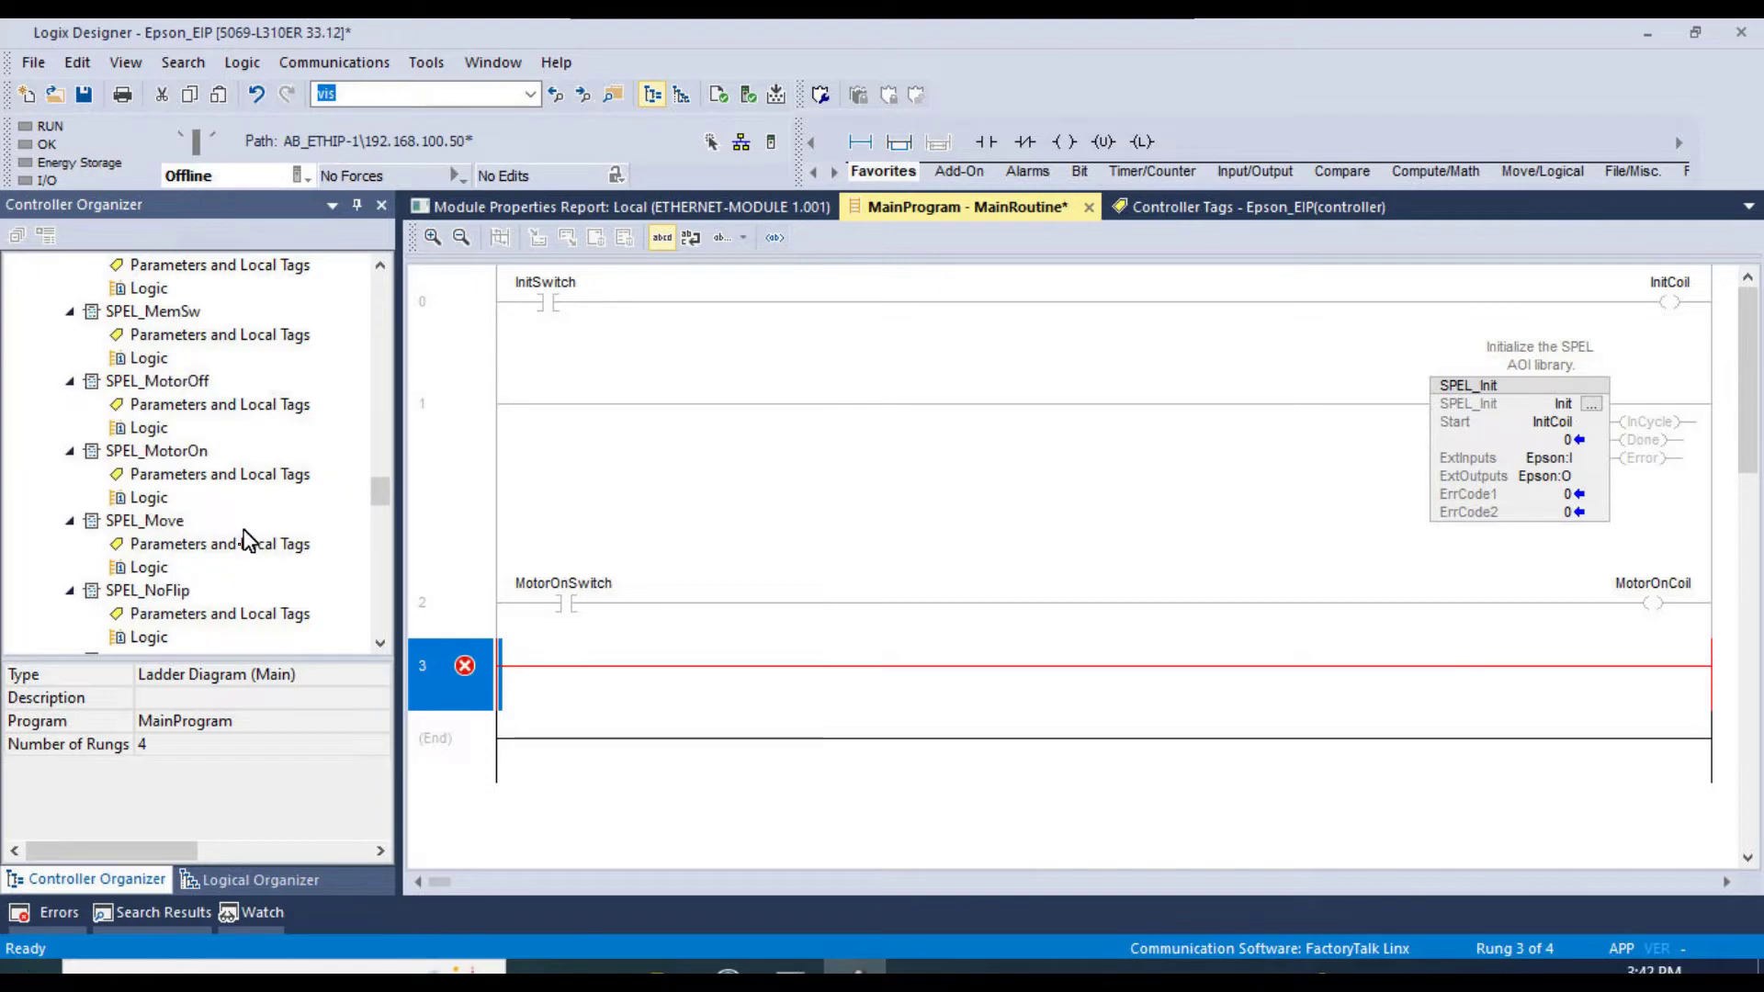
pyautogui.moveTo(156, 450); pyautogui.dragTo(533, 657)
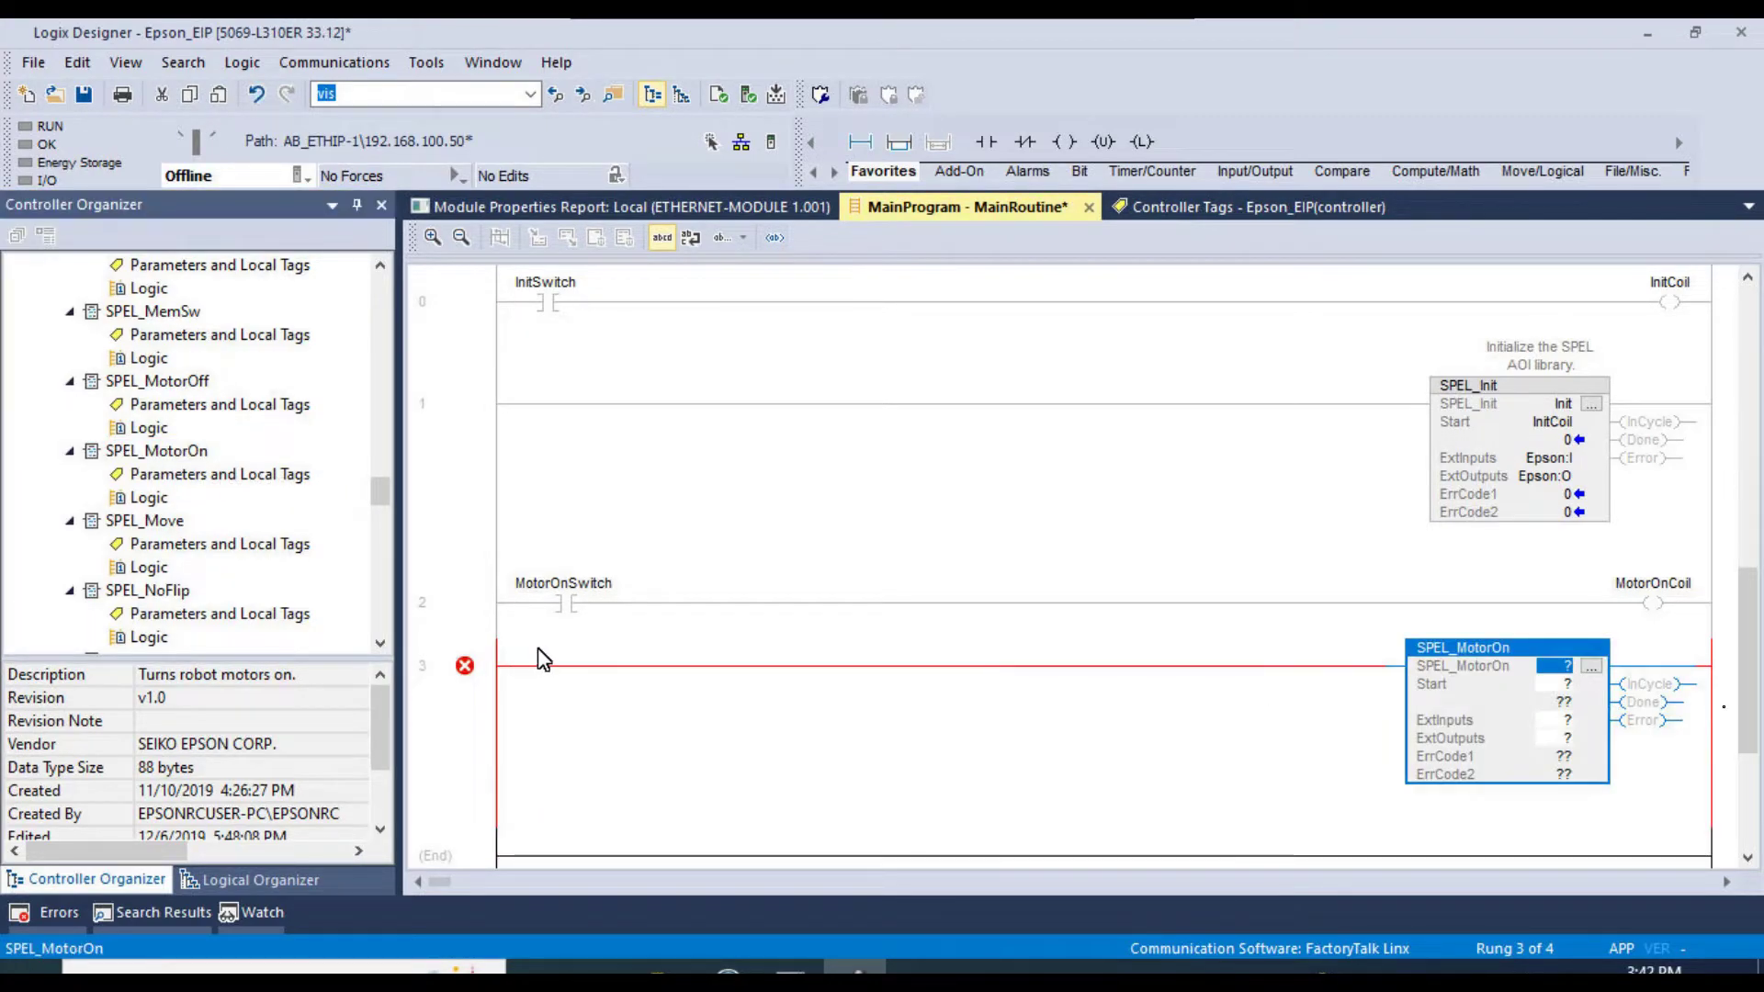
# - Name the SPEL_MotorOn instance MotorOn and create it as a local MainProgram tag of data type SPEL_MotorOn
pyautogui.click(1571, 667)
pyautogui.write('MotorOn')
pyautogui.press('Return')
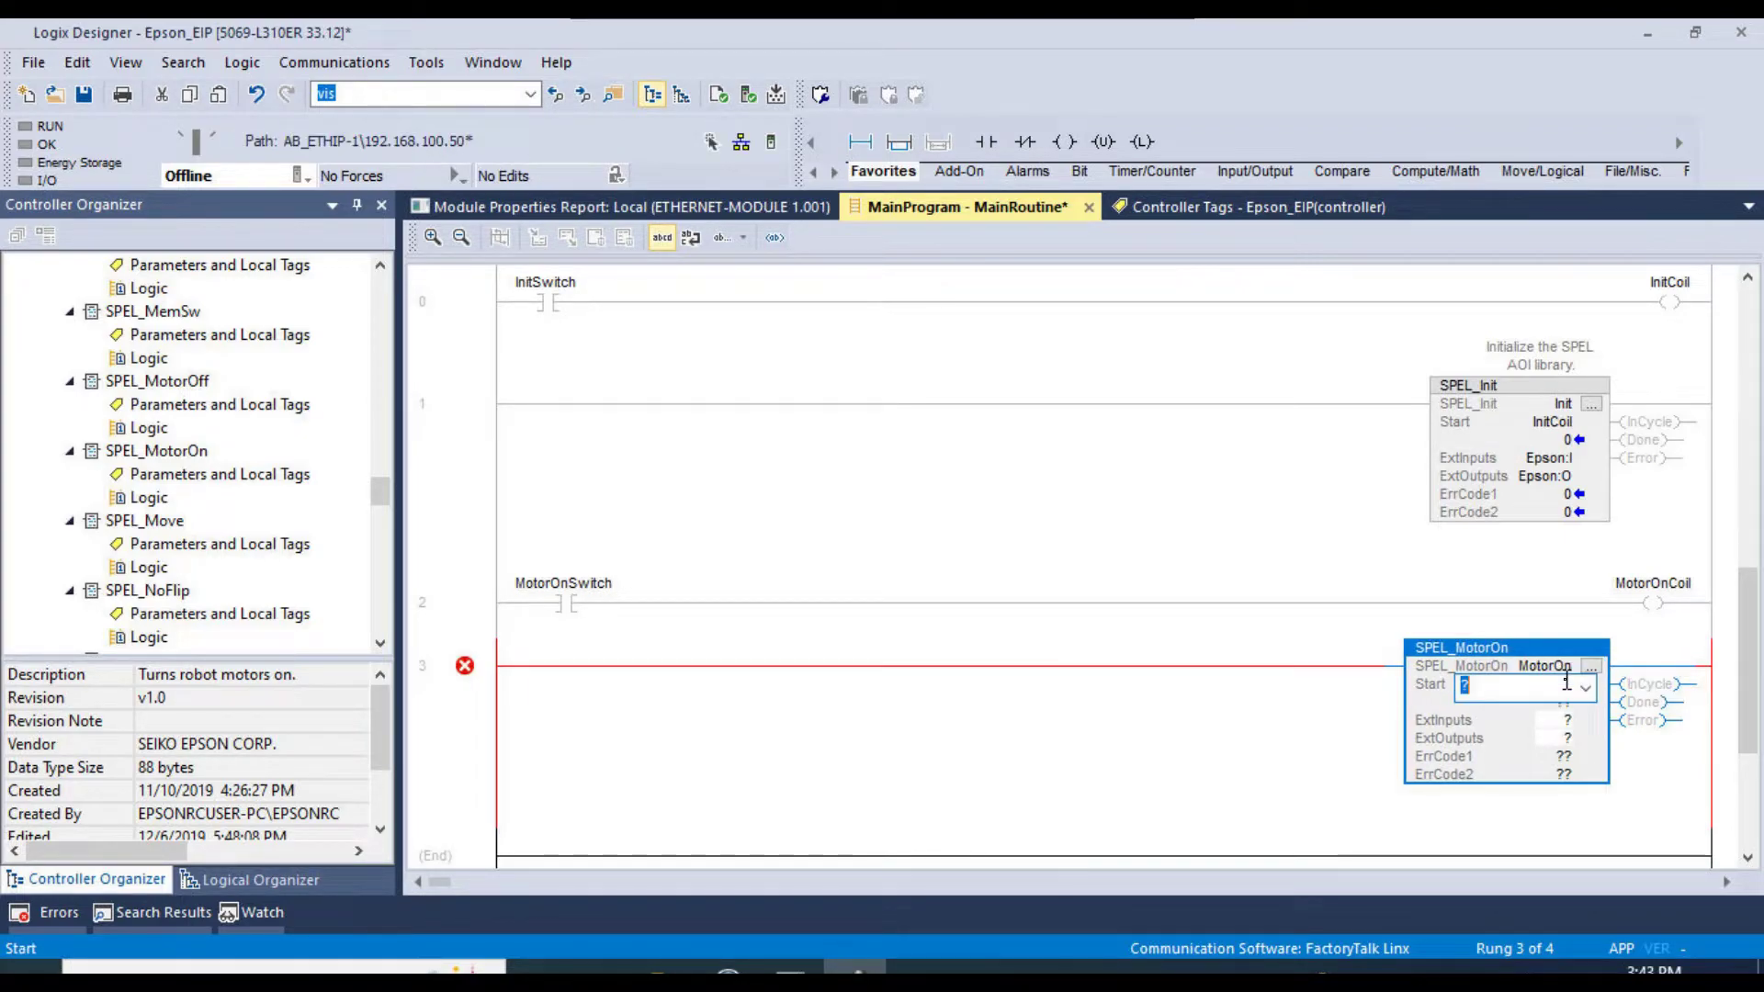
pyautogui.rightClick(1551, 671)
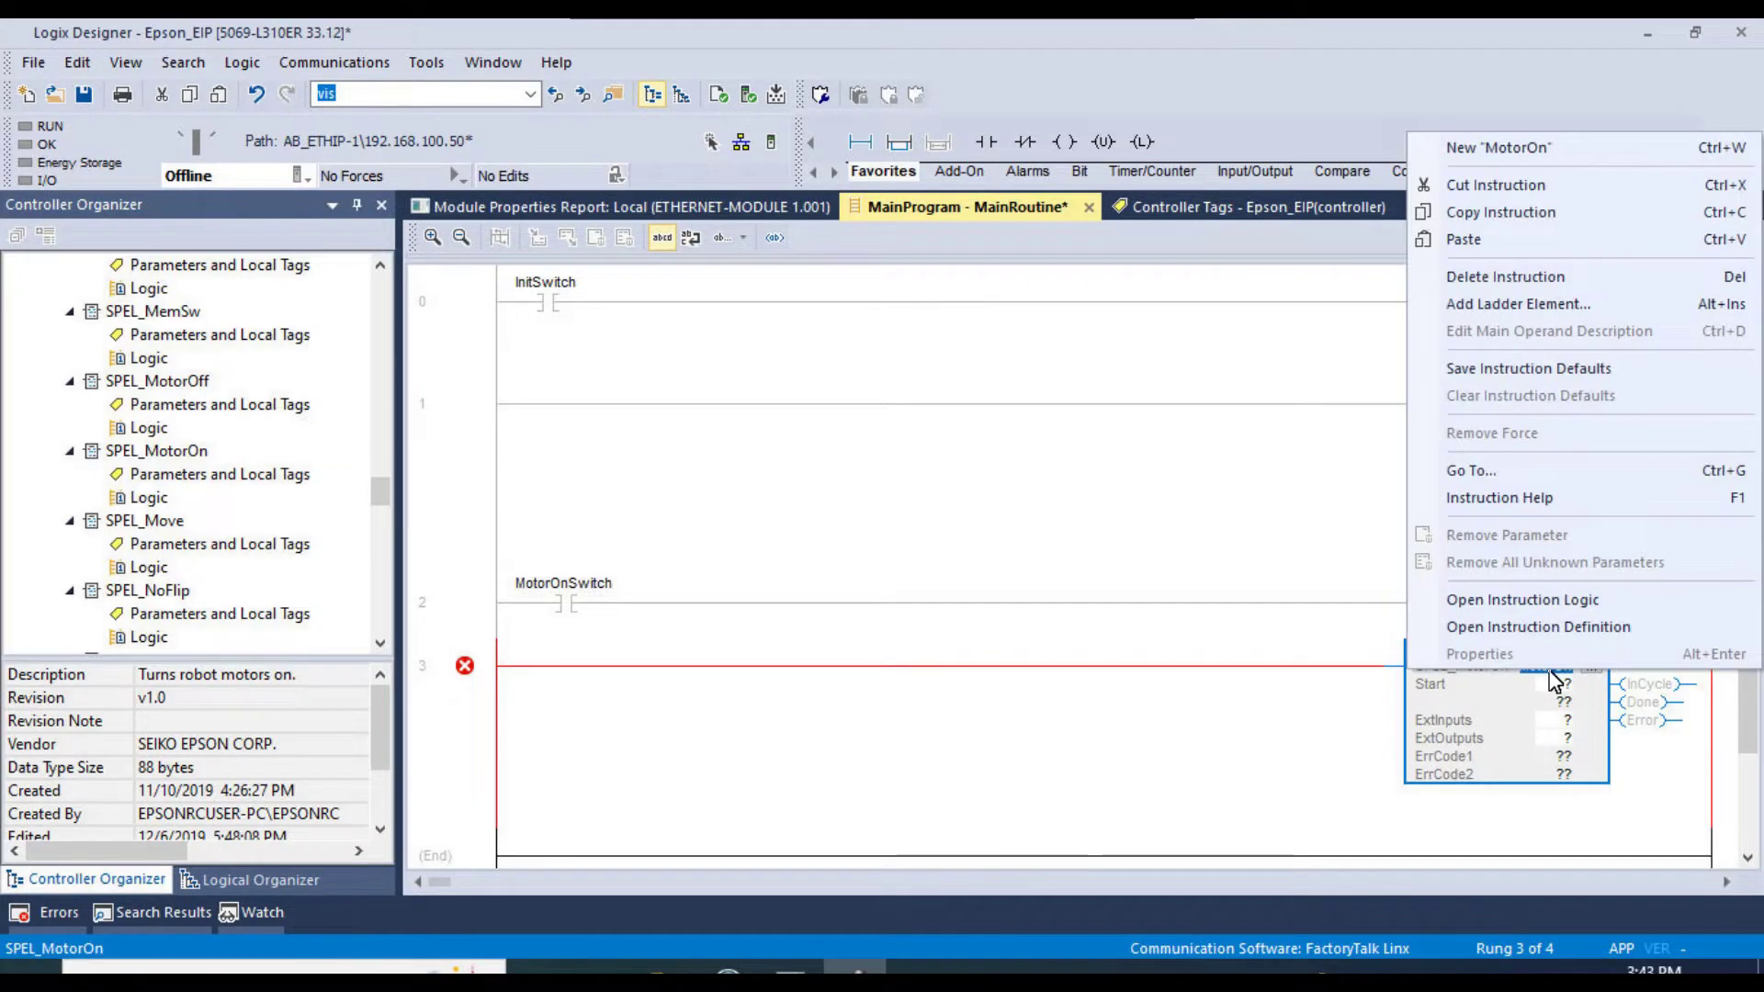
pyautogui.click(1545, 146)
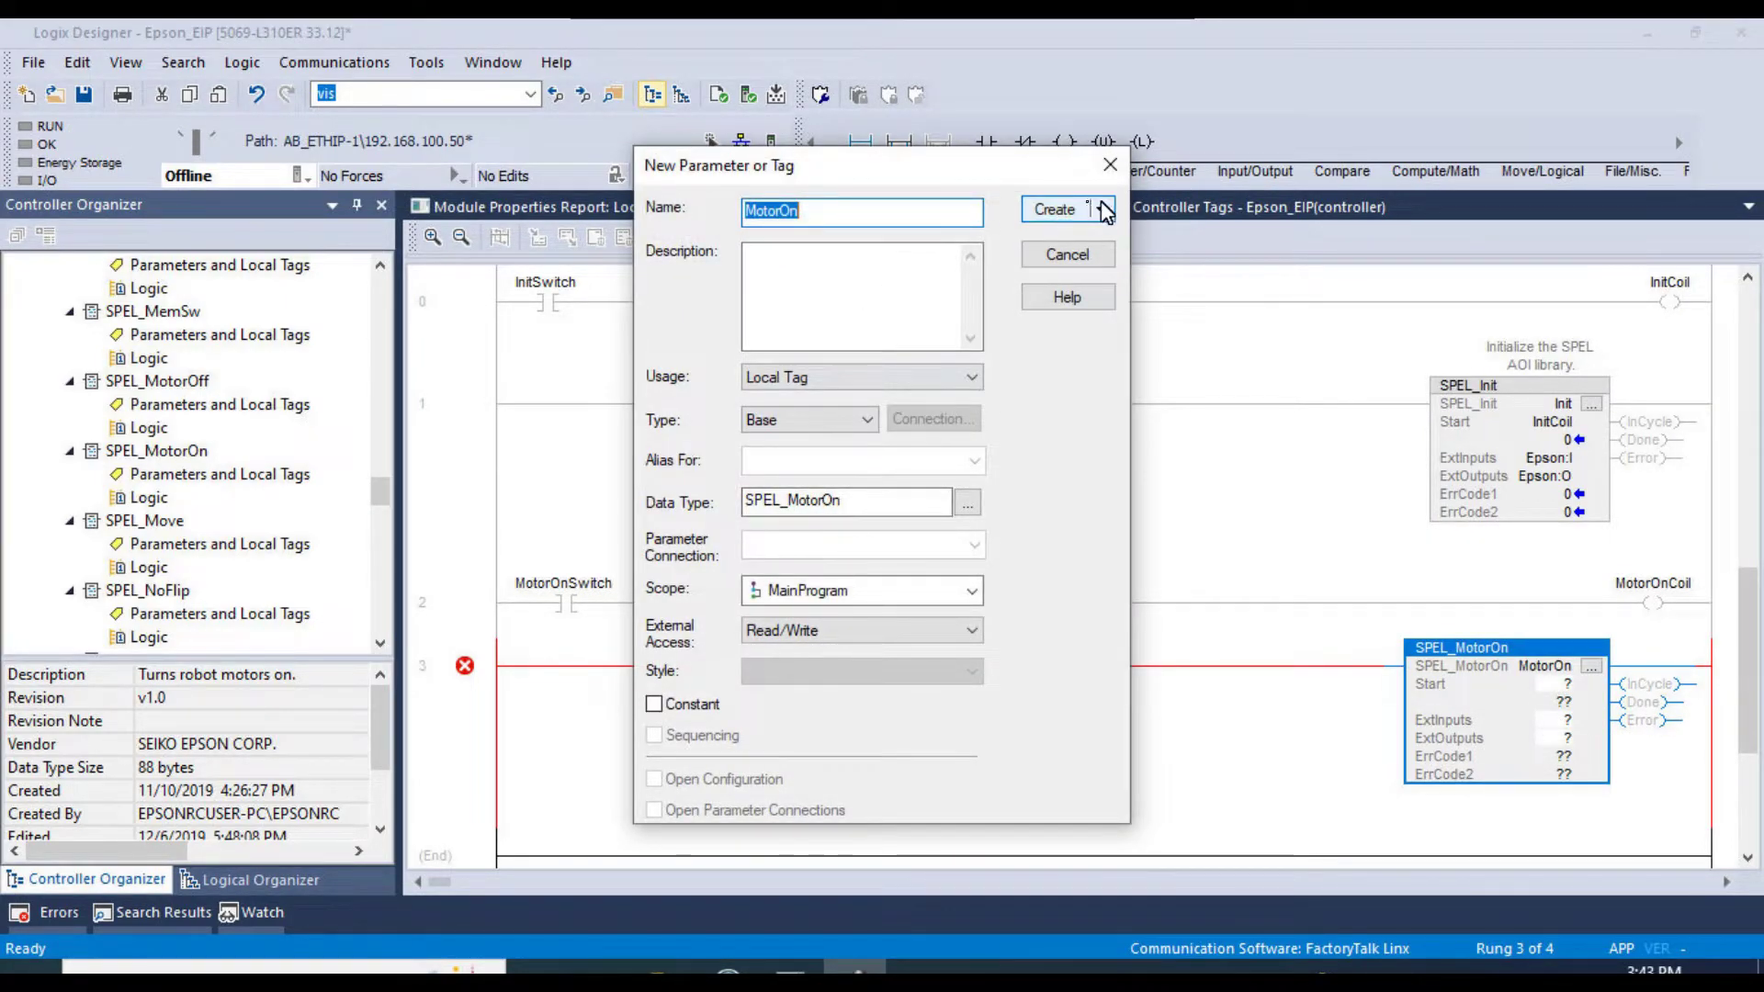
pyautogui.click(1055, 209)
# - Set the SPEL_MotorOn instruction's Start operand to MotorOnCoil, ExtInputs to Epson:I and ExtOutputs to Epson:O
pyautogui.click(1561, 723)
pyautogui.click(1561, 724)
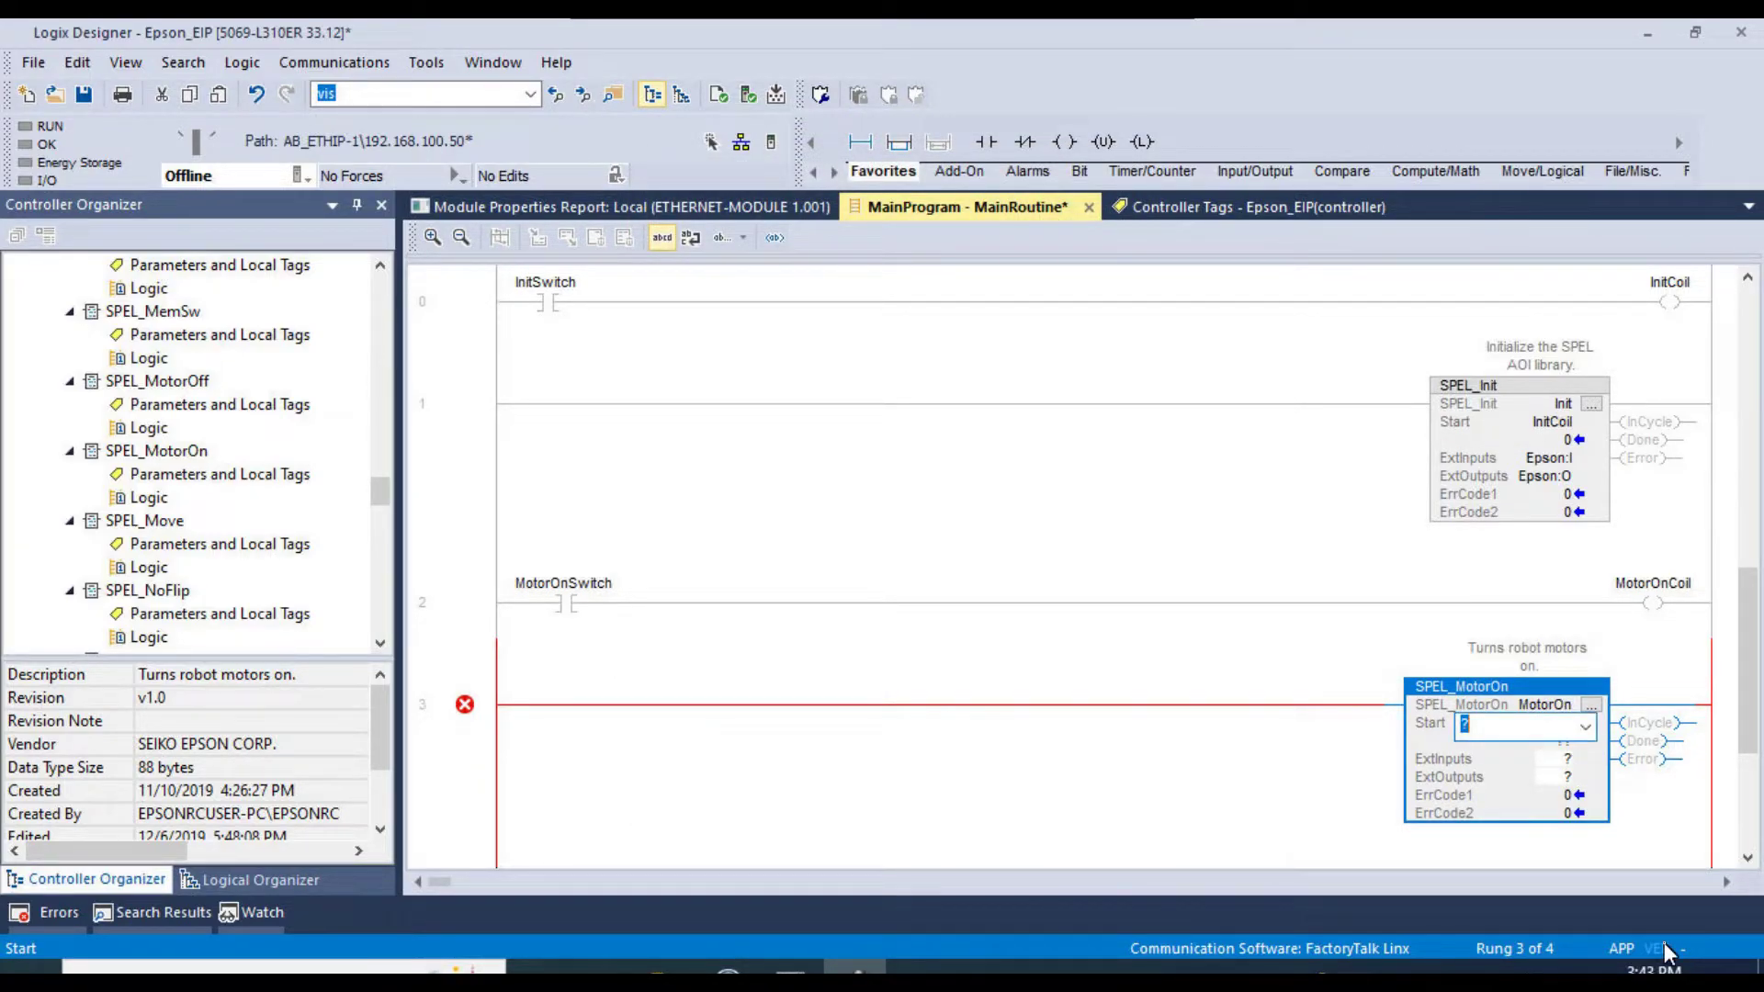
pyautogui.write('MotorOnCoil')
pyautogui.press('Return')
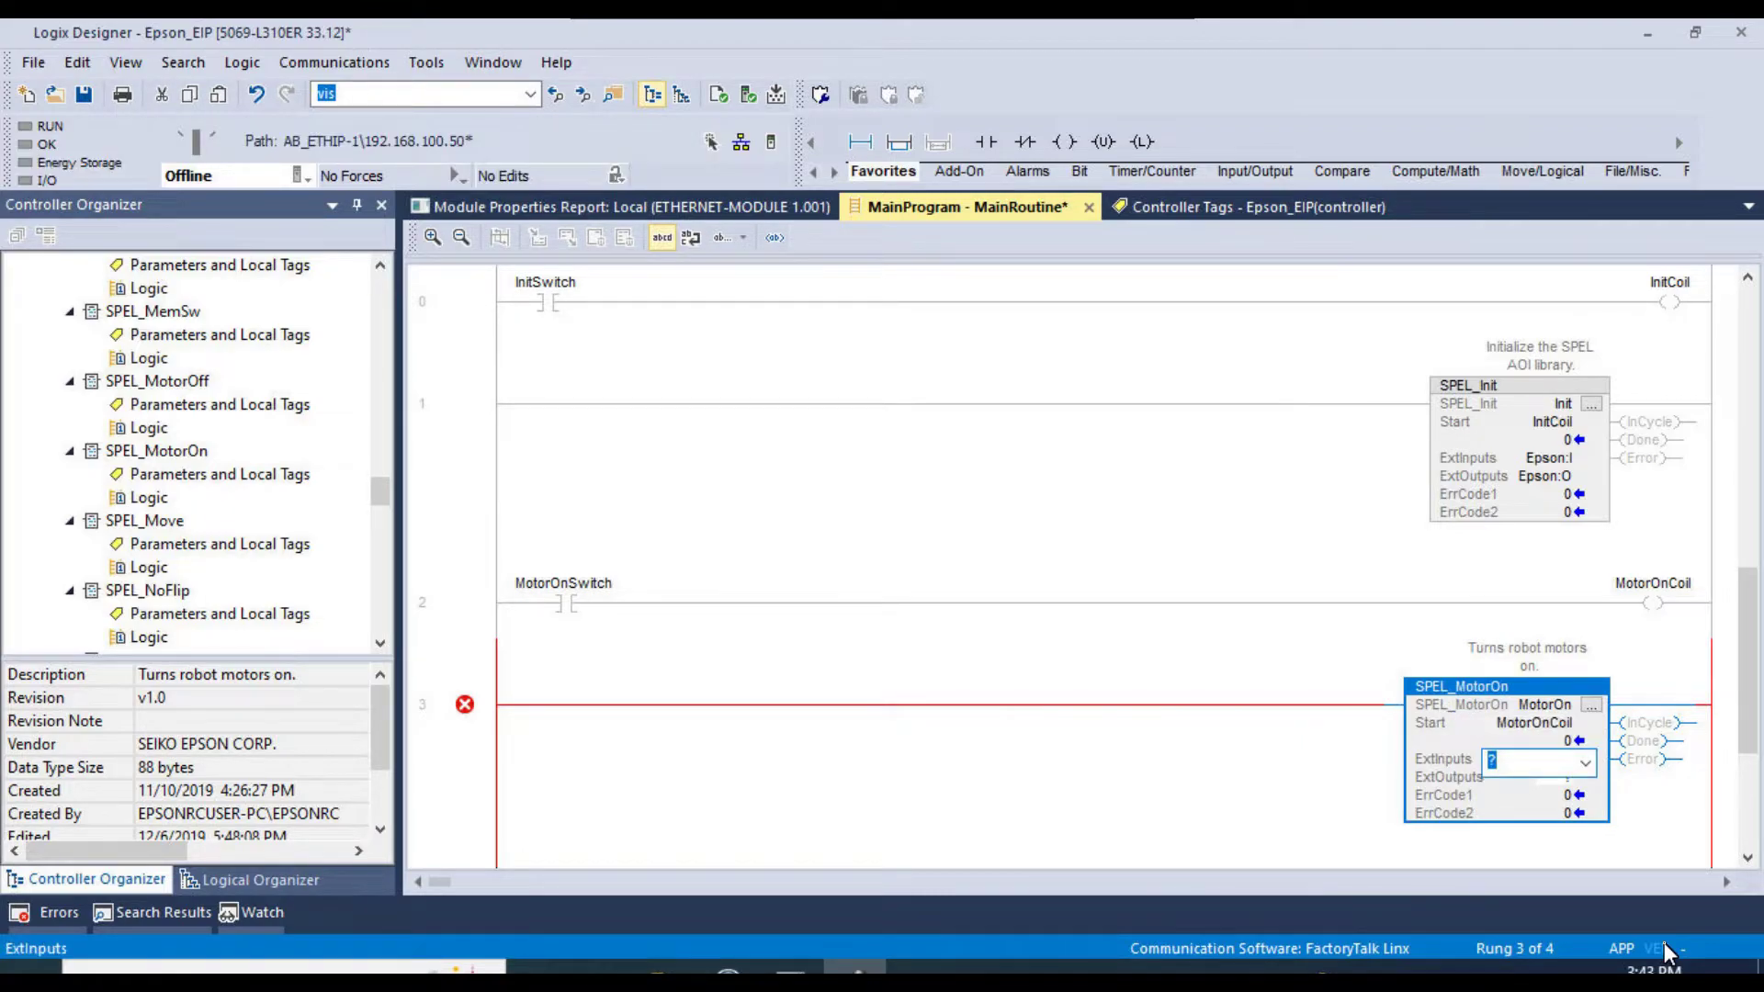
pyautogui.write('epson:I')
pyautogui.press('Return')
pyautogui.write('epson:O')
pyautogui.press('Return')
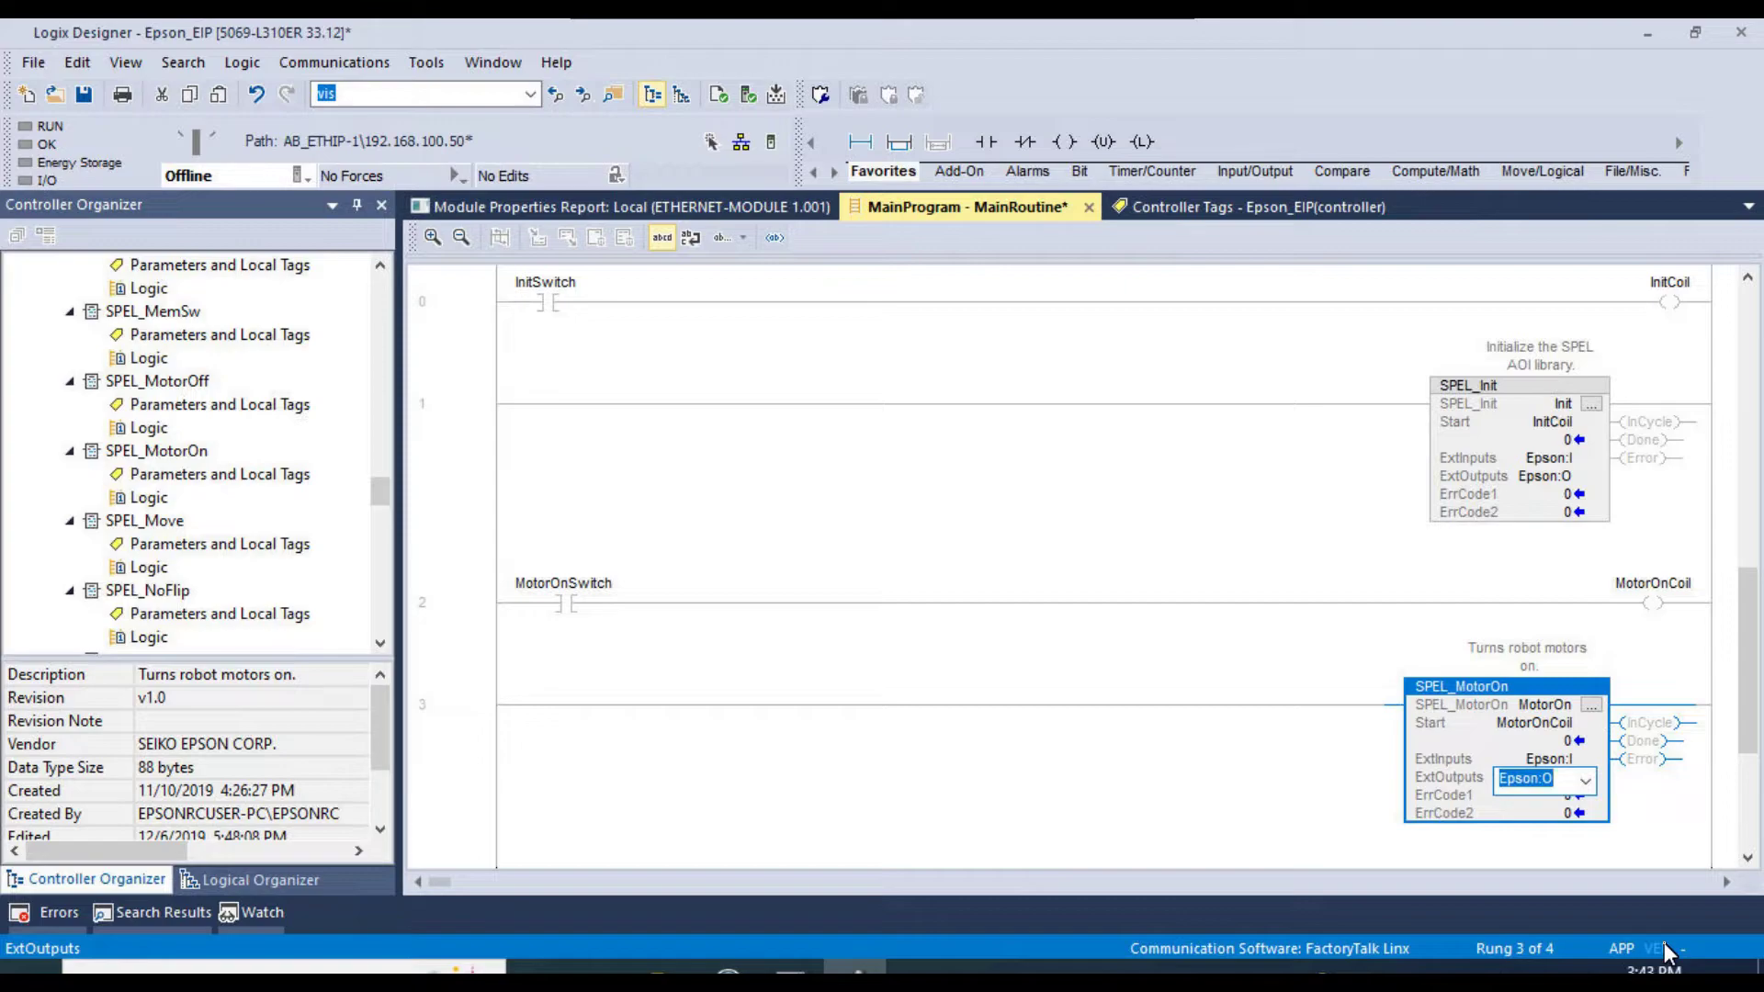
pyautogui.scroll(-2, 759, 644)
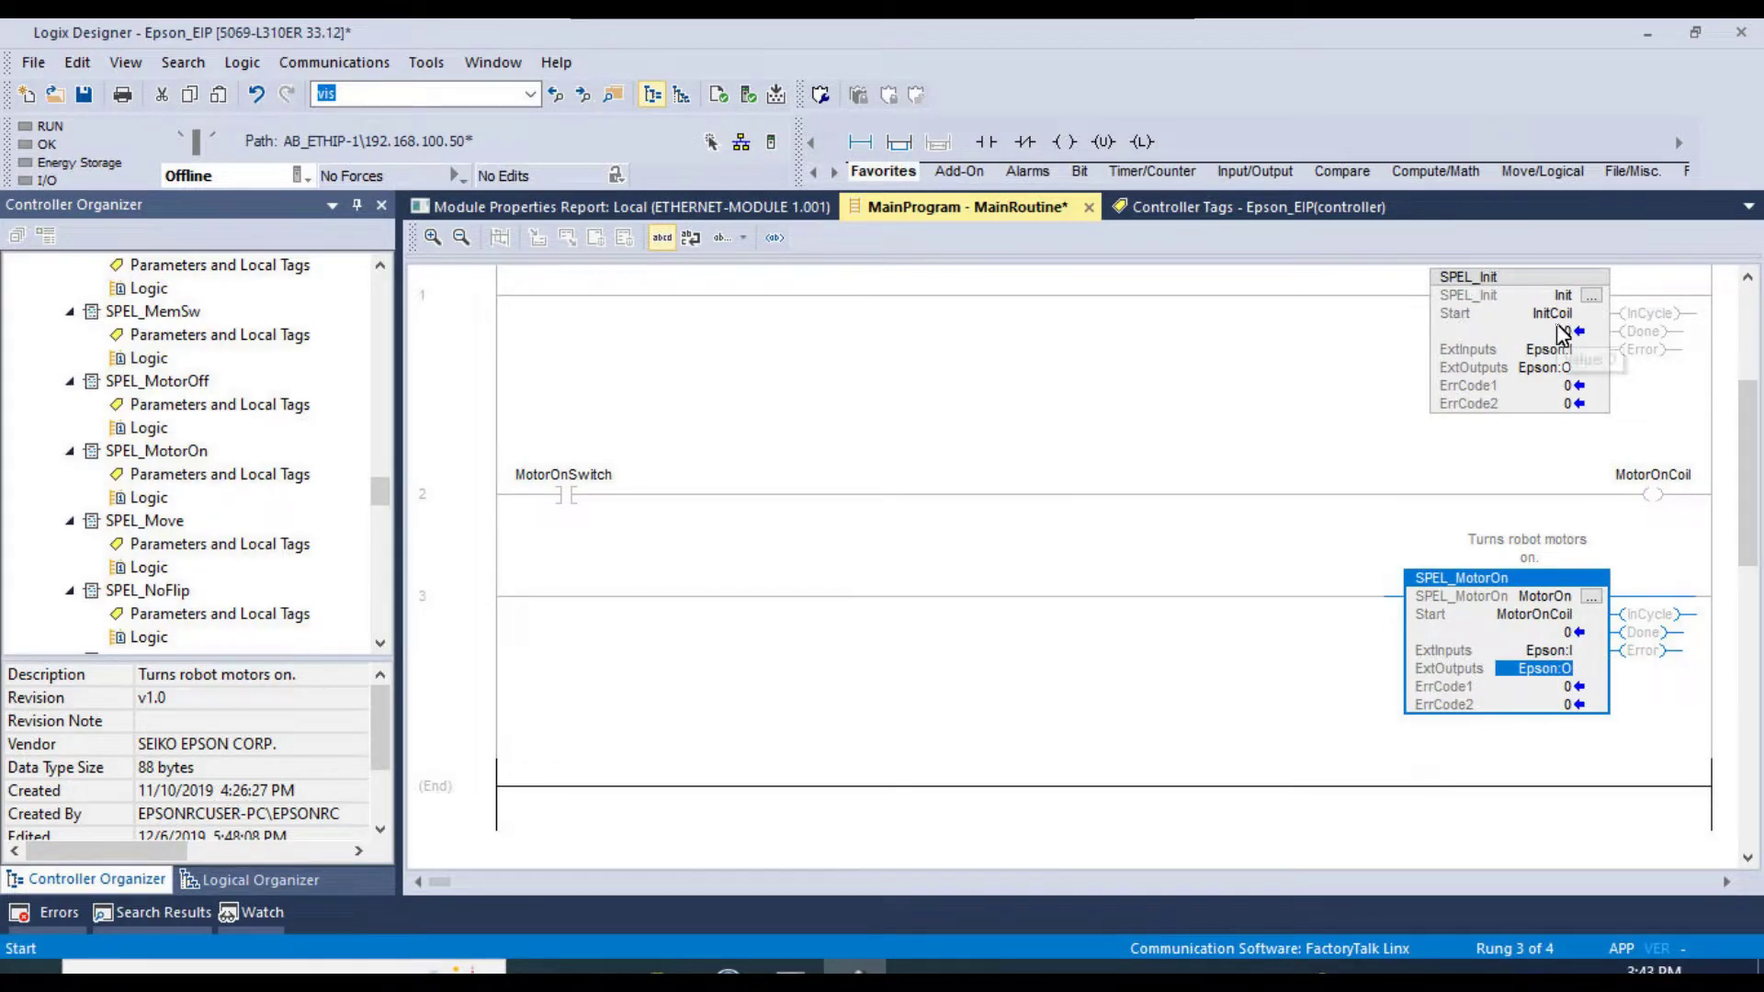
pyautogui.moveTo(1550, 317)
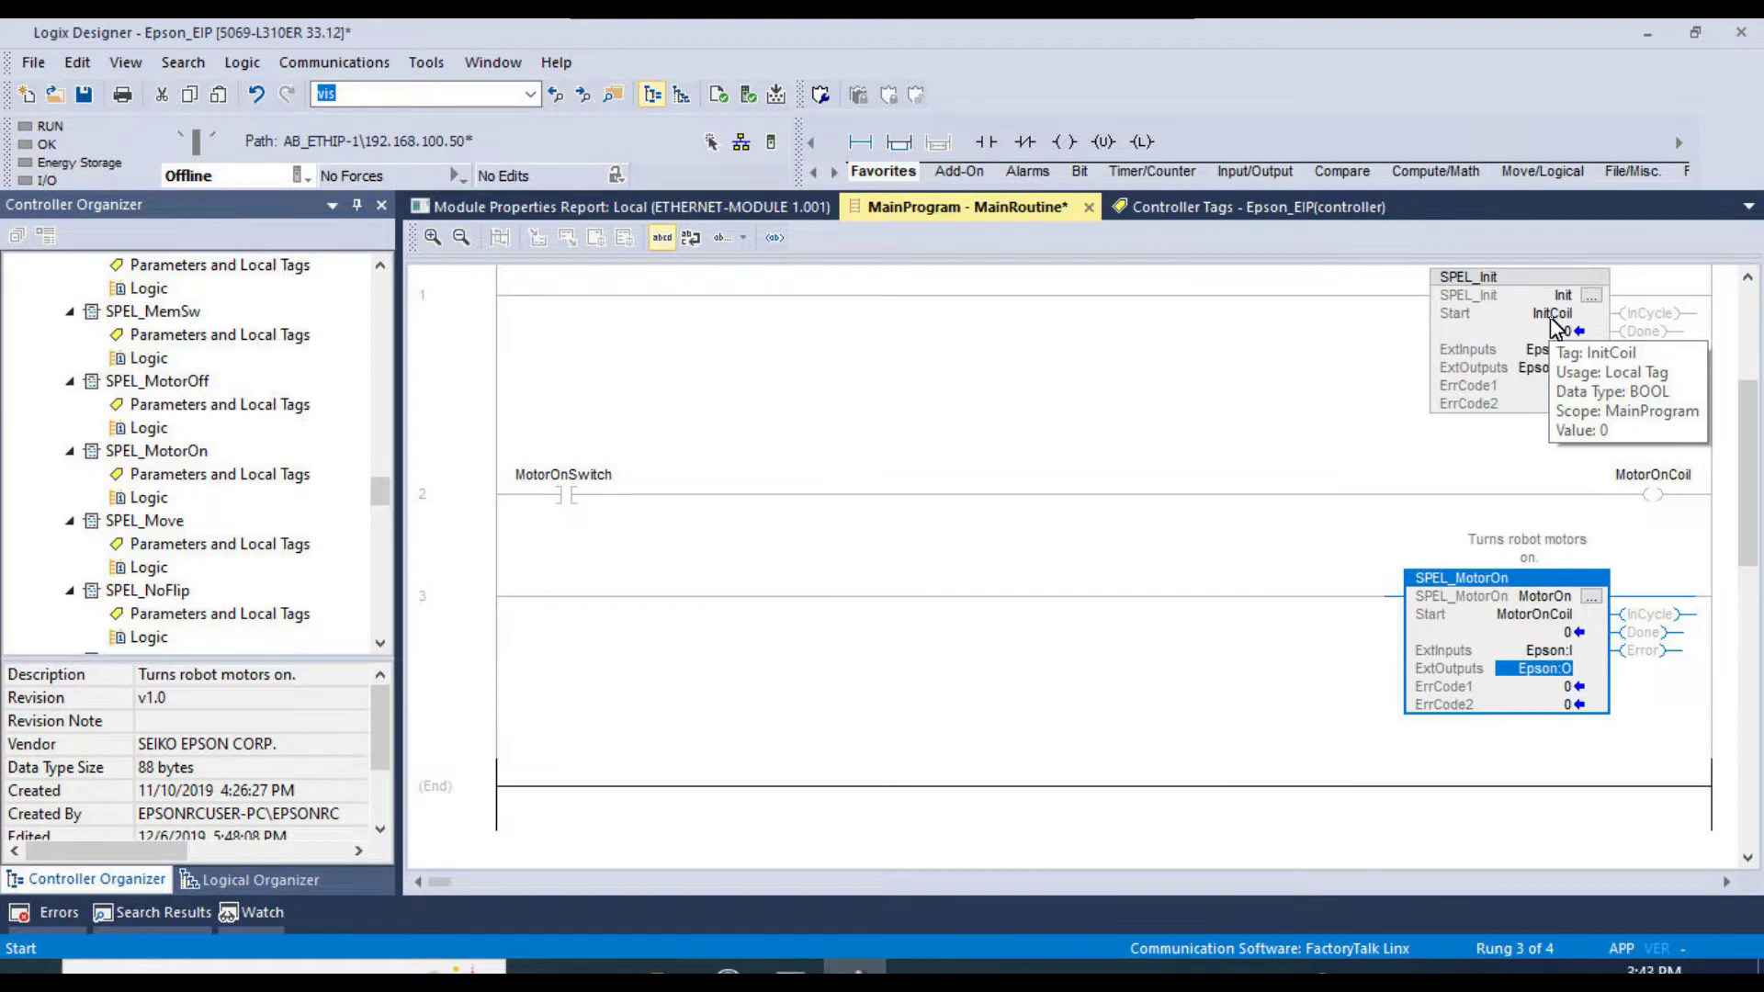
pyautogui.moveTo(1532, 359)
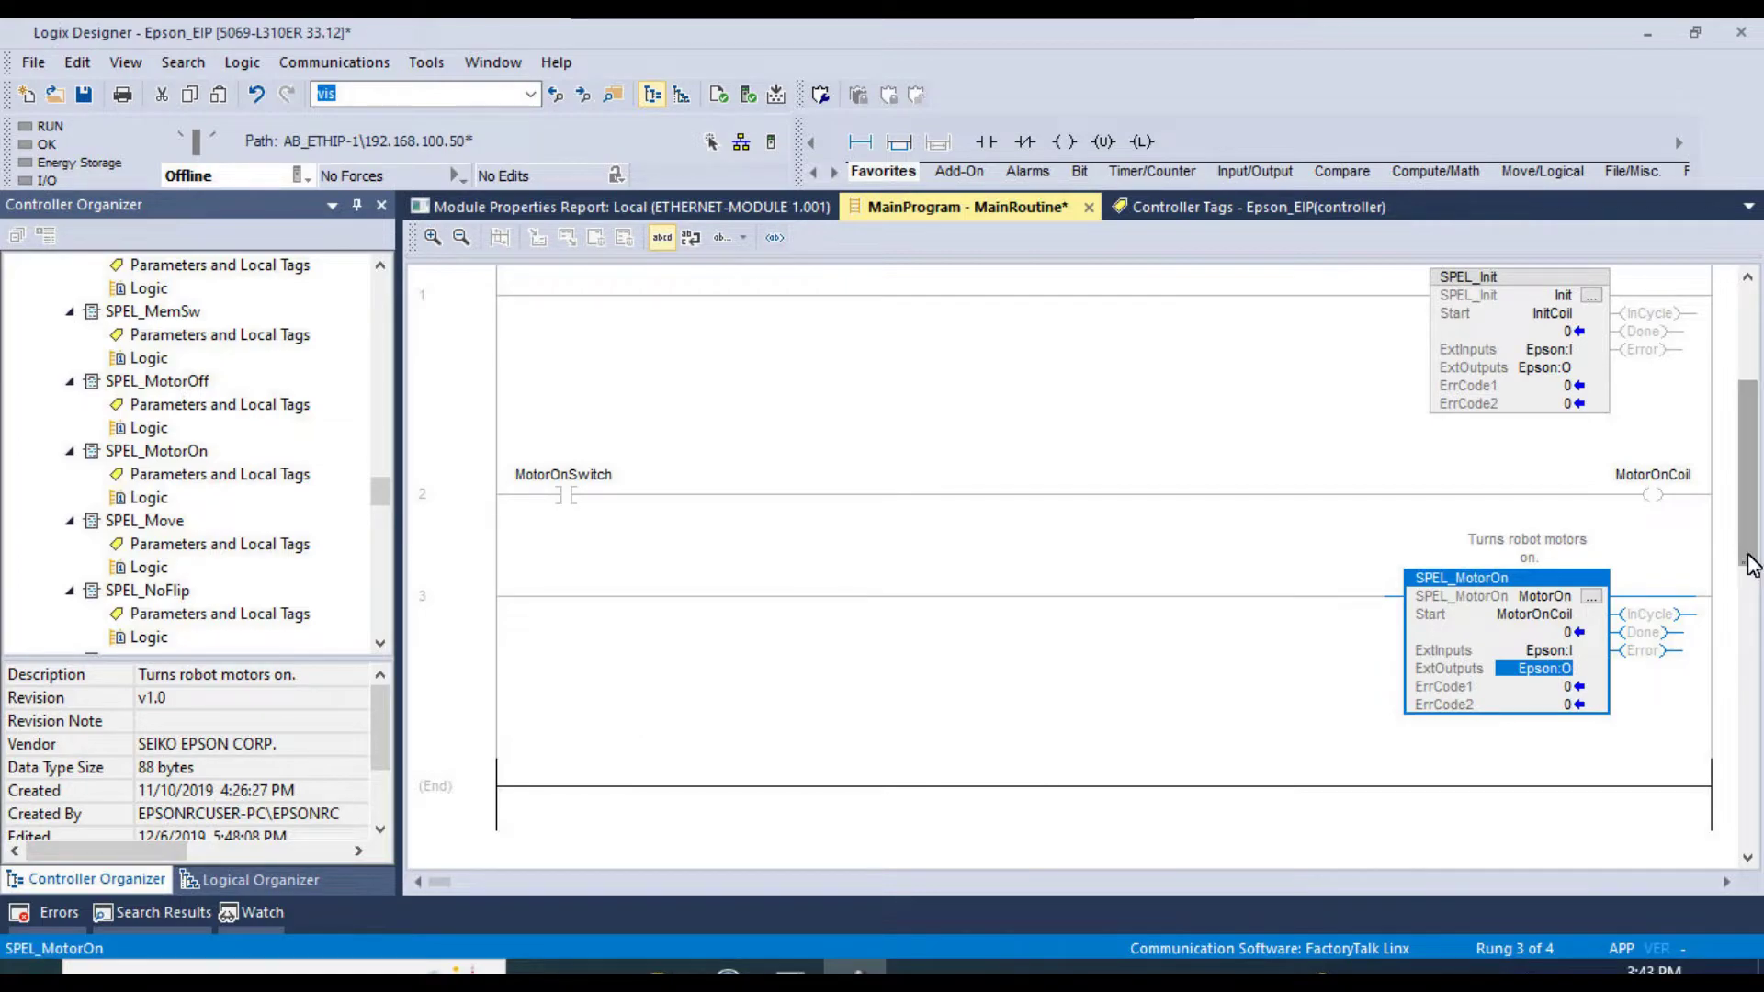
pyautogui.moveTo(1567, 658)
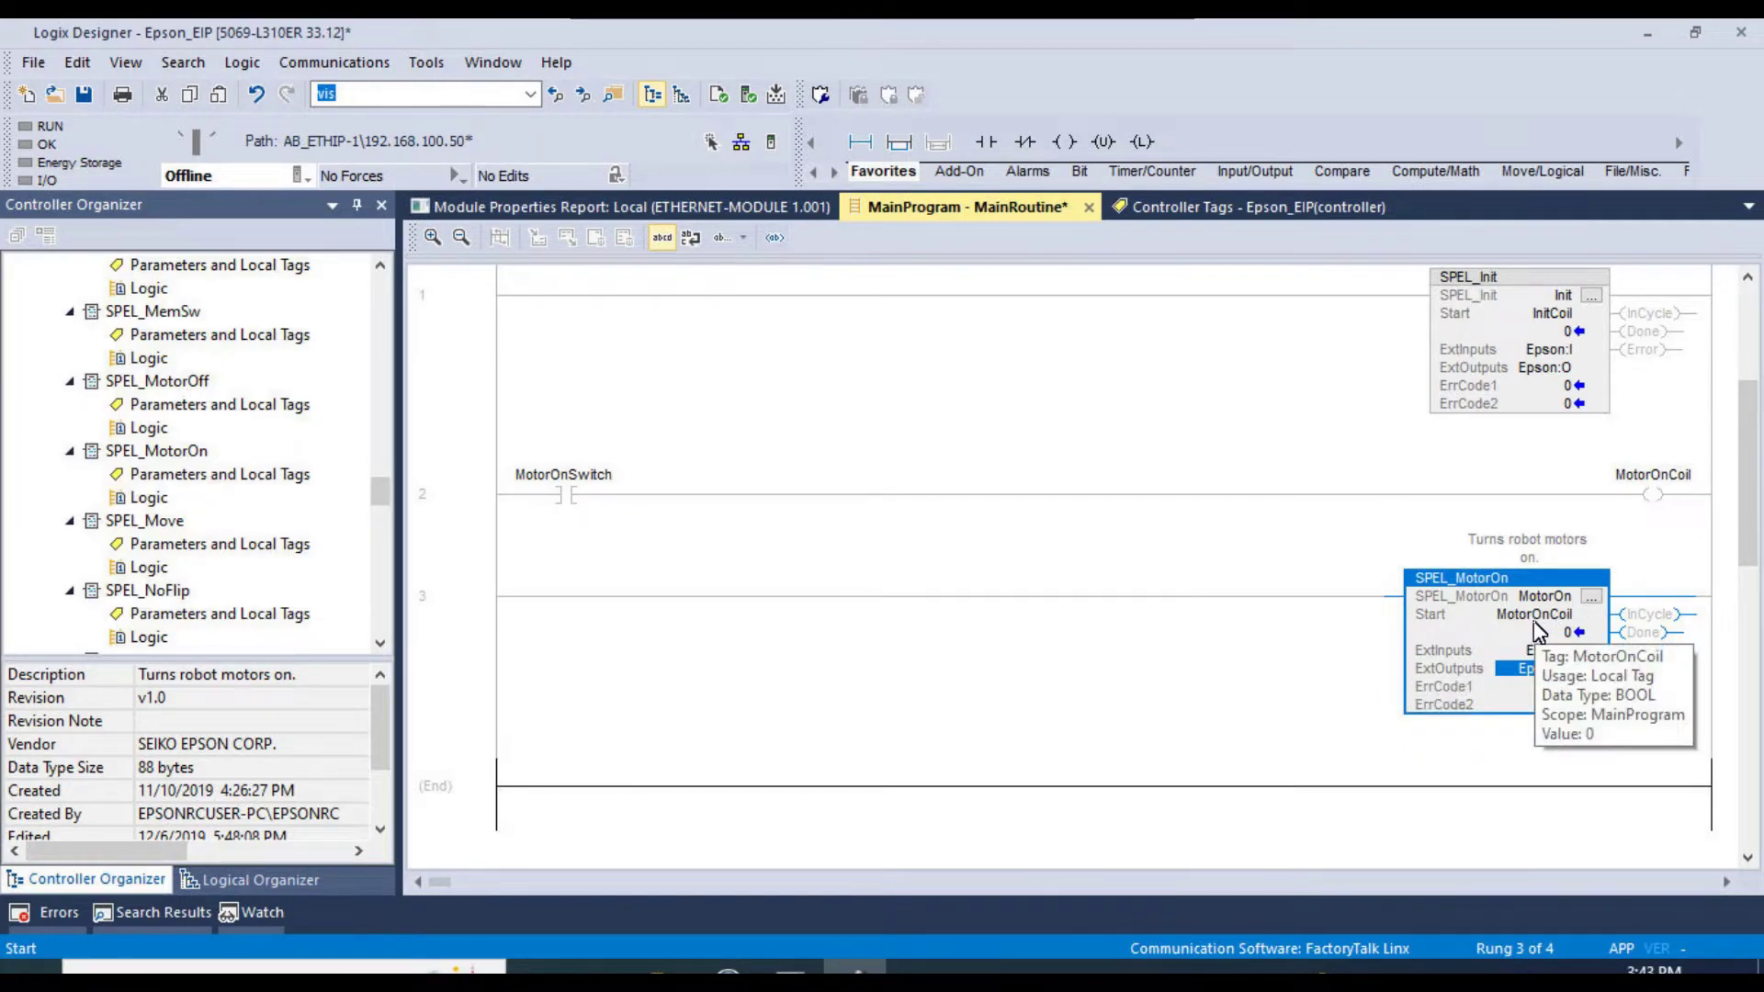
pyautogui.click(1533, 617)
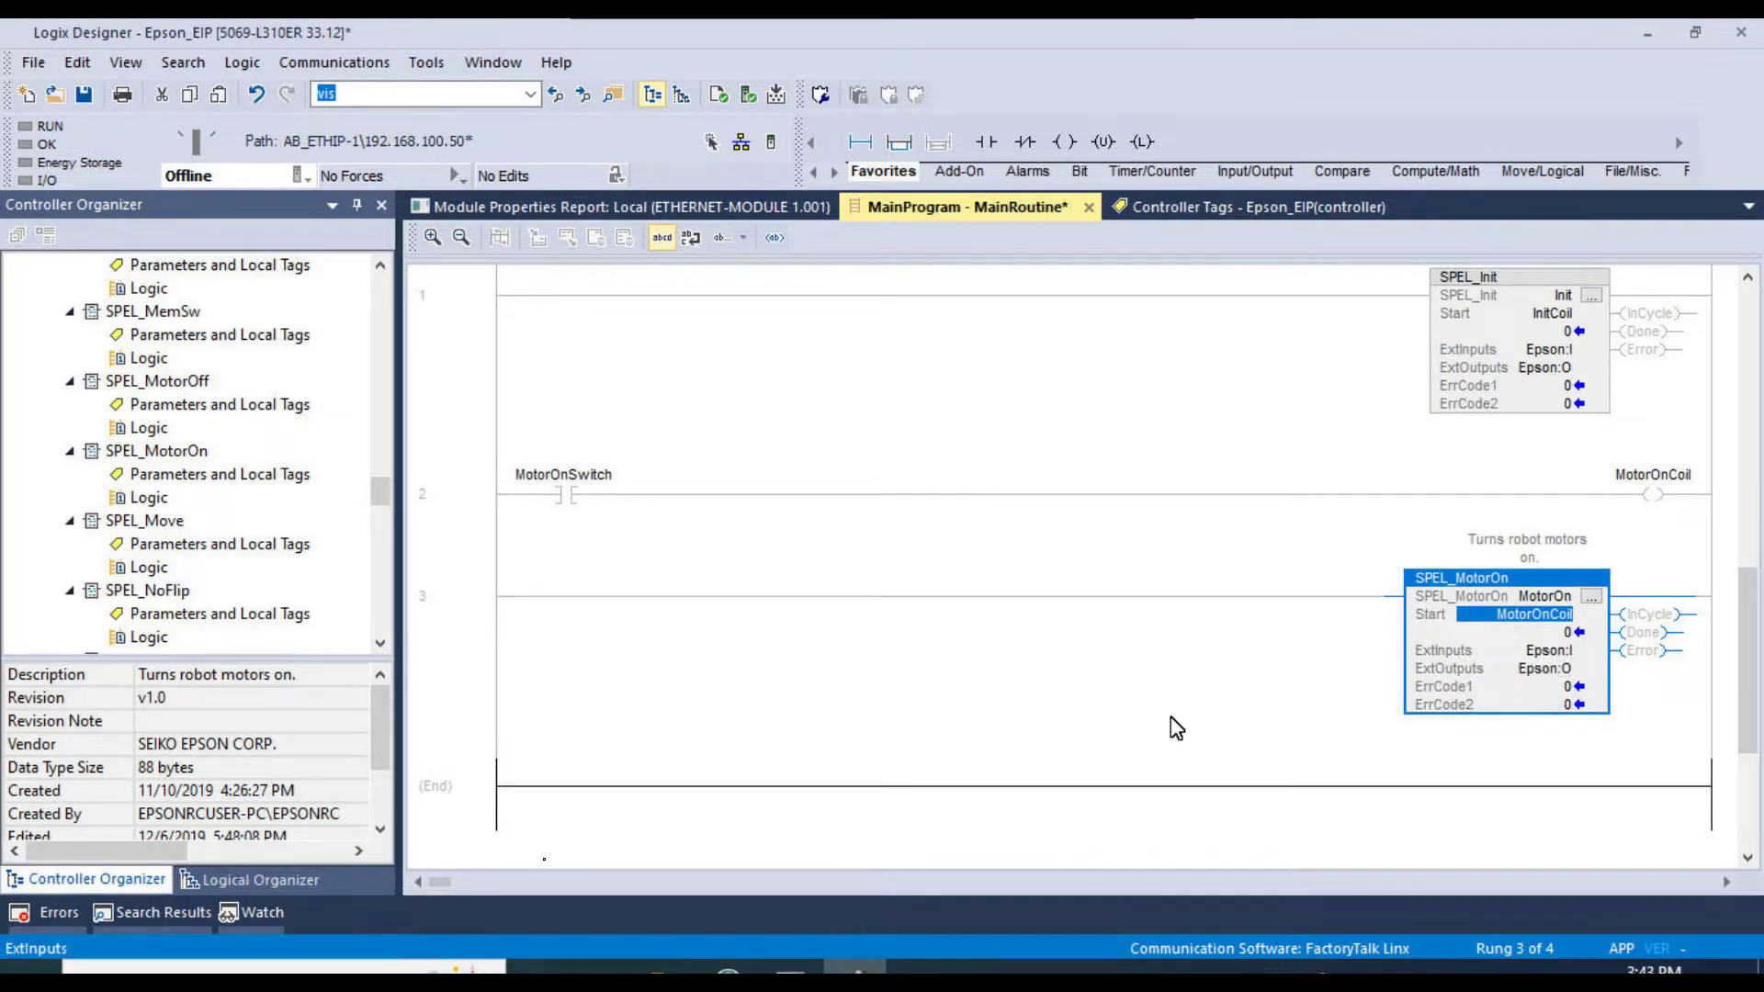
# - Add rung 4 below the SPEL_MotorOn rung and place a normally open contact on it assigned to MotorOffSwitch
pyautogui.click(445, 785)
pyautogui.rightClick(452, 659)
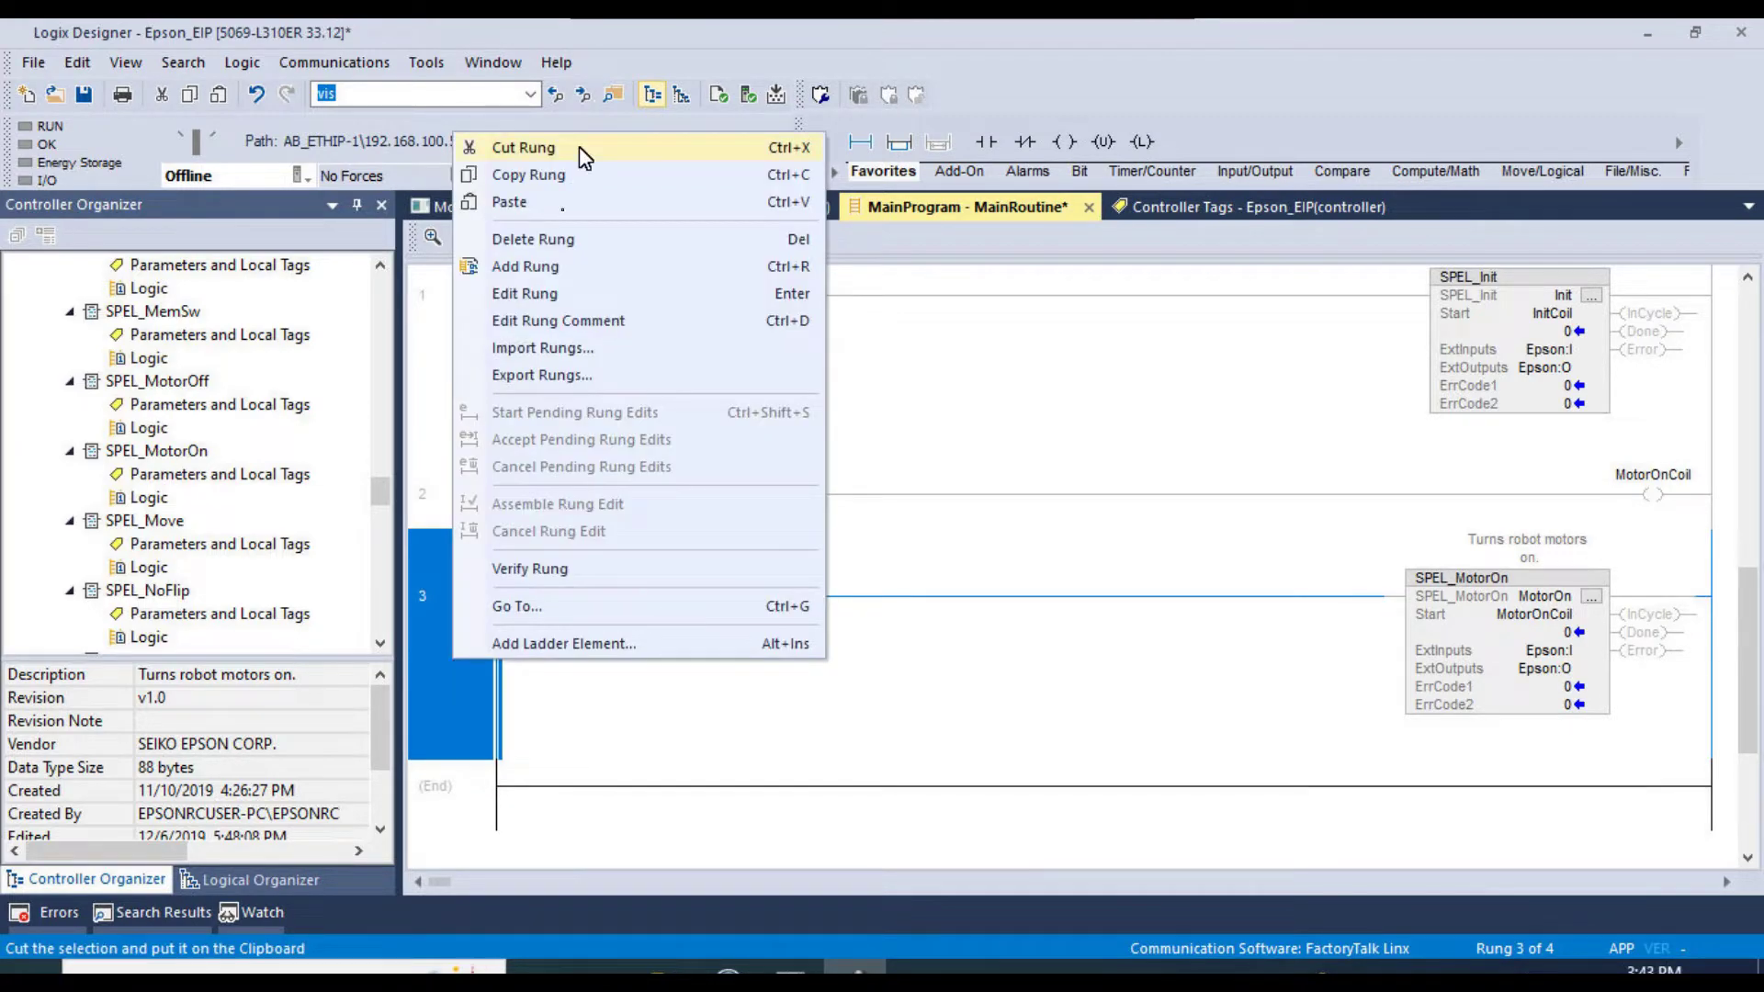
pyautogui.click(514, 267)
pyautogui.scroll(-3, 615, 536)
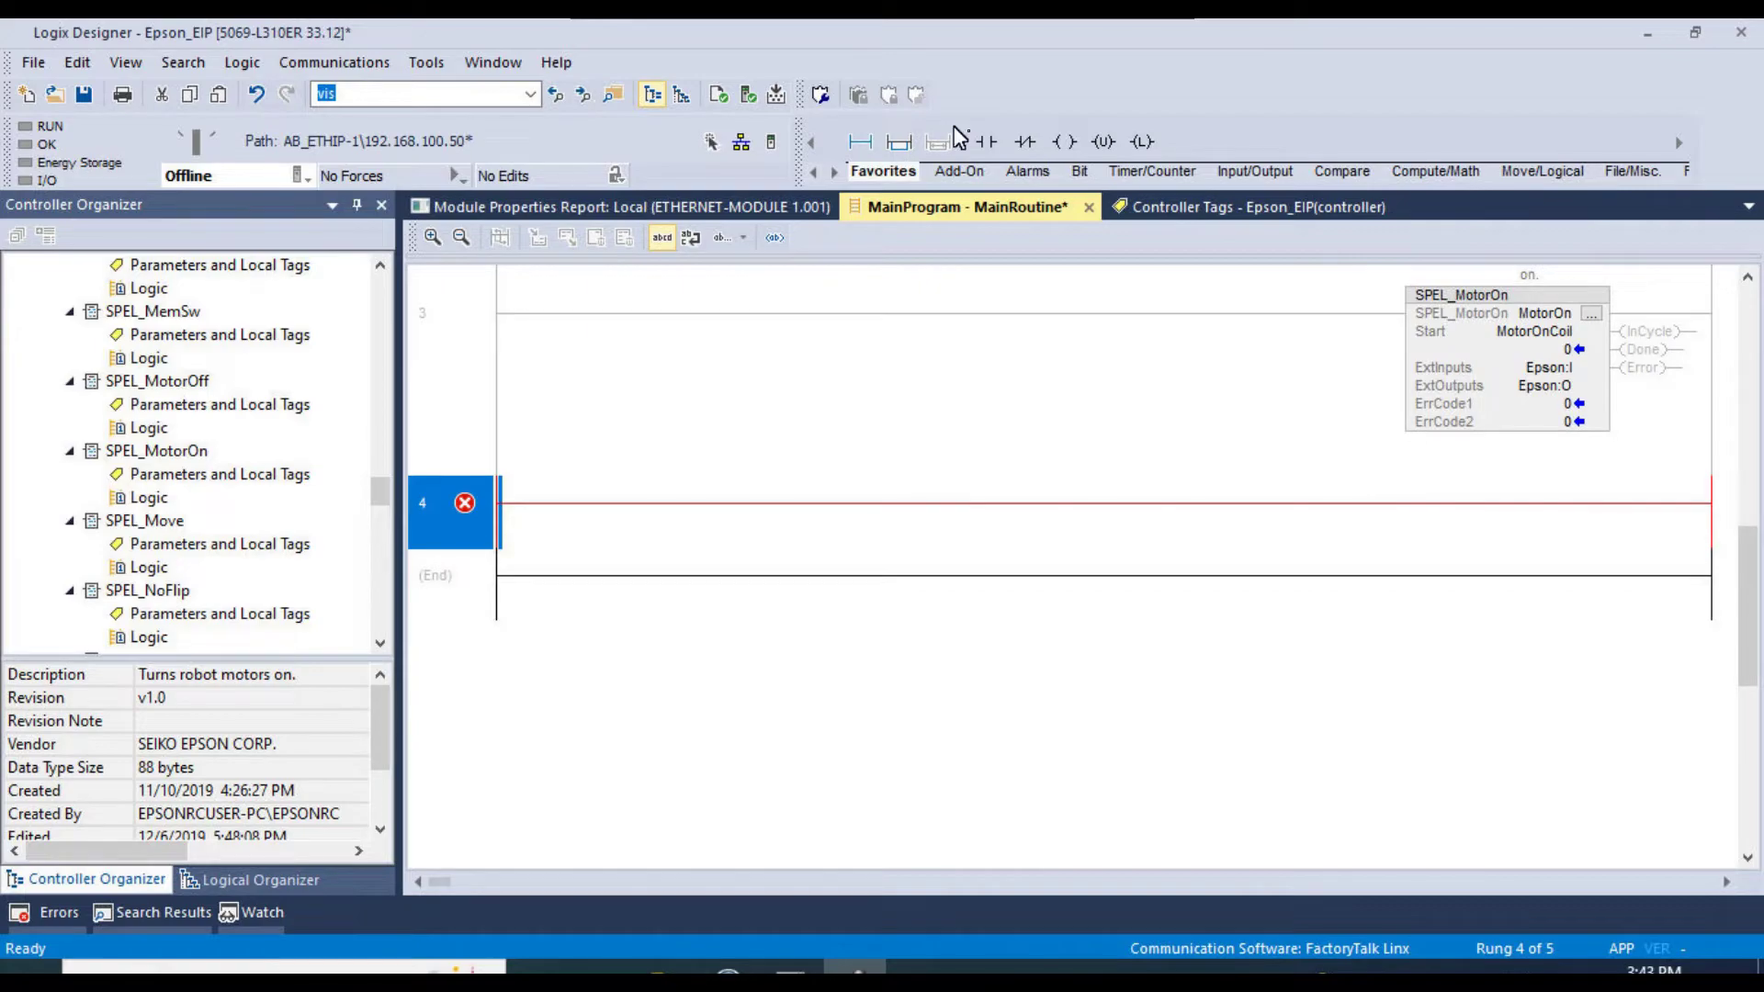
pyautogui.click(985, 142)
pyautogui.doubleClick(540, 493)
pyautogui.write('MotorOffSwit')
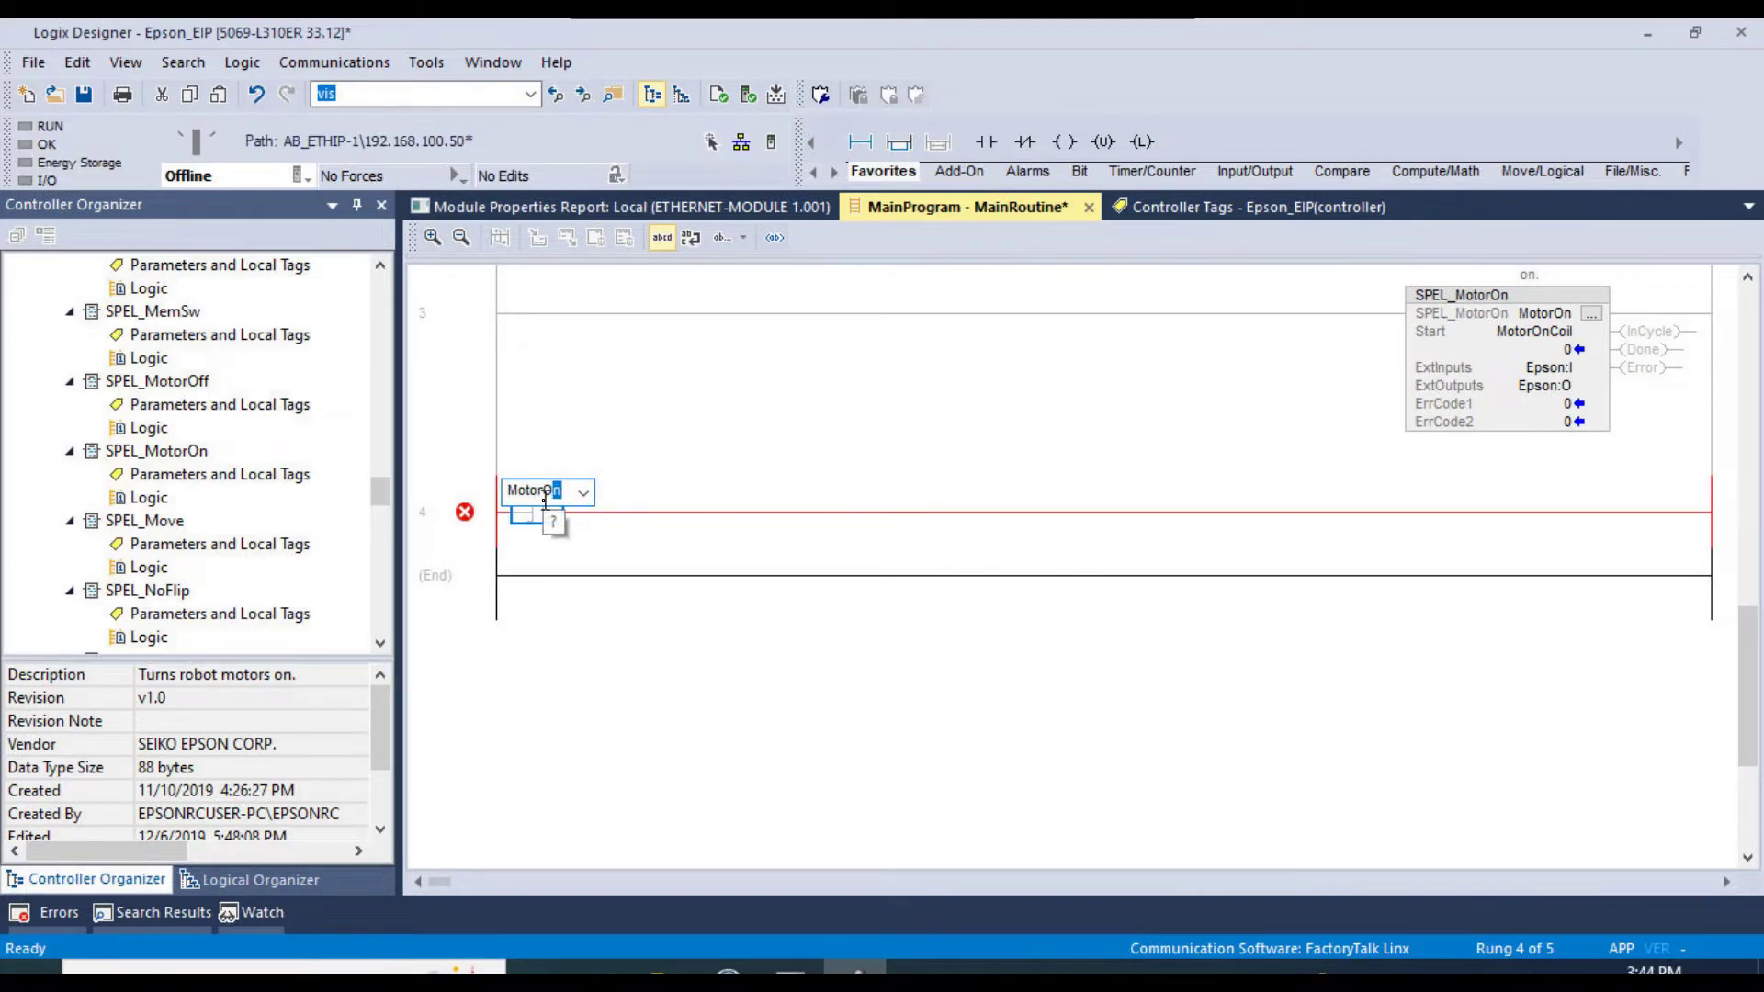
pyautogui.write('ch')
pyautogui.press('Return')
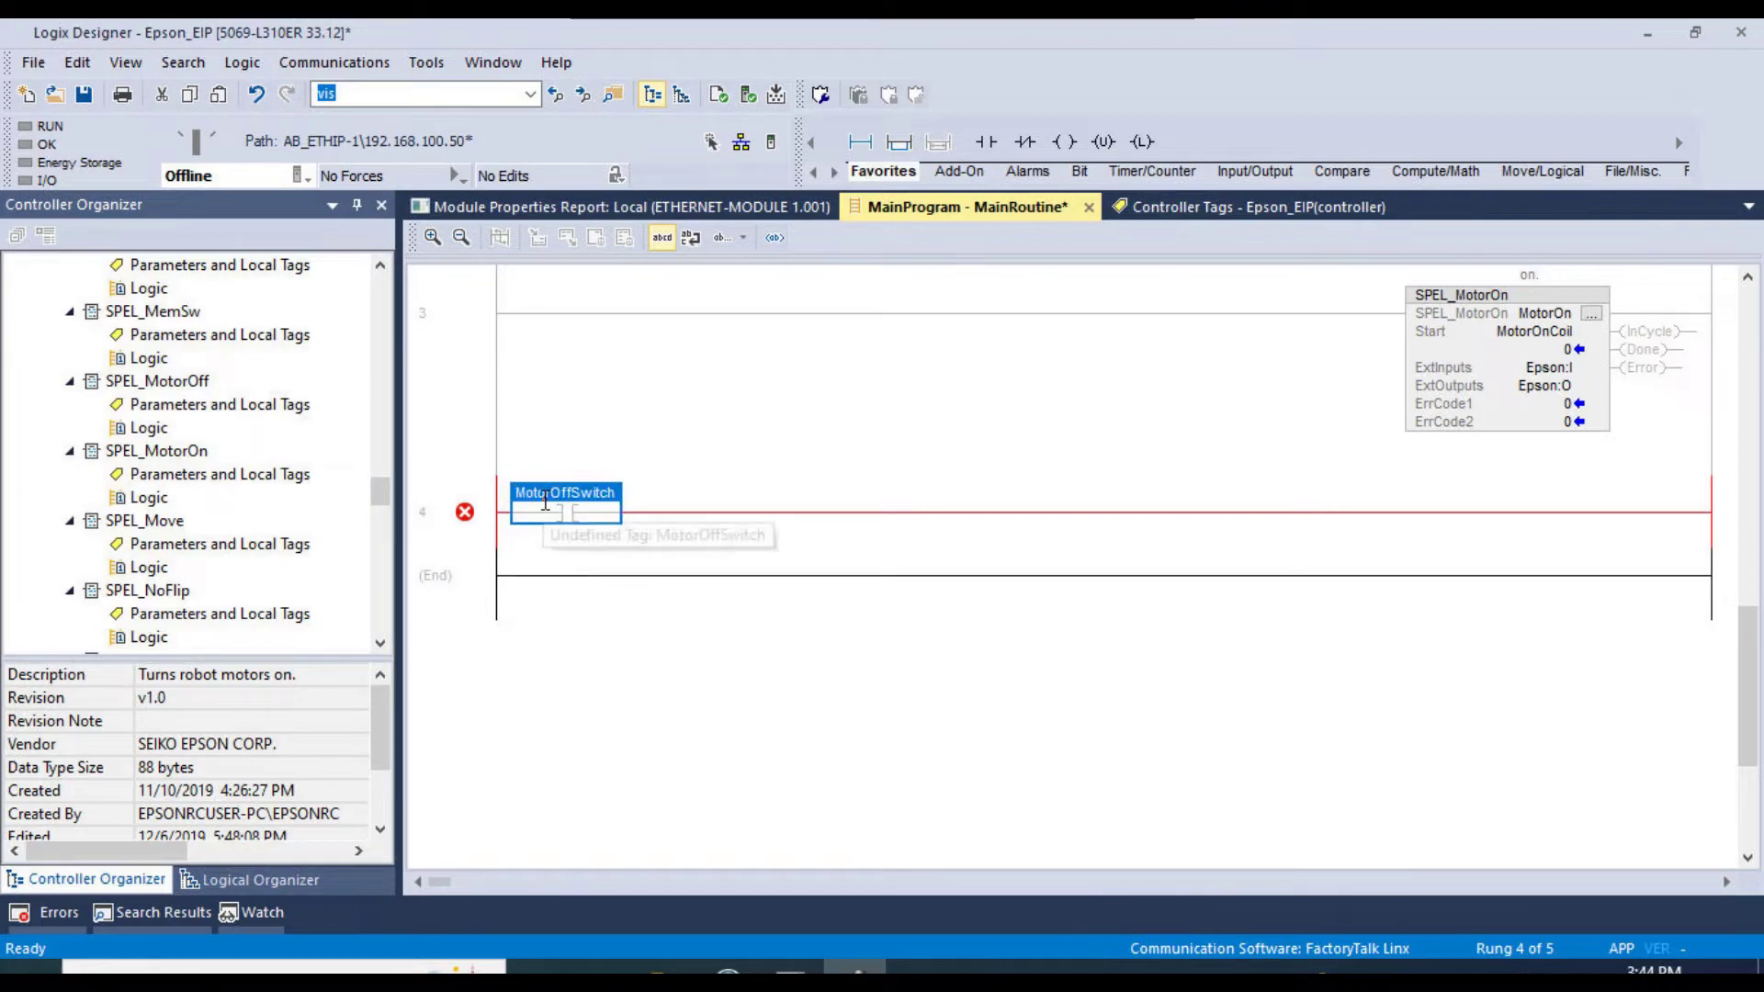
# - Add an output coil to rung 4 and assign MotorOffCoil to it
pyautogui.click(1064, 141)
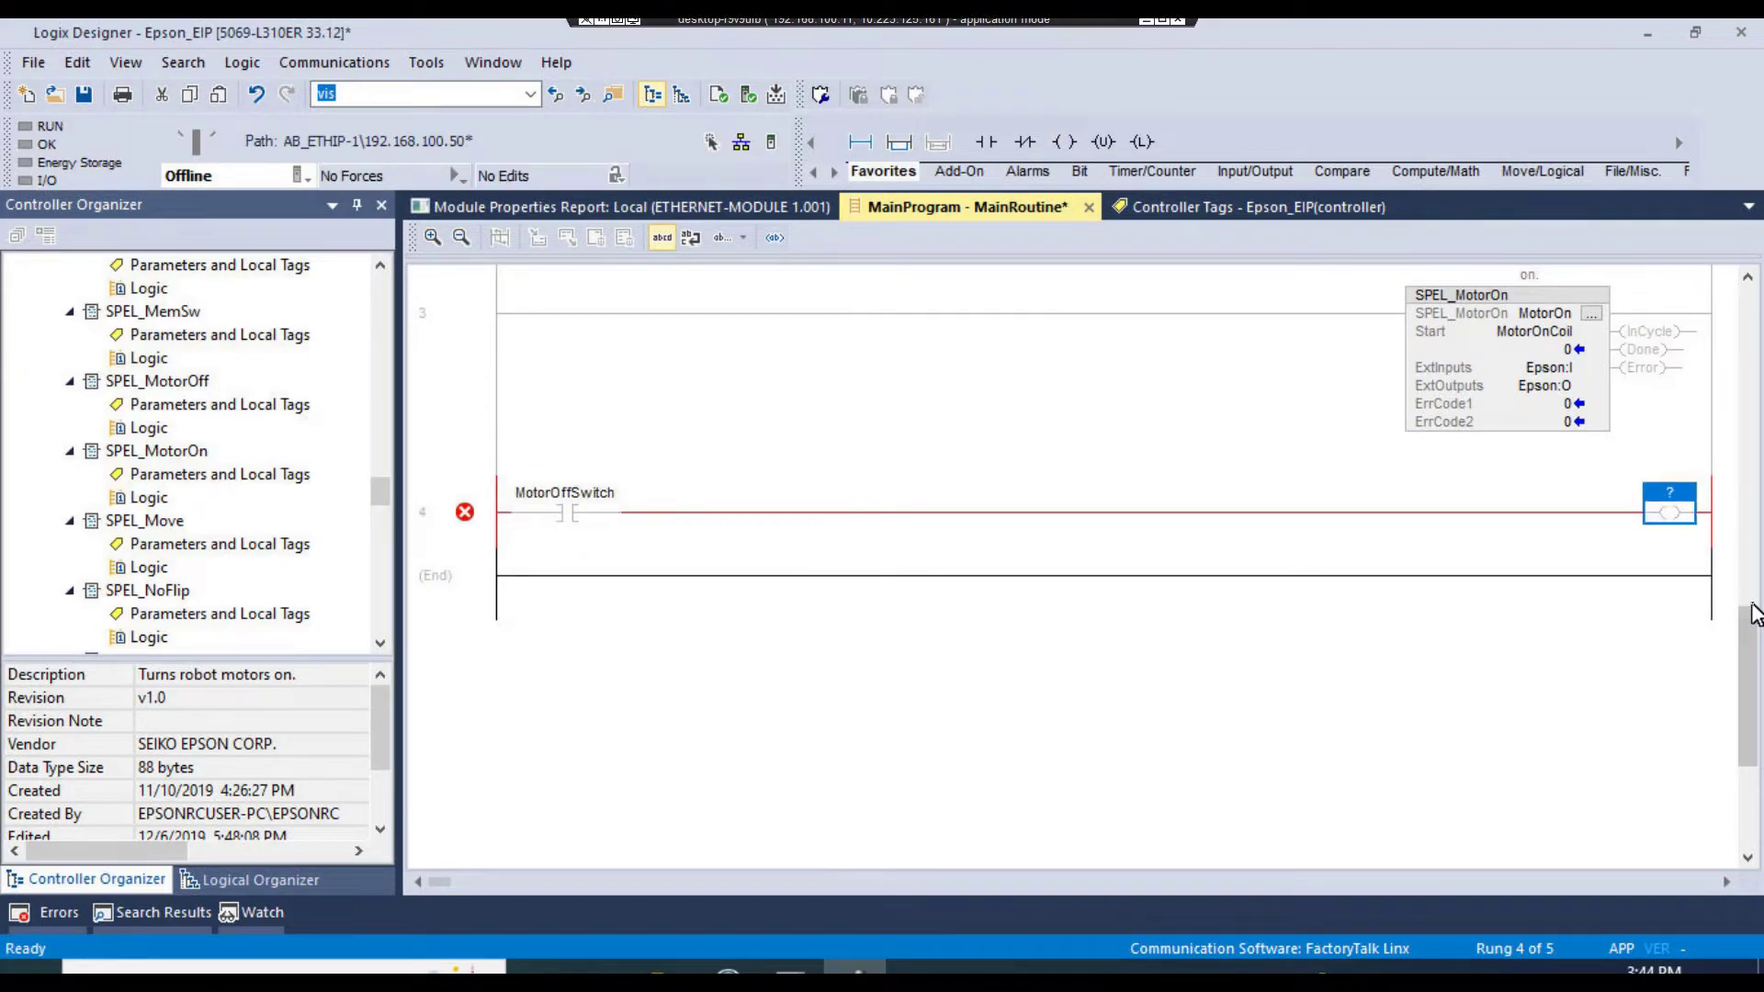
pyautogui.doubleClick(1667, 494)
pyautogui.write('MotorOffCoil')
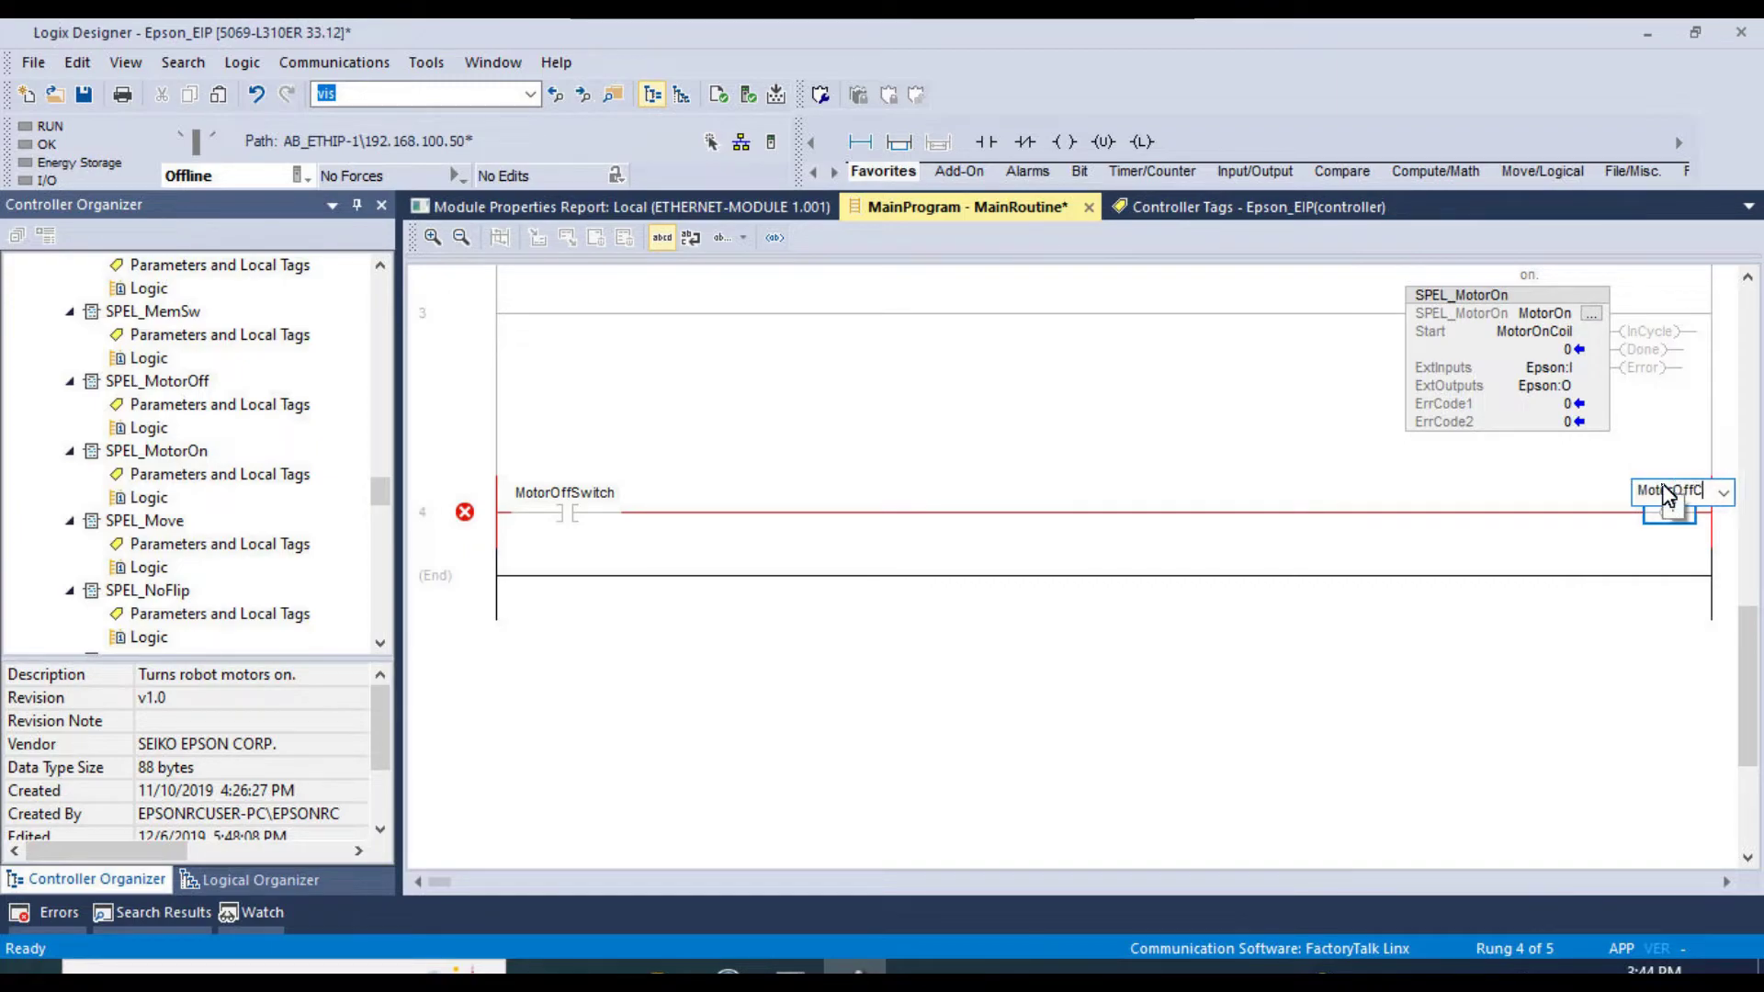
pyautogui.press('Return')
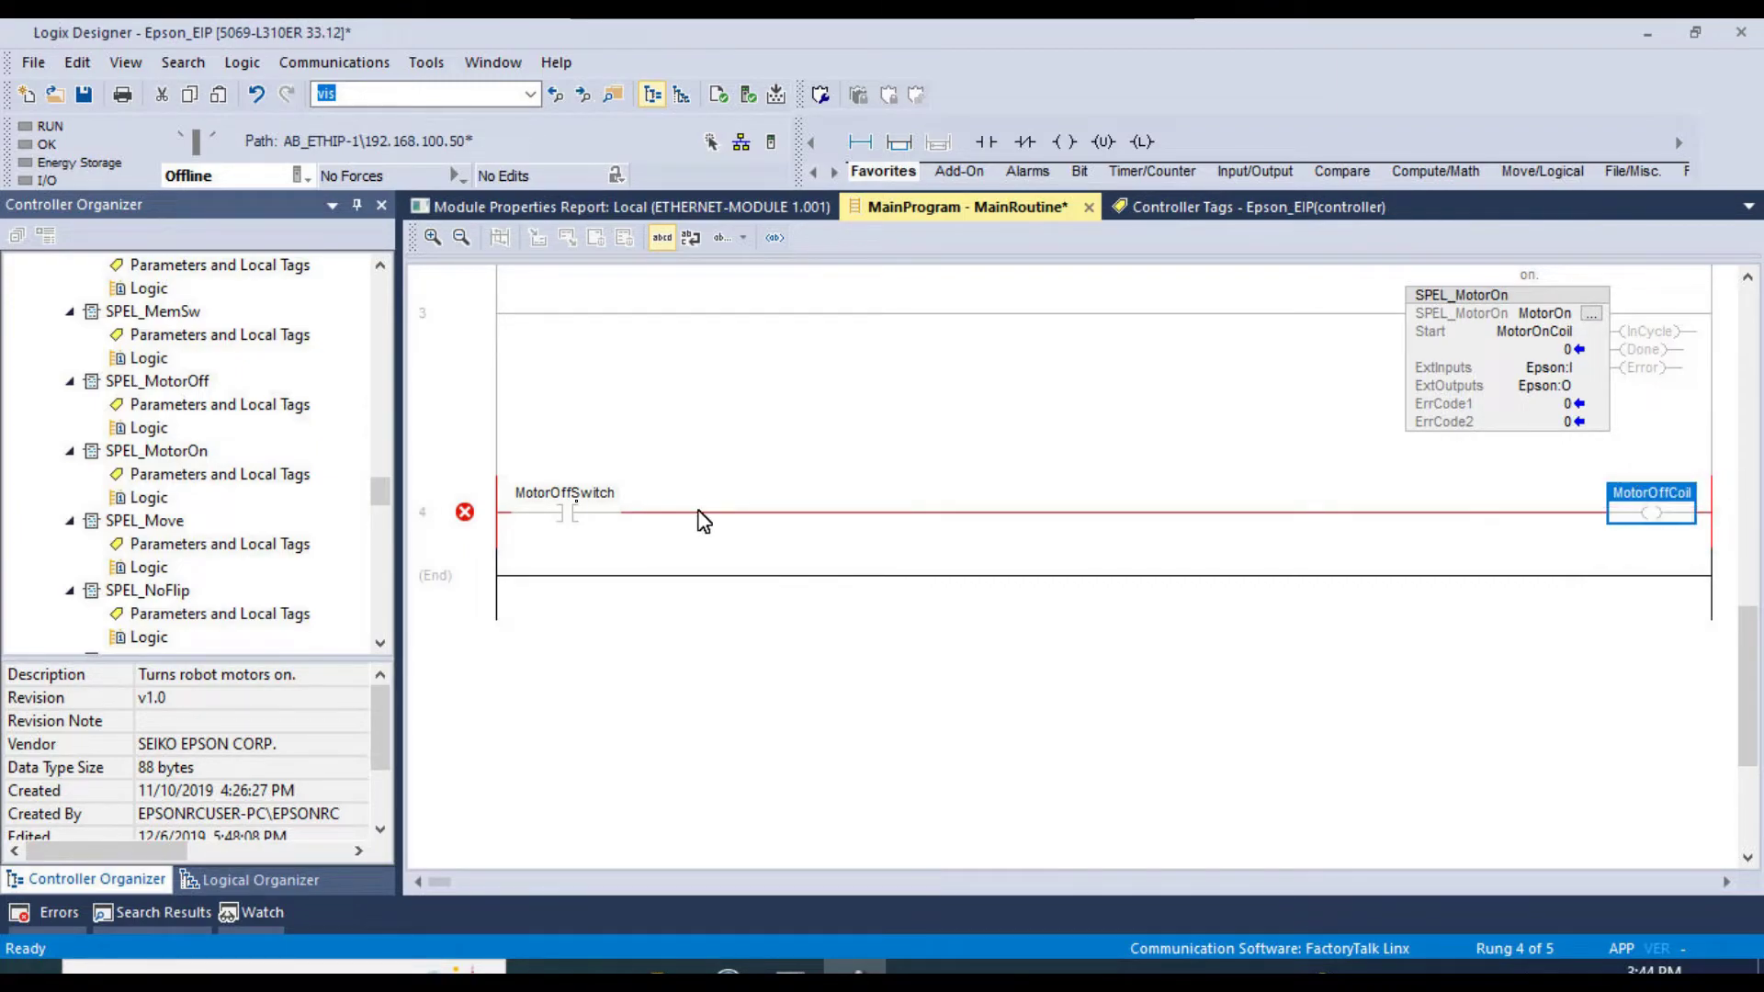
# - Create MotorOffSwitch and MotorOffCoil on rung 4 as local BOOL tags in MainProgram
pyautogui.rightClick(575, 512)
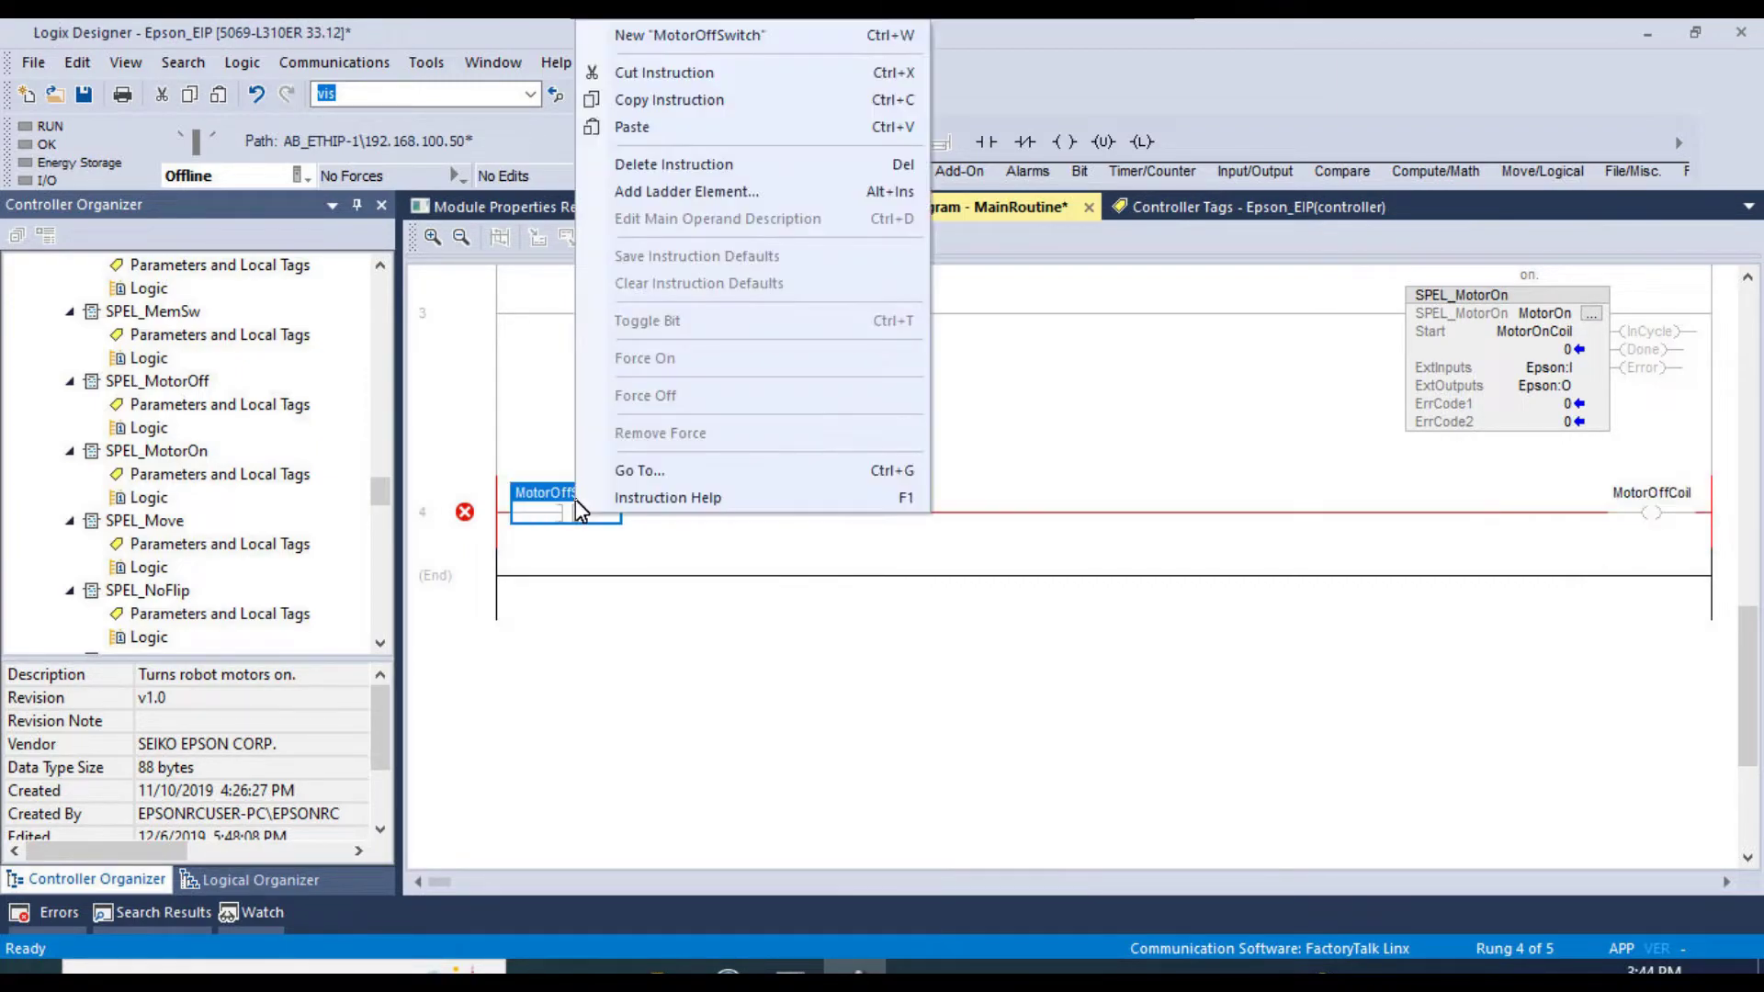
pyautogui.click(772, 37)
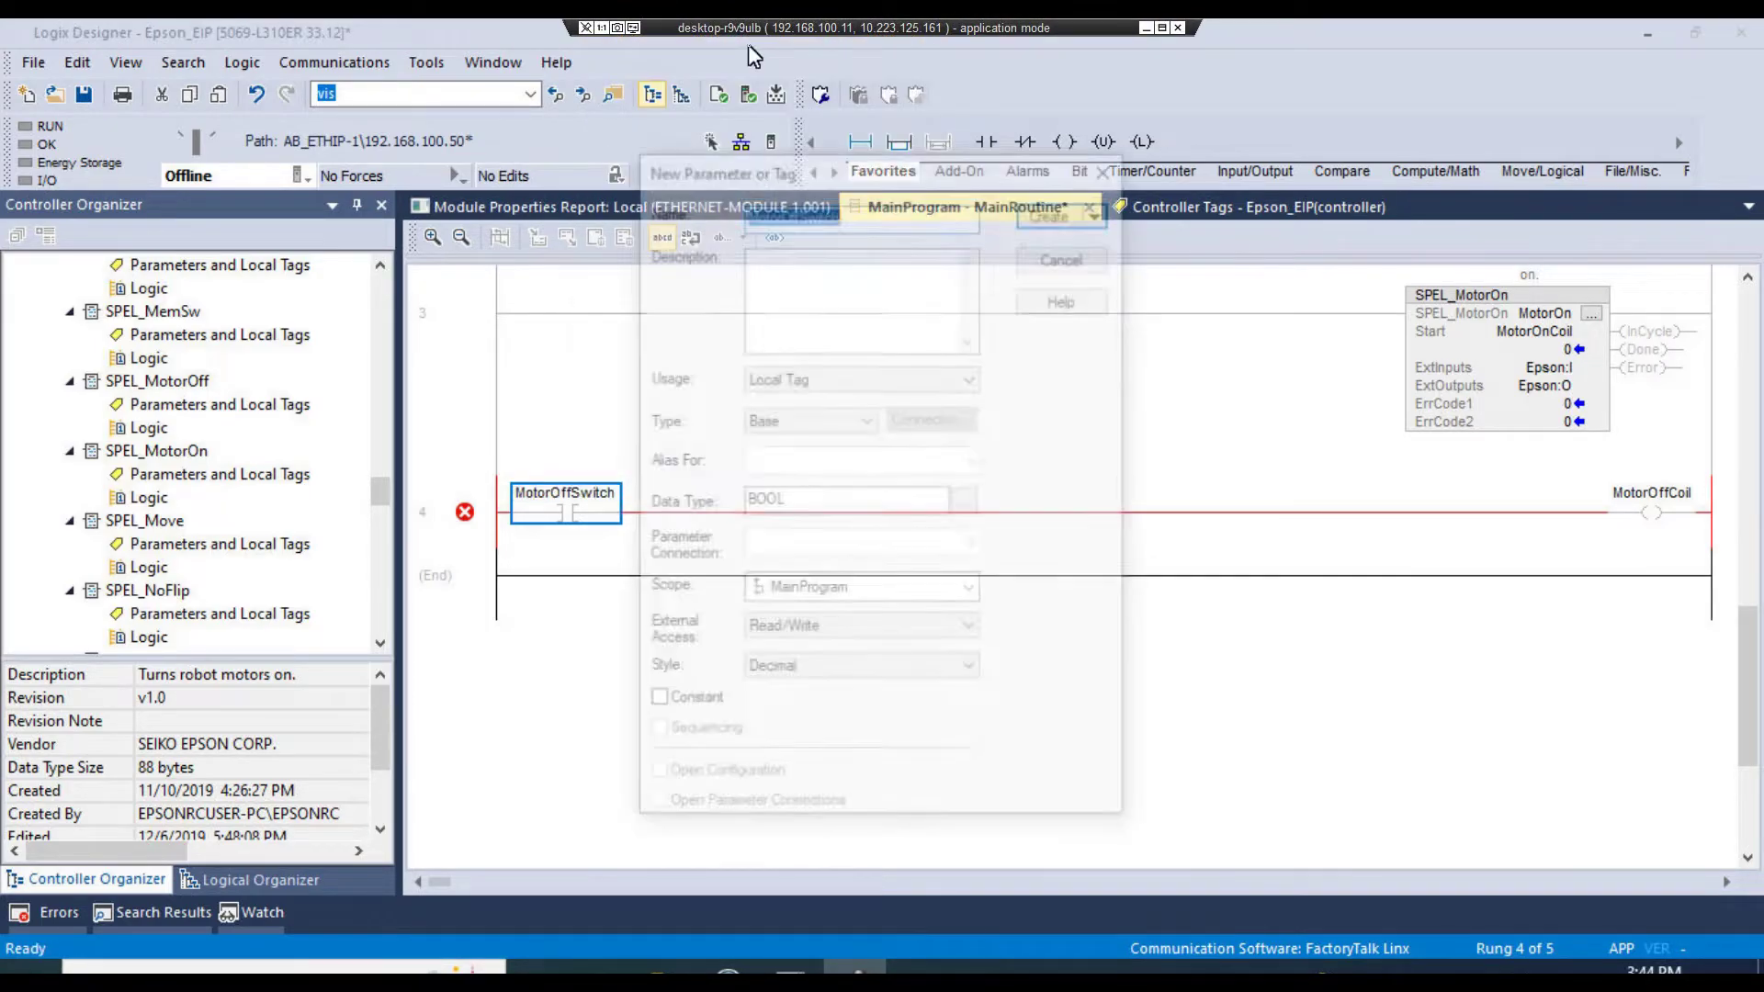
pyautogui.click(1051, 205)
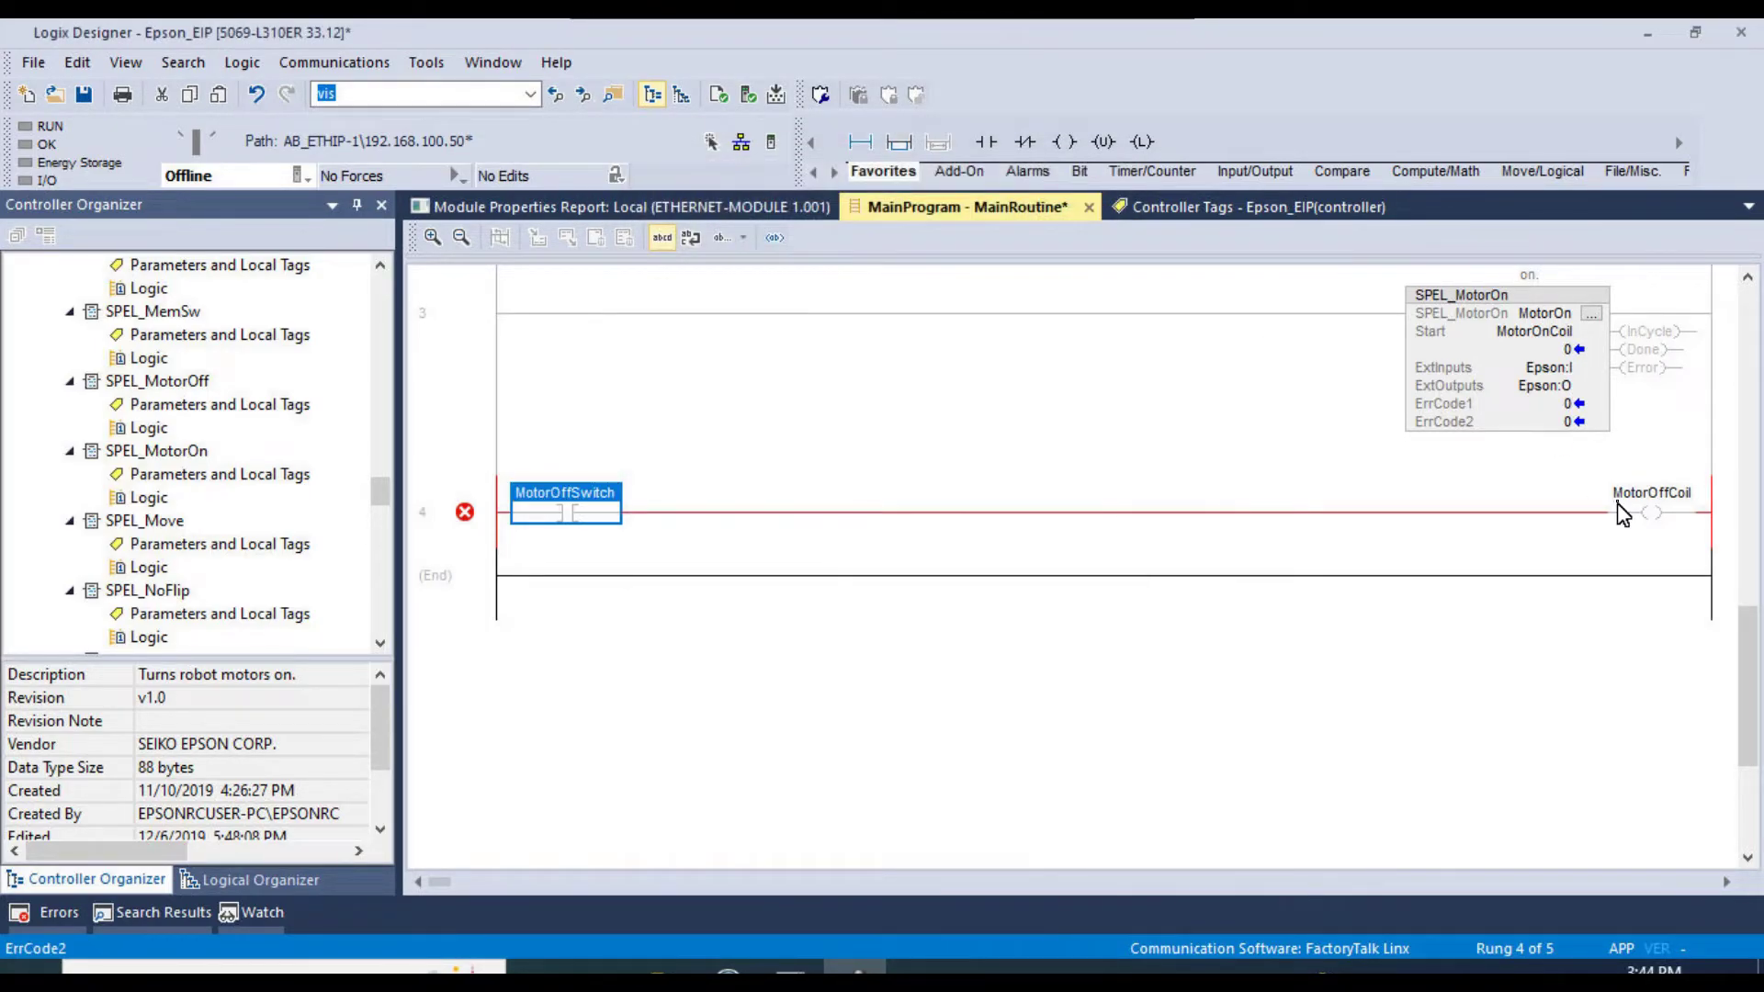
pyautogui.rightClick(1644, 511)
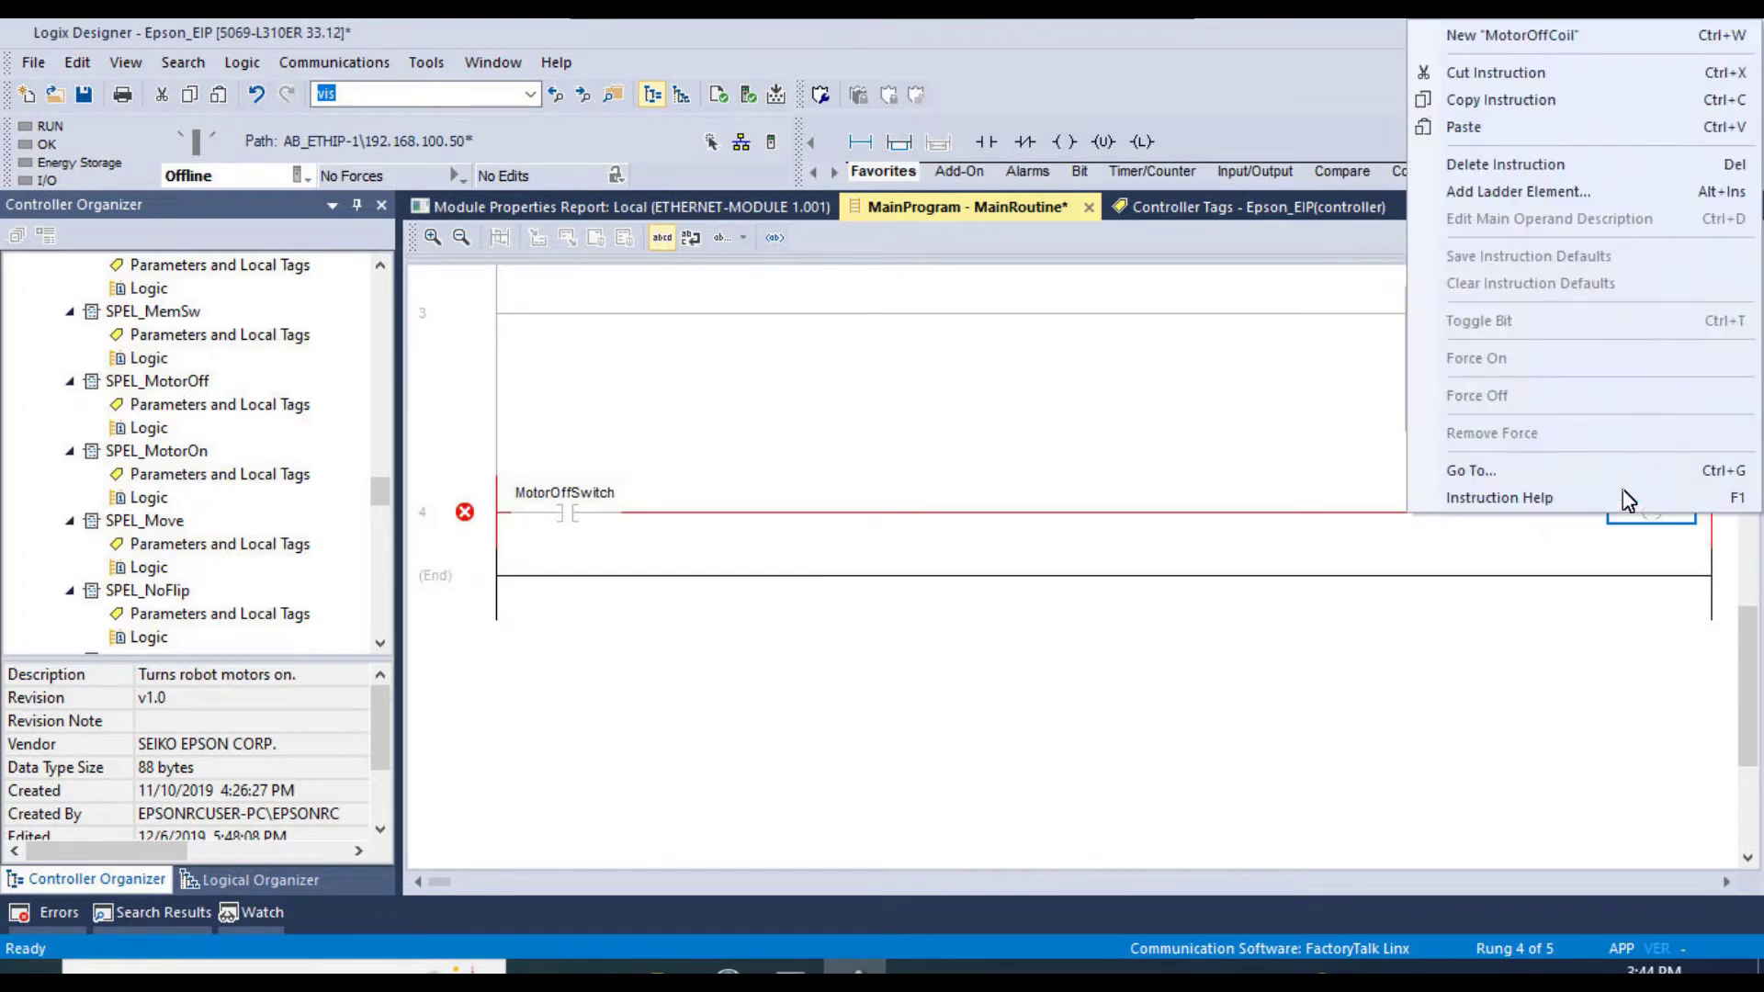
pyautogui.click(1480, 42)
pyautogui.click(1056, 213)
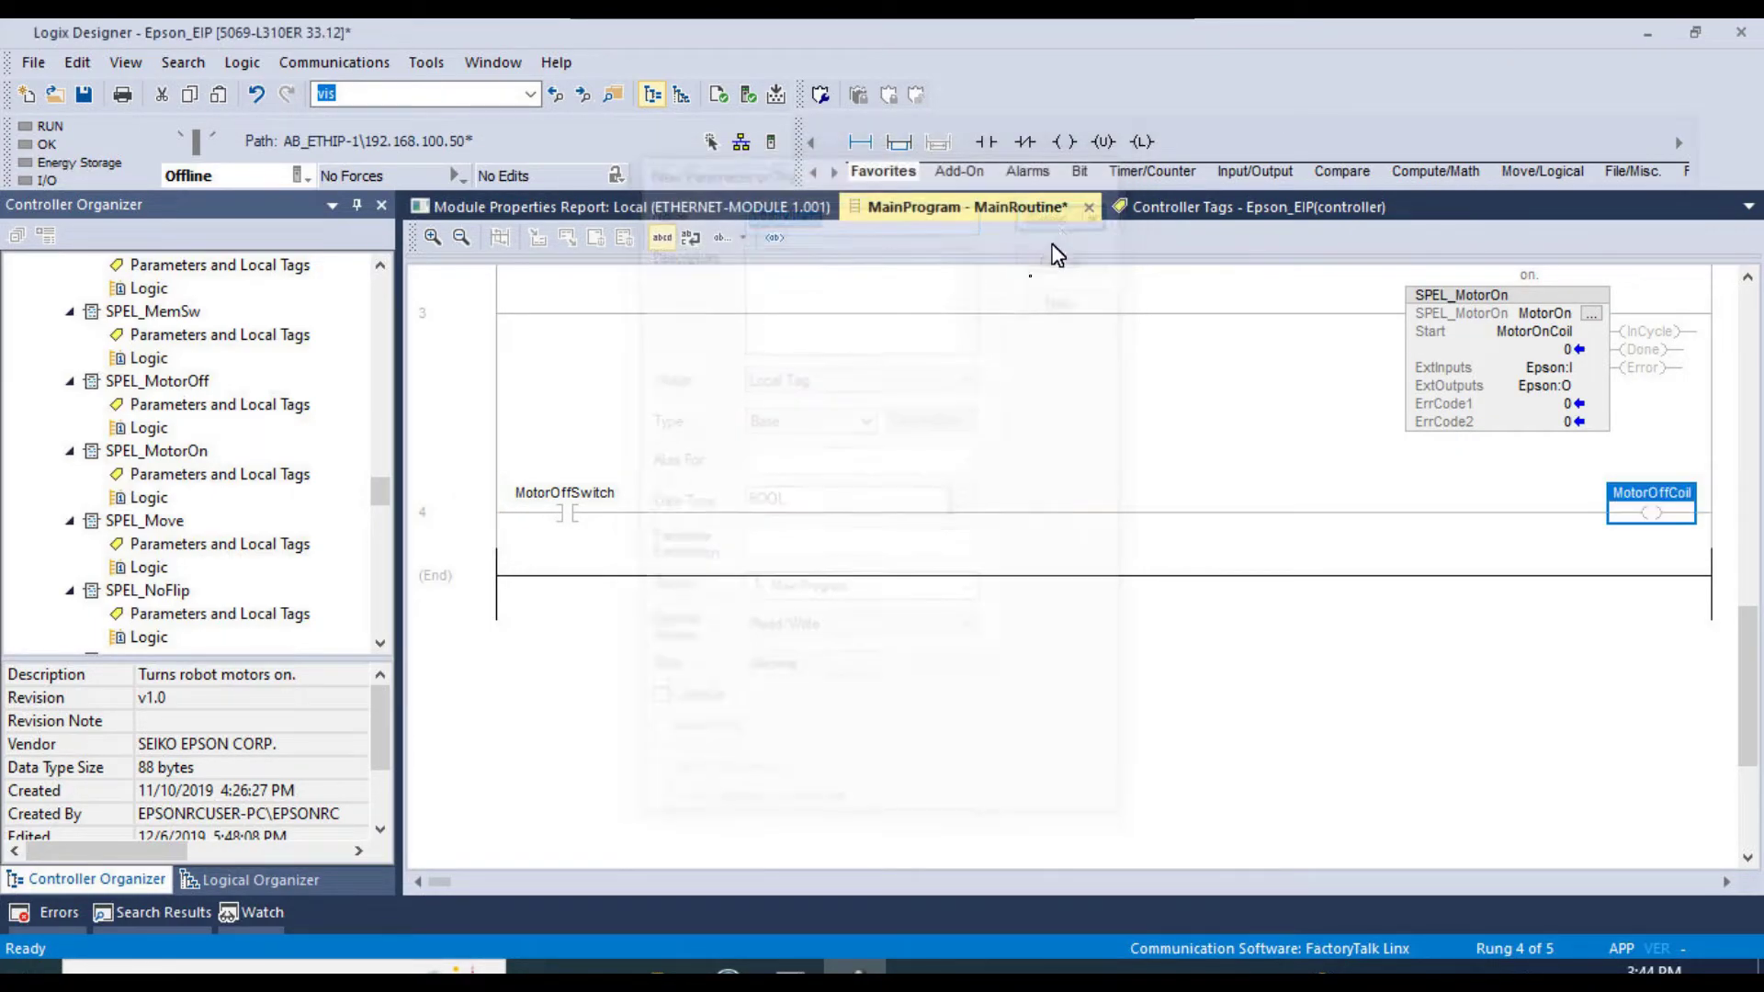
# - Add rung 5 below the MotorOffCoil rung and insert the SPEL_MotorOff Add-On Instruction on it
pyautogui.rightClick(468, 512)
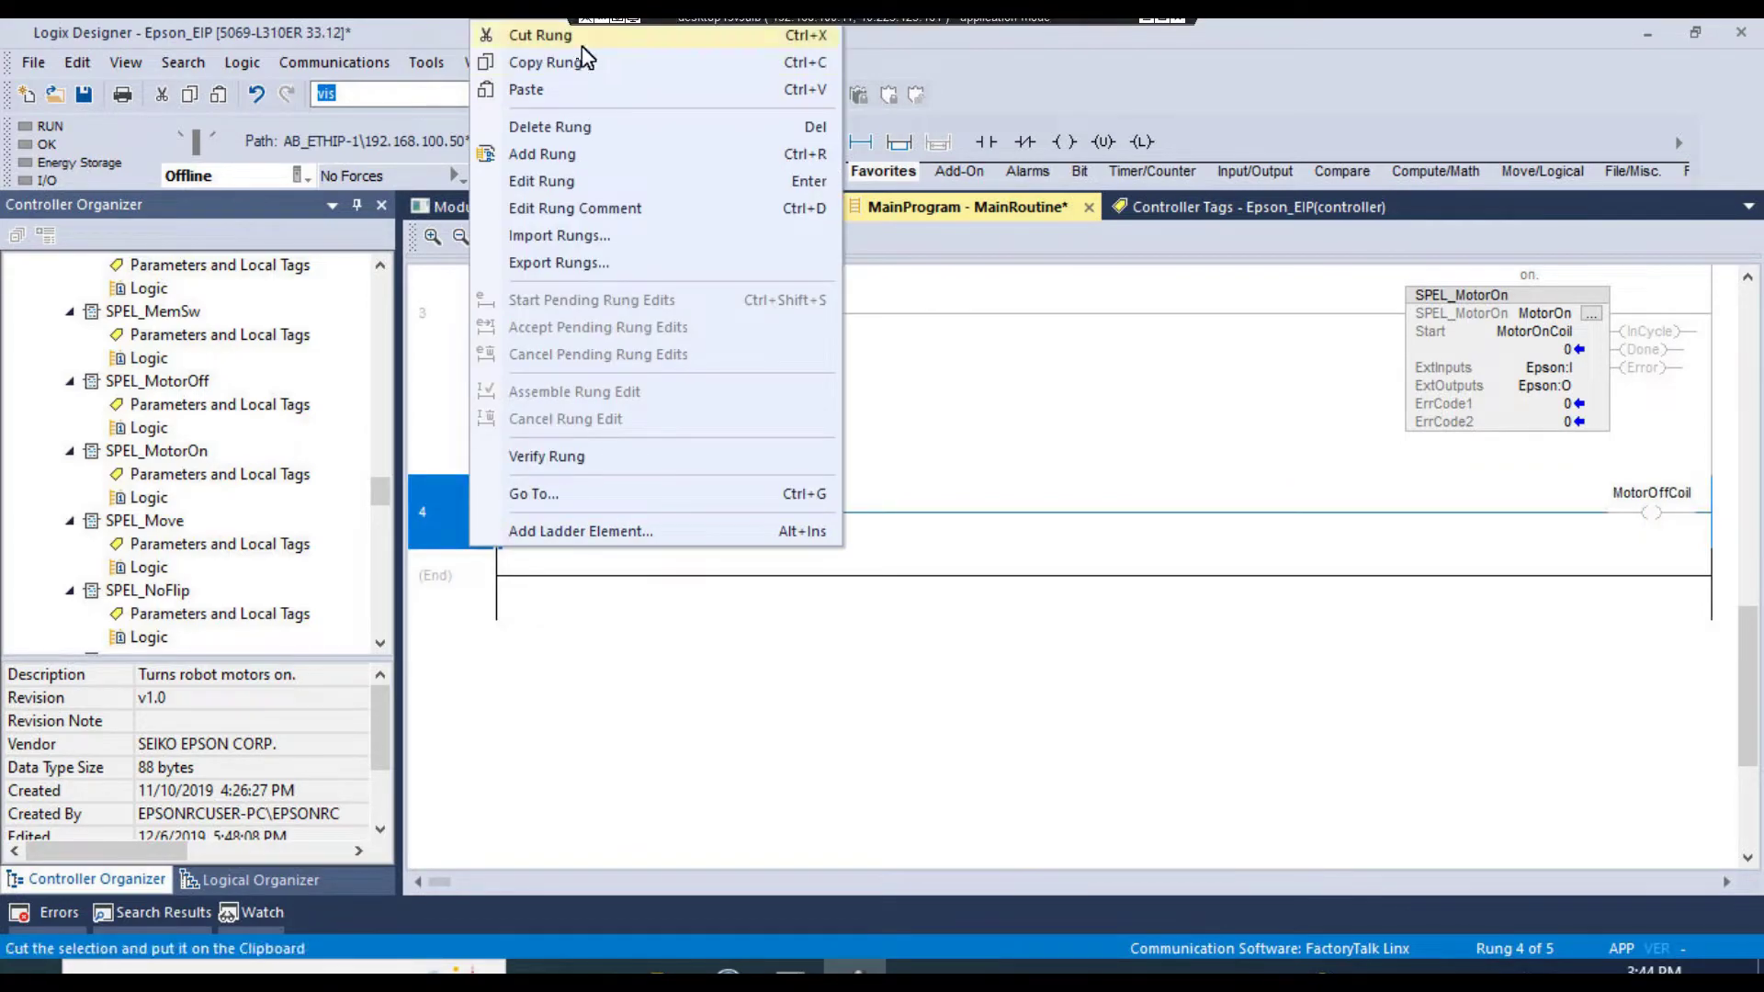
pyautogui.click(574, 153)
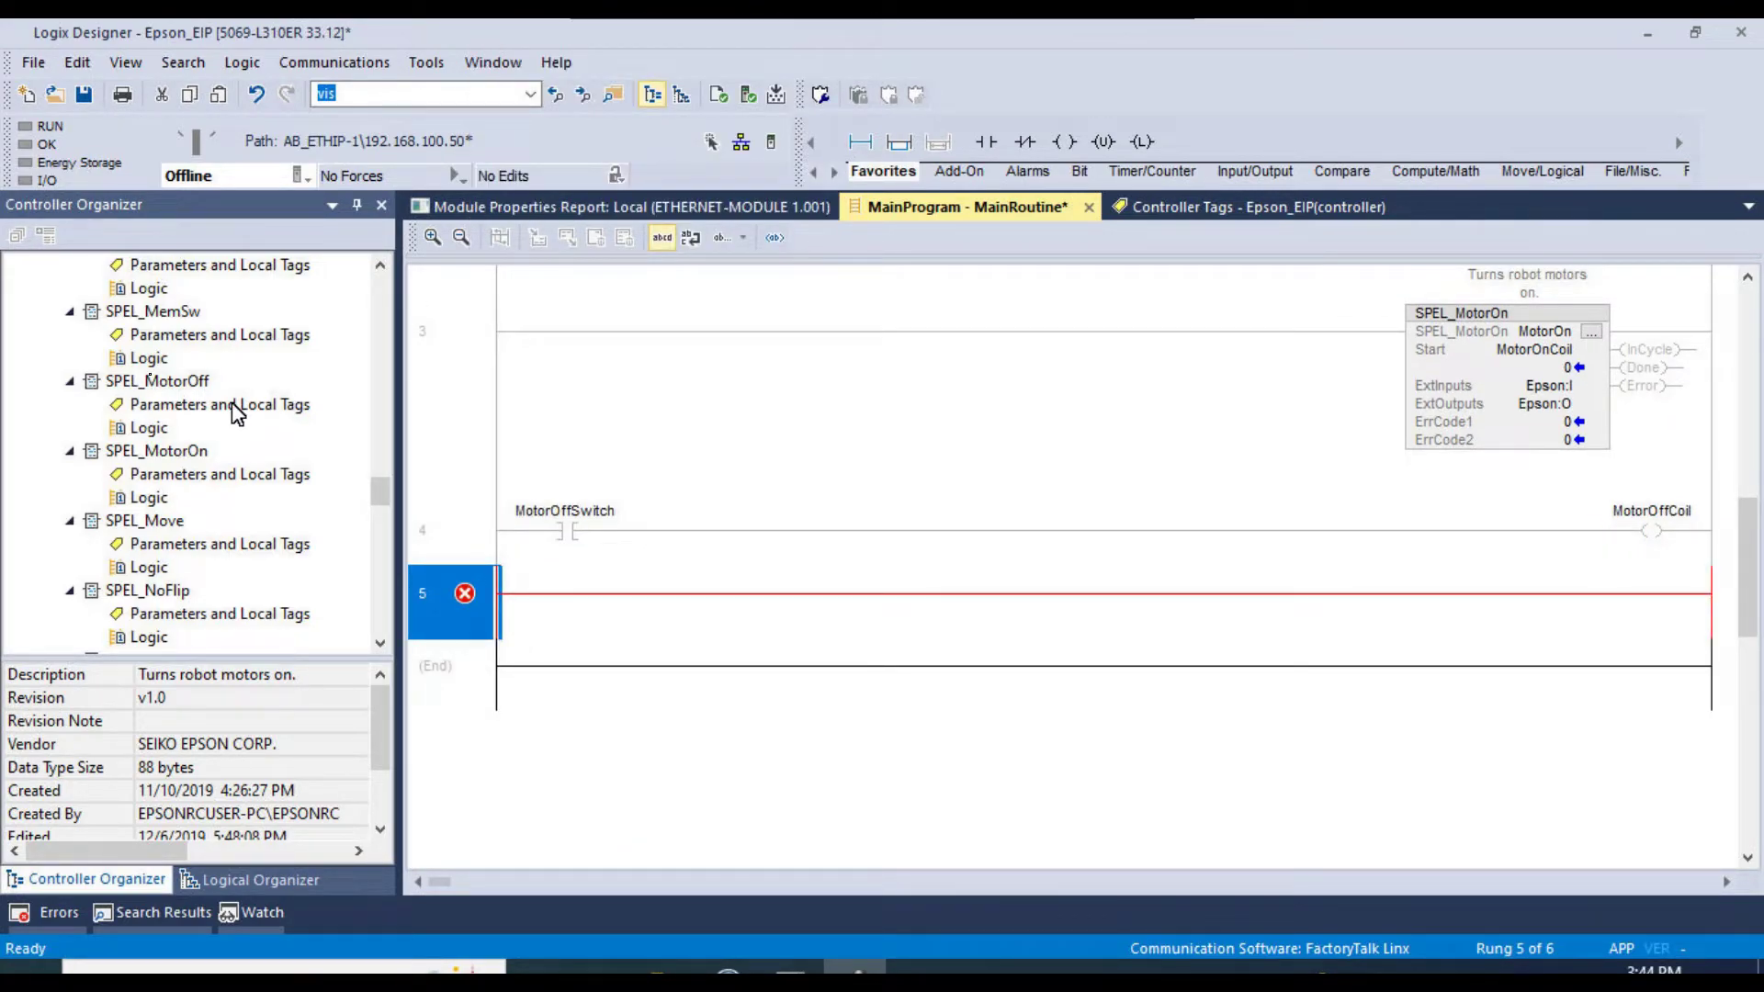
pyautogui.moveTo(161, 380); pyautogui.dragTo(542, 594)
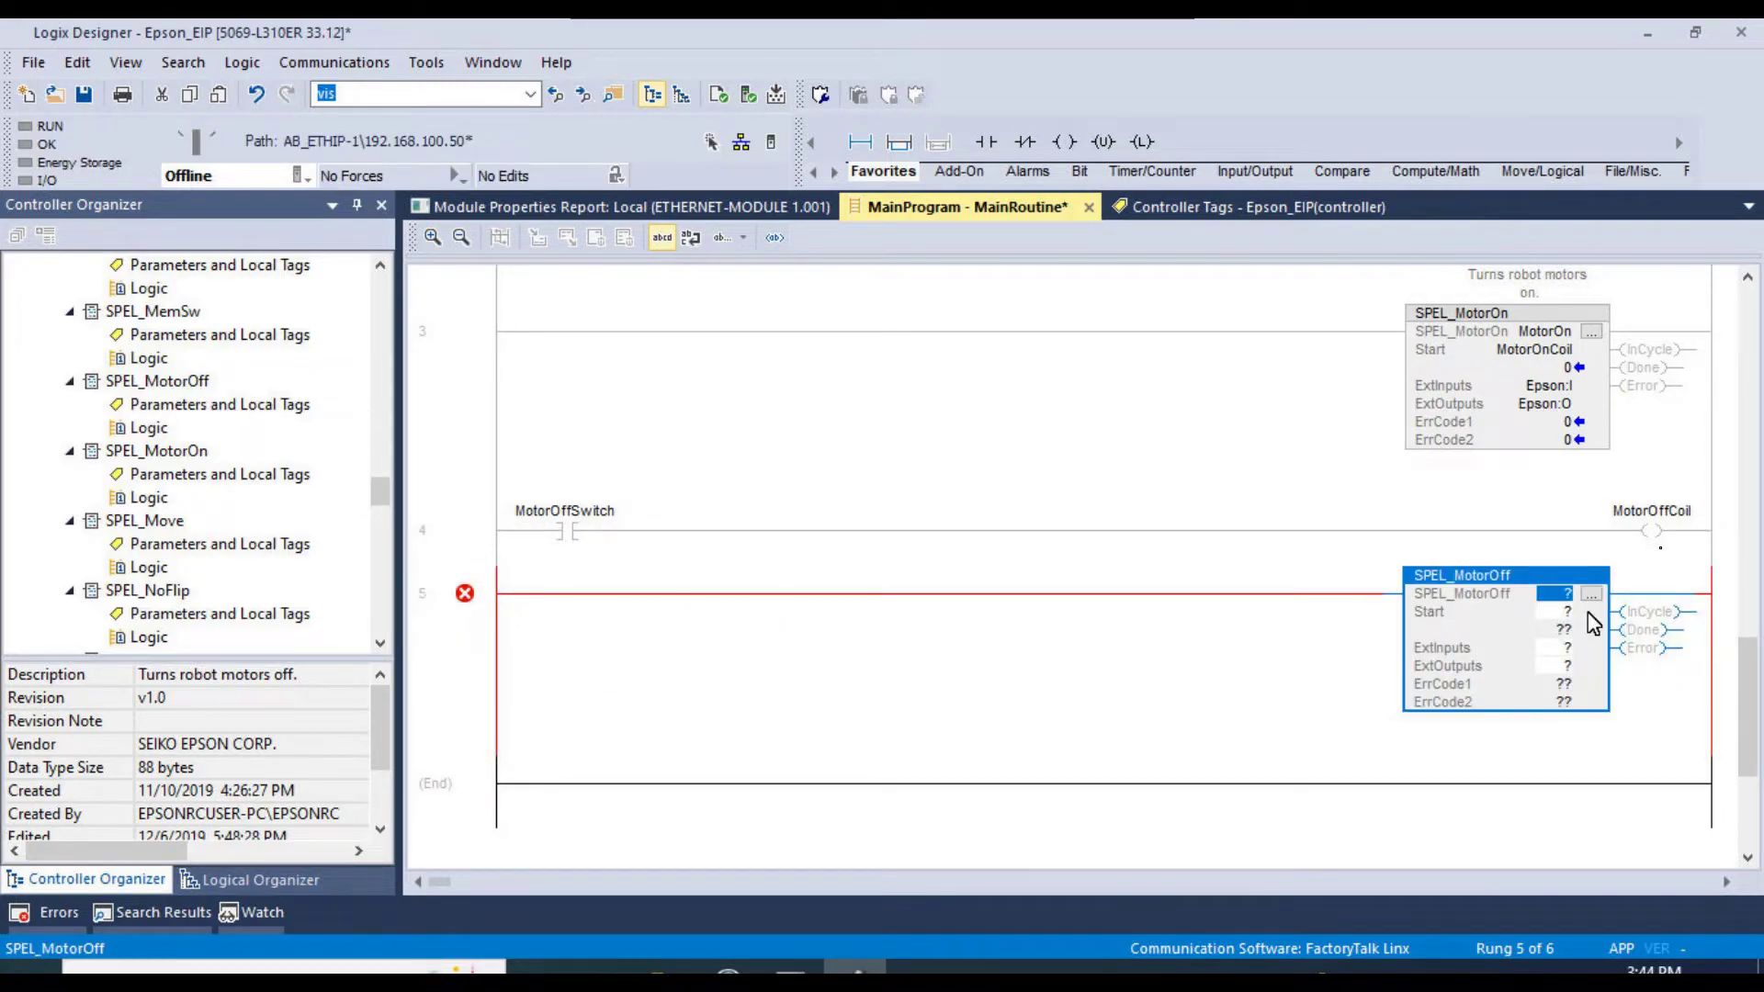
# - Name the SPEL_MotorOff instance MotorOff and create it as a local MainProgram tag of data type SPEL_MotorOff
pyautogui.doubleClick(1567, 595)
pyautogui.write('MotorOff')
pyautogui.press('Return')
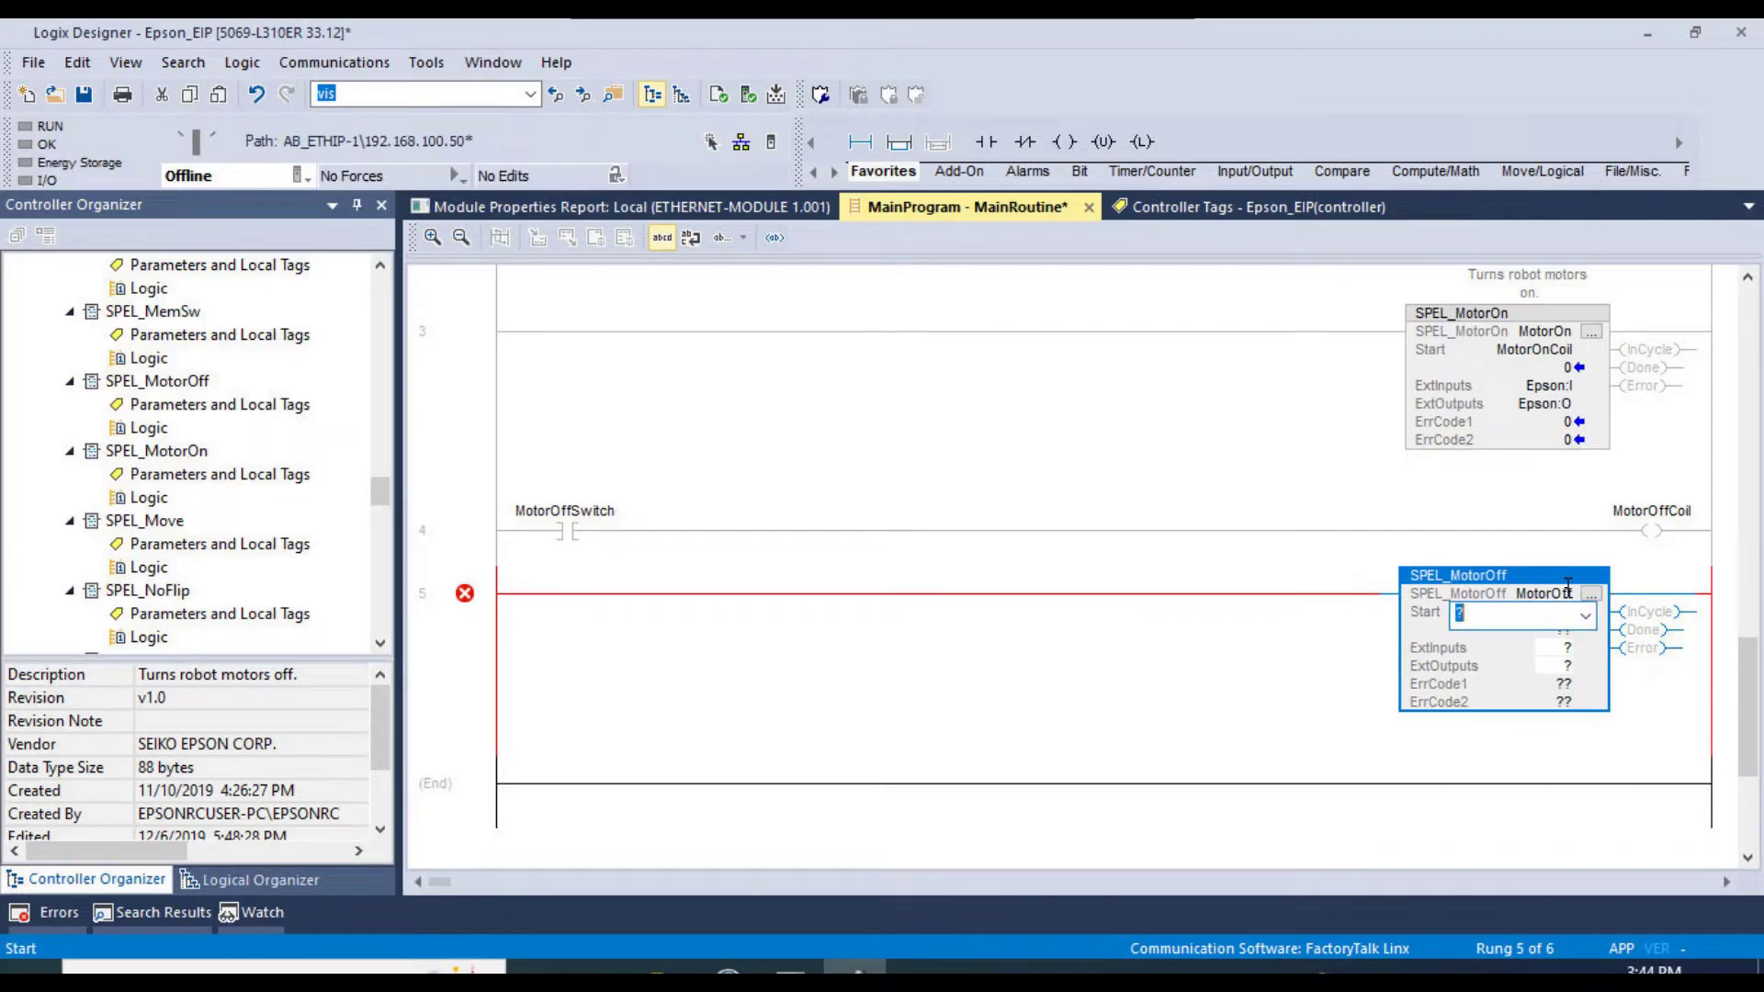
pyautogui.rightClick(1567, 591)
pyautogui.click(1533, 67)
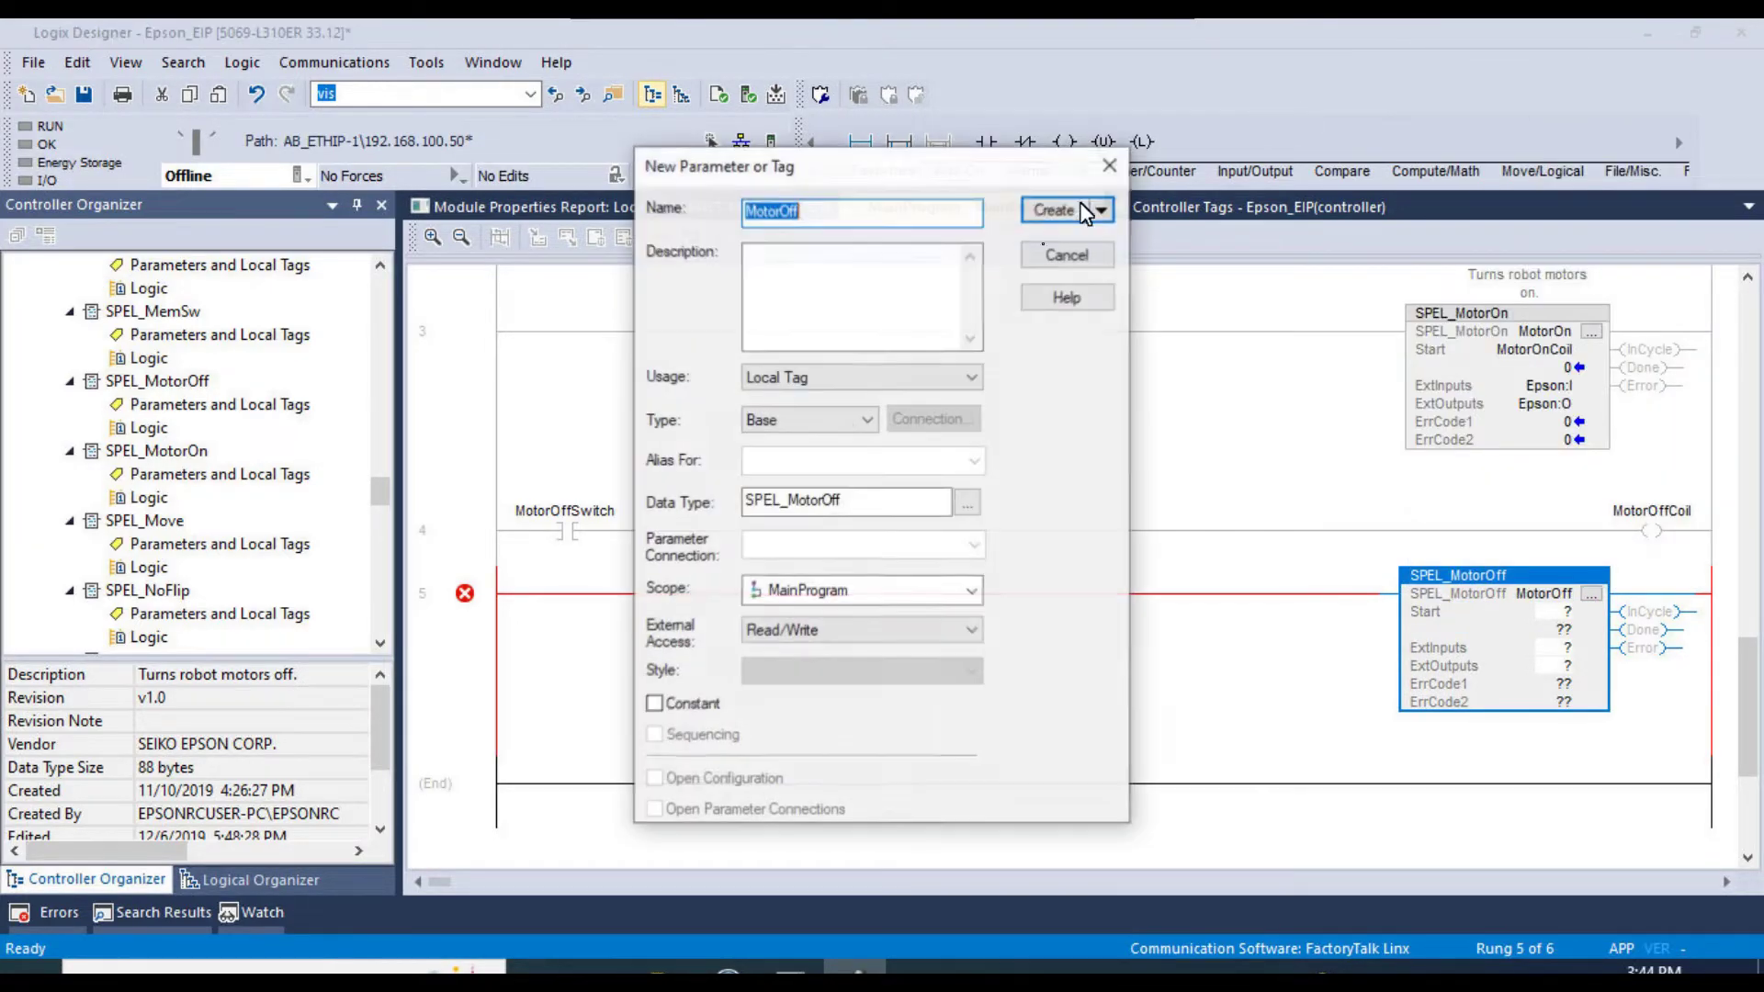
pyautogui.click(1052, 210)
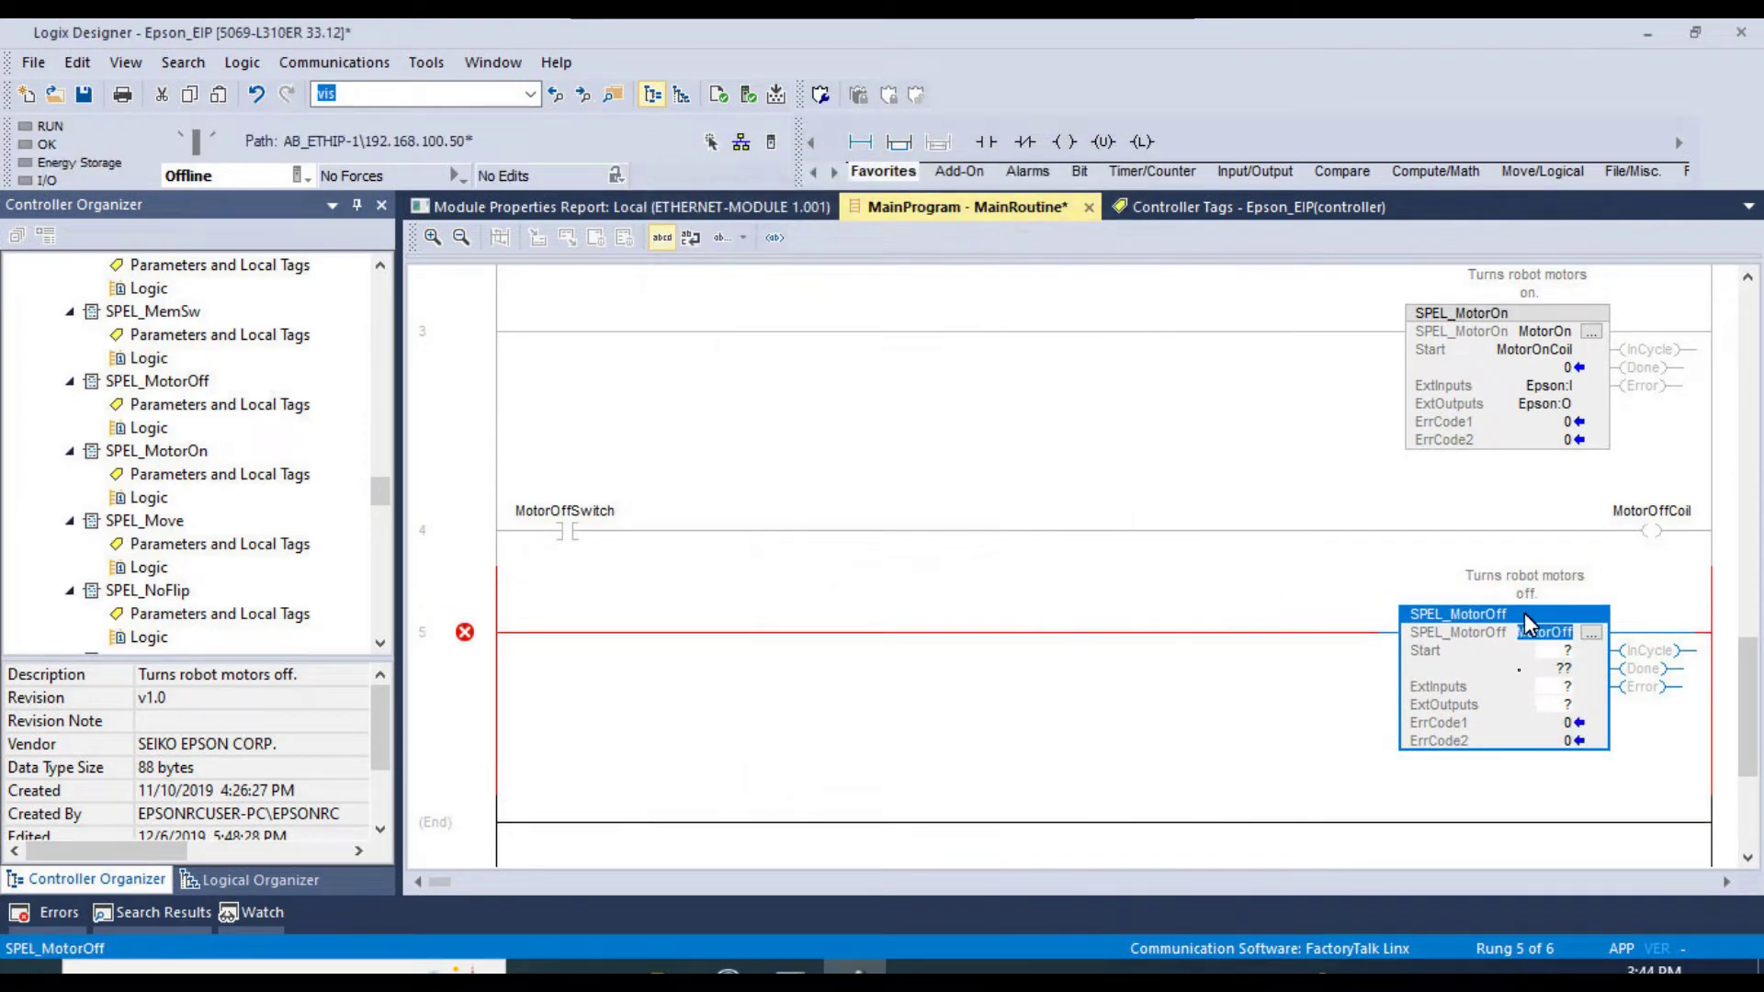
# - Set the SPEL_MotorOff instruction's Start operand to MotorOffCoil, ExtInputs to Epson:I and ExtOutputs to Epson:O
pyautogui.click(1567, 651)
pyautogui.write('MotorOffCoil')
pyautogui.press('Return')
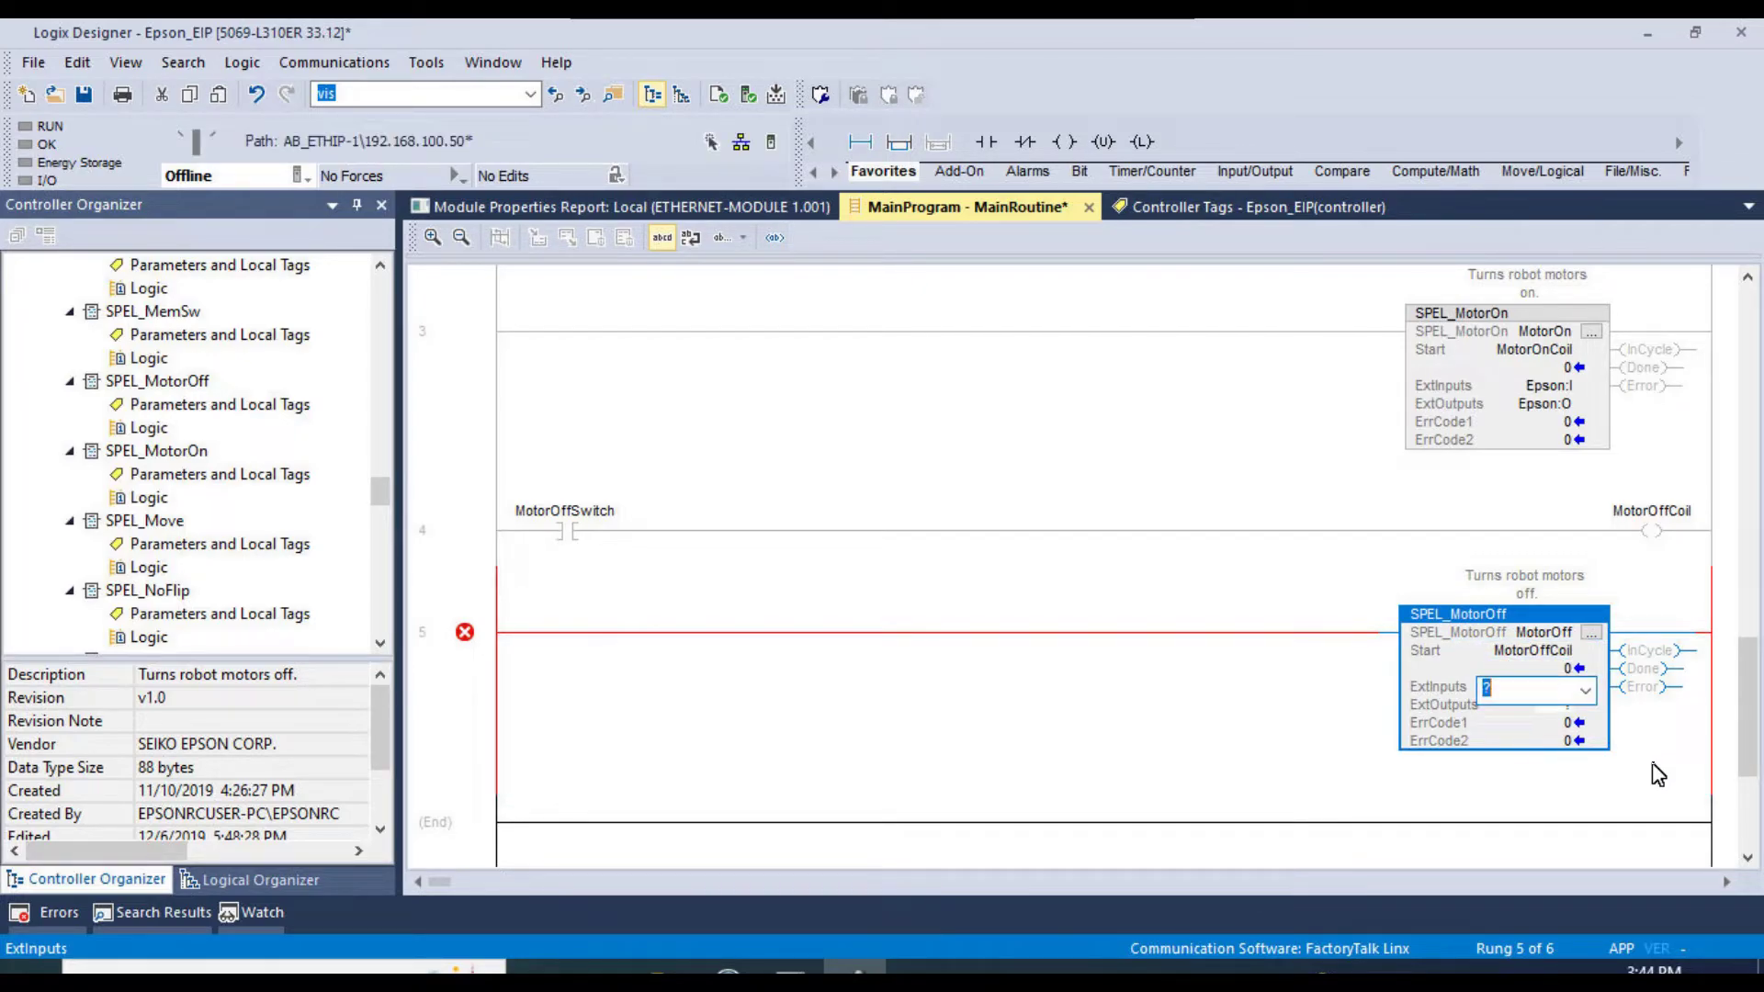
pyautogui.write('Epson:I')
pyautogui.press('Return')
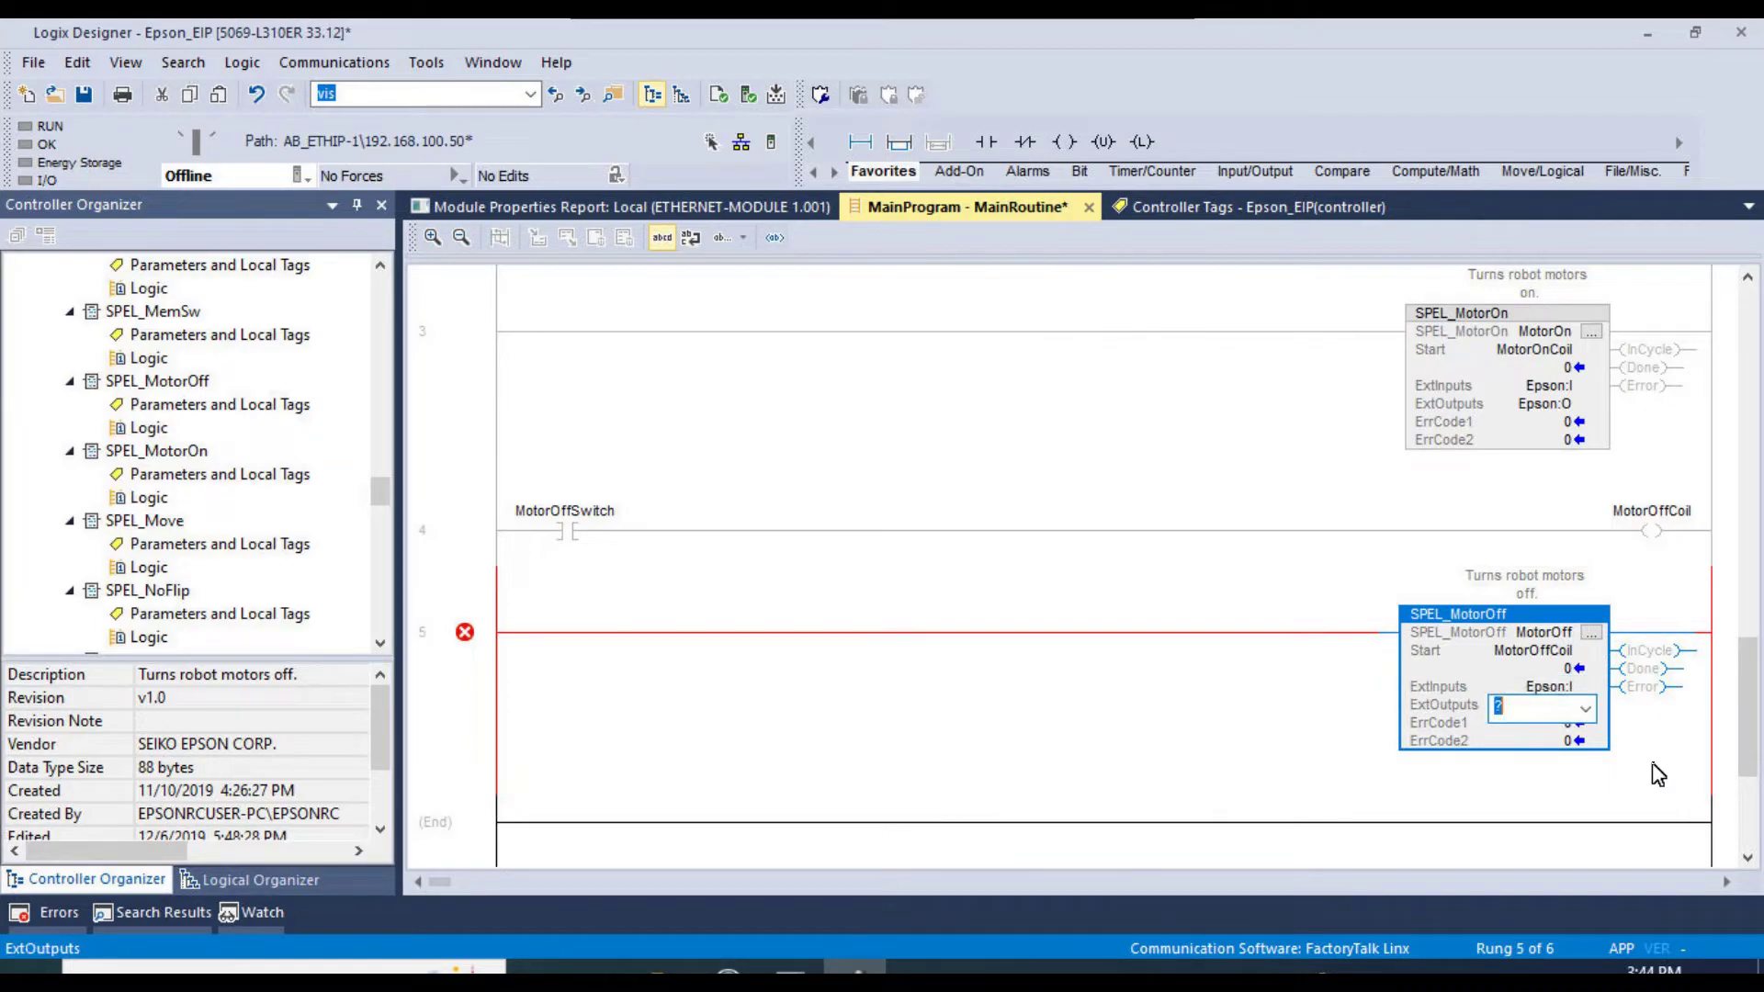
pyautogui.write('Epson:O')
pyautogui.press('Return')
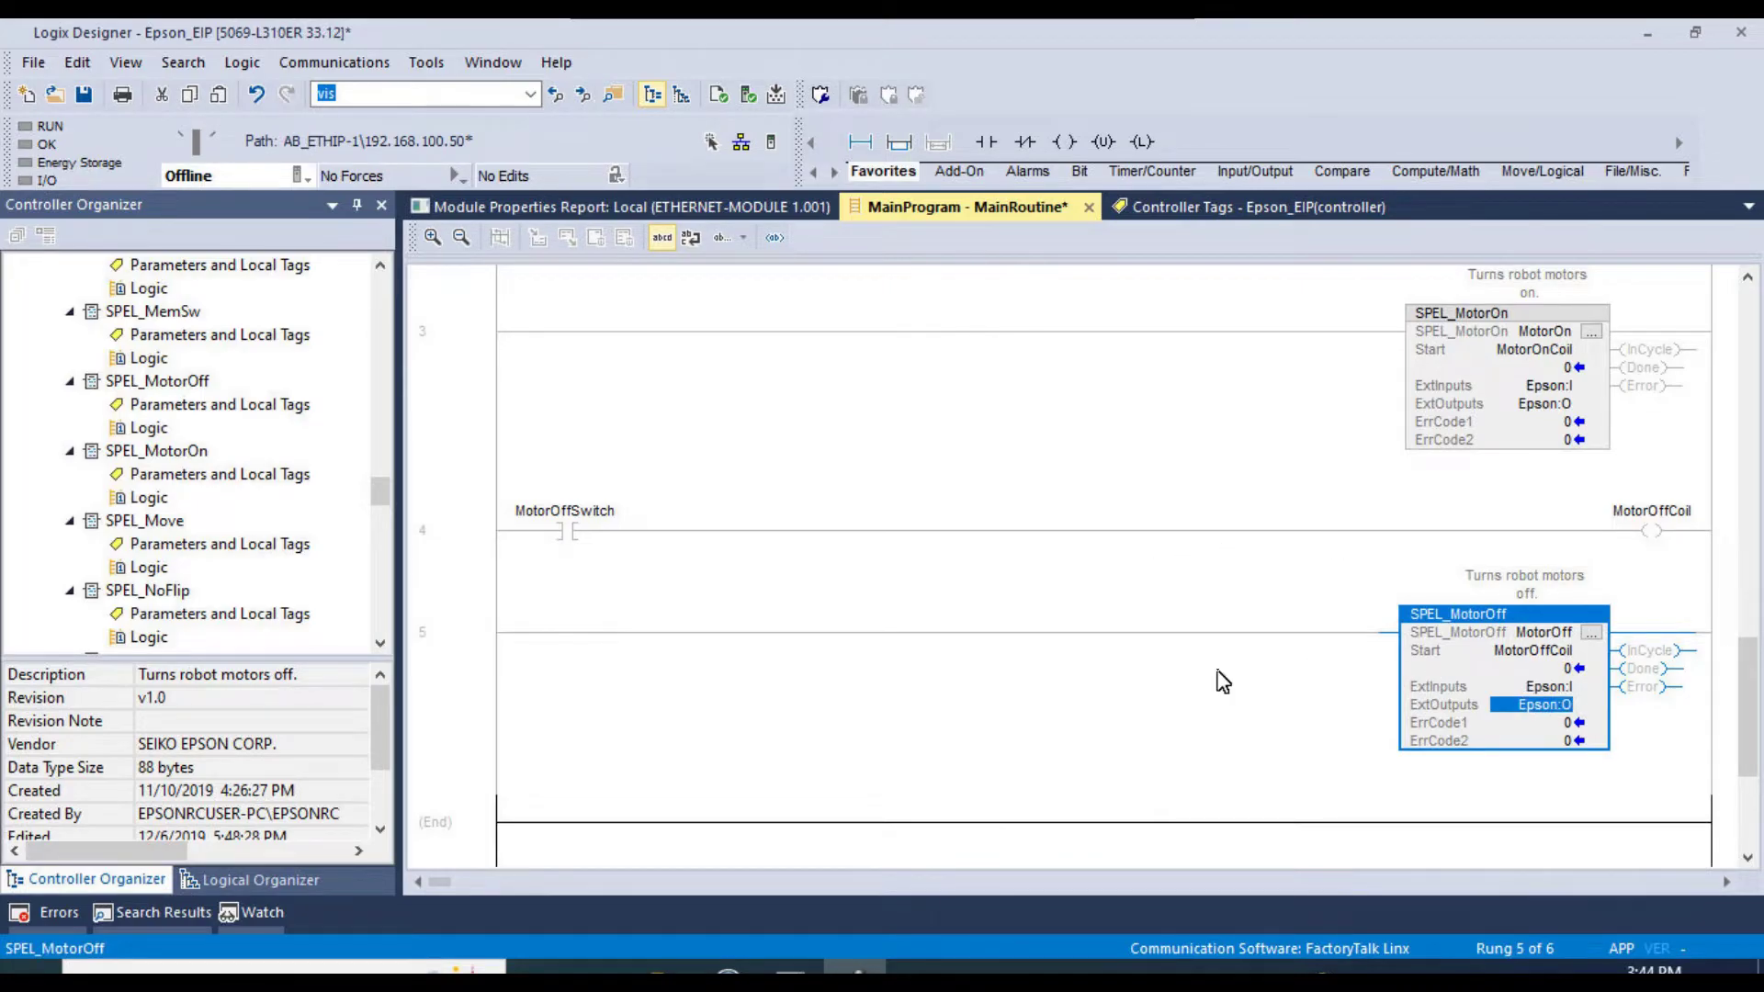
# - Review the initialization, motor-on and motor-off rungs in MainRoutine
pyautogui.scroll(3, 928, 637)
pyautogui.scroll(-3, 927, 637)
pyautogui.scroll(3, 937, 633)
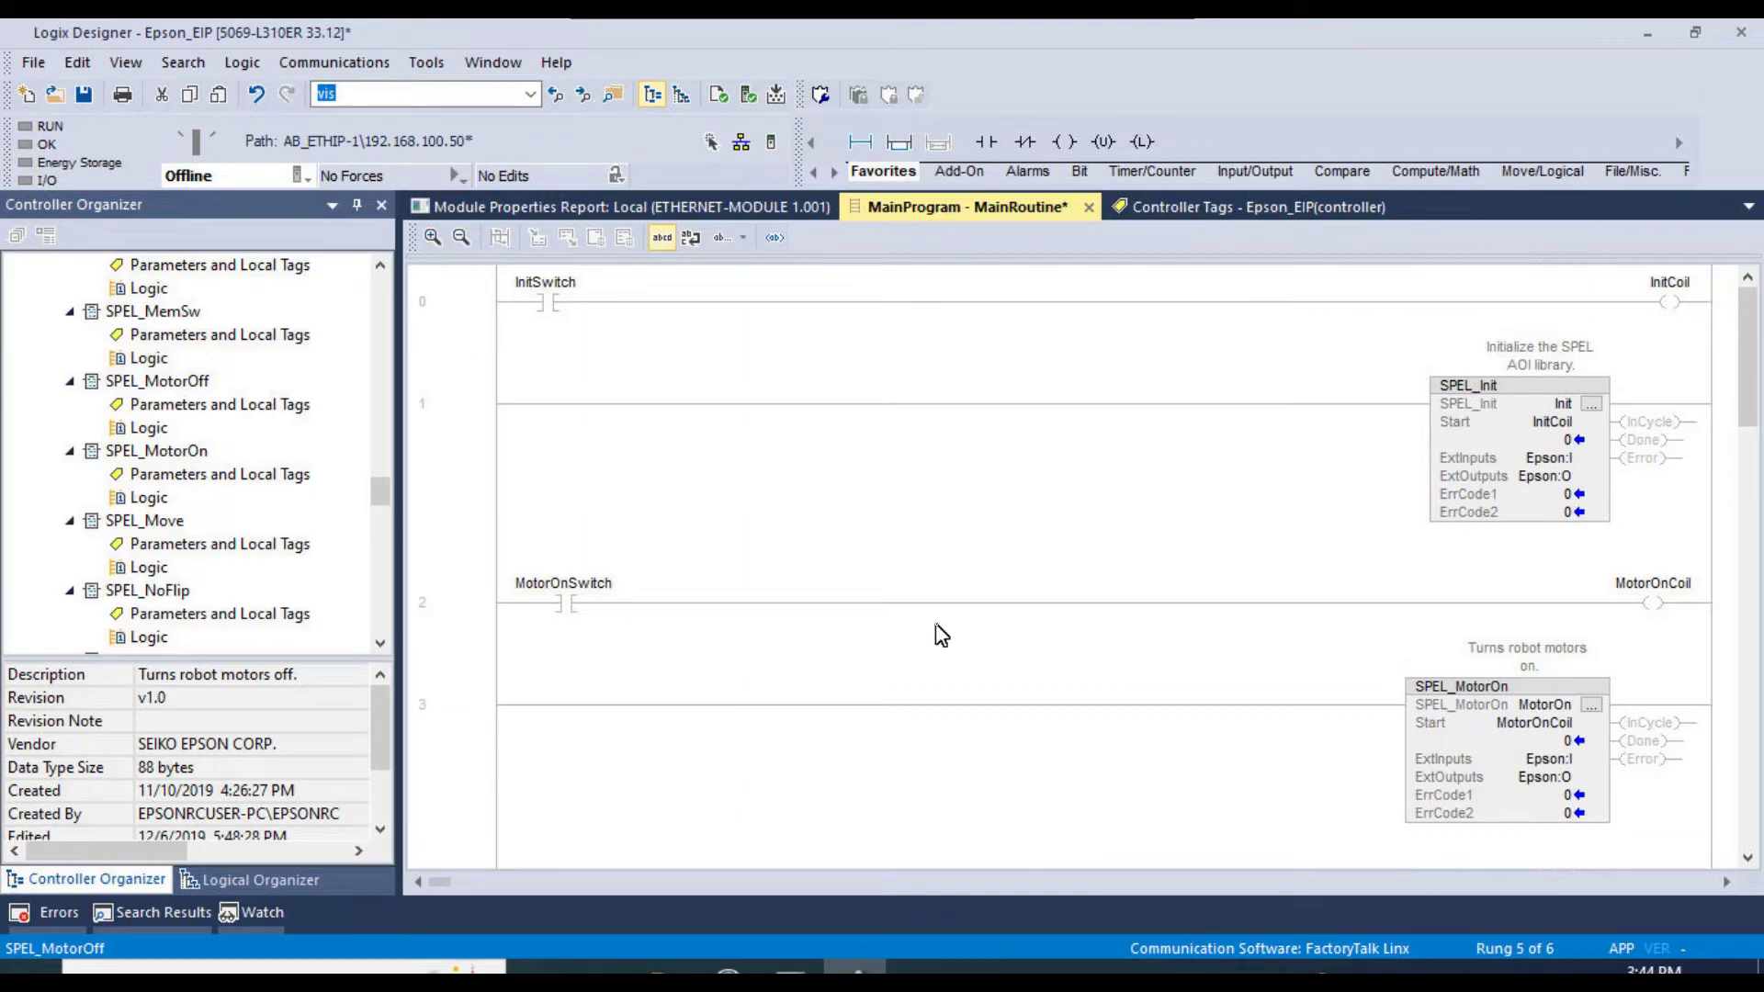
pyautogui.scroll(-1, 640, 581)
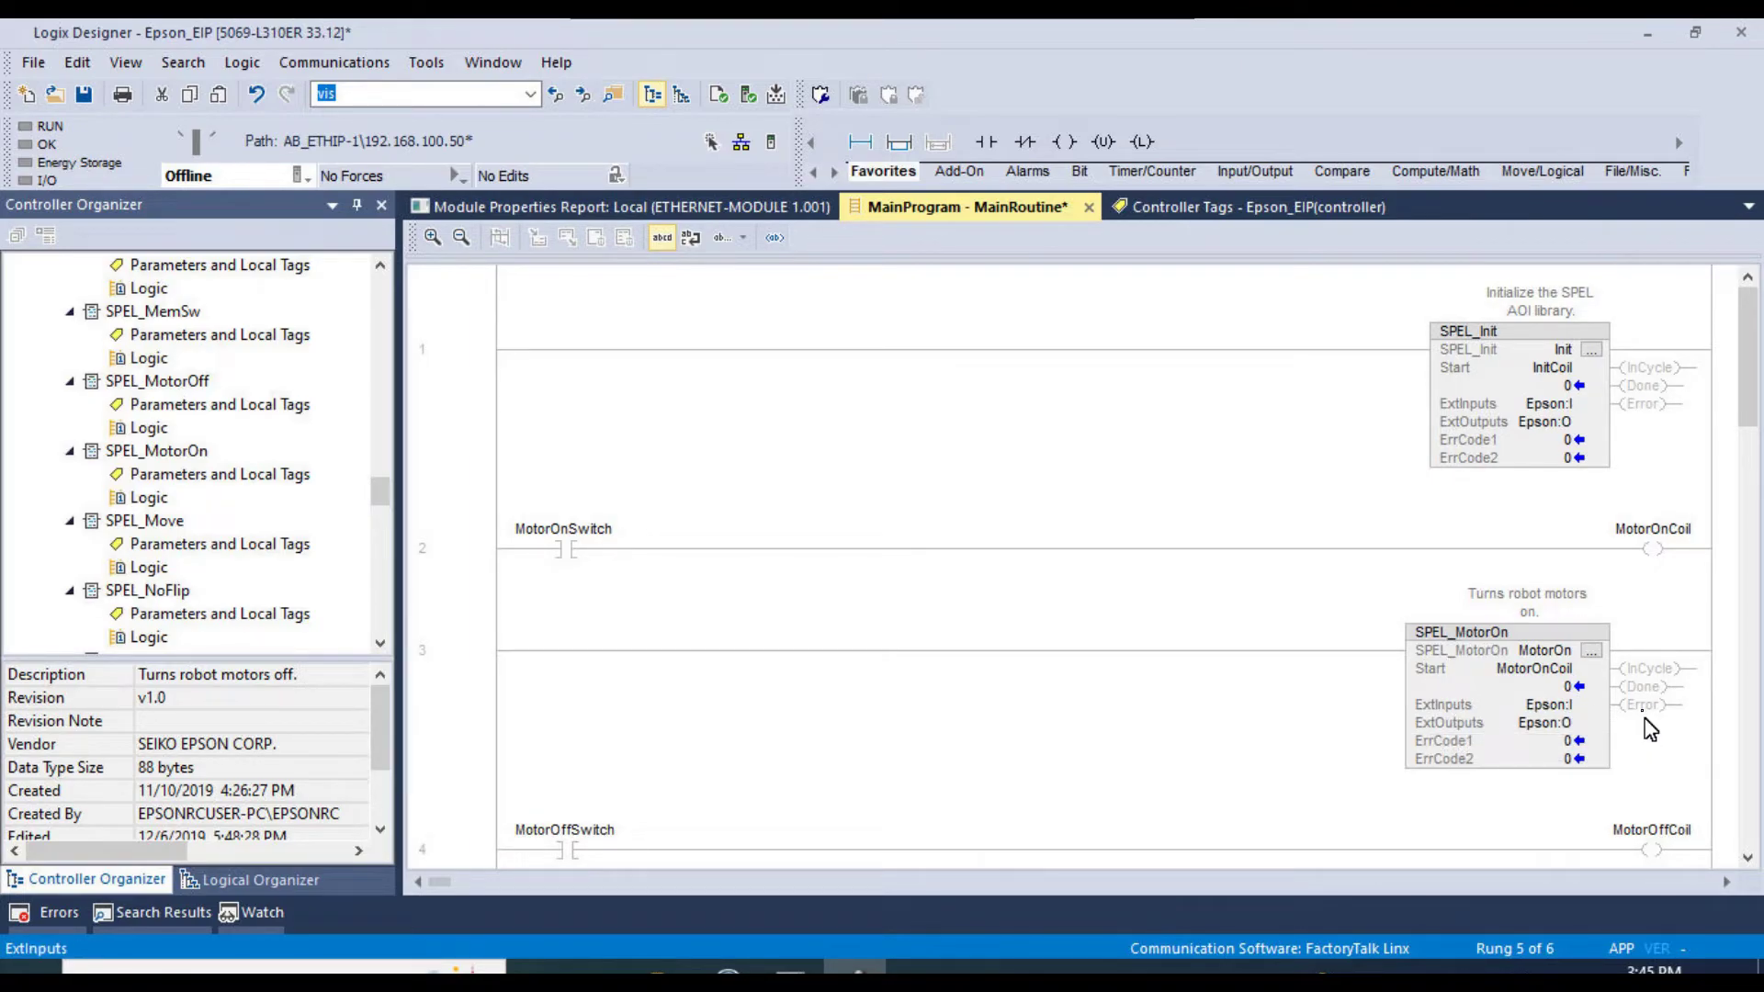
pyautogui.scroll(-3, 1650, 729)
pyautogui.scroll(4, 1481, 818)
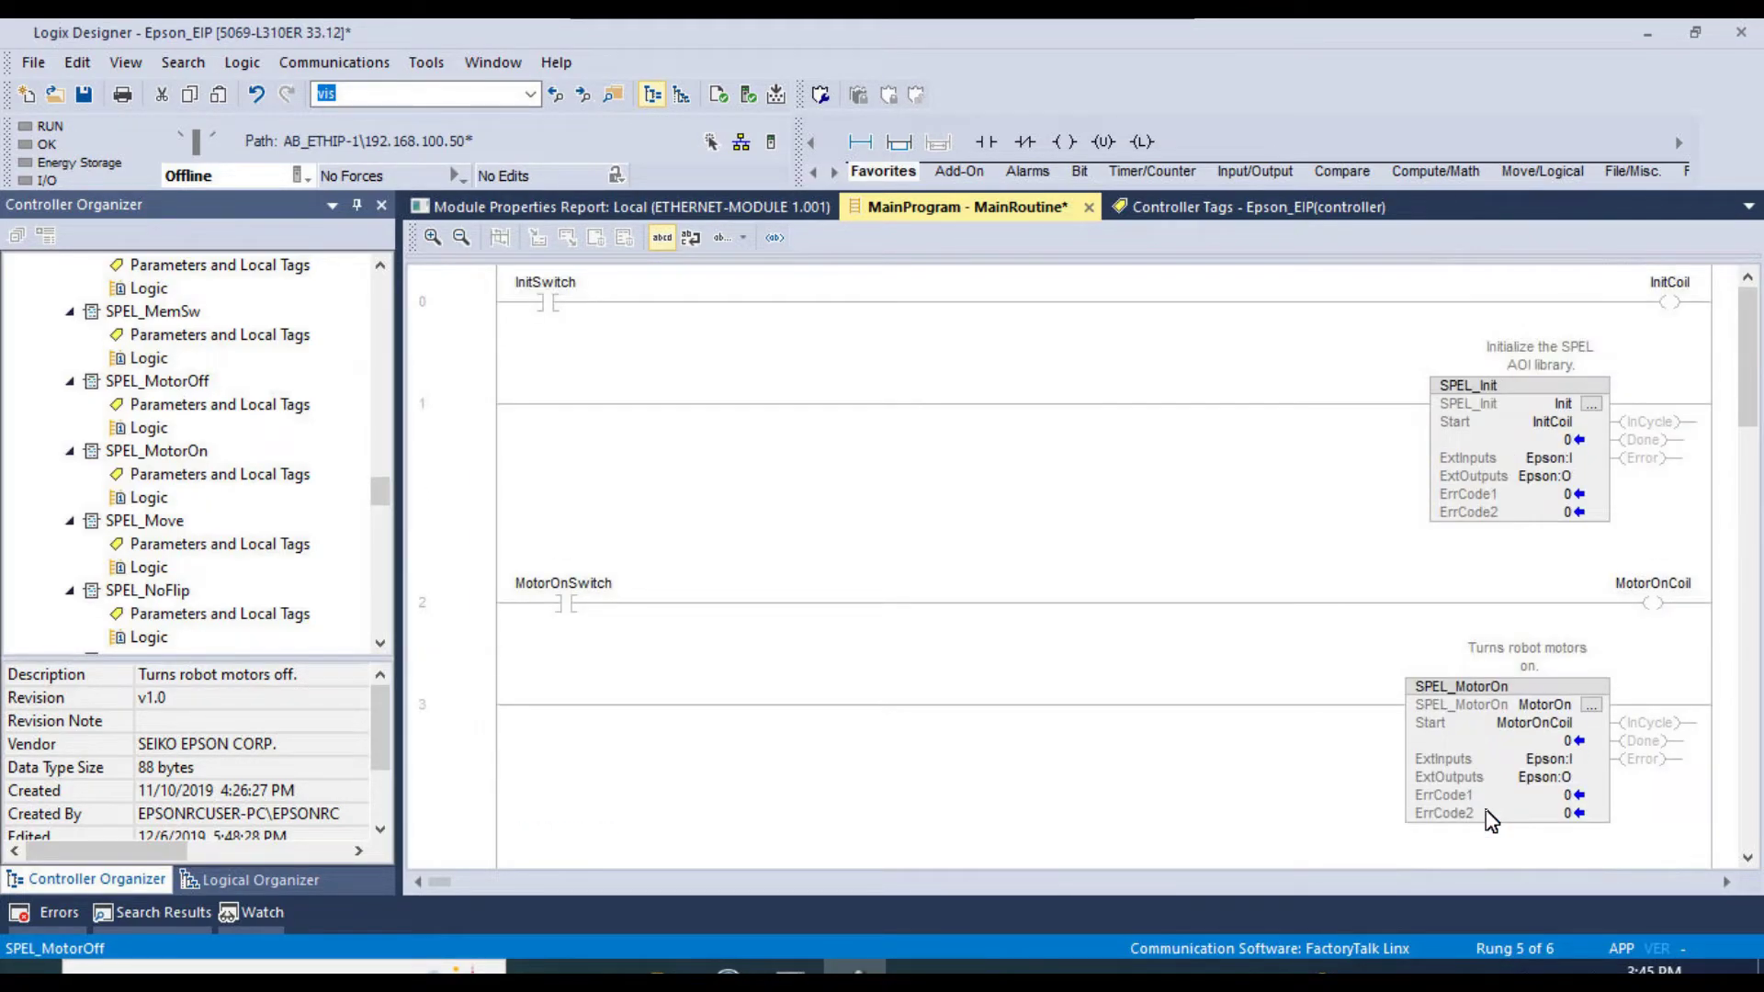
# - Download the offline Epson_EIP project to the connected CompactLogix controller
pyautogui.click(366, 65)
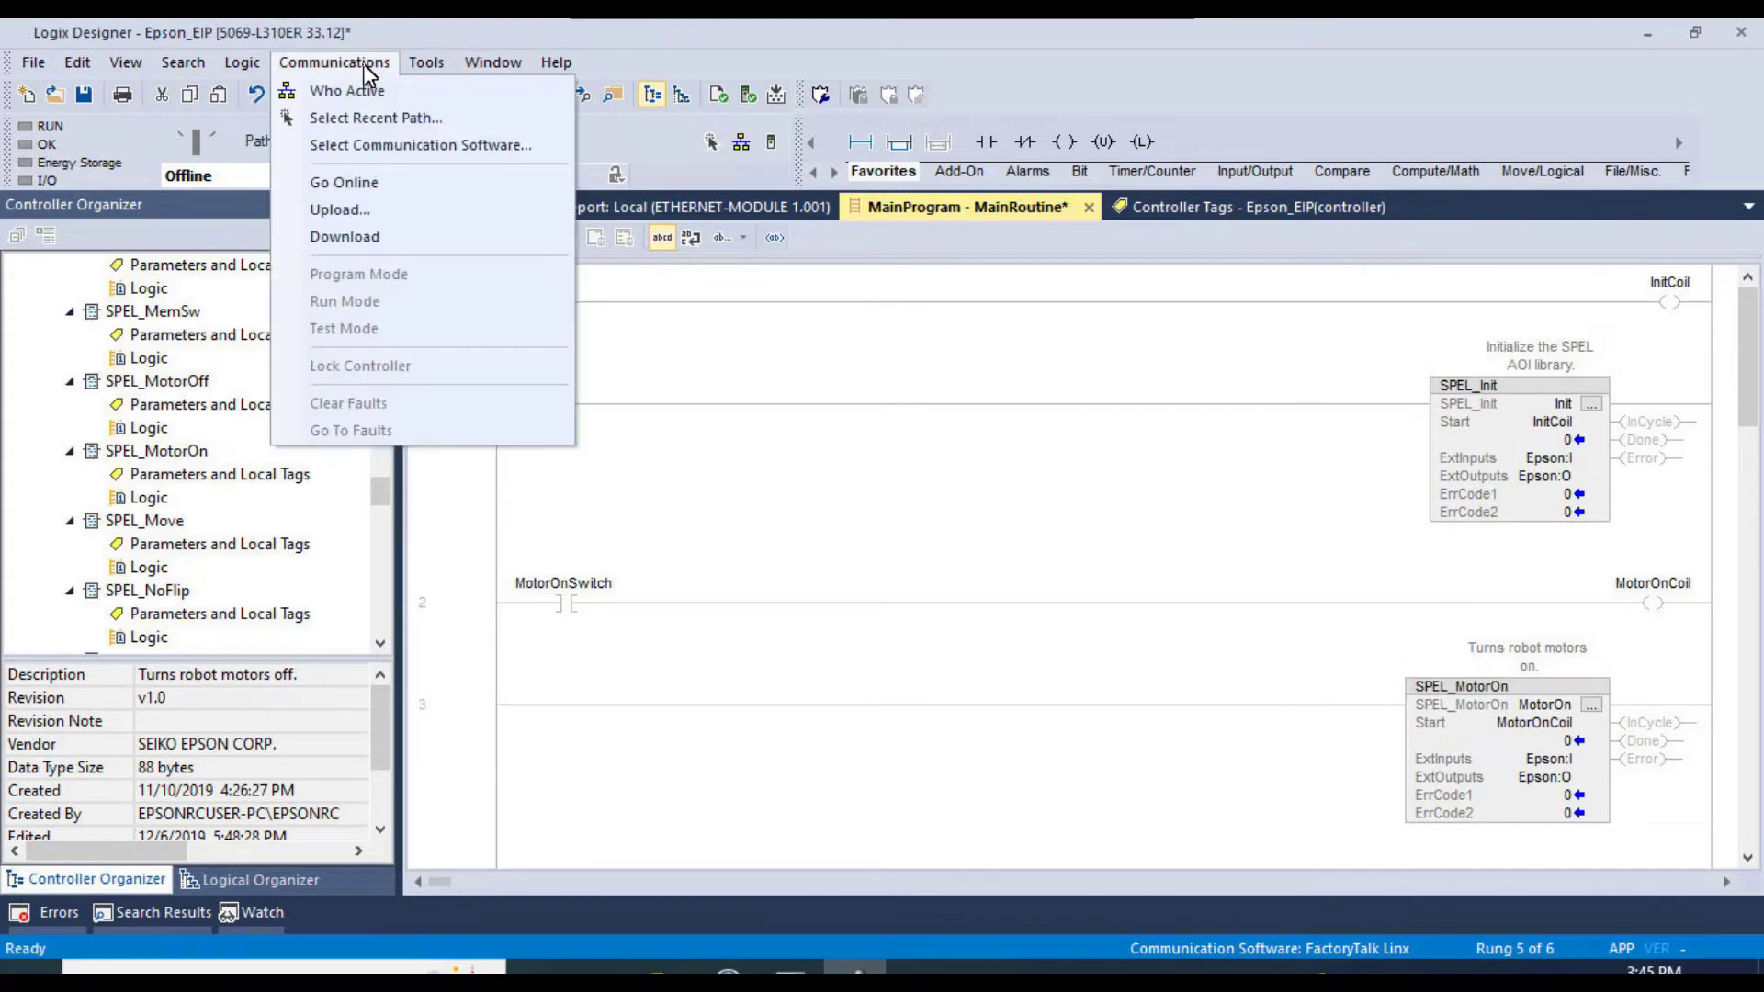
pyautogui.click(342, 237)
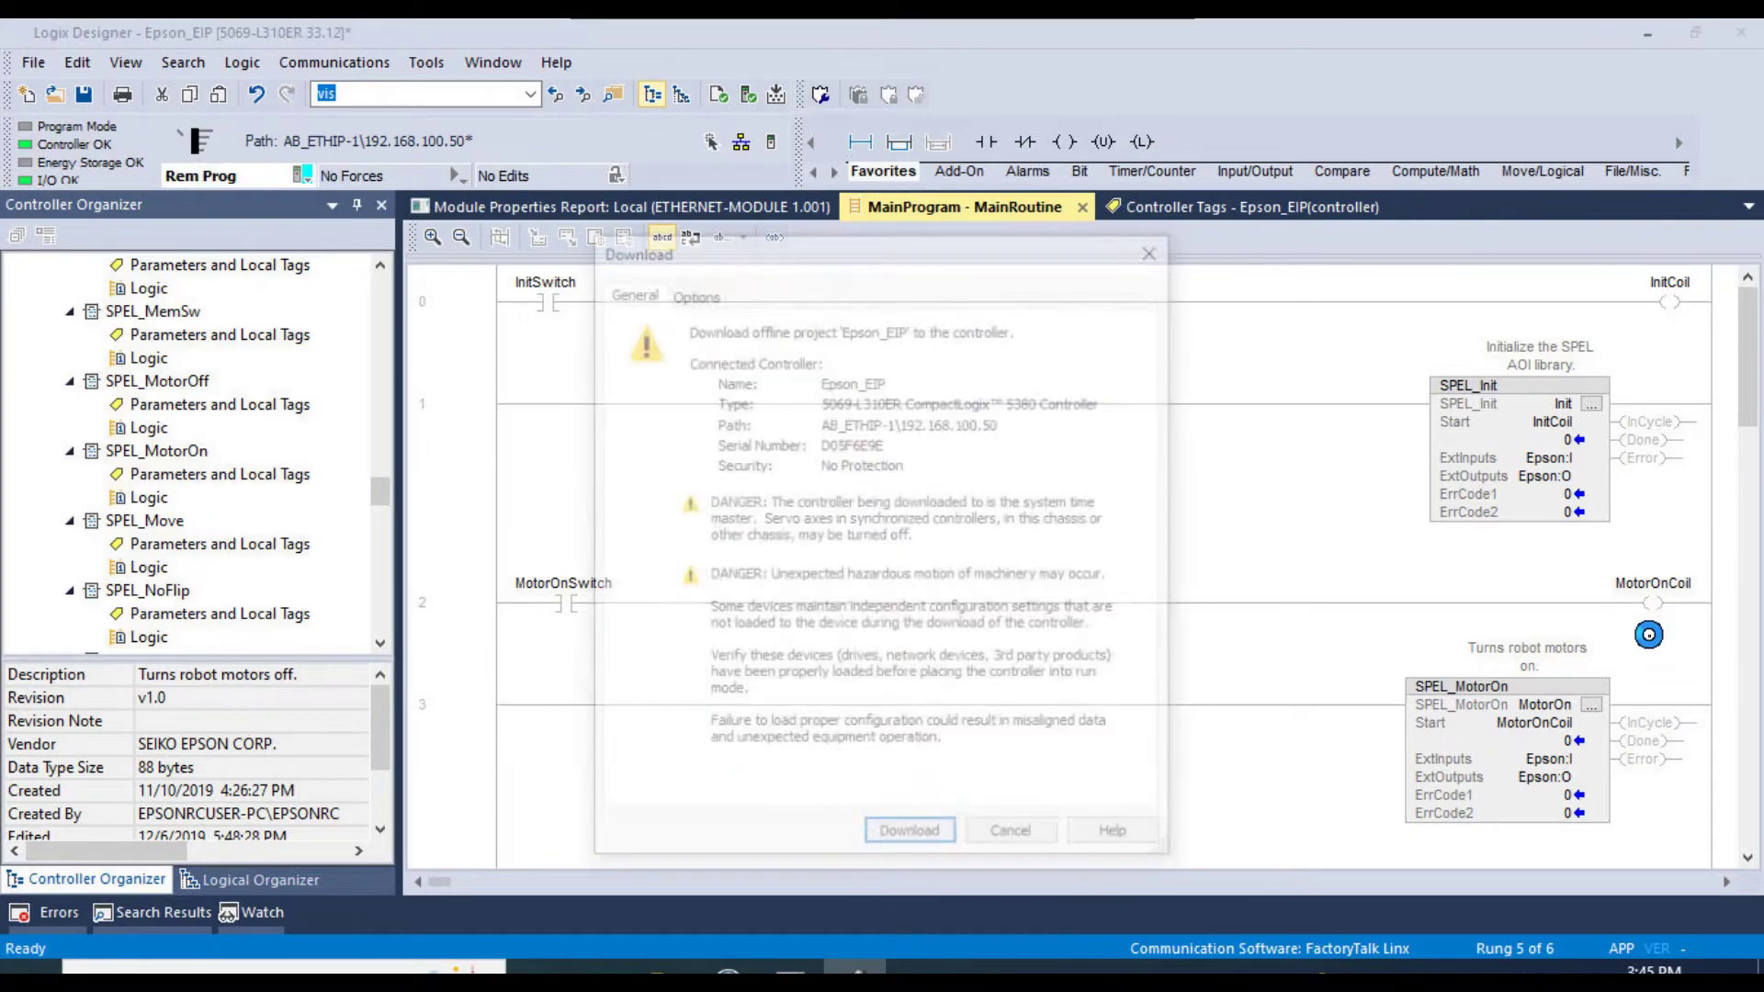
pyautogui.click(895, 839)
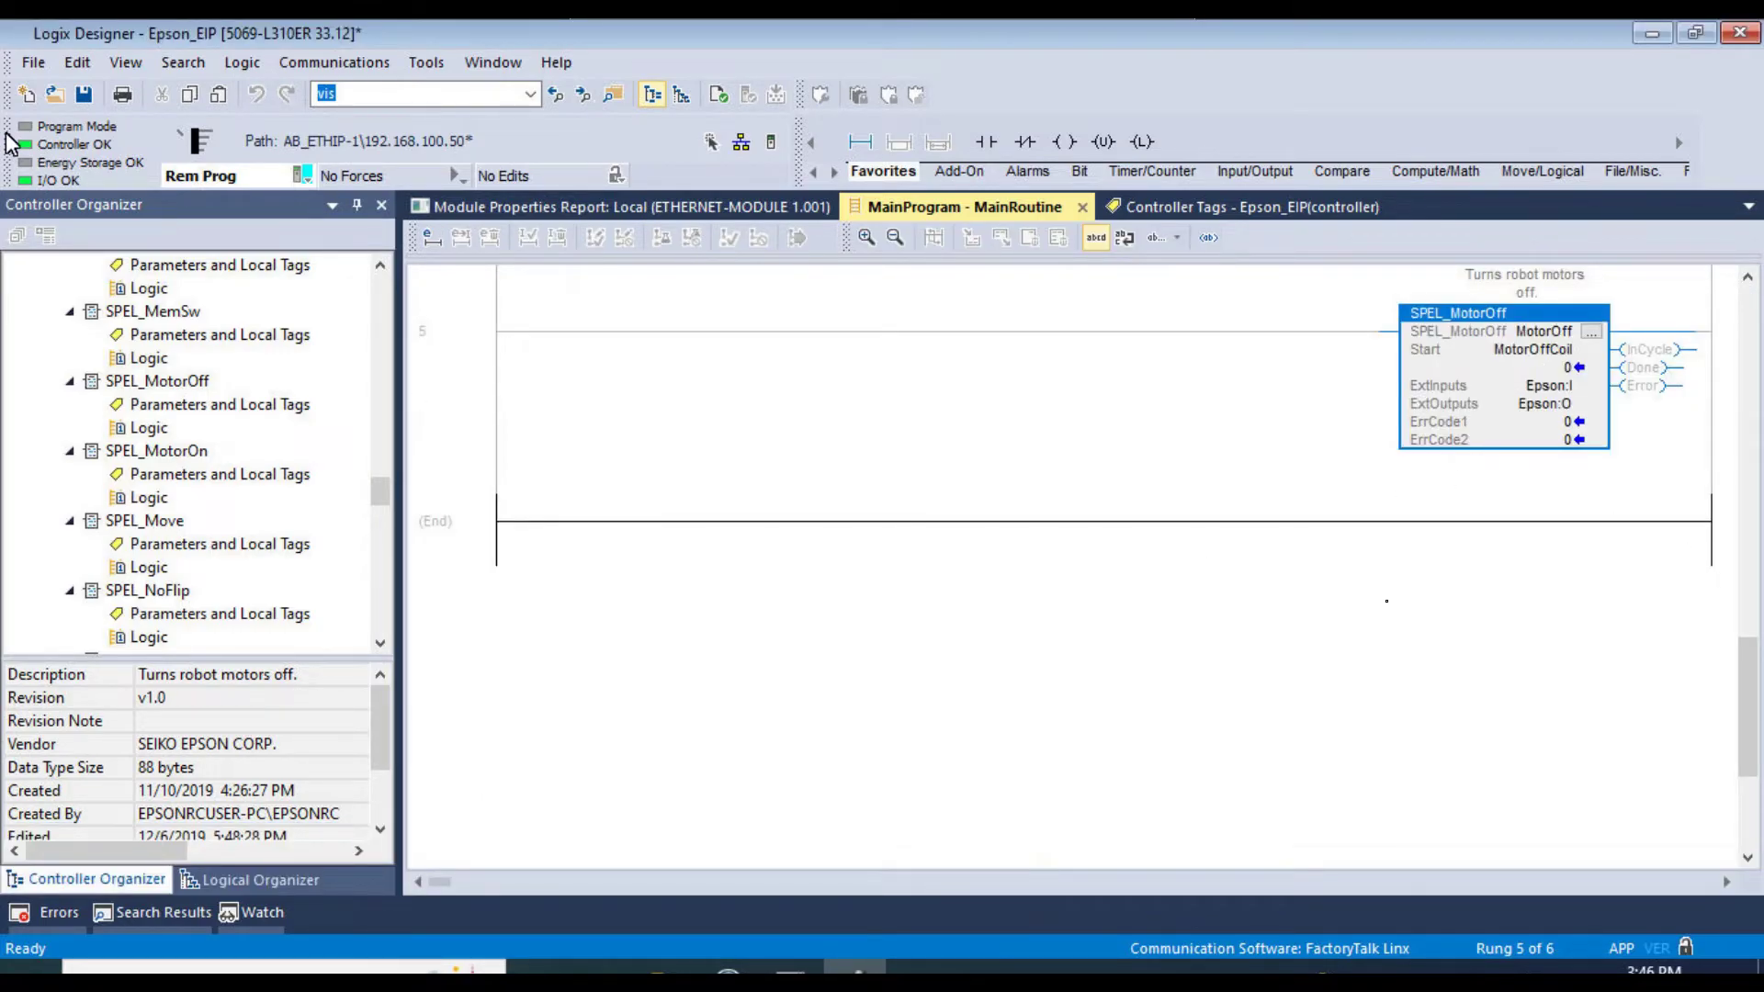
# - Change the controller mode to Remote Run
pyautogui.moveTo(1749, 735); pyautogui.dragTo(1748, 349)
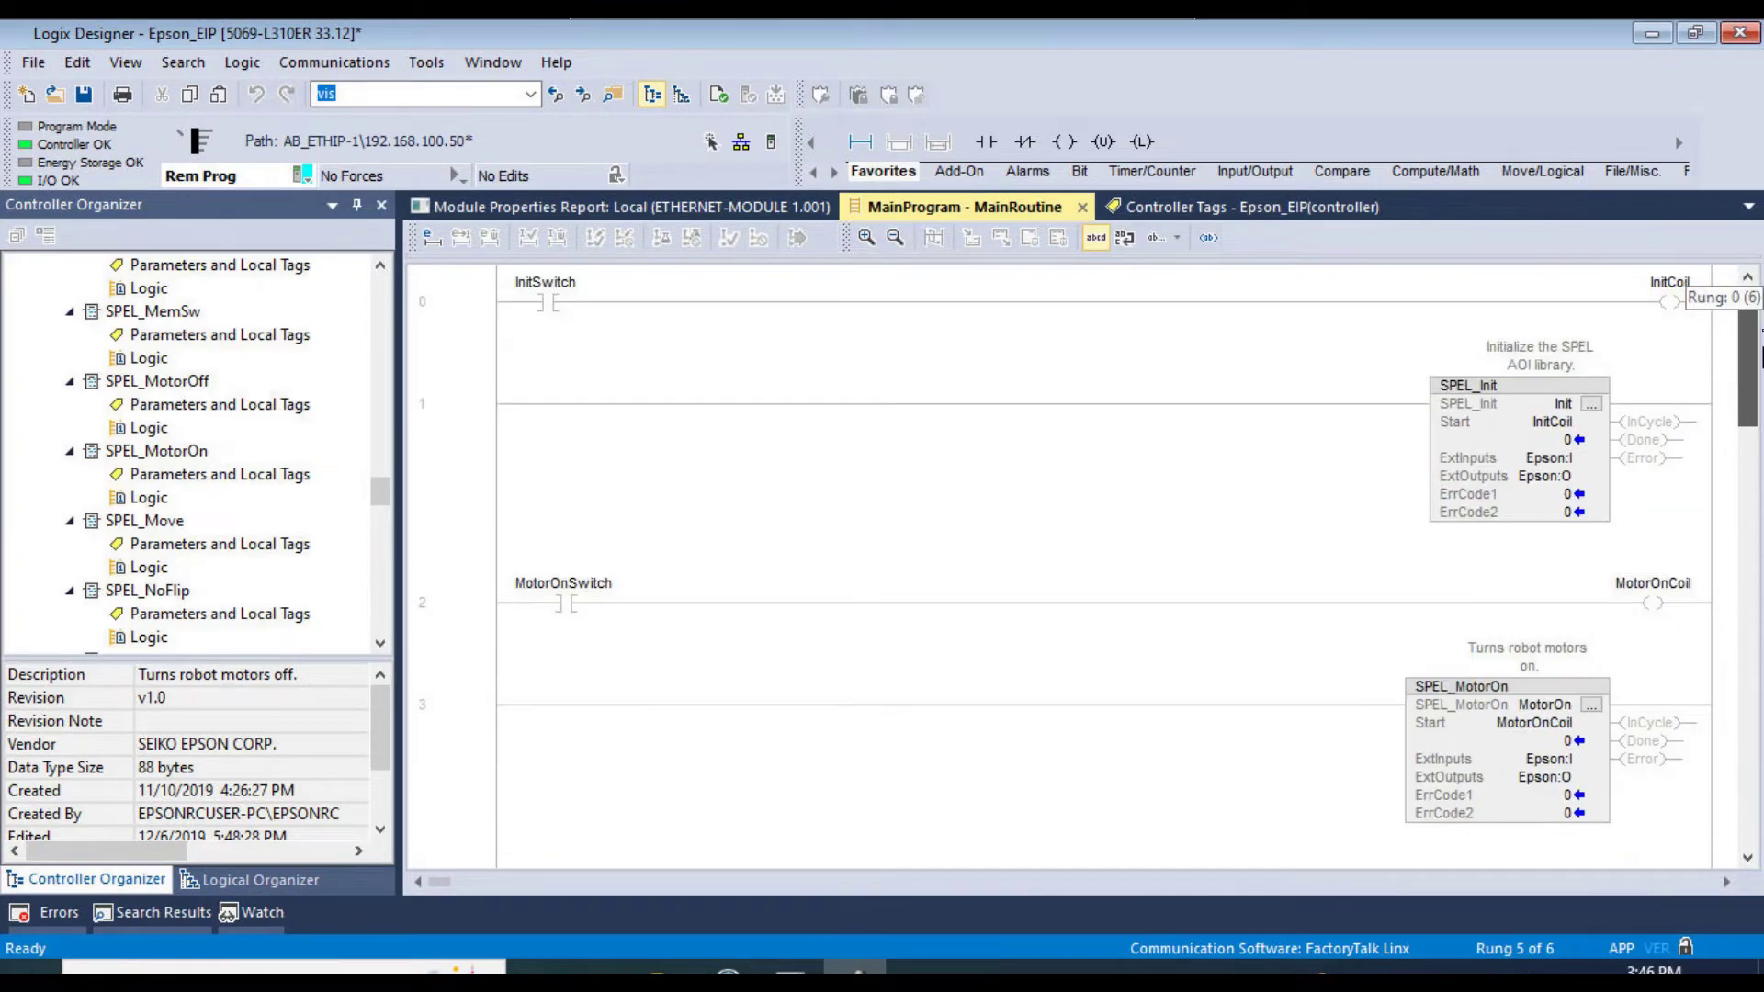
pyautogui.click(307, 178)
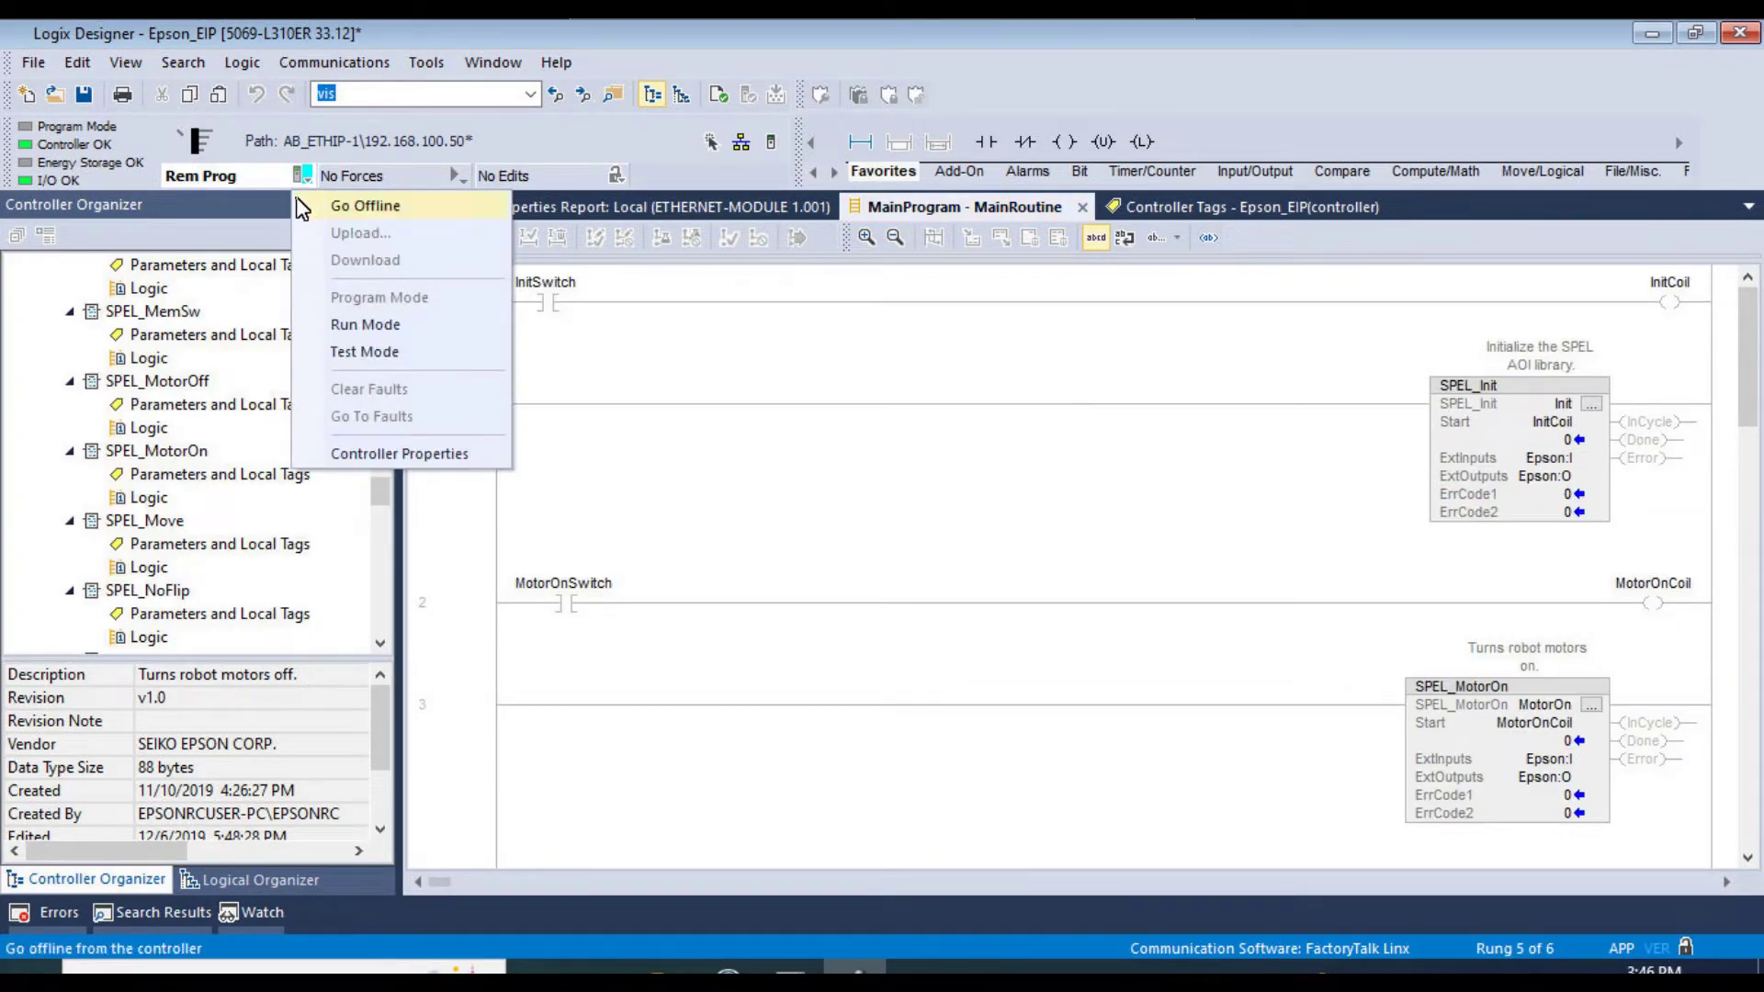
pyautogui.click(336, 329)
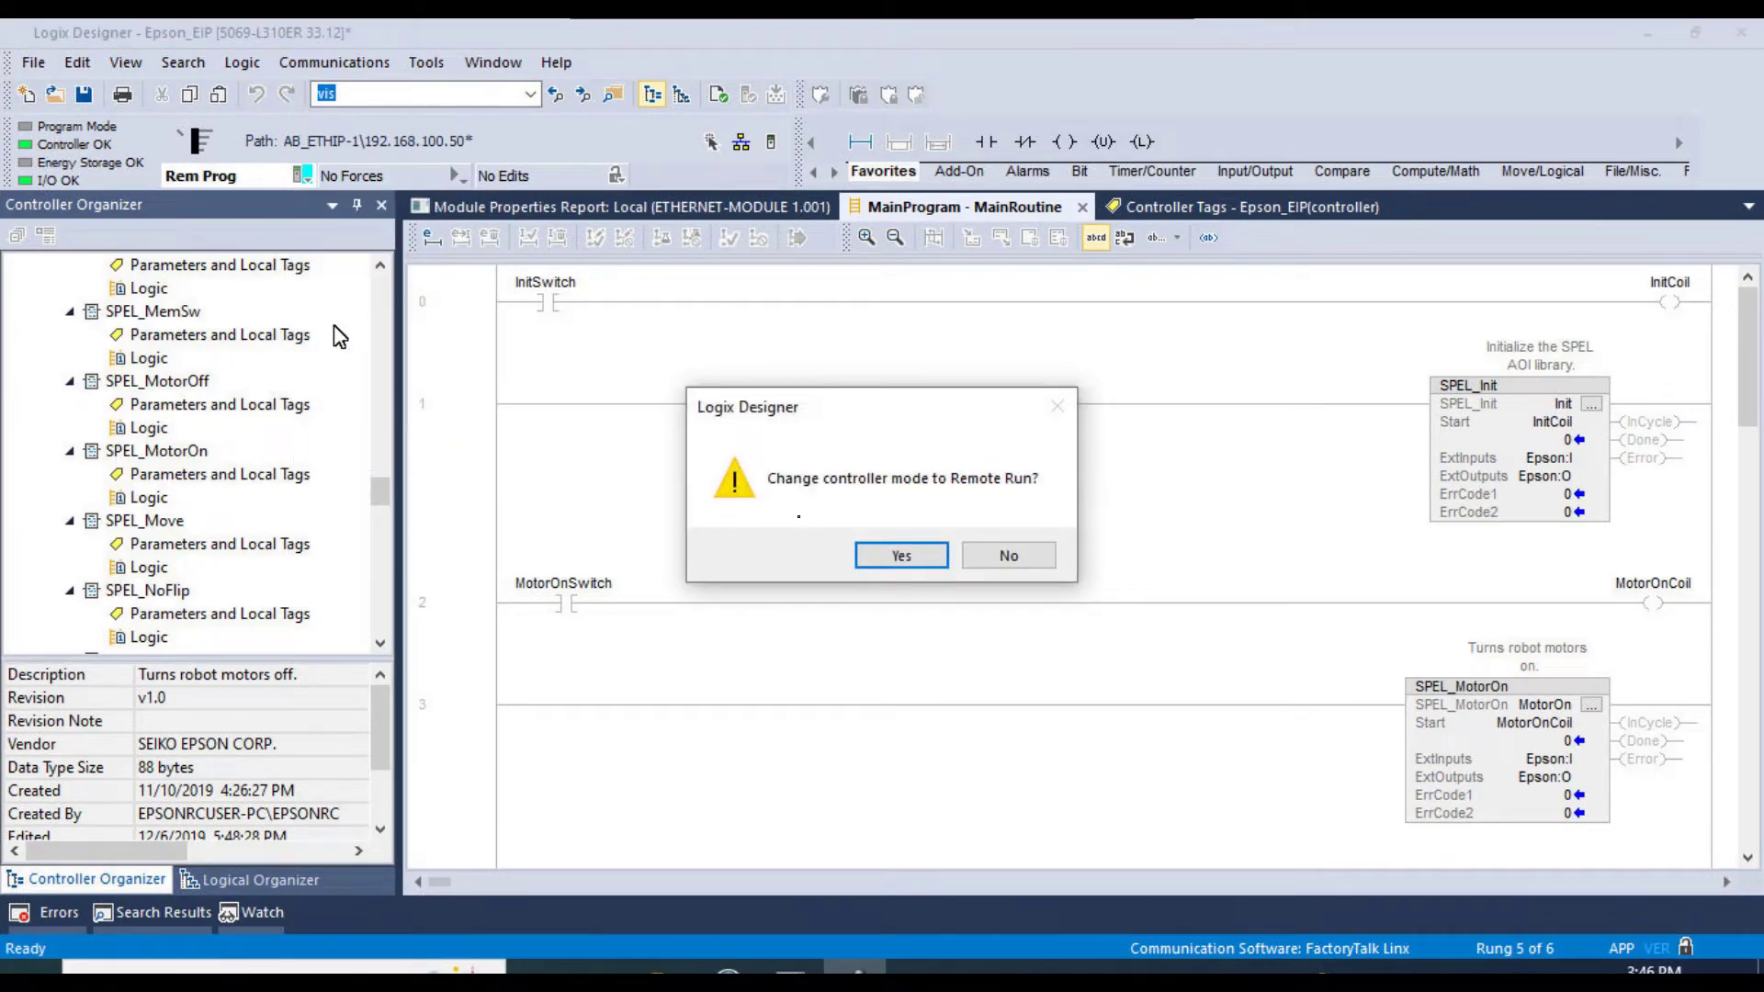
pyautogui.click(900, 553)
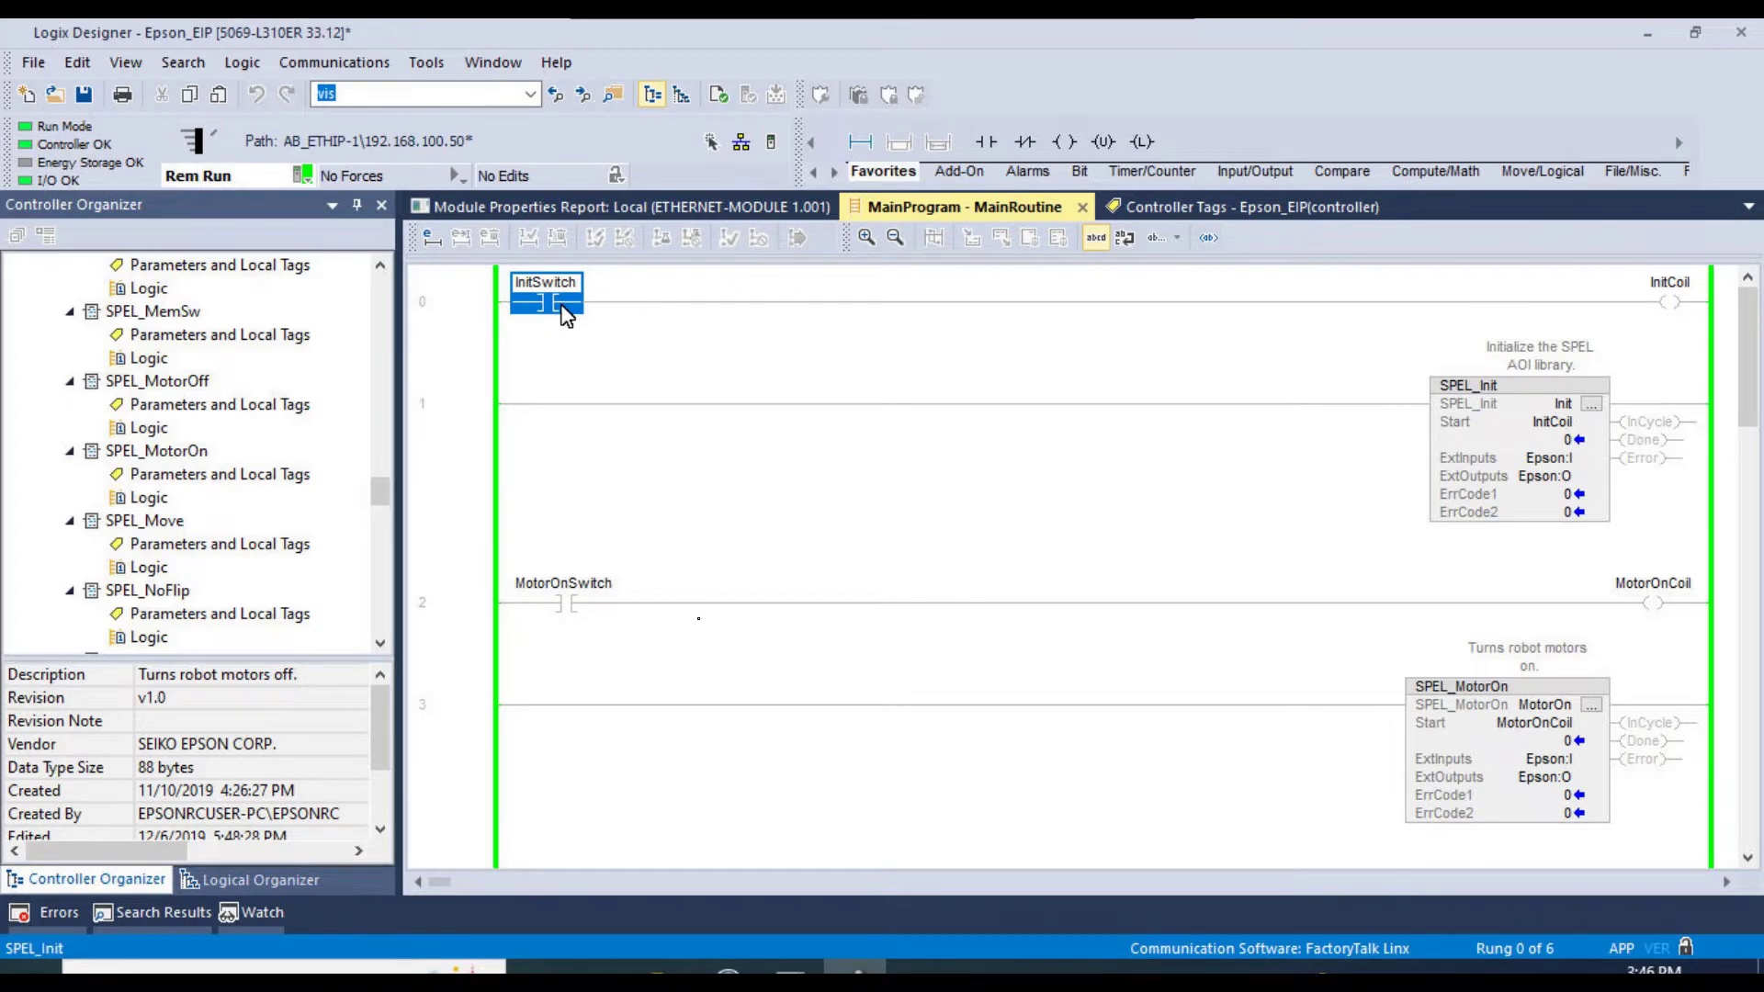
# - Toggle the InitSwitch contact on rung 0 on to start the SPEL_Init instruction
pyautogui.hotkey('ctrl', 't')
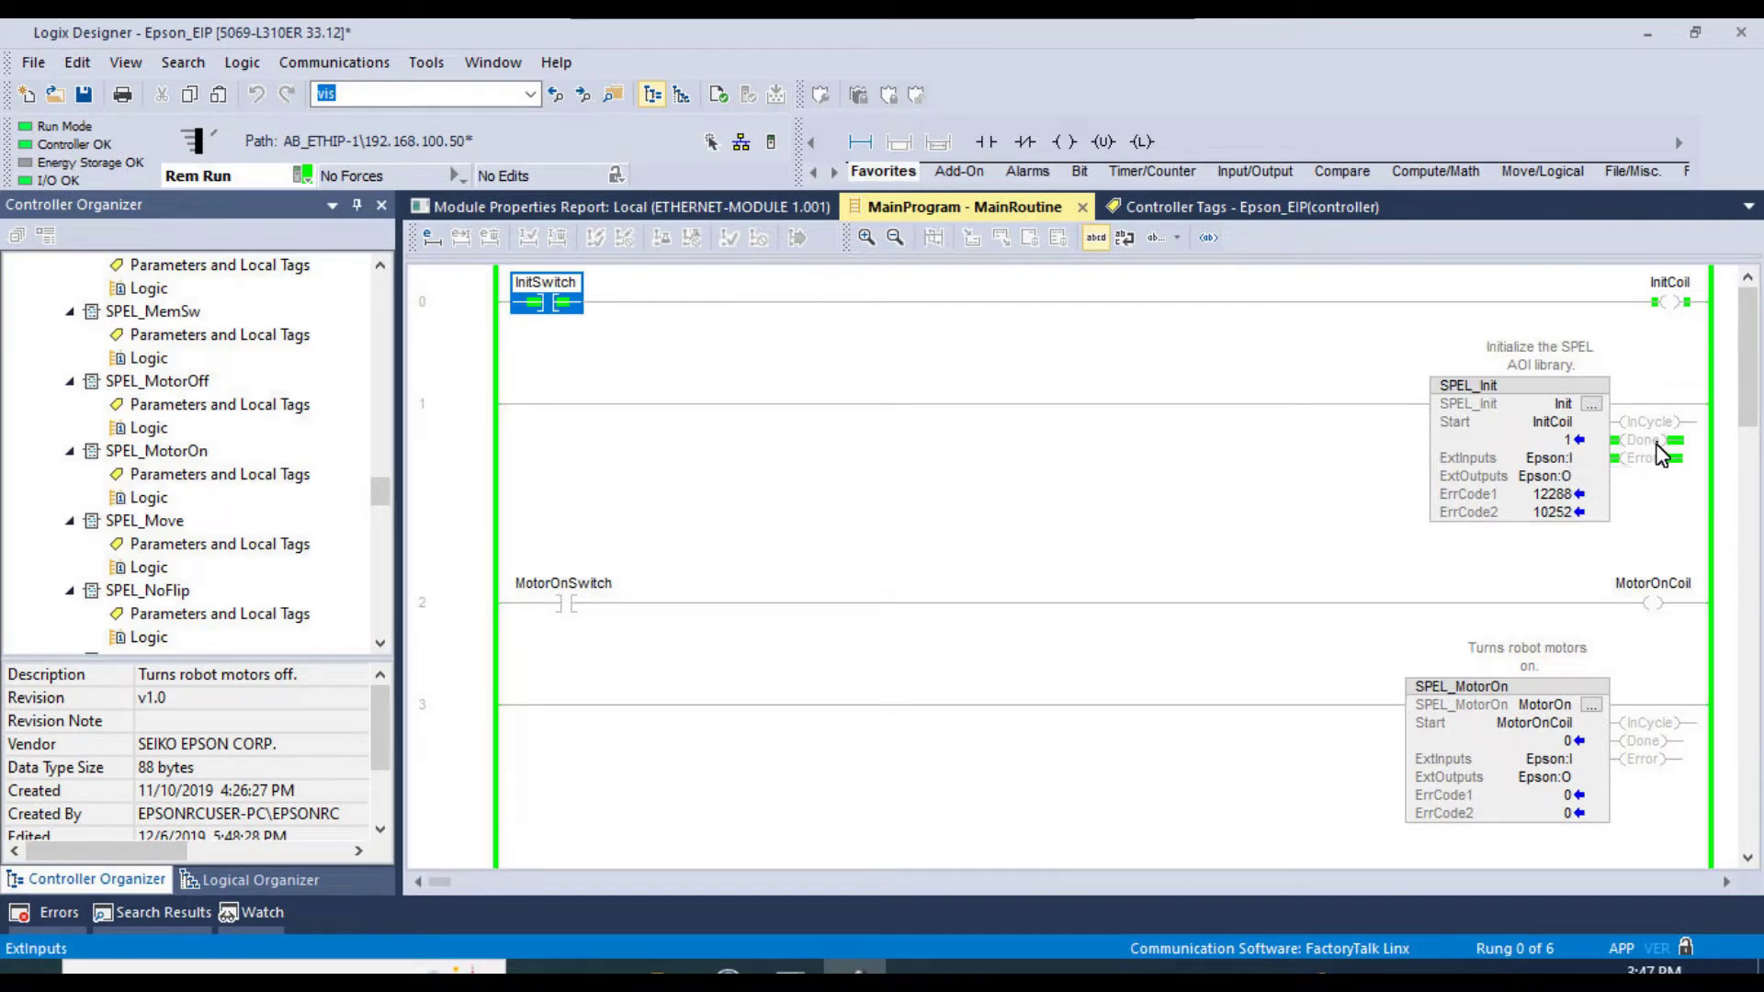
# - Examine the SPEL_Init outputs and error codes, and the PLC Vendor setting in the captured System Configuration image
pyautogui.click(1653, 479)
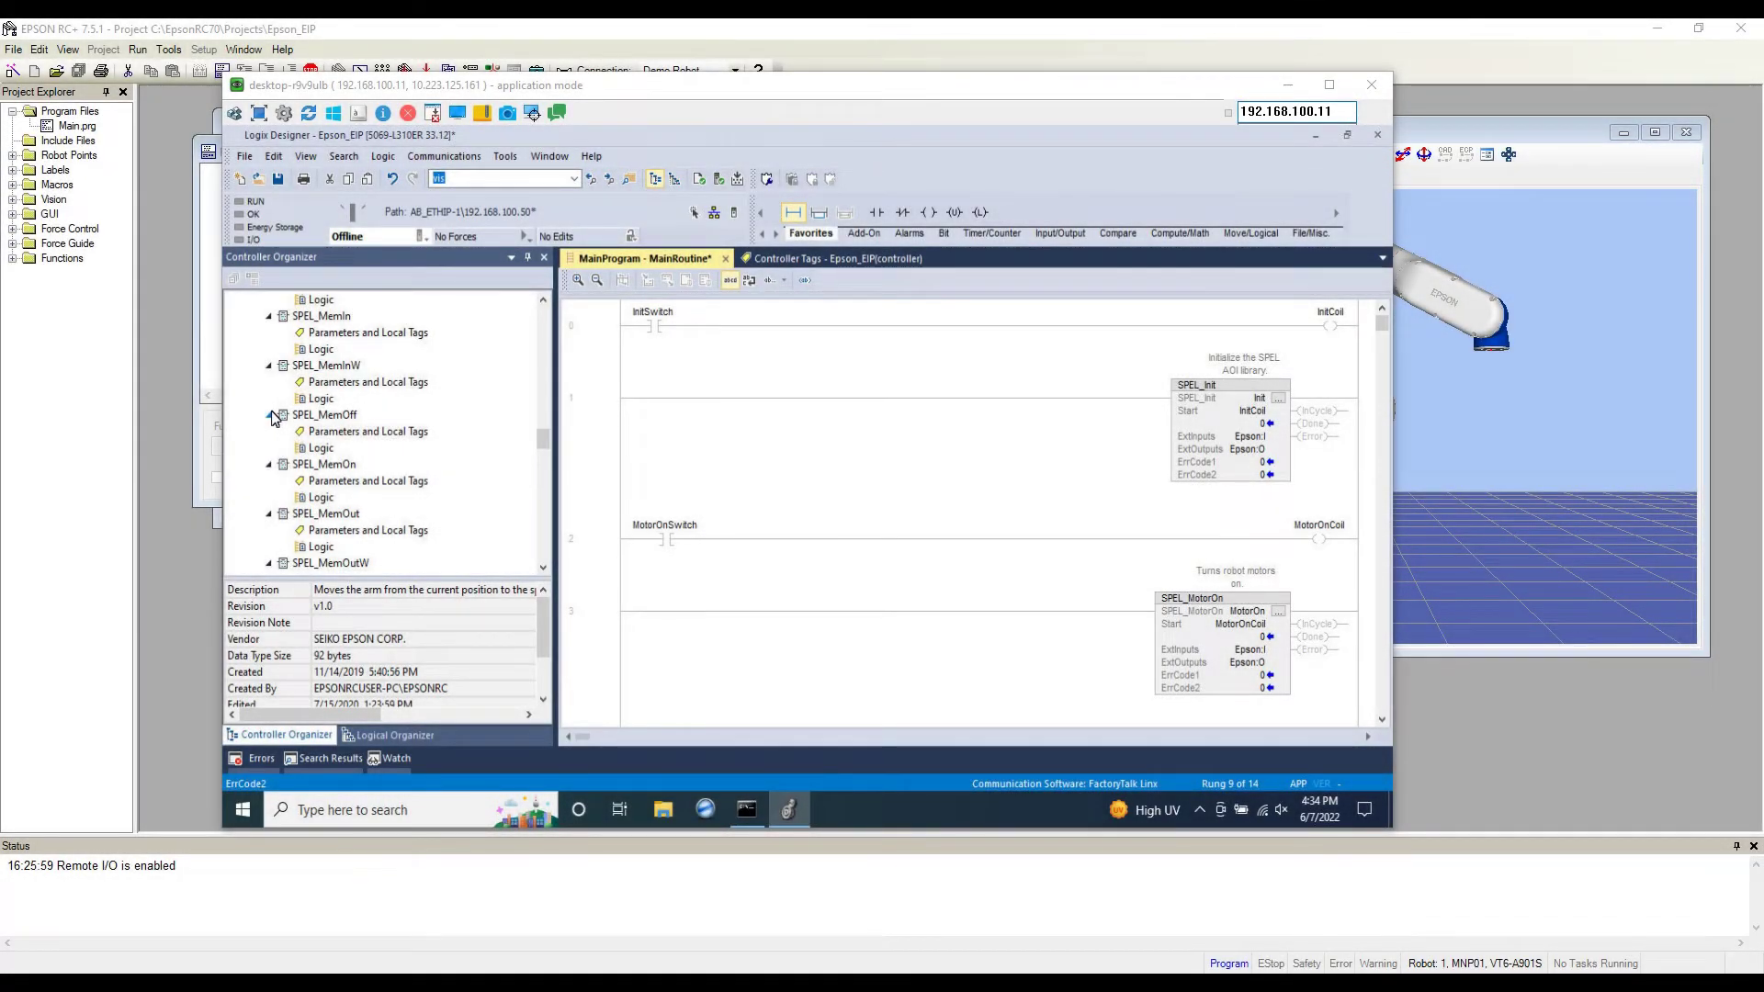
pyautogui.moveTo(0, 55)
pyautogui.mouseDown()
pyautogui.moveTo(339, 221)
pyautogui.moveTo(604, 241)
pyautogui.moveTo(675, 160)
pyautogui.mouseUp()
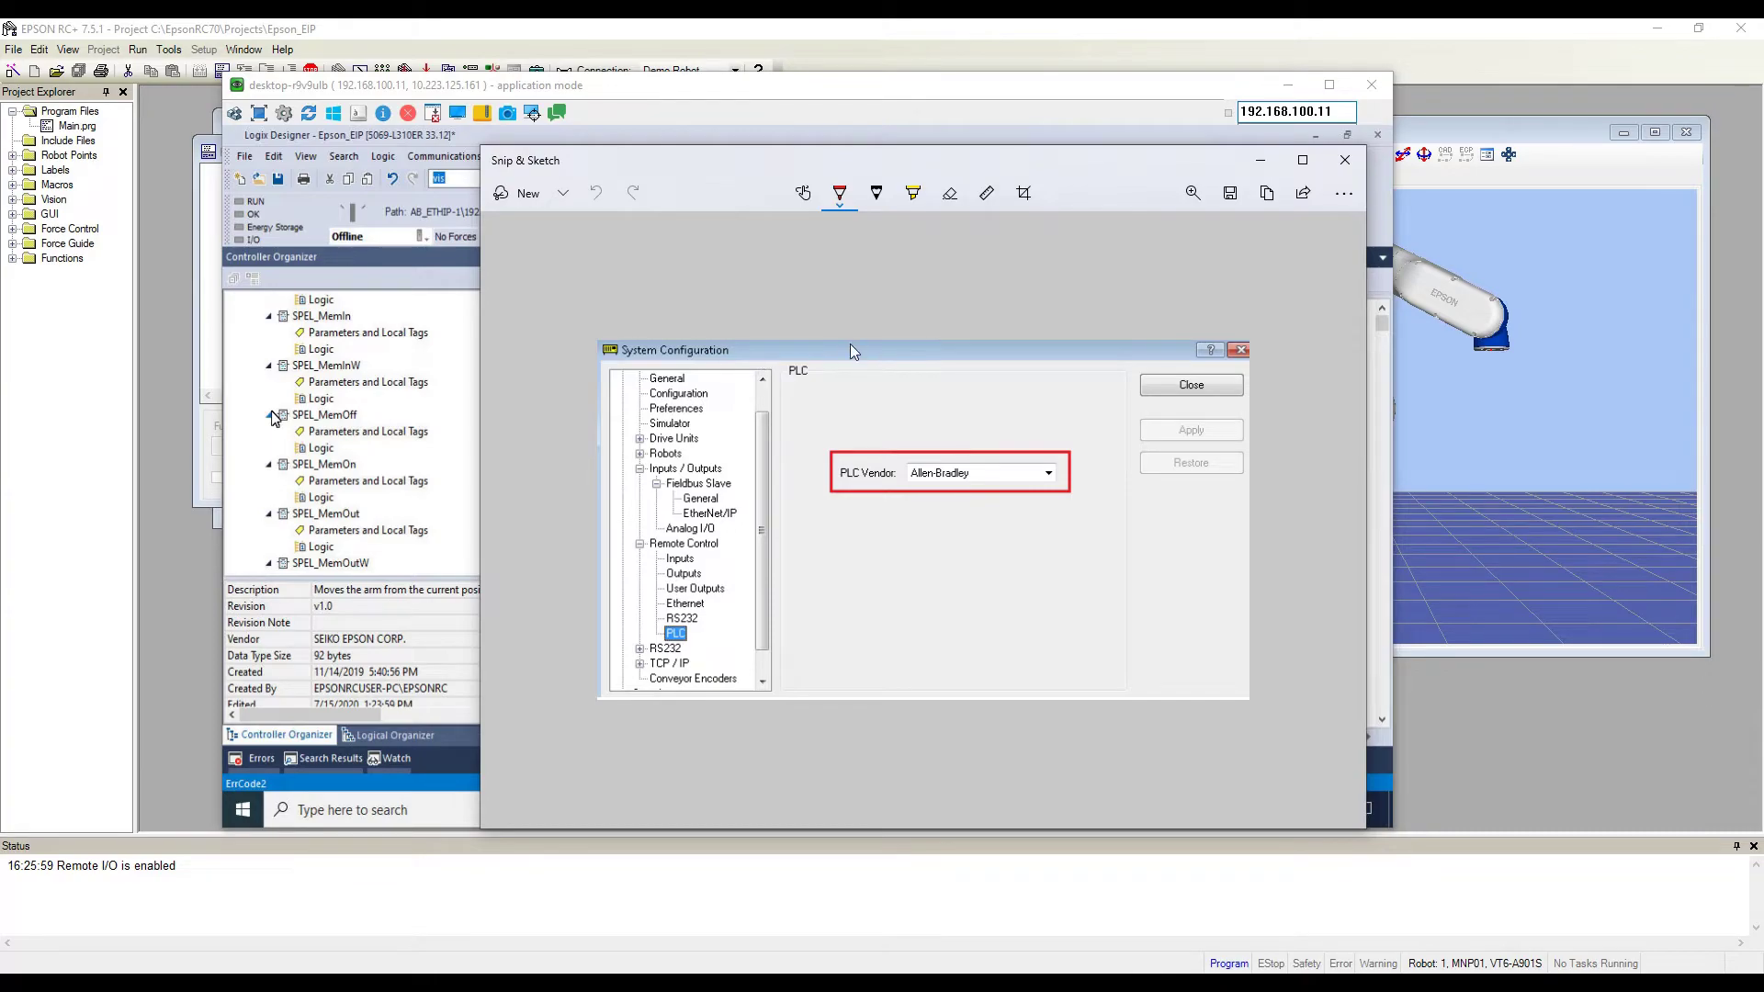
pyautogui.moveTo(1152, 158); pyautogui.dragTo(1015, 176)
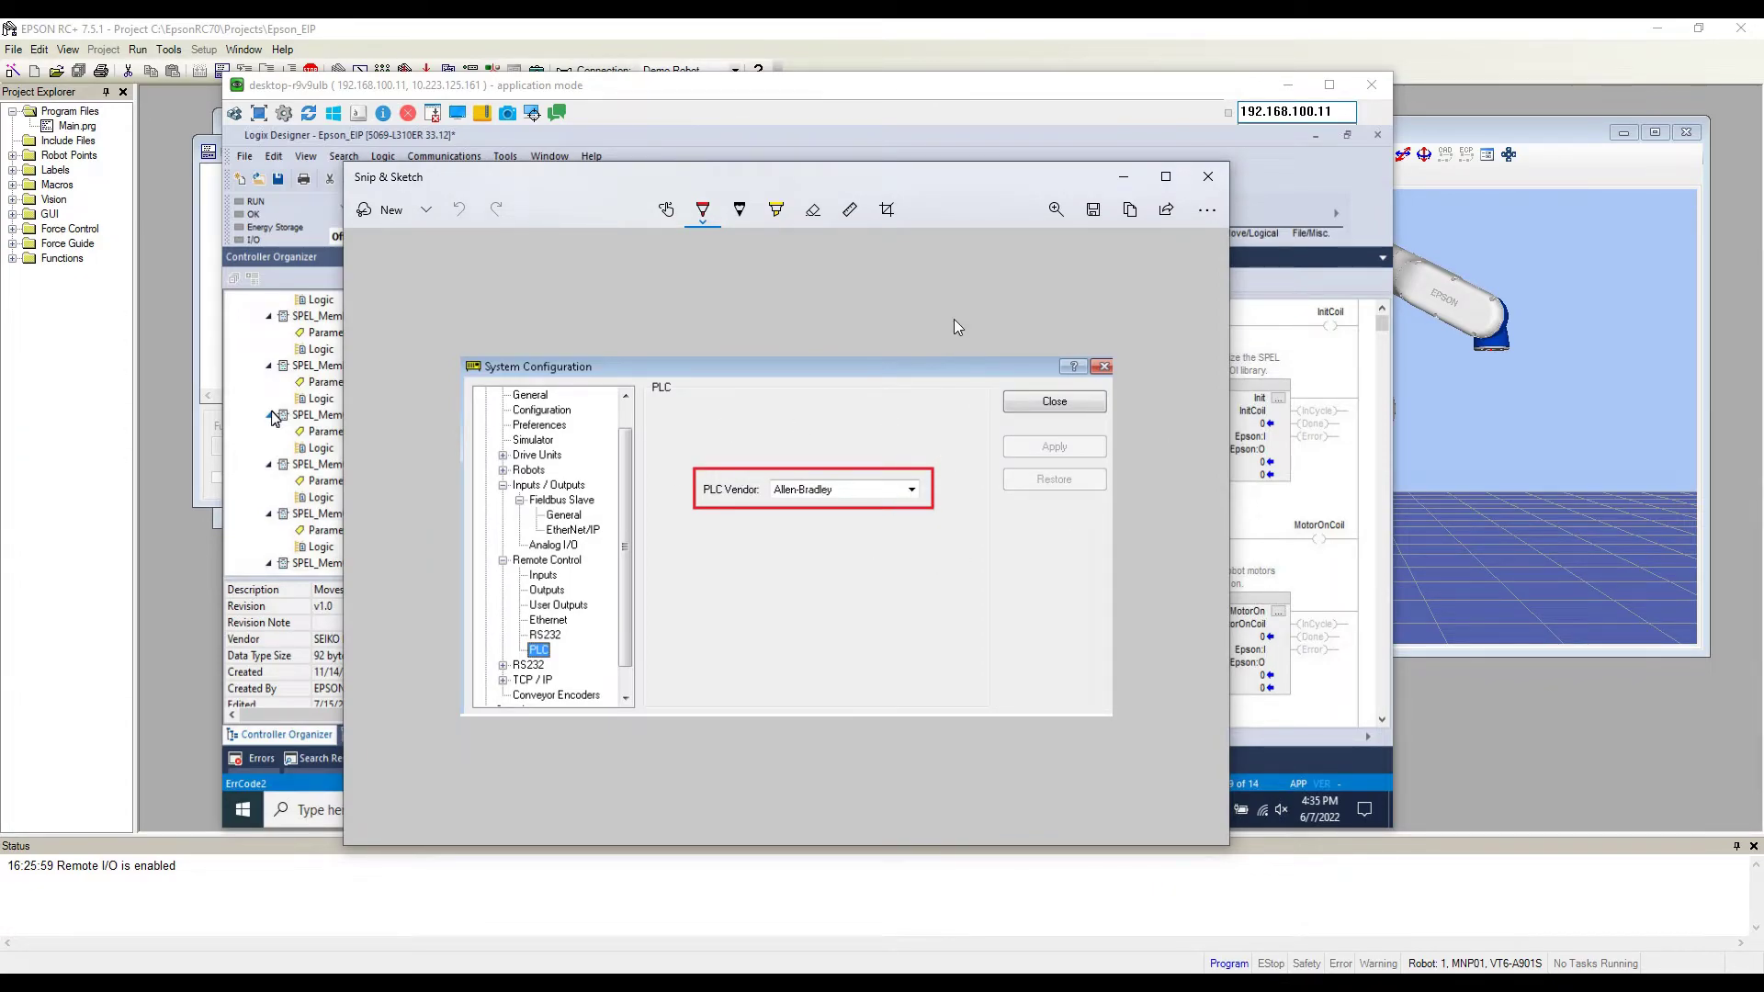
pyautogui.moveTo(979, 177)
pyautogui.mouseDown()
pyautogui.moveTo(364, 418)
pyautogui.moveTo(0, 414)
pyautogui.mouseUp()
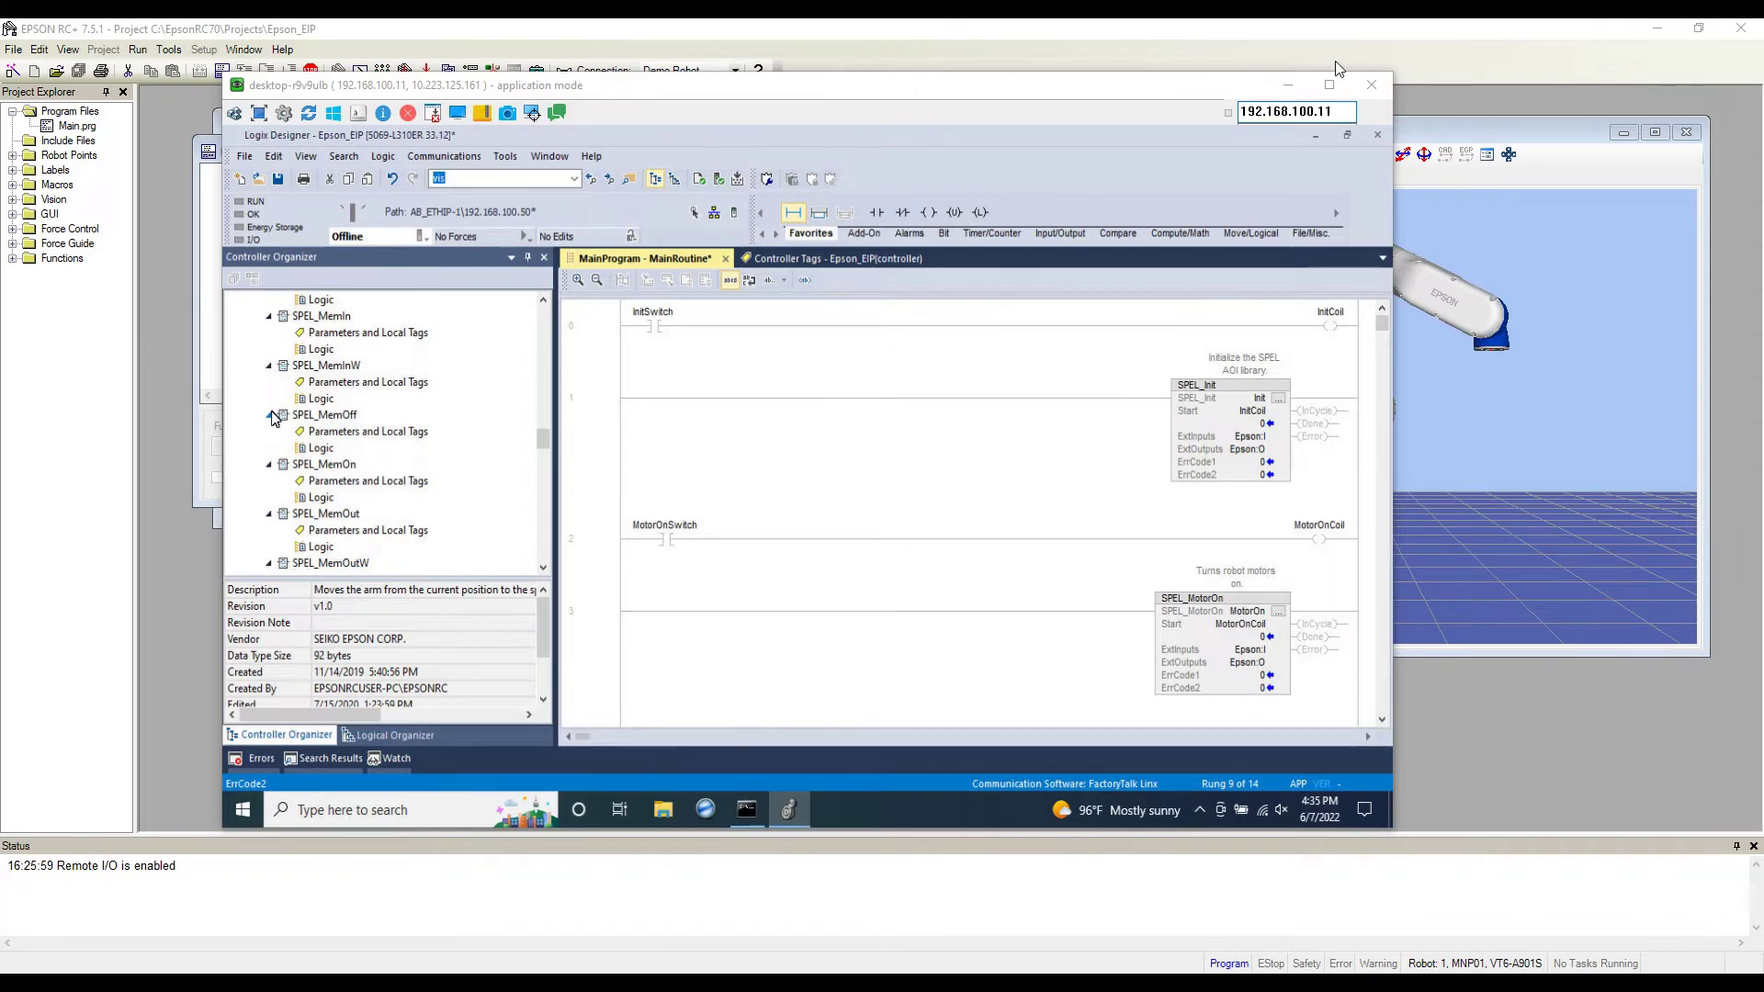
# - Enlarge the remote desktop session and review the SPEL_Init, SPEL_MotorOn and SPEL_MotorOff instructions in MainRoutine
pyautogui.moveTo(1163, 86); pyautogui.dragTo(1233, 78)
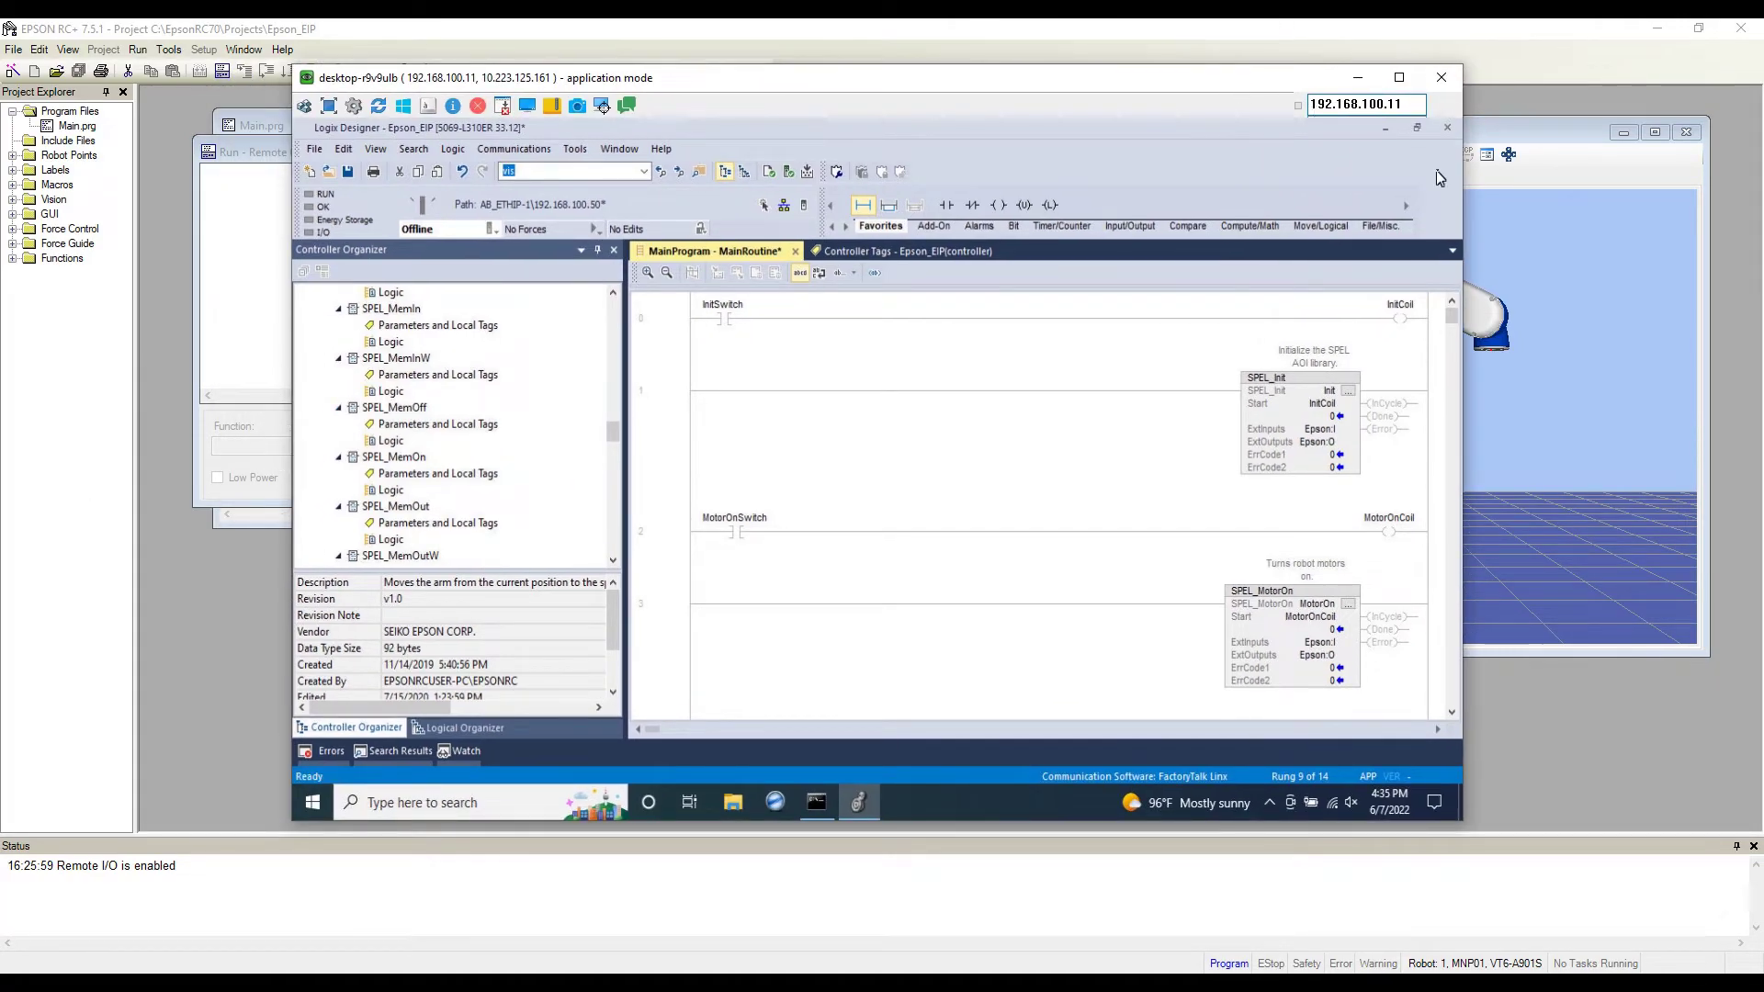
pyautogui.click(1401, 80)
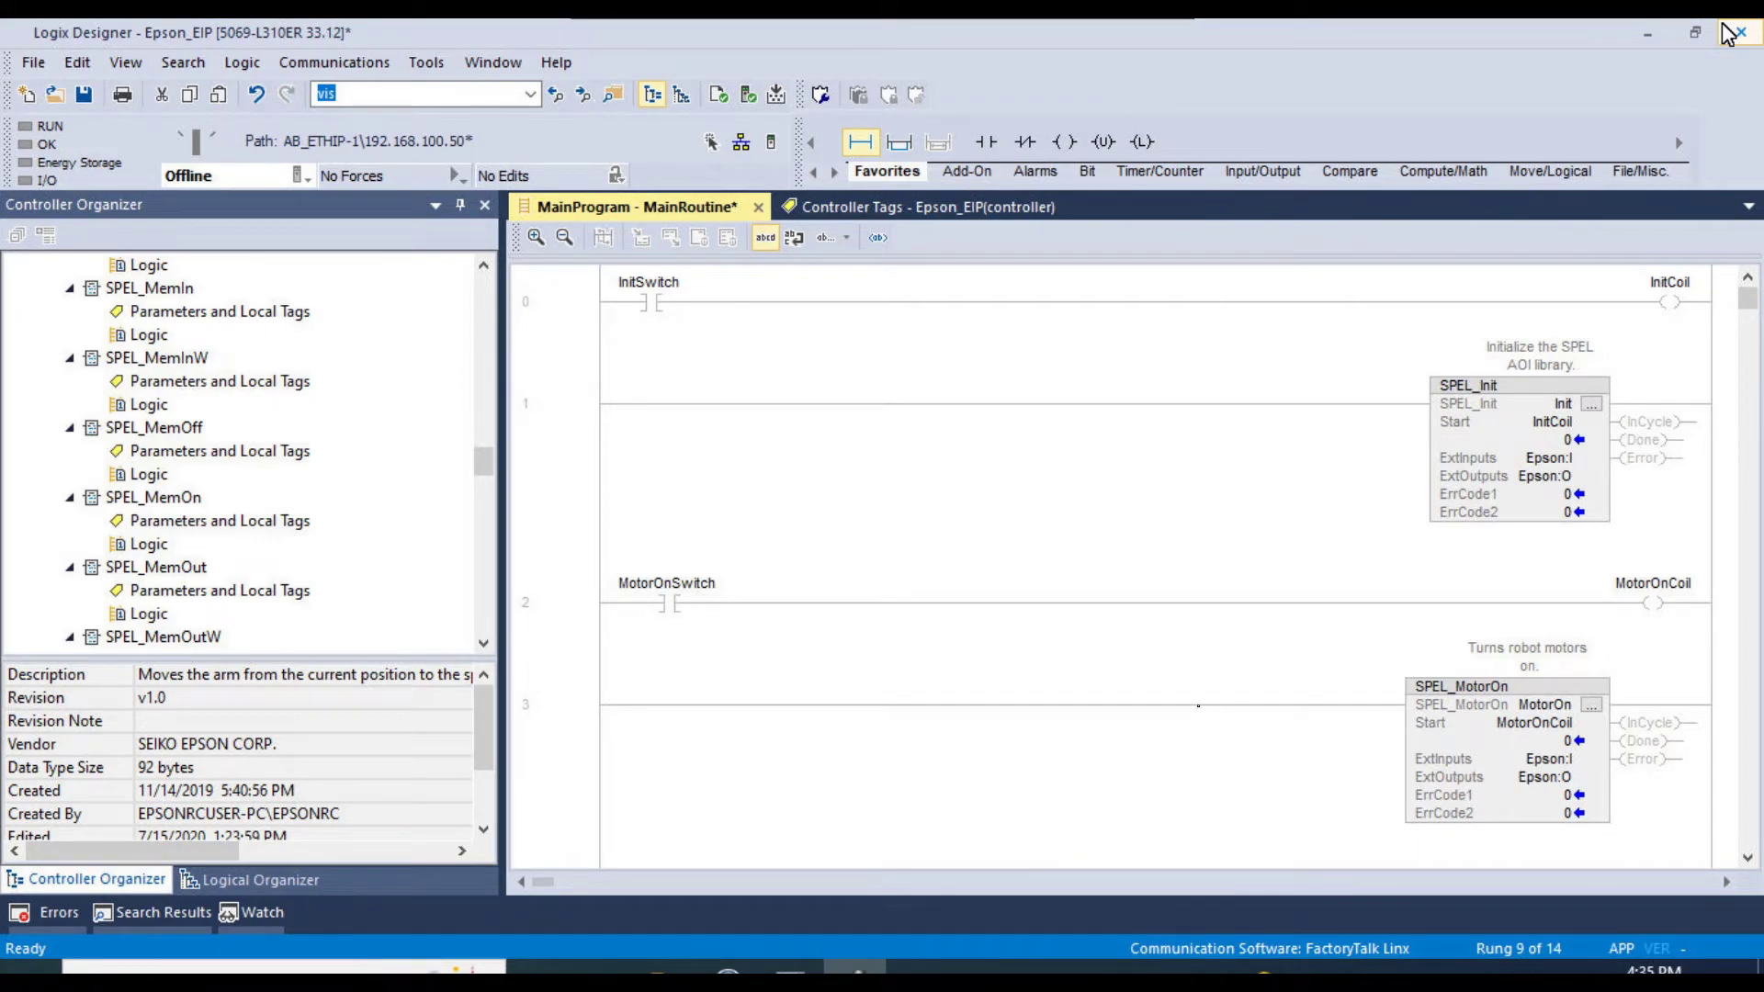
pyautogui.click(1125, 574)
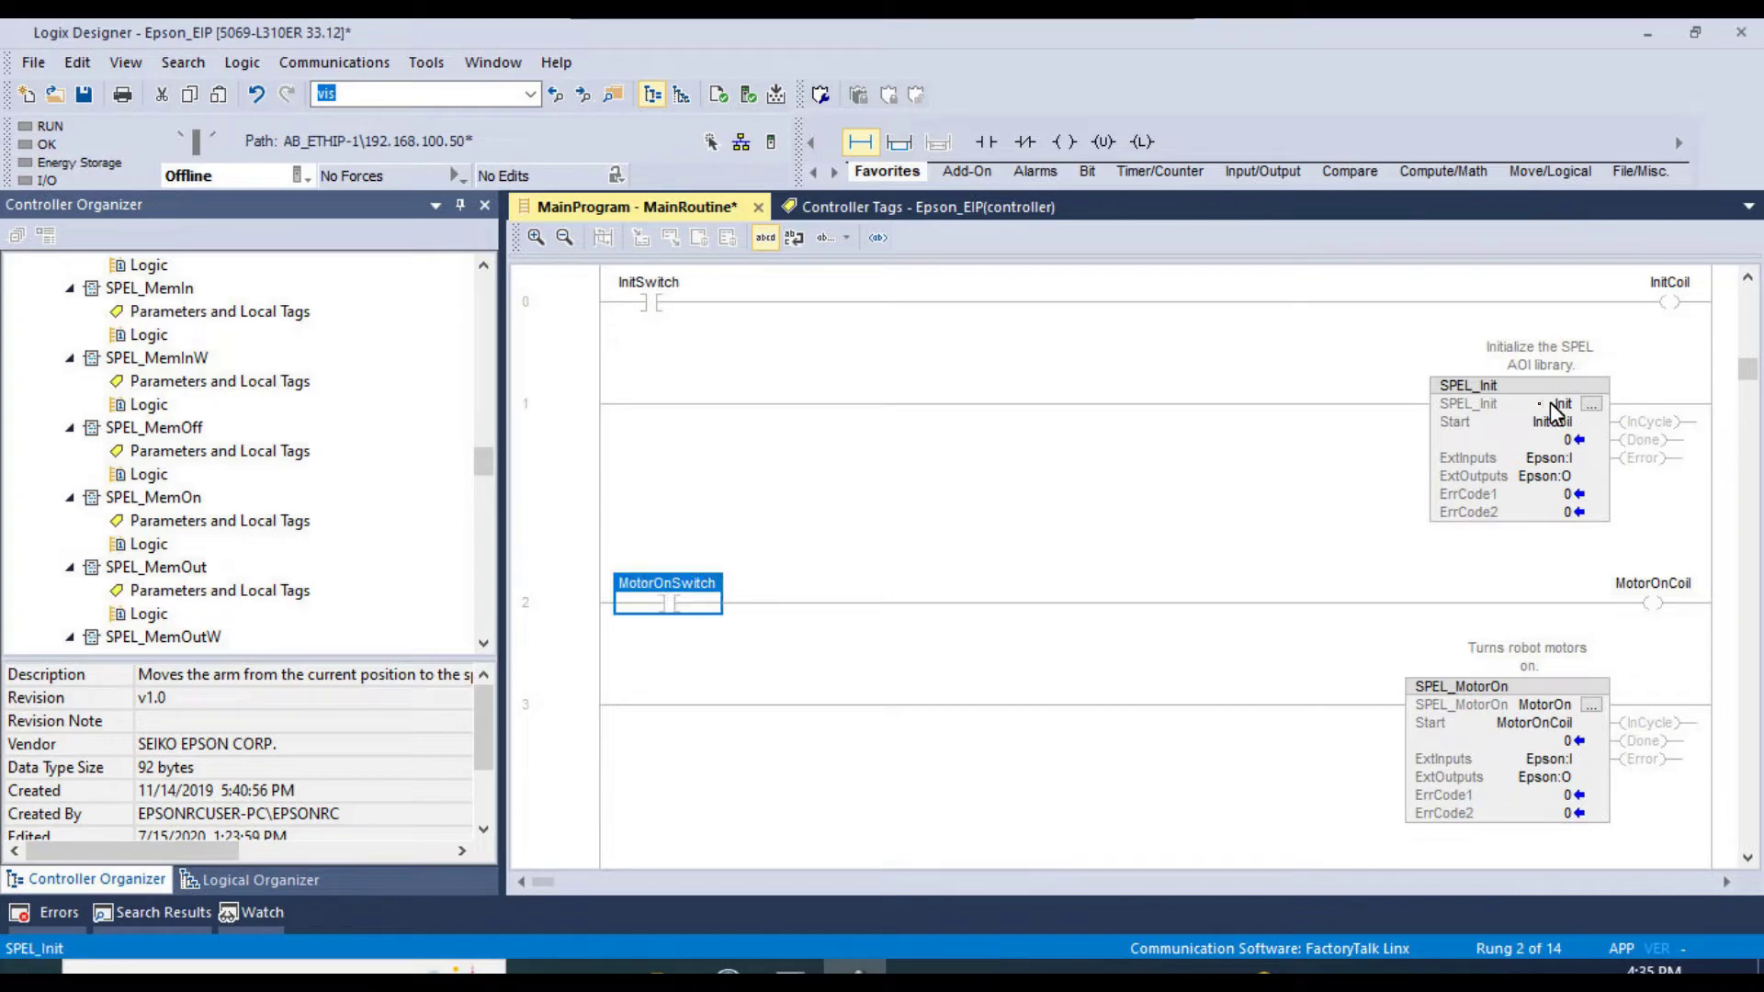
pyautogui.click(1506, 436)
pyautogui.scroll(-1, 1498, 569)
pyautogui.click(1493, 599)
pyautogui.scroll(-1, 1495, 605)
pyautogui.click(1493, 652)
pyautogui.scroll(-2, 1460, 671)
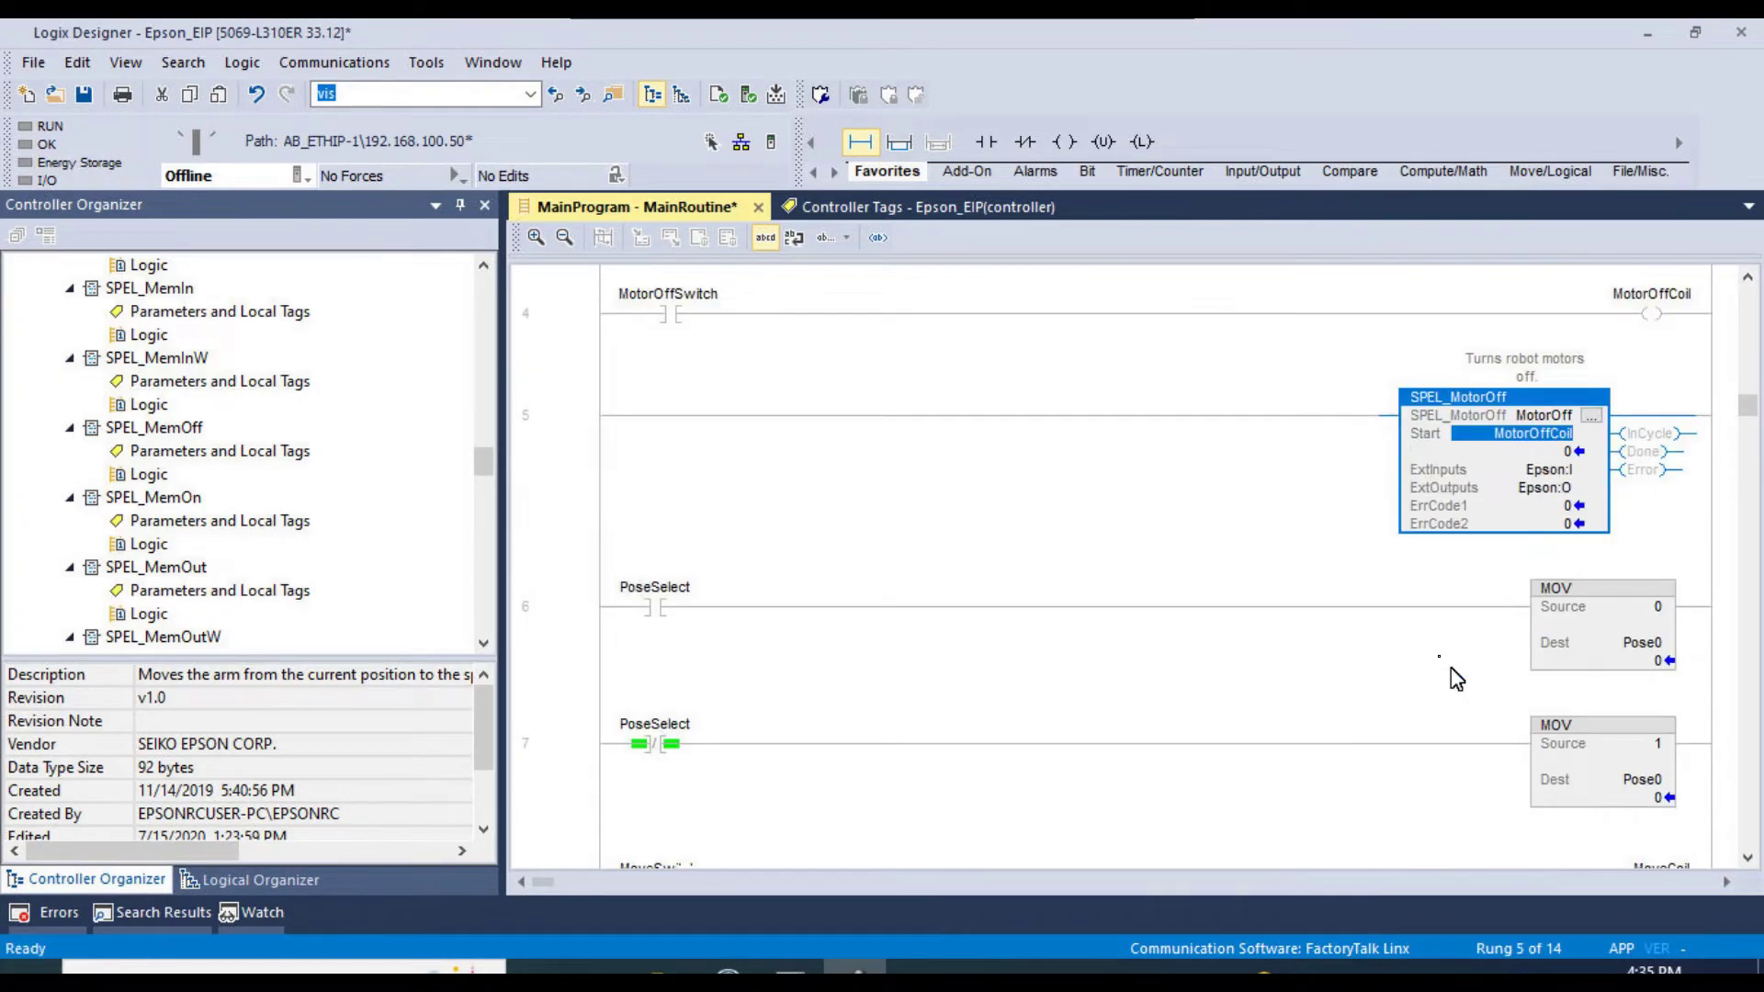
# - Review the PoseSelect MOV rungs that write to Pose0, and the MoveSwitch and SPEL_Move rungs that use it
pyautogui.scroll(-1, 1439, 659)
pyautogui.click(544, 413)
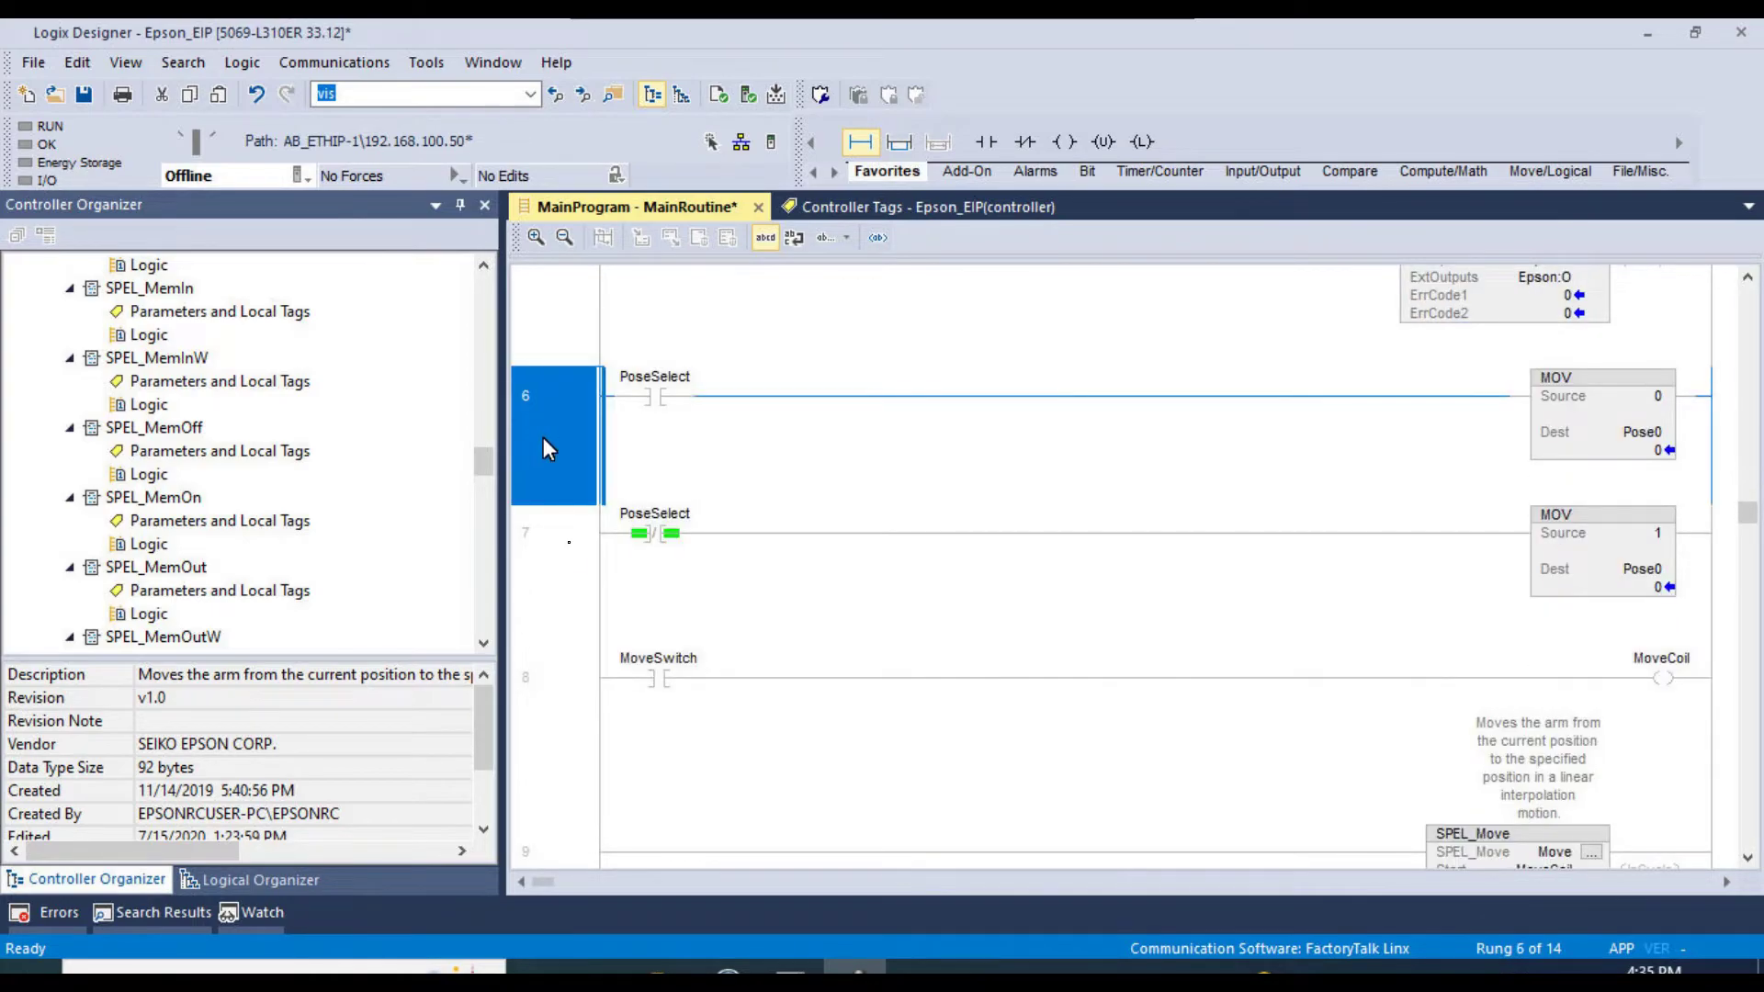
pyautogui.click(571, 556)
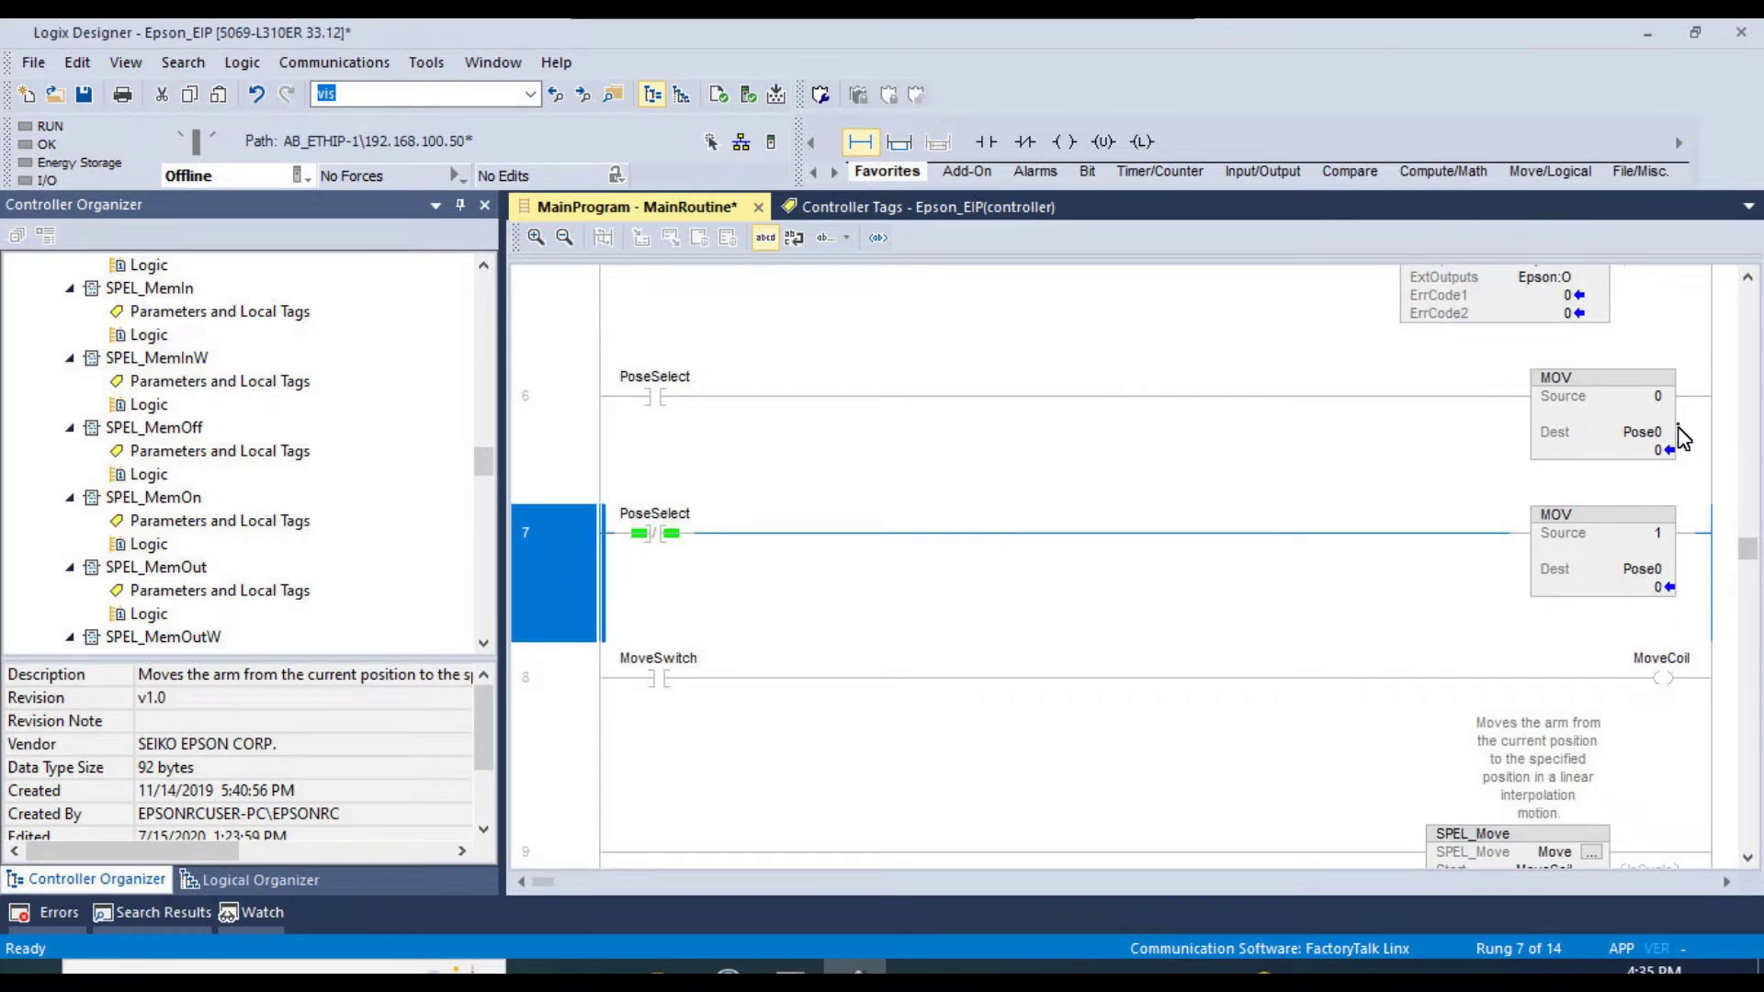
pyautogui.click(1659, 396)
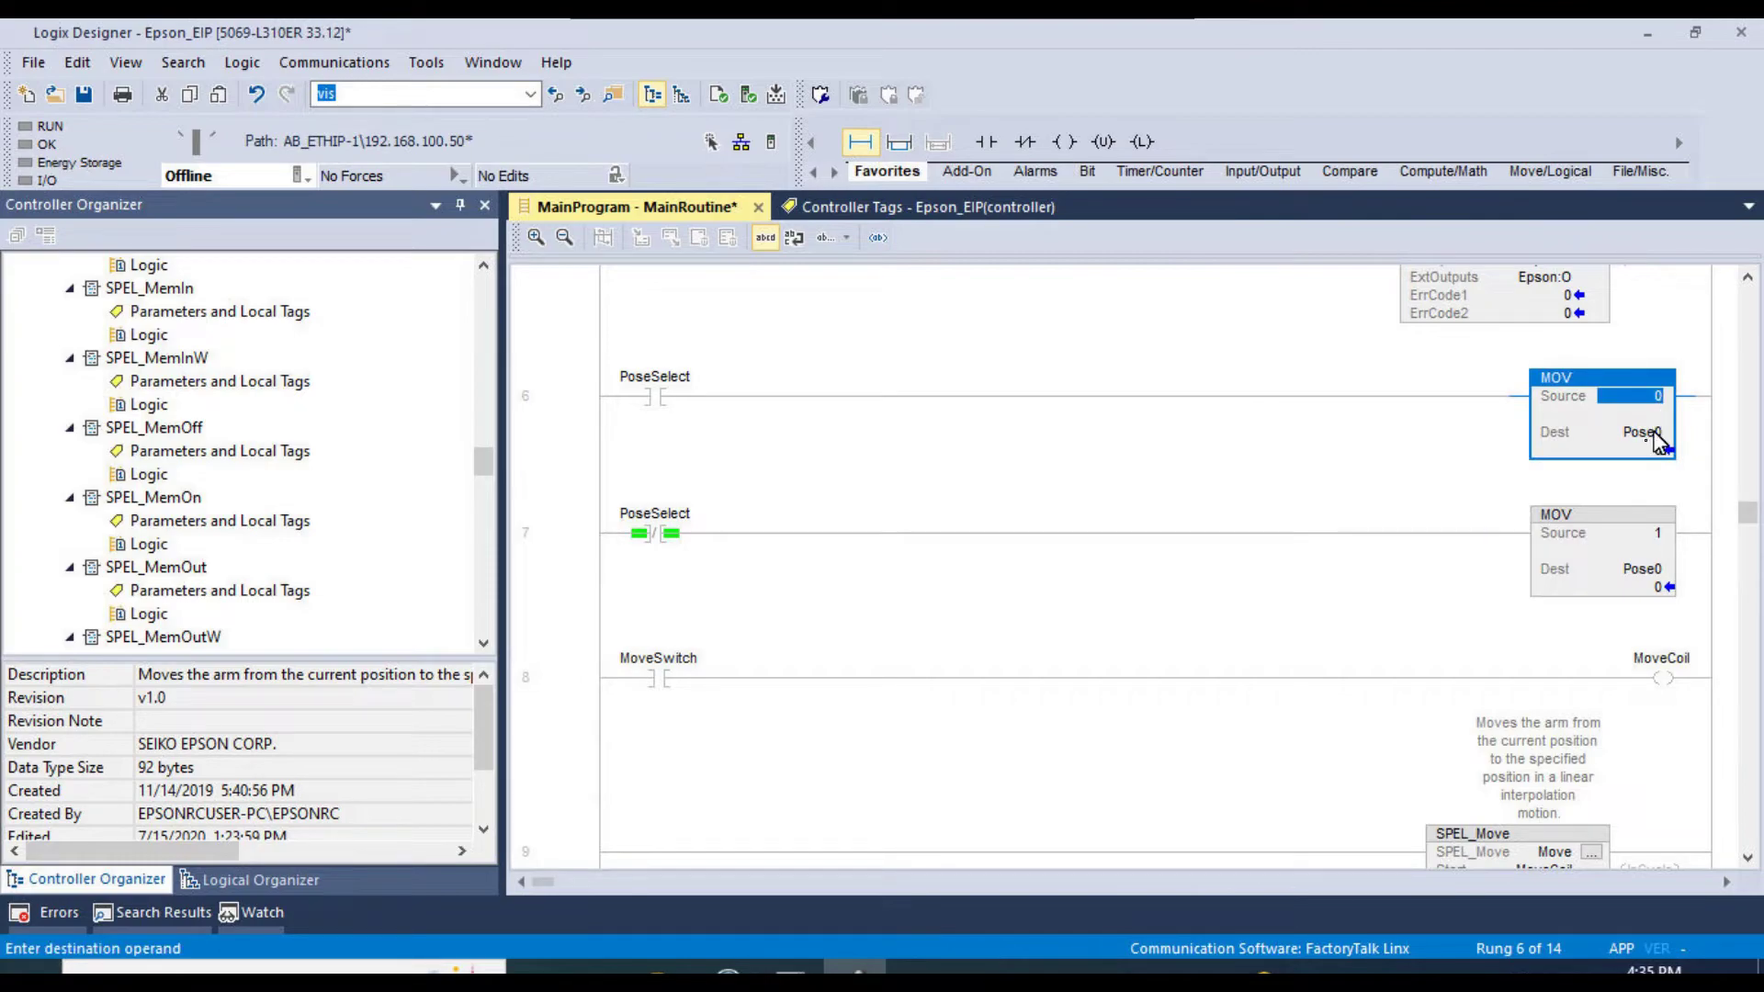
pyautogui.click(1649, 434)
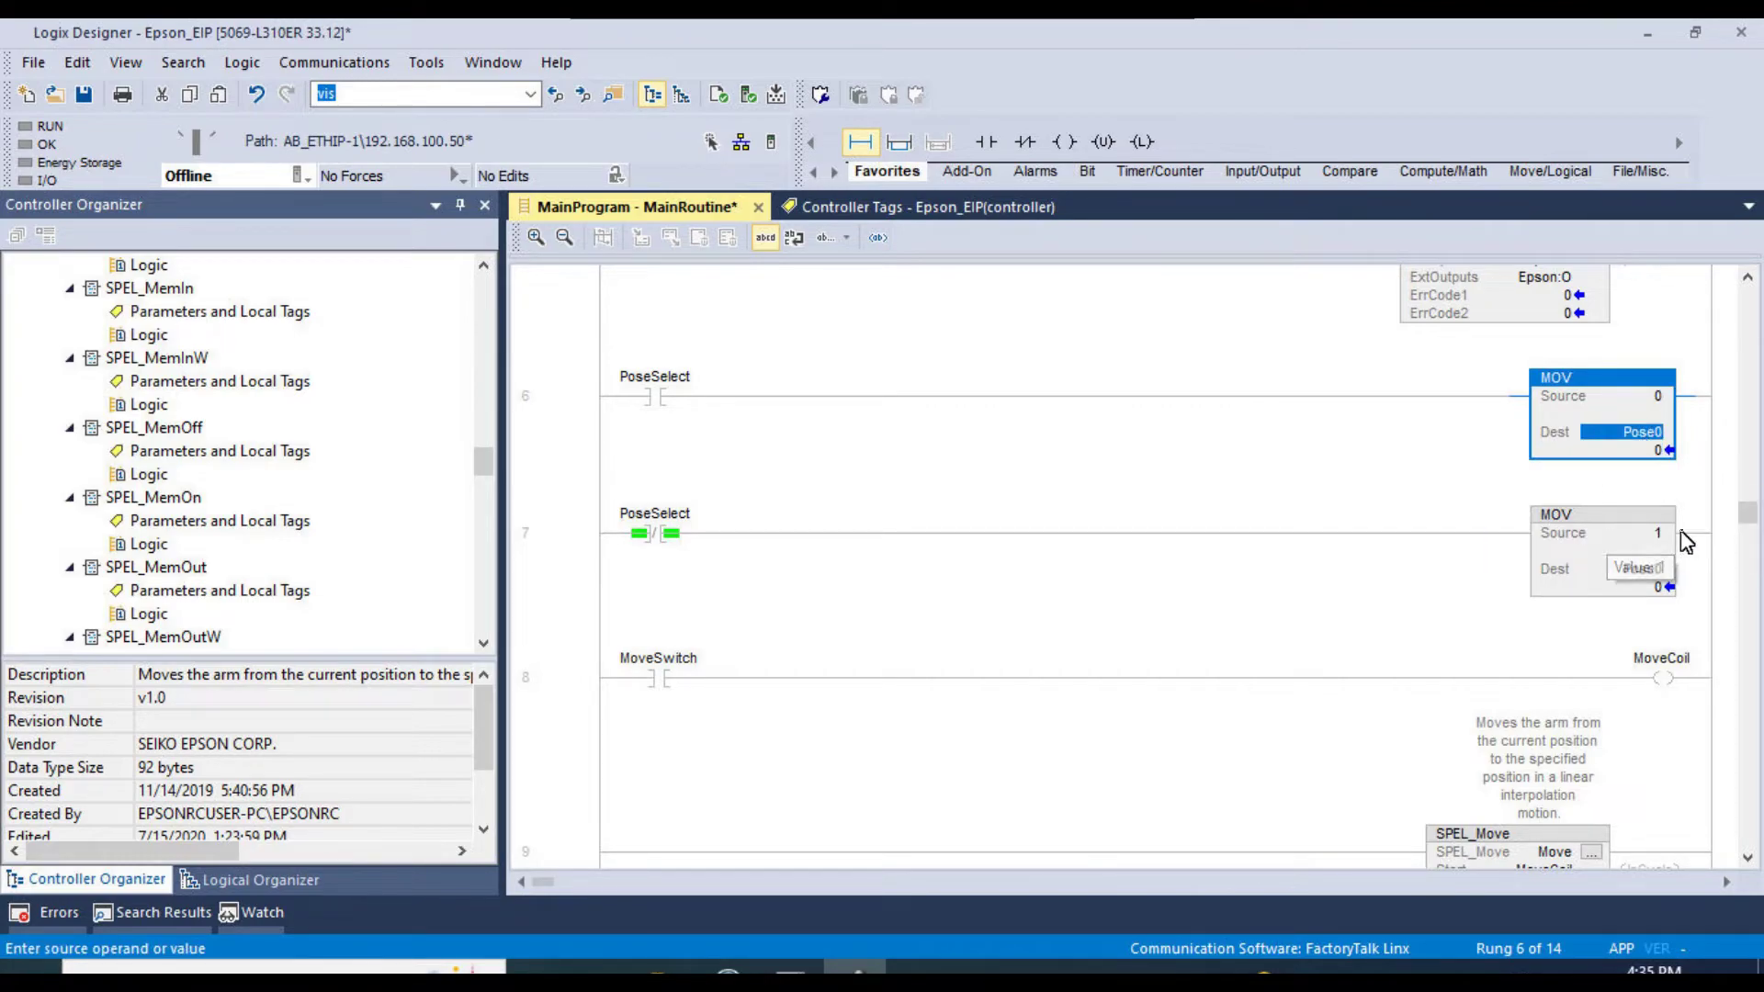
pyautogui.click(1650, 570)
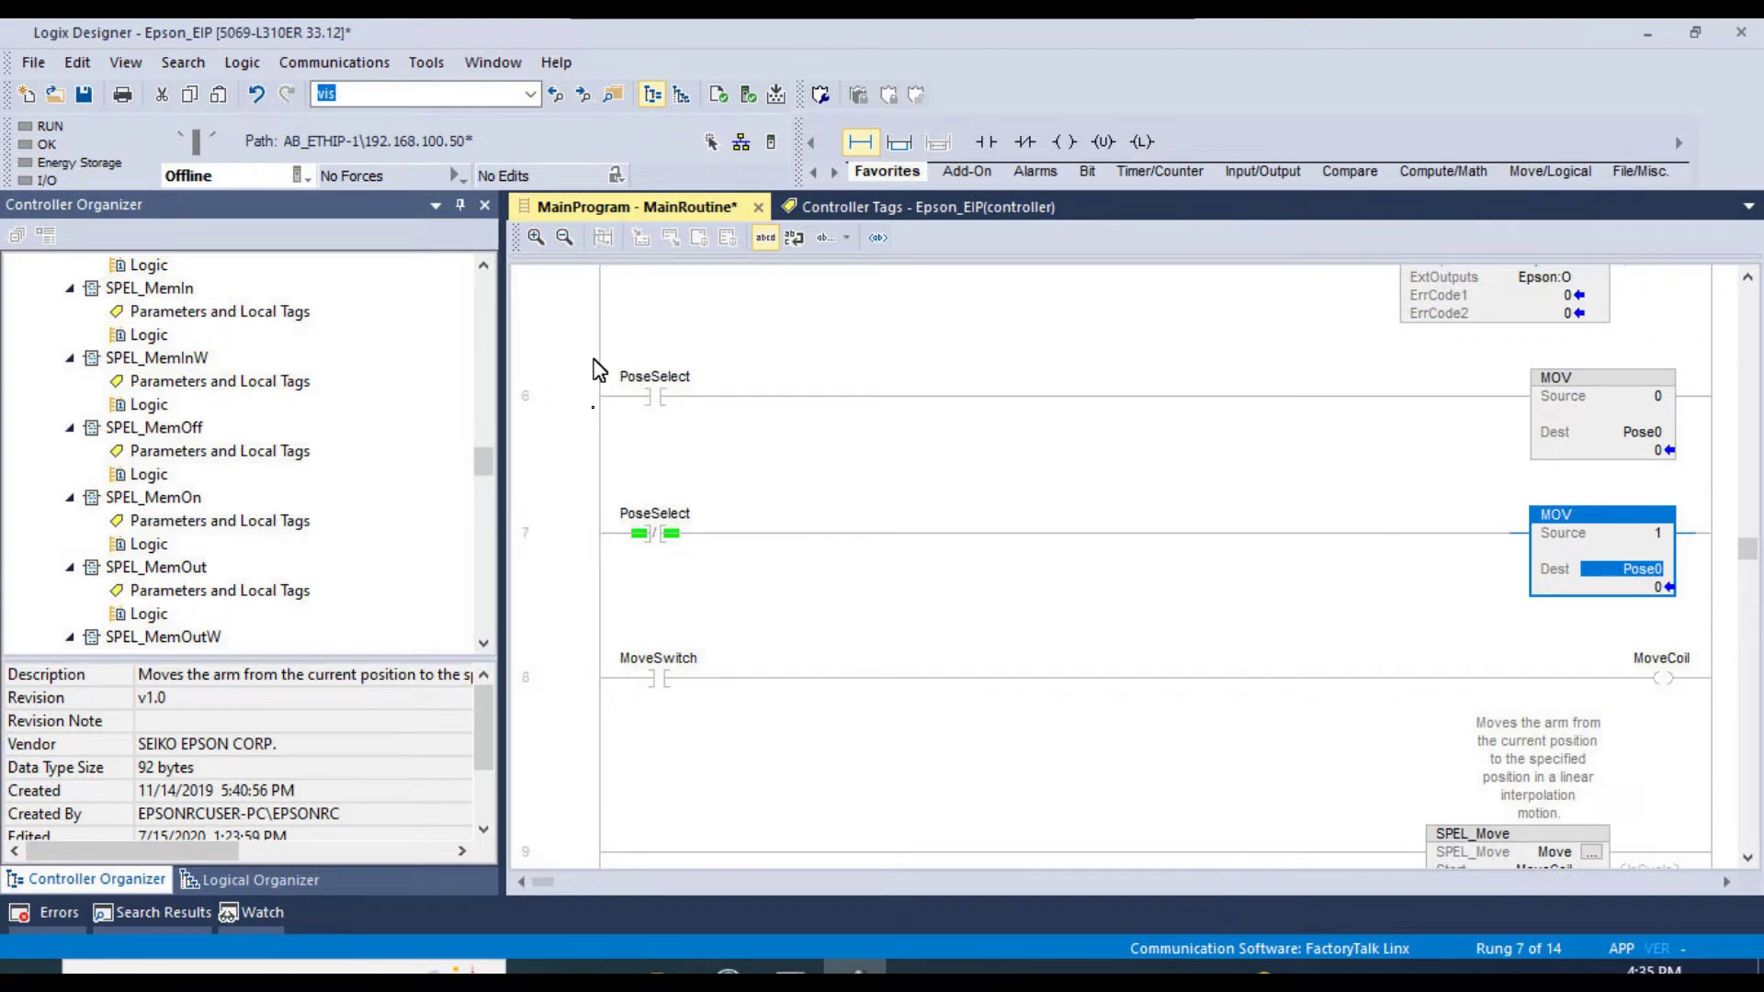
pyautogui.scroll(-3, 985, 720)
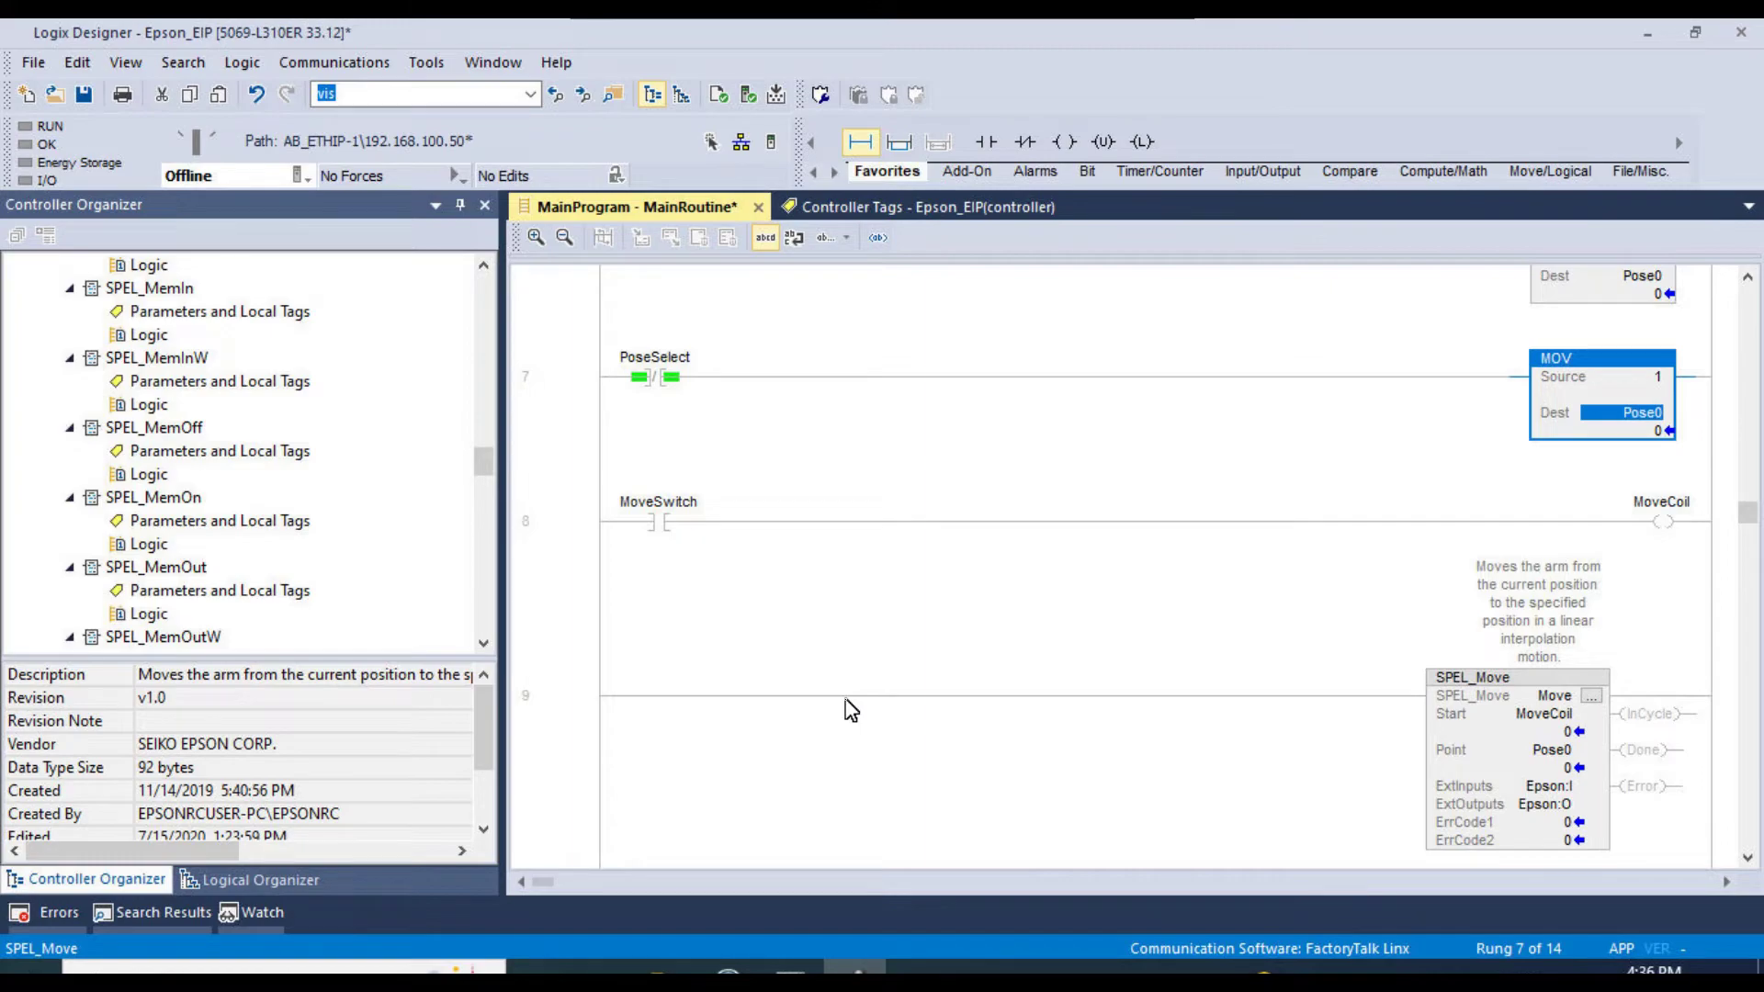
pyautogui.click(572, 549)
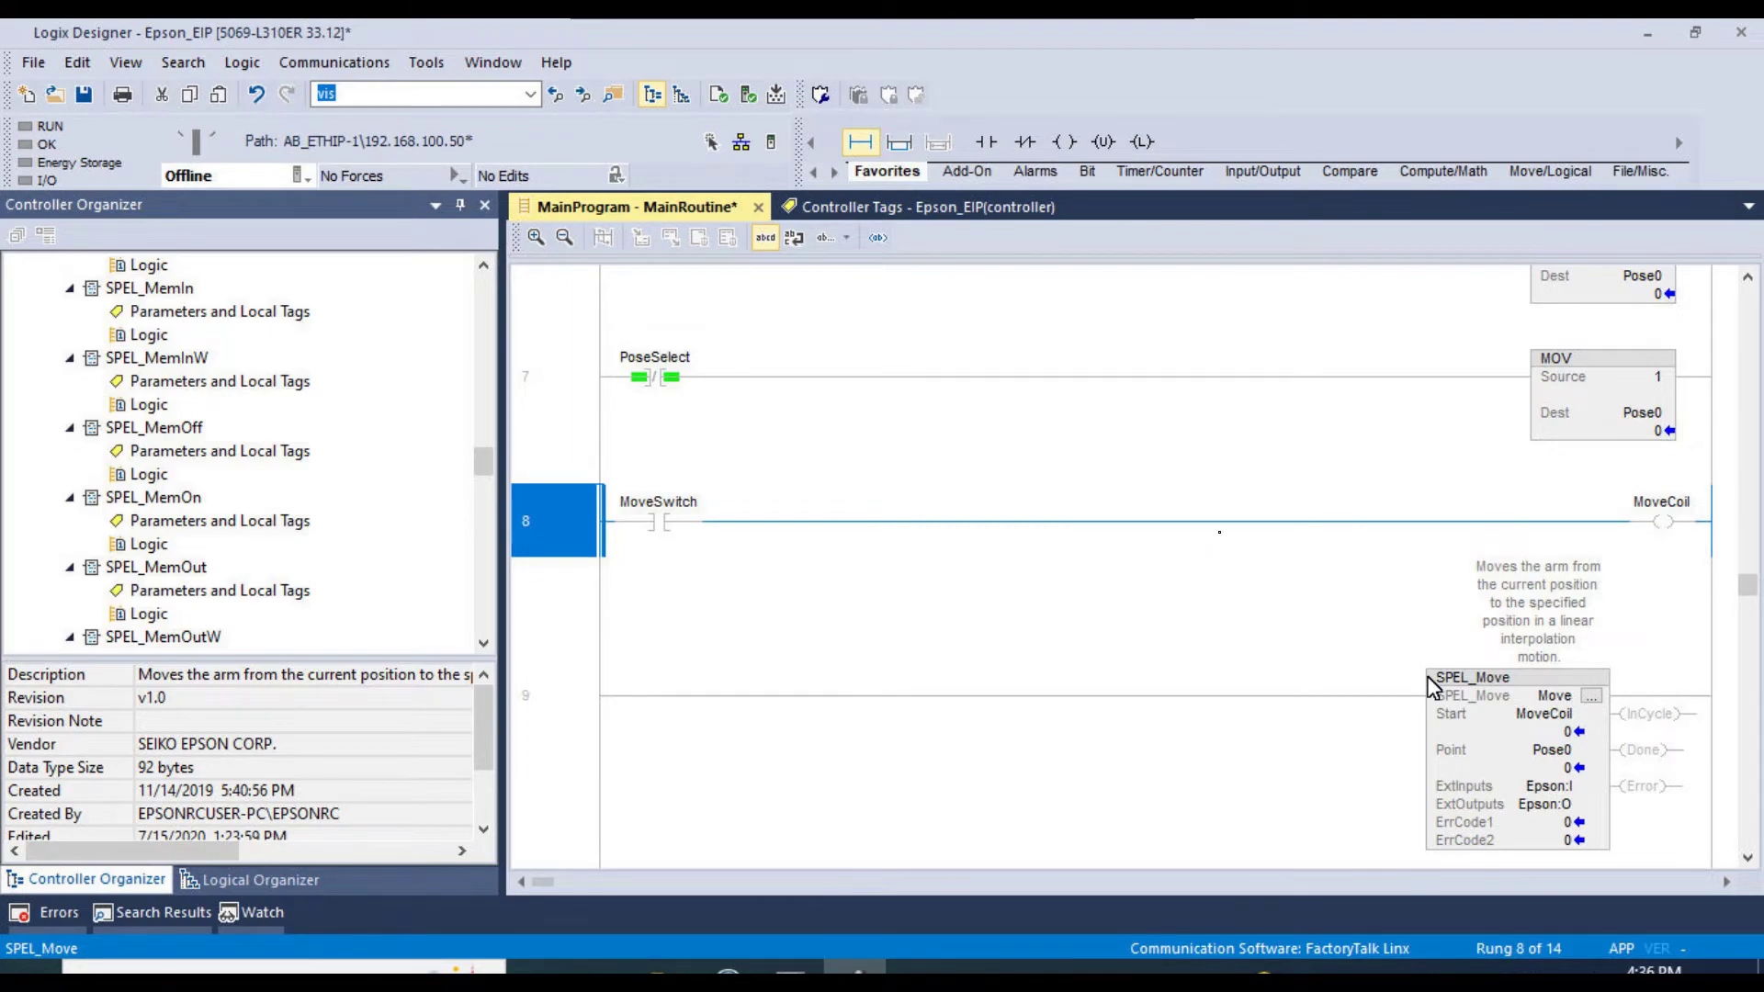
pyautogui.scroll(1, 1148, 505)
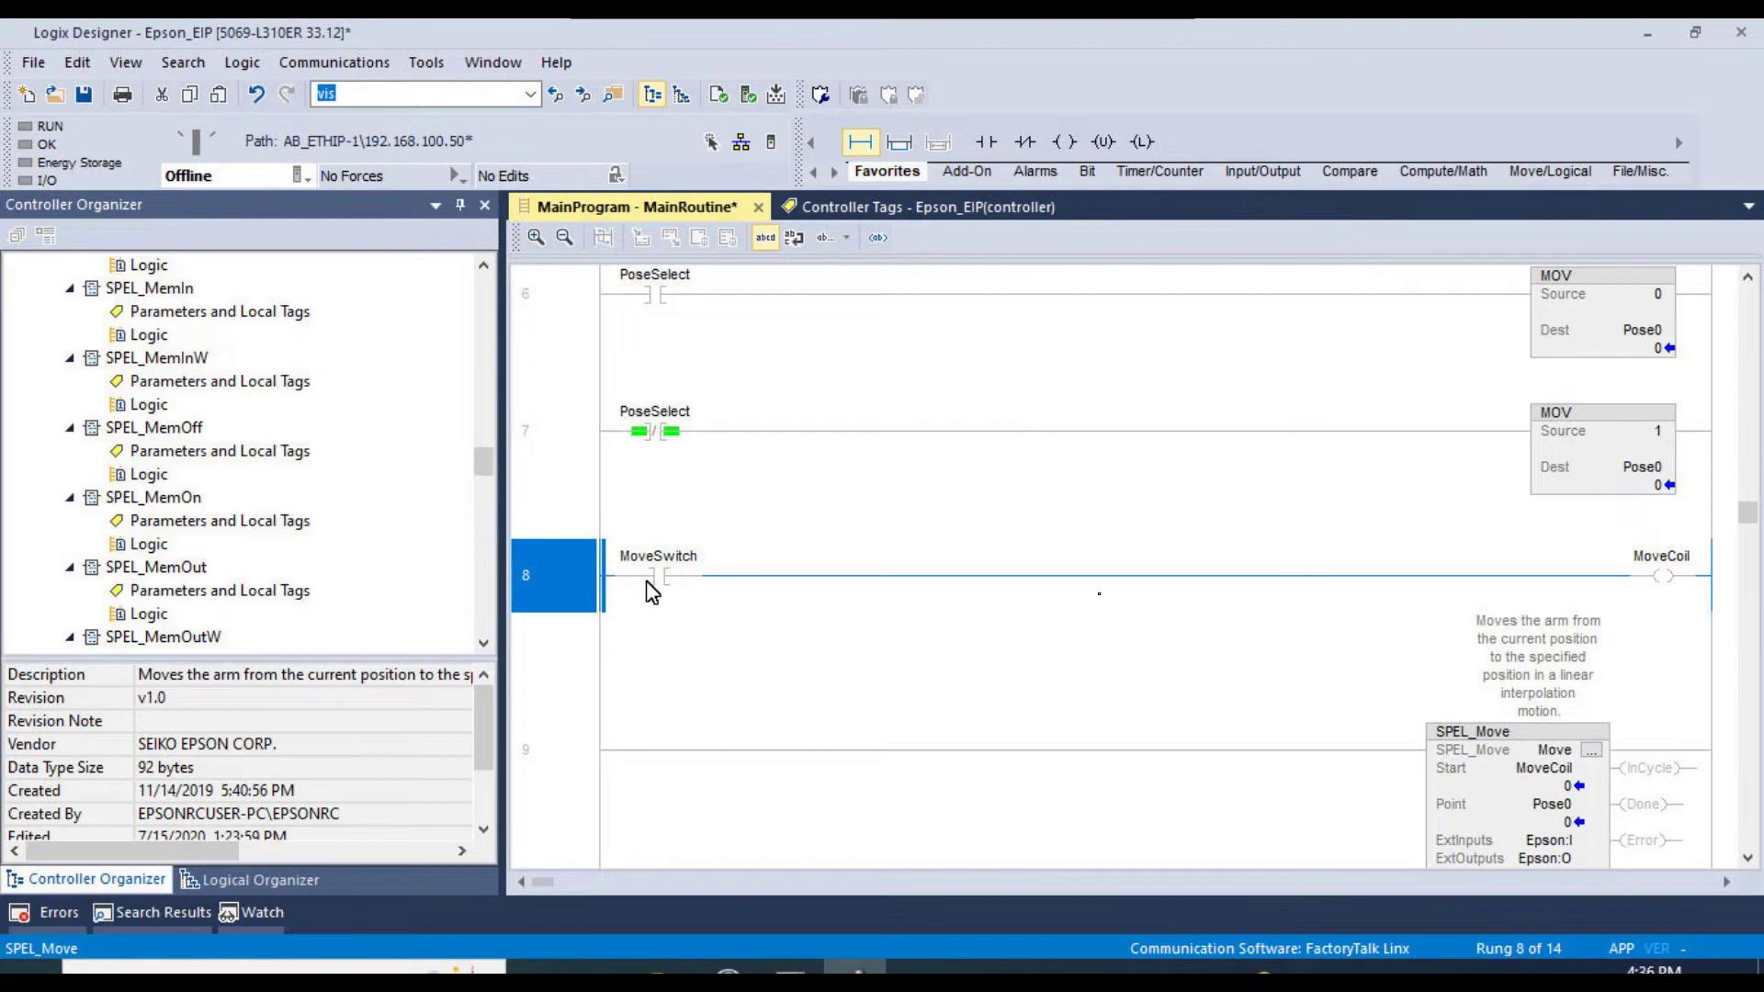
pyautogui.moveTo(1529, 774)
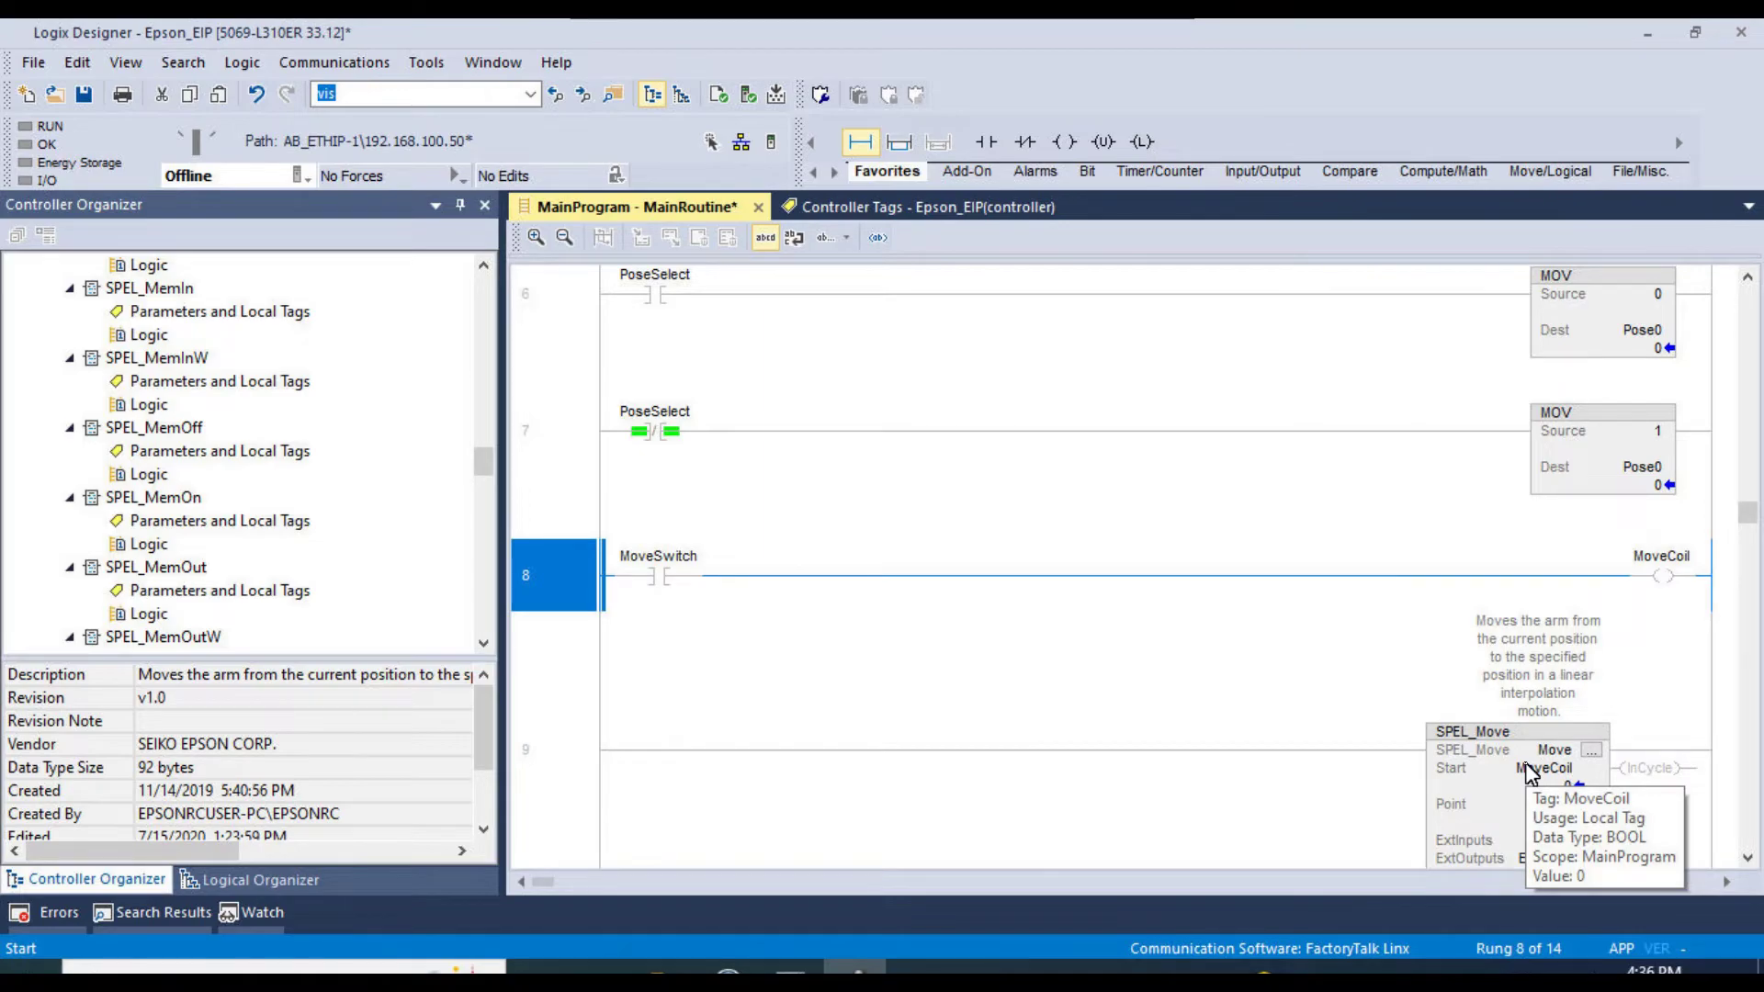
pyautogui.scroll(10, 952, 732)
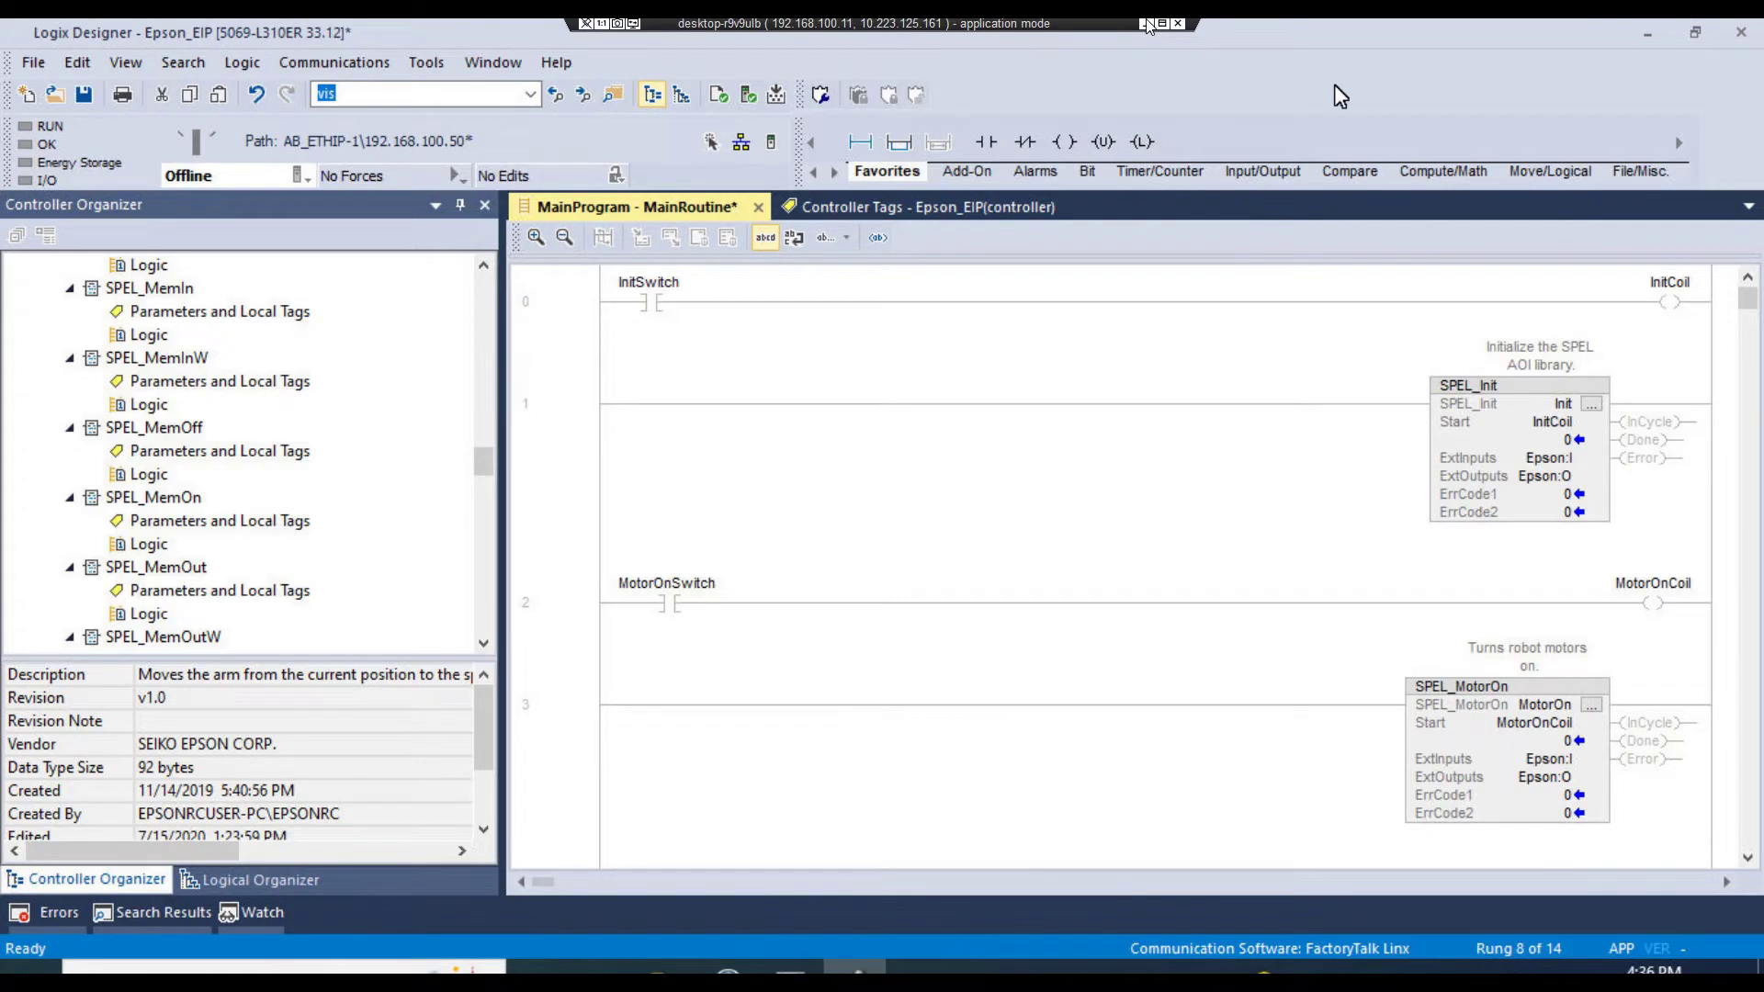
# - Return the remote session to a window and download the offline Epson_EIP project to the CompactLogix controller
pyautogui.click(1162, 20)
pyautogui.moveTo(1189, 73); pyautogui.dragTo(561, 119)
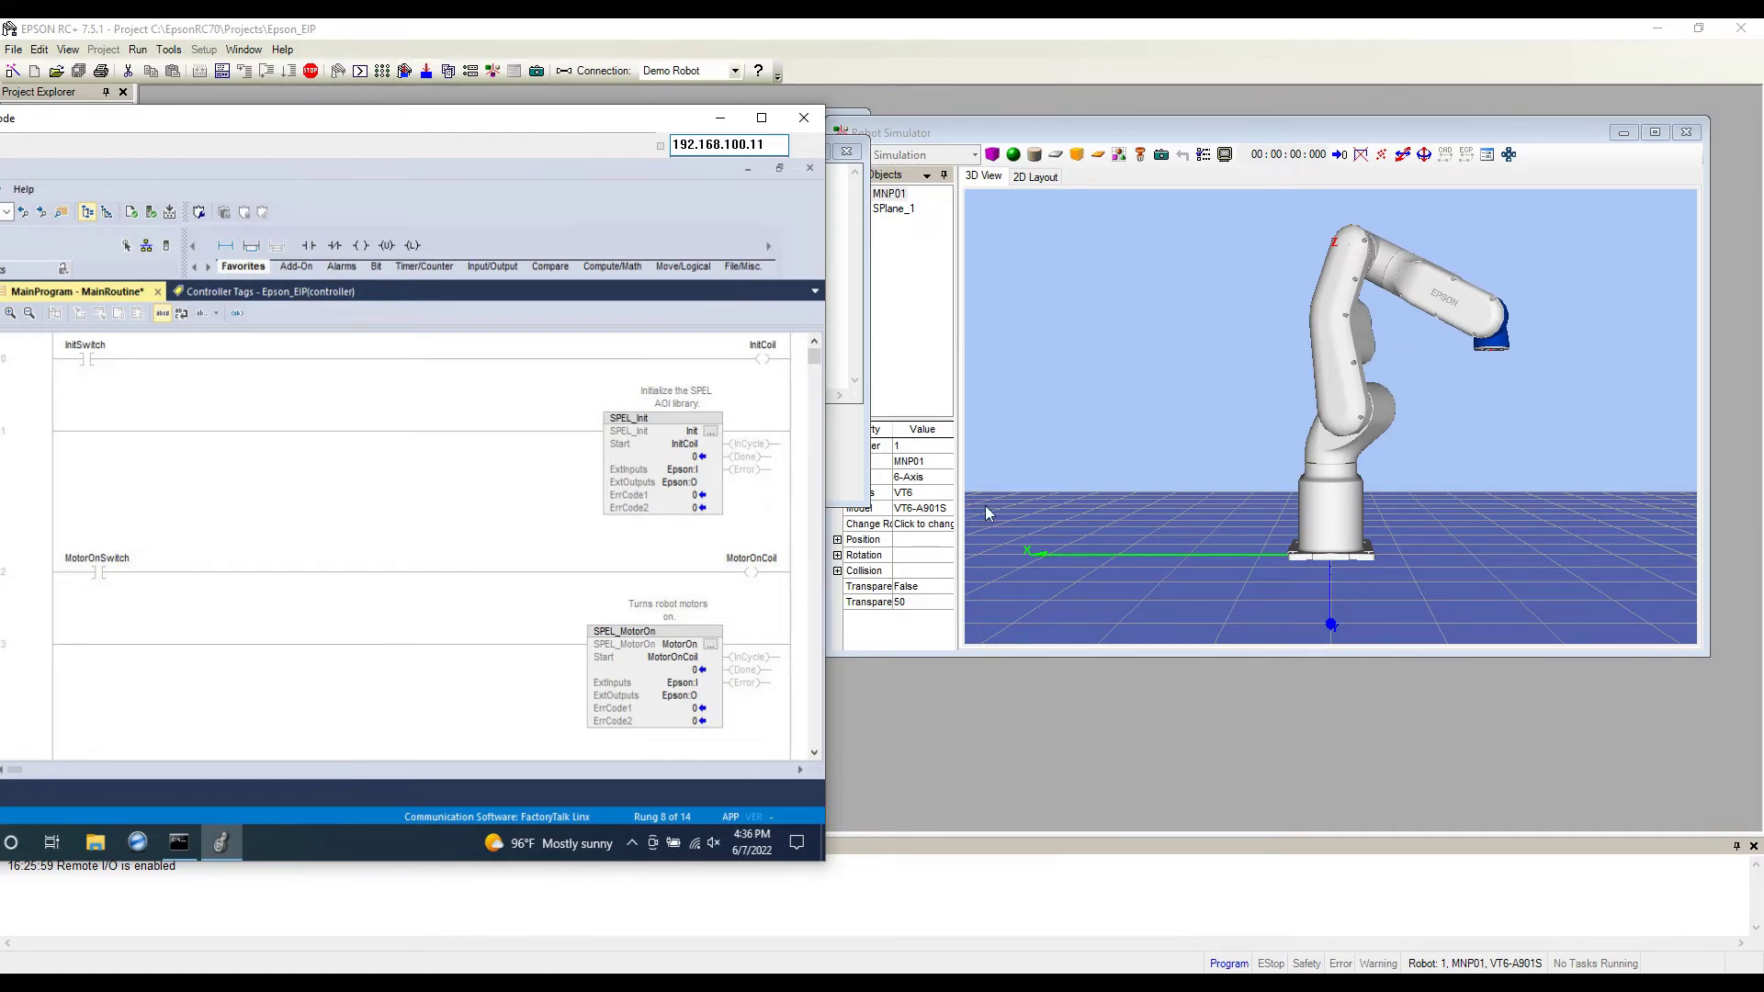
pyautogui.click(109, 352)
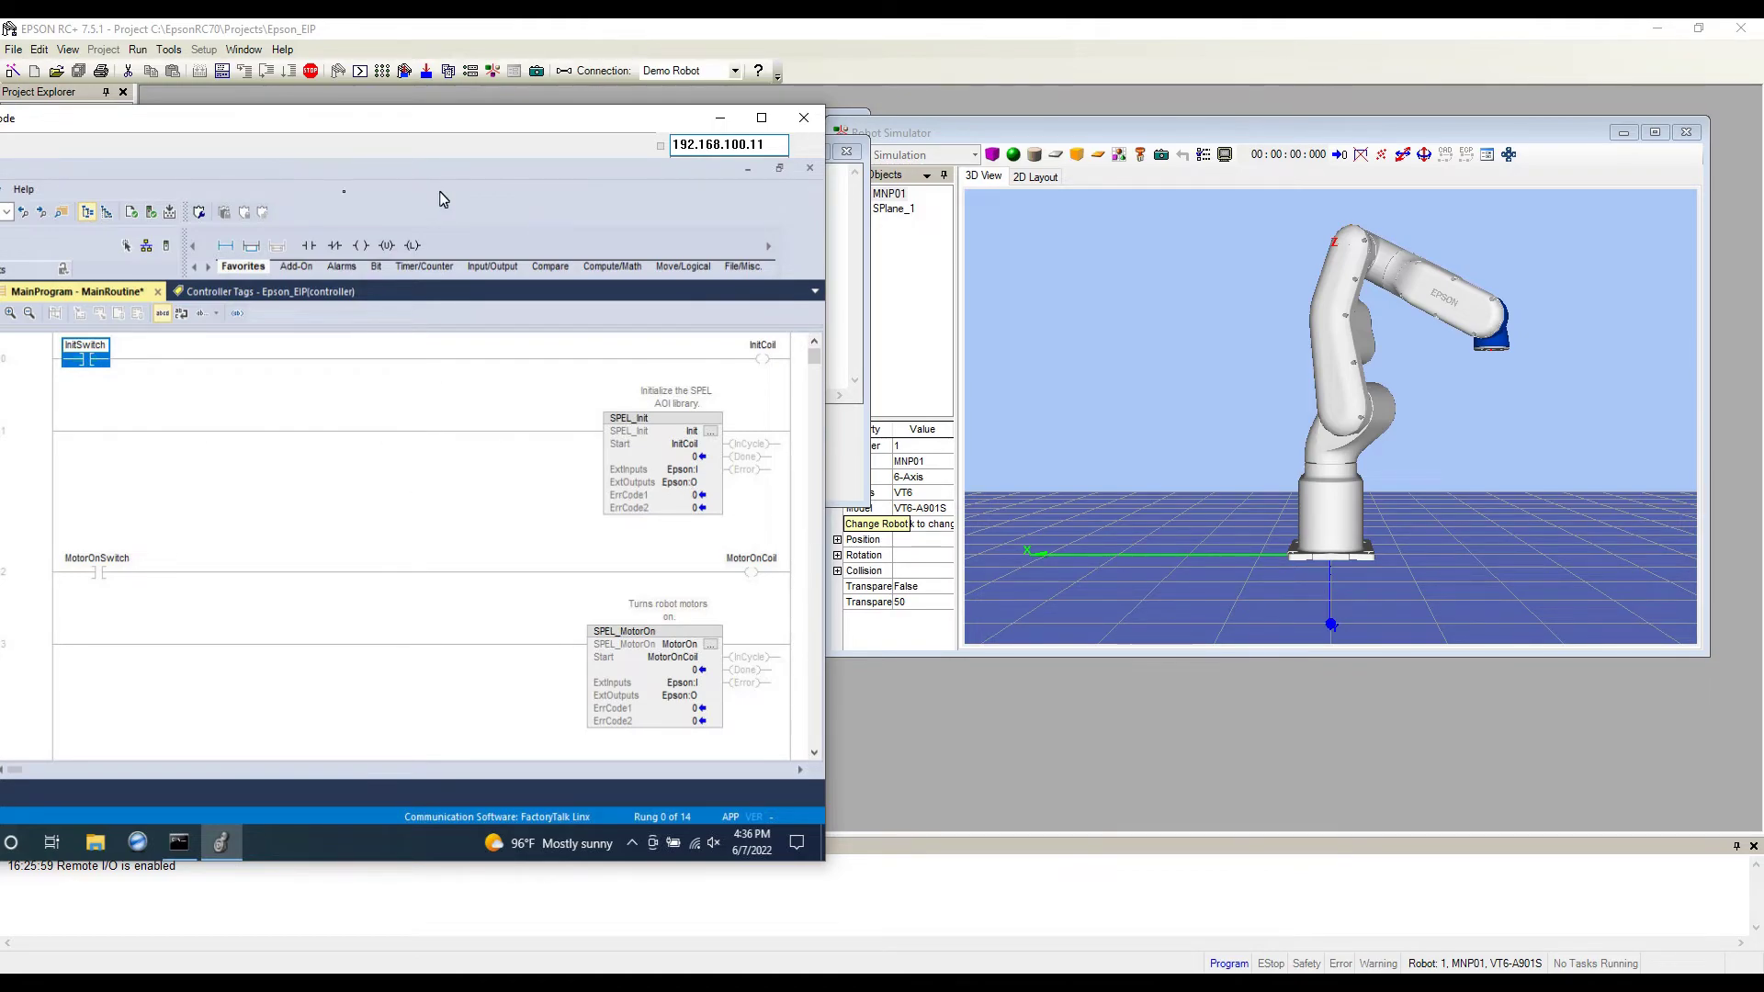
pyautogui.moveTo(275, 131); pyautogui.dragTo(815, 120)
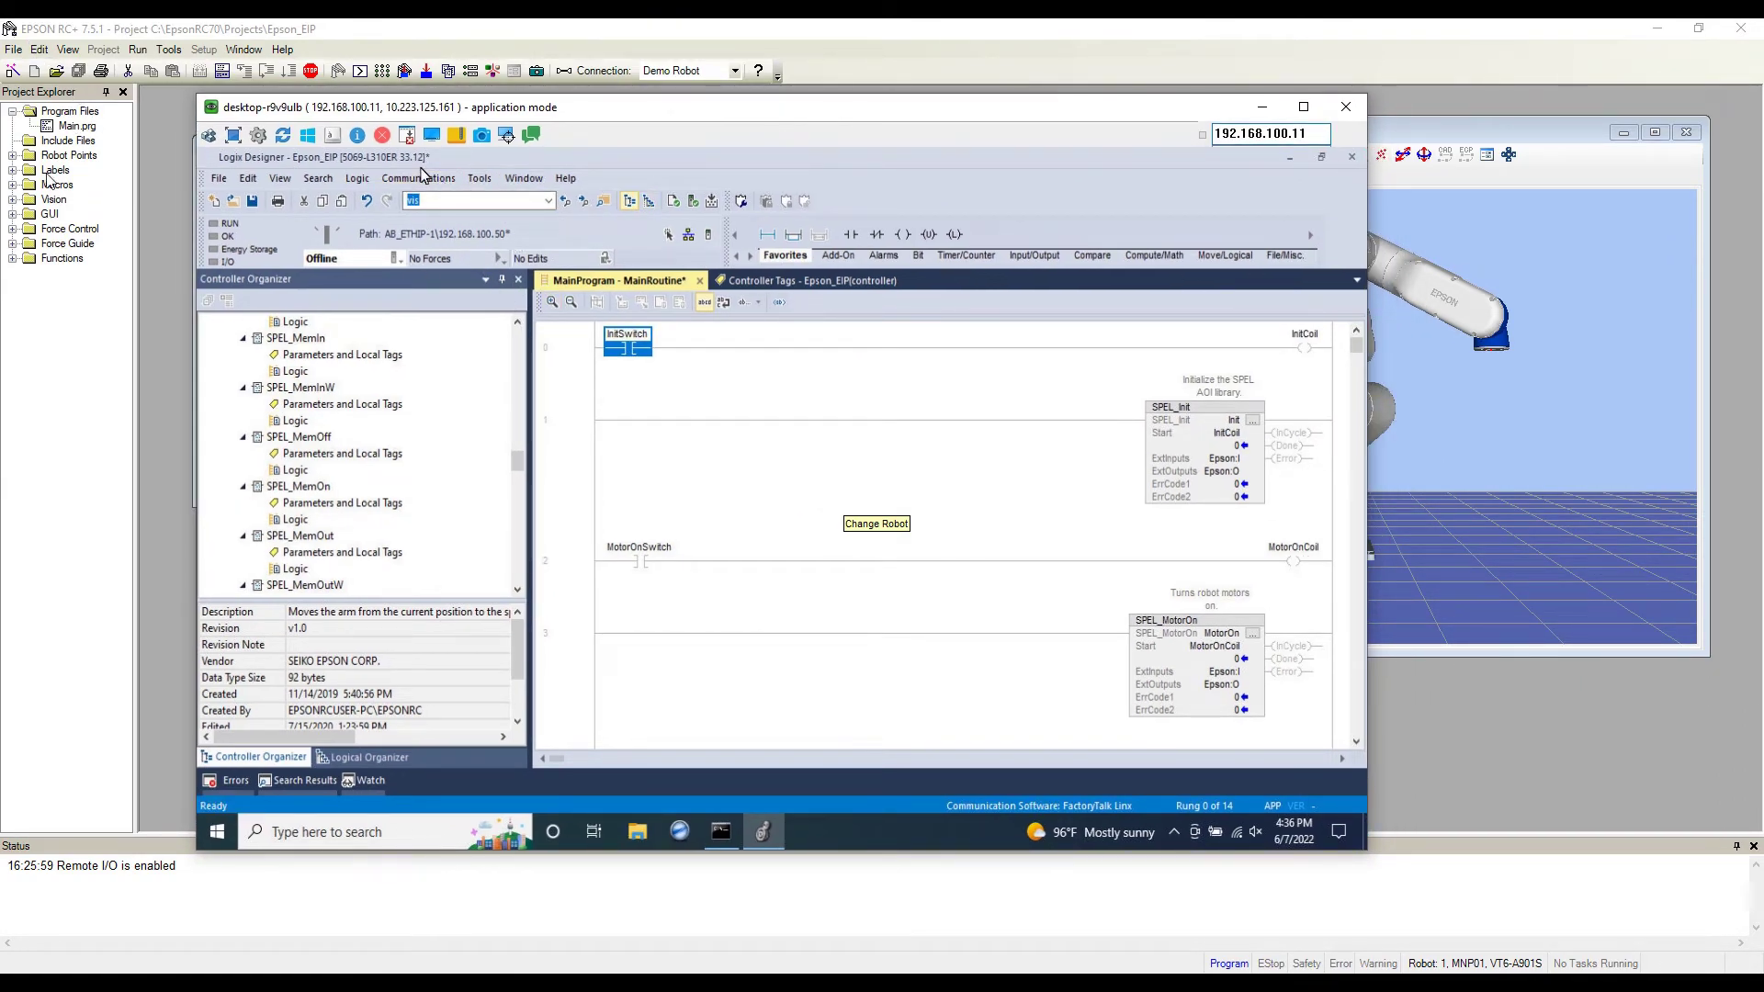
pyautogui.click(418, 177)
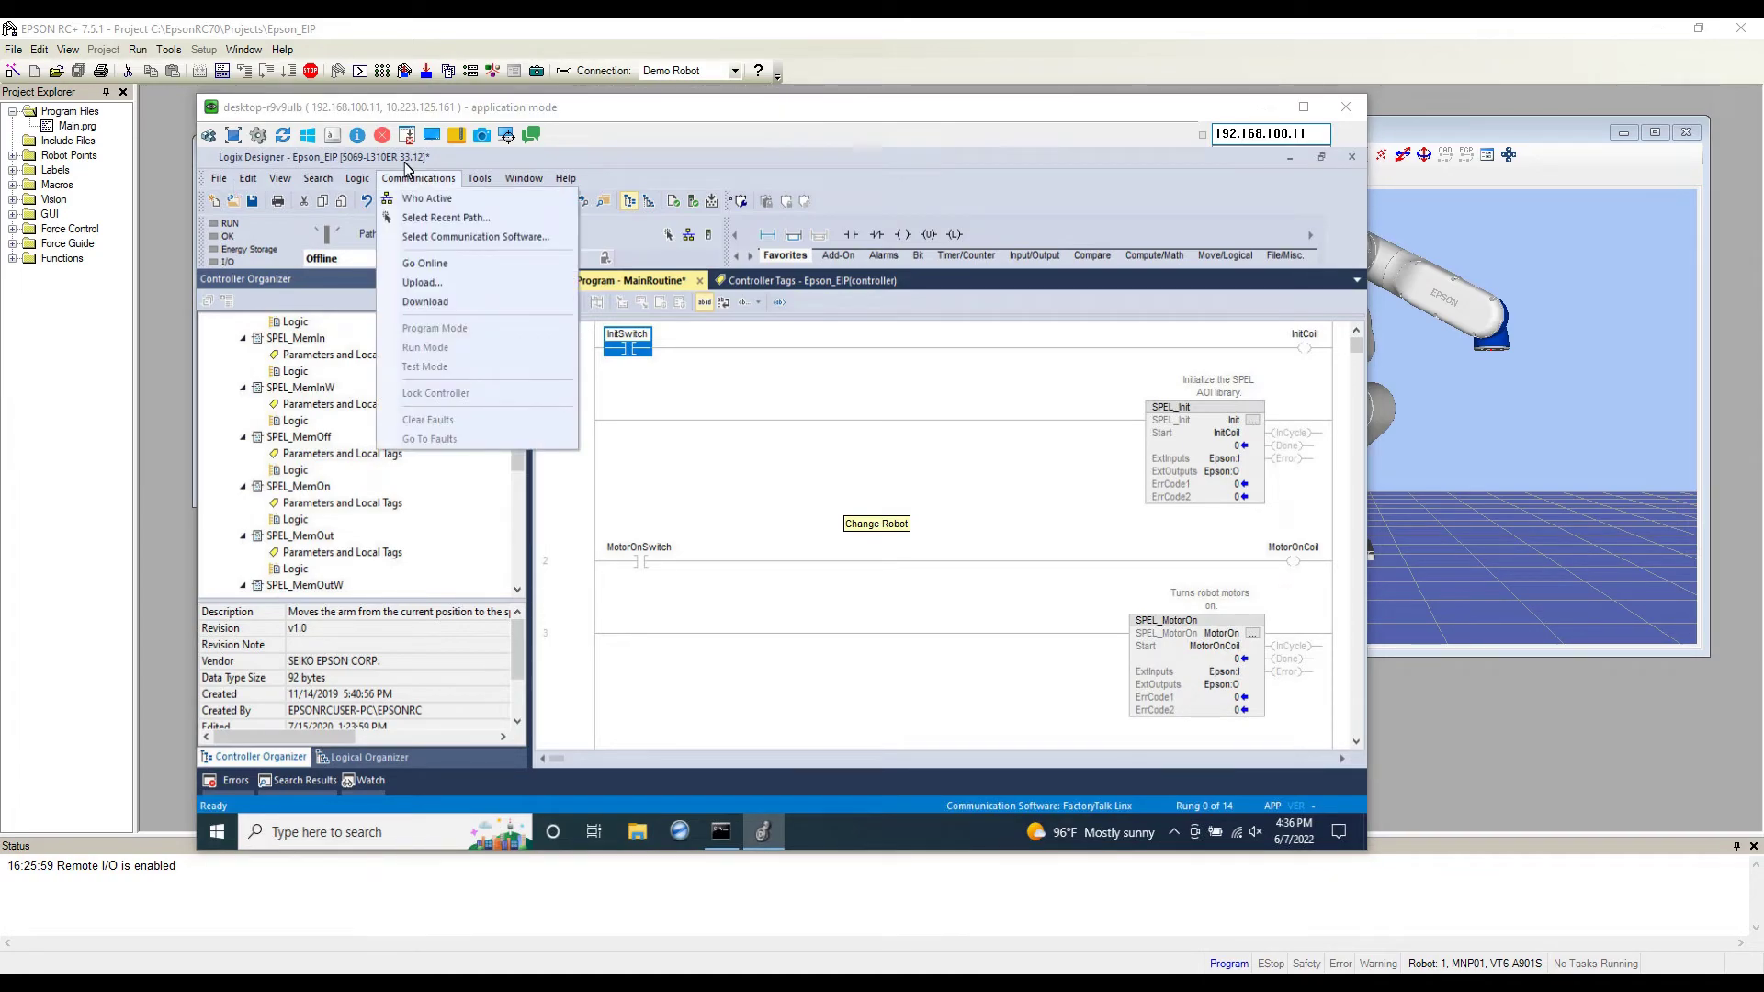
pyautogui.click(427, 302)
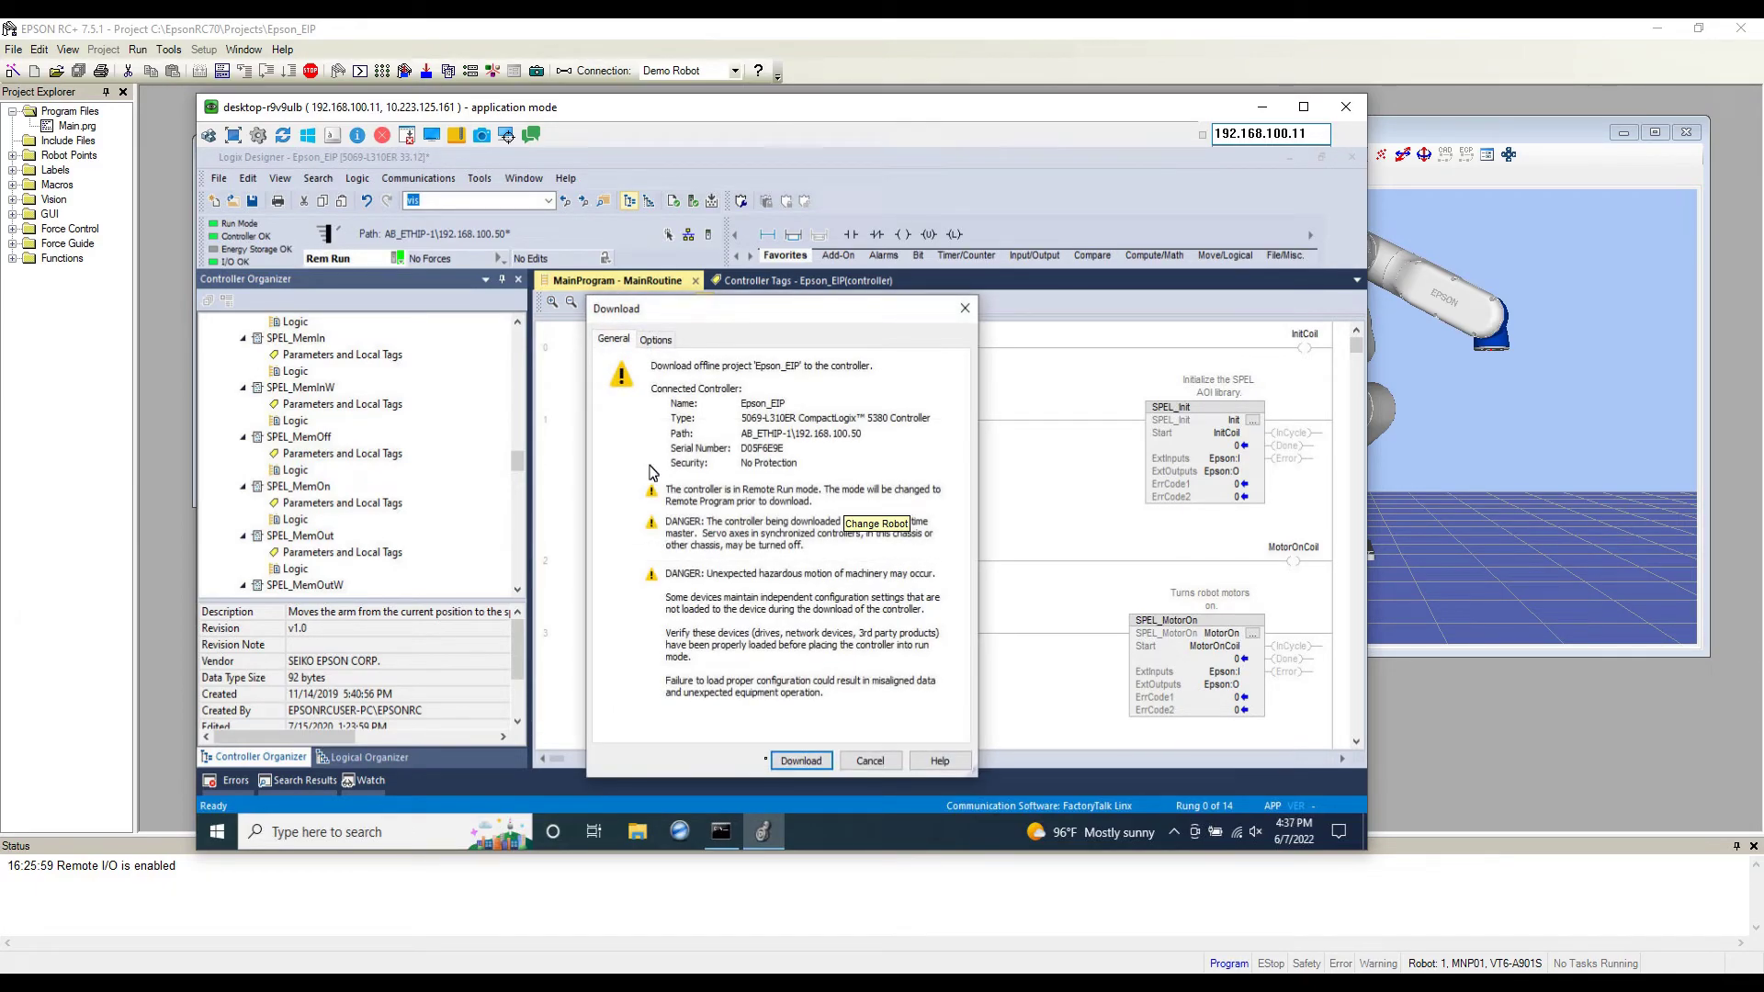
pyautogui.click(794, 761)
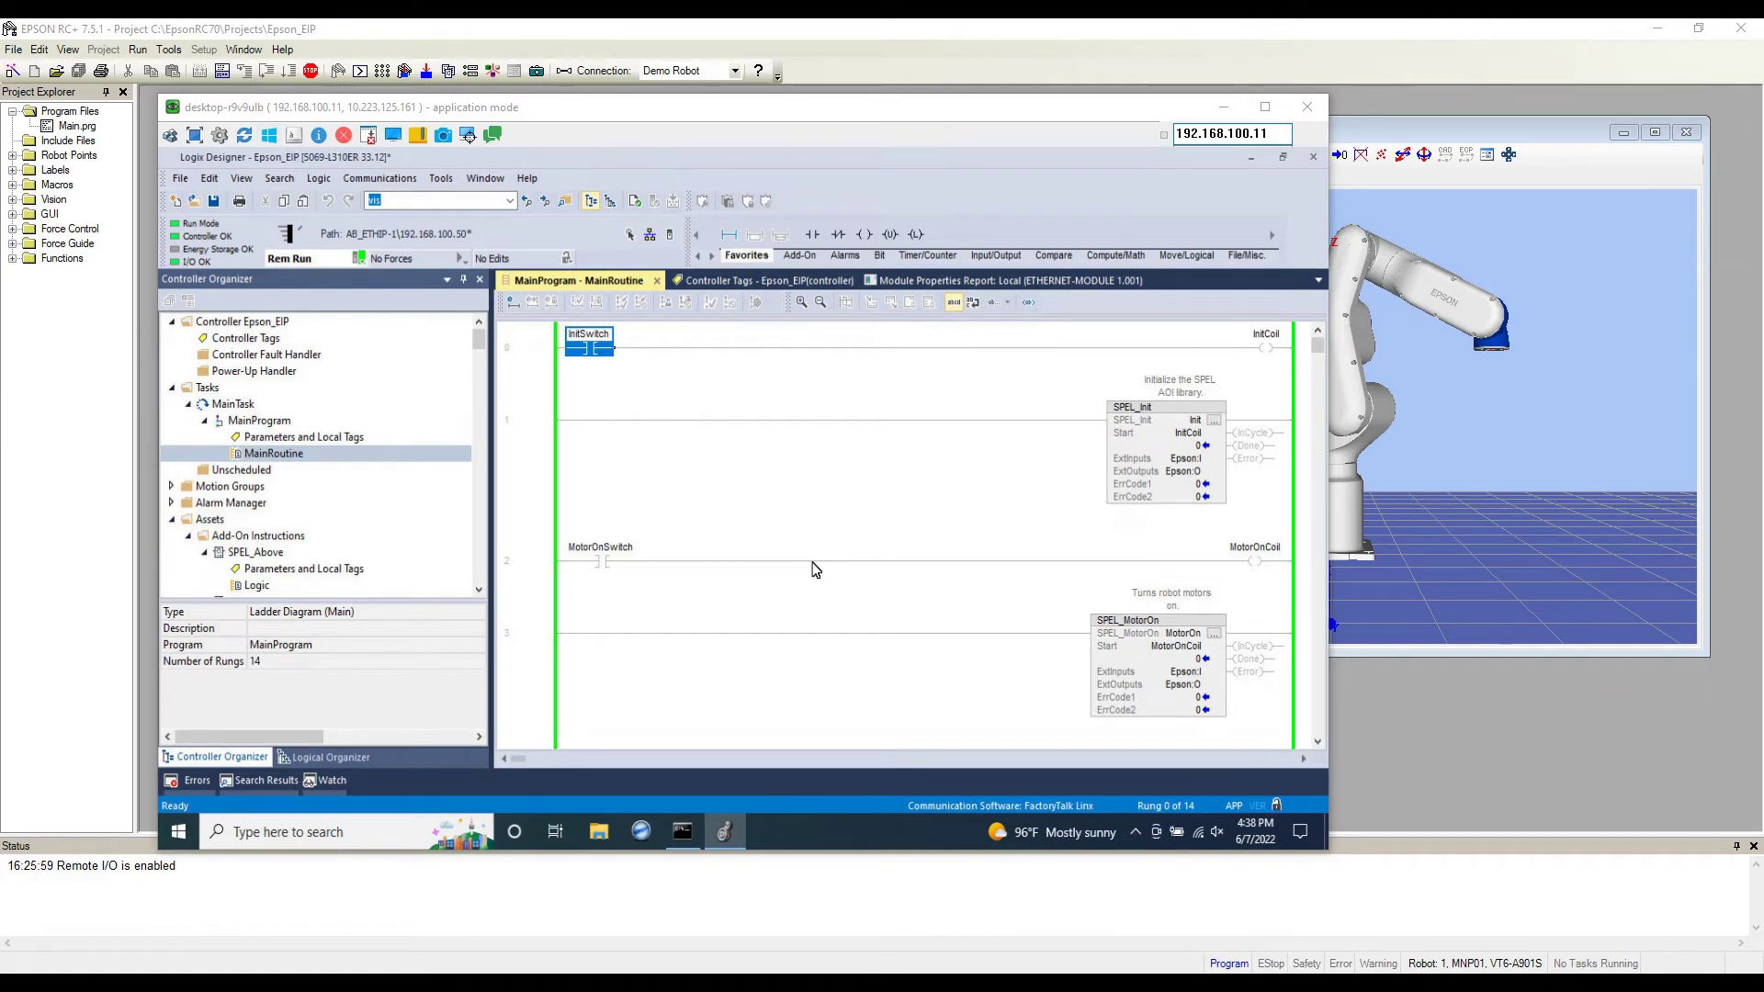
# - Toggle InitSwitch on and back off to run SPEL_Init, and toggle MotorOnSwitch to run SPEL_MotorOn
pyautogui.click(812, 570)
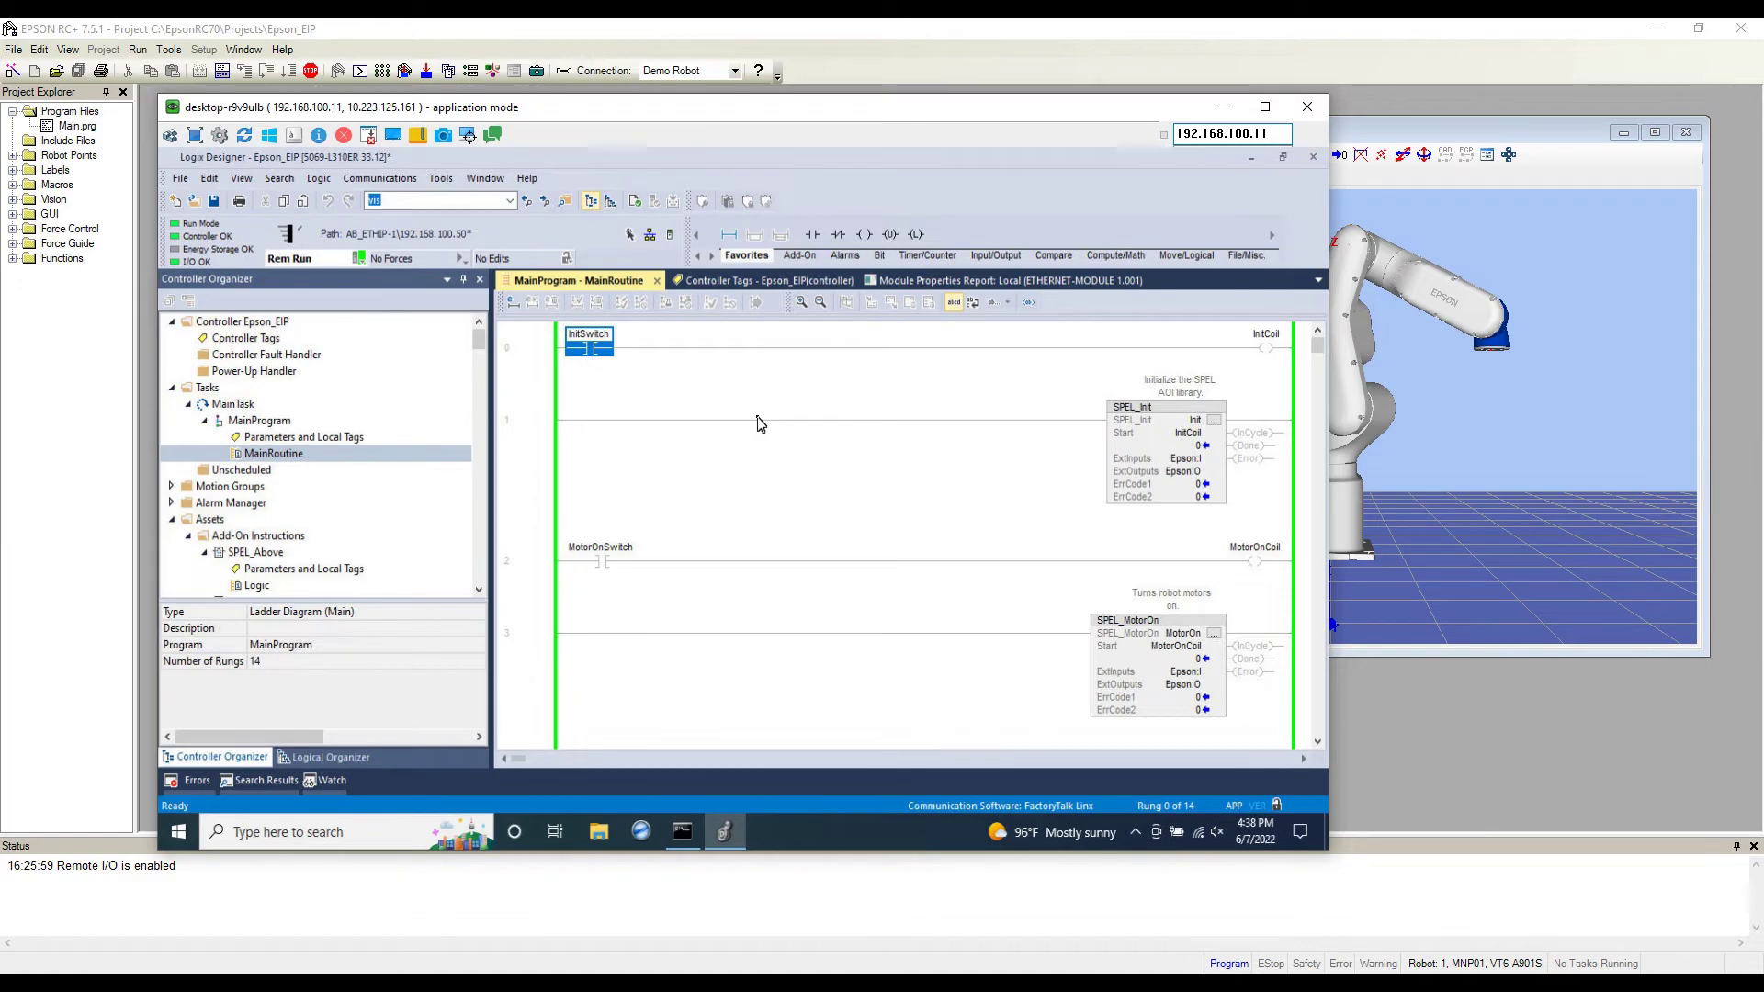
pyautogui.hotkey('ctrl', 't')
pyautogui.hotkey('ctrl', 't')
pyautogui.click(599, 563)
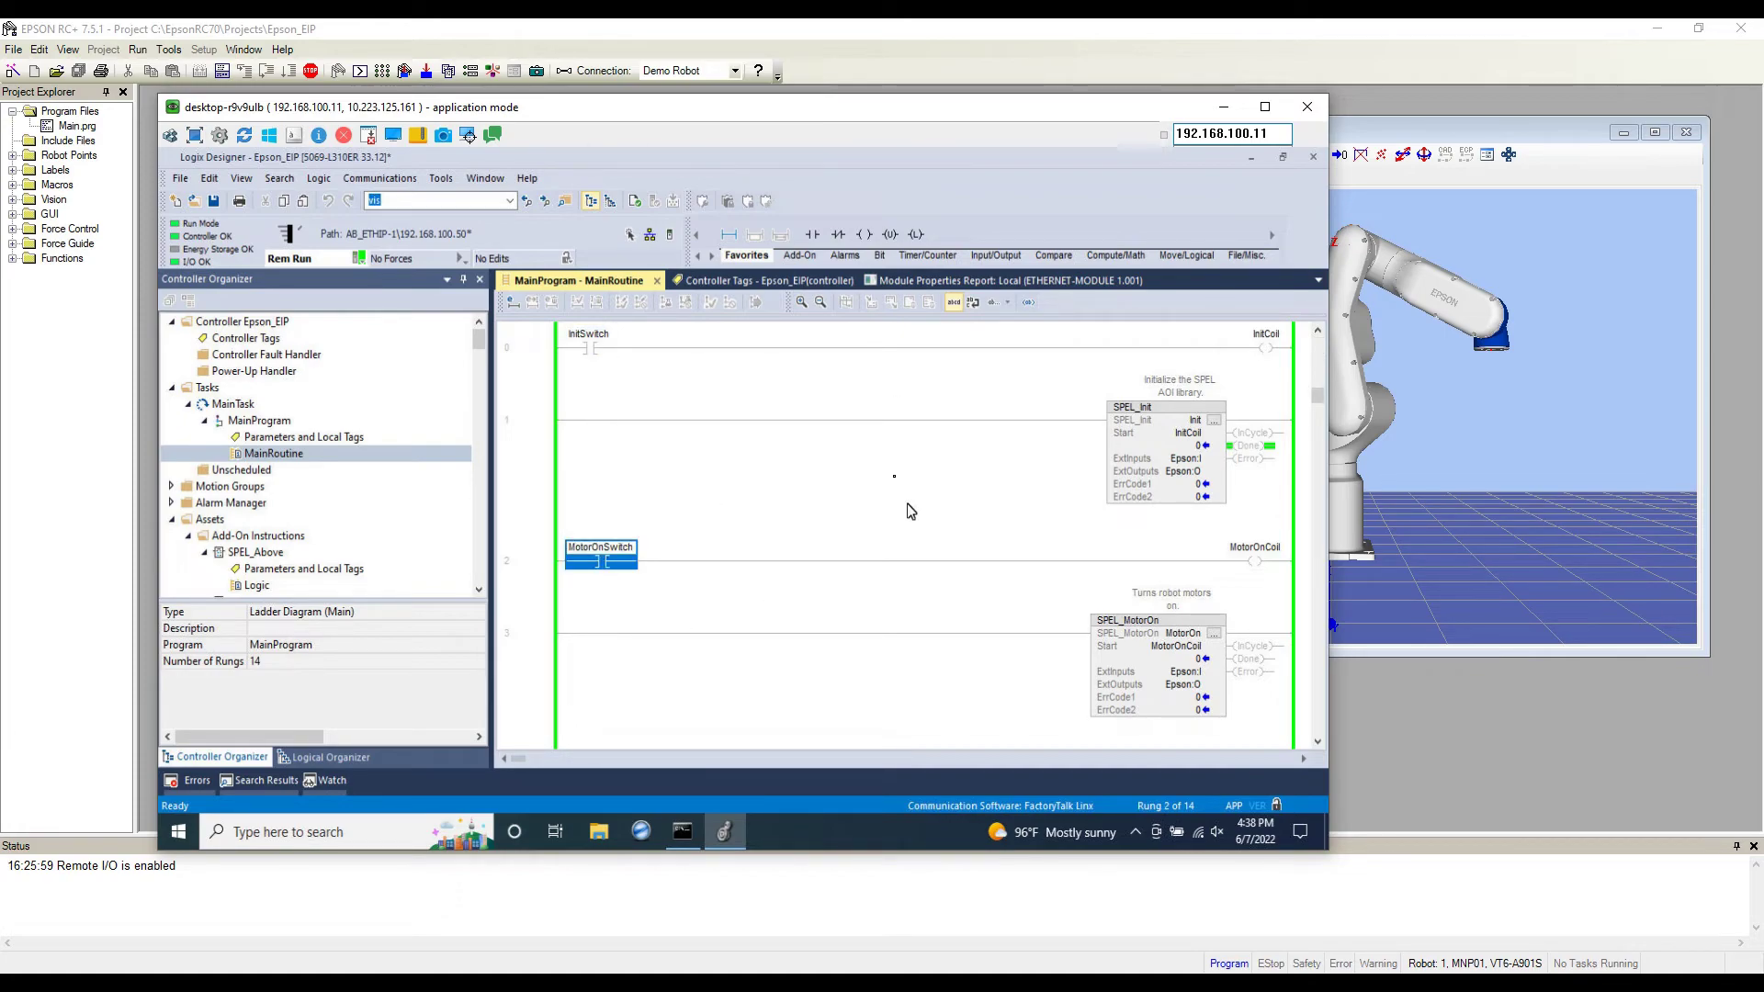
pyautogui.hotkey('ctrl', 't')
# - Uncover the robot simulator beside the ladder logic and toggle MoveSwitch on and off to move the arm to point 1
pyautogui.scroll(-3, 726, 570)
pyautogui.scroll(-2, 729, 571)
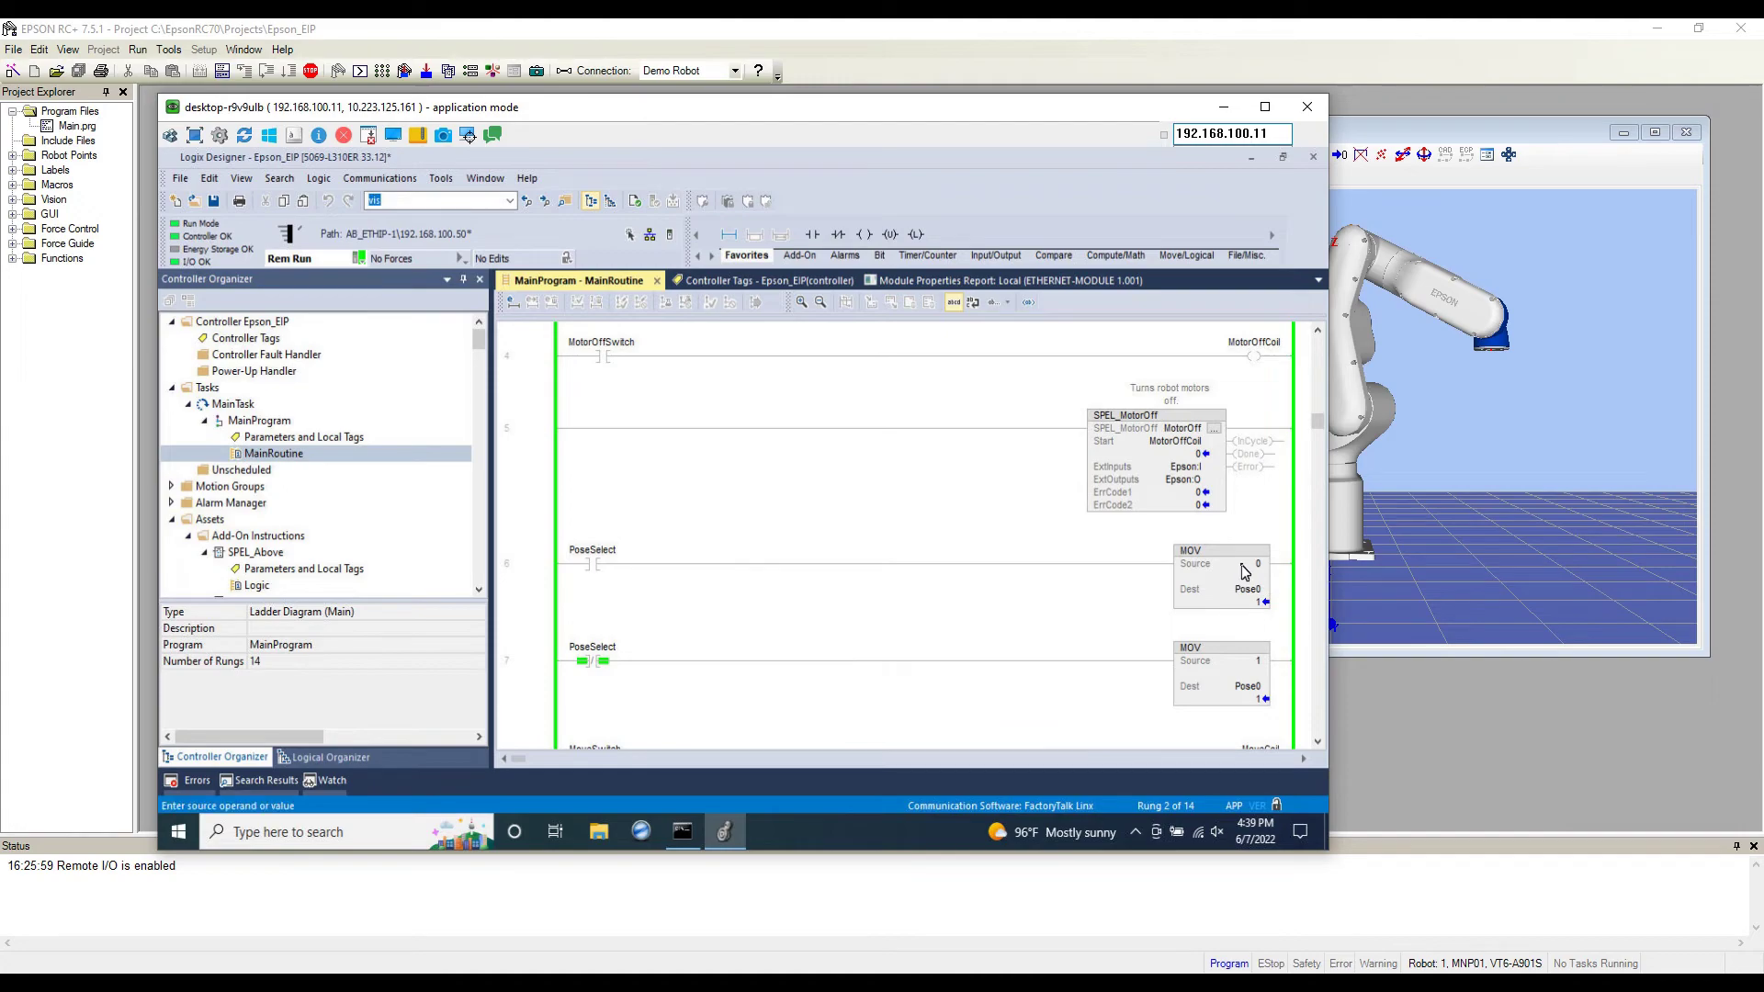
pyautogui.moveTo(1044, 117); pyautogui.dragTo(777, 109)
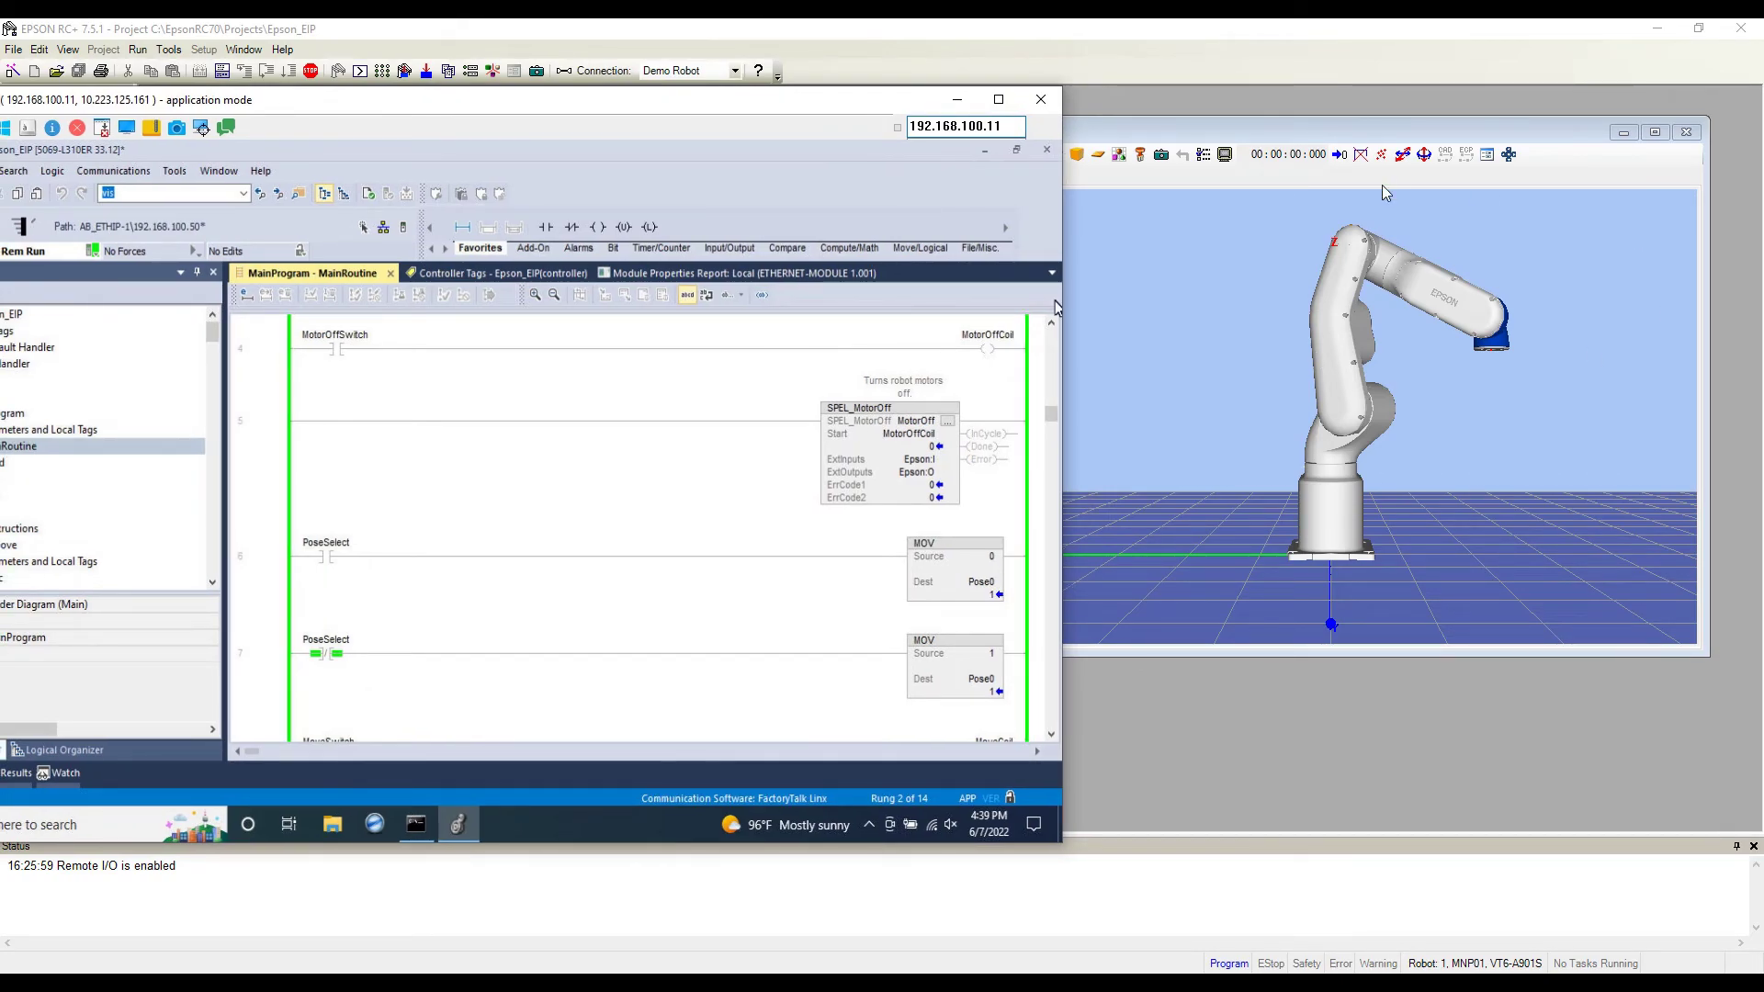
pyautogui.scroll(-1, 583, 597)
pyautogui.scroll(-3, 581, 557)
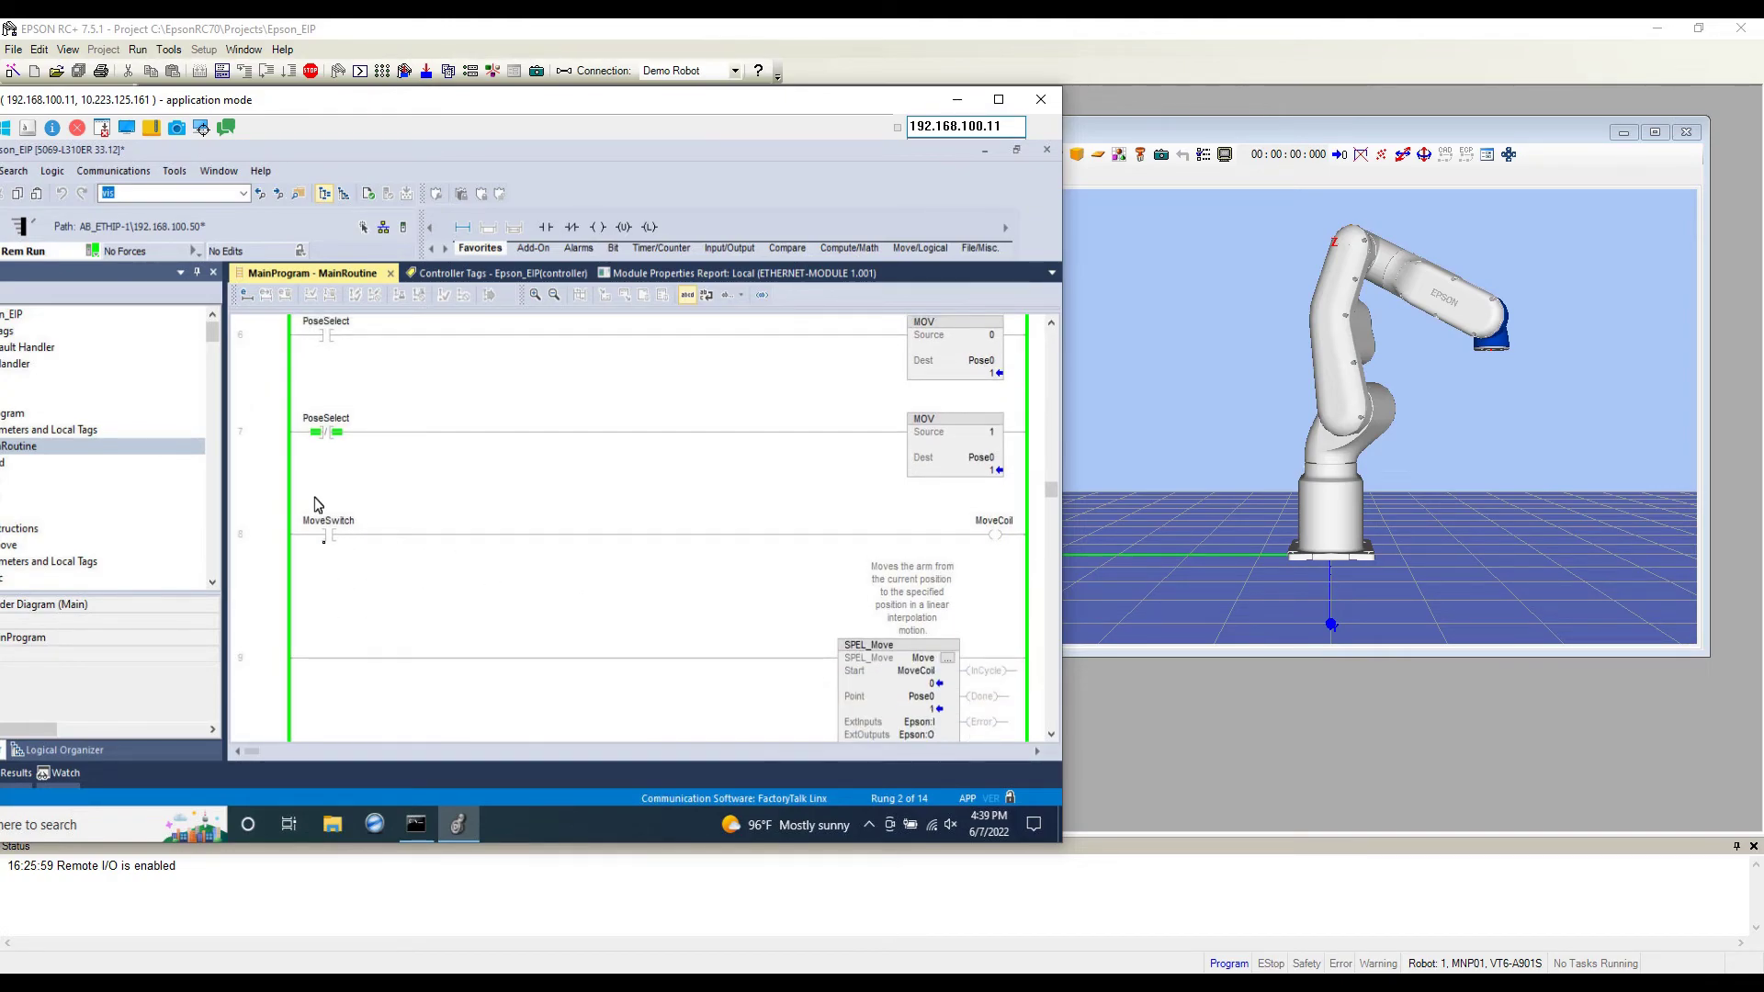
pyautogui.click(328, 540)
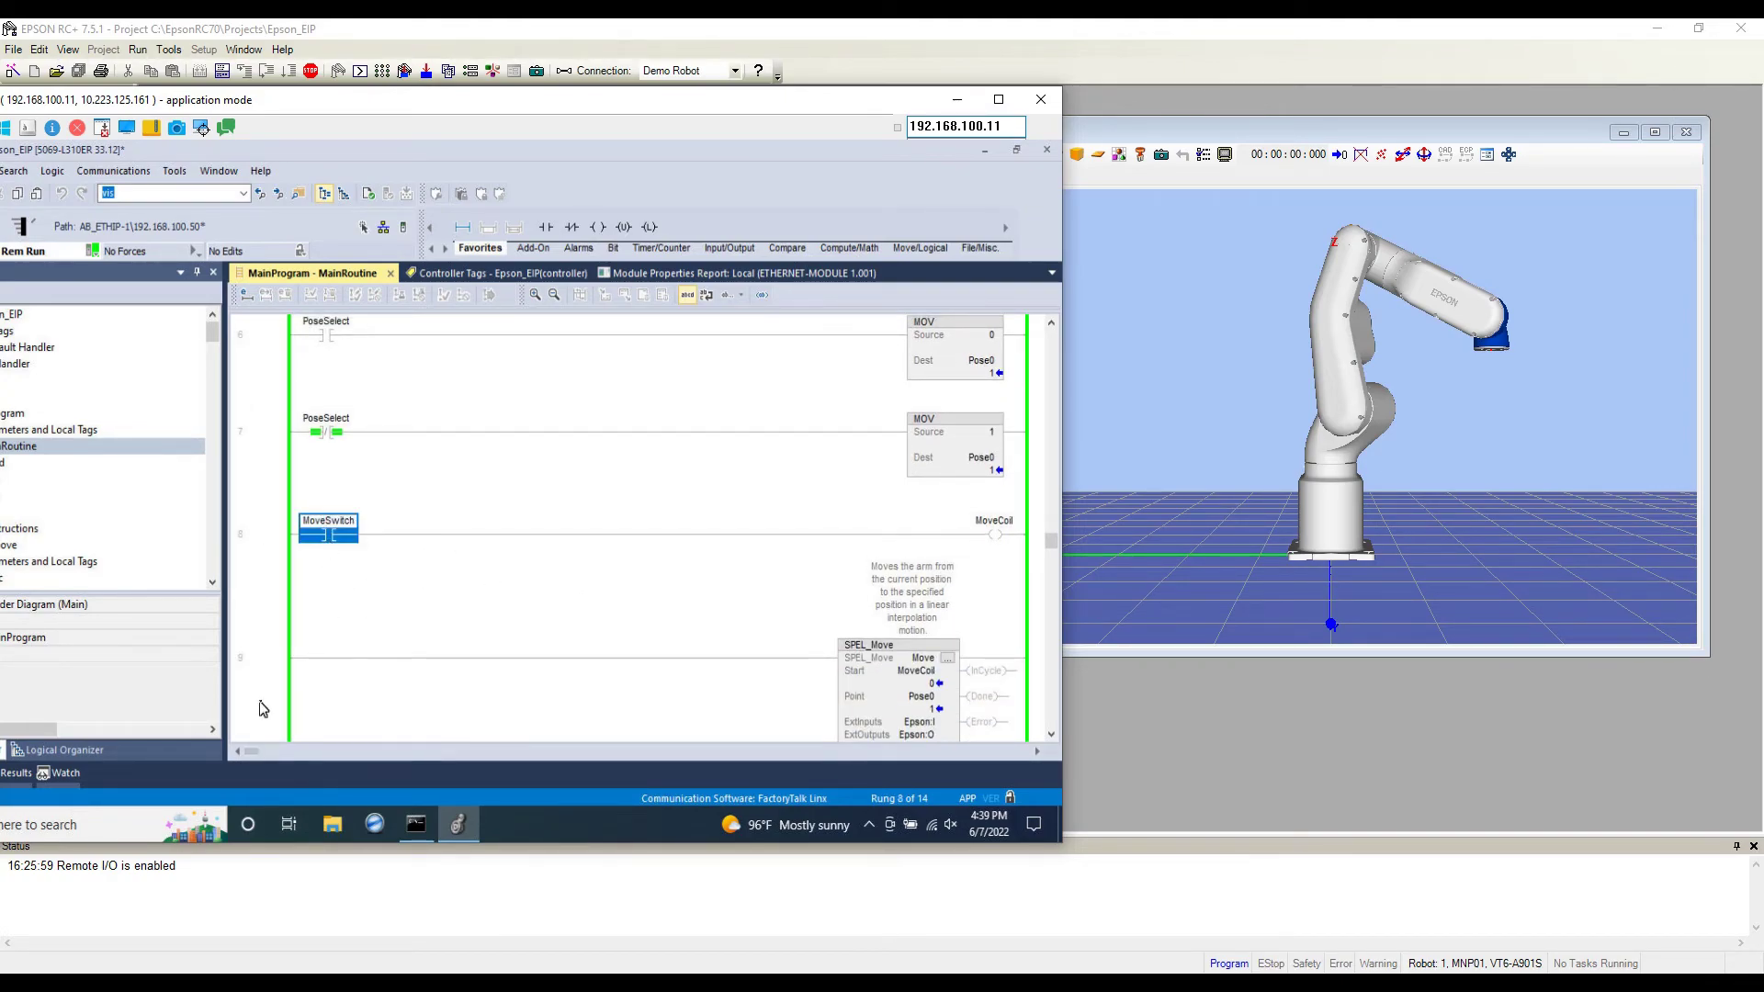
pyautogui.hotkey('ctrl', 't')
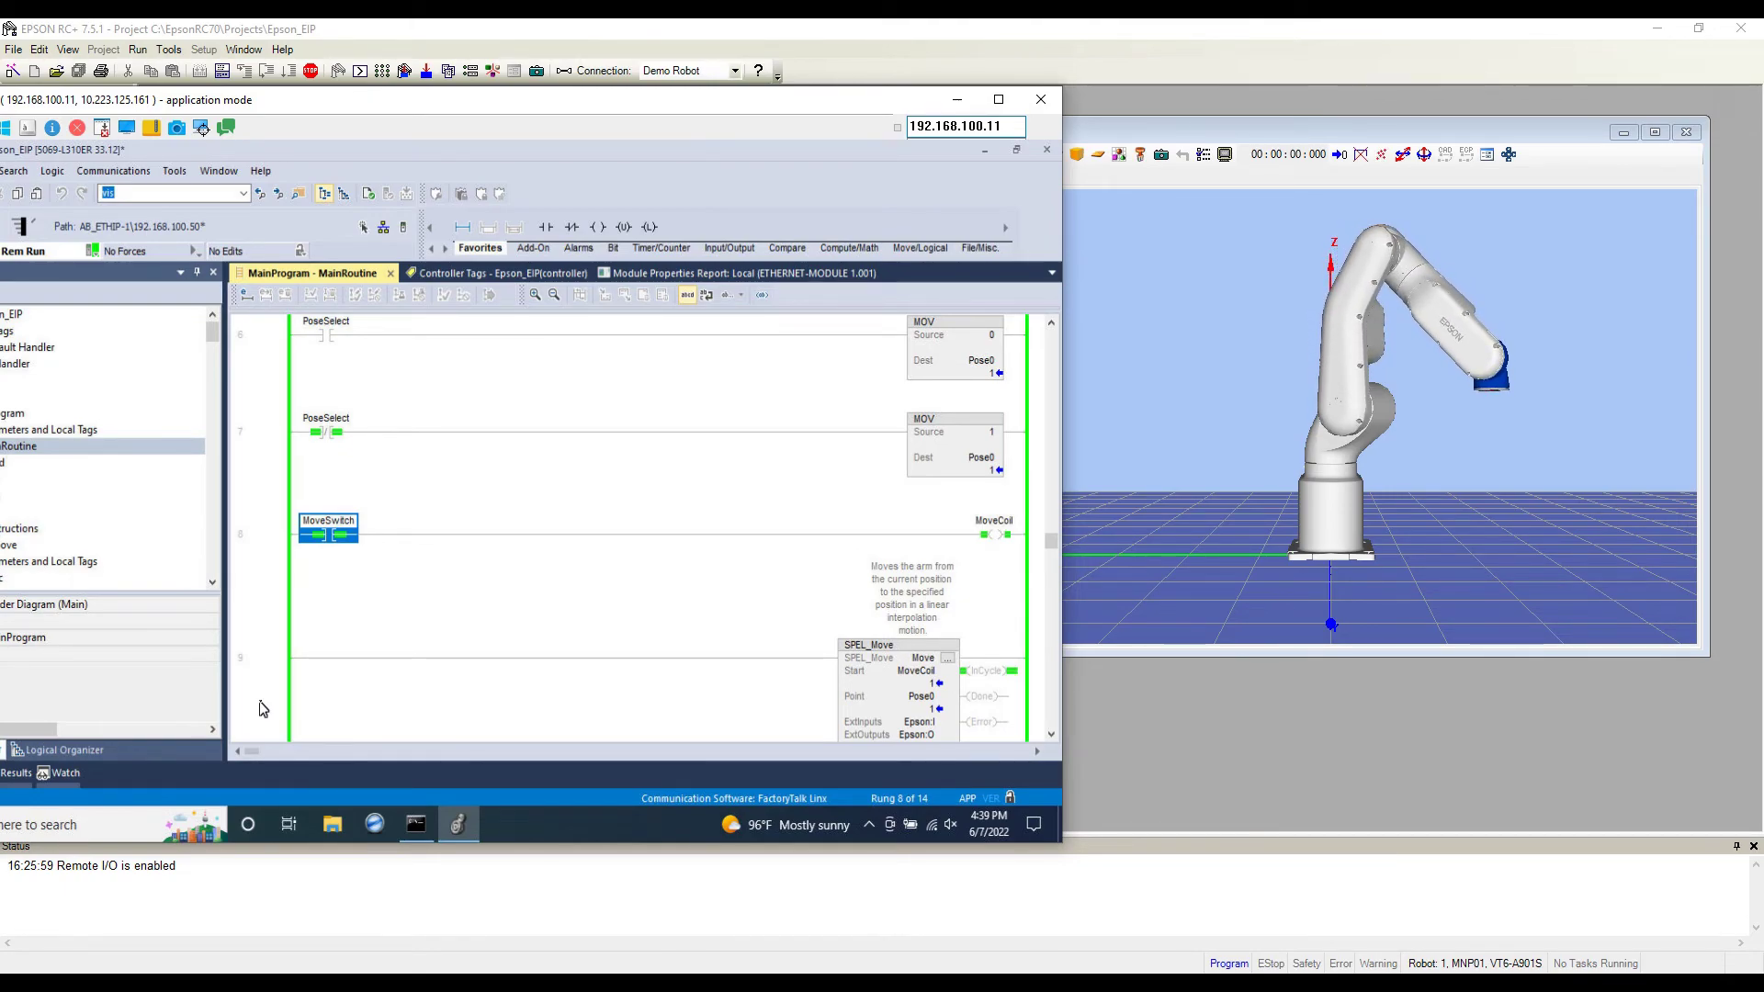
pyautogui.hotkey('ctrl', 't')
# - Toggle PoseSelect on to set Pose0 to 0, and toggle MoveSwitch on and off to move the arm there
pyautogui.click(339, 340)
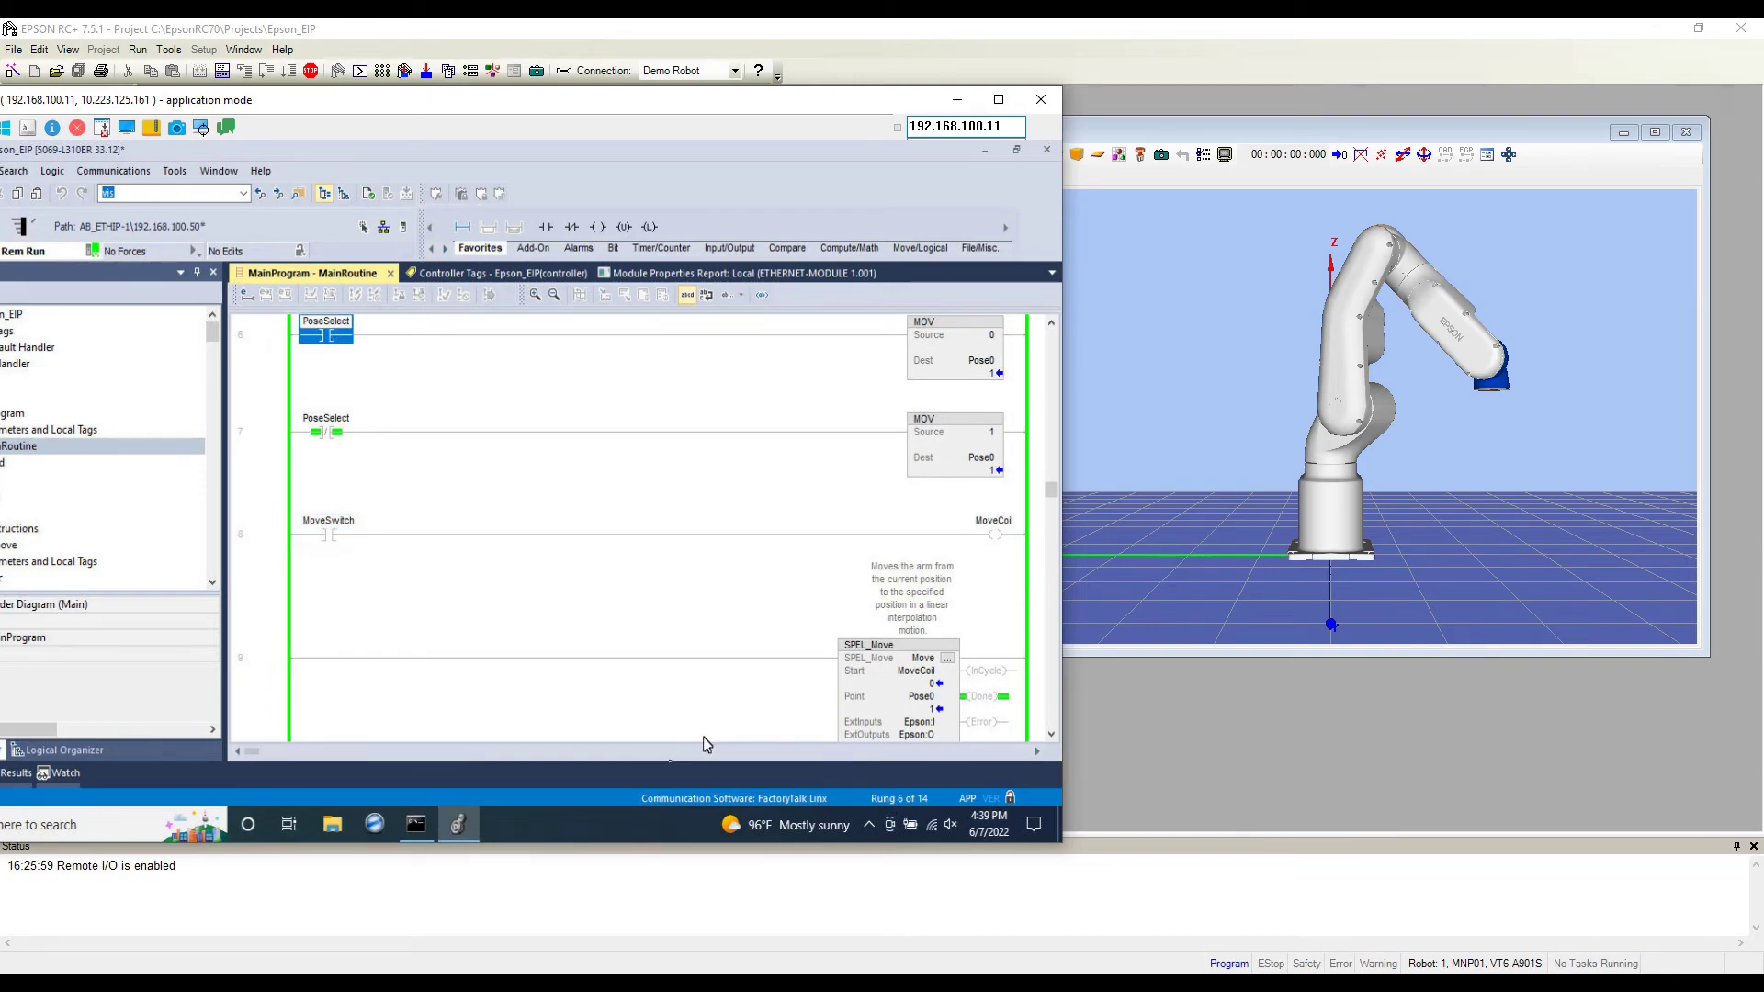
pyautogui.hotkey('ctrl', 't')
pyautogui.click(332, 537)
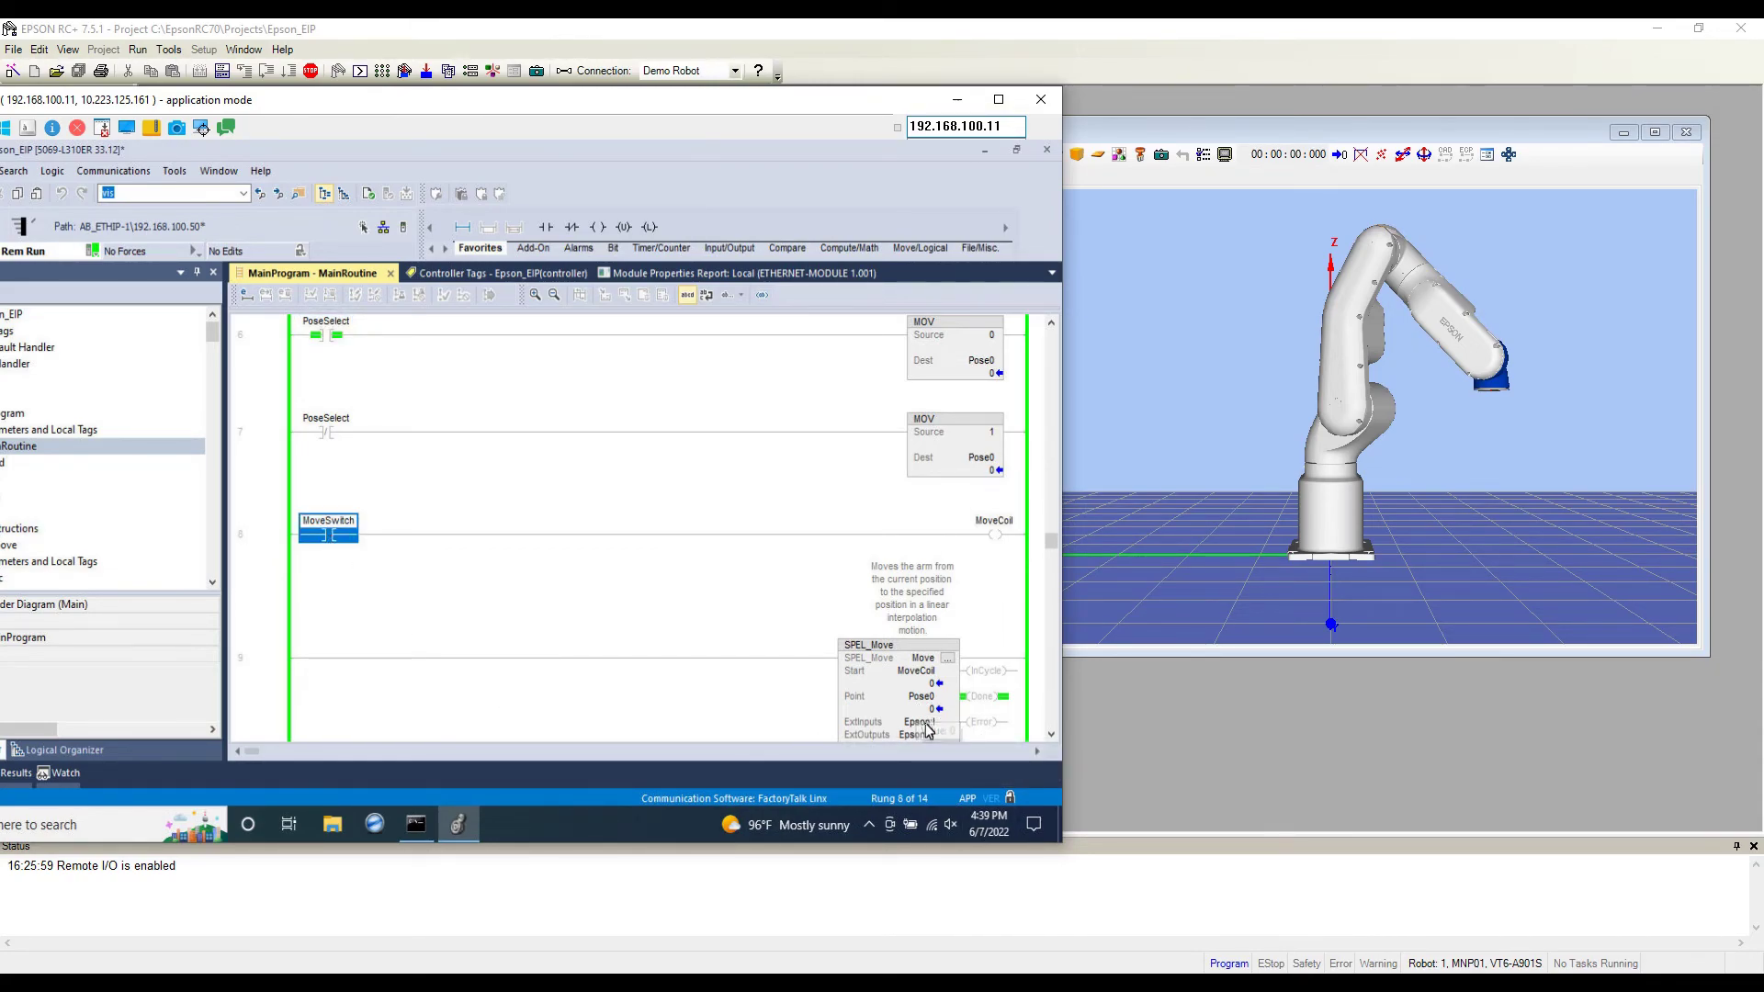
pyautogui.hotkey('ctrl', 't')
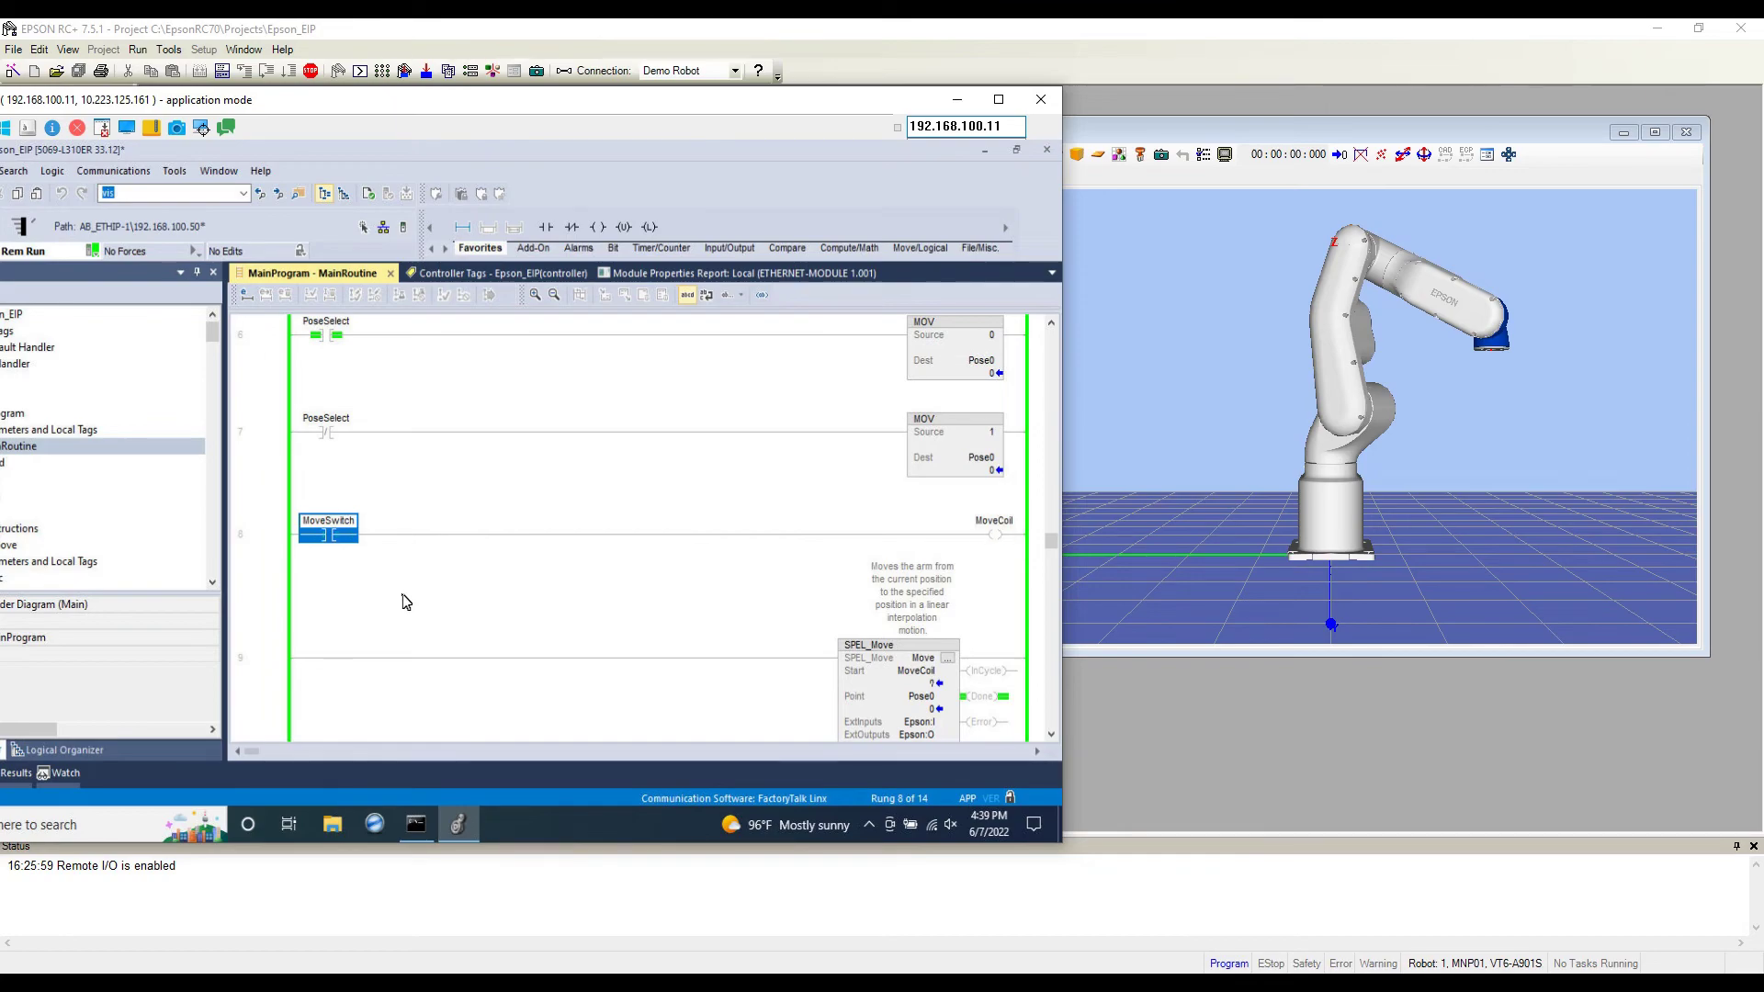
pyautogui.moveTo(383, 145); pyautogui.dragTo(677, 216)
pyautogui.moveTo(739, 134); pyautogui.dragTo(737, 22)
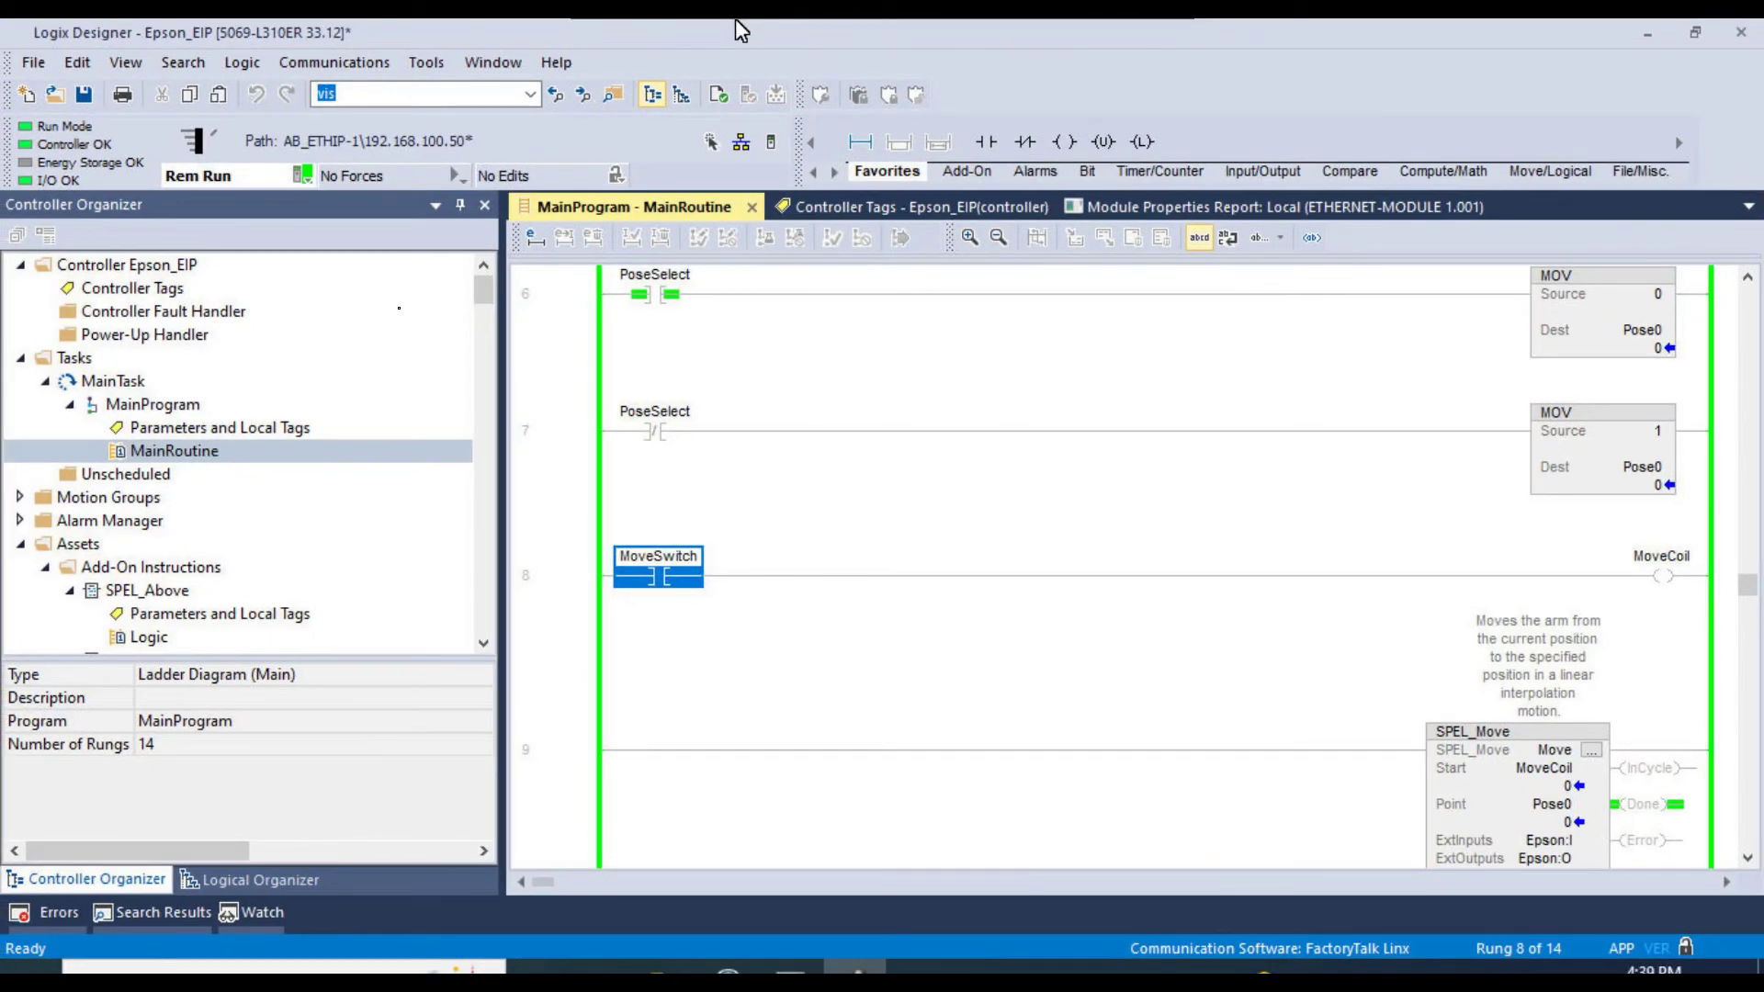
# - Browse the SPEL Add-On Instructions in the project tree and look at the description of SPEL_PowerHigh
pyautogui.click(480, 286)
pyautogui.scroll(-10, 275, 540)
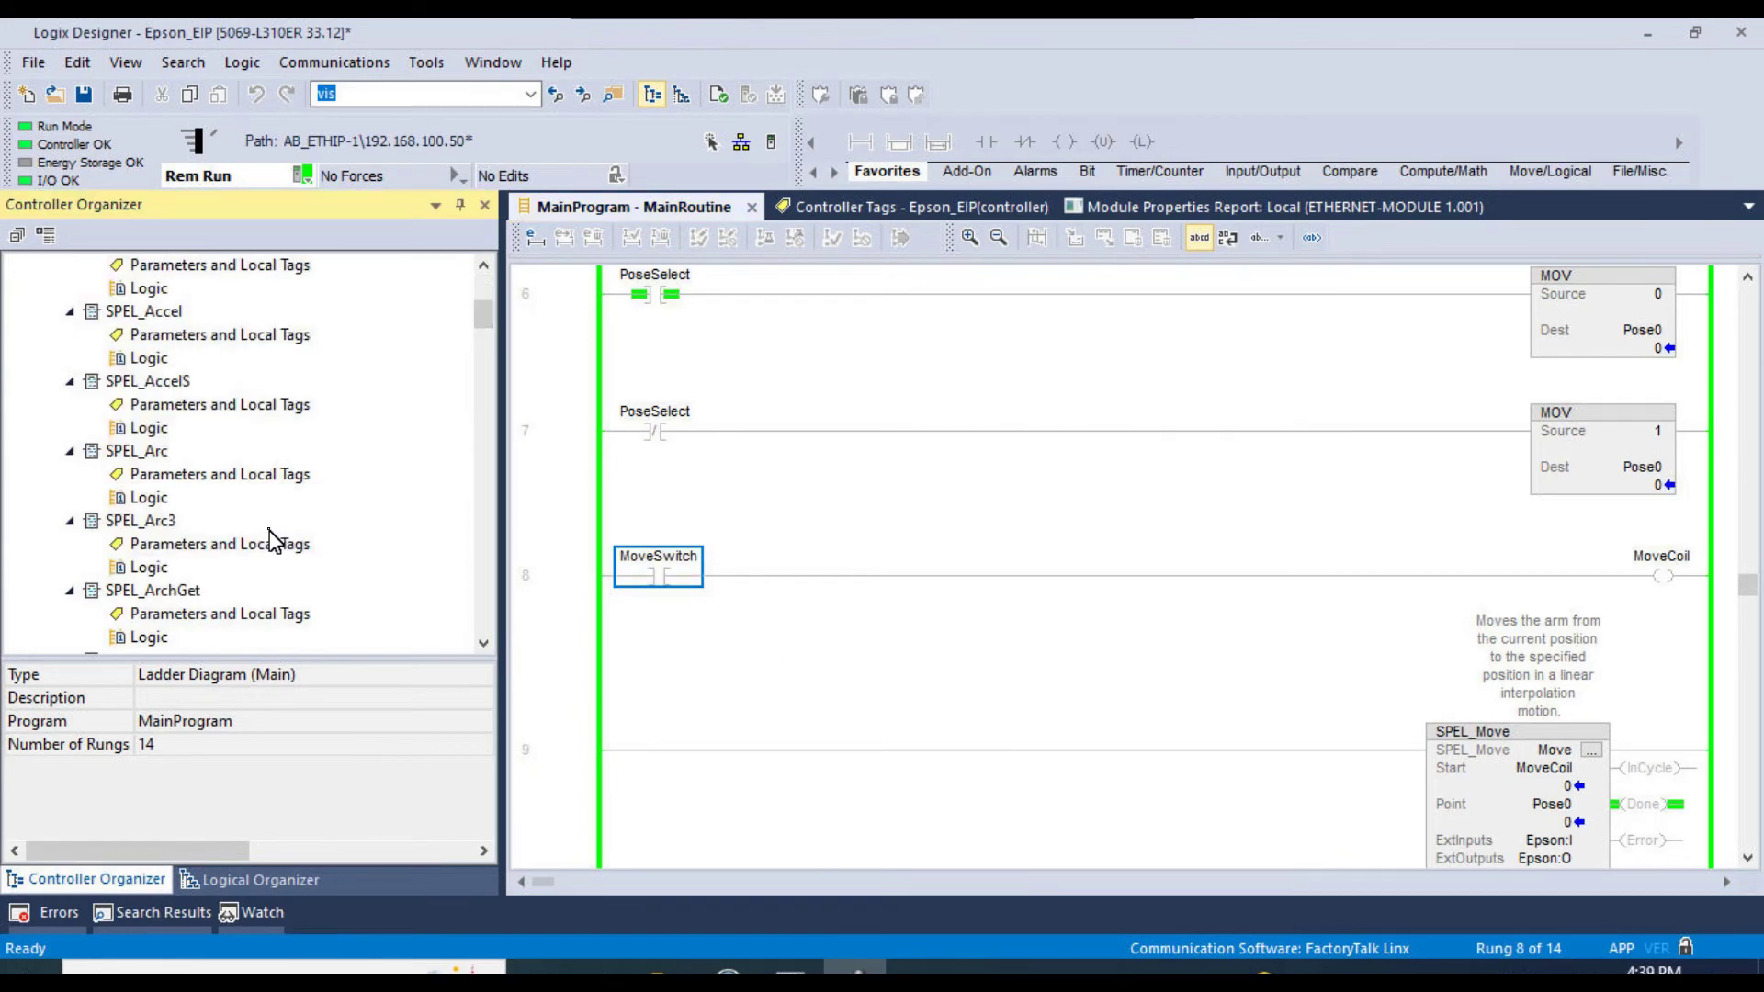
pyautogui.scroll(-12, 275, 537)
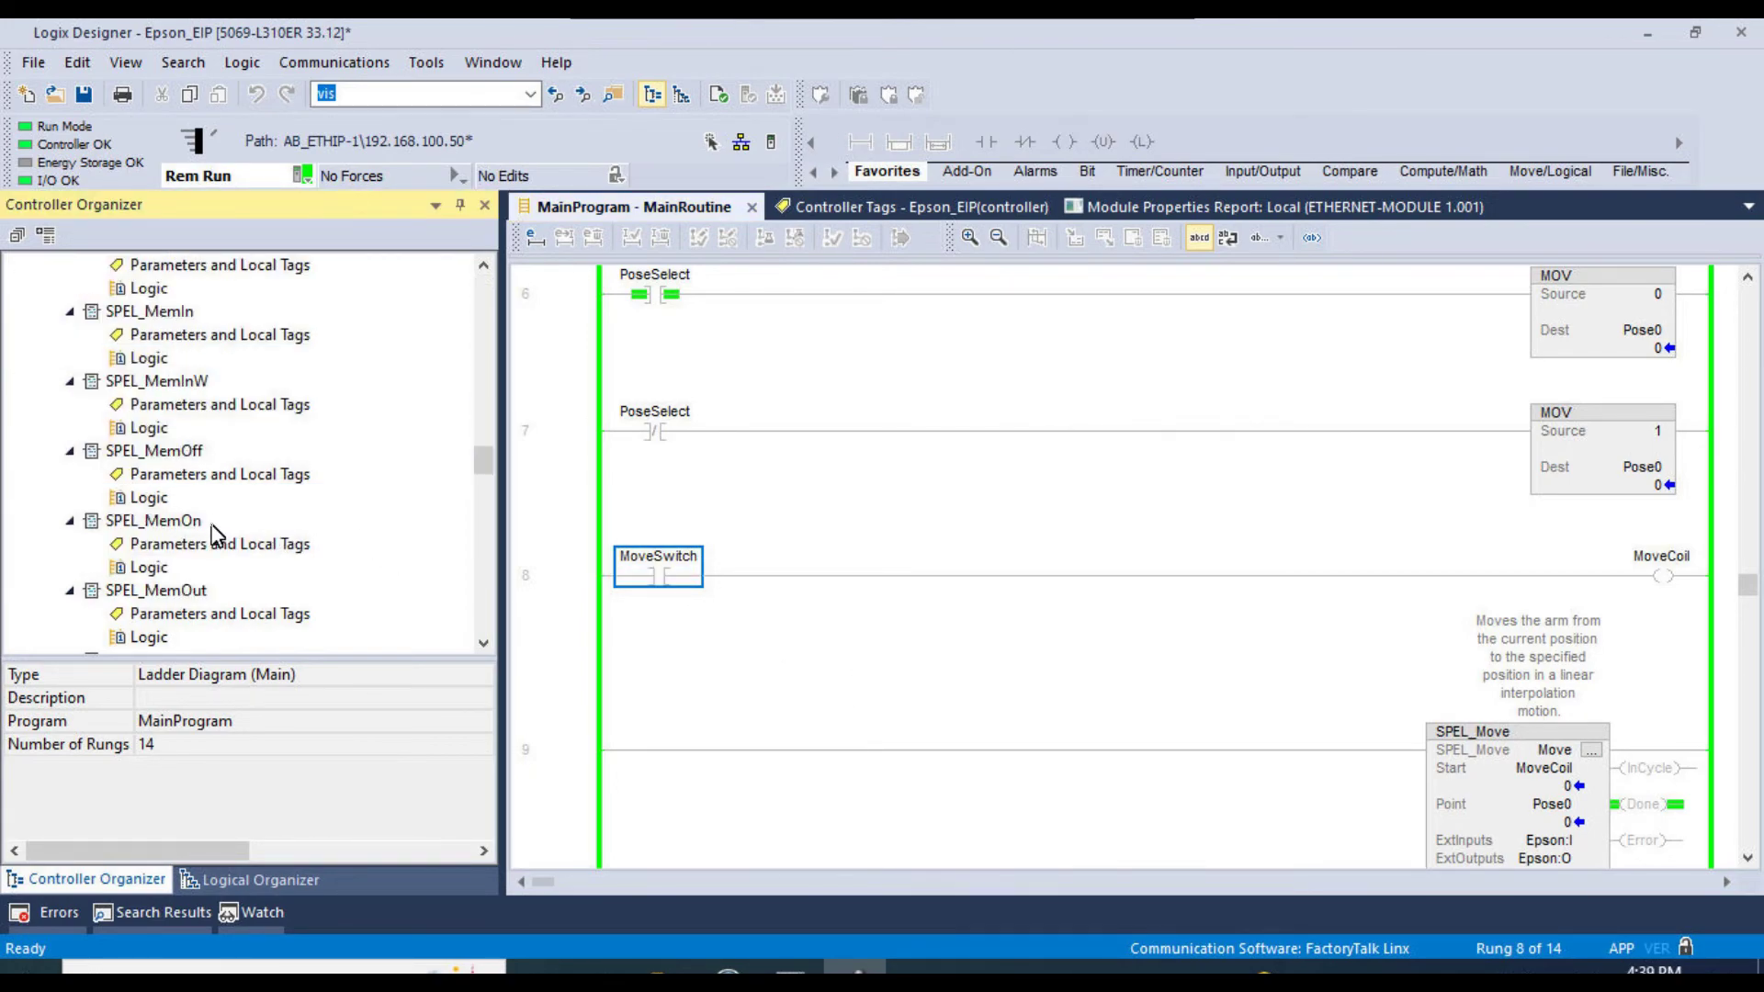
pyautogui.scroll(-5, 214, 535)
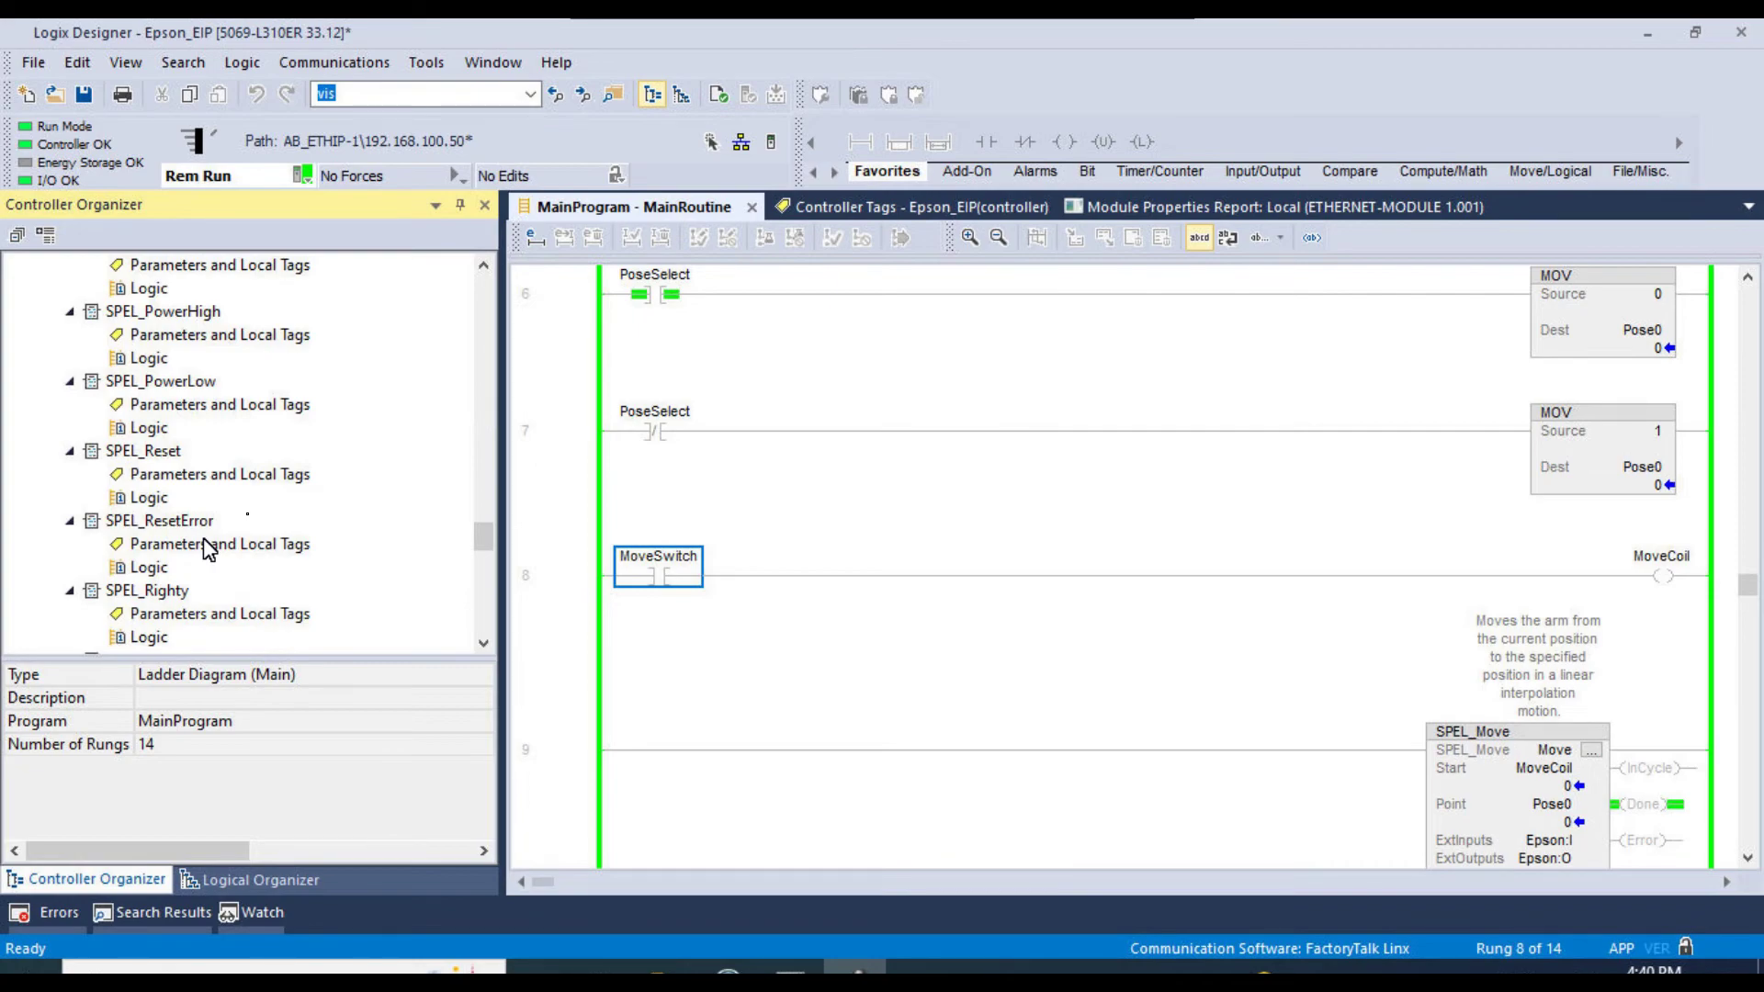
pyautogui.scroll(3, 230, 519)
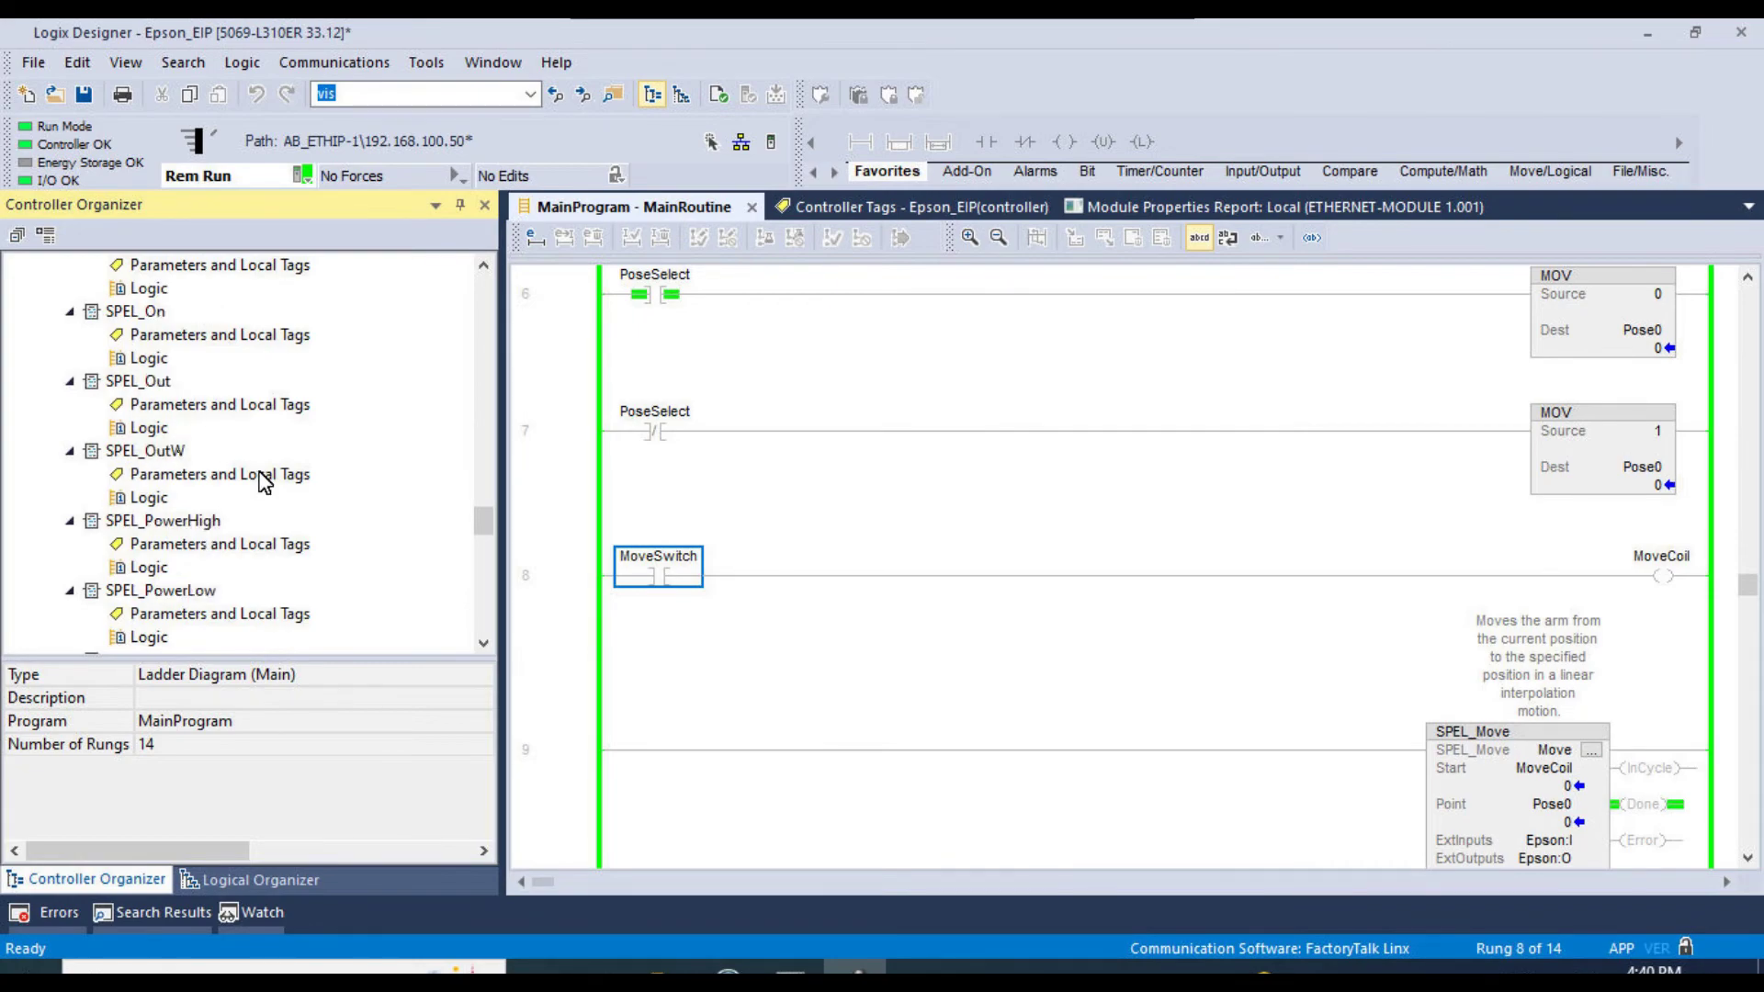
pyautogui.click(180, 459)
pyautogui.click(188, 523)
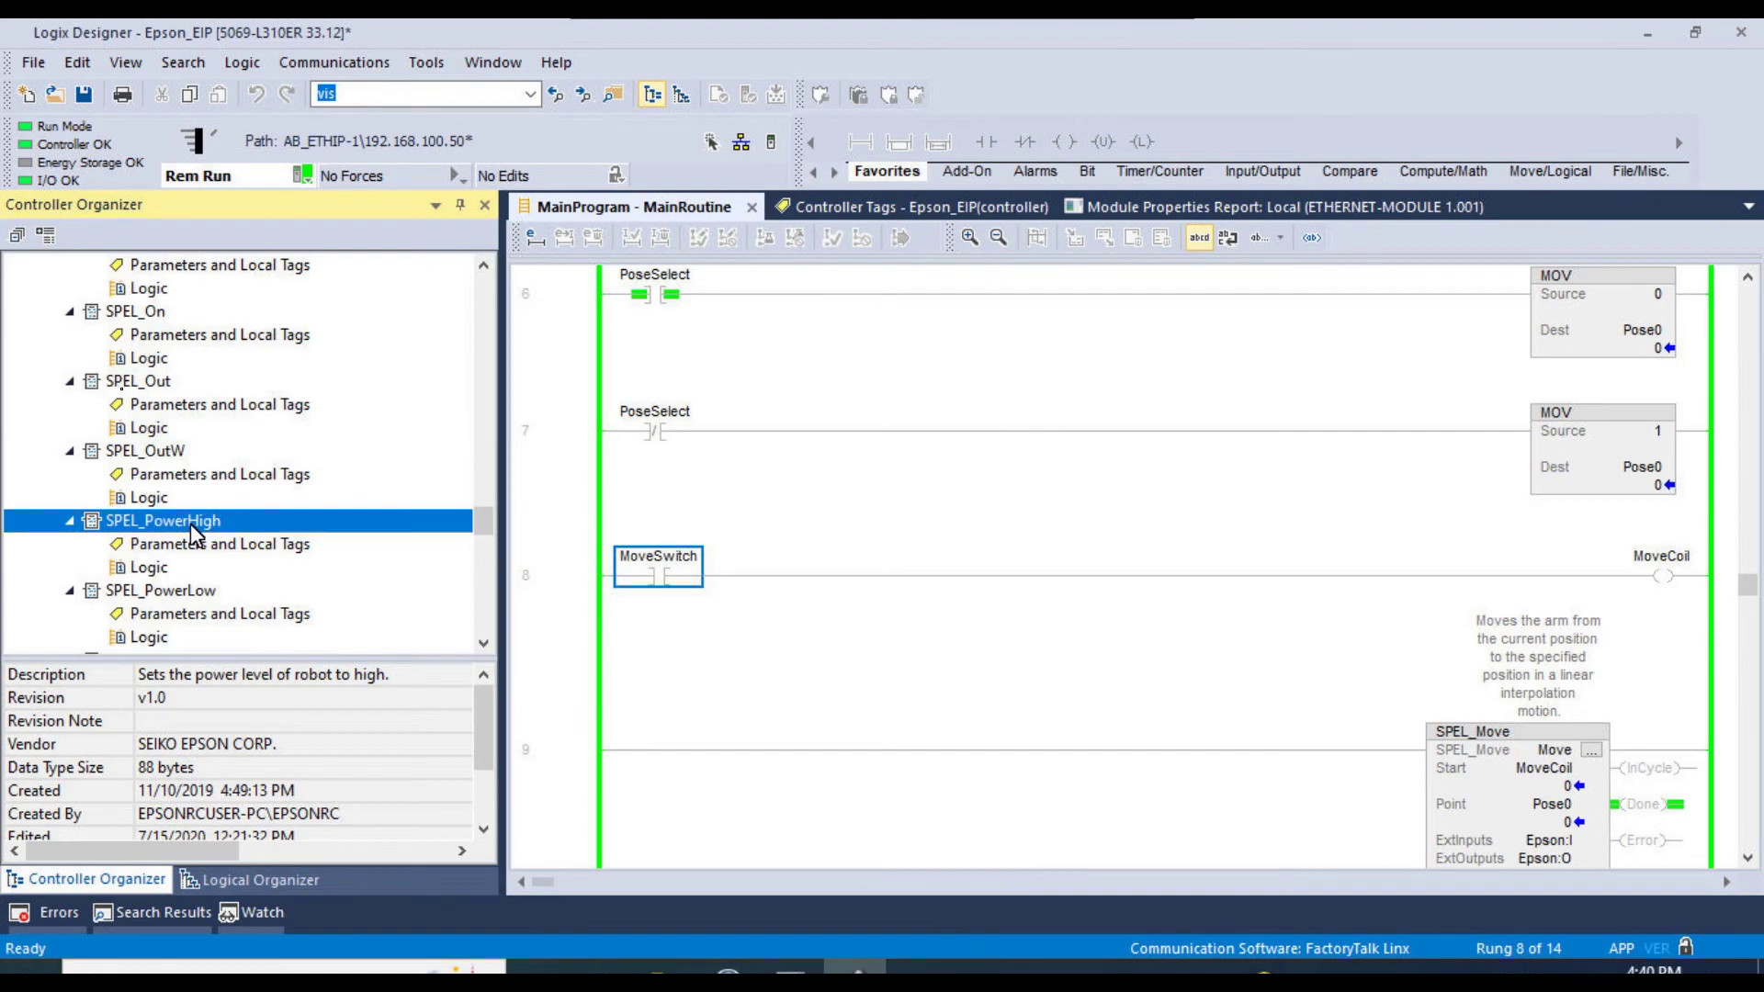
pyautogui.scroll(5, 193, 533)
pyautogui.click(184, 382)
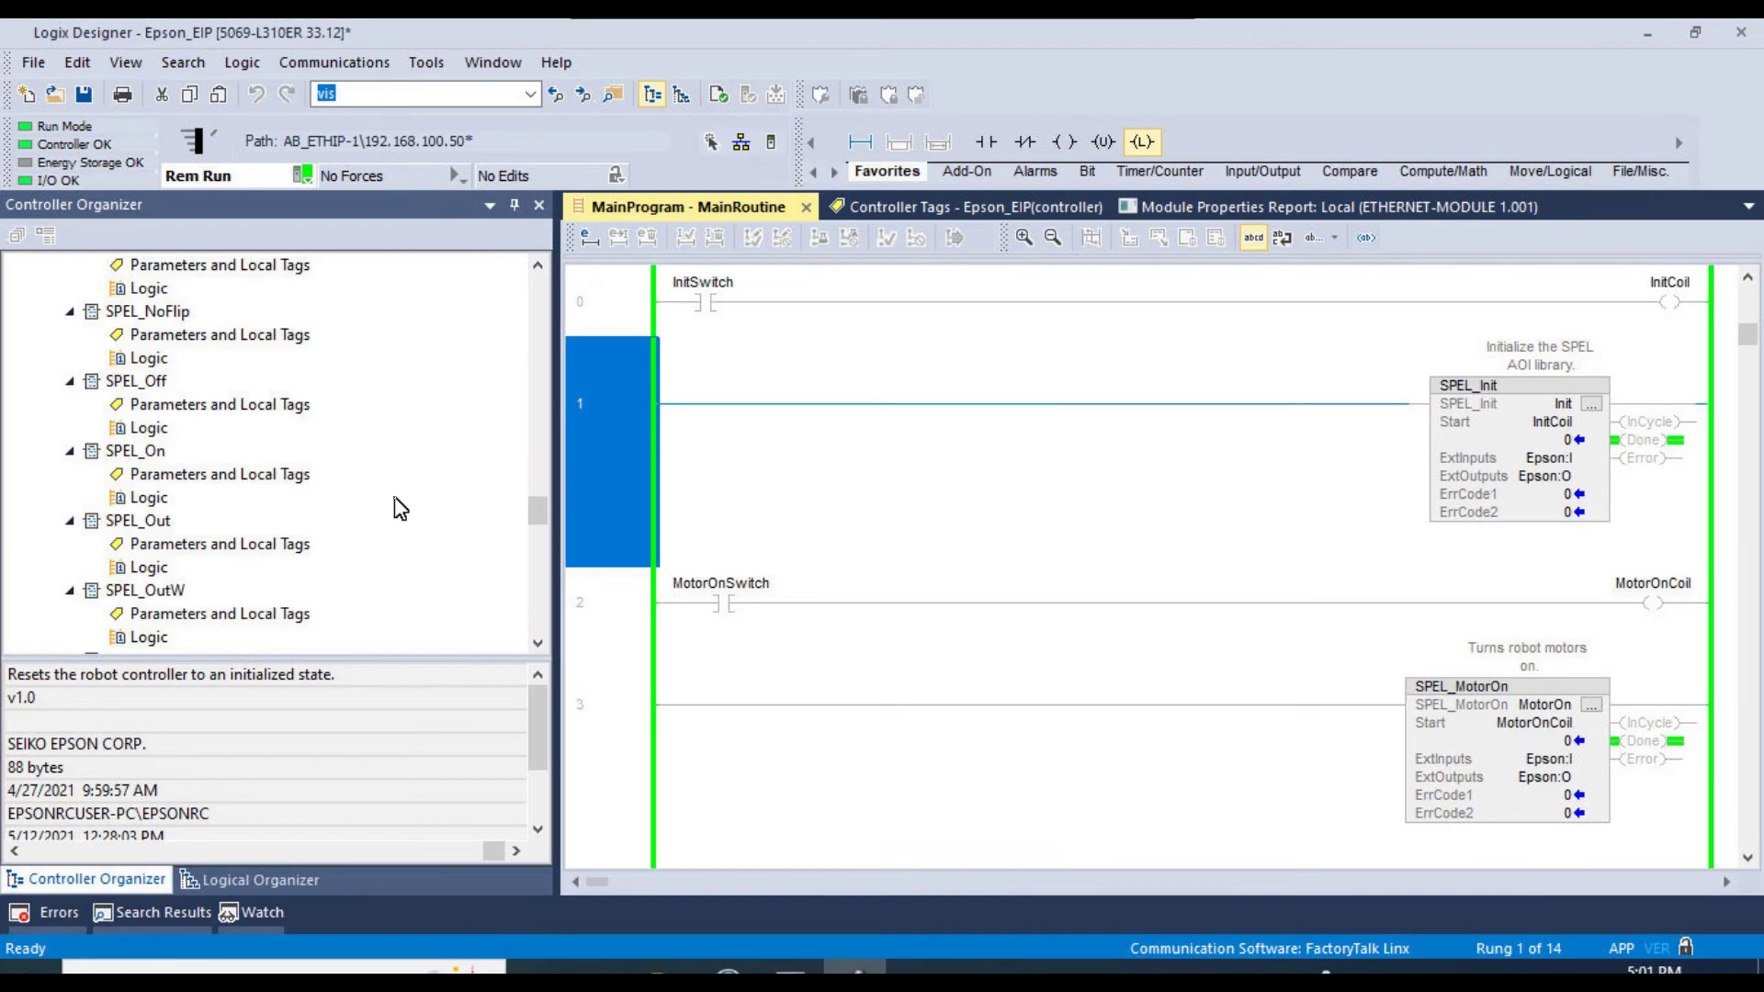
# - Examine the SPEL_ResetError and SPEL_Reset rungs at the end of MainRoutine, including their trigger contacts, coils and parameters
pyautogui.scroll(-15, 868, 543)
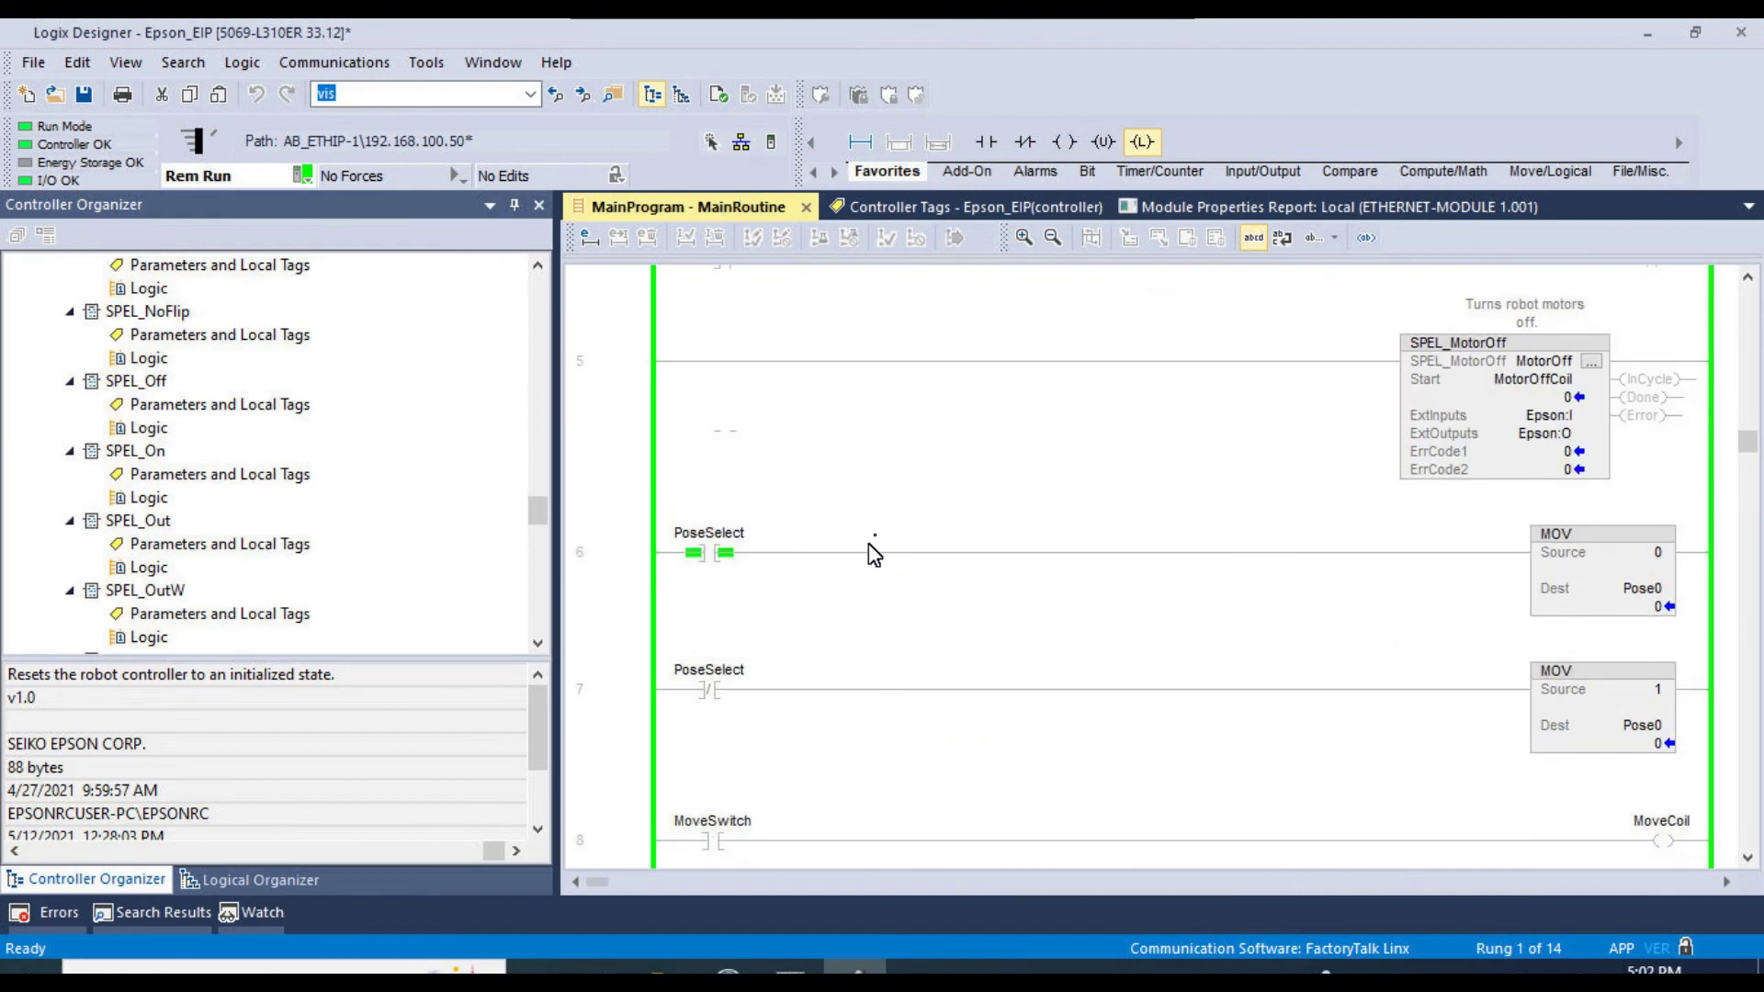
pyautogui.scroll(-5, 896, 538)
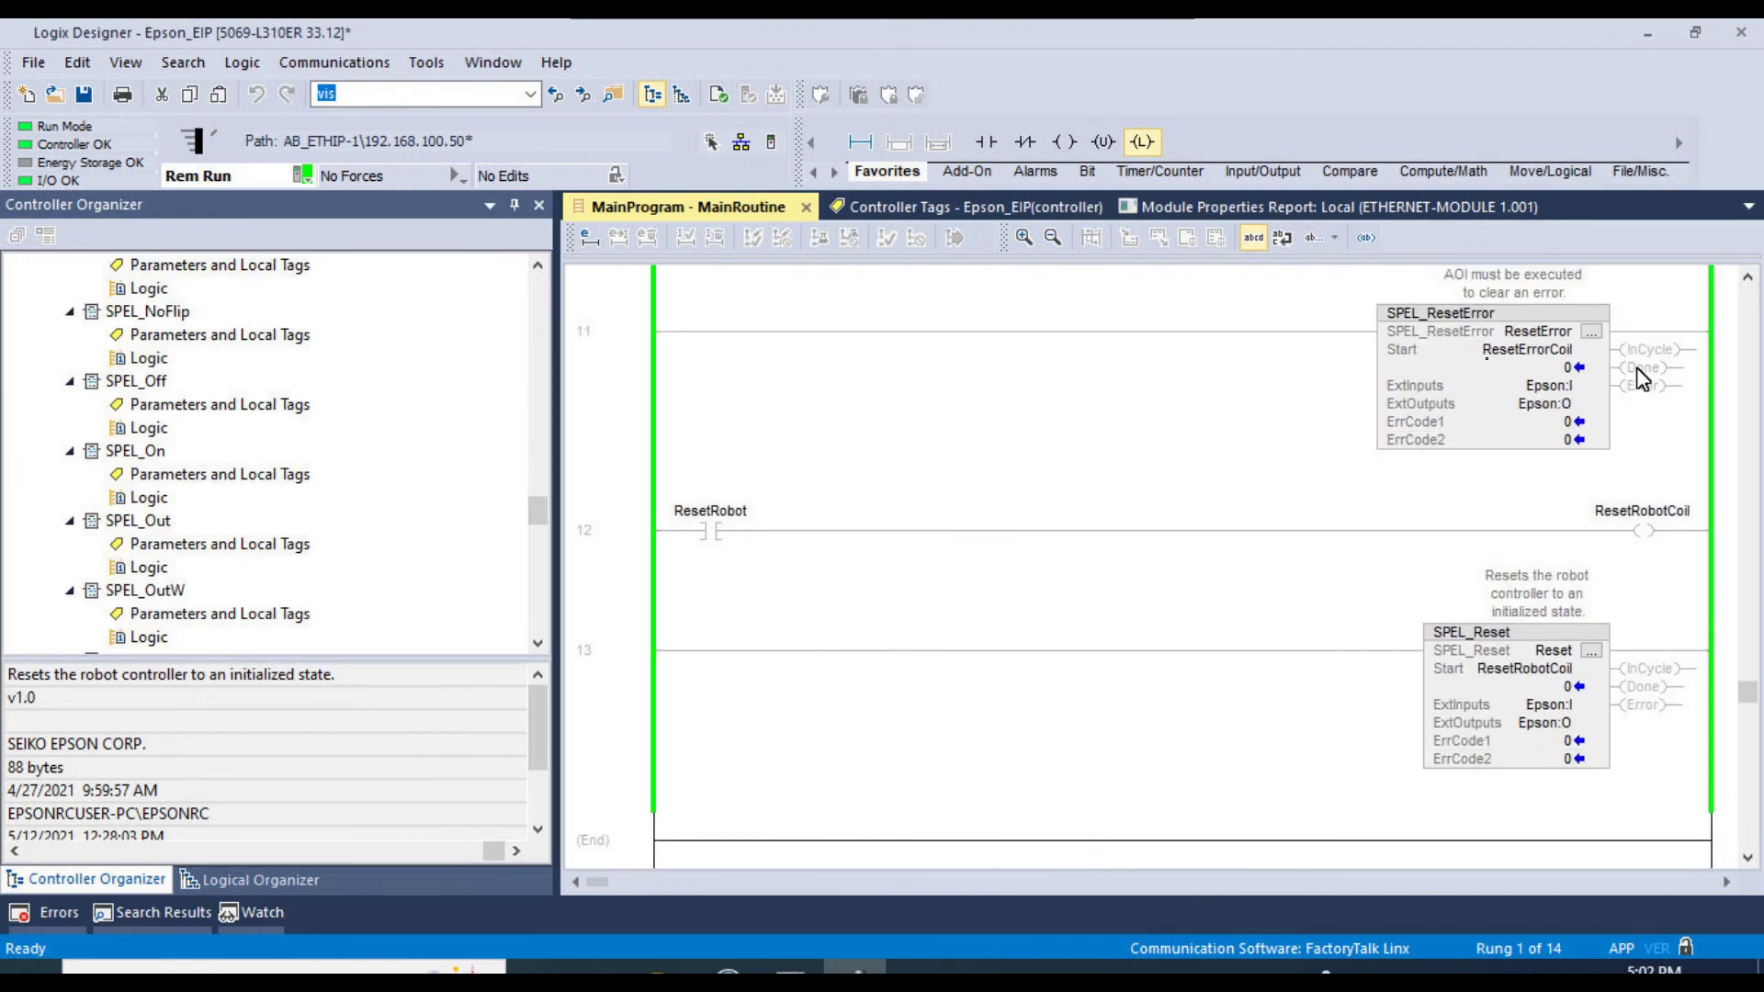
pyautogui.click(1459, 337)
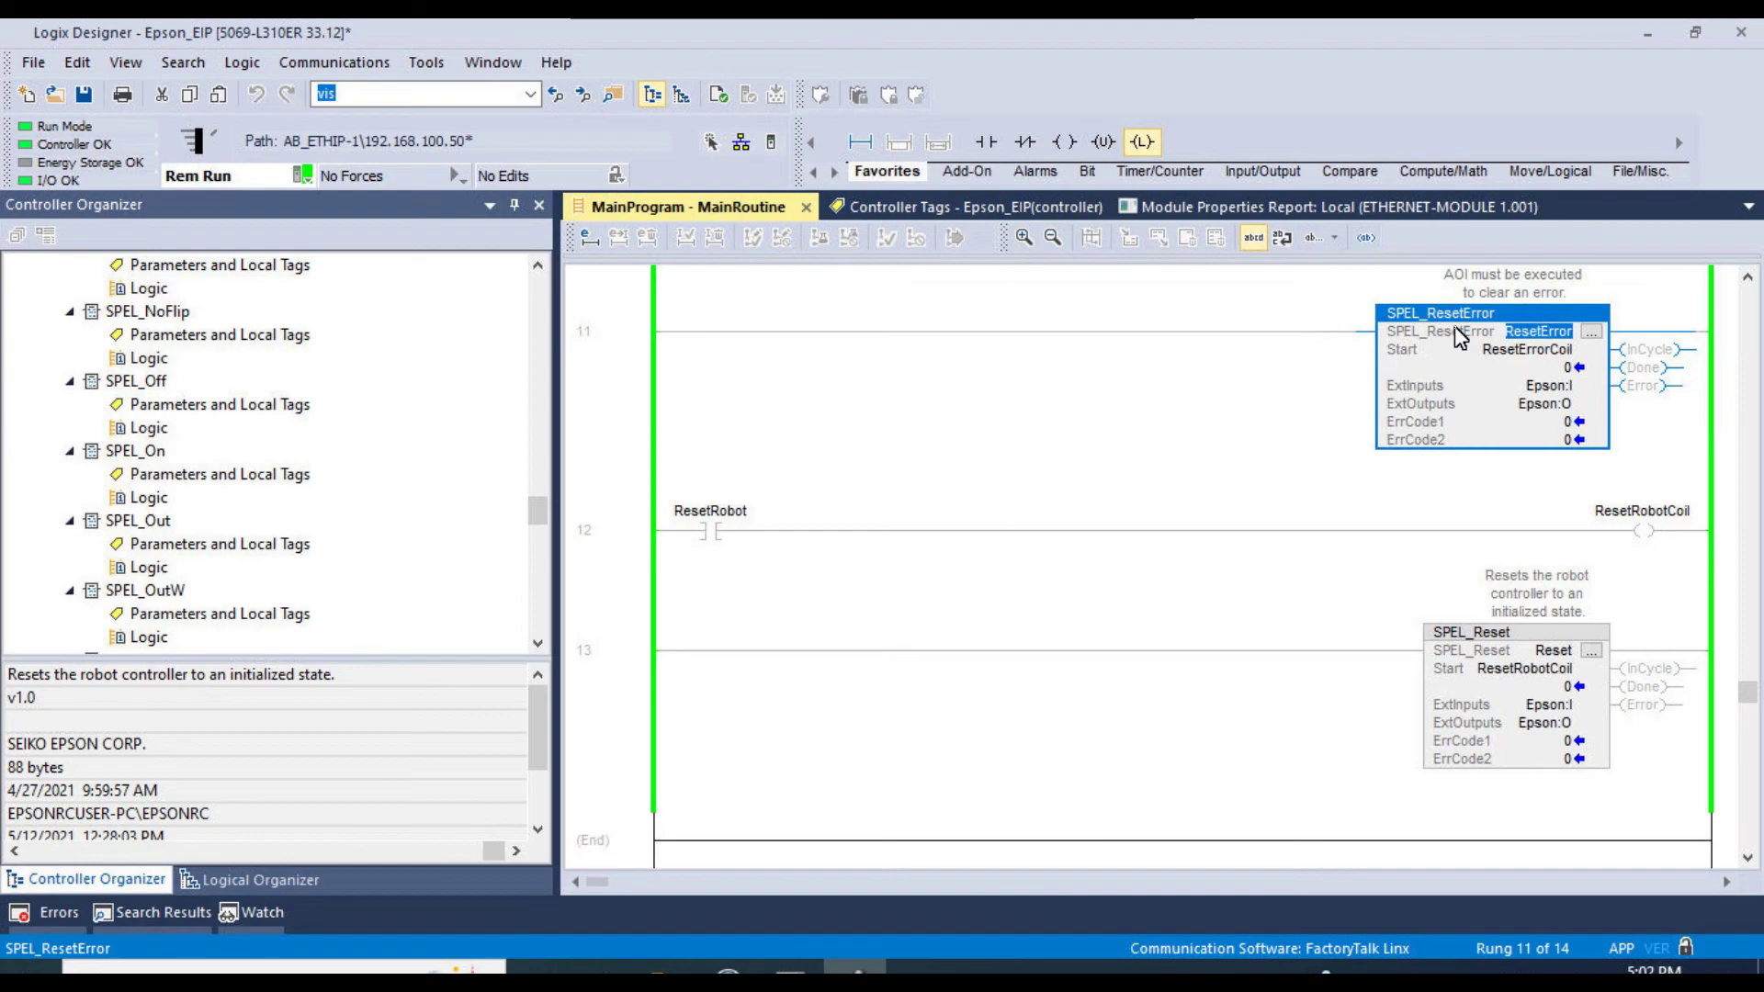
pyautogui.click(1544, 722)
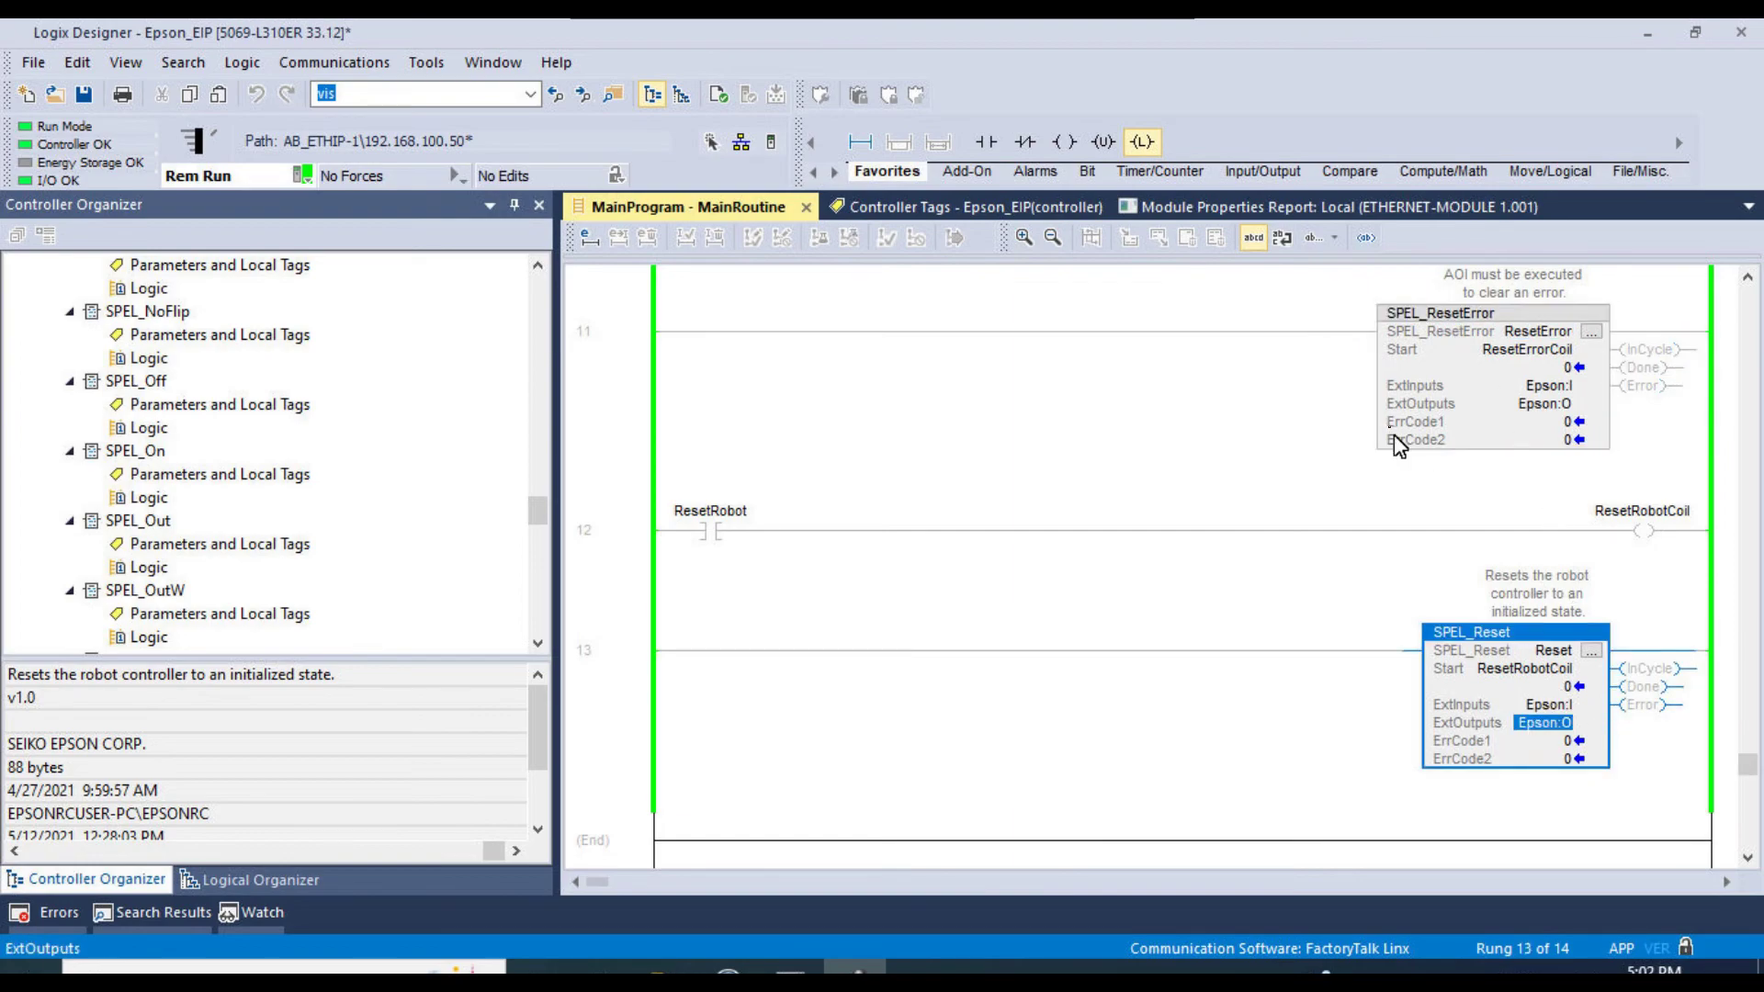
pyautogui.scroll(1, 1392, 433)
pyautogui.click(1460, 488)
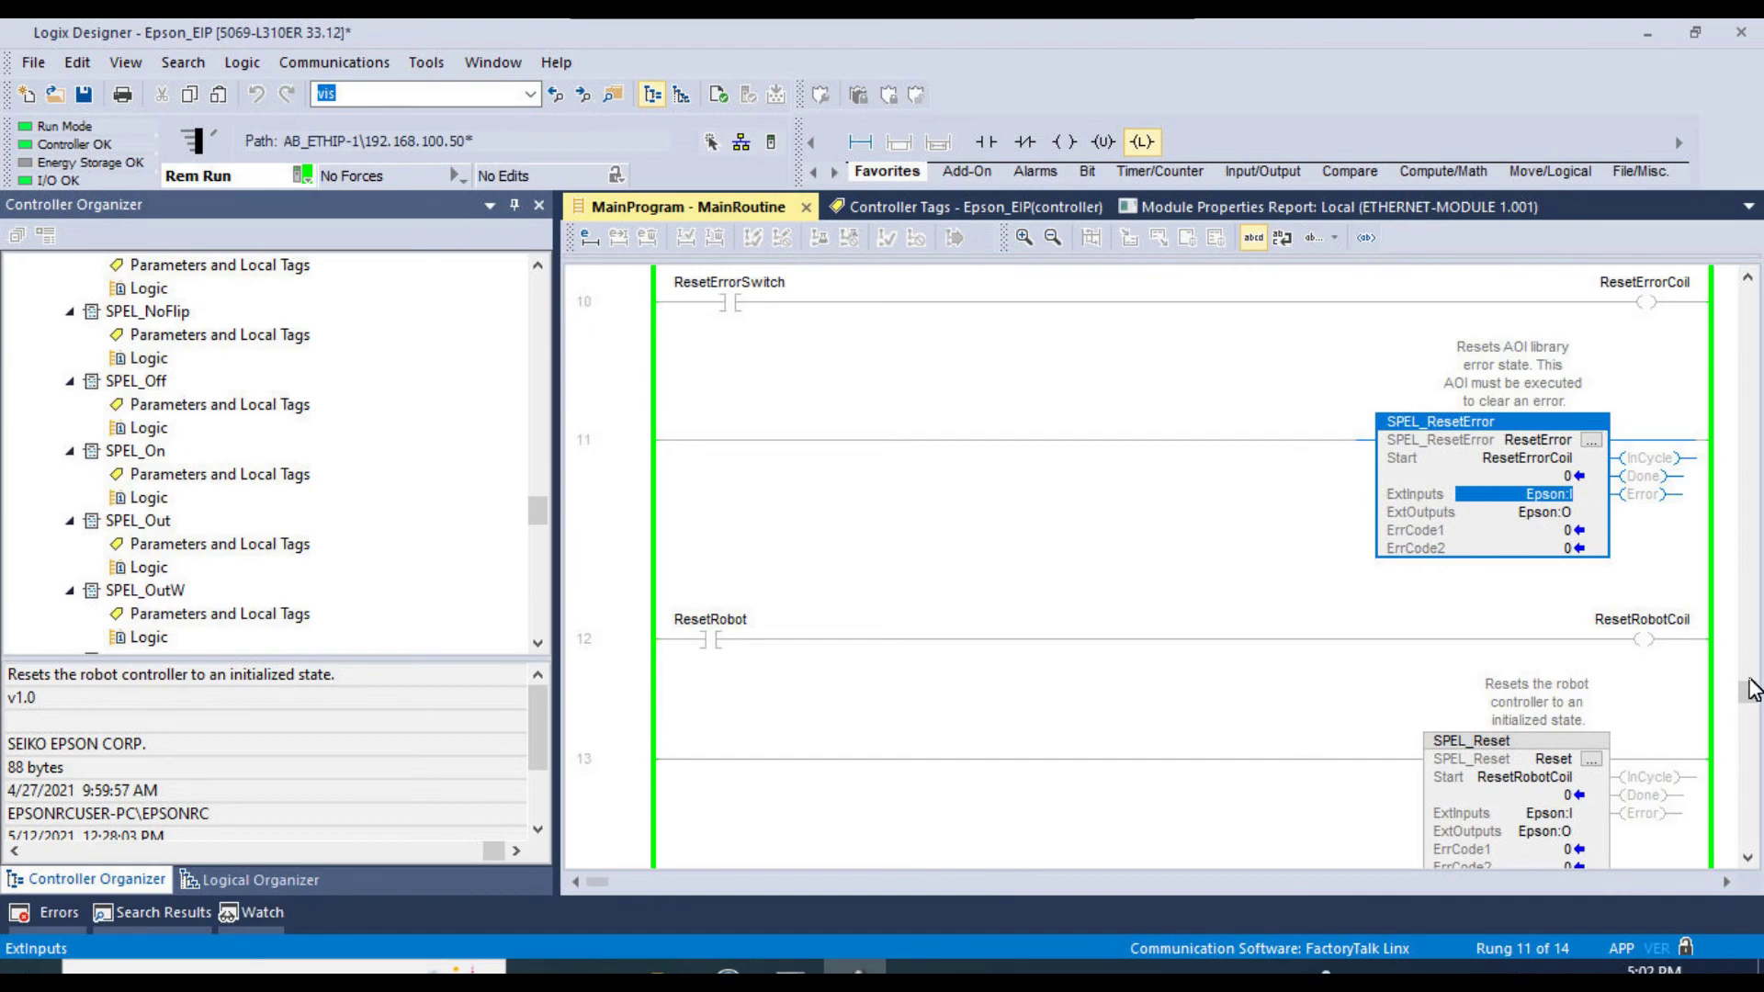
pyautogui.scroll(1, 1373, 494)
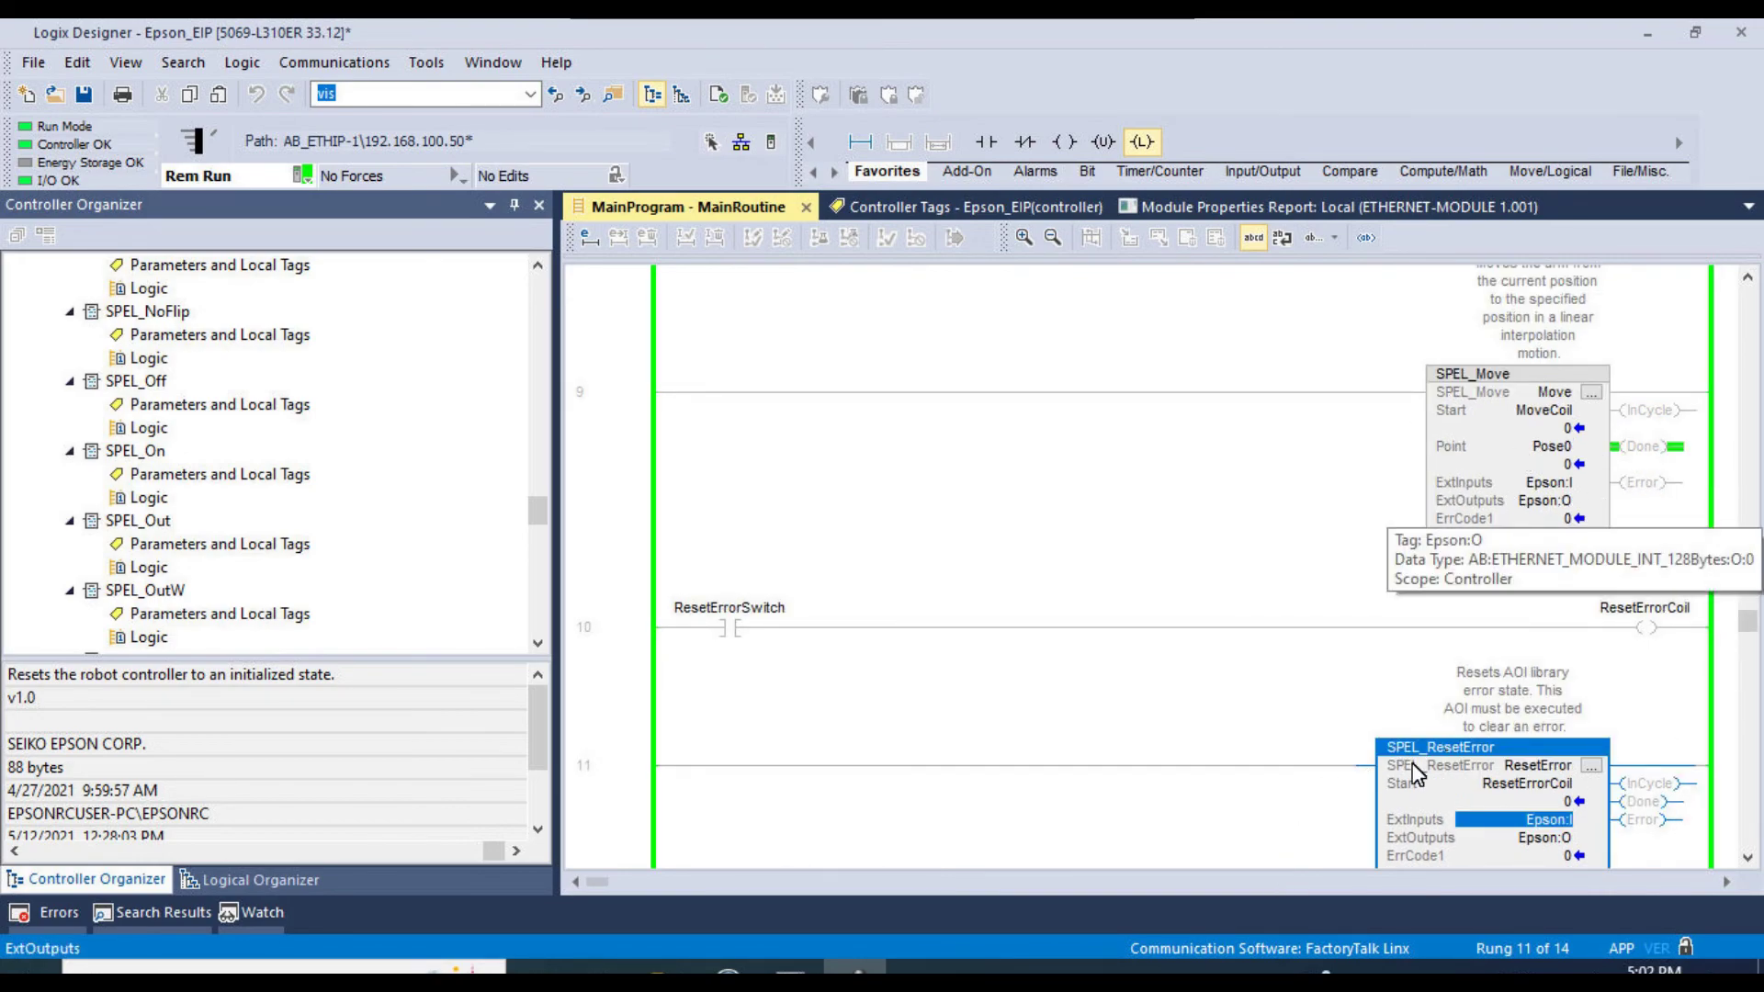
pyautogui.scroll(-1, 1446, 758)
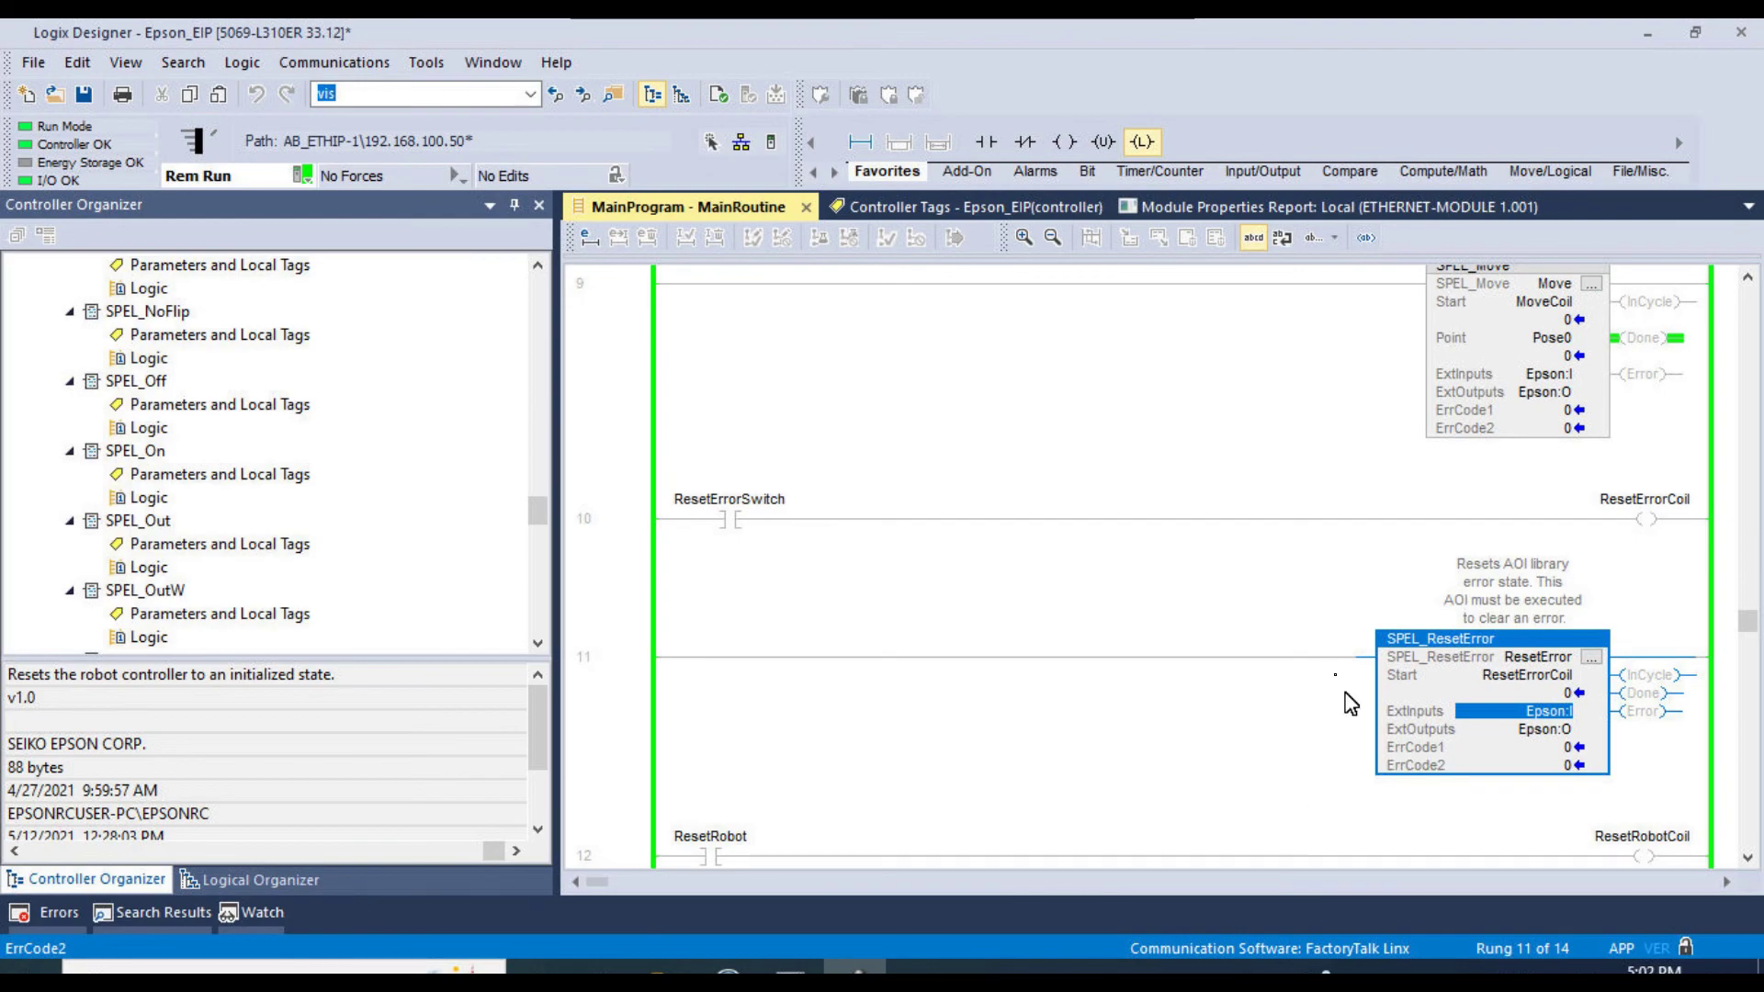
pyautogui.scroll(-3, 1338, 689)
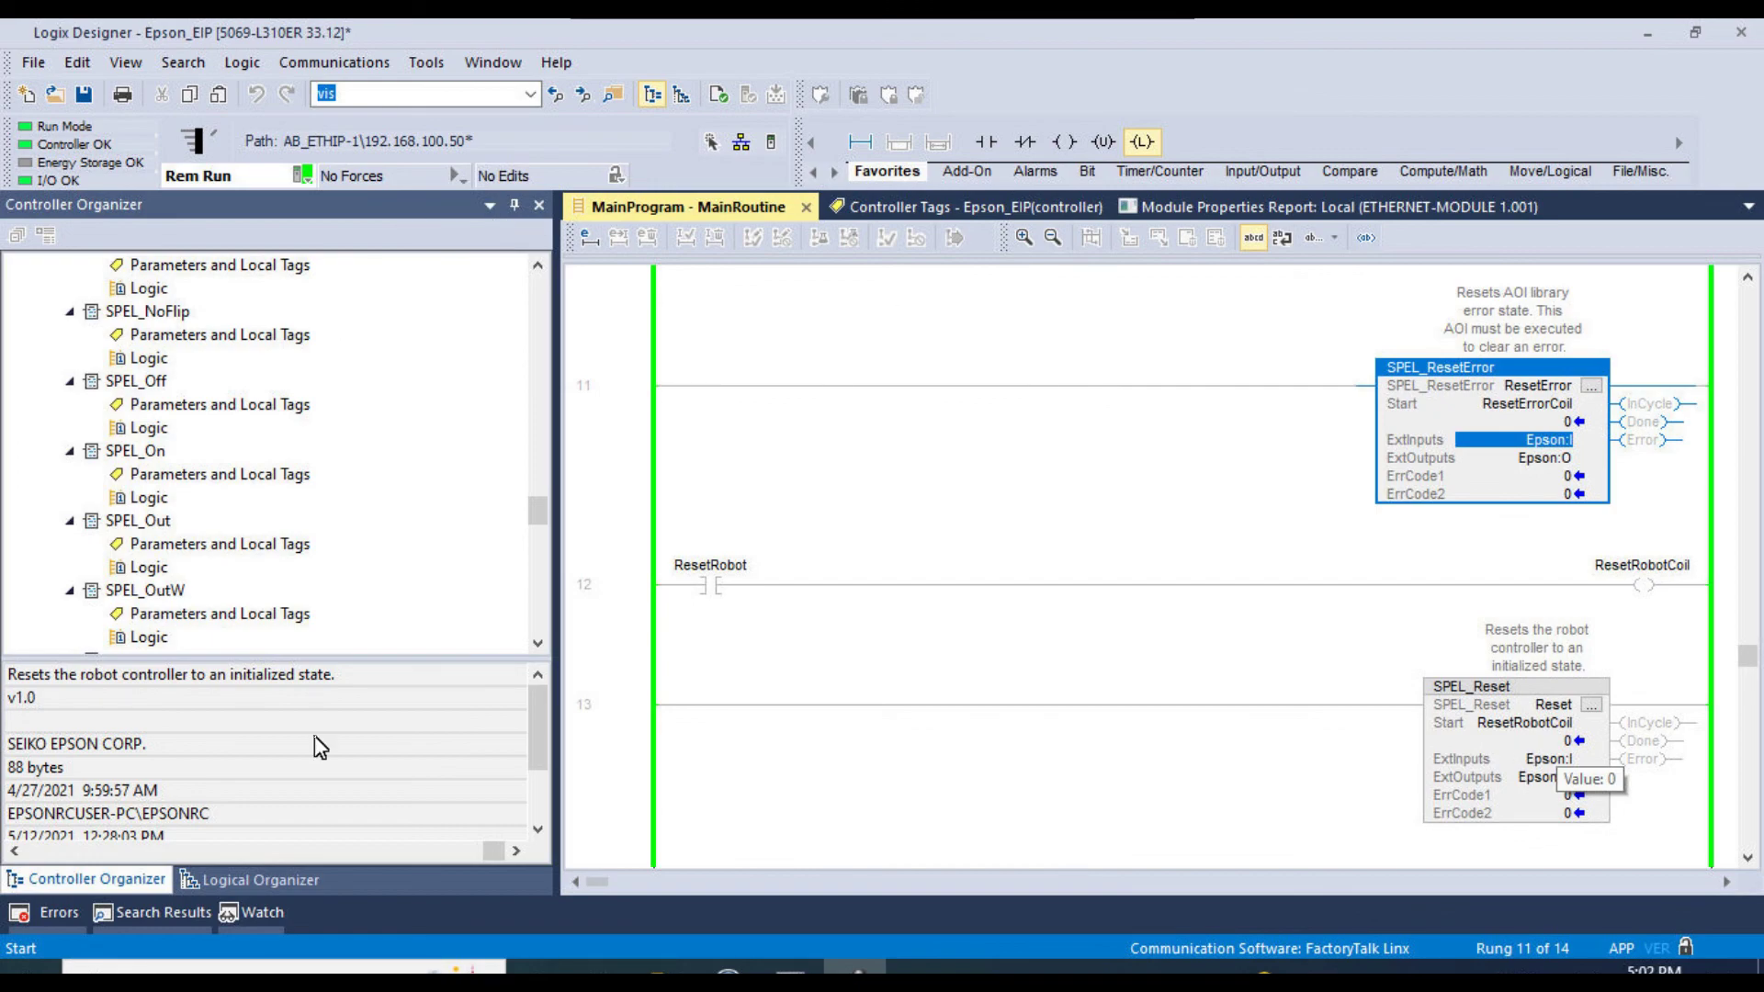
# - Find the SPEL_Reset and SPEL_ResetError Add-On Instructions in the project tree and read their descriptions
pyautogui.click(162, 692)
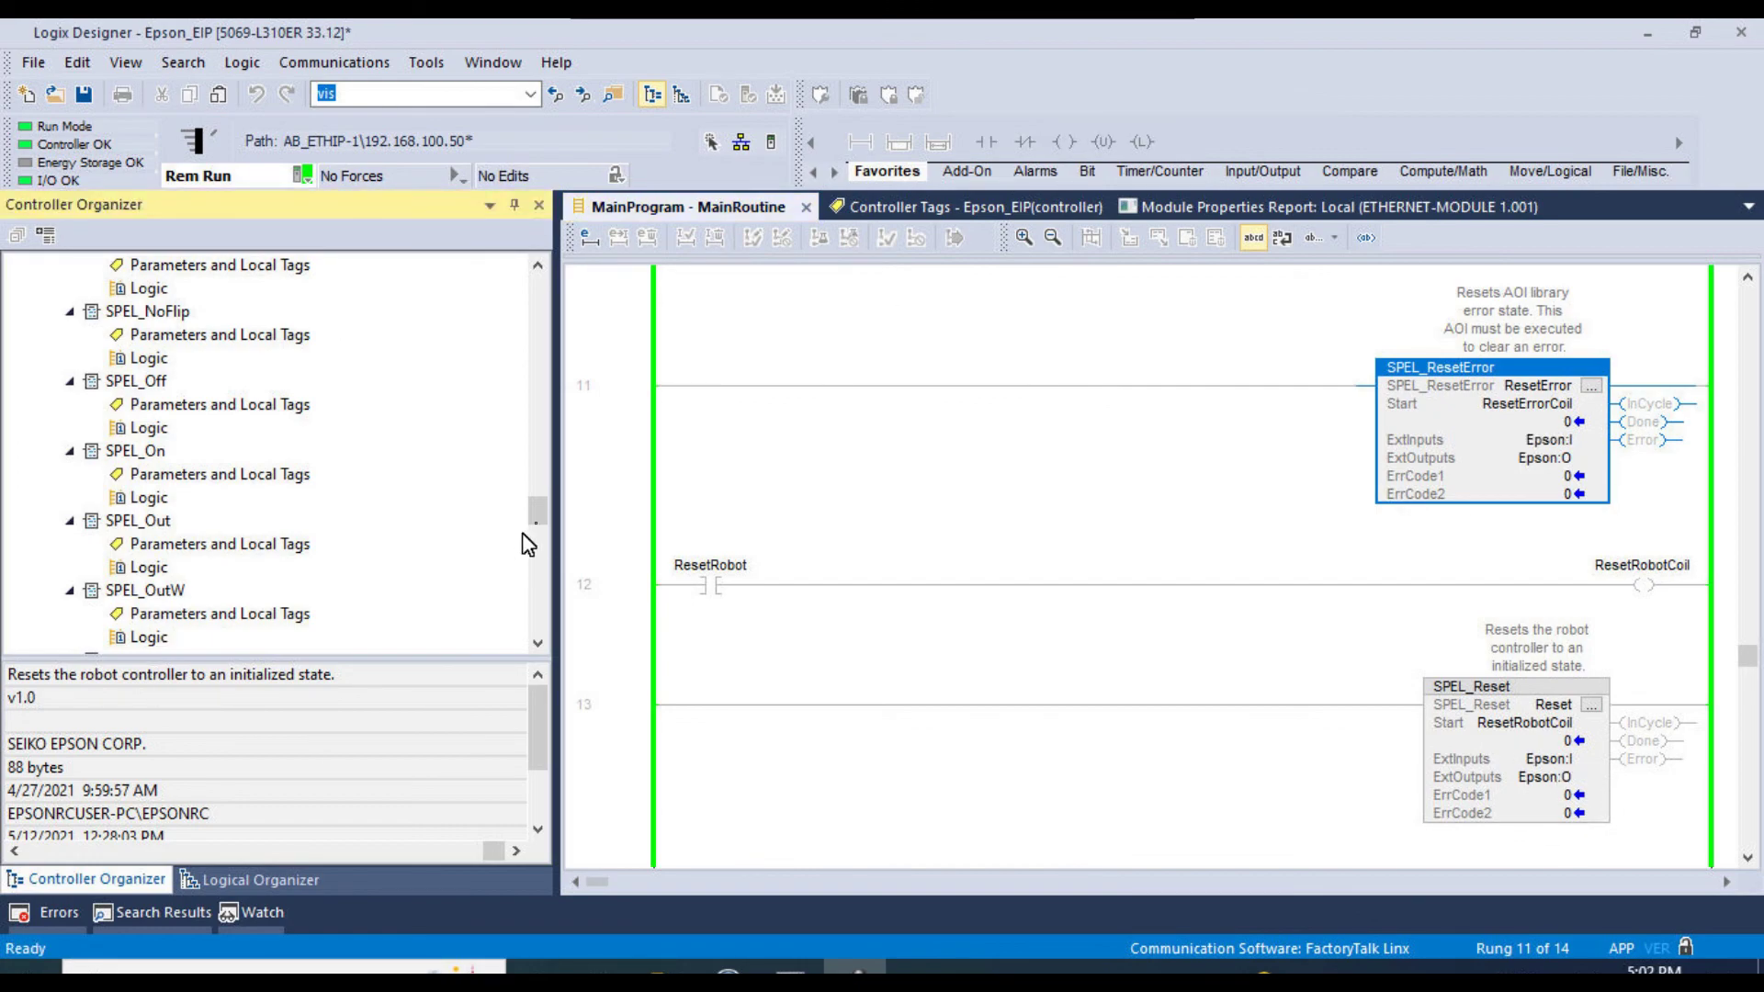
pyautogui.click(537, 558)
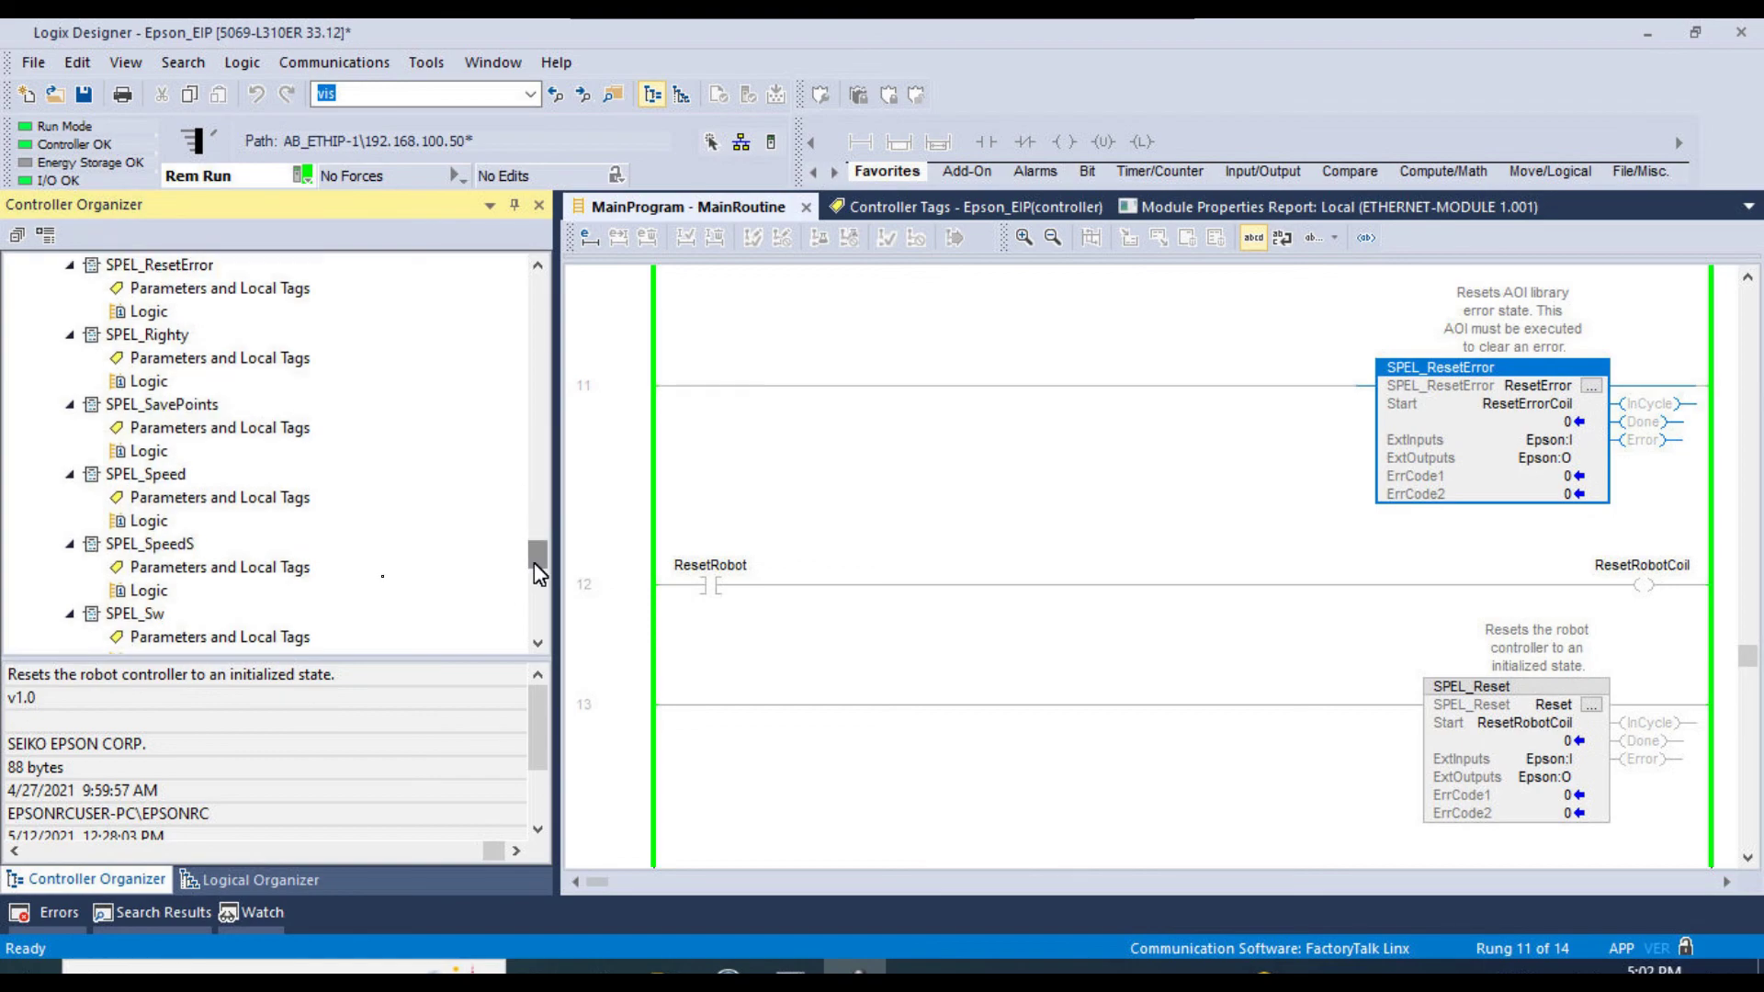
pyautogui.scroll(2, 376, 580)
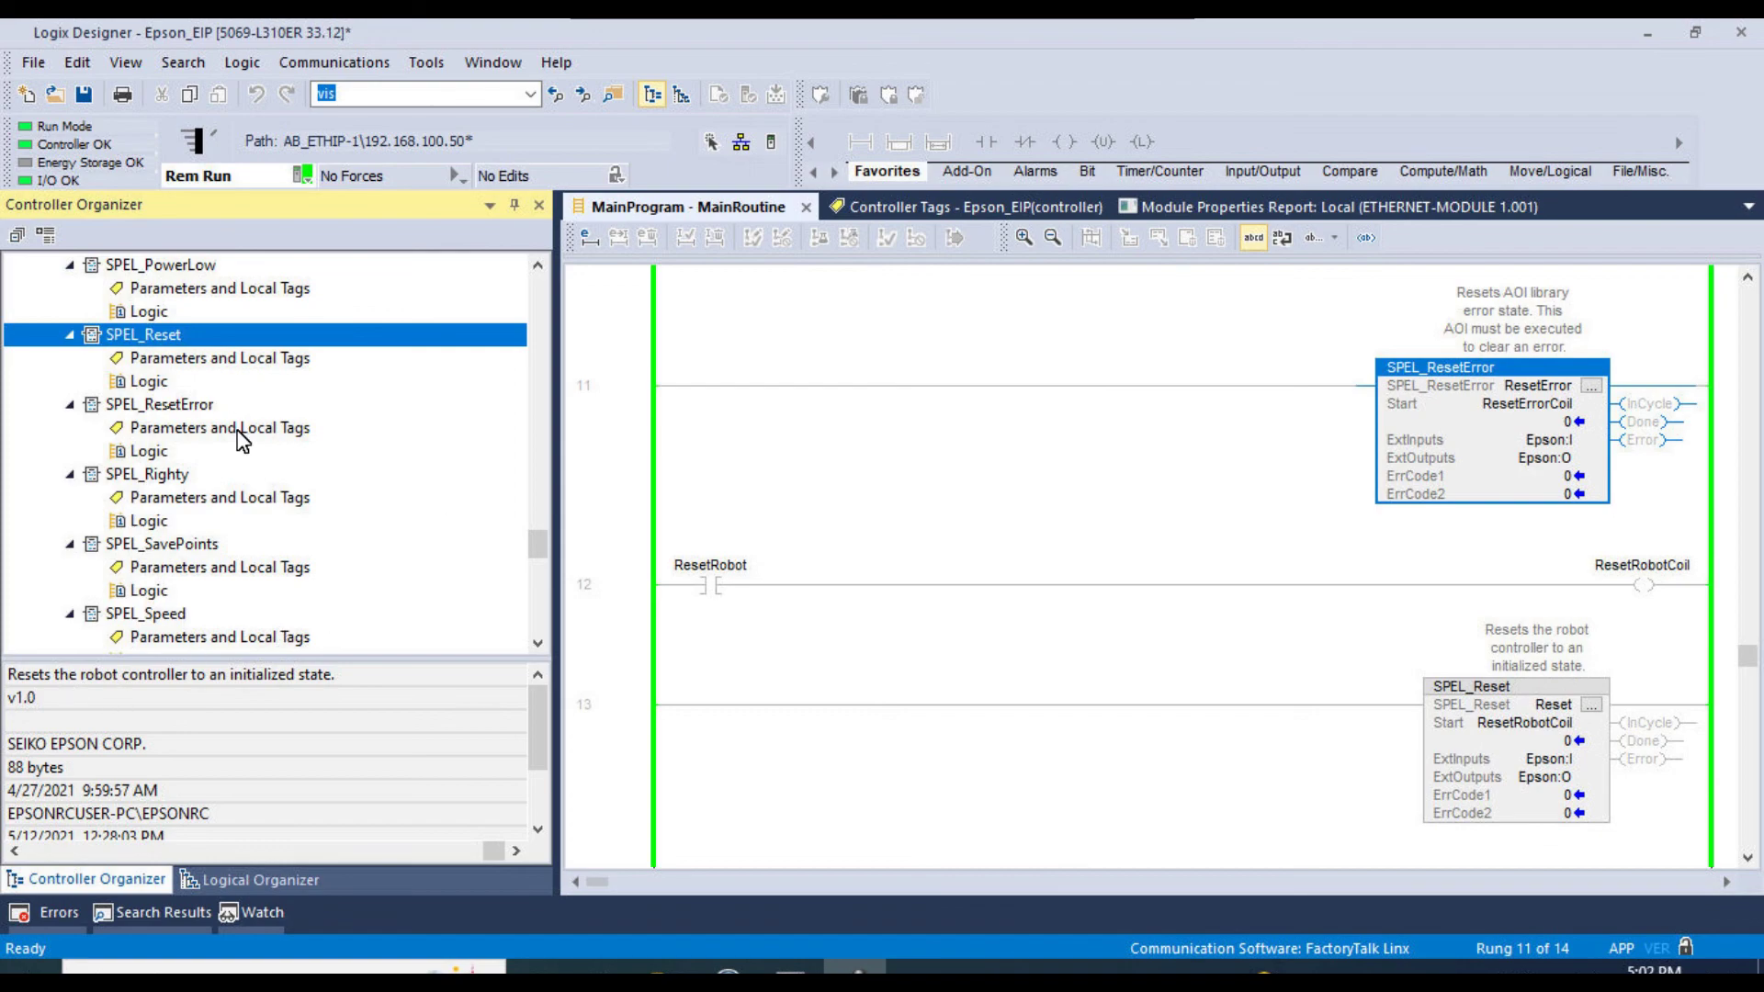
pyautogui.click(167, 406)
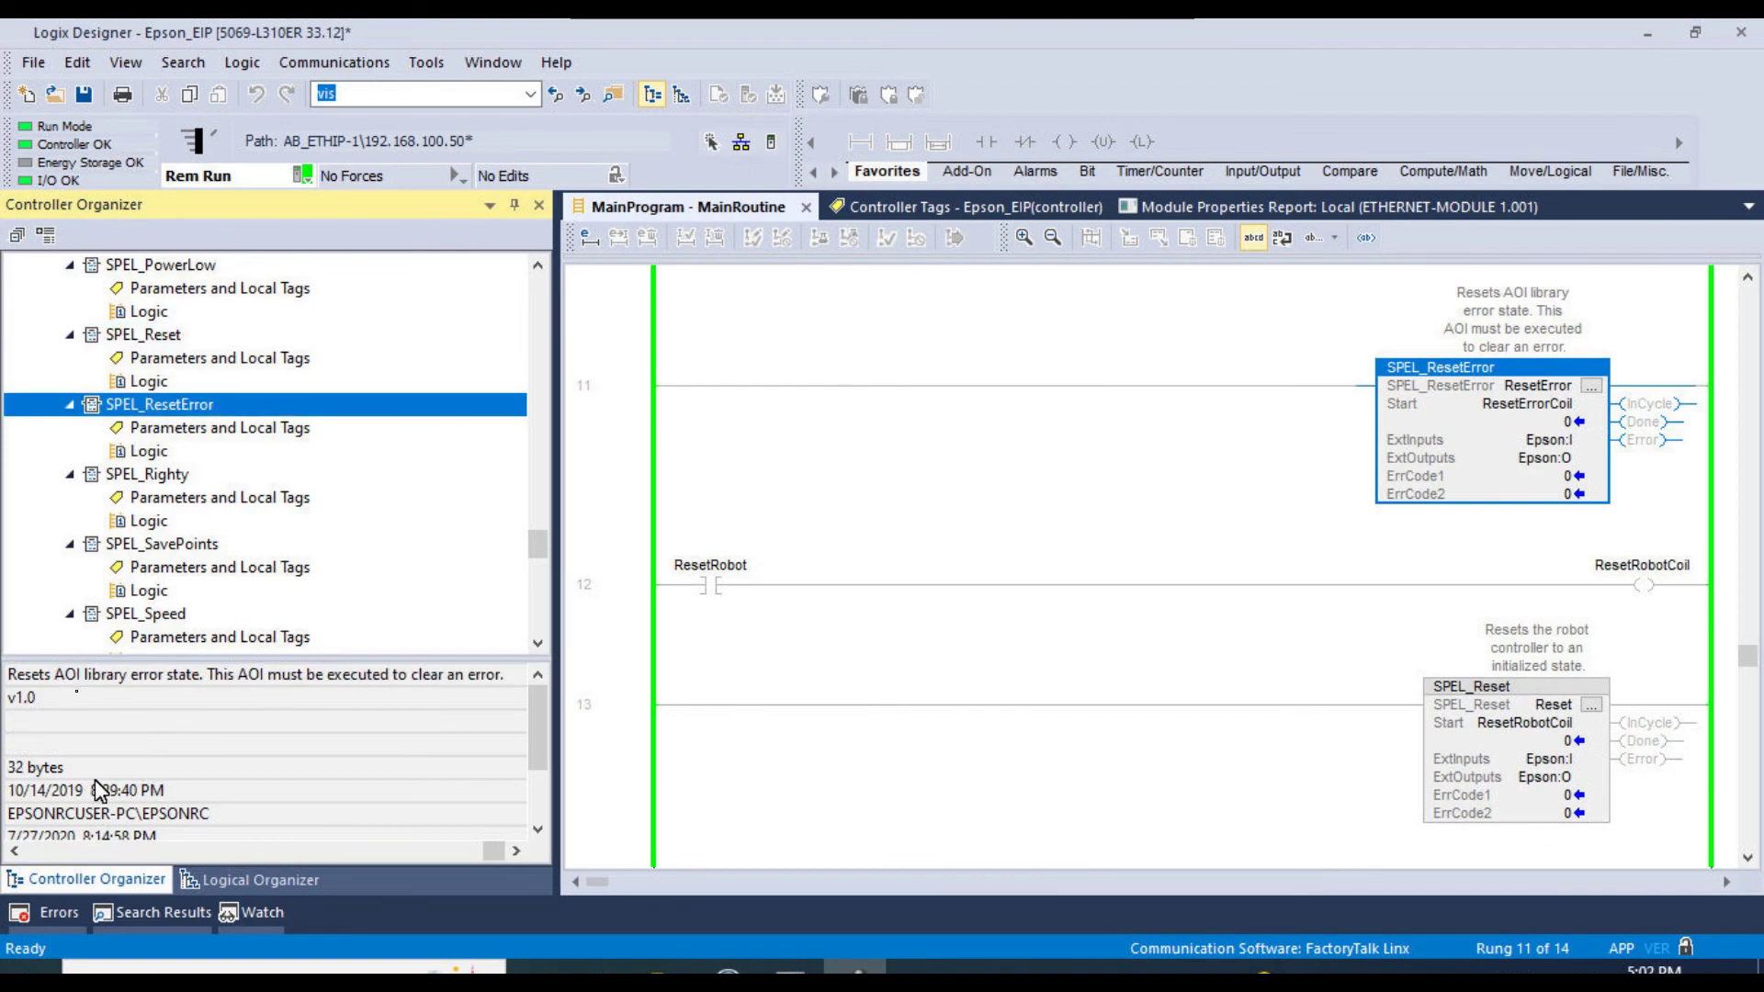